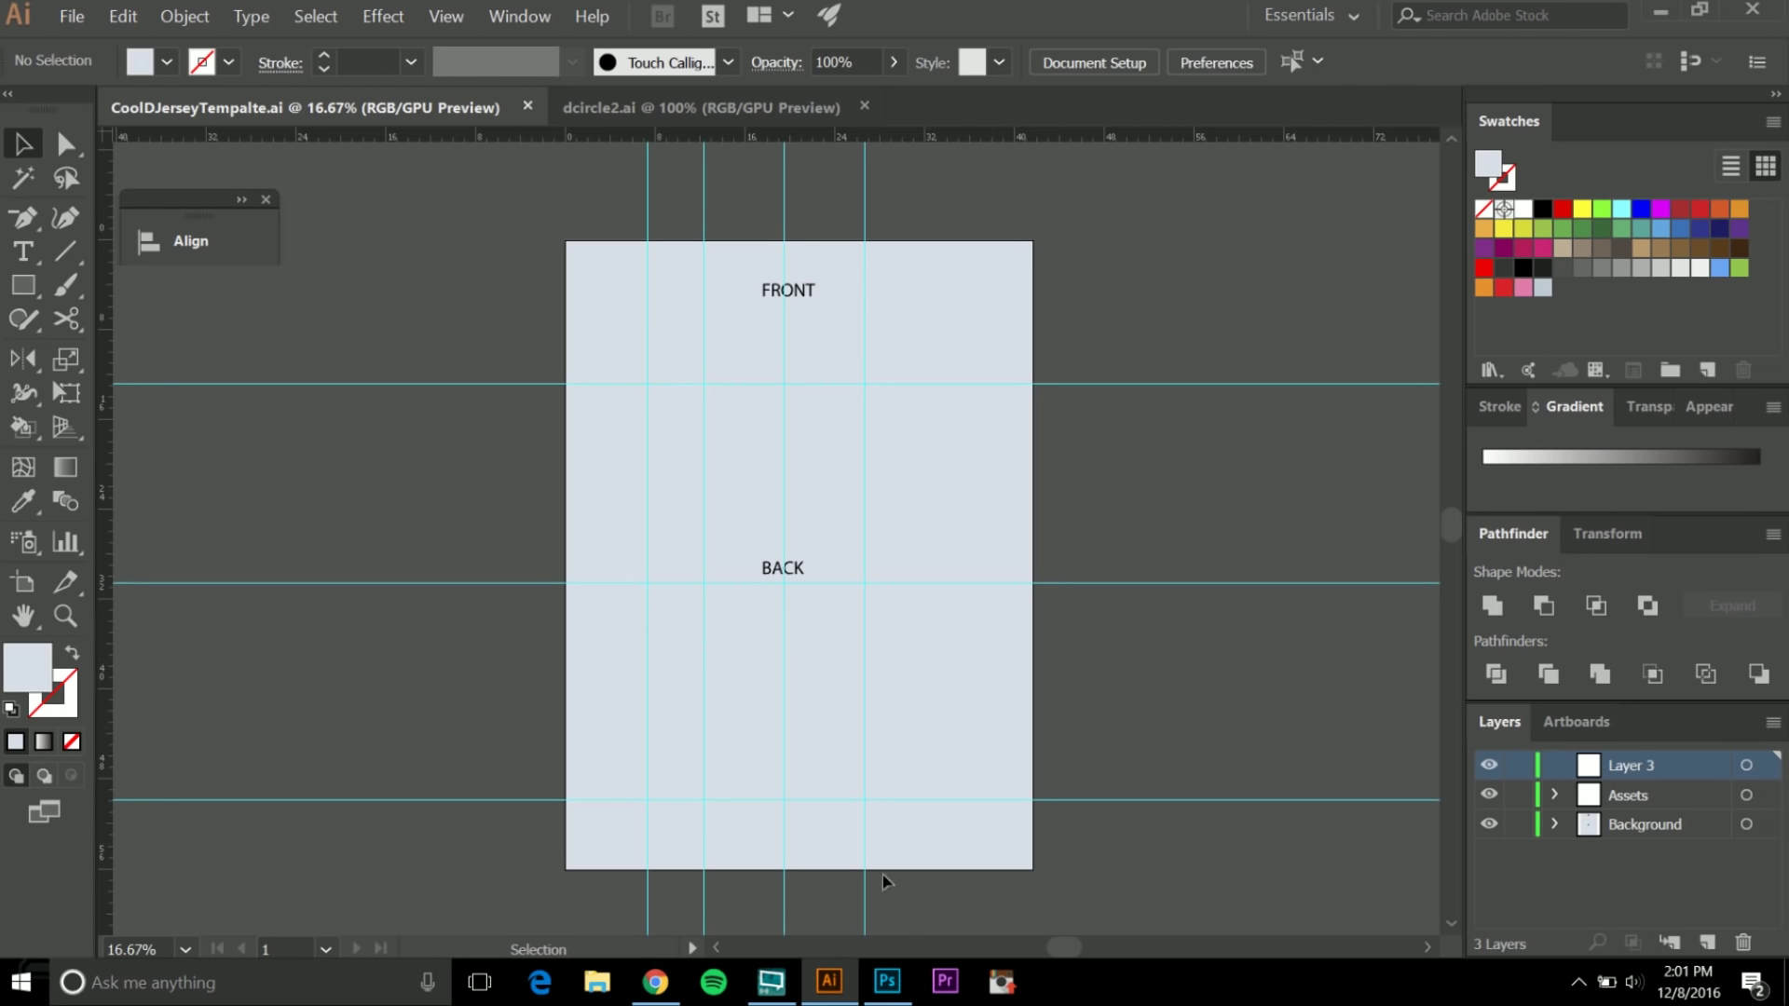
click(898, 985)
click(831, 983)
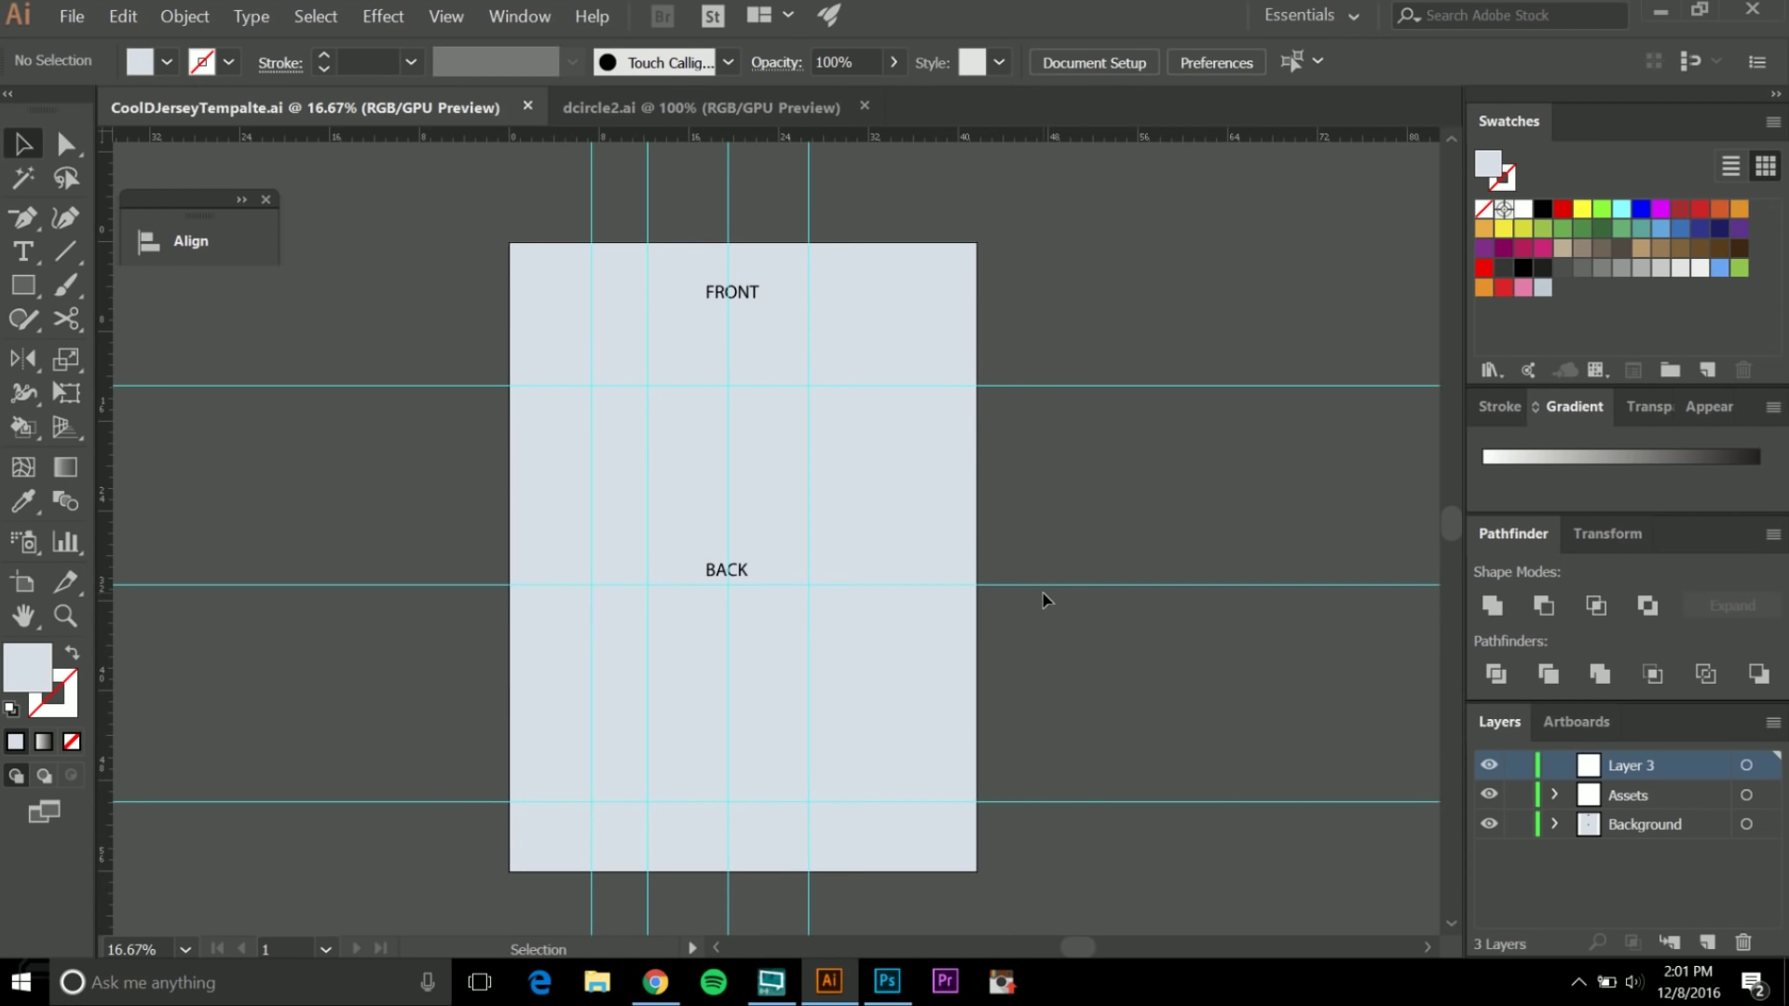
key(ctrl+n)
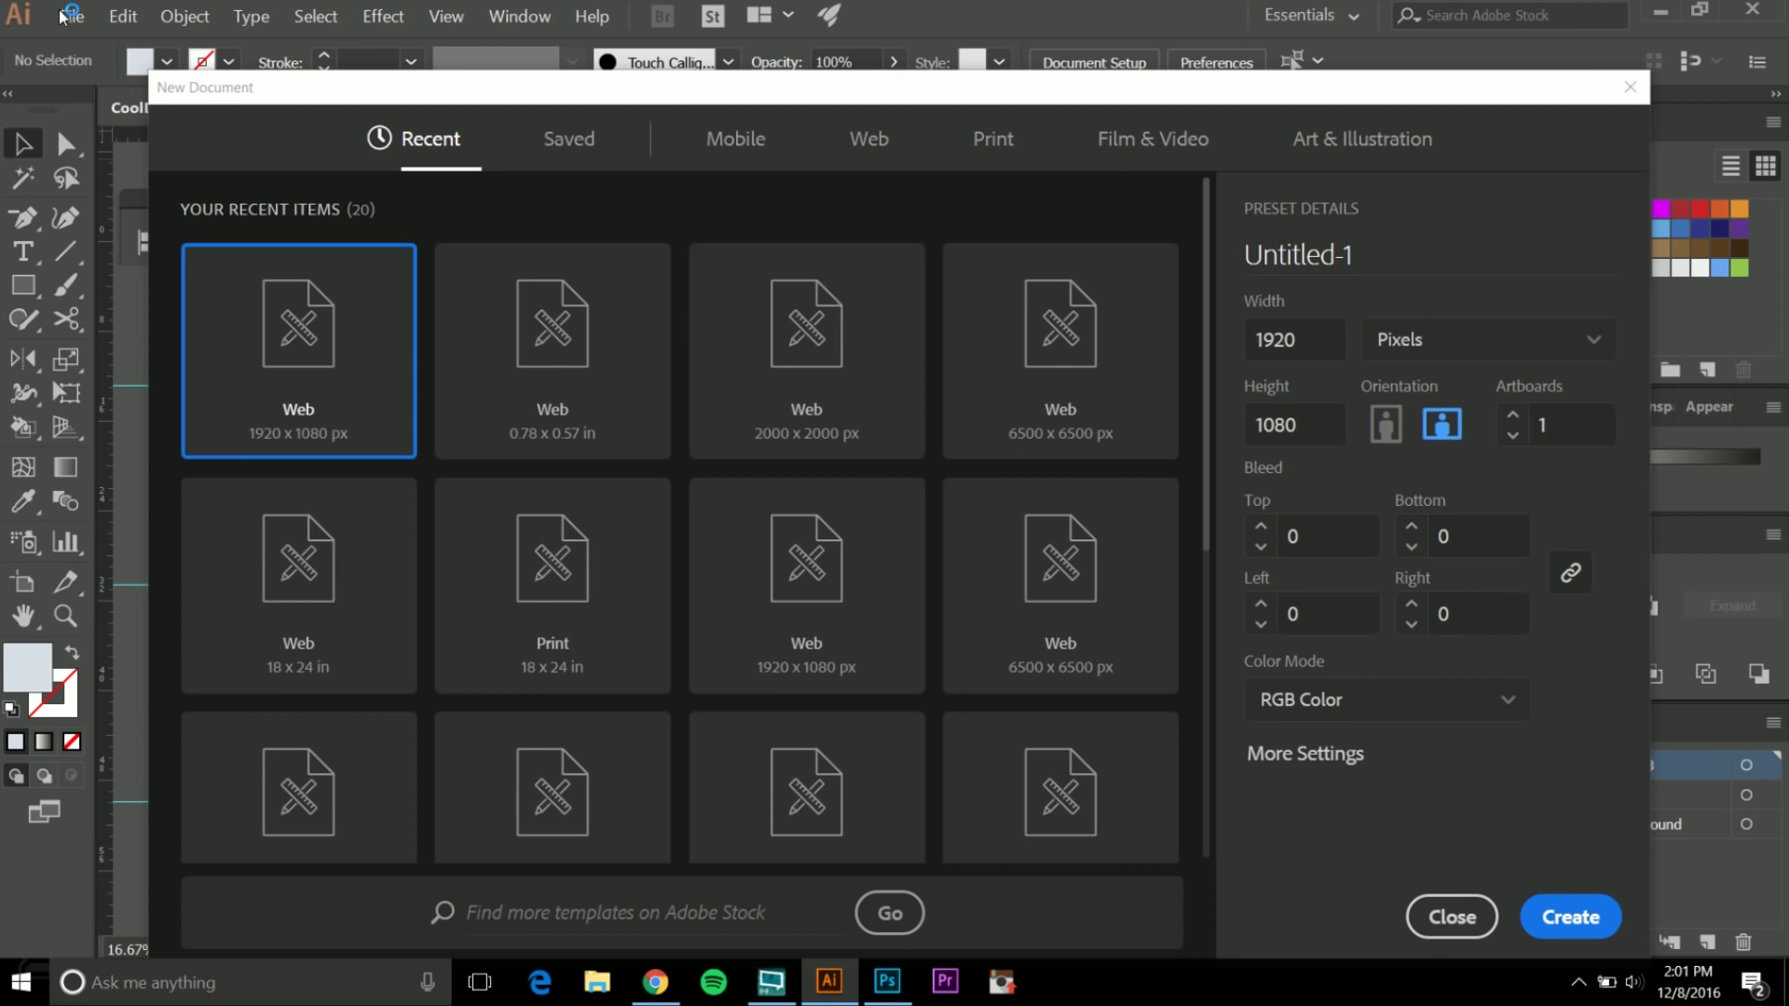
click(1458, 916)
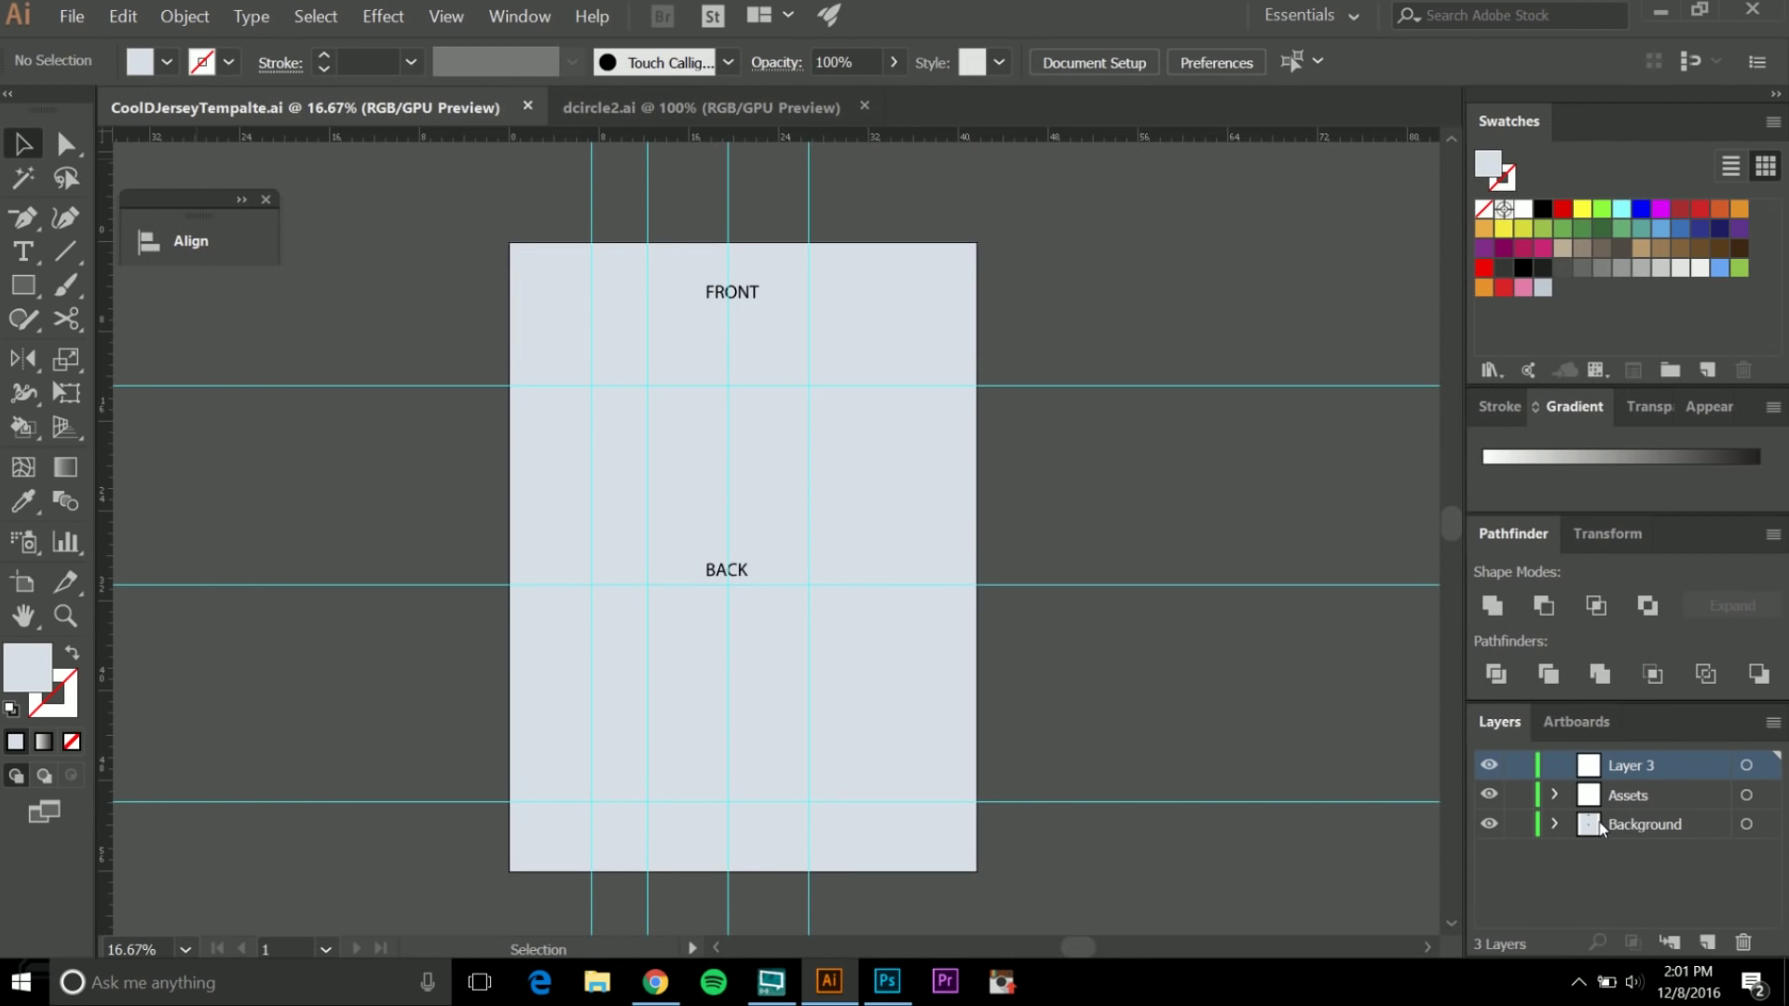
Check the width and height of the jersey template's artboard in its artboard options.
click(1564, 721)
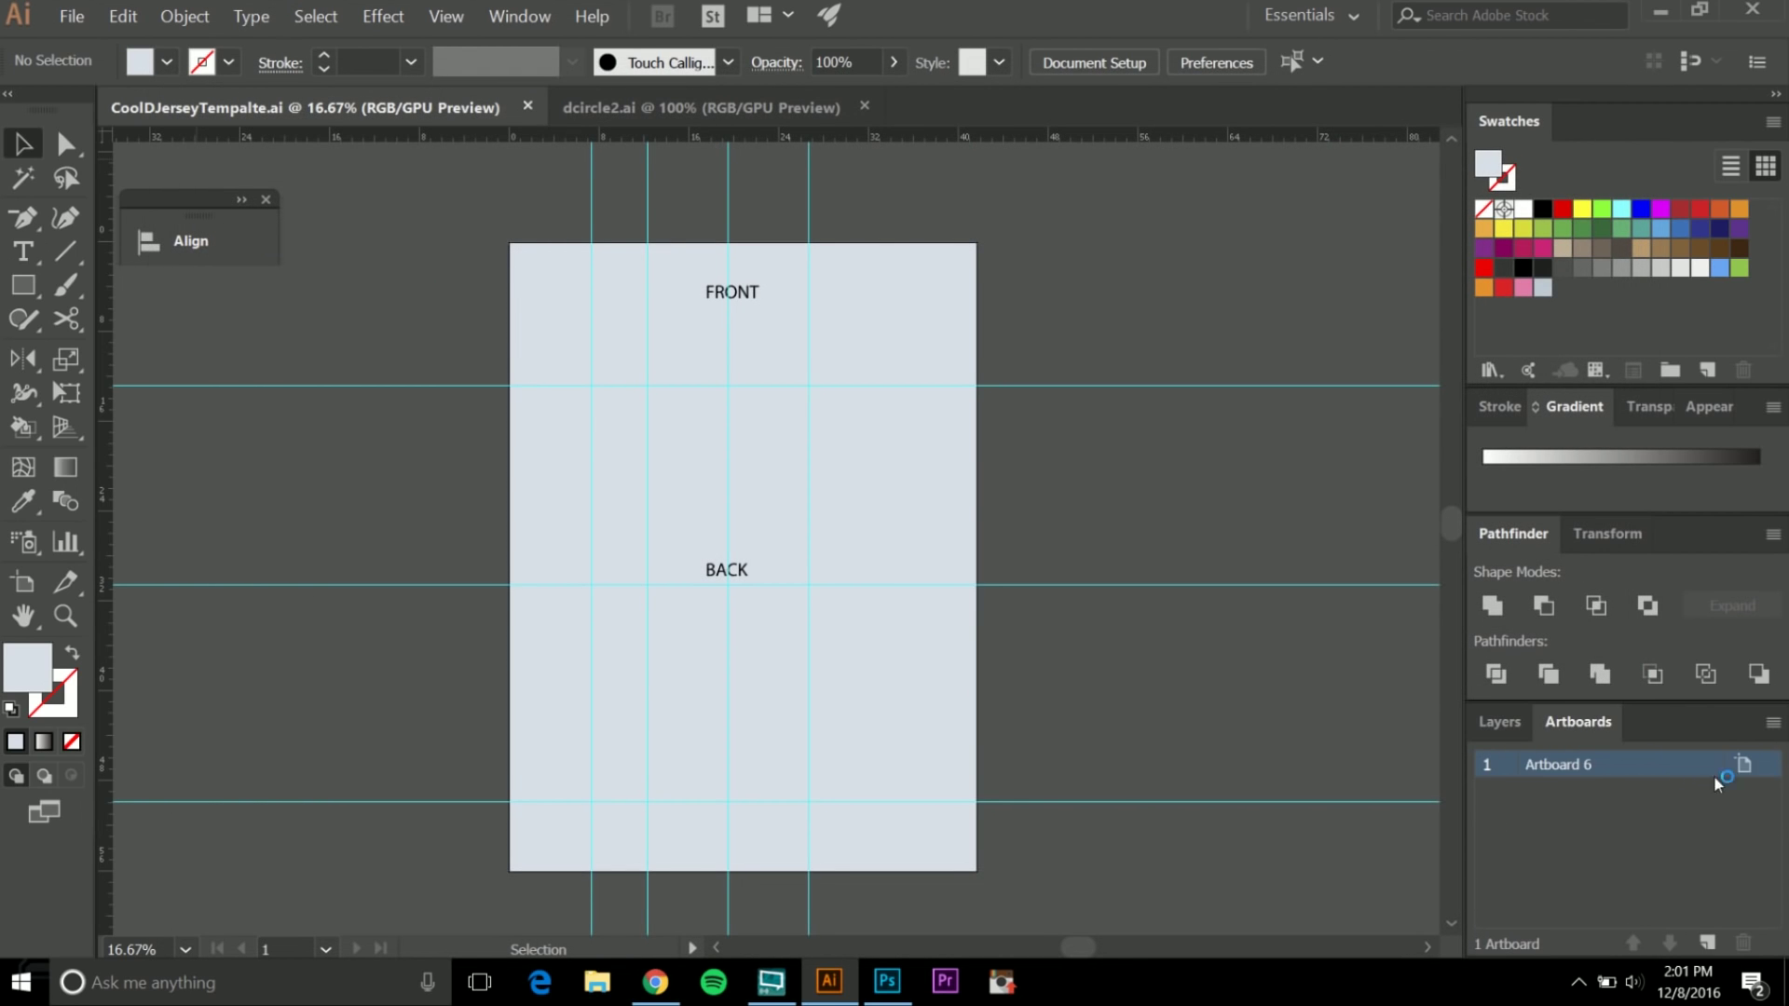
click(1708, 766)
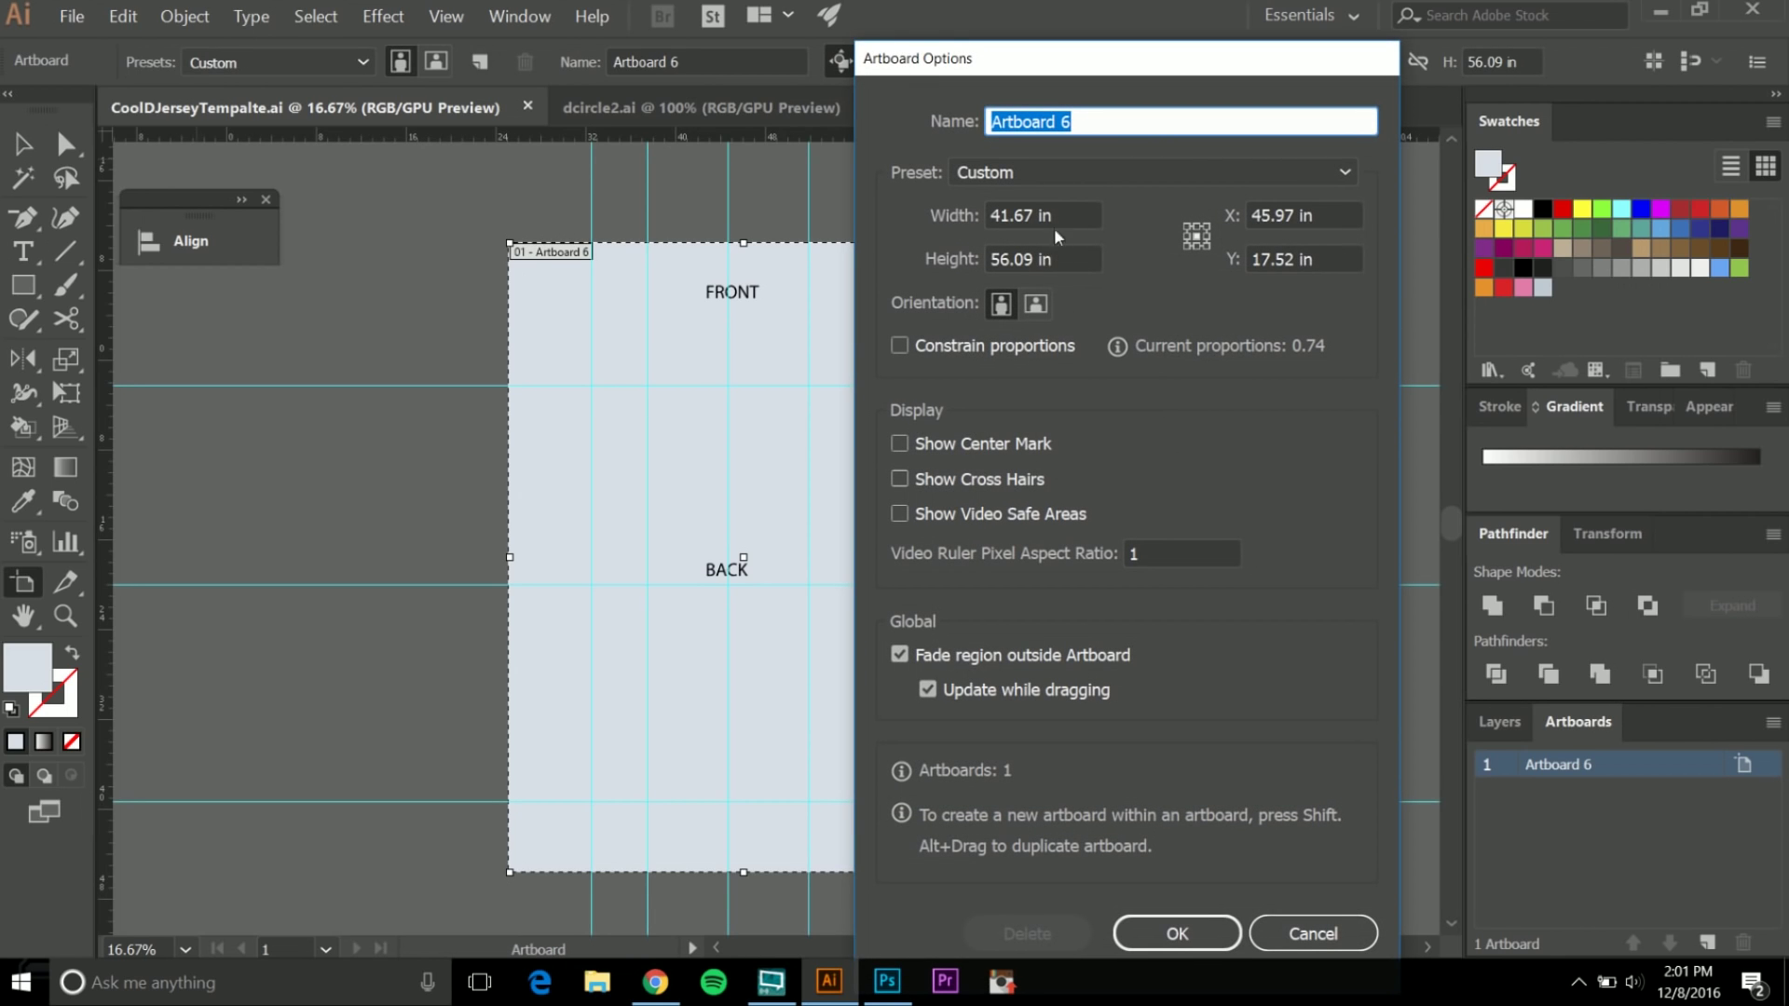
click(1079, 215)
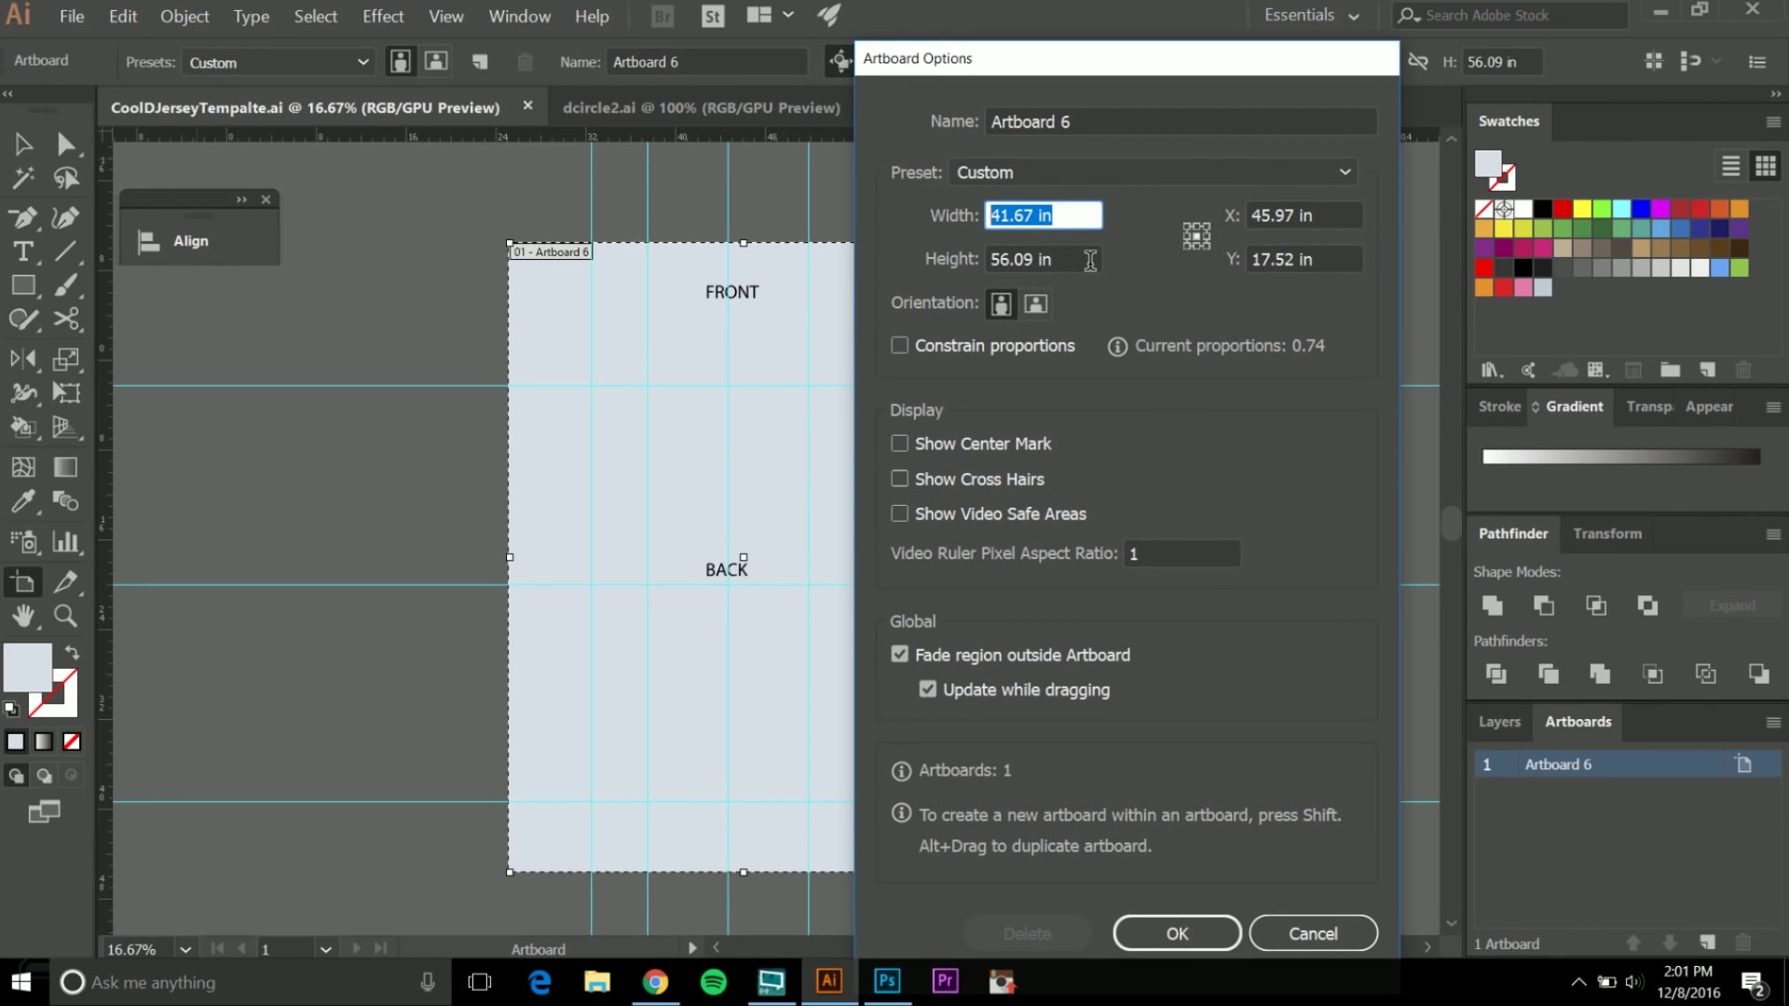
click(1090, 260)
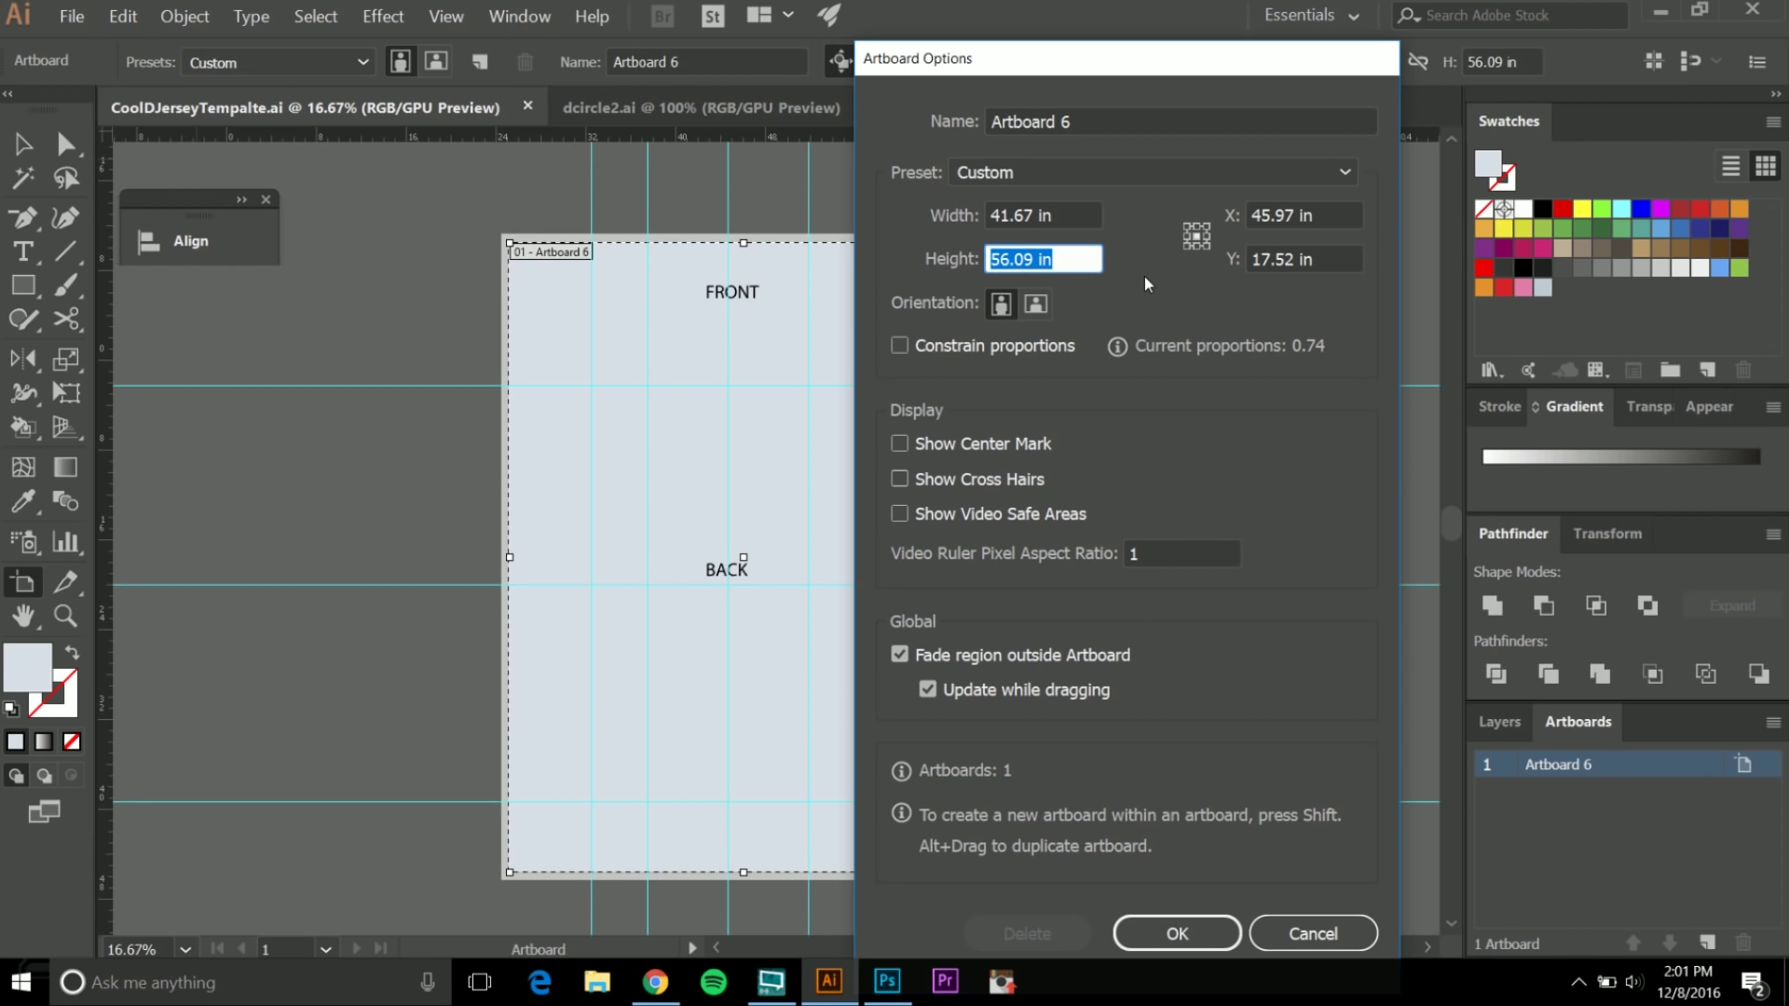
click(1295, 927)
key(v)
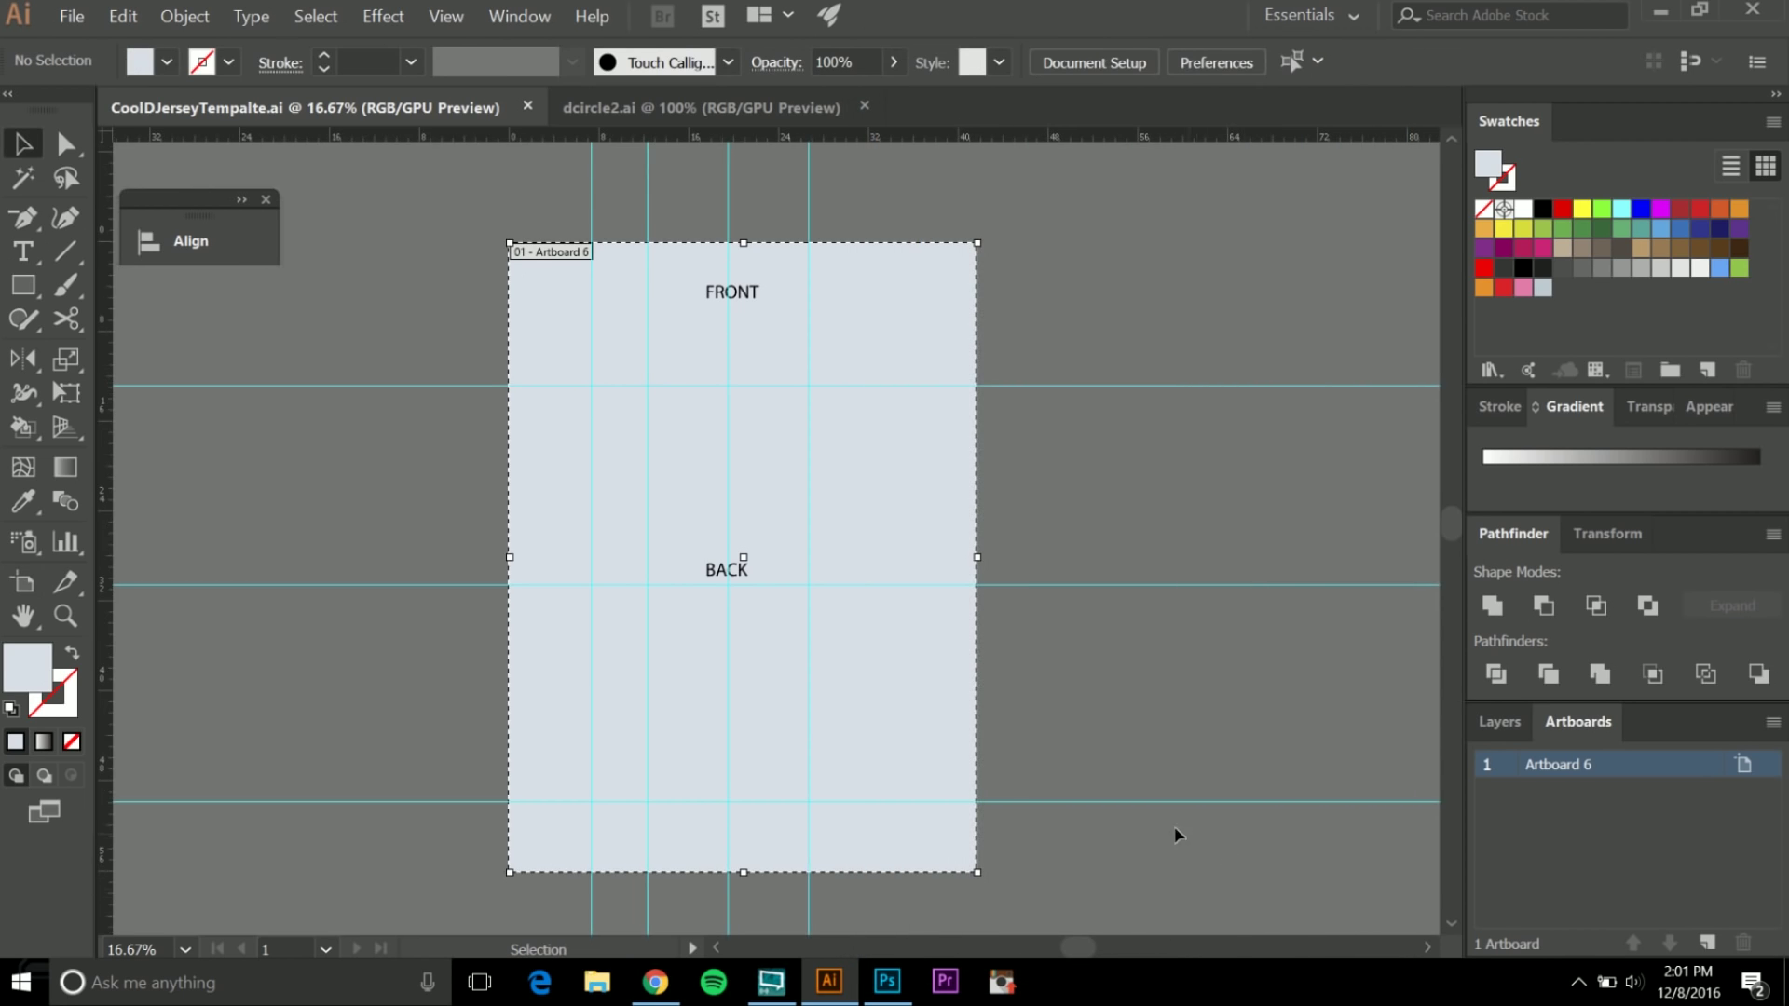
key(space)
mouse_move(1119, 697)
mouse_down()
mouse_move(1138, 727)
mouse_move(1144, 701)
mouse_up()
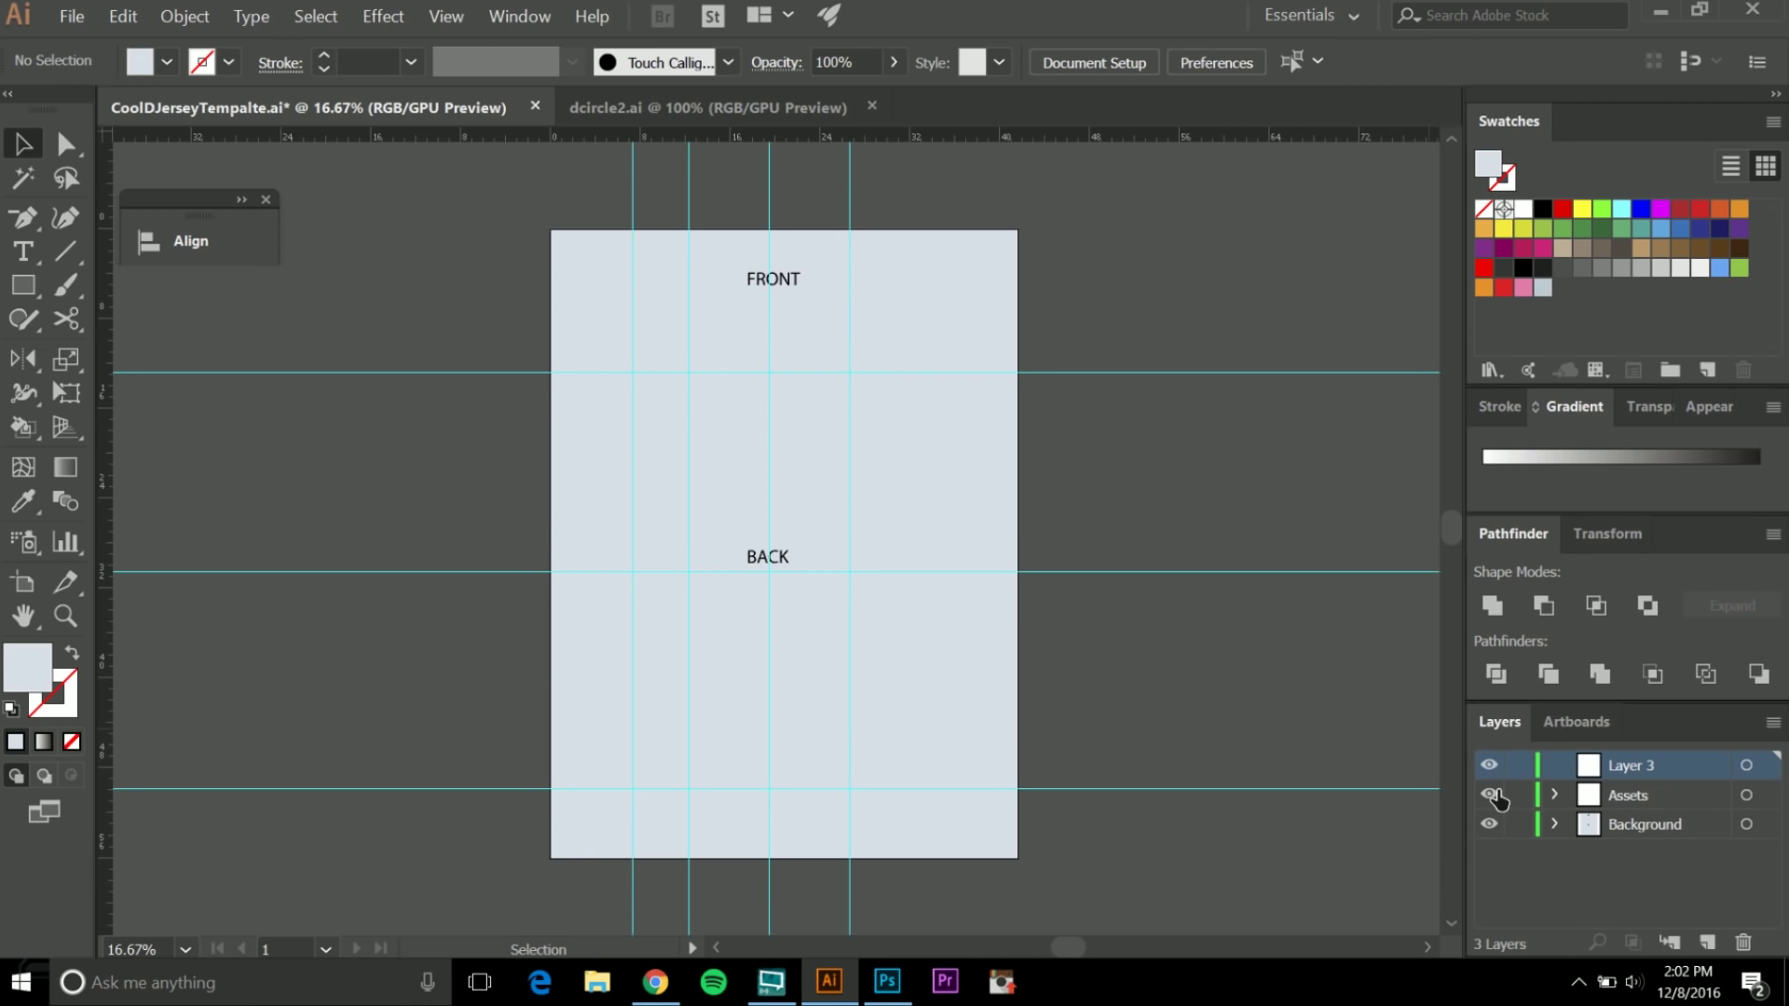
key(space)
drag(1244, 692, 1205, 705)
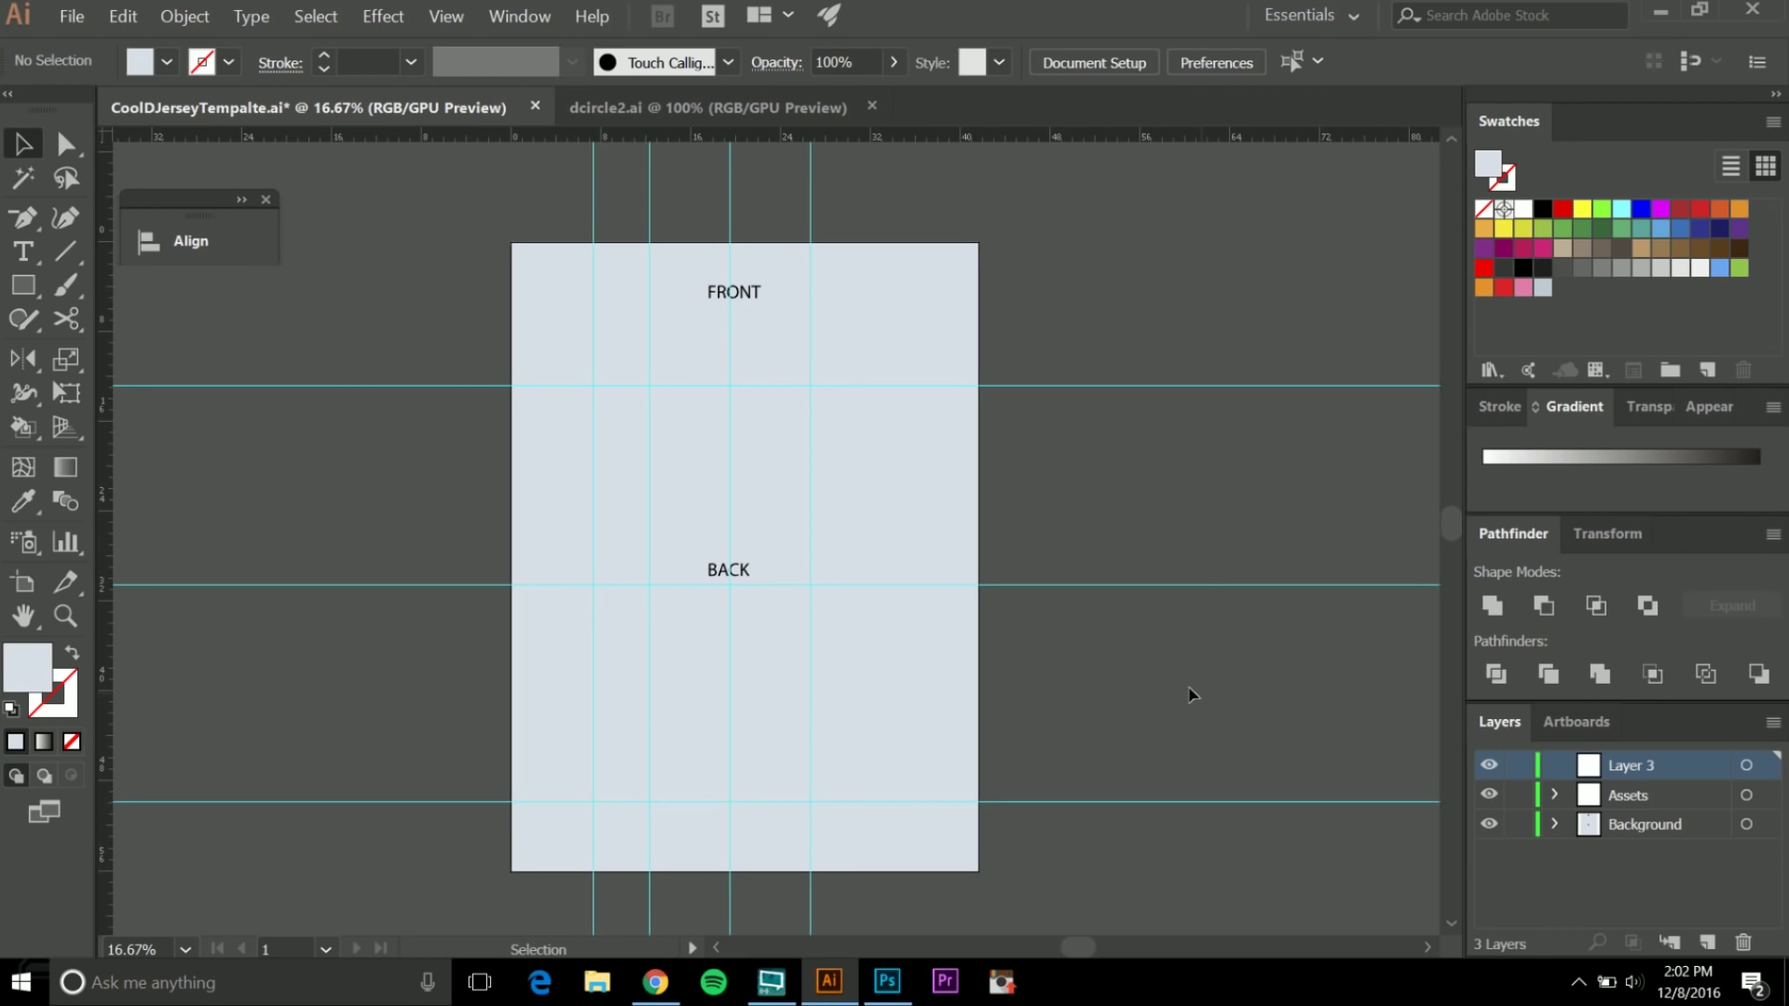
click(887, 981)
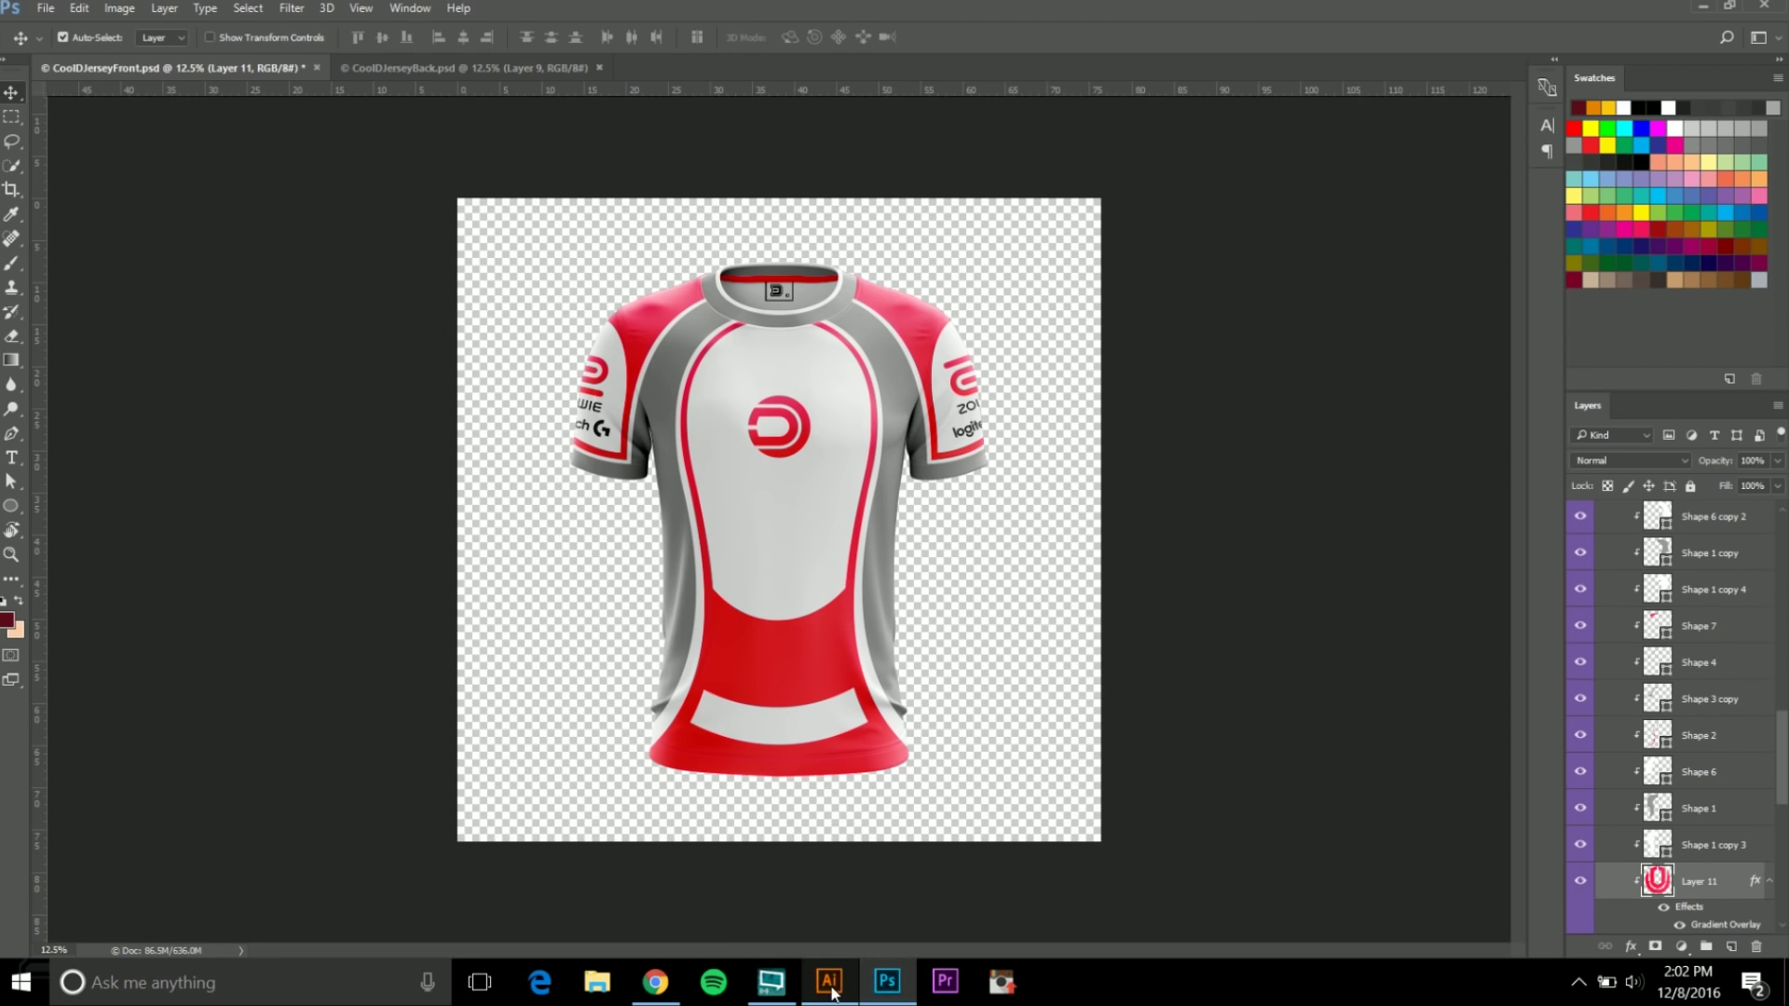
click(830, 981)
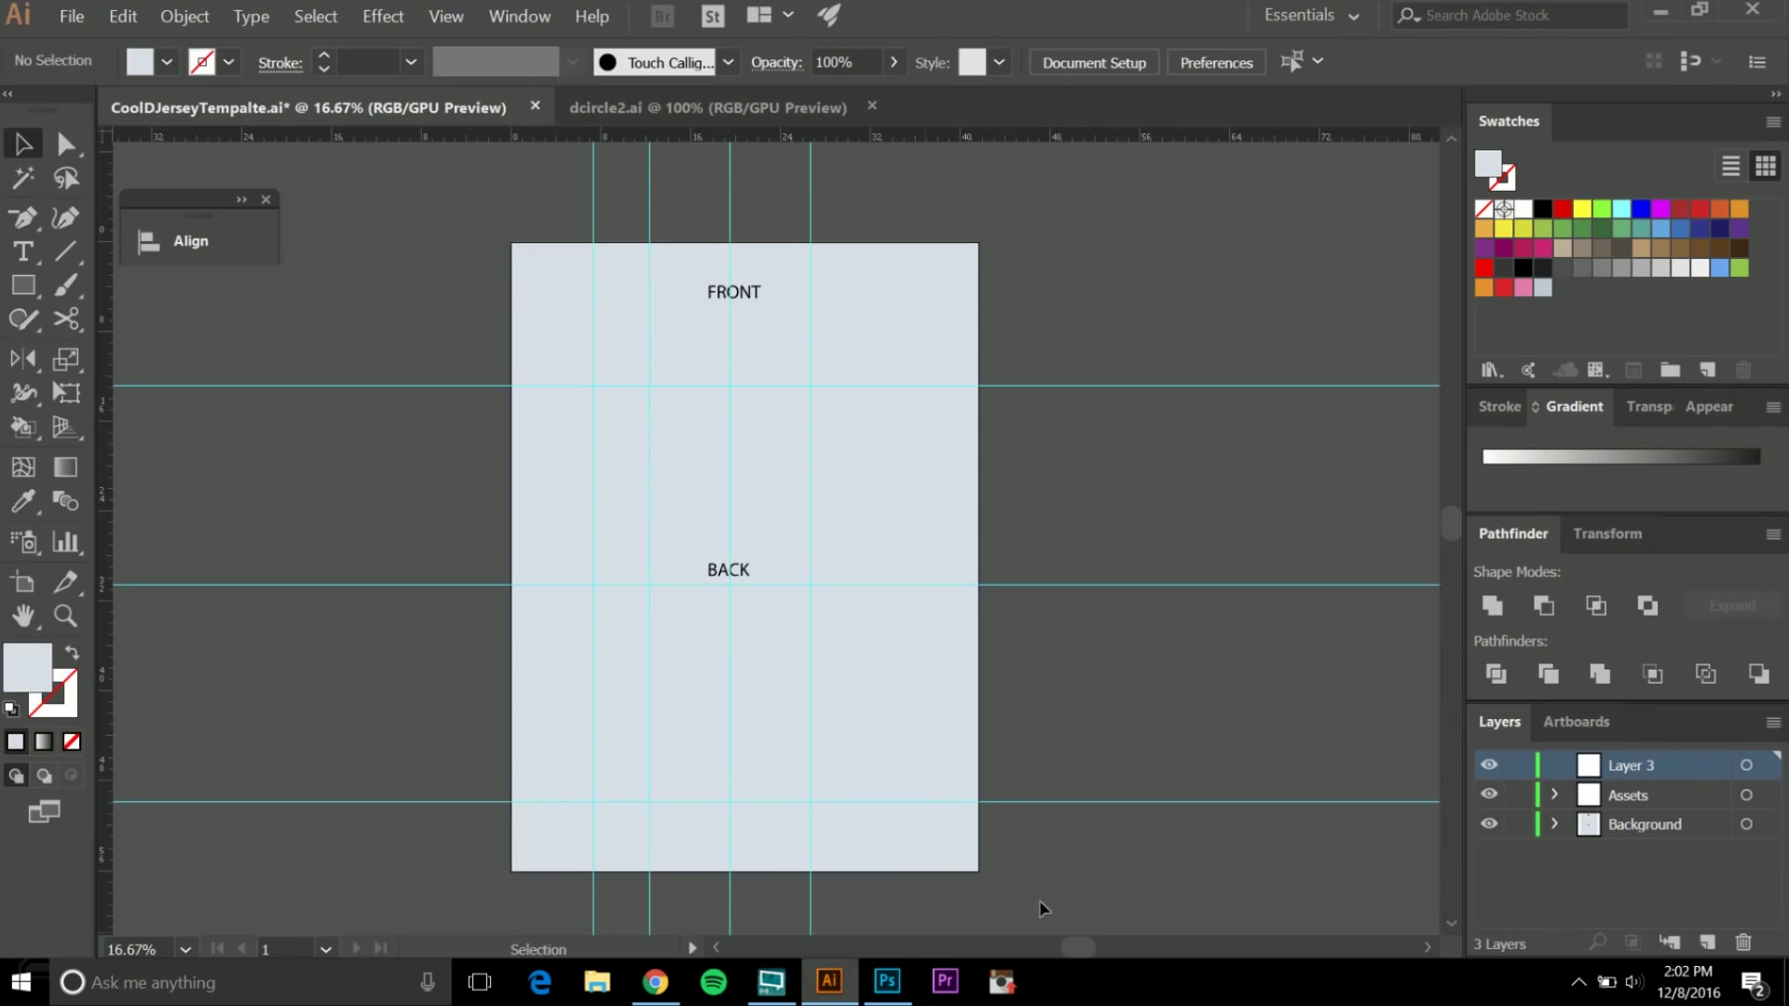
click(1489, 824)
click(1489, 824)
scroll(1153, 669, right, 1)
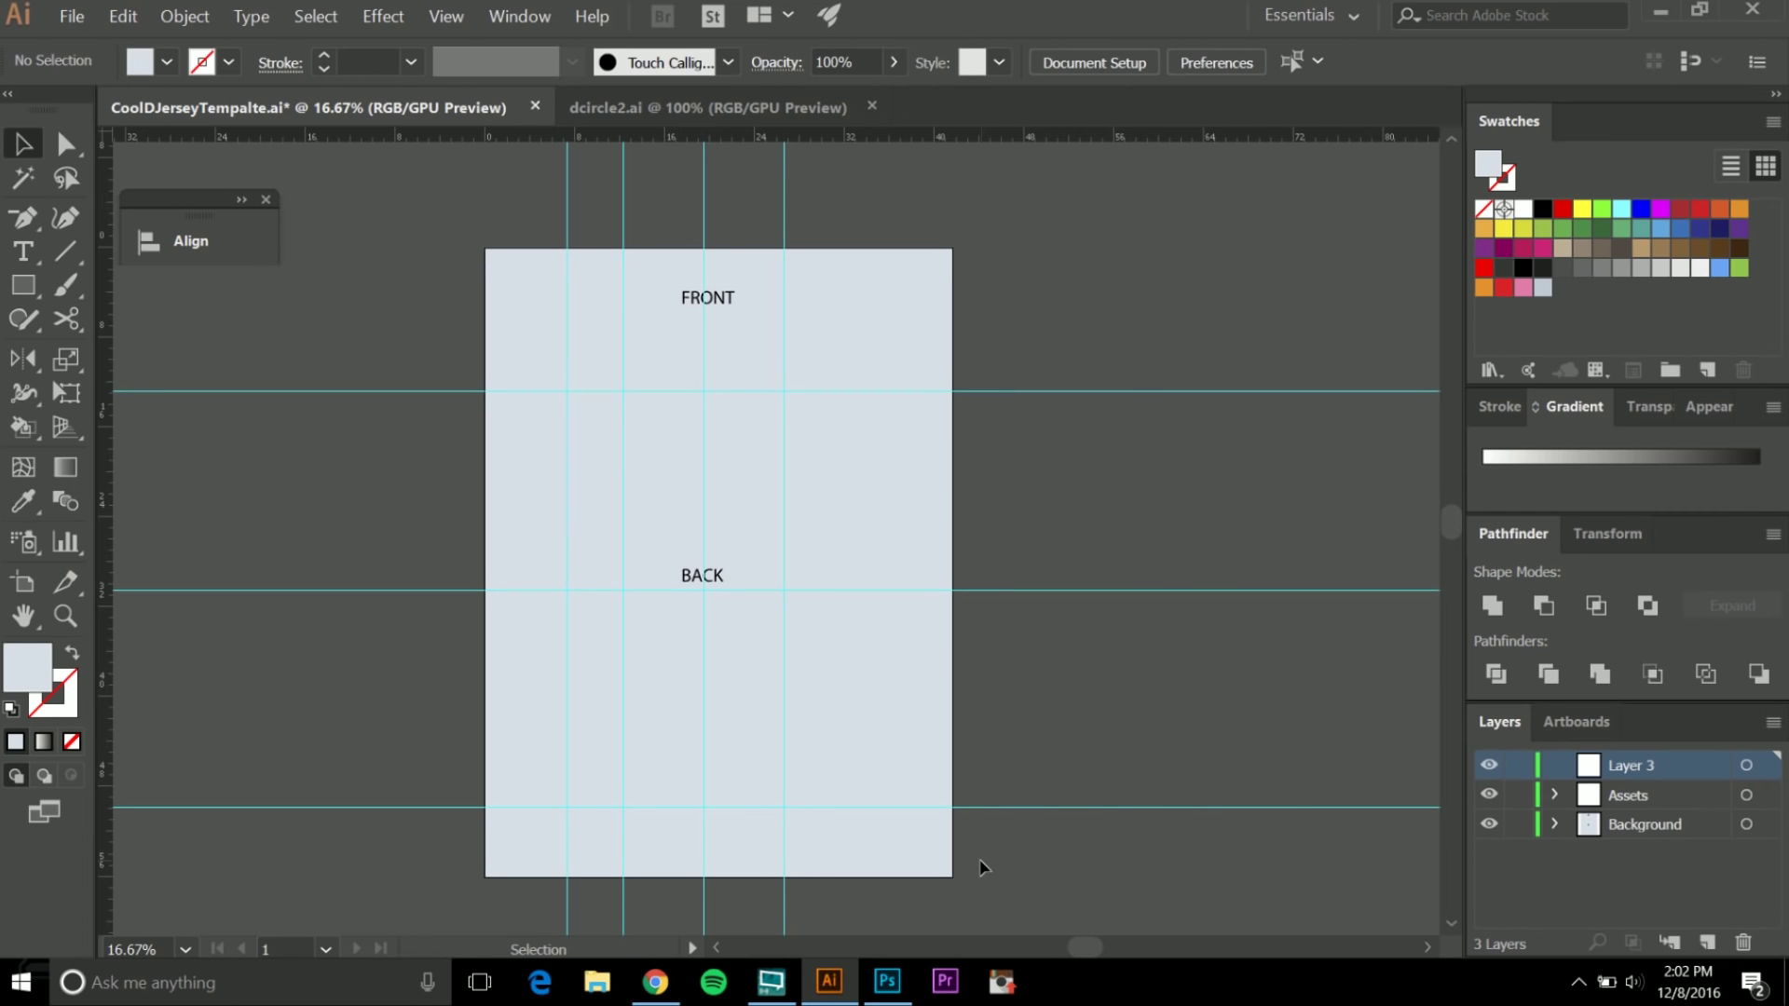
Switch to Photoshop and inspect the front jersey mockup in CoolDJerseyFront.psd.
click(888, 981)
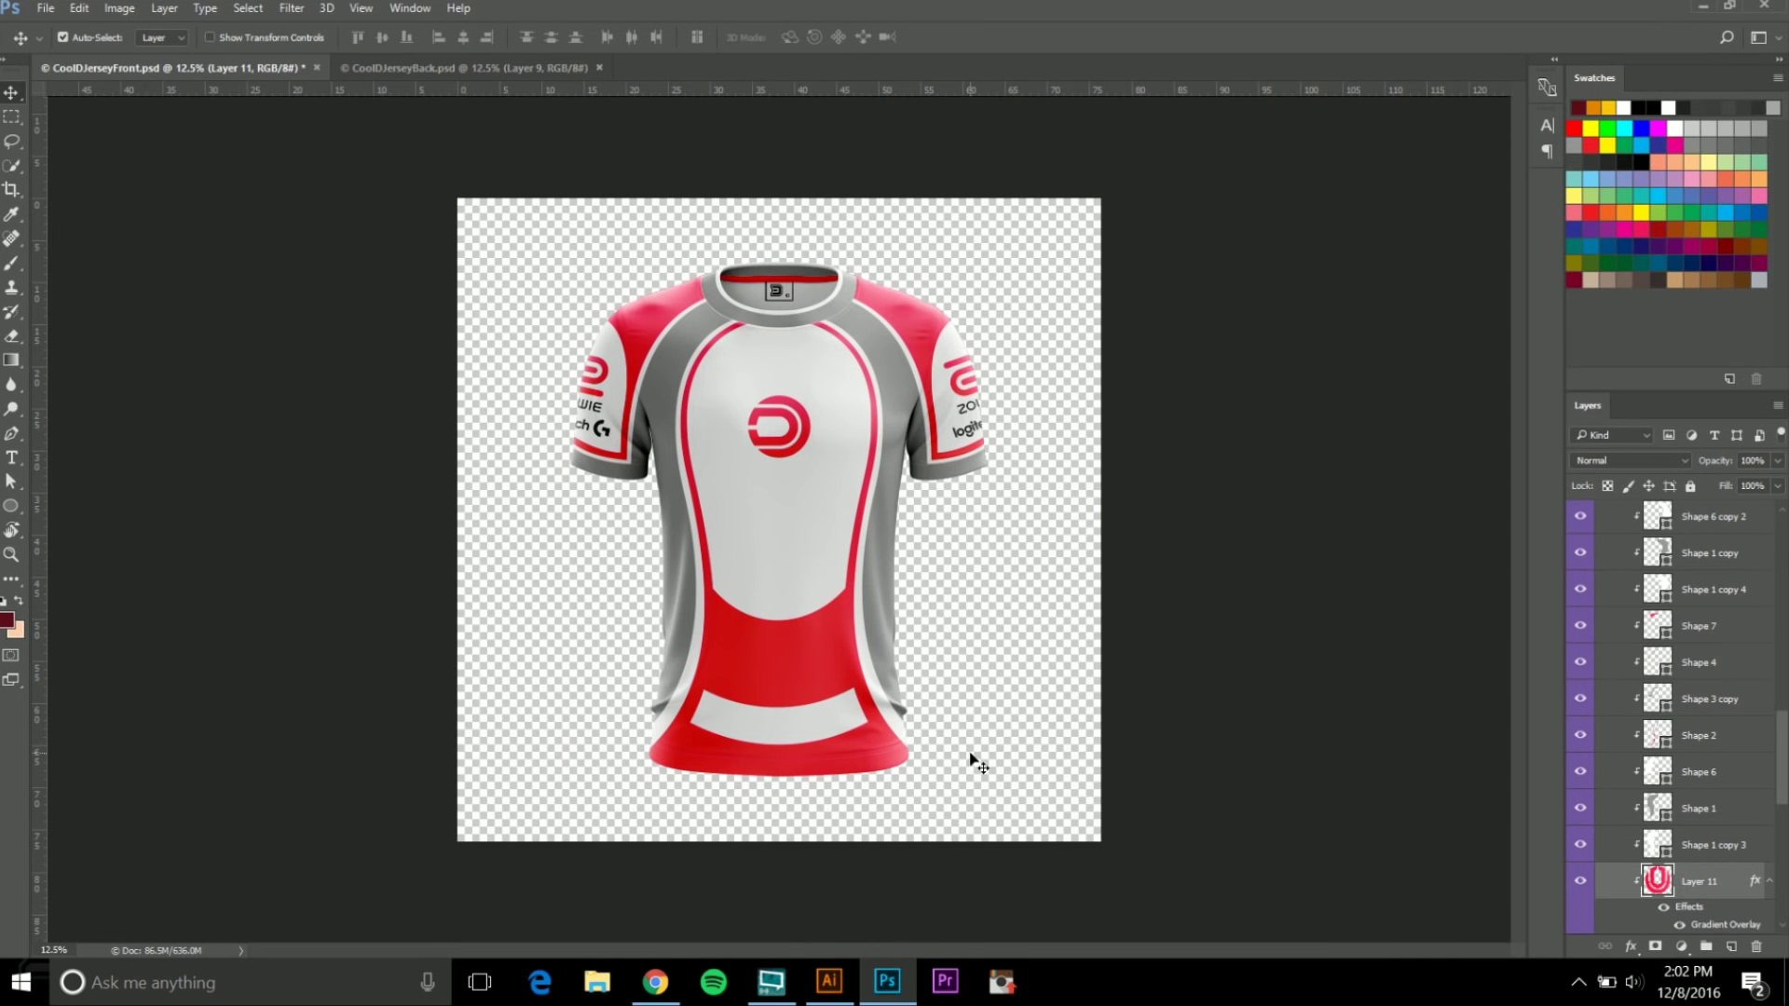
scroll(974, 762, up, 1)
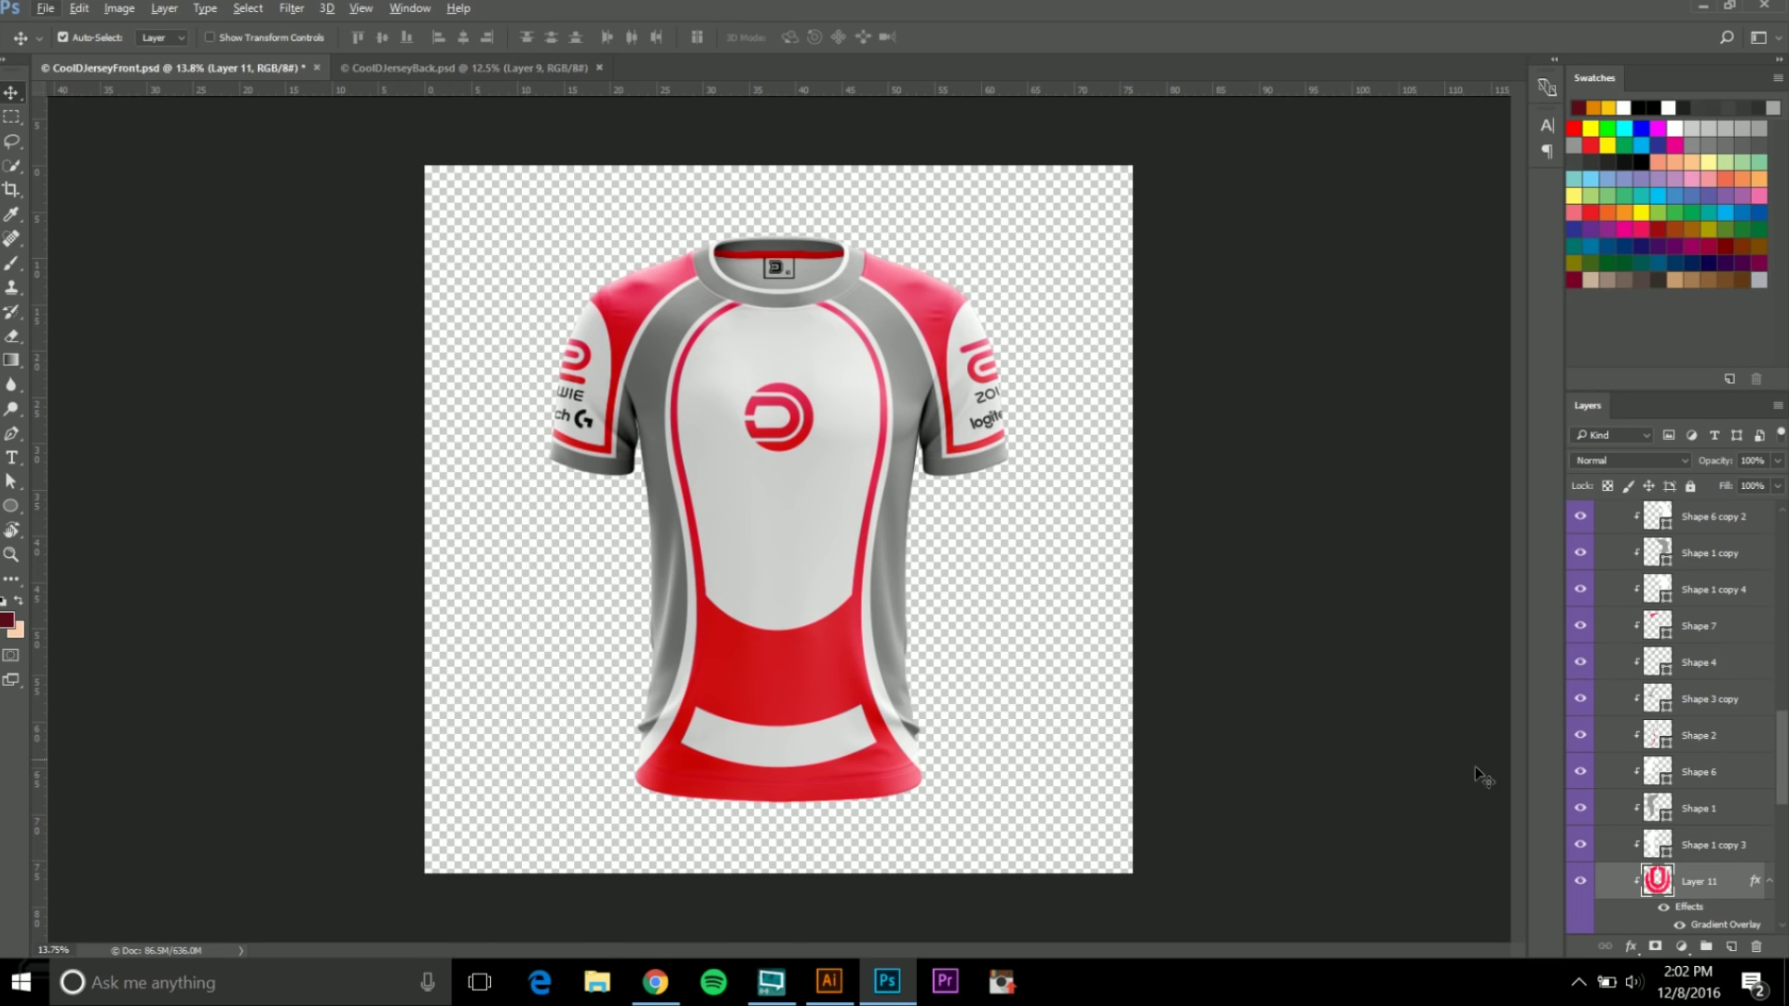
drag(1780, 759, 1772, 562)
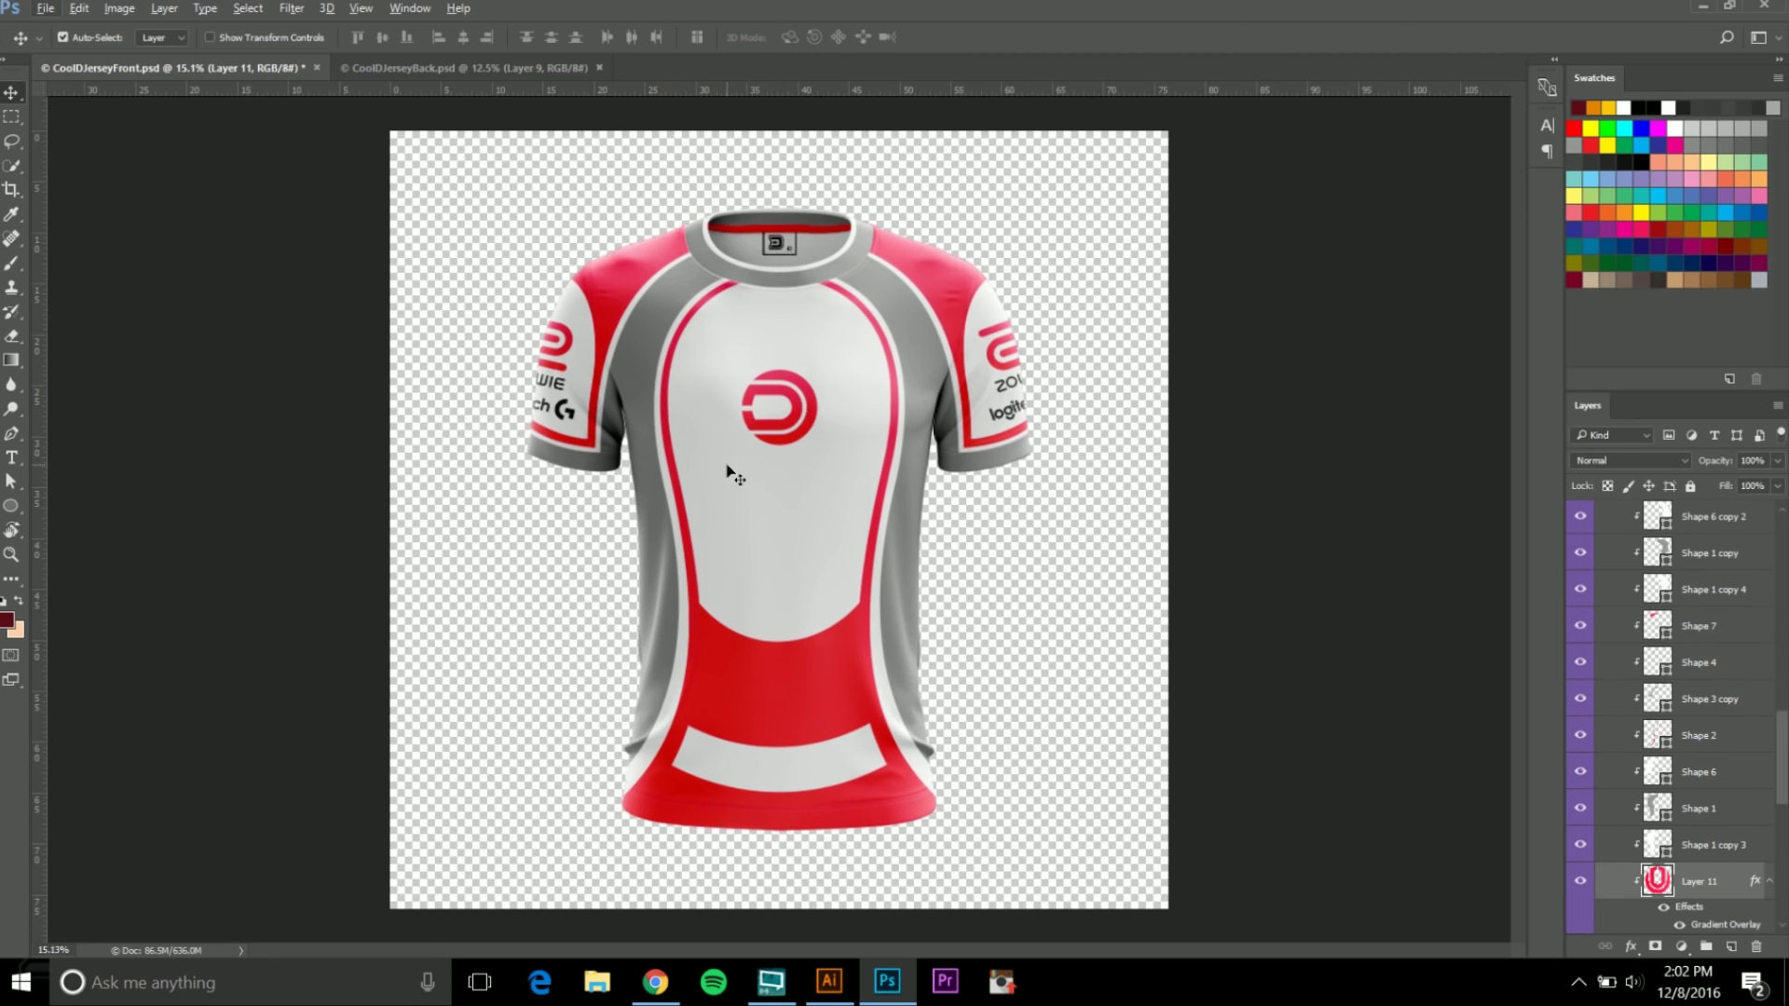
scroll(727, 471, down, 2)
scroll(804, 448, up, 2)
click(830, 991)
click(886, 984)
click(43, 7)
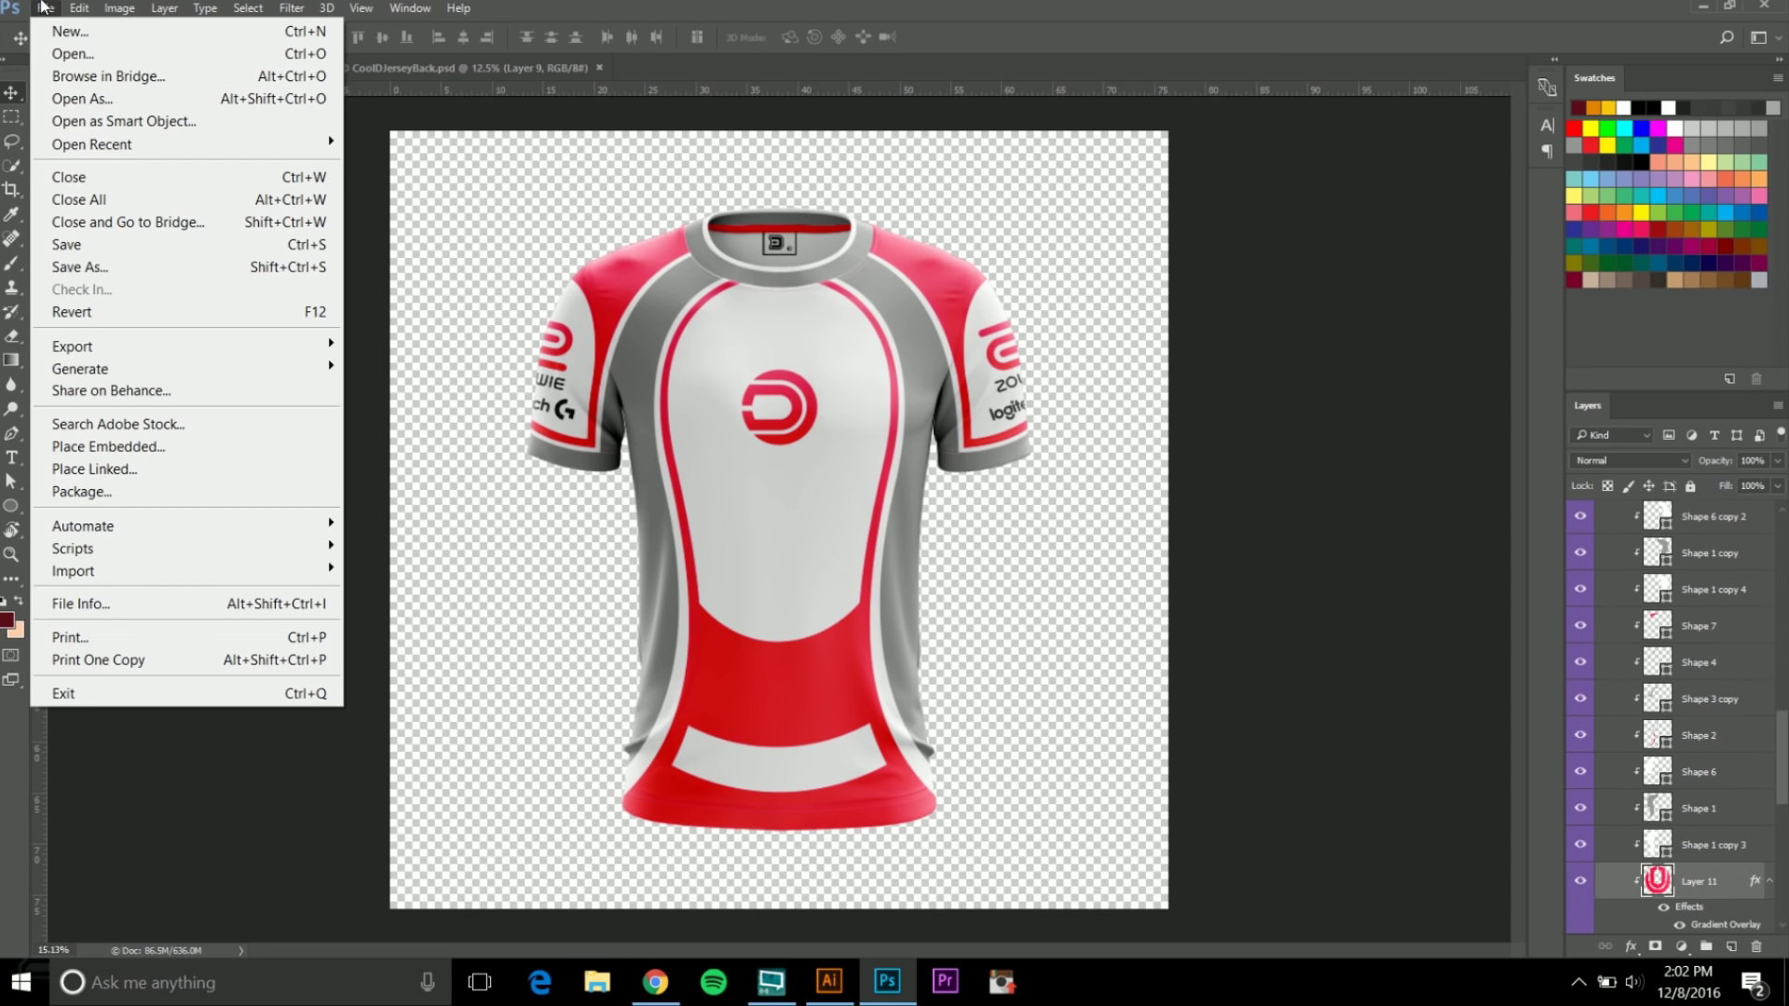
click(43, 8)
Preview the BLANK IMAGE, Layer 2 and BACKGROUND layers behind the jersey in turn, leaving all three hidden.
scroll(1717, 793, down, 3)
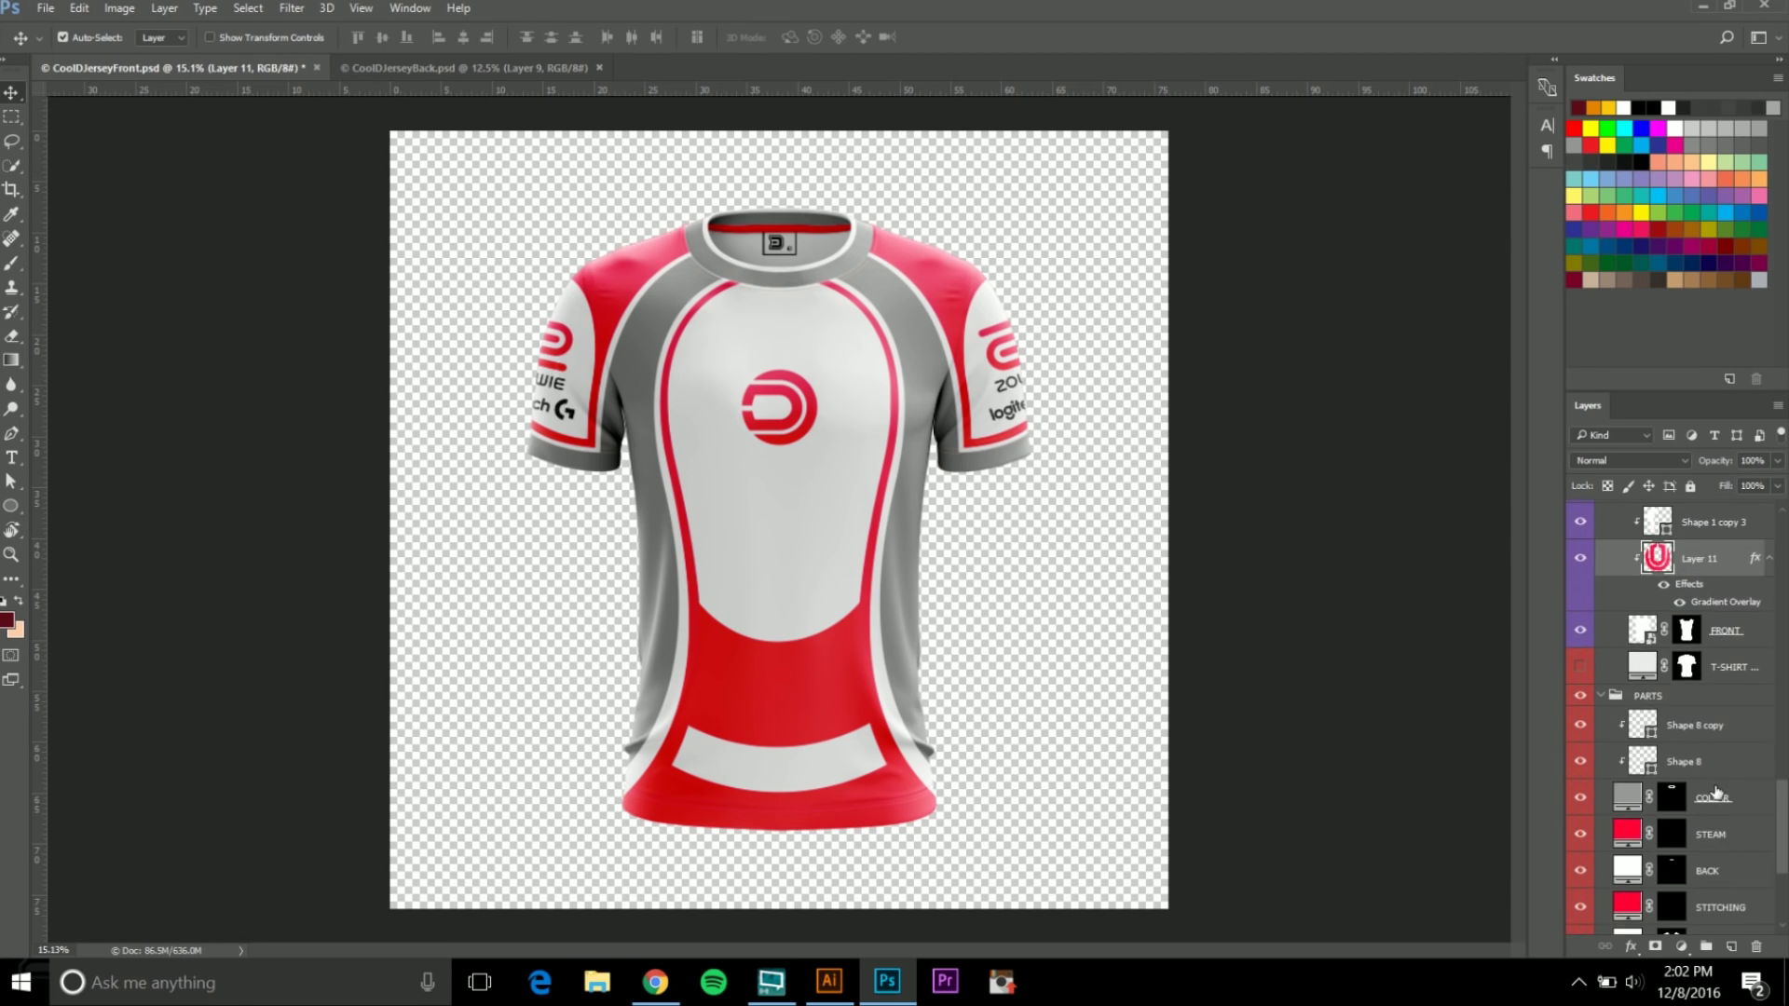
scroll(1717, 793, down, 5)
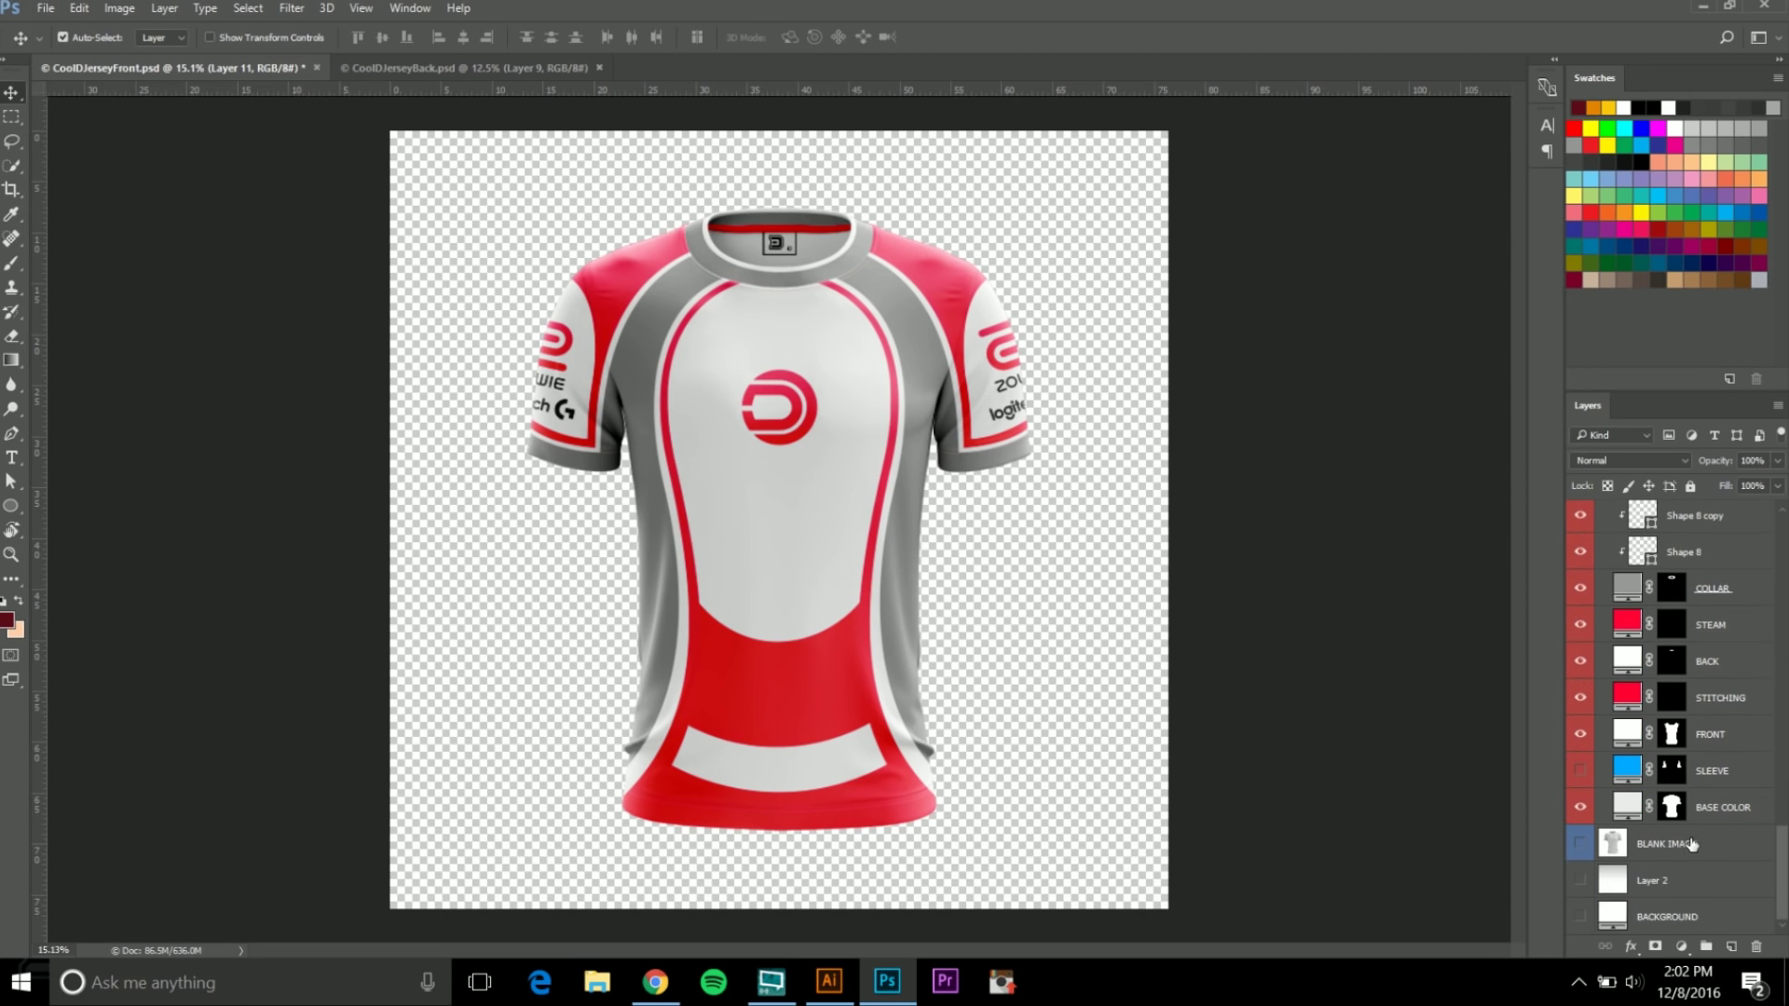
click(1581, 845)
click(1580, 845)
click(1581, 881)
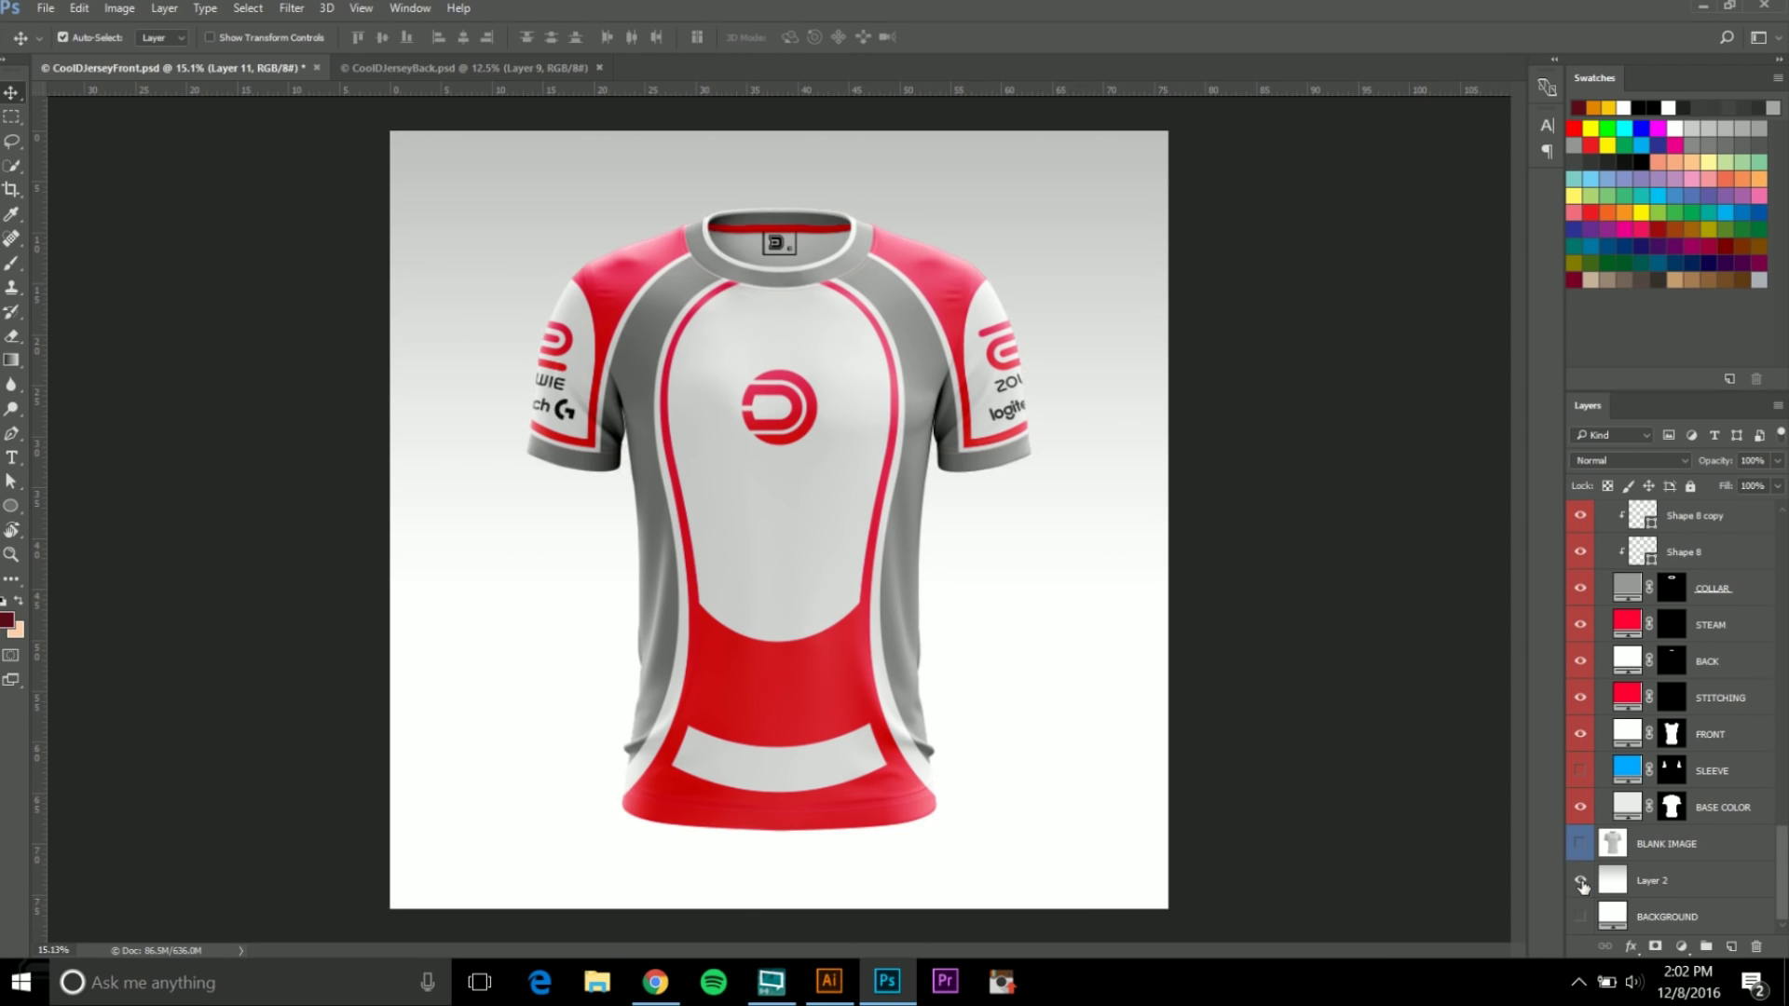
click(1582, 883)
click(1582, 883)
click(1581, 881)
click(1581, 918)
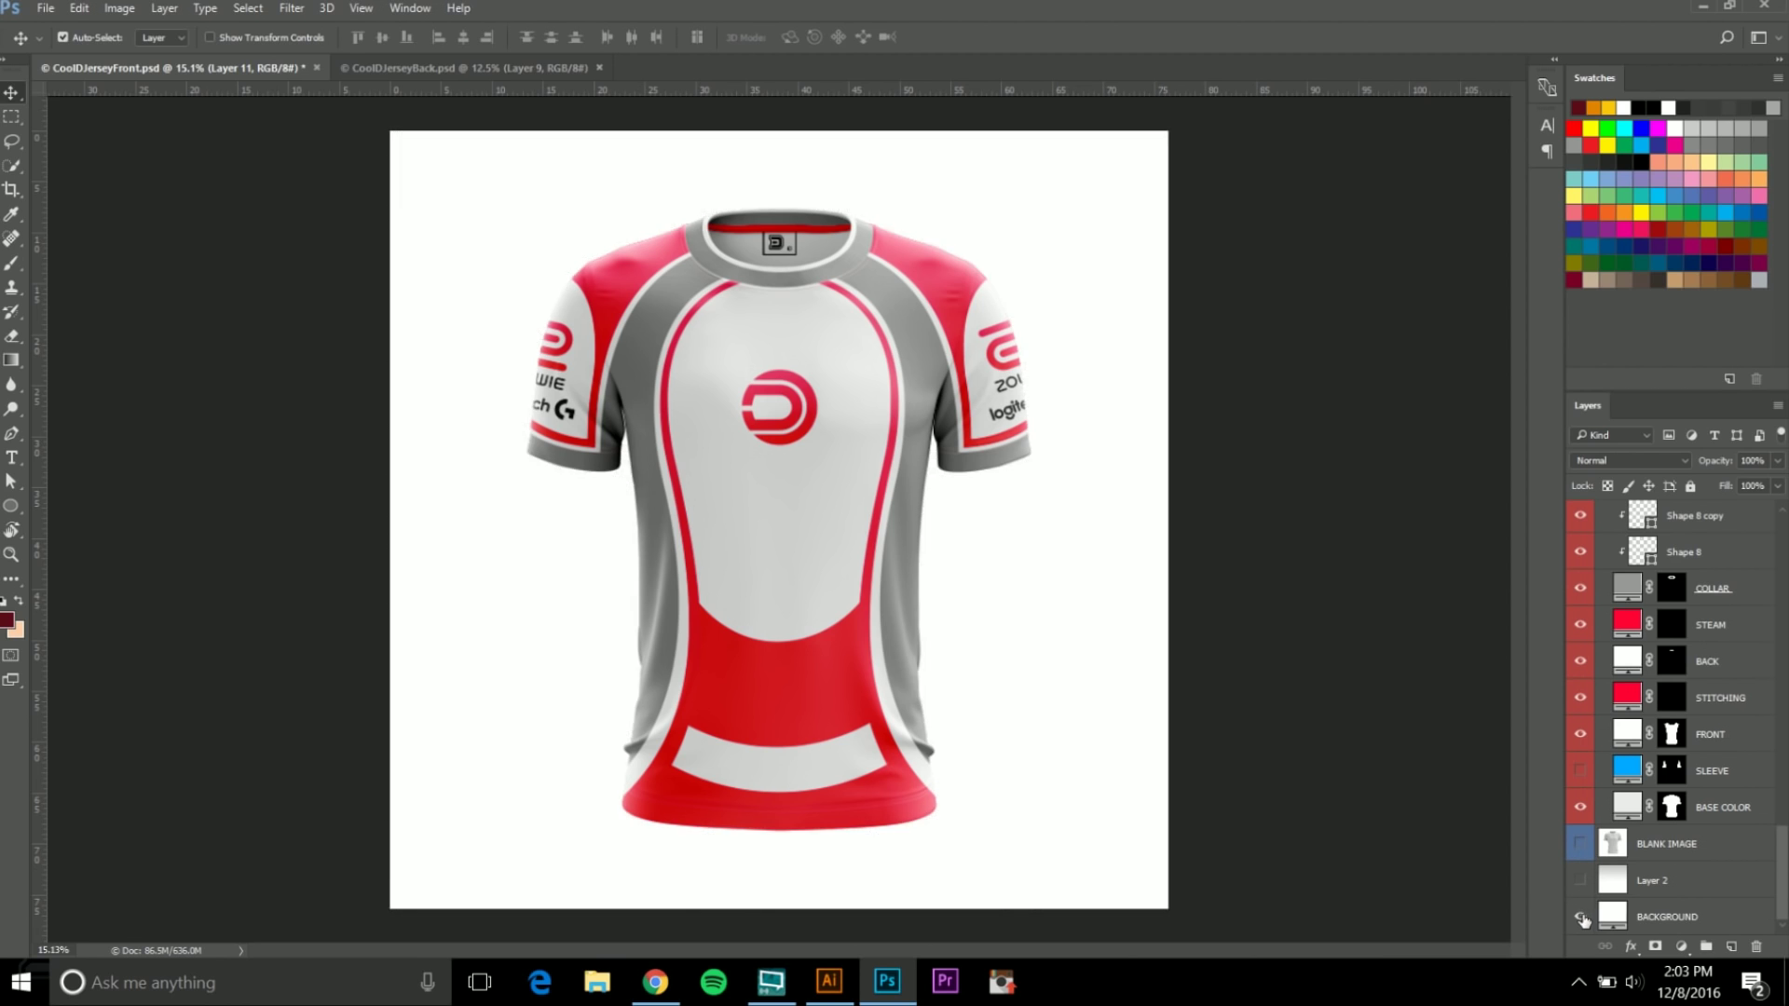
click(1582, 918)
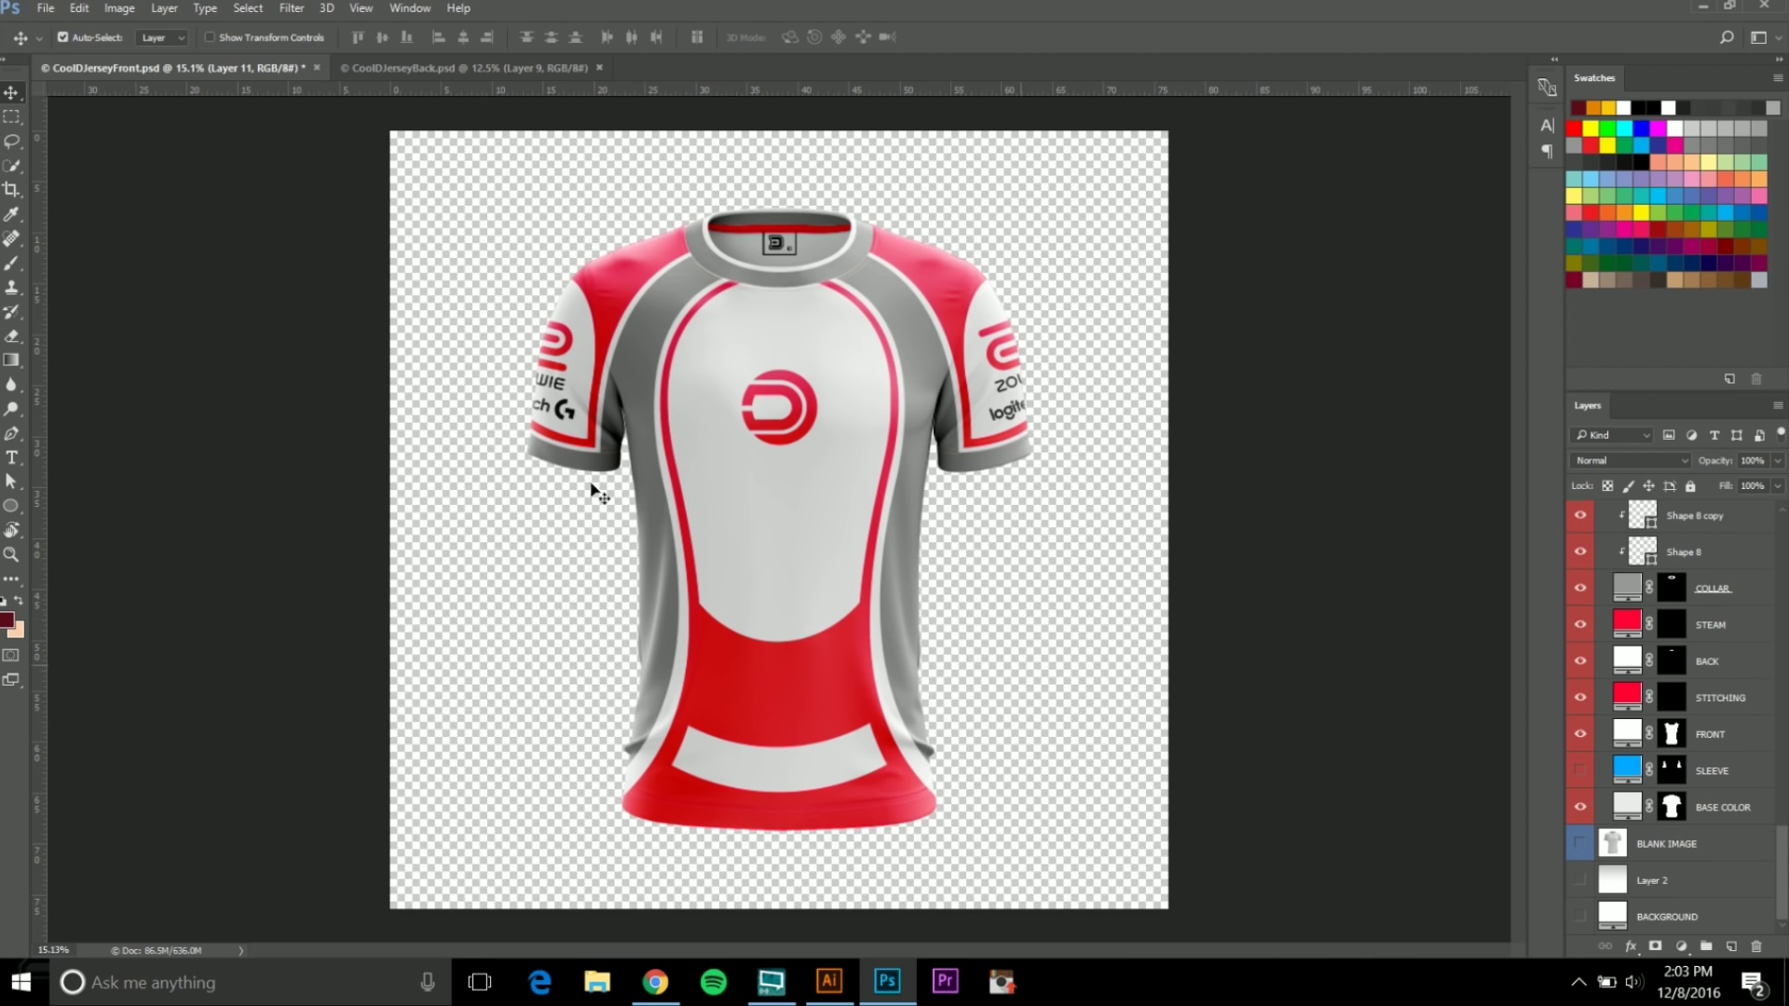
Try to save the transparent front jersey as CoolDJerseyFront.png in PNG format in the CoolDandJersey folder.
click(45, 7)
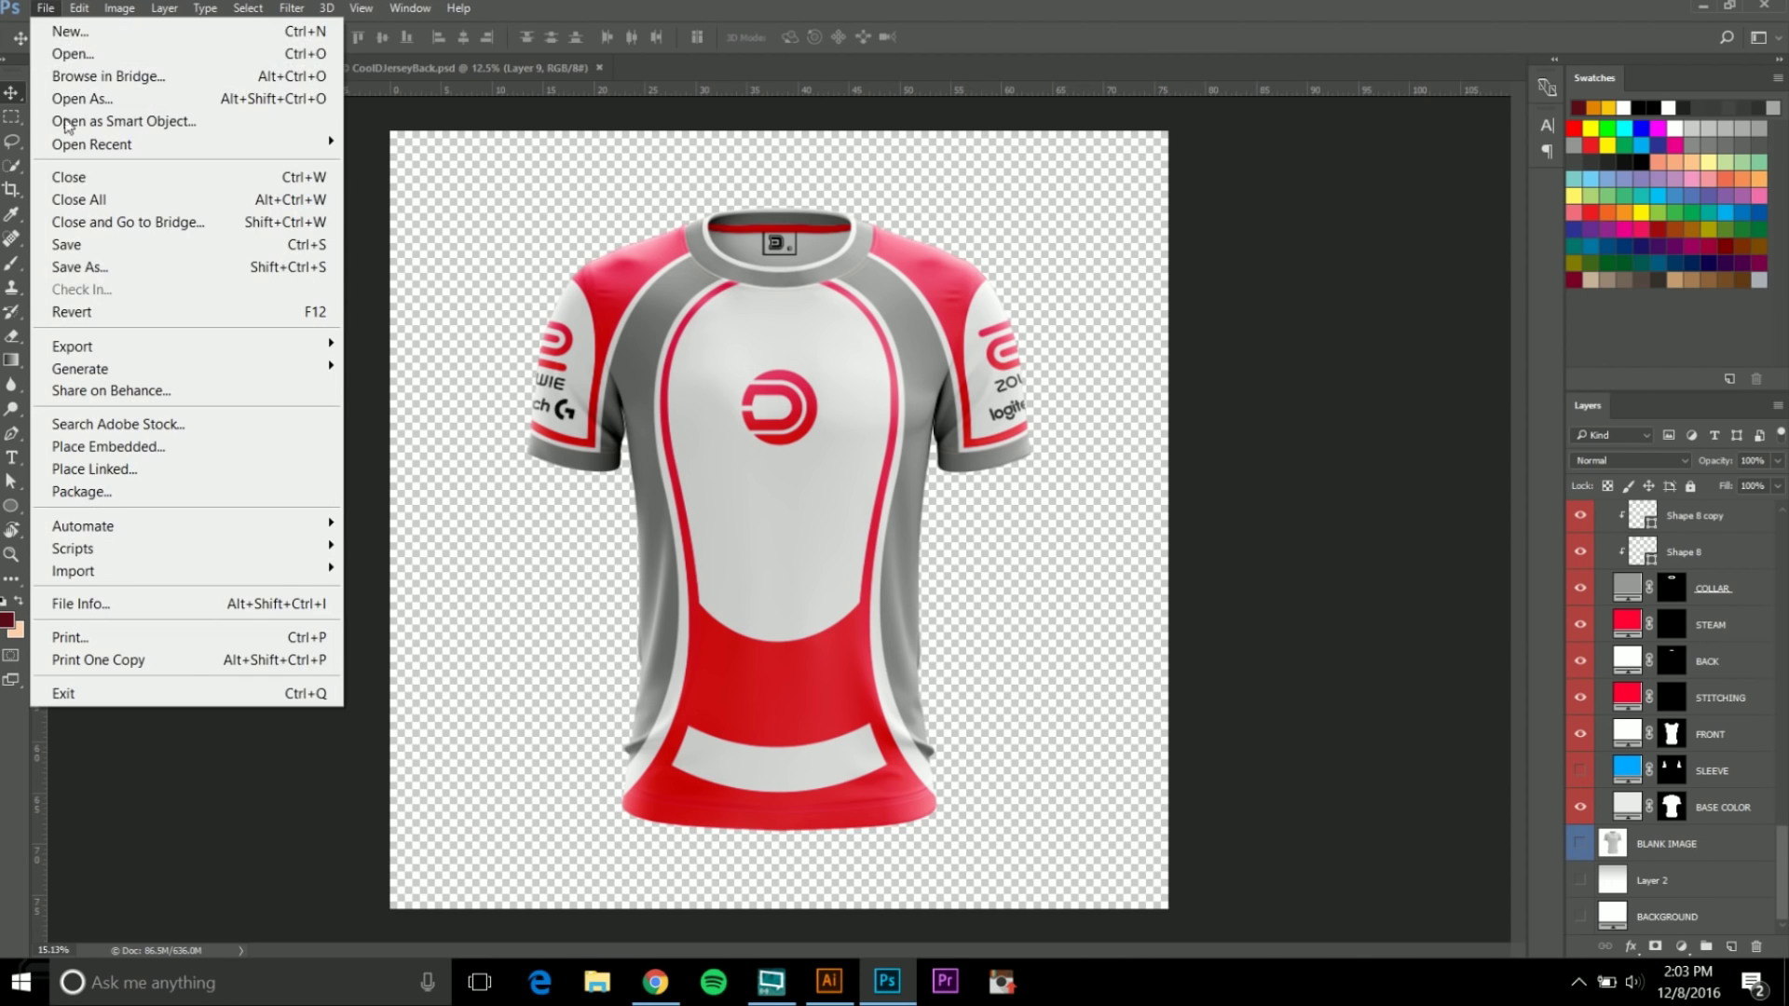
click(93, 276)
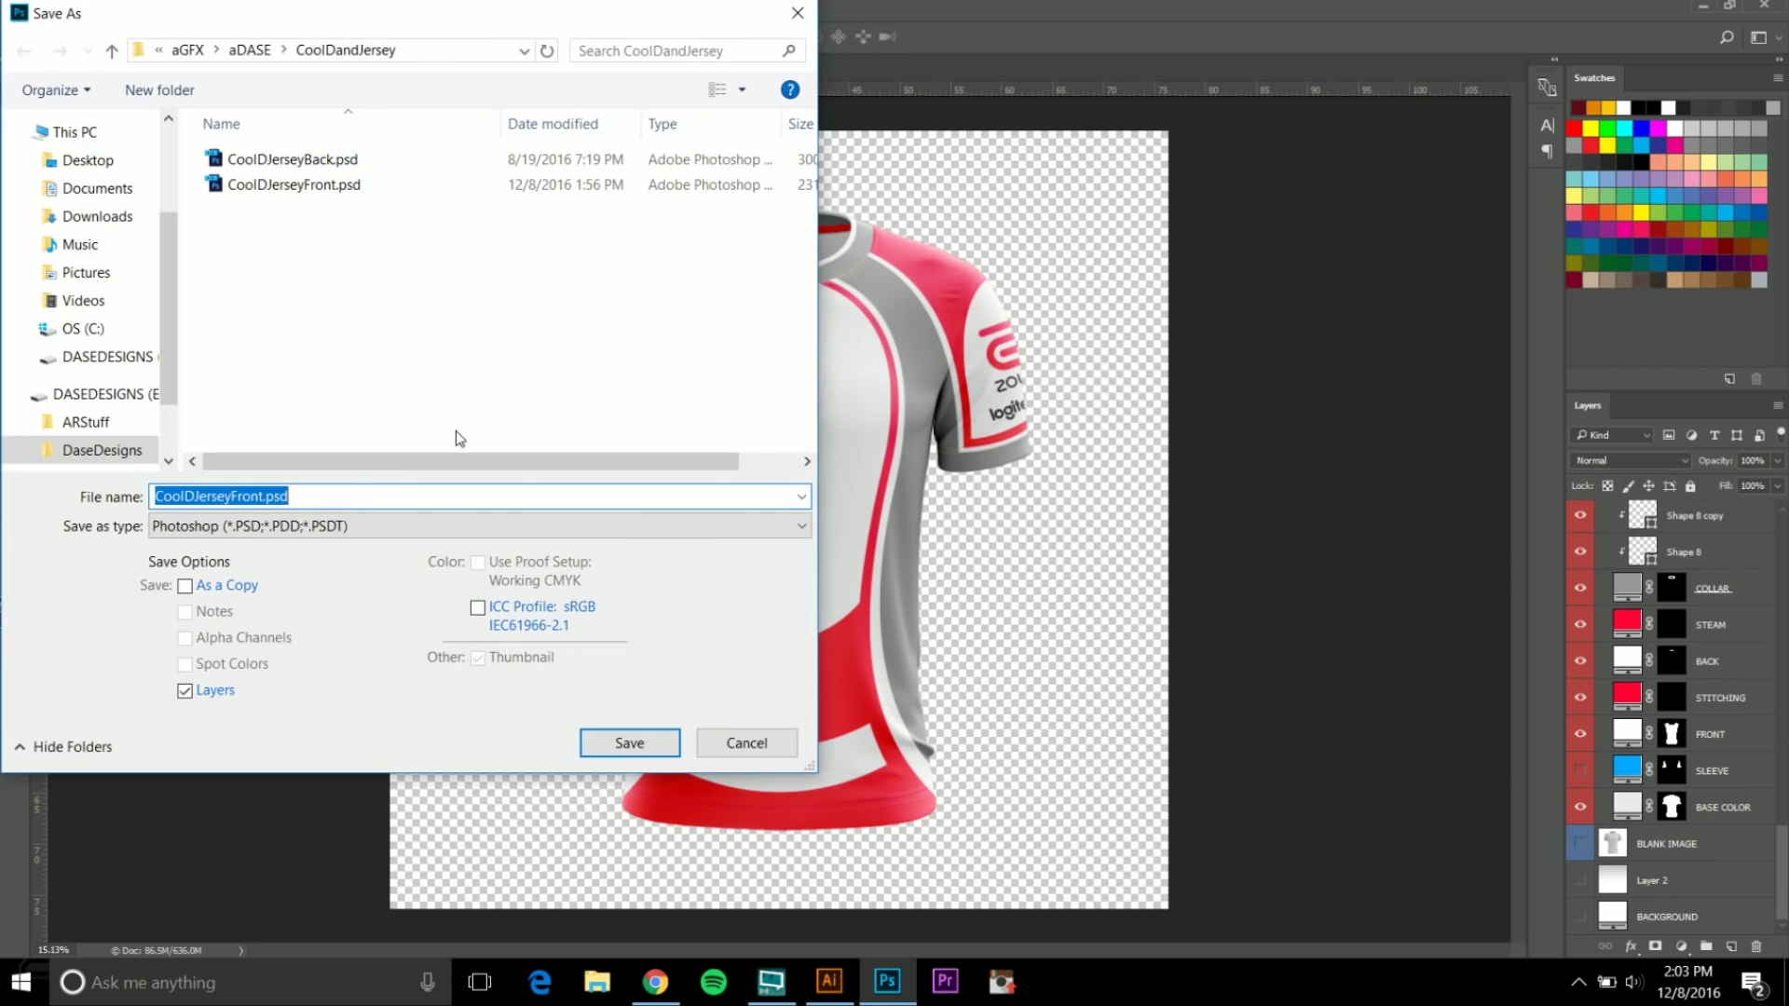
click(457, 525)
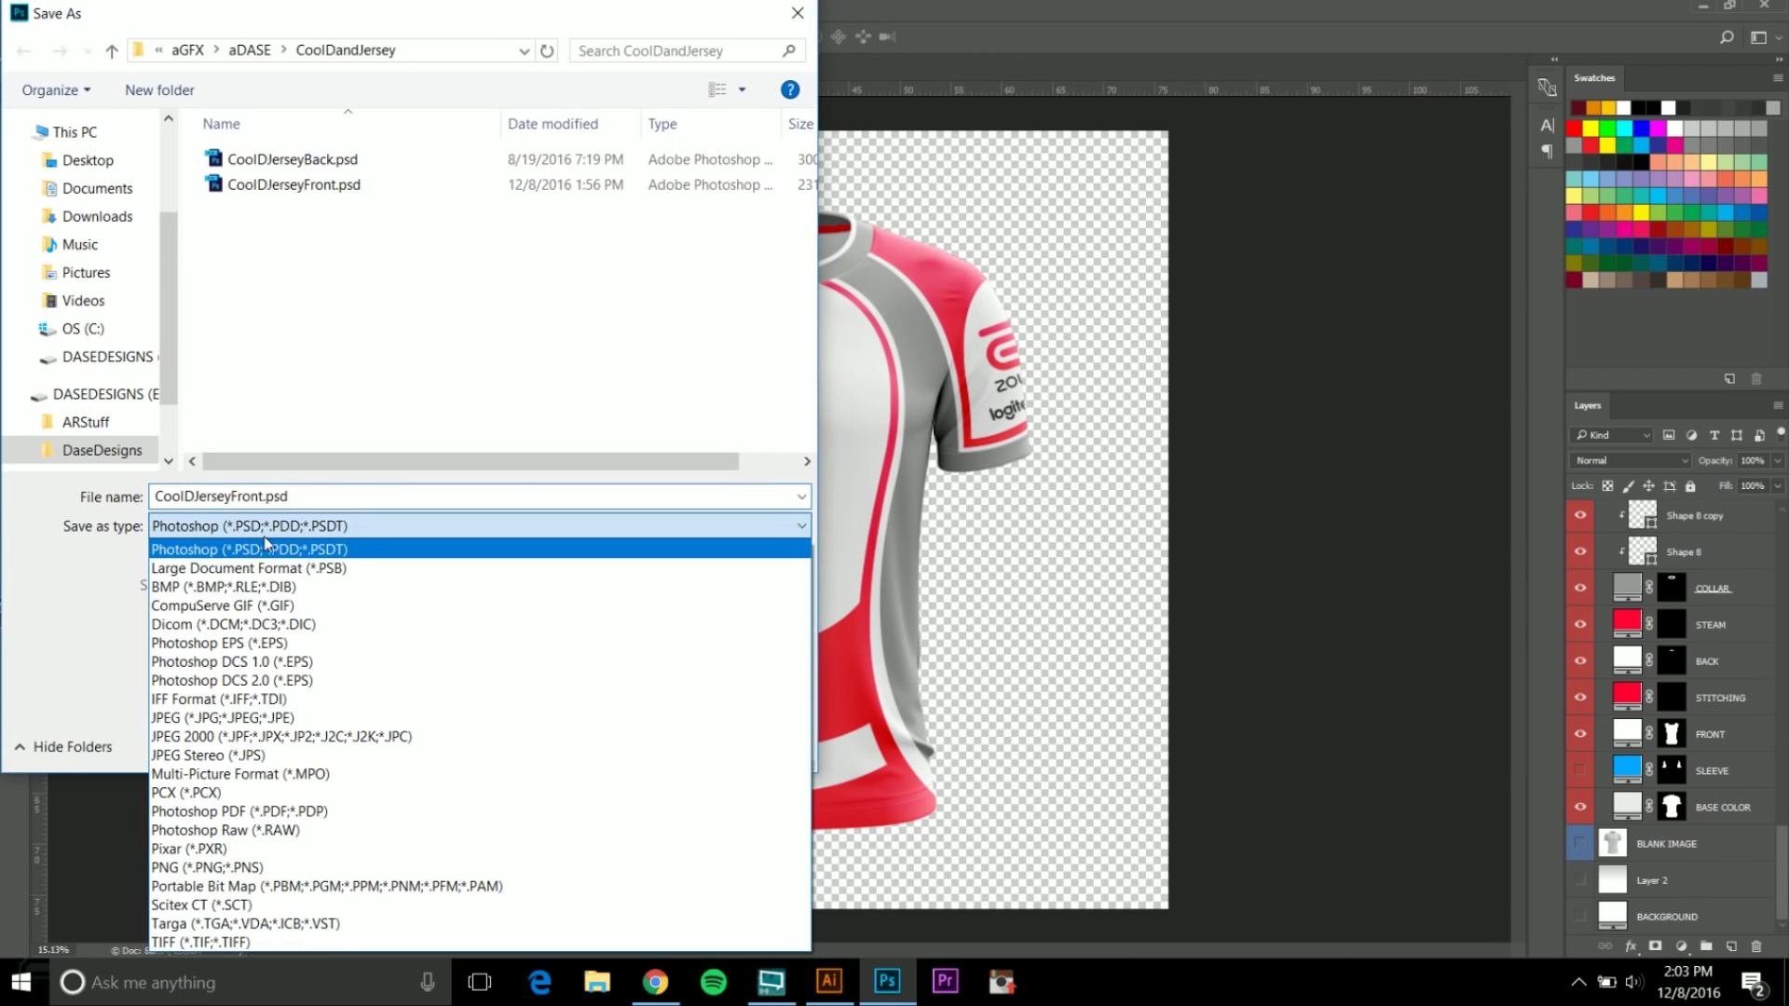
click(224, 870)
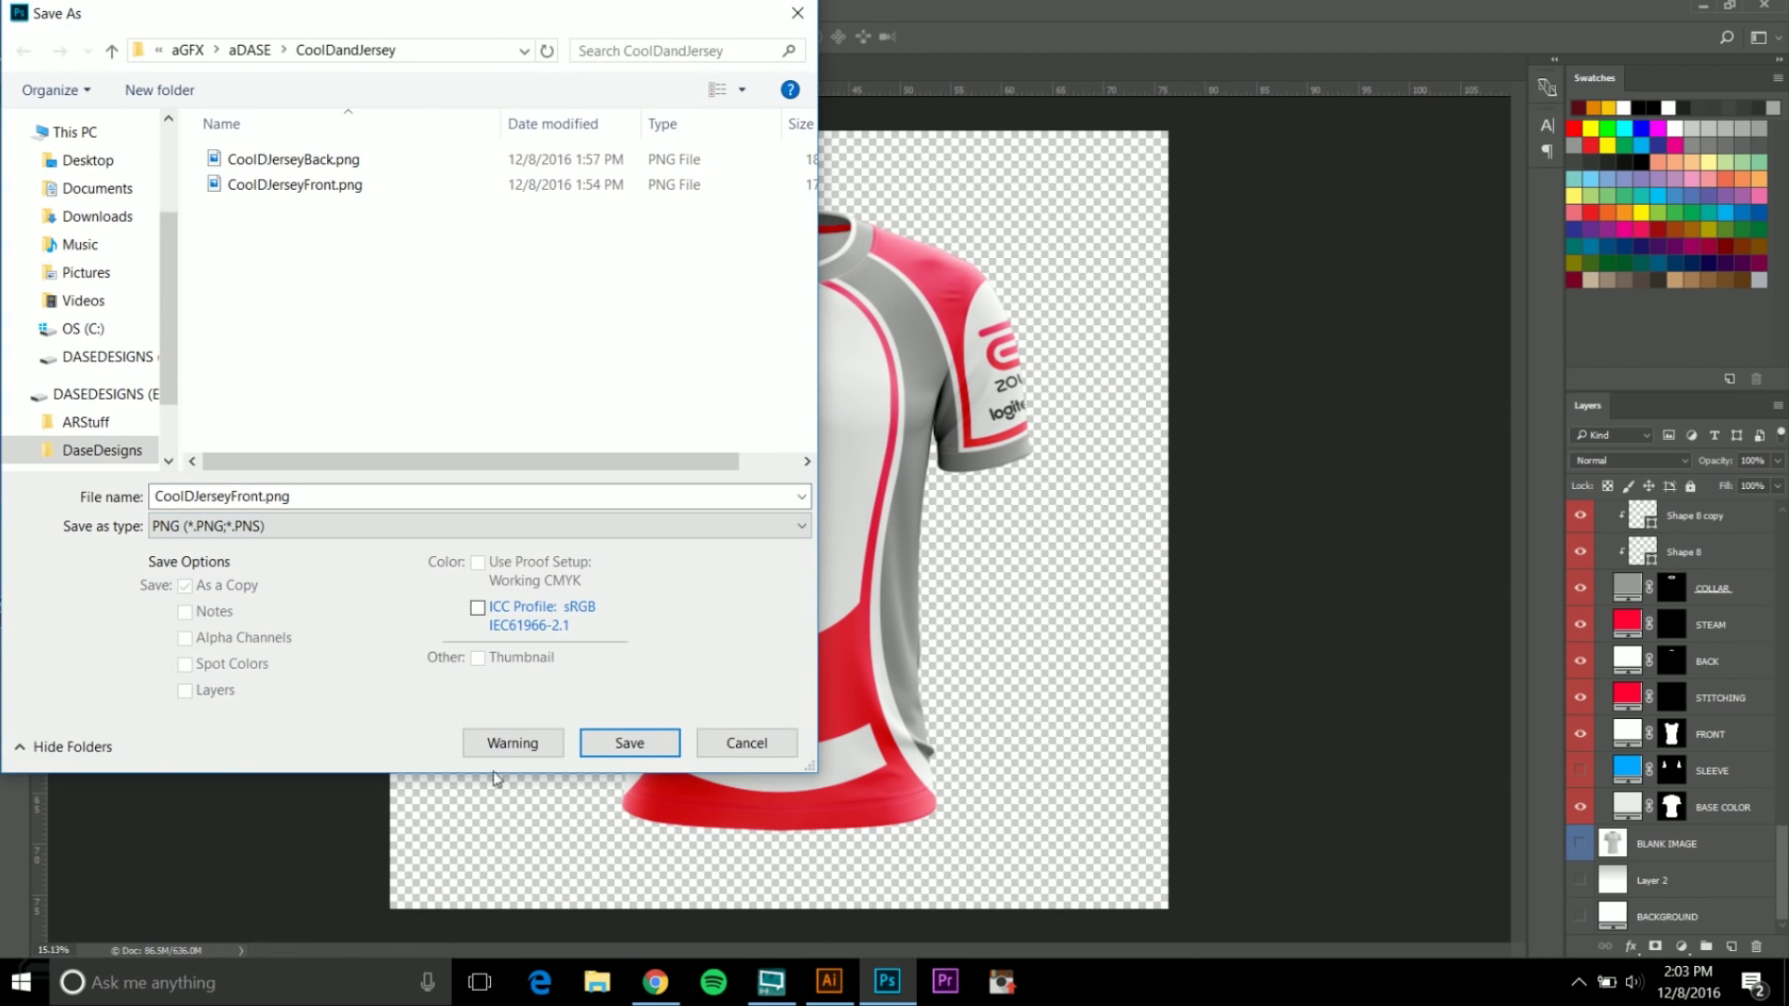
click(641, 752)
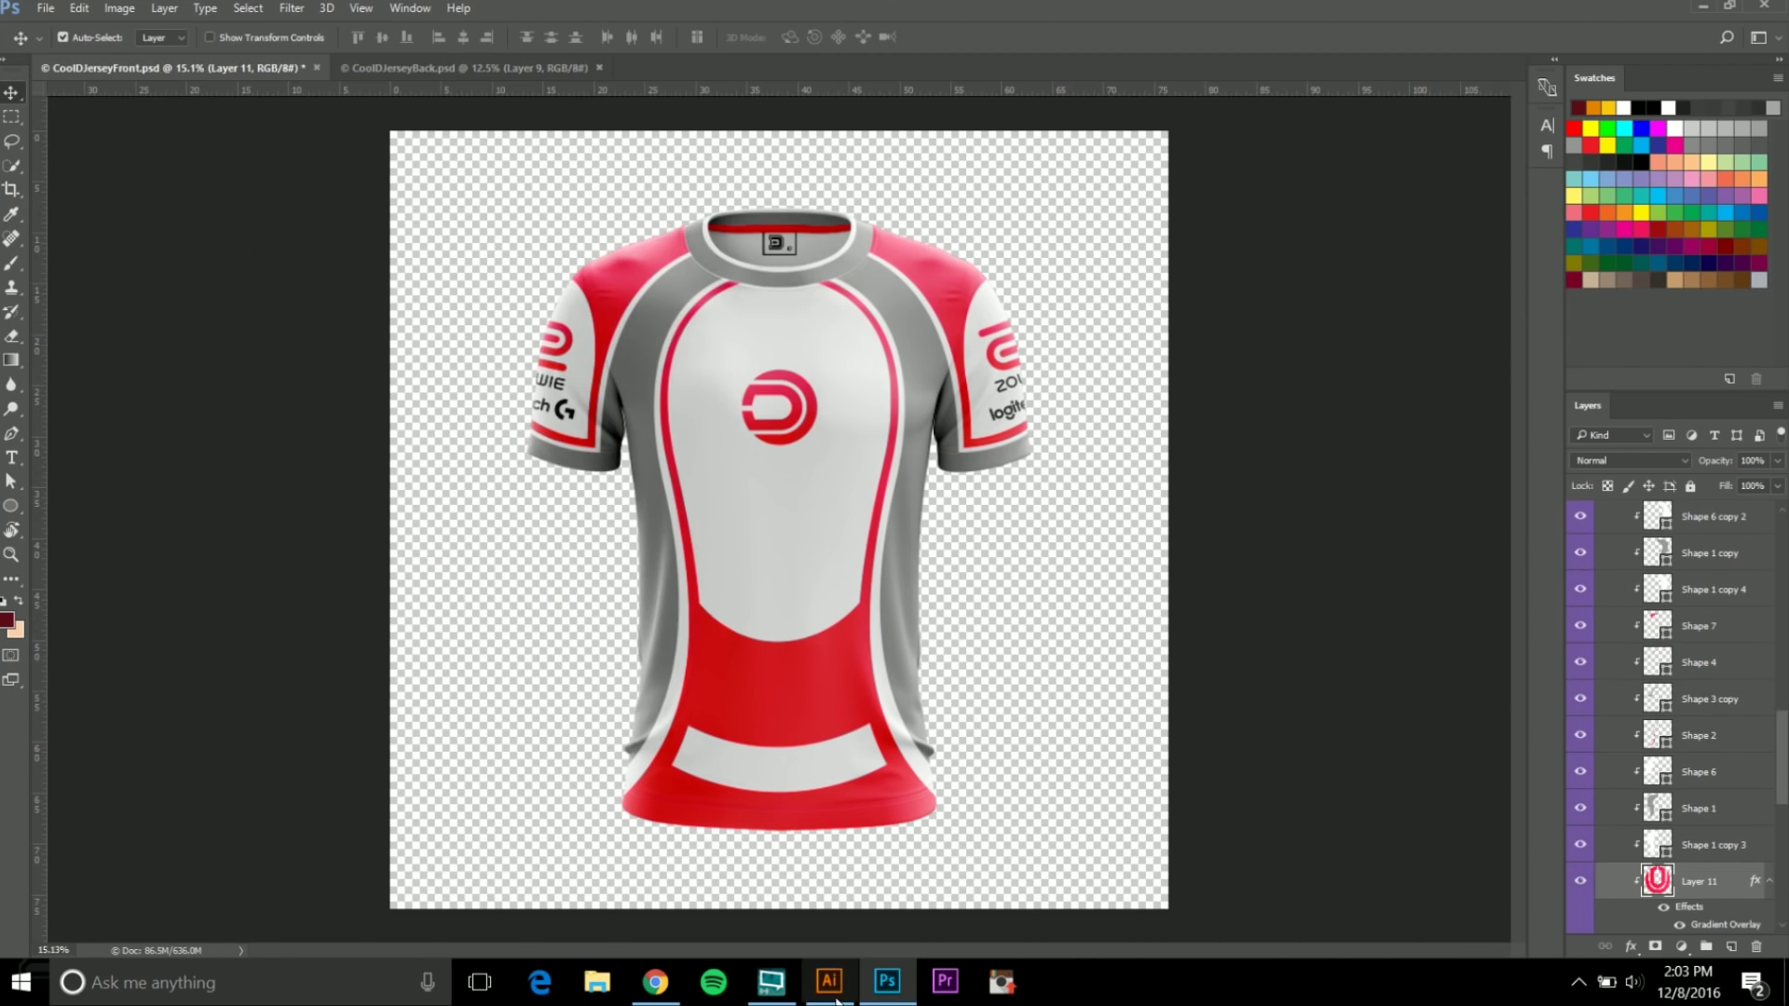
Switch to Illustrator and place CoolDJerseyFront.png from the CoolDandJersey folder into the jersey template.
click(829, 982)
right_click(596, 982)
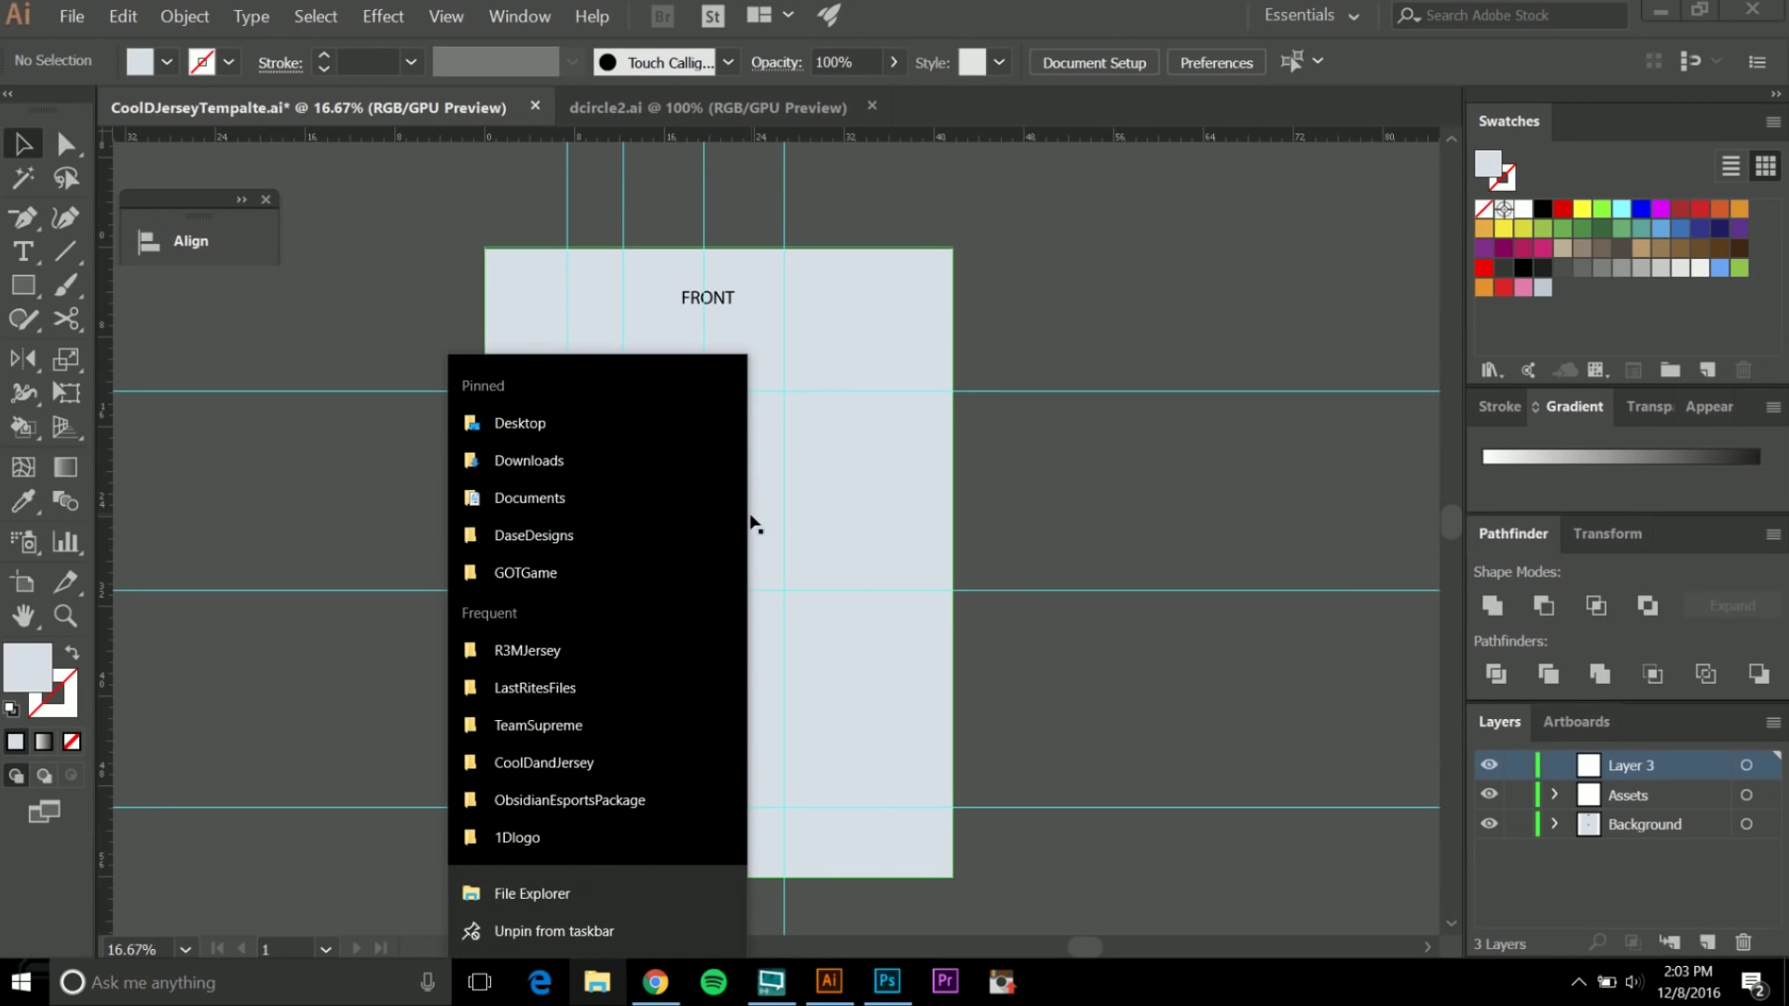
click(614, 758)
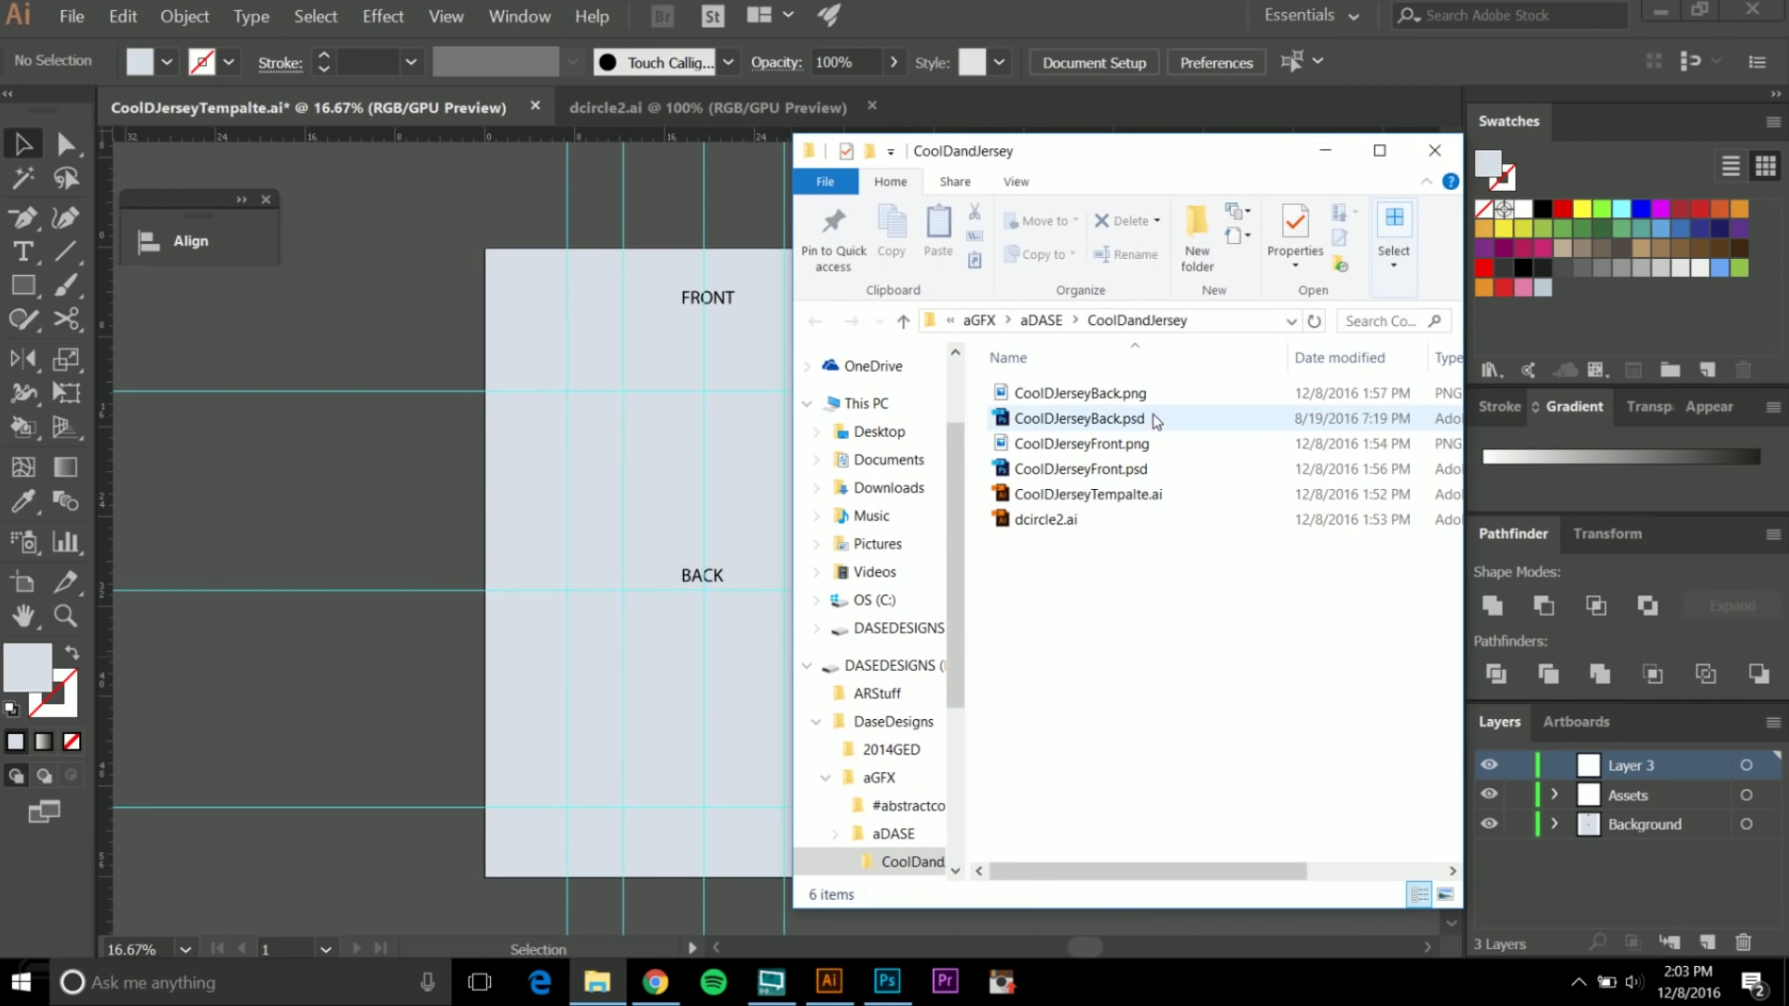
drag(1161, 443, 530, 452)
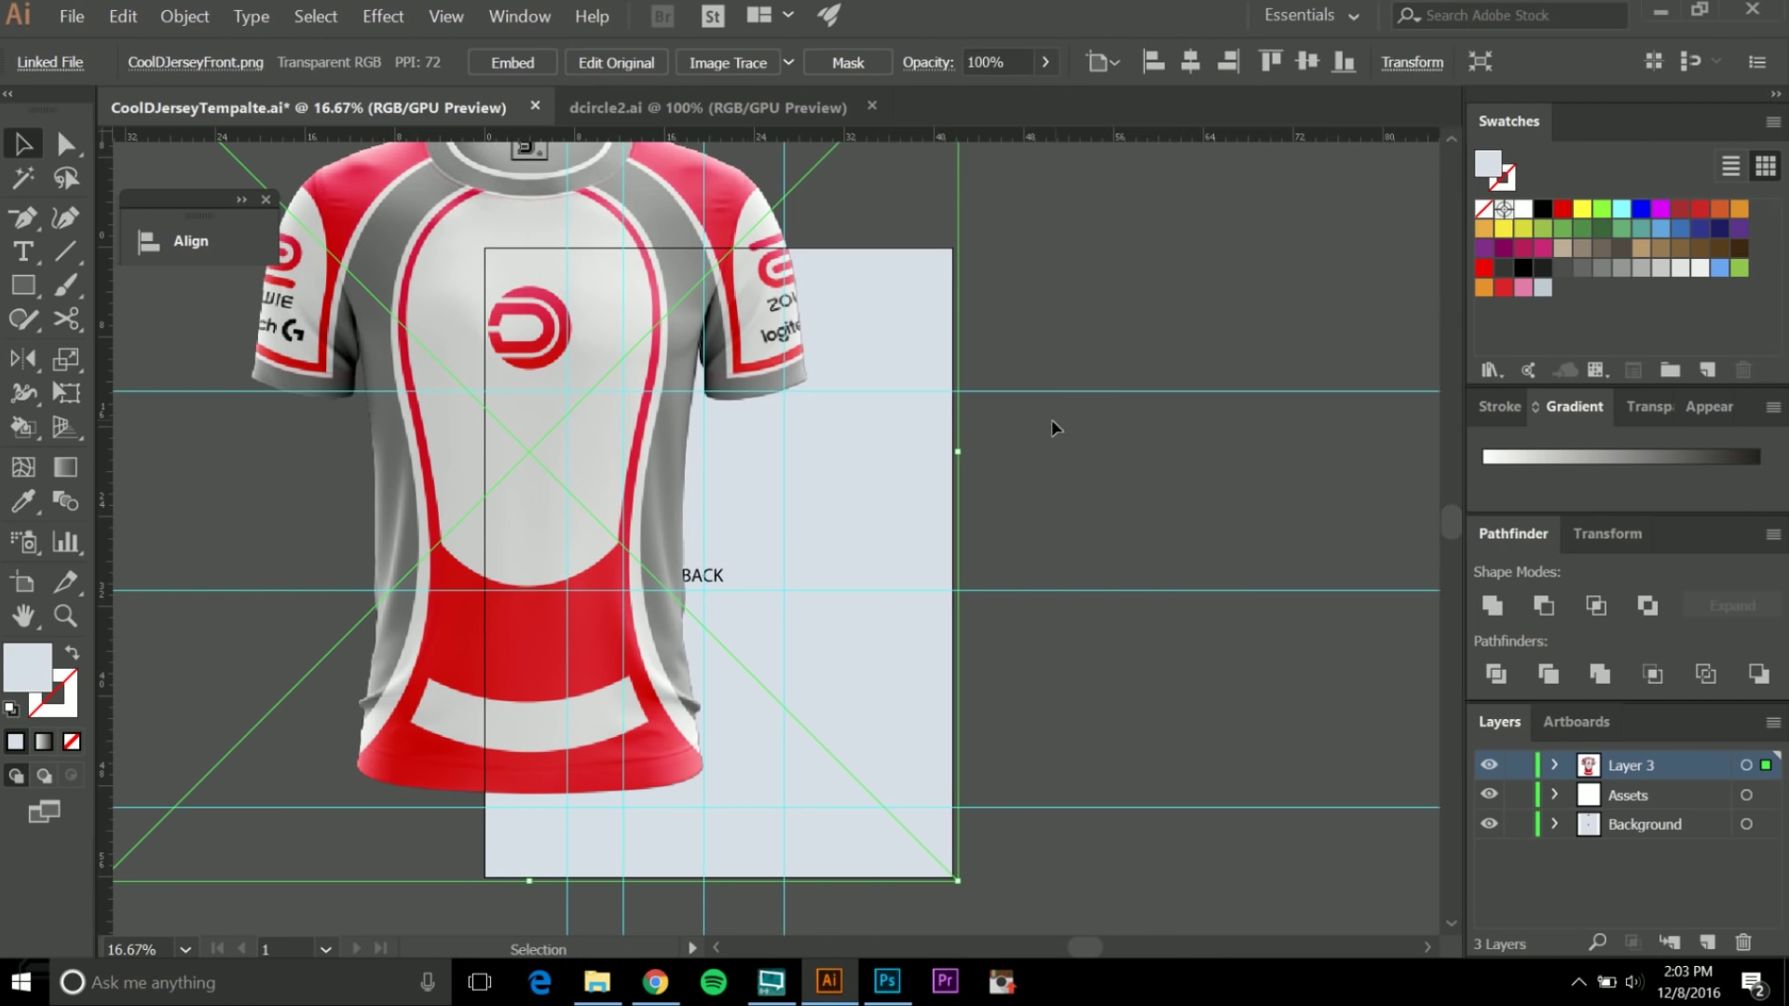
Scale the placed jersey image down proportionally and position it over the FRONT label in the artboard's upper half.
drag(959, 877, 687, 608)
drag(532, 432, 784, 538)
drag(958, 739, 755, 537)
scroll(671, 373, up, 1)
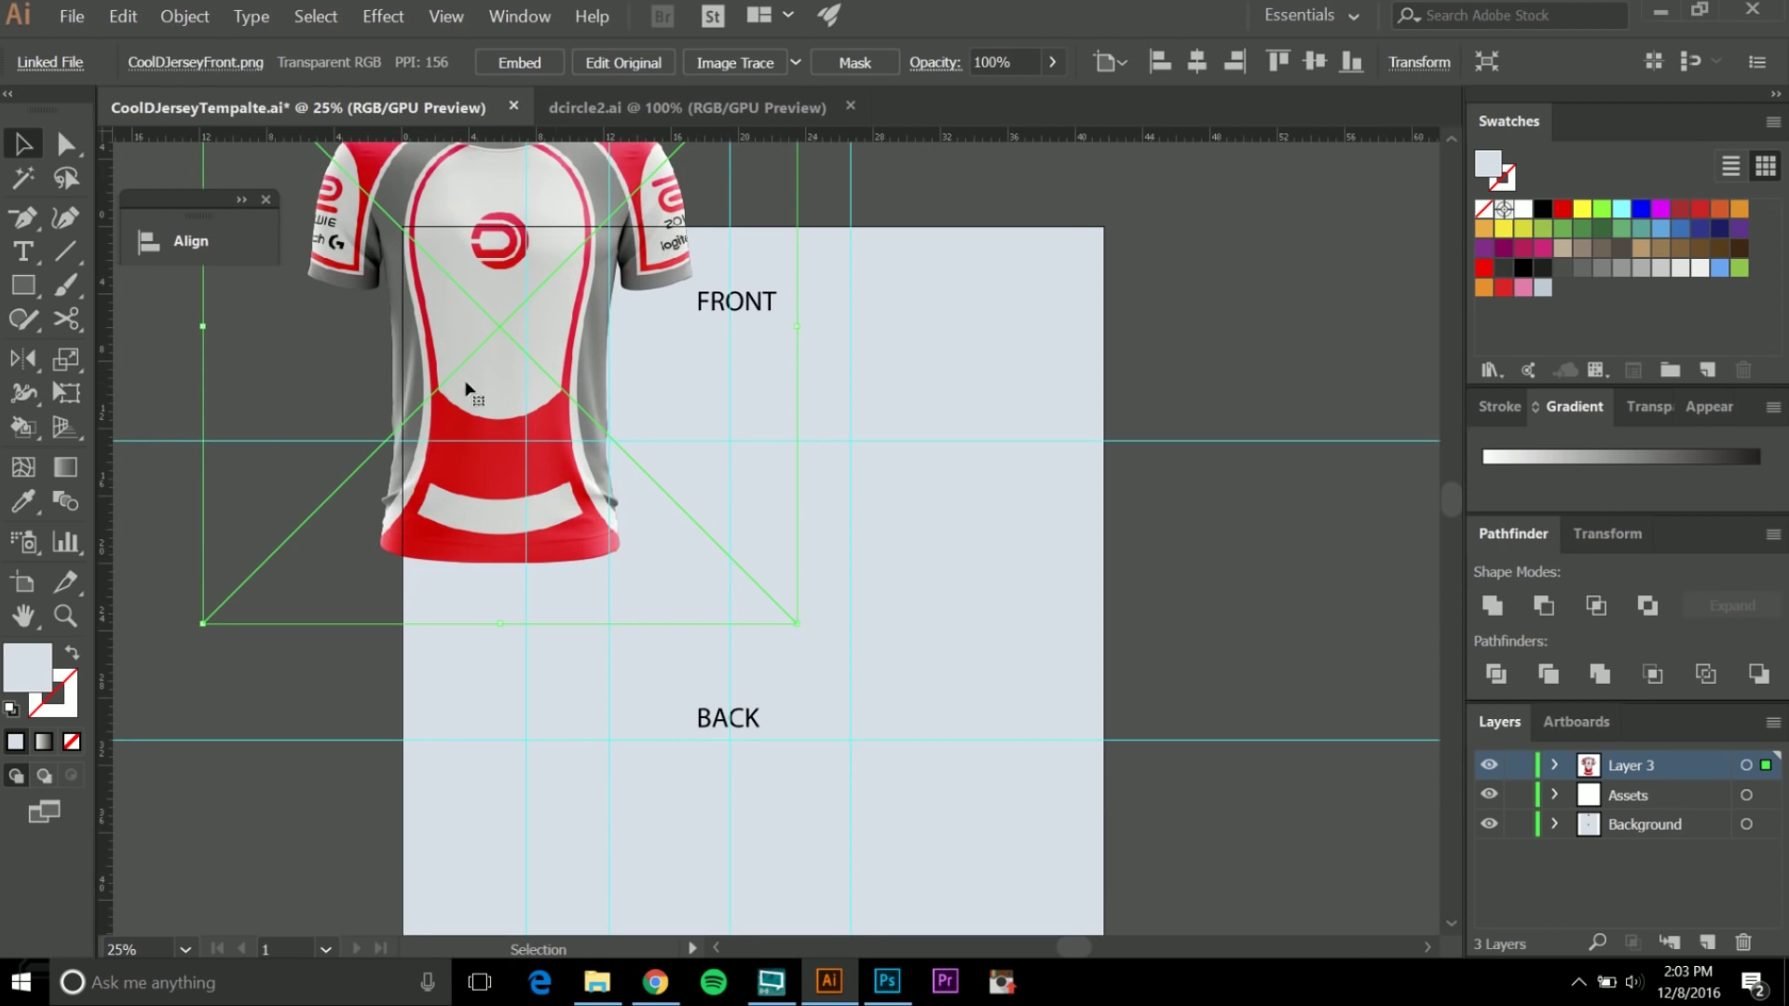
drag(359, 415, 597, 551)
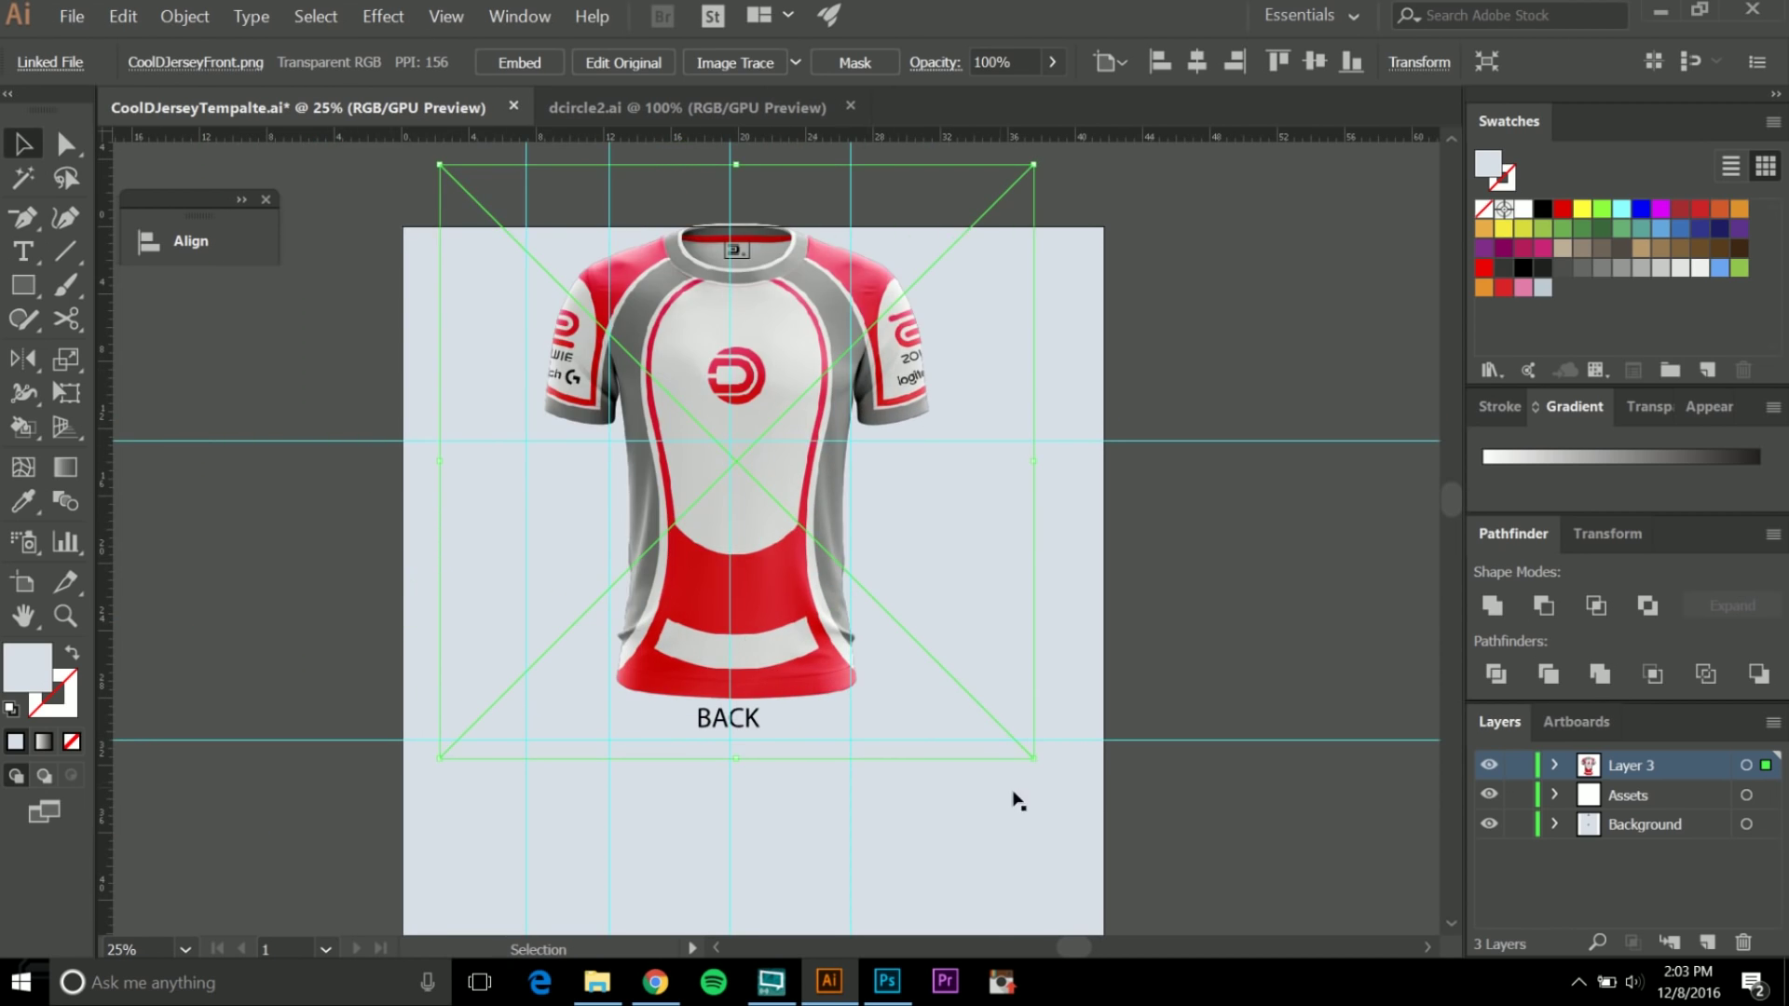
drag(1037, 764, 935, 660)
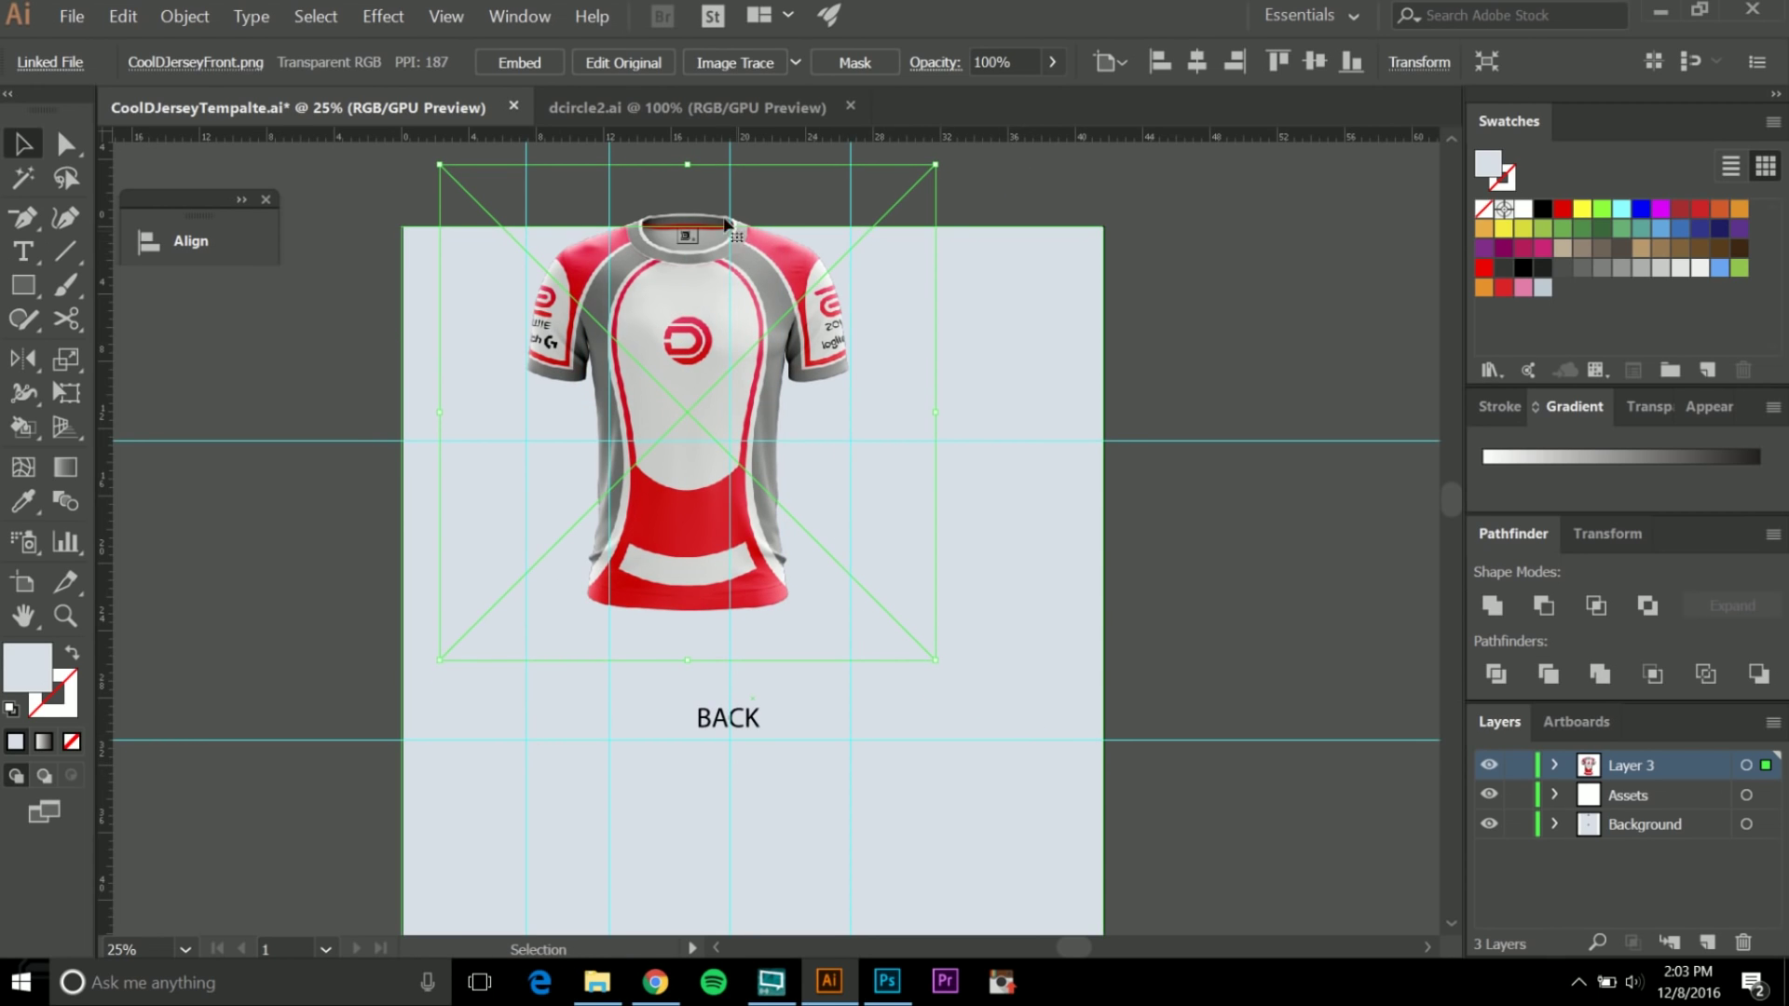
drag(725, 240, 774, 314)
drag(983, 734, 943, 695)
scroll(945, 712, down, 1)
drag(1110, 747, 977, 615)
click(1051, 667)
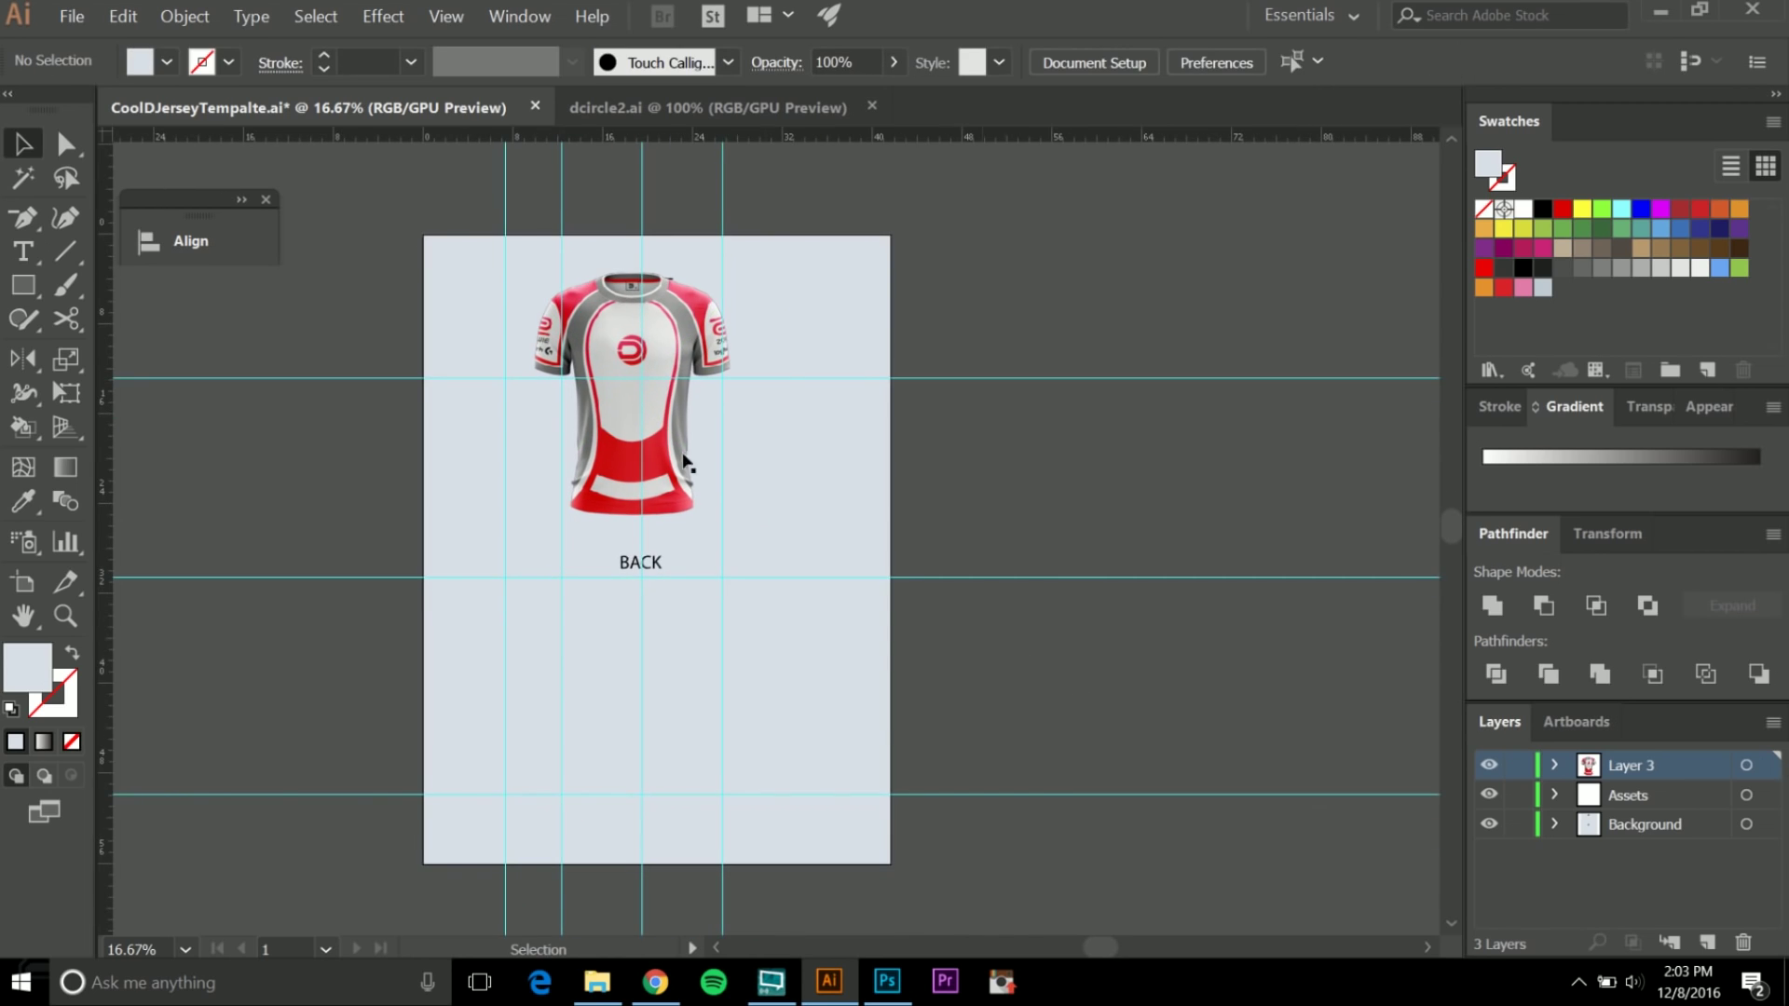
Place a copy of the front jersey image directly beneath the original, below the BACK label.
drag(602, 446, 686, 745)
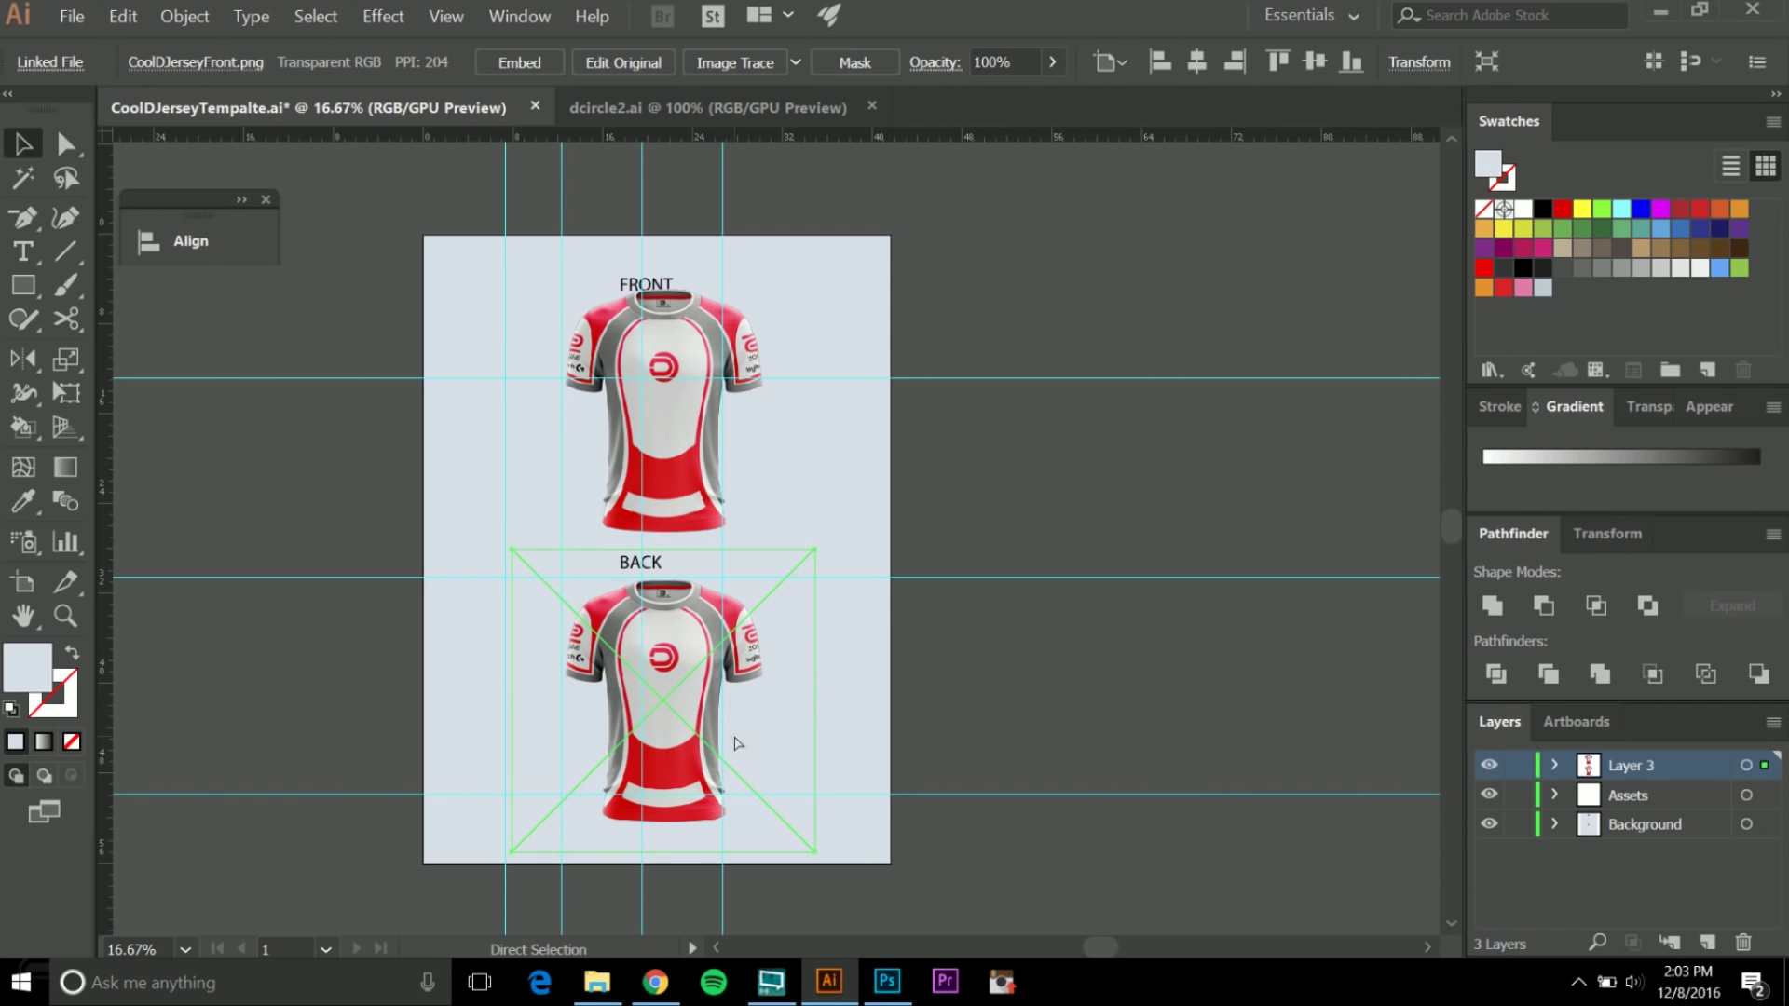
Undo the last jersey copy and nudge the front jersey left and down until it centres on the vertical guide below the FRONT label.
key(ctrl+z)
scroll(688, 470, up, 1)
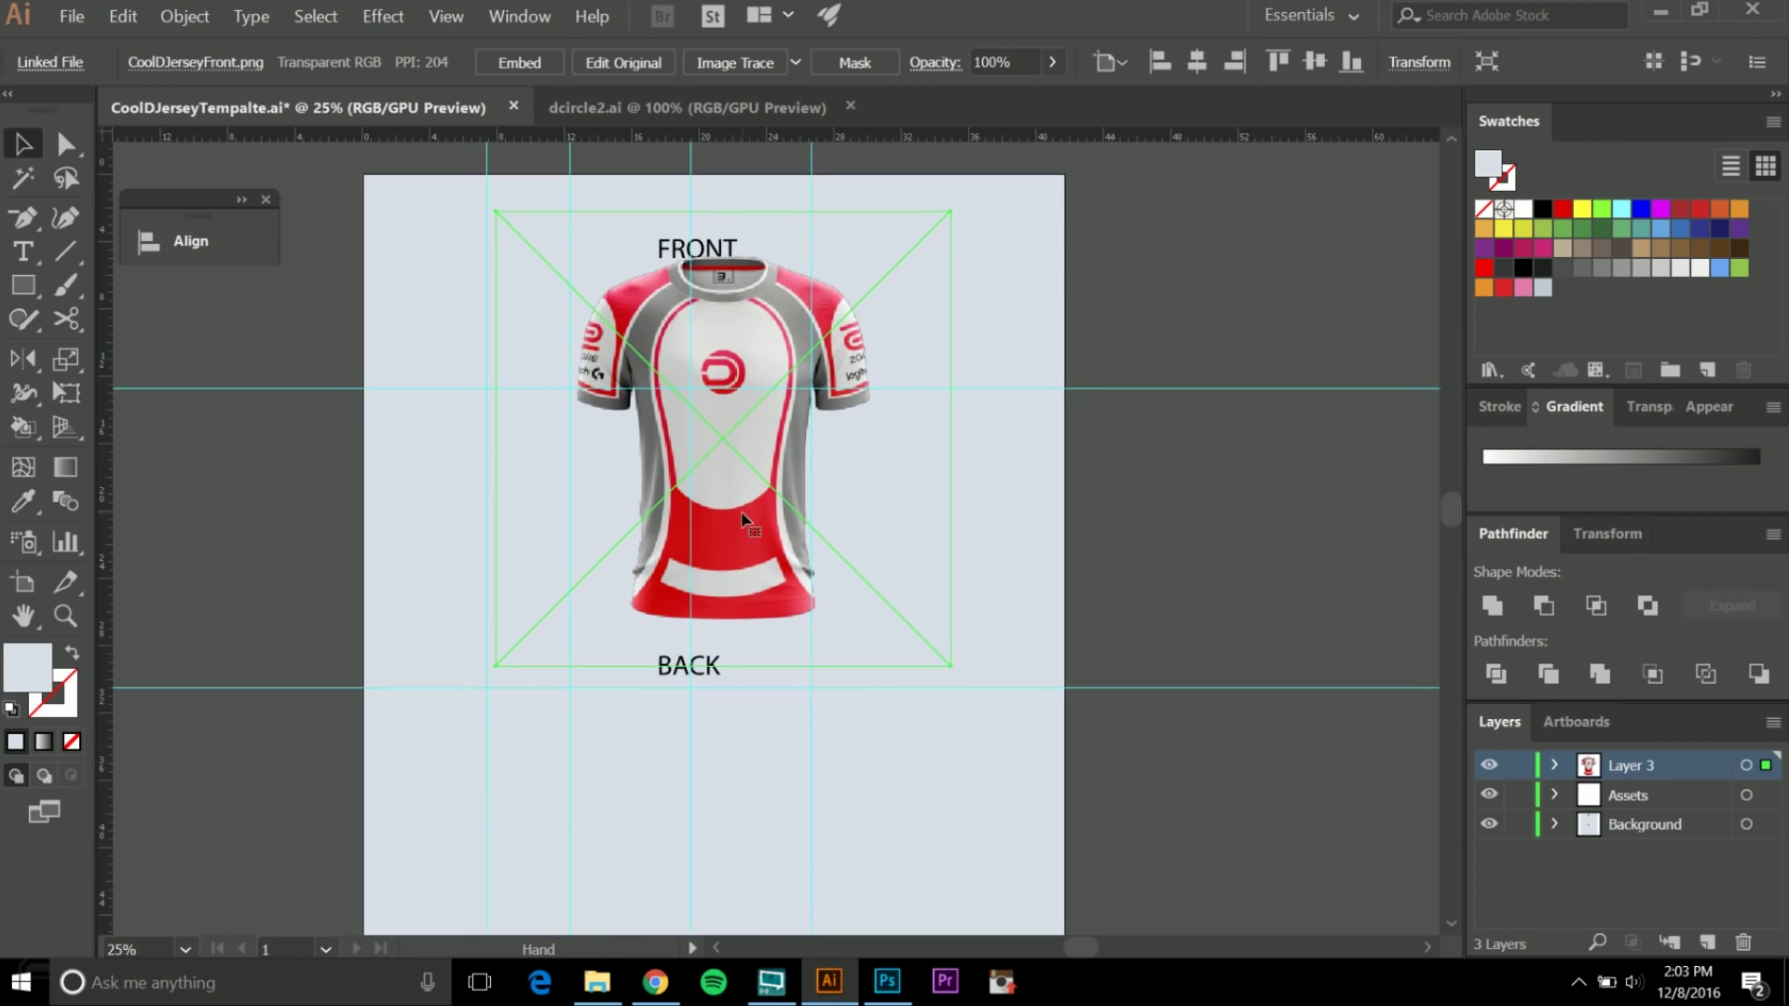
scroll(726, 508, up, 1)
key(shift+Left)
key(shift+Left)
key(shift+Left)
key(shift+Left)
key(shift+Left)
key(shift+Left)
key(shift+Left)
key(shift+Left)
key(shift+Left)
key(shift+Left)
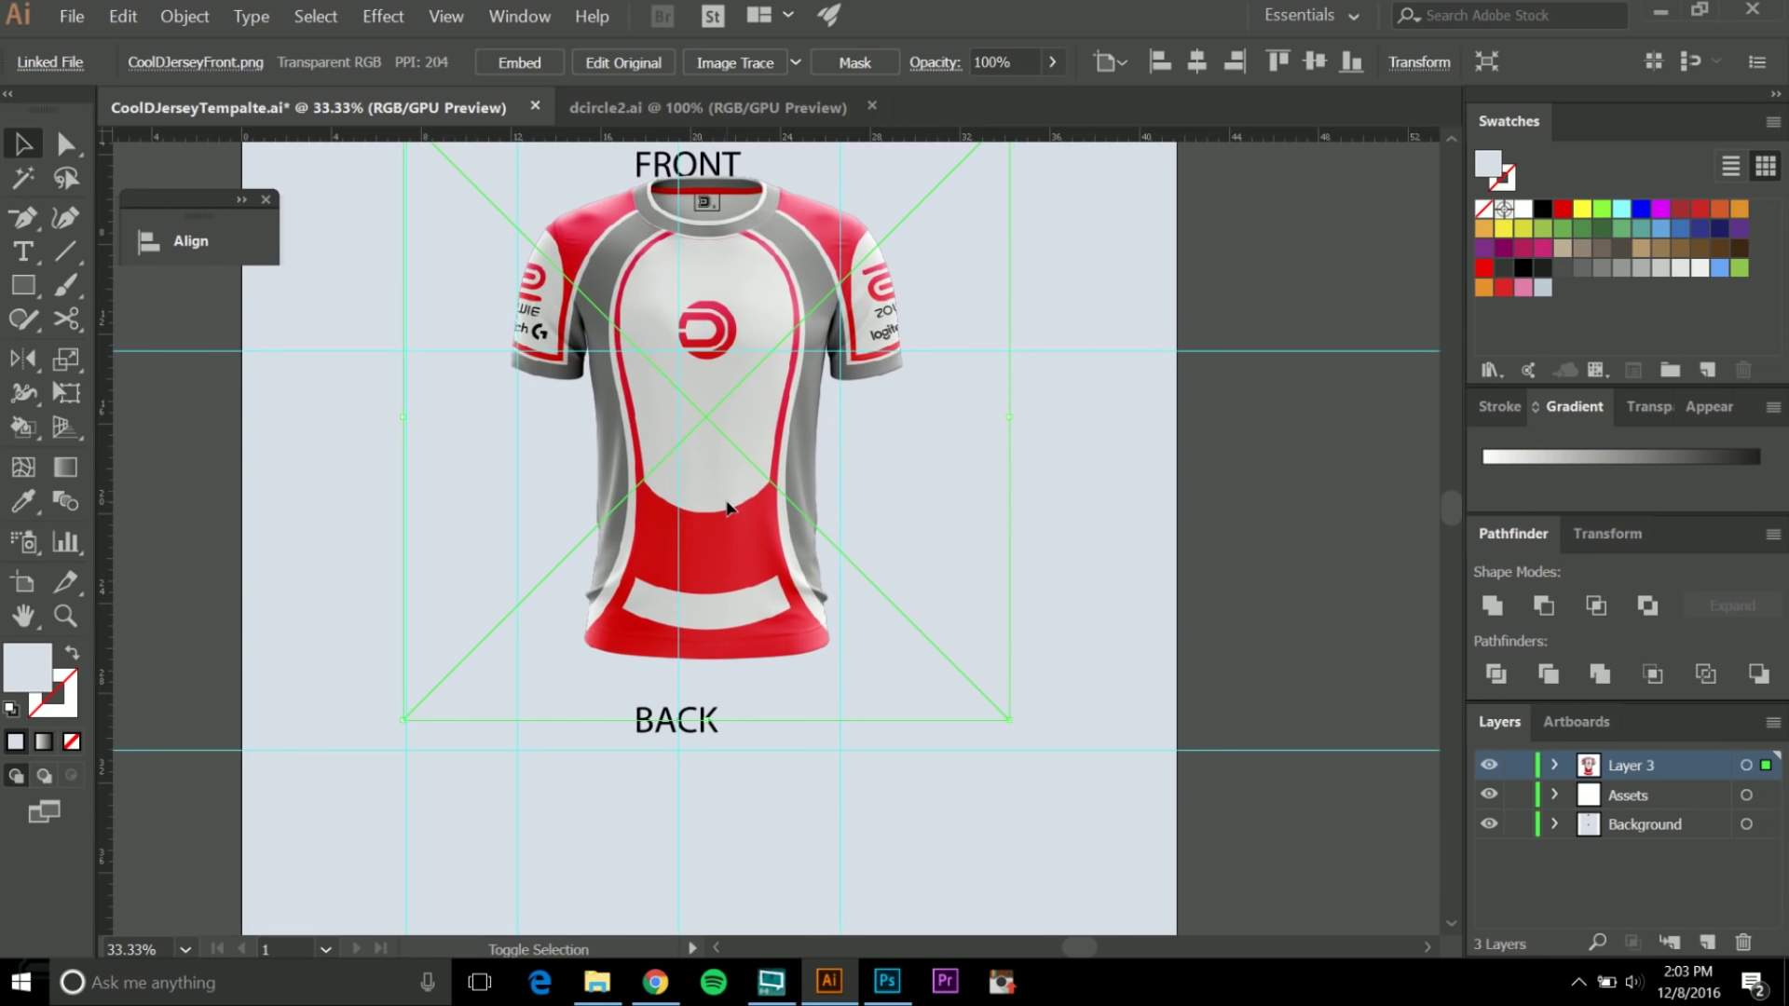
key(shift+Down)
key(shift+Down)
key(shift+Down)
key(shift+Down)
key(shift+Down)
key(shift+Down)
click(1302, 547)
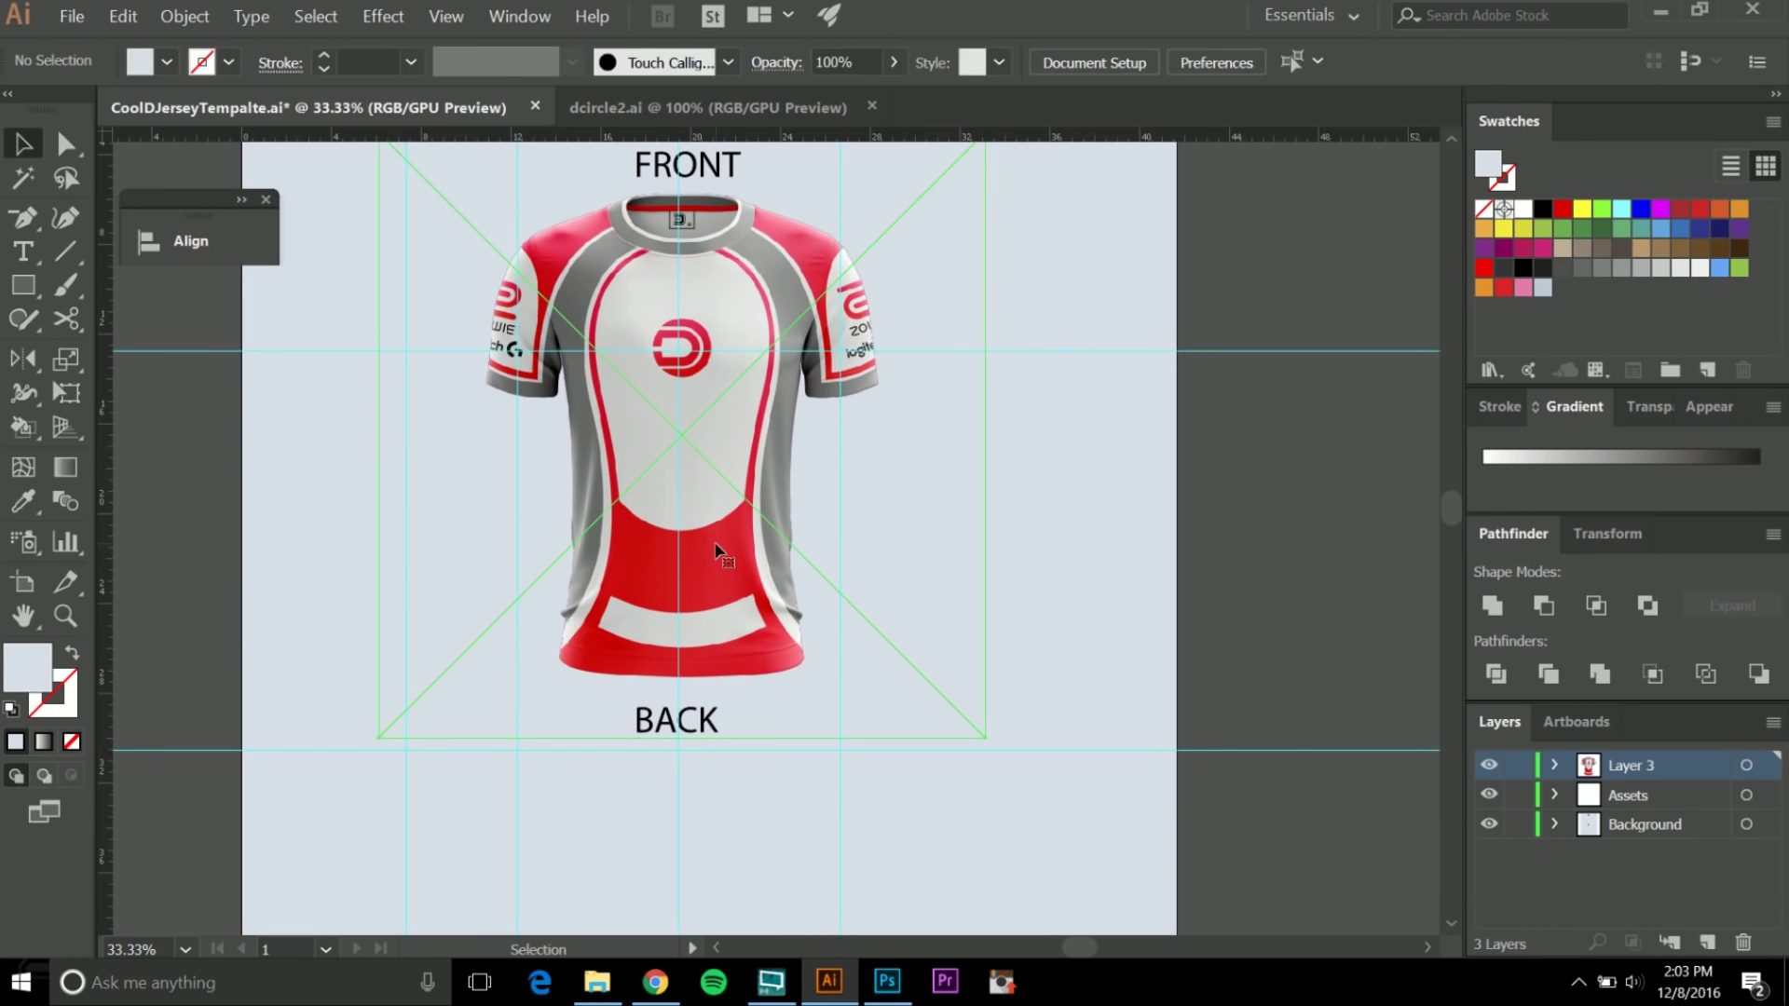
Try to align the front jersey image to the artboard's horizontal centre.
click(679, 531)
click(187, 241)
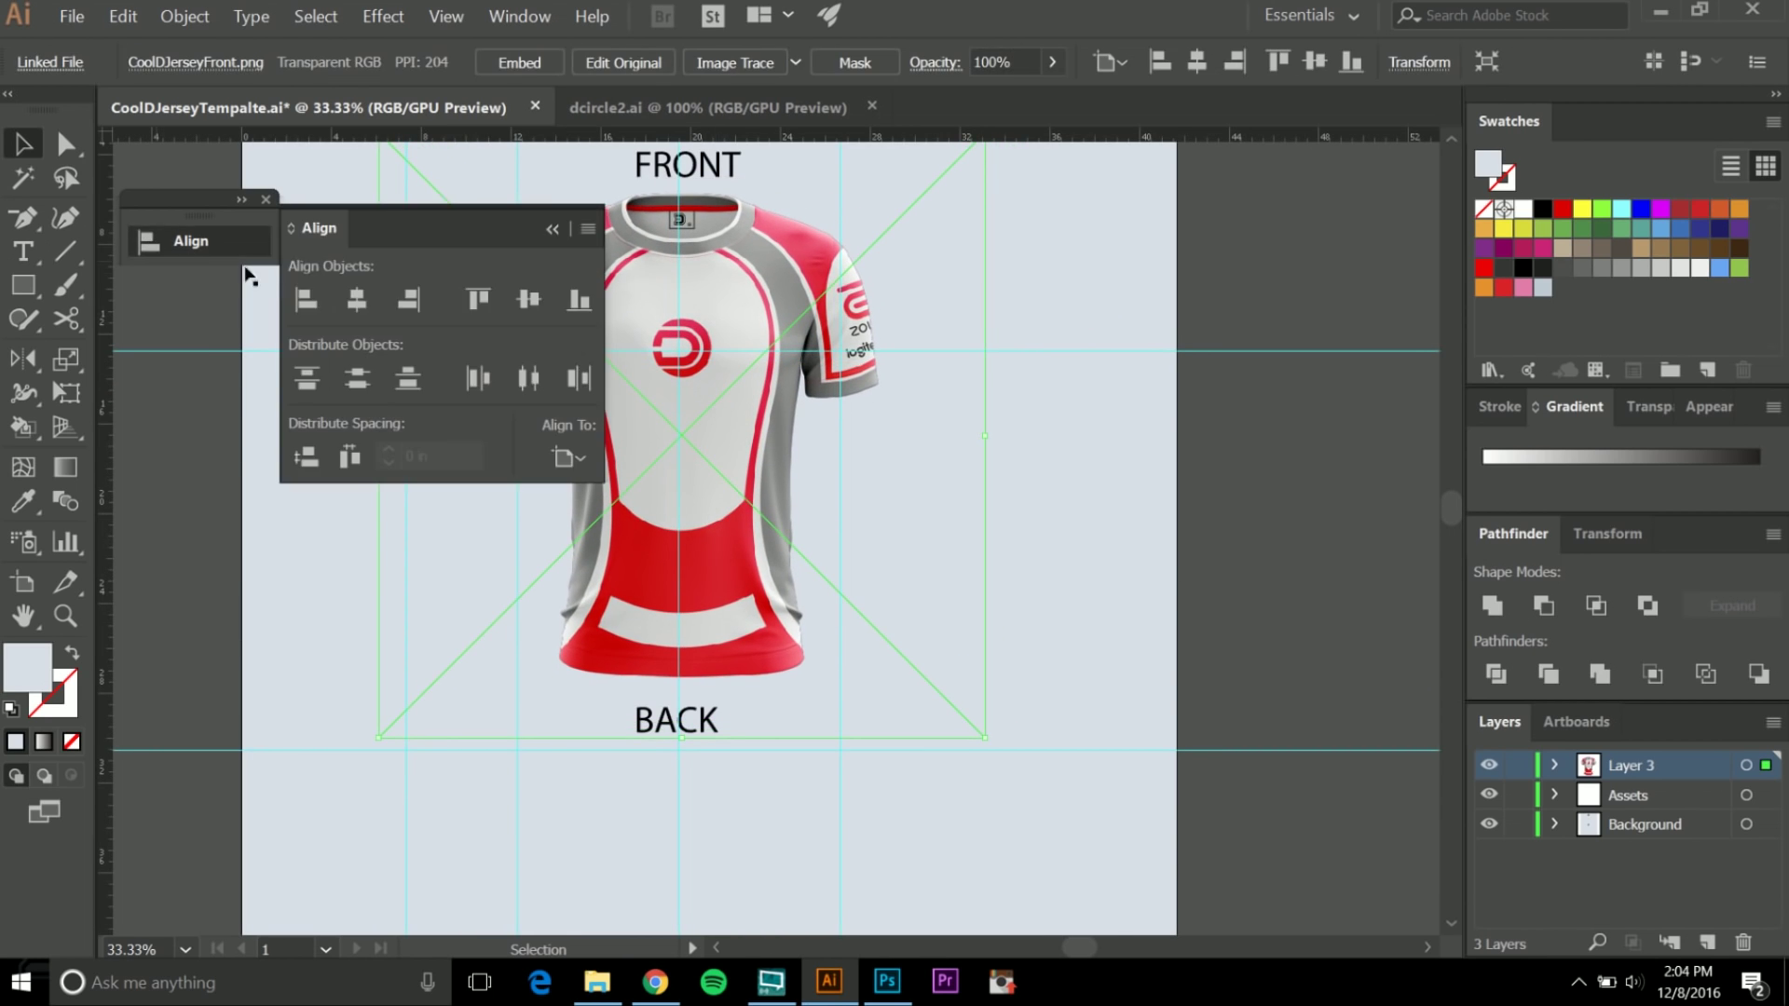
click(357, 301)
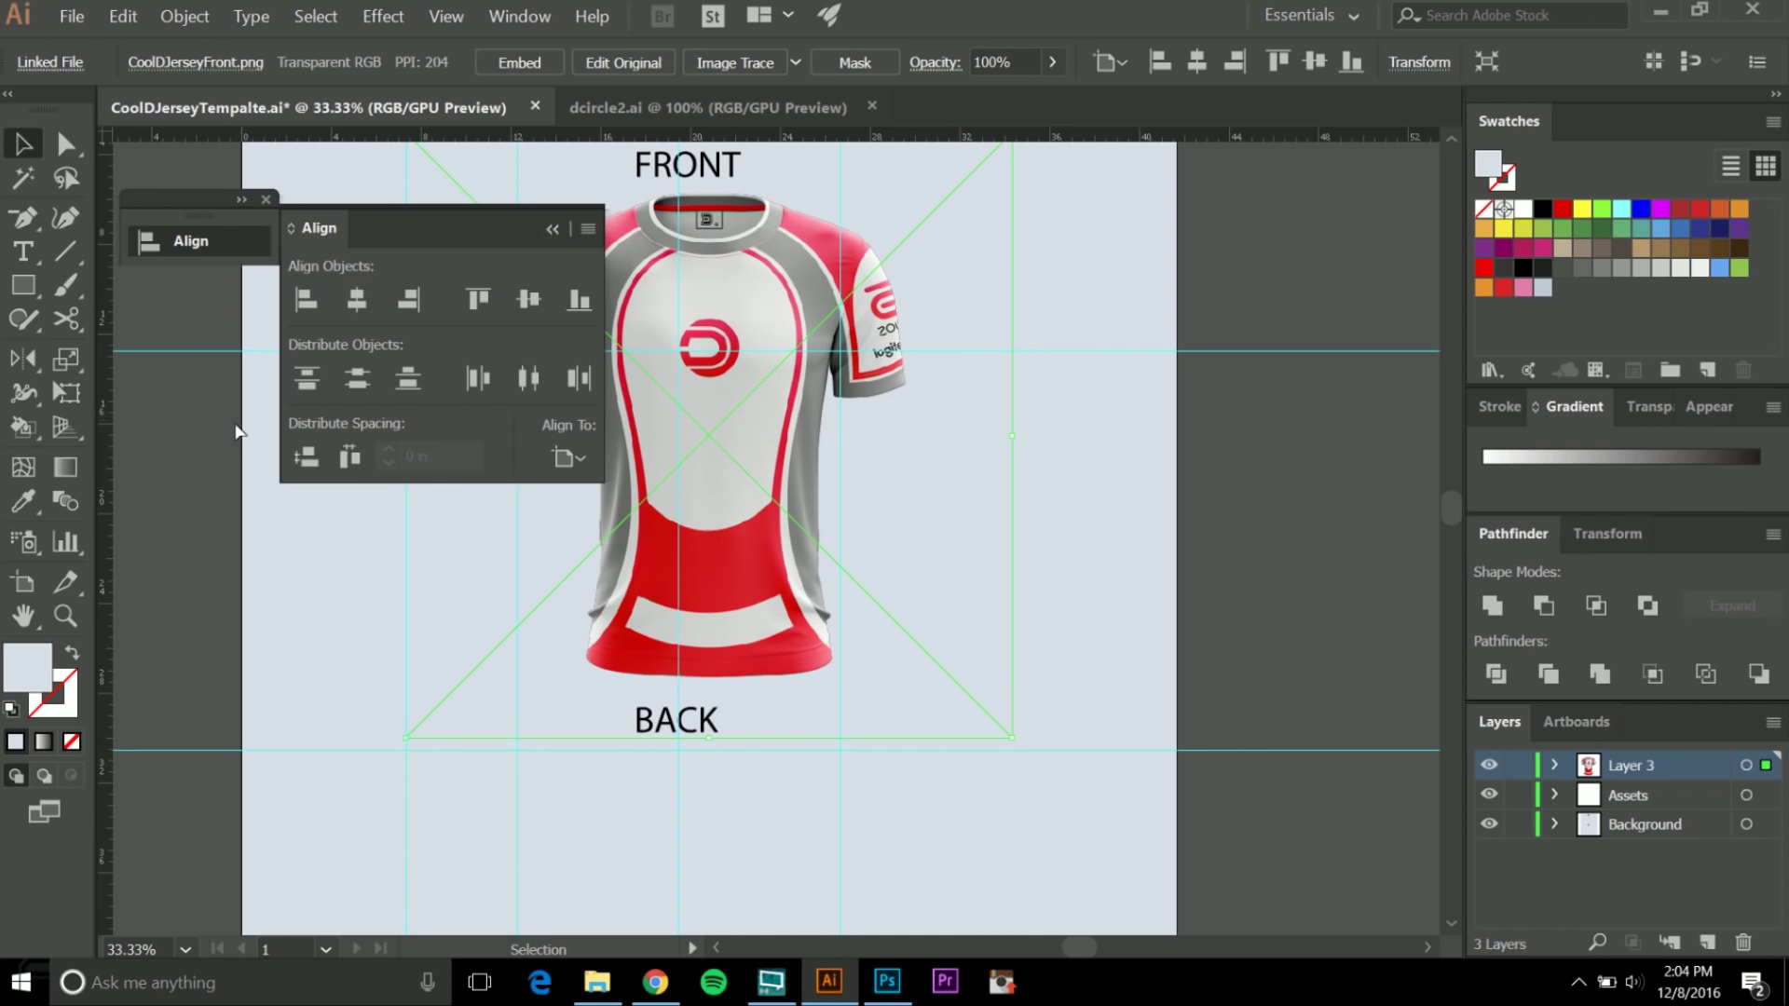
key(ctrl+z)
click(553, 229)
click(1213, 435)
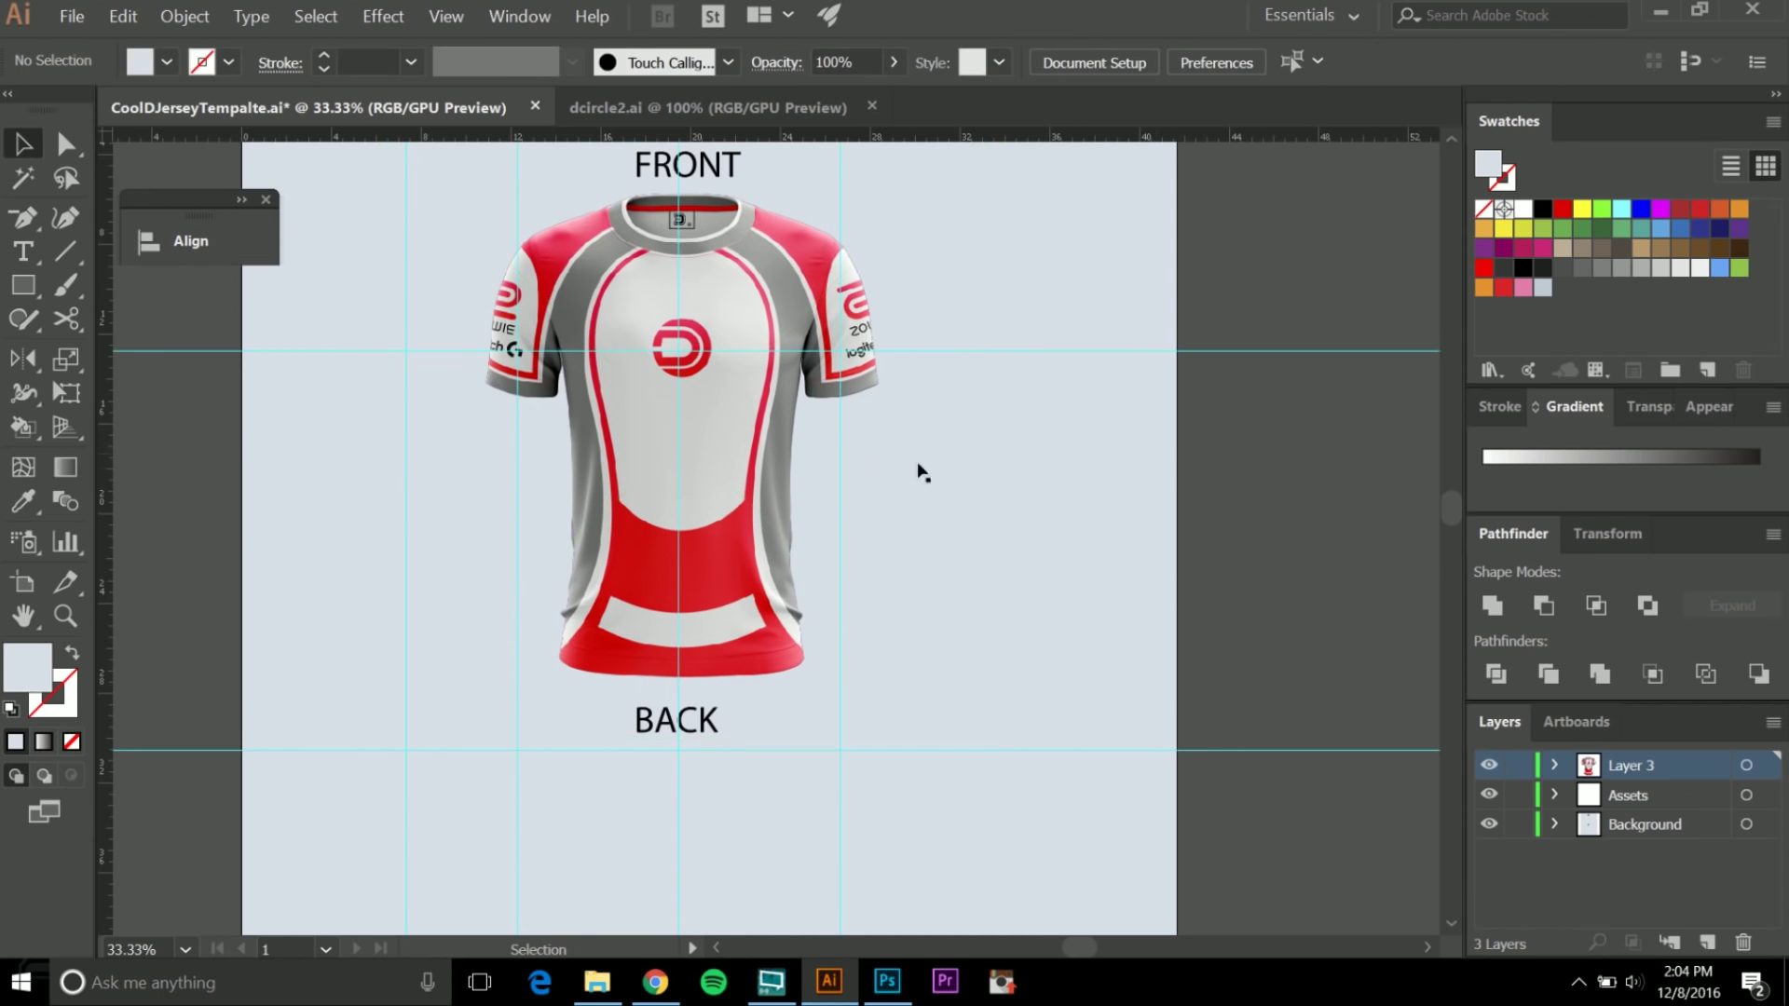
Try to move the vertical guide that runs through the jersey's centre sideways.
scroll(851, 308, down, 3)
scroll(783, 268, up, 3)
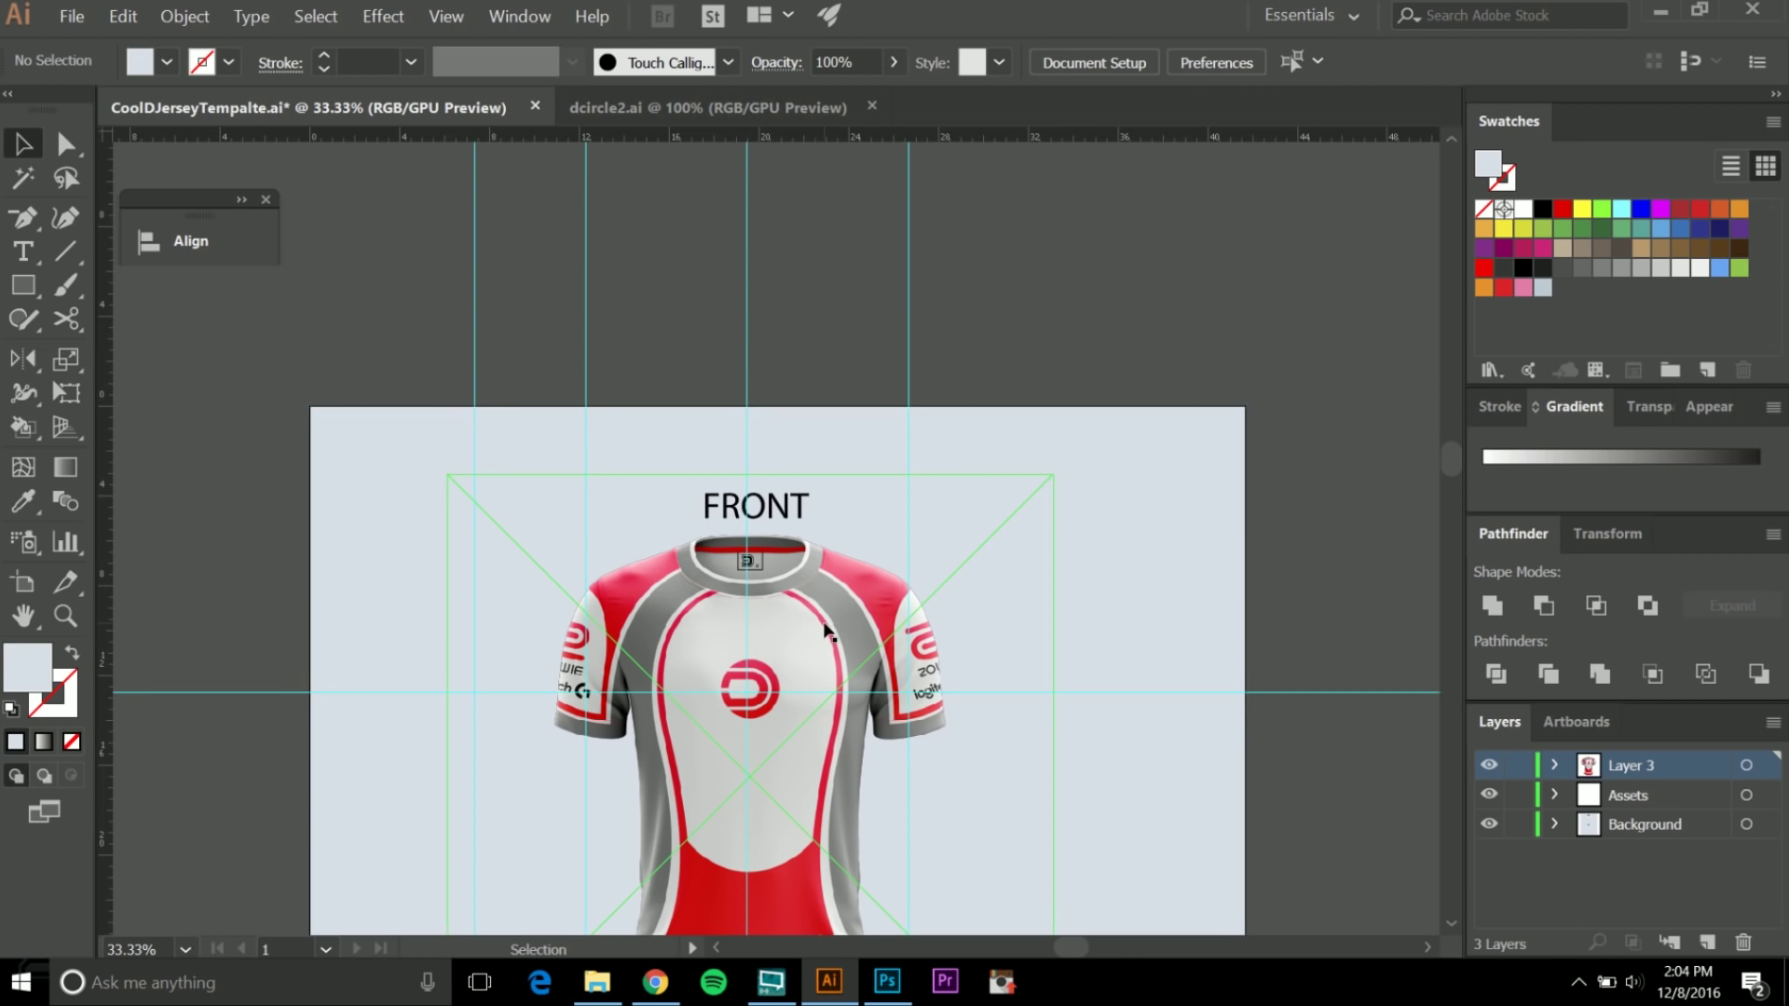
key(ctrl)
drag(879, 367, 500, 309)
click(700, 262)
scroll(734, 283, up, 3)
drag(771, 345, 918, 354)
key(ctrl+z)
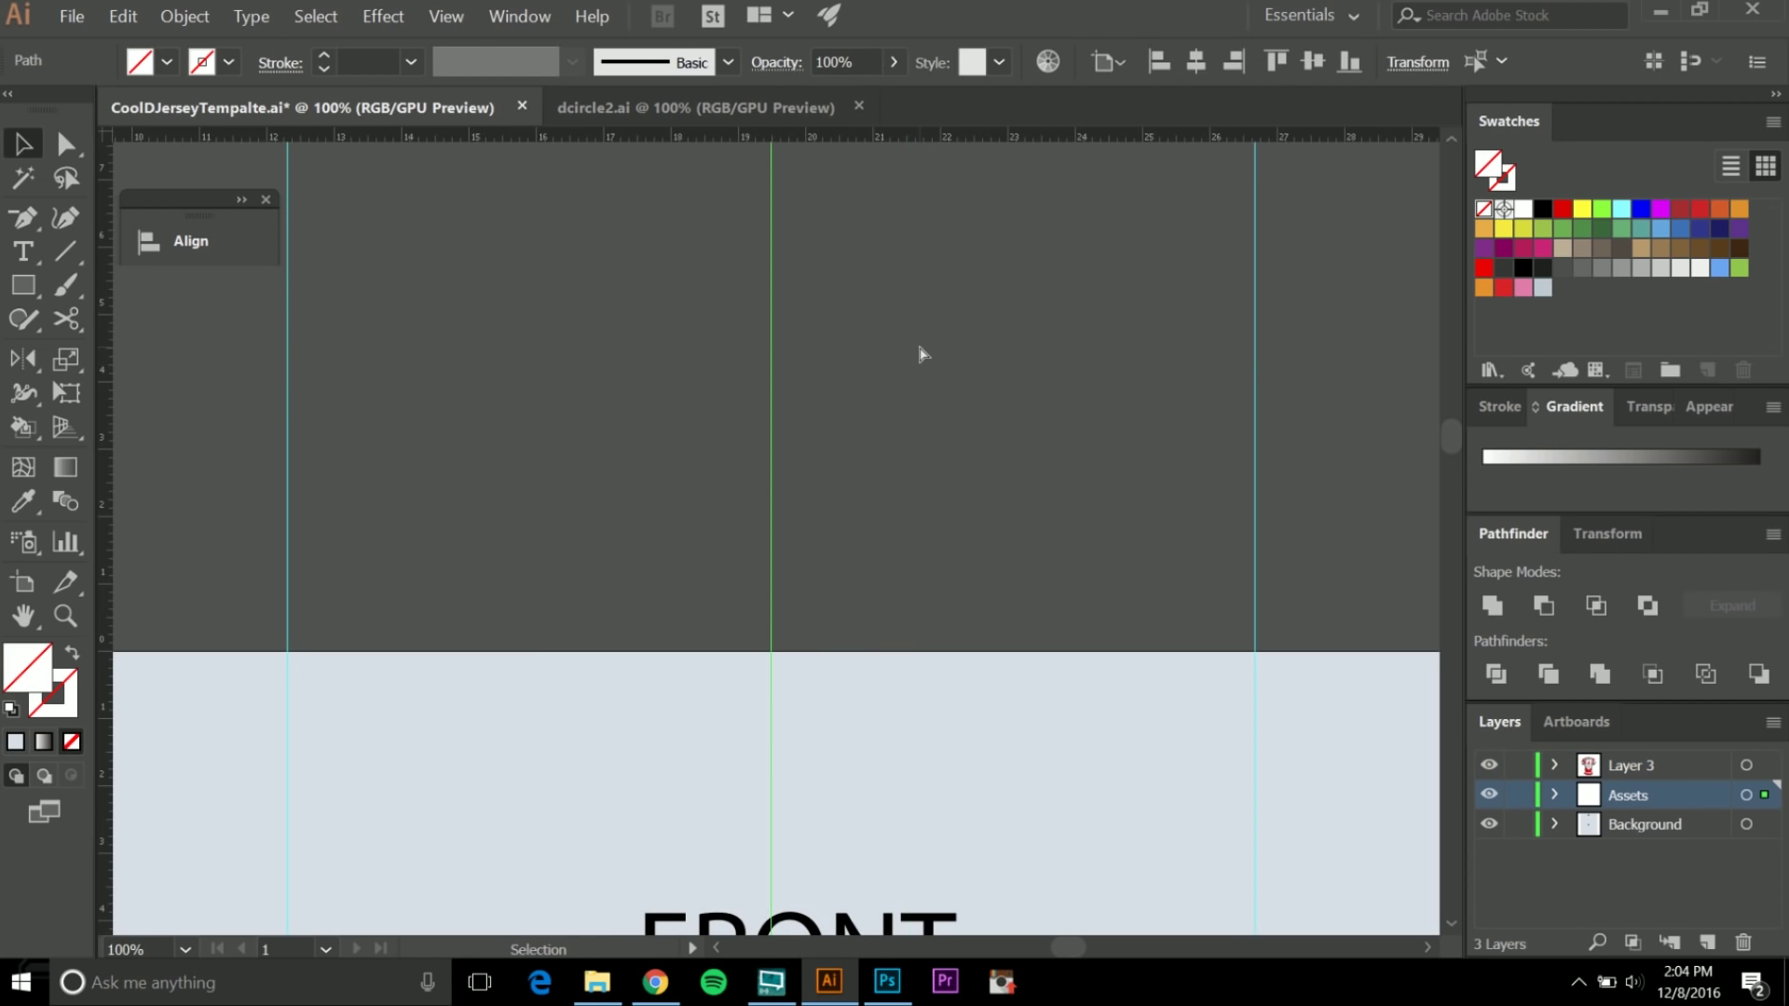
click(921, 355)
Shift the front jersey about 0.08 in left to bring its collar tag closer to the vertical centre guide.
scroll(708, 376, down, 2)
drag(812, 500, 794, 371)
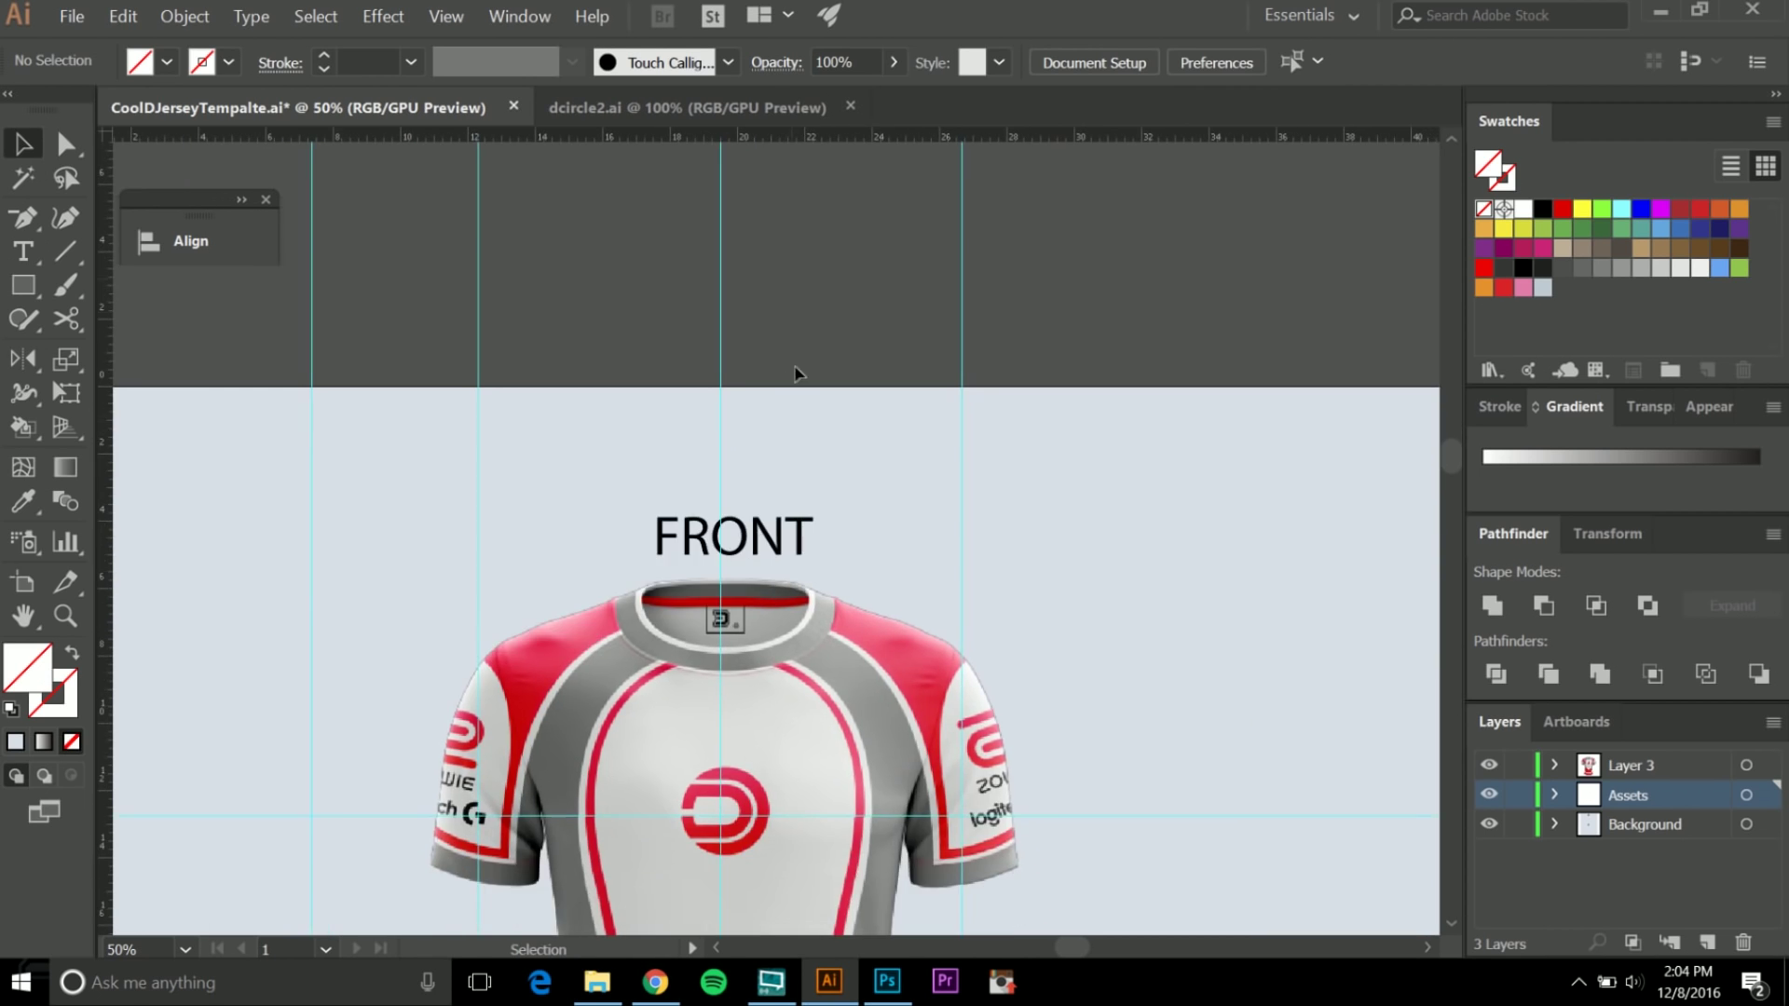
scroll(803, 419, down, 2)
scroll(792, 713, up, 2)
scroll(801, 713, down, 1)
drag(816, 724, 816, 668)
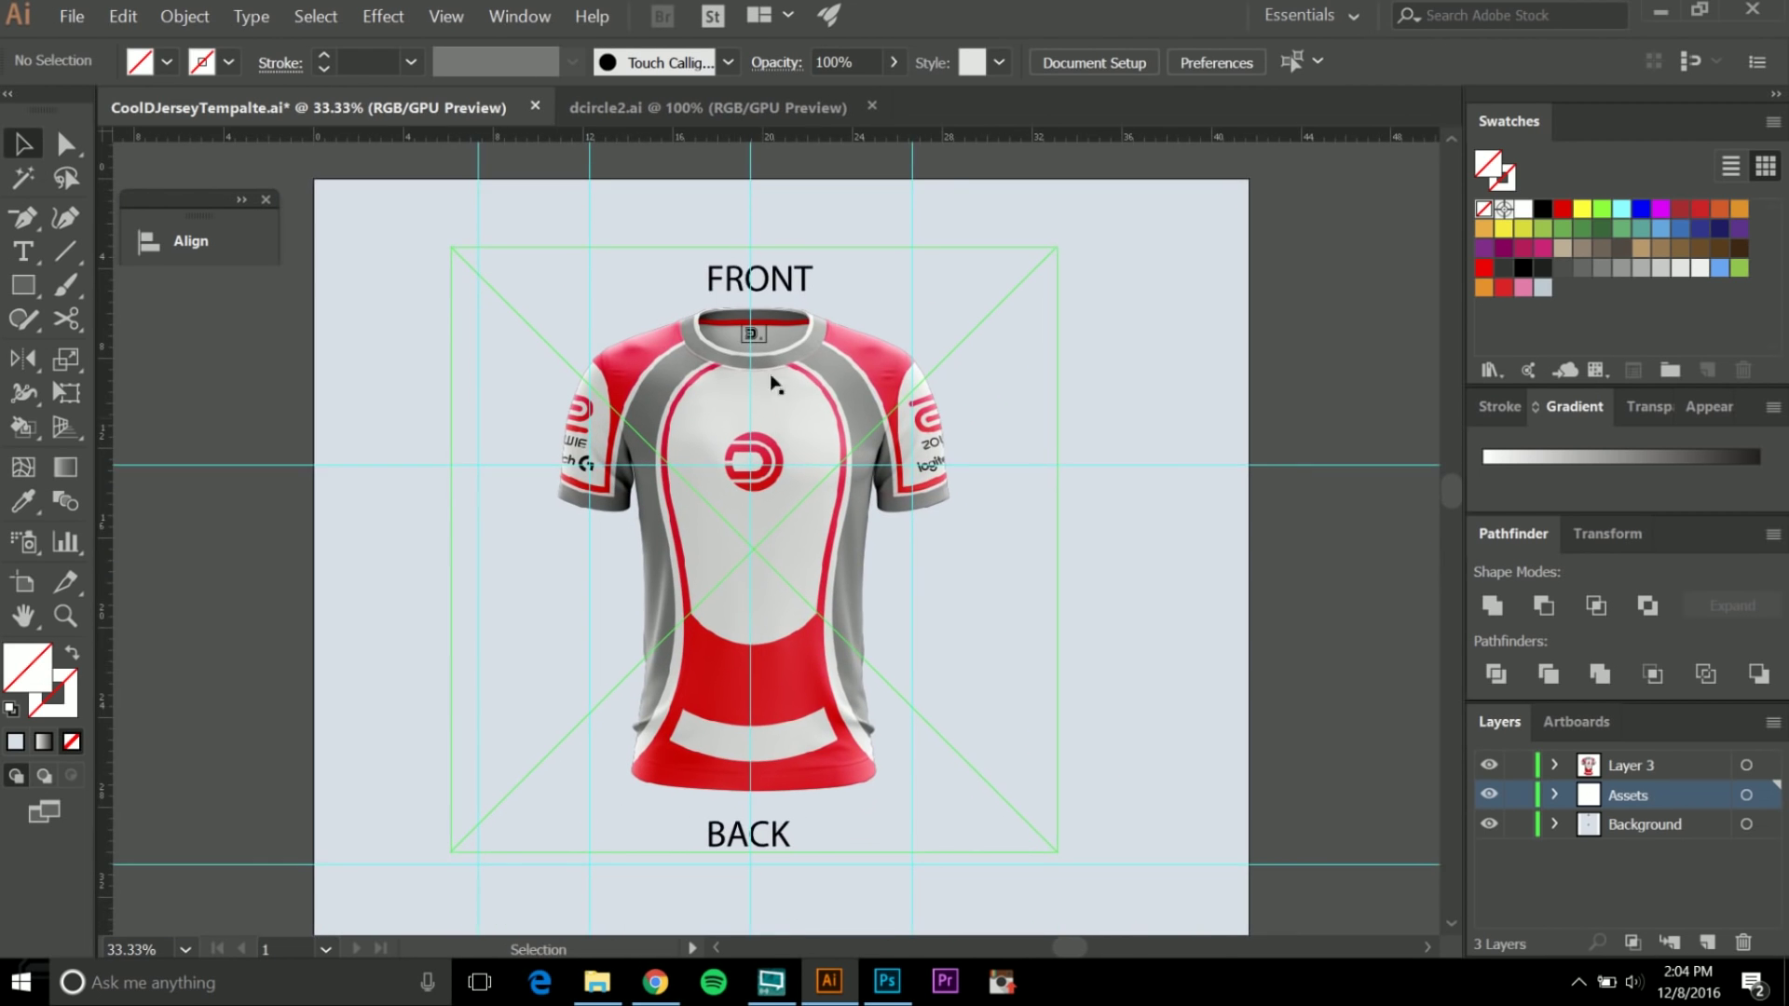
scroll(761, 331, up, 5)
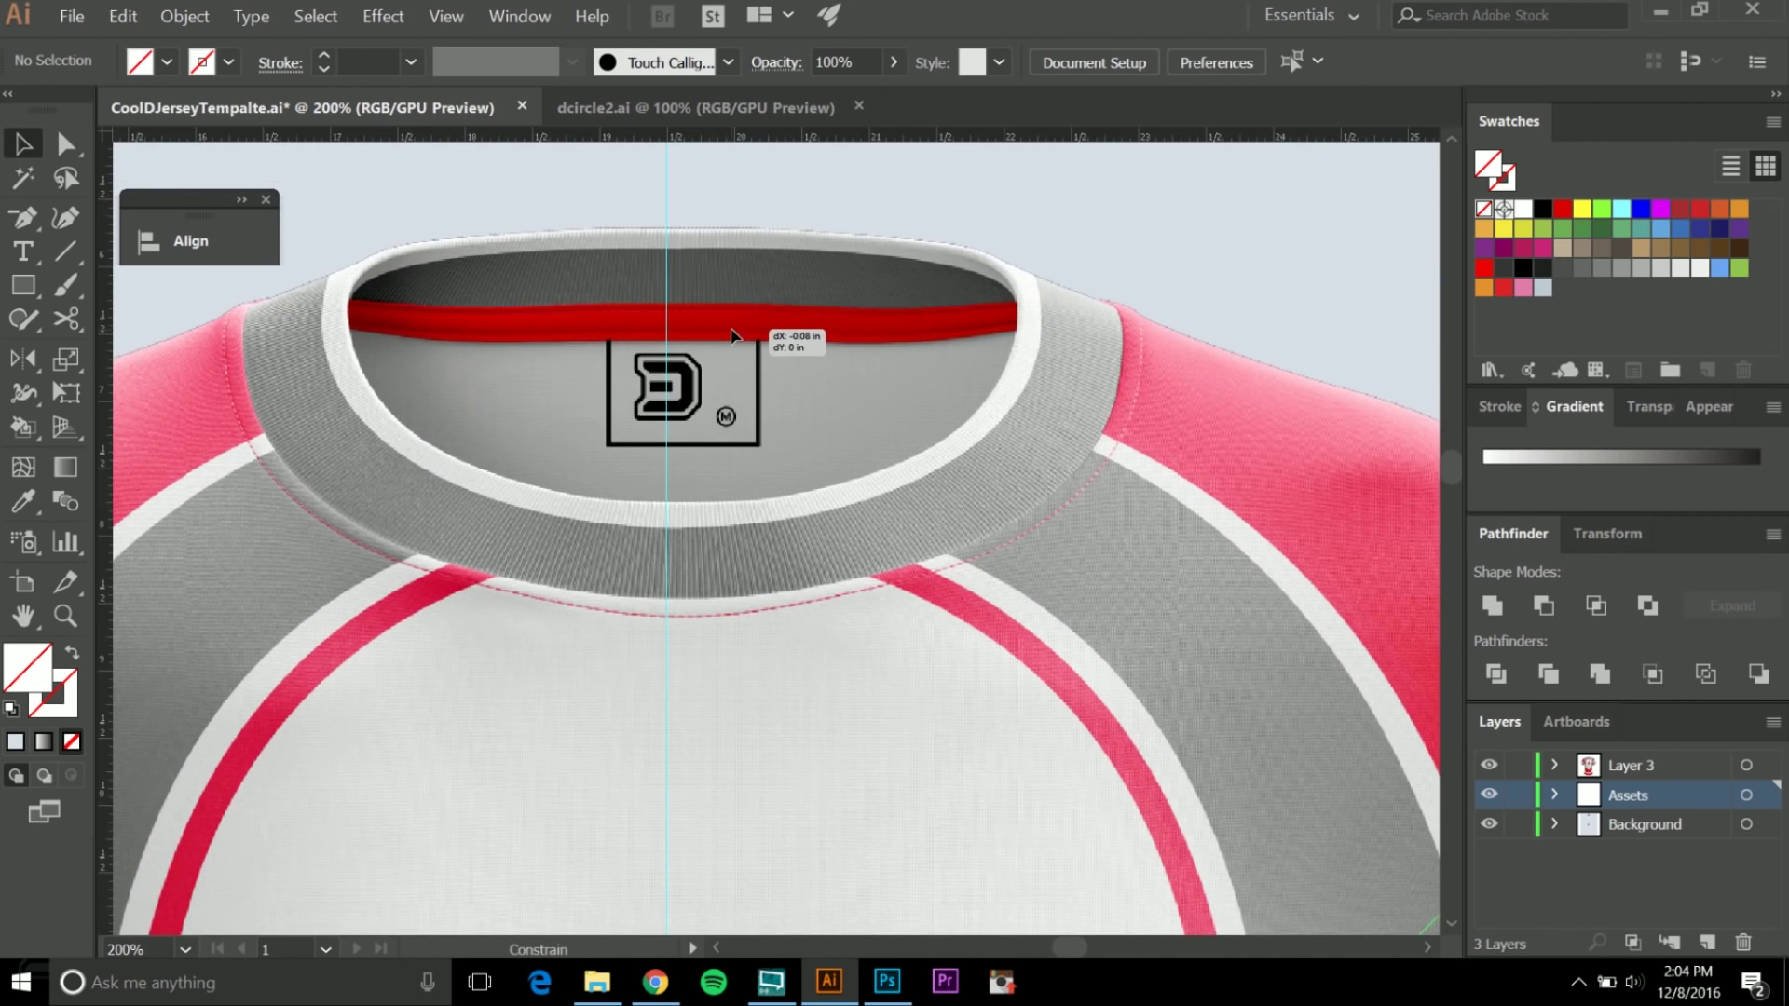
click(799, 704)
Switch to Photoshop and examine where the vertical centre guide crosses the collar logo in CoolDJerseyFront.psd.
click(887, 982)
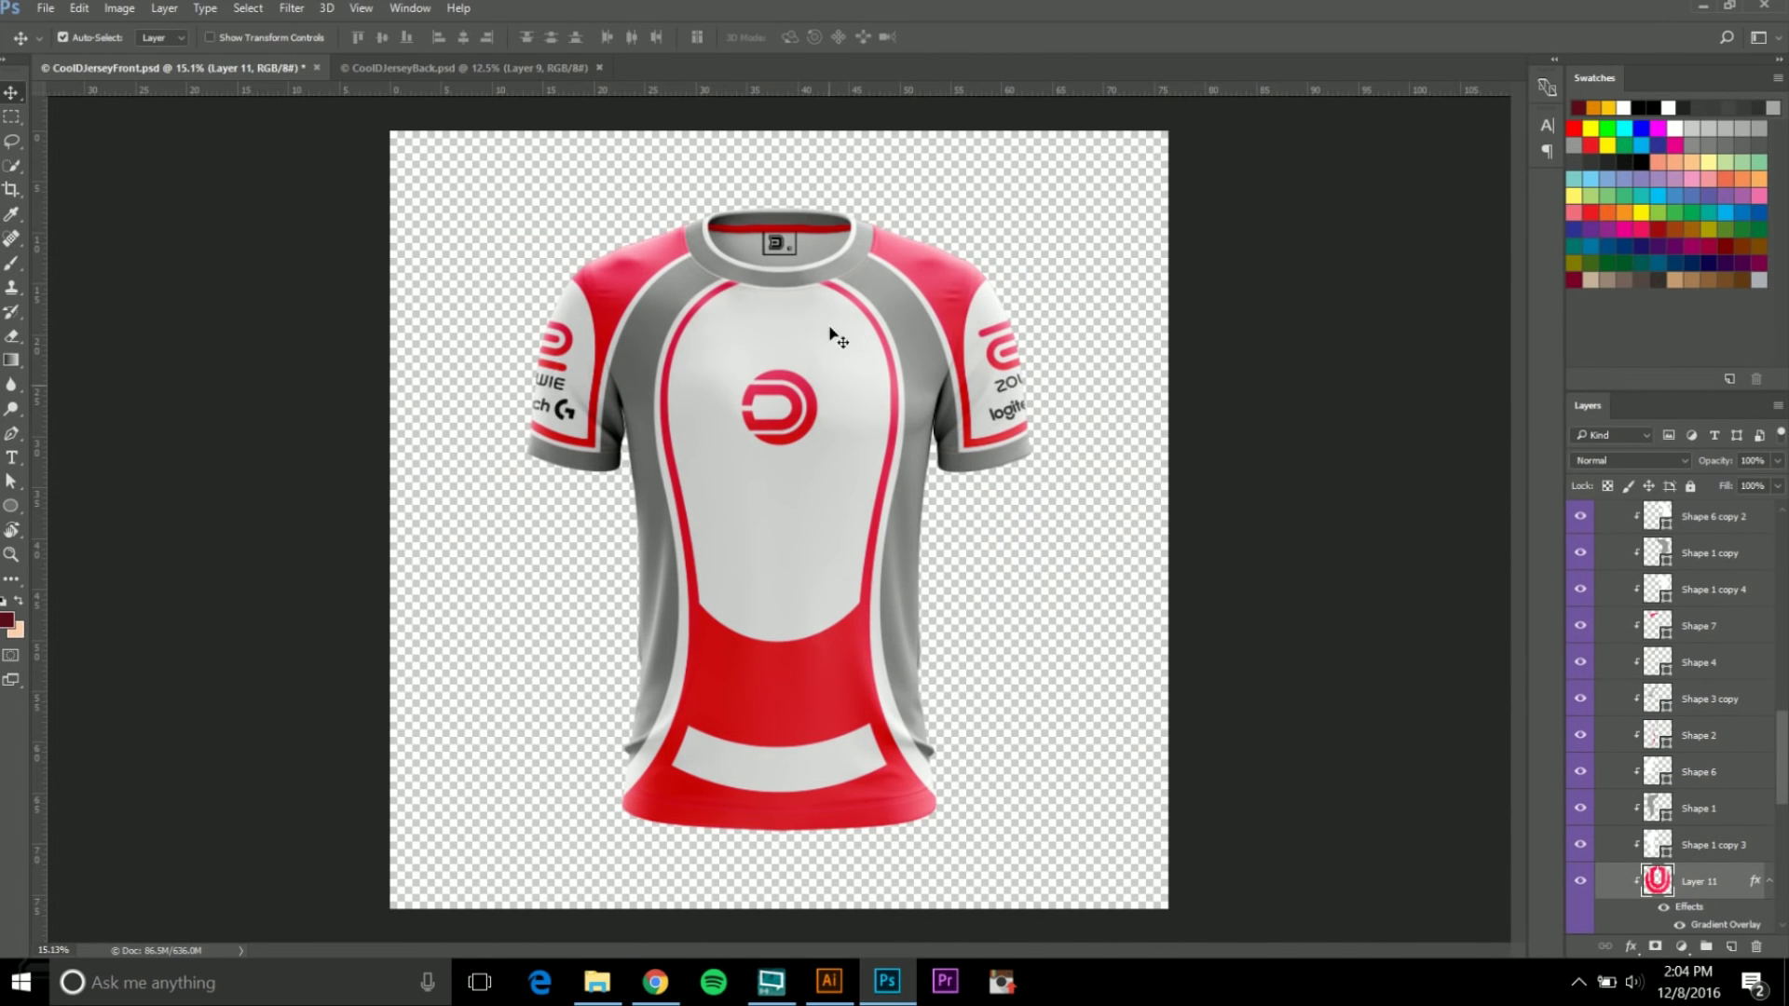
scroll(802, 249, up, 3)
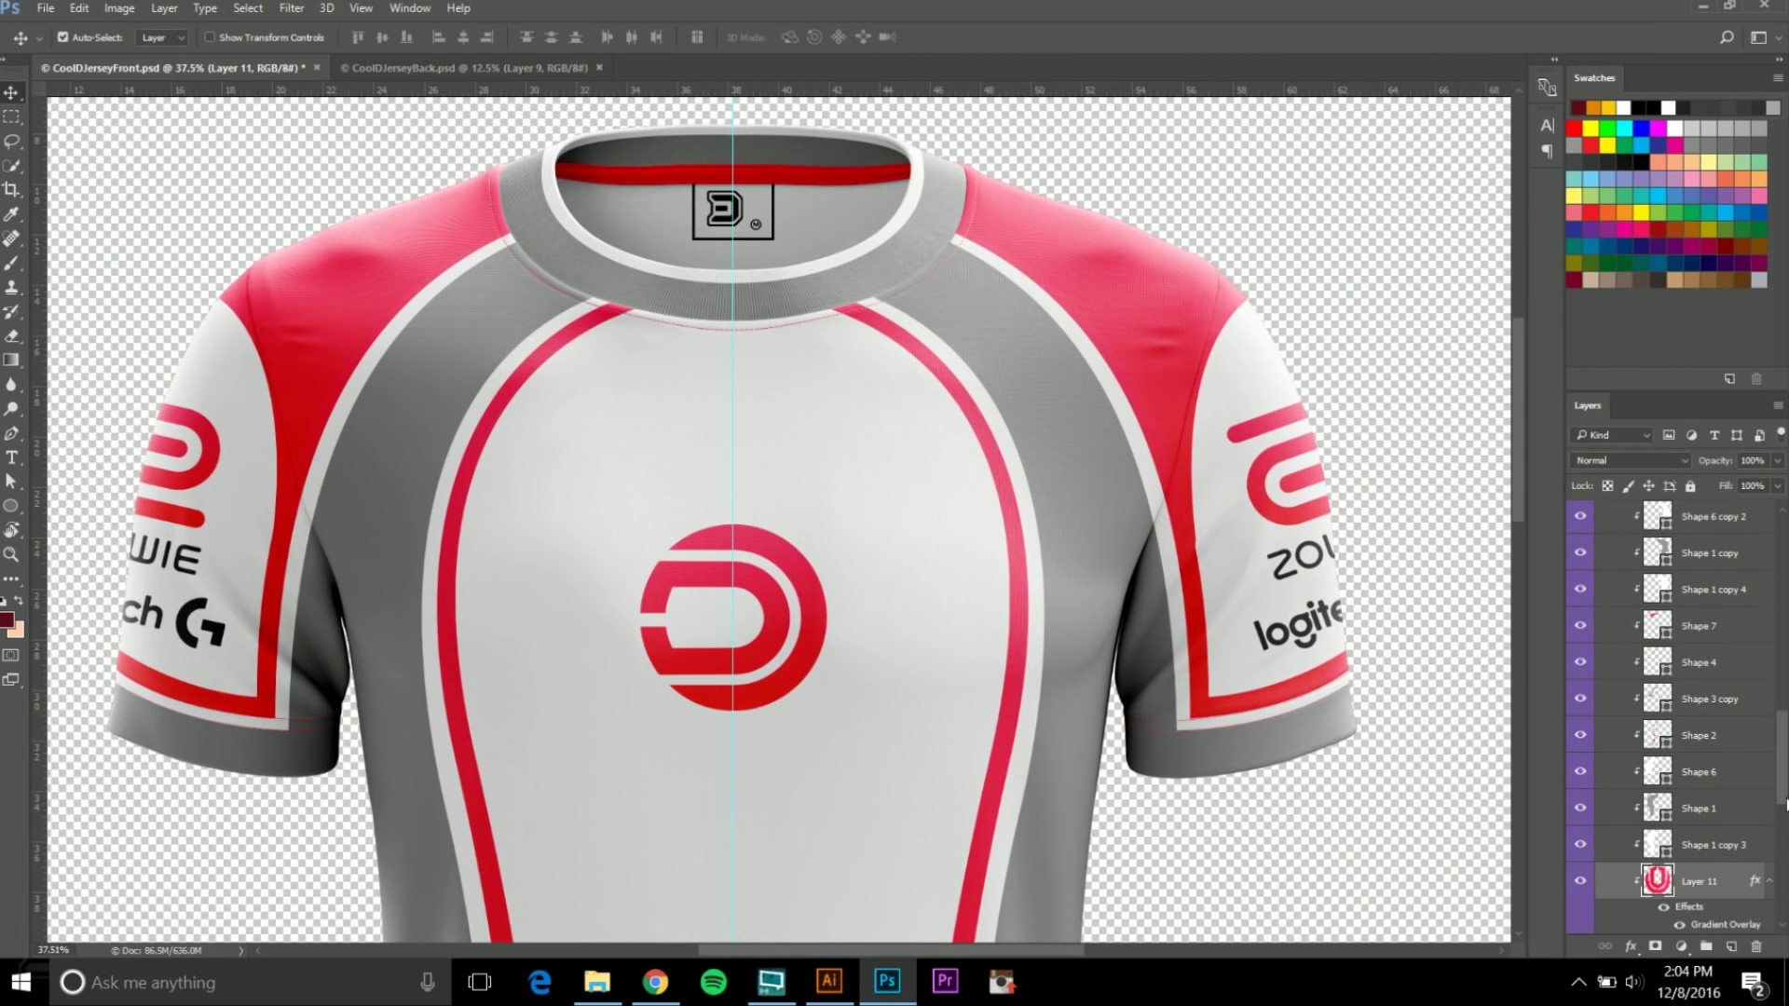
click(1580, 808)
click(1580, 808)
scroll(810, 214, up, 2)
scroll(707, 190, up, 2)
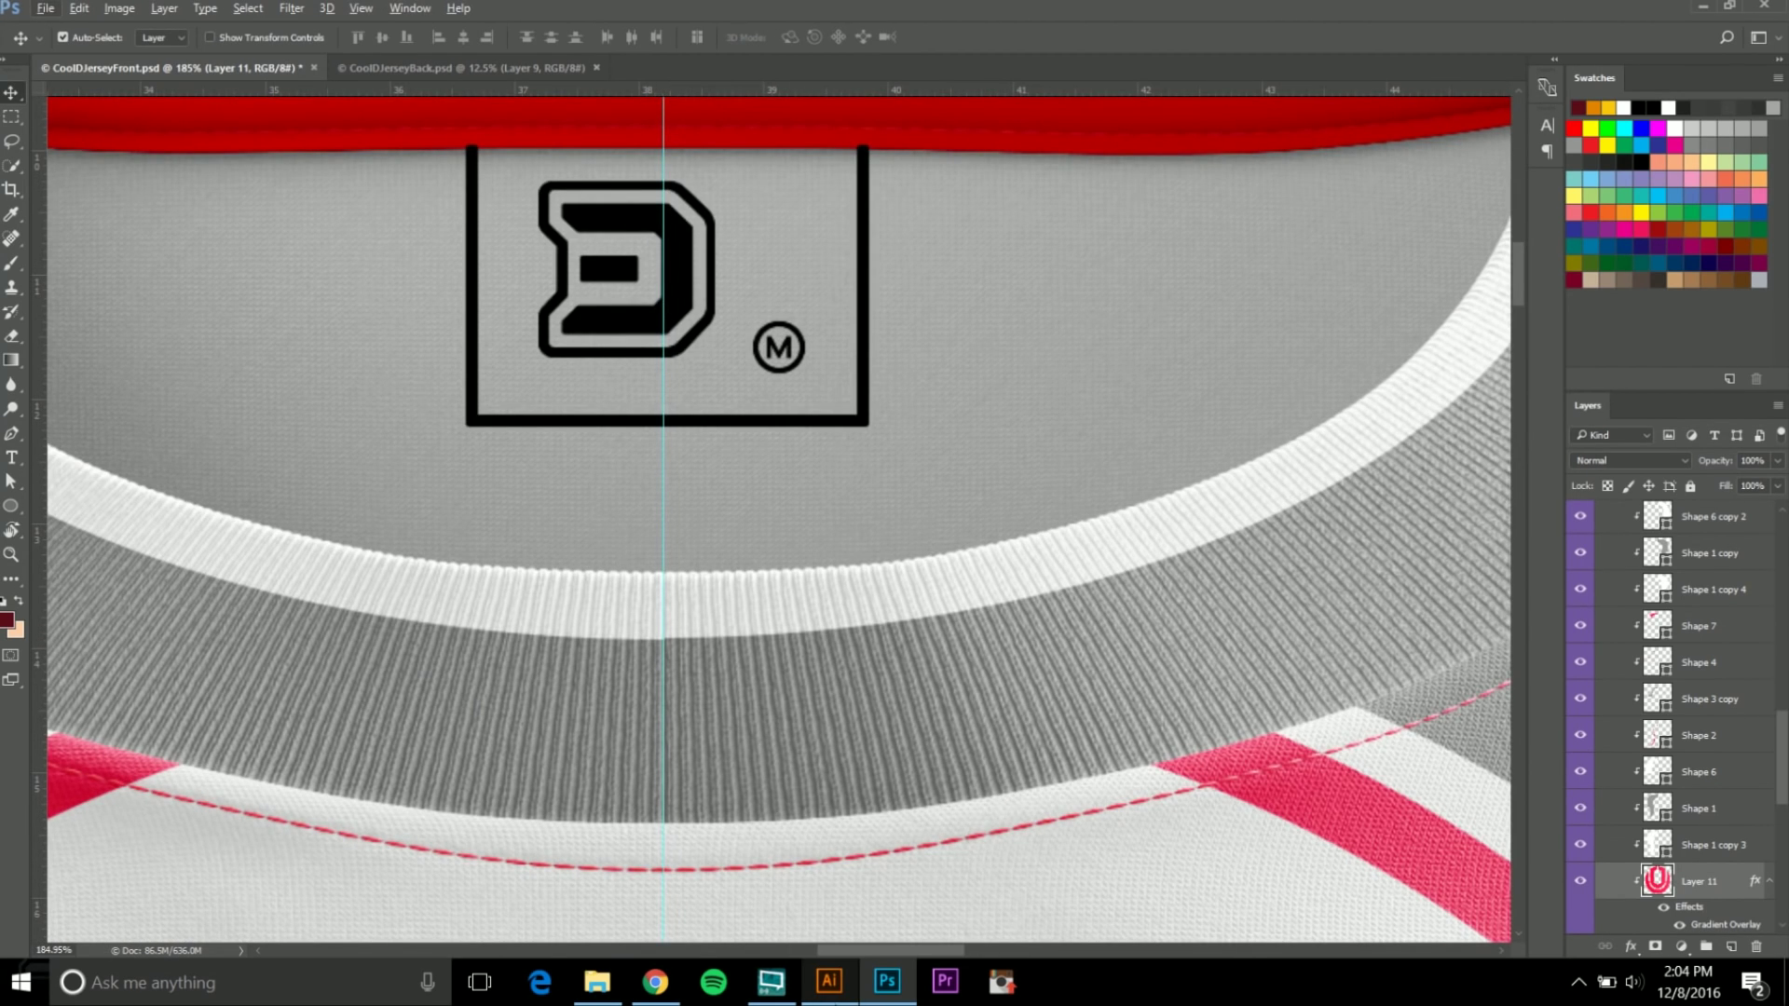
click(829, 983)
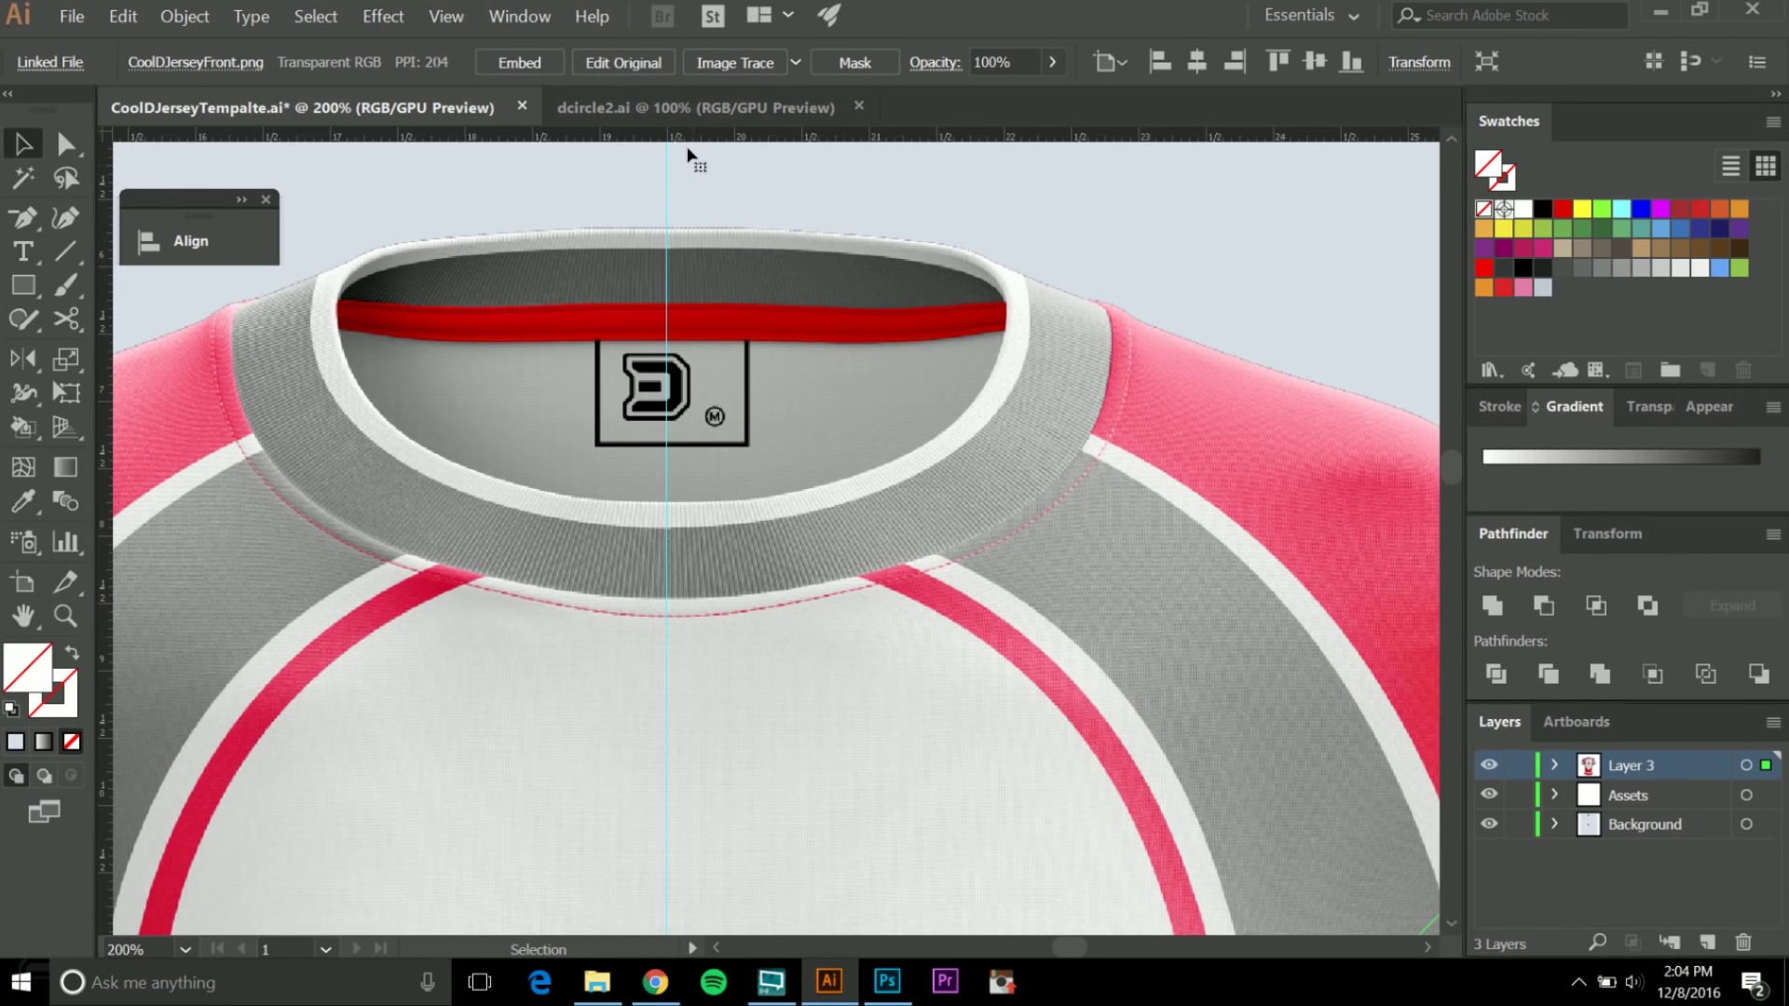
click(587, 108)
click(902, 988)
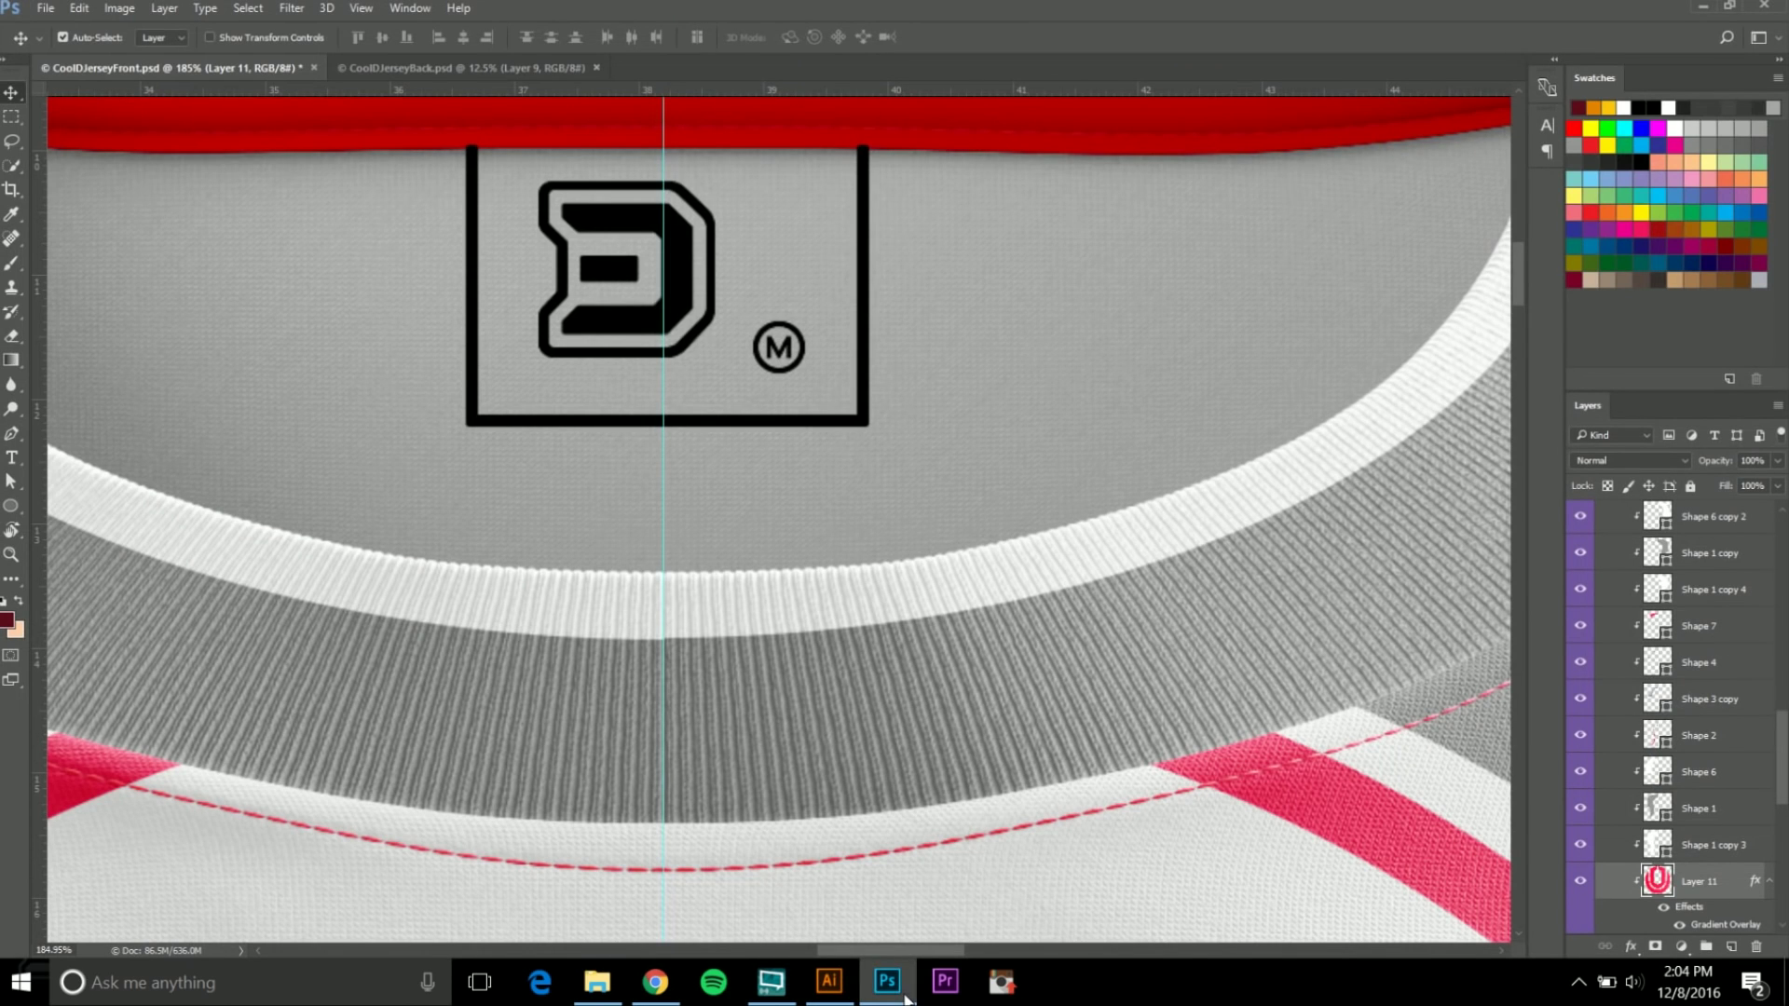
Switch to Illustrator and nudge the front jersey slightly left so the guide crosses its collar logo as in the Photoshop file.
click(830, 983)
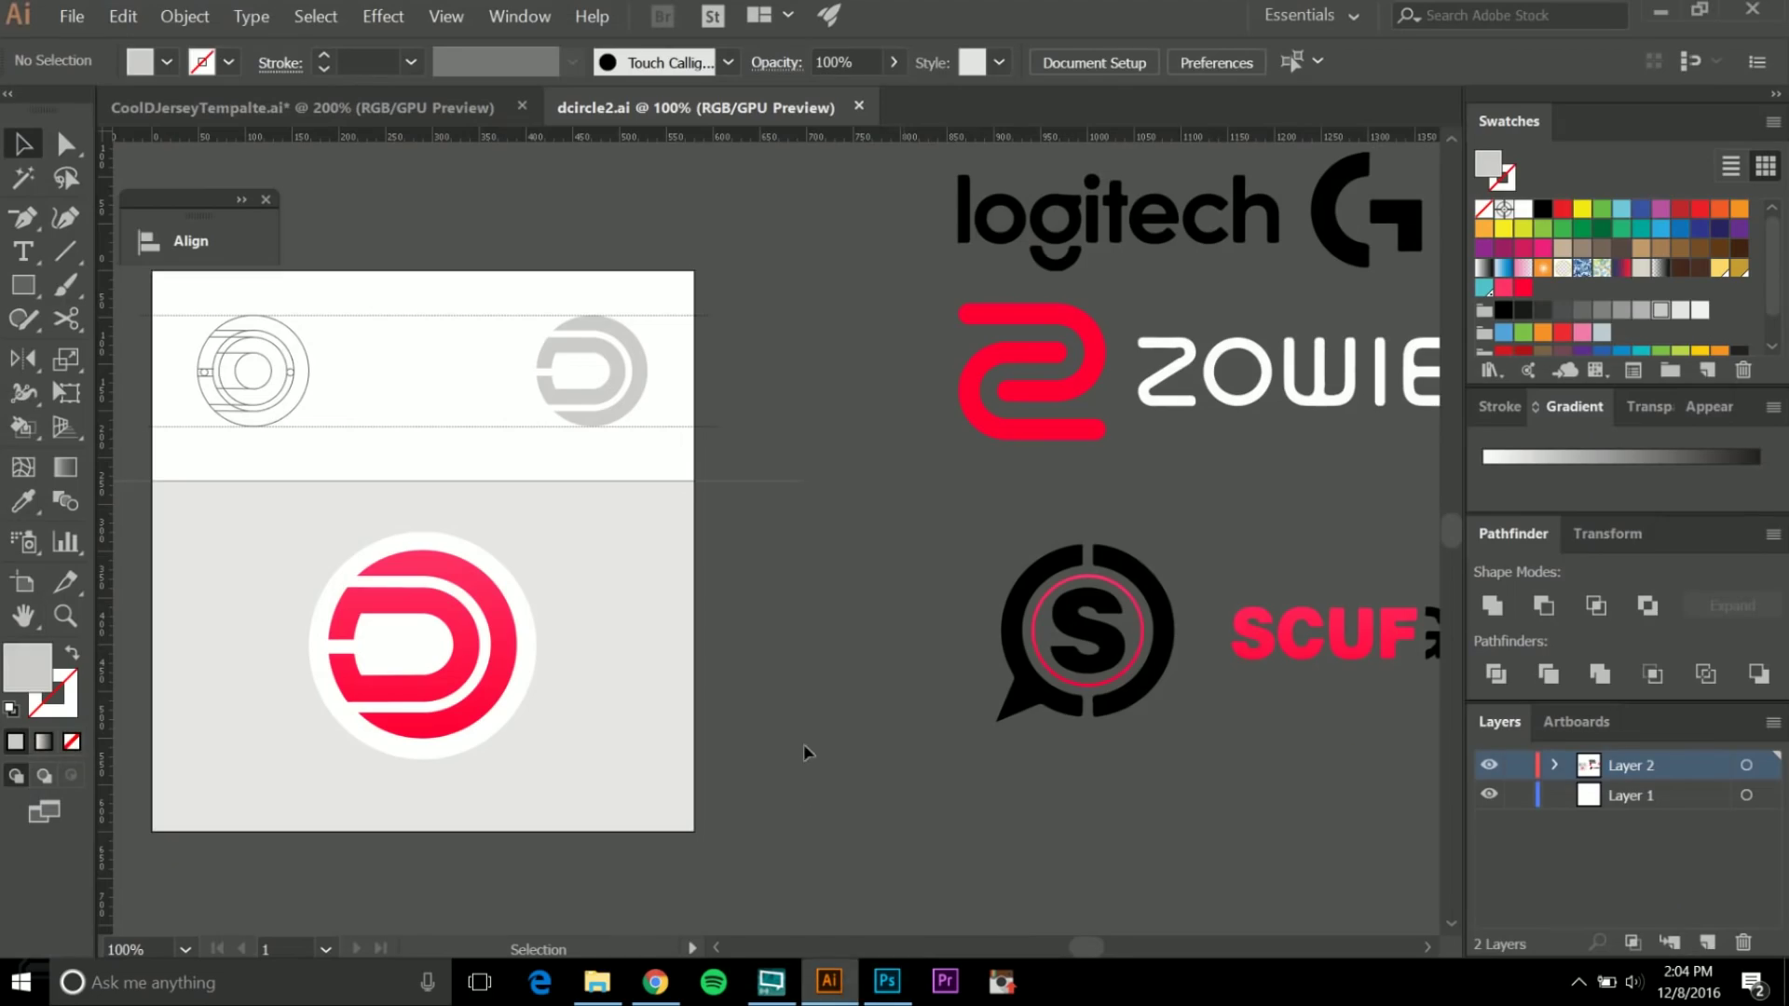
click(494, 119)
scroll(641, 387, up, 6)
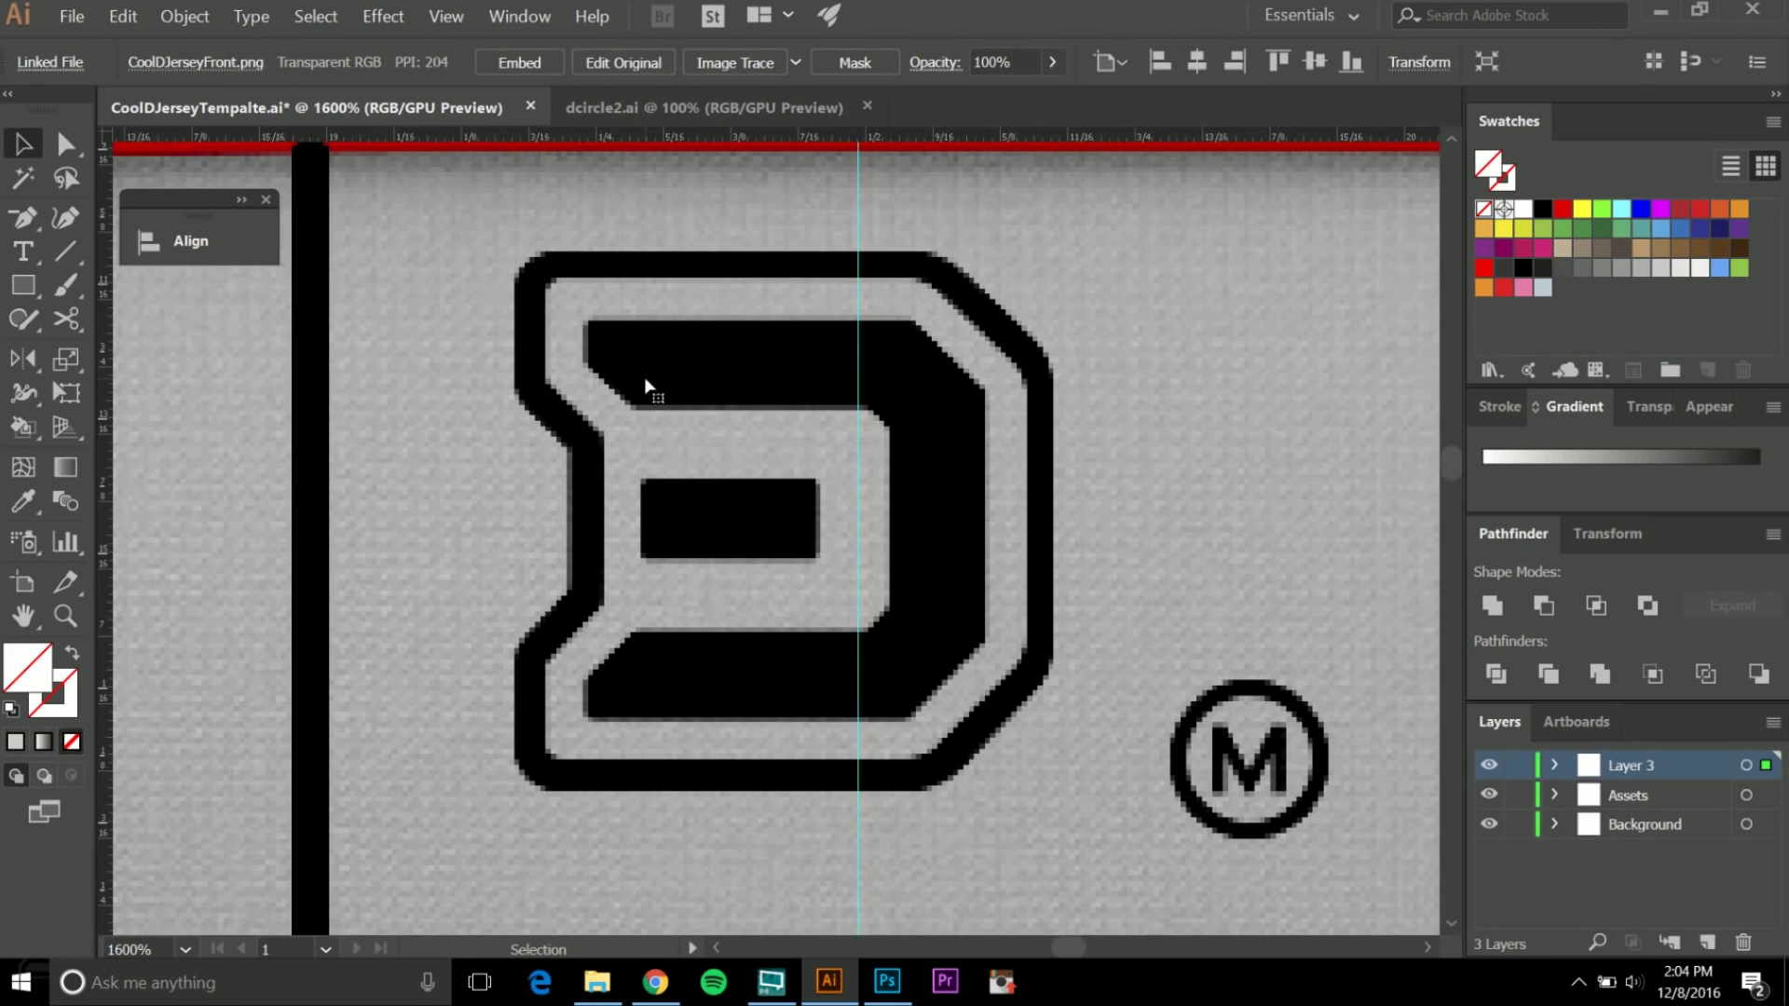
key(shift+Left)
key(shift+Left)
key(ctrl+z)
key(ctrl+z)
key(Left)
key(Left)
key(Left)
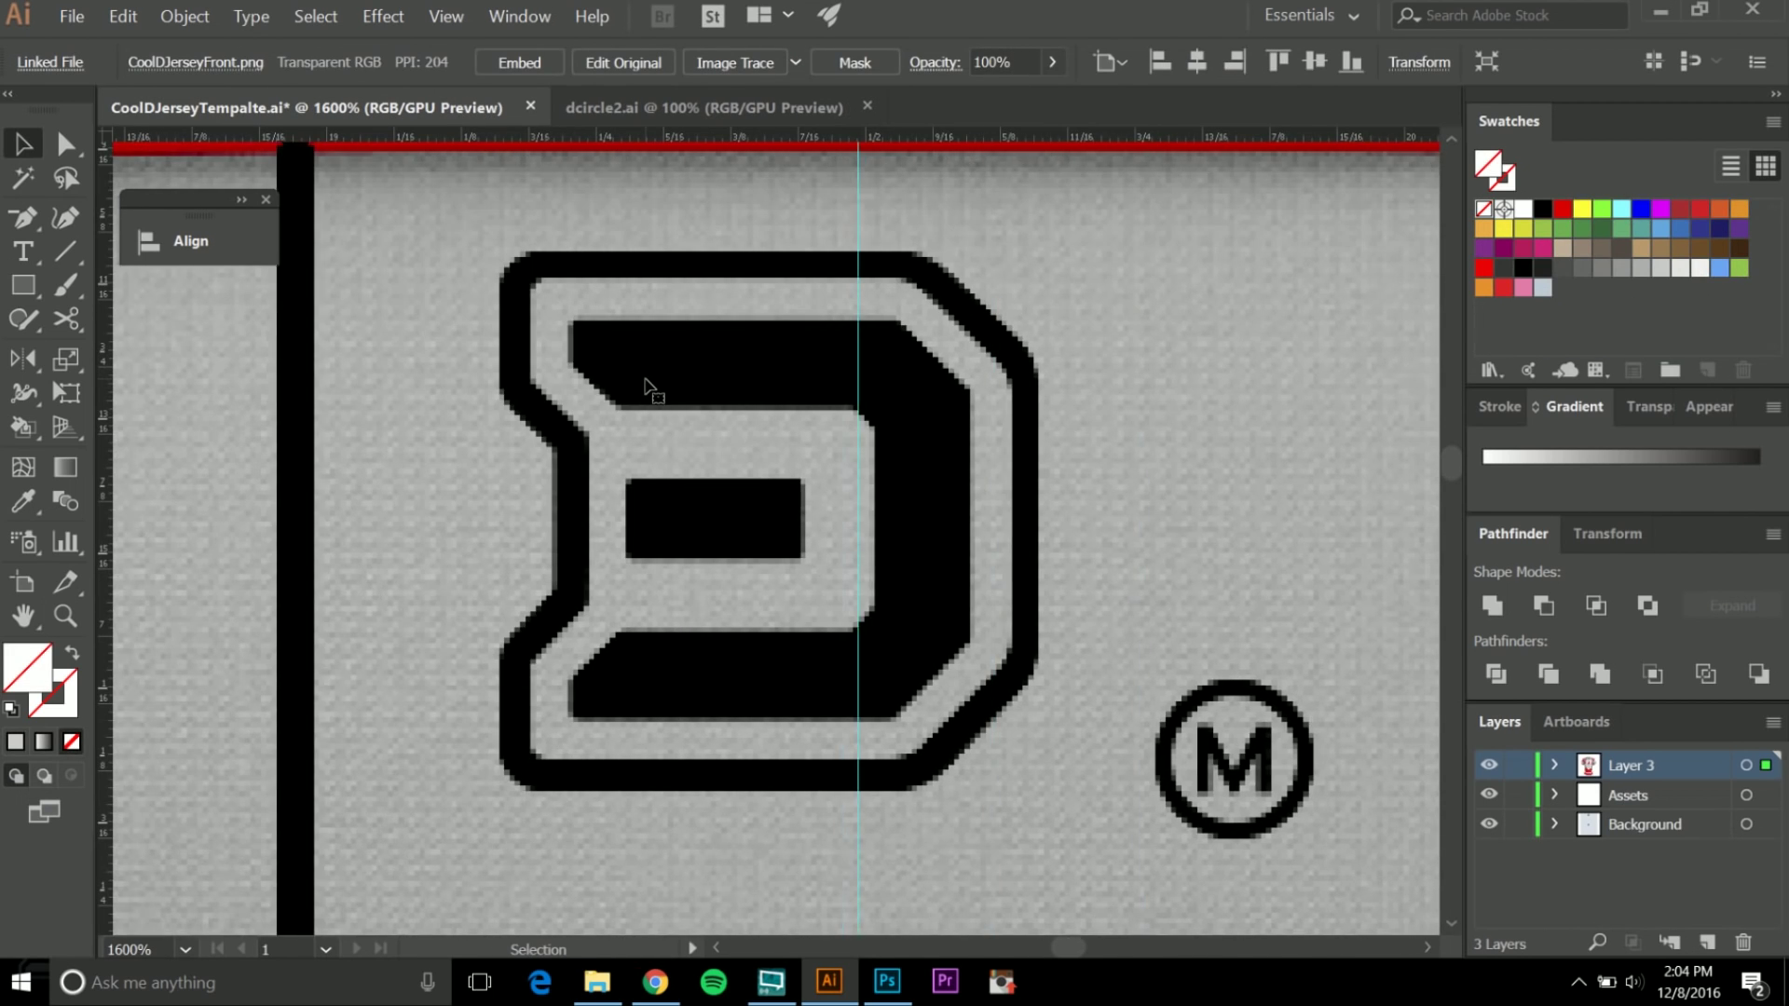
key(Right)
key(Right)
key(Left)
scroll(646, 402, down, 14)
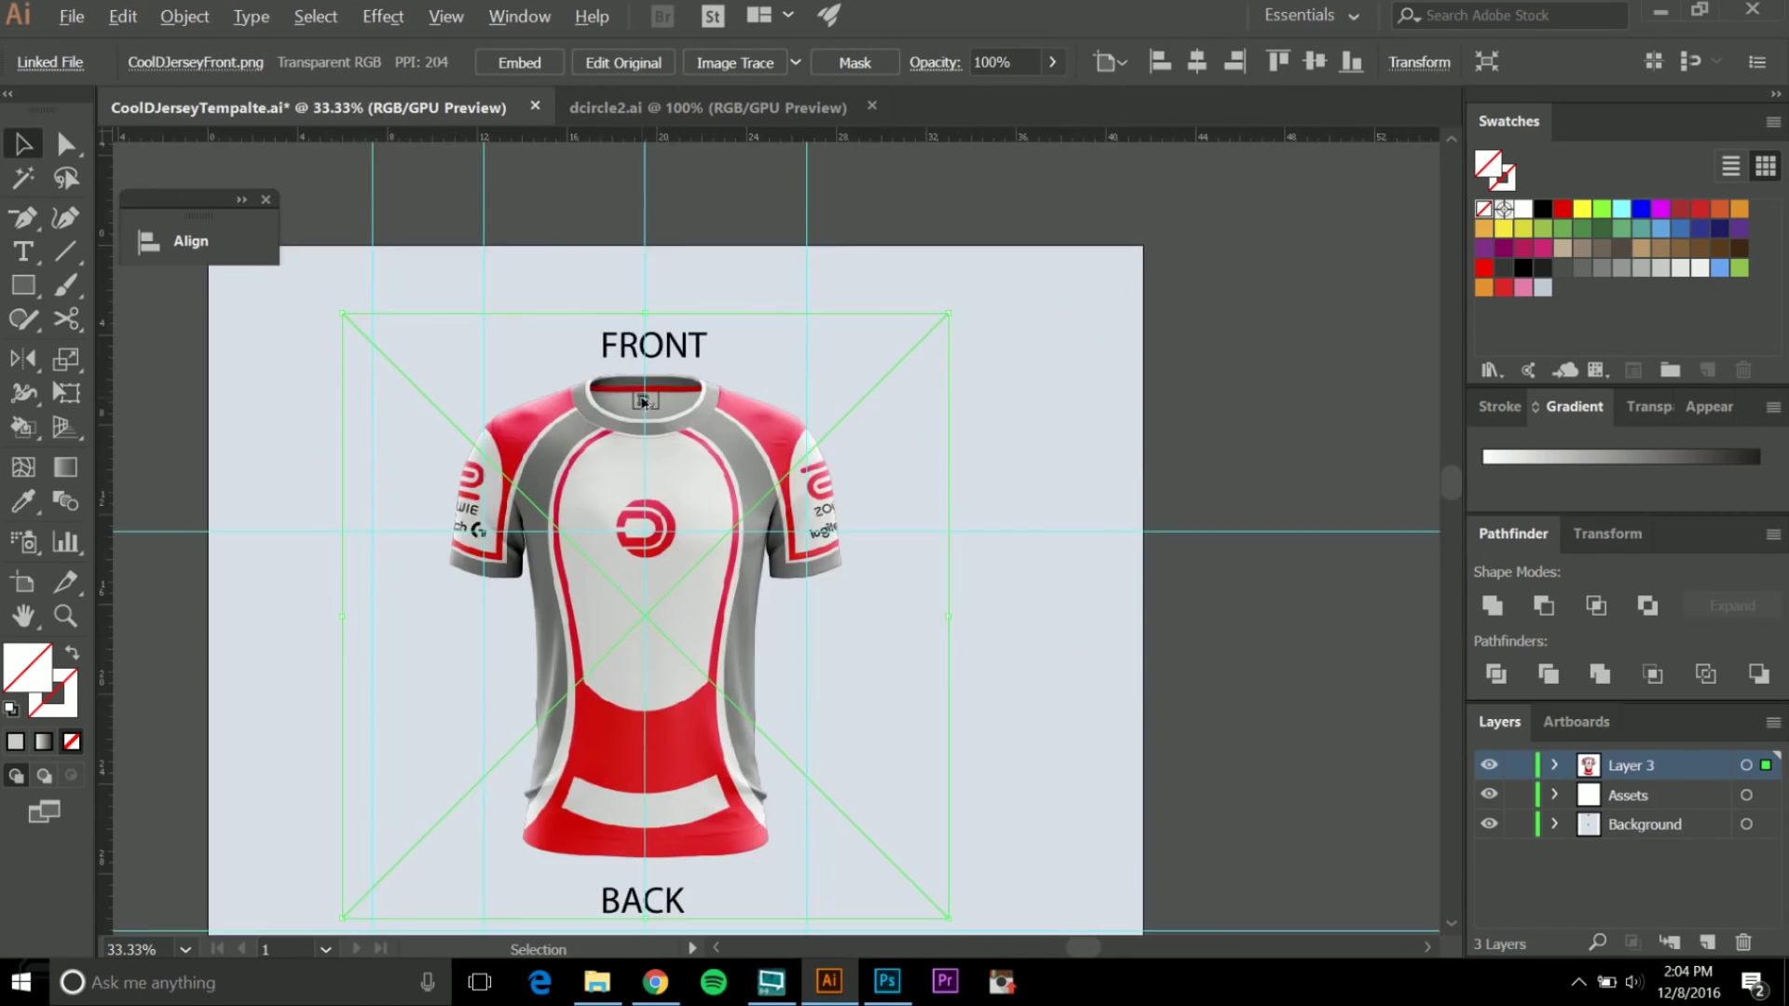
scroll(714, 467, up, 3)
click(1209, 563)
Place CoolDJerseyBack.png from the CoolDandJersey folder into the jersey template.
key(ctrl+minus)
key(ctrl+minus)
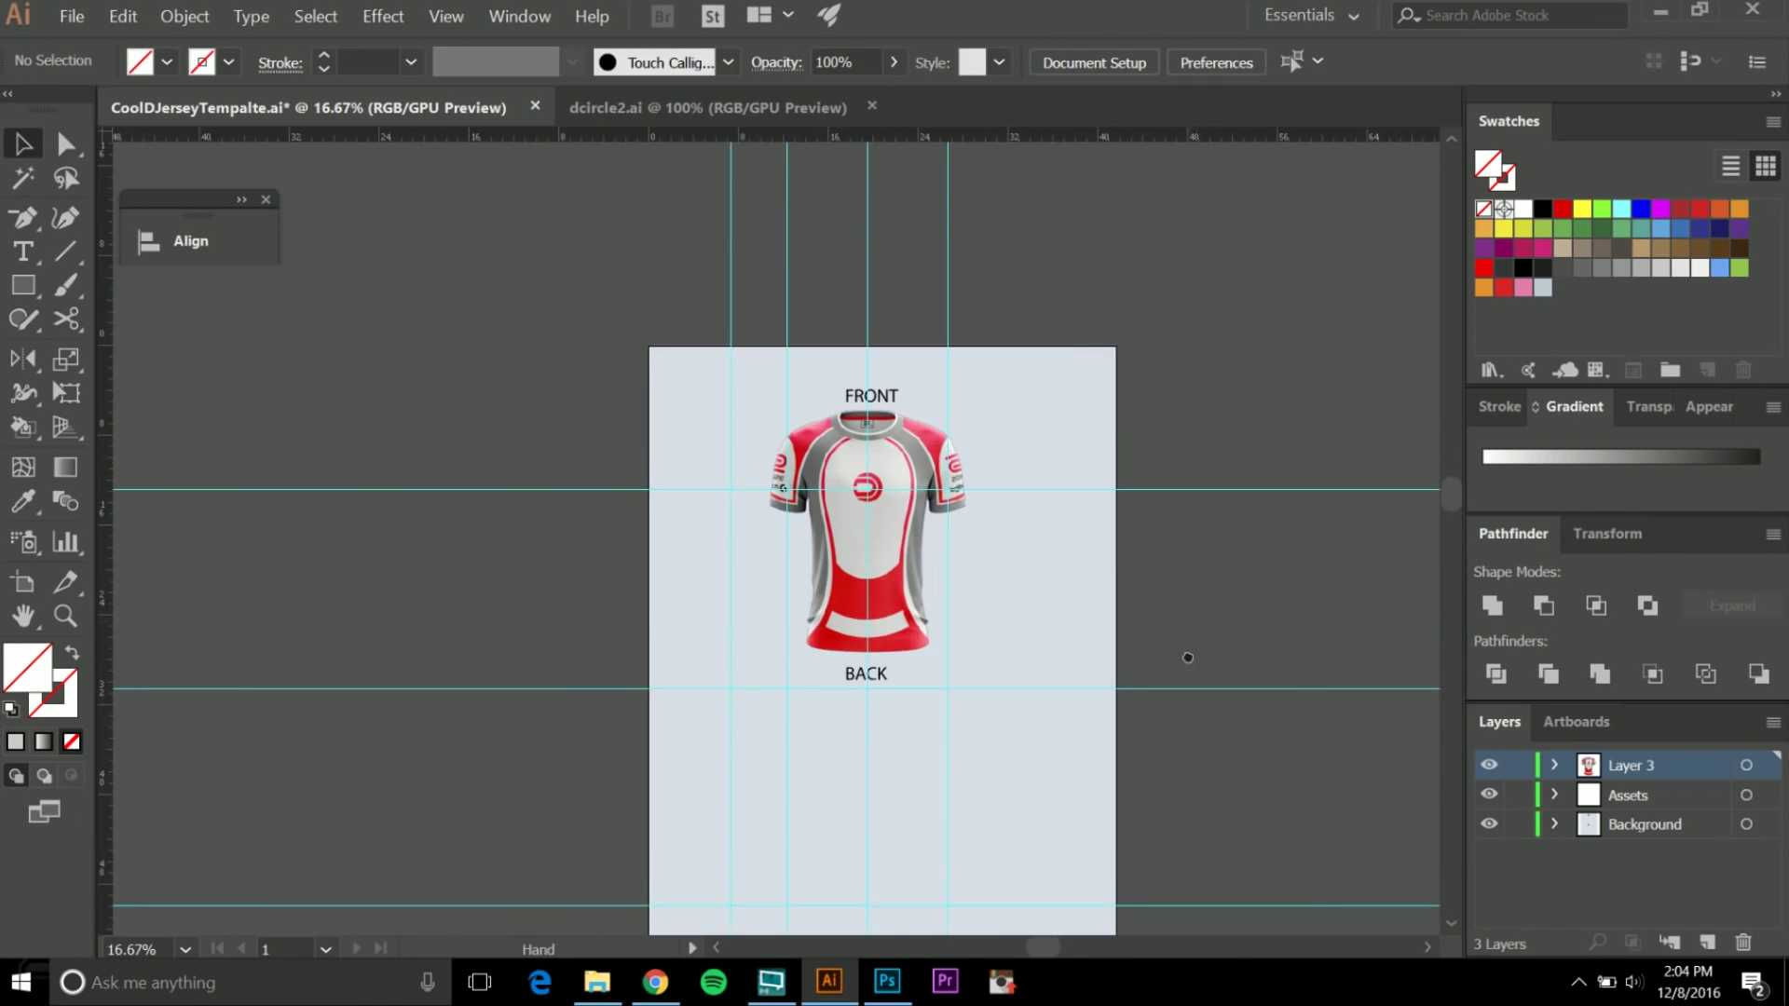
scroll(1145, 684, up, 2)
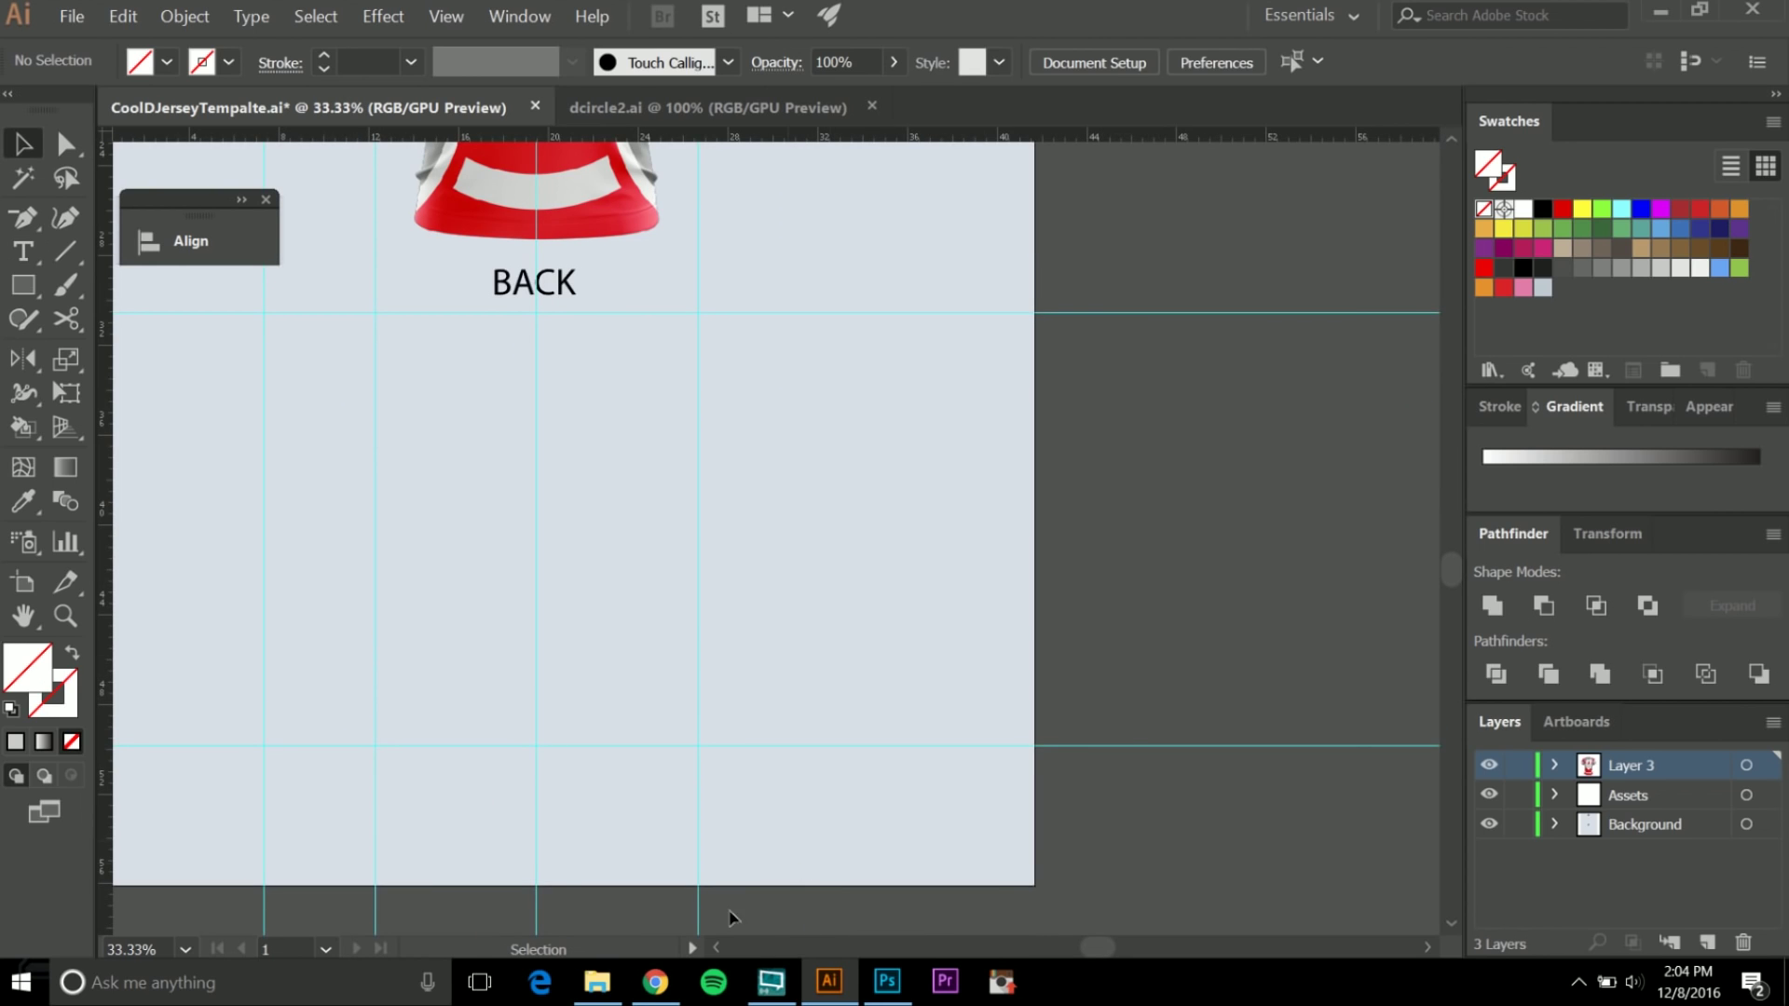
click(596, 982)
click(1161, 395)
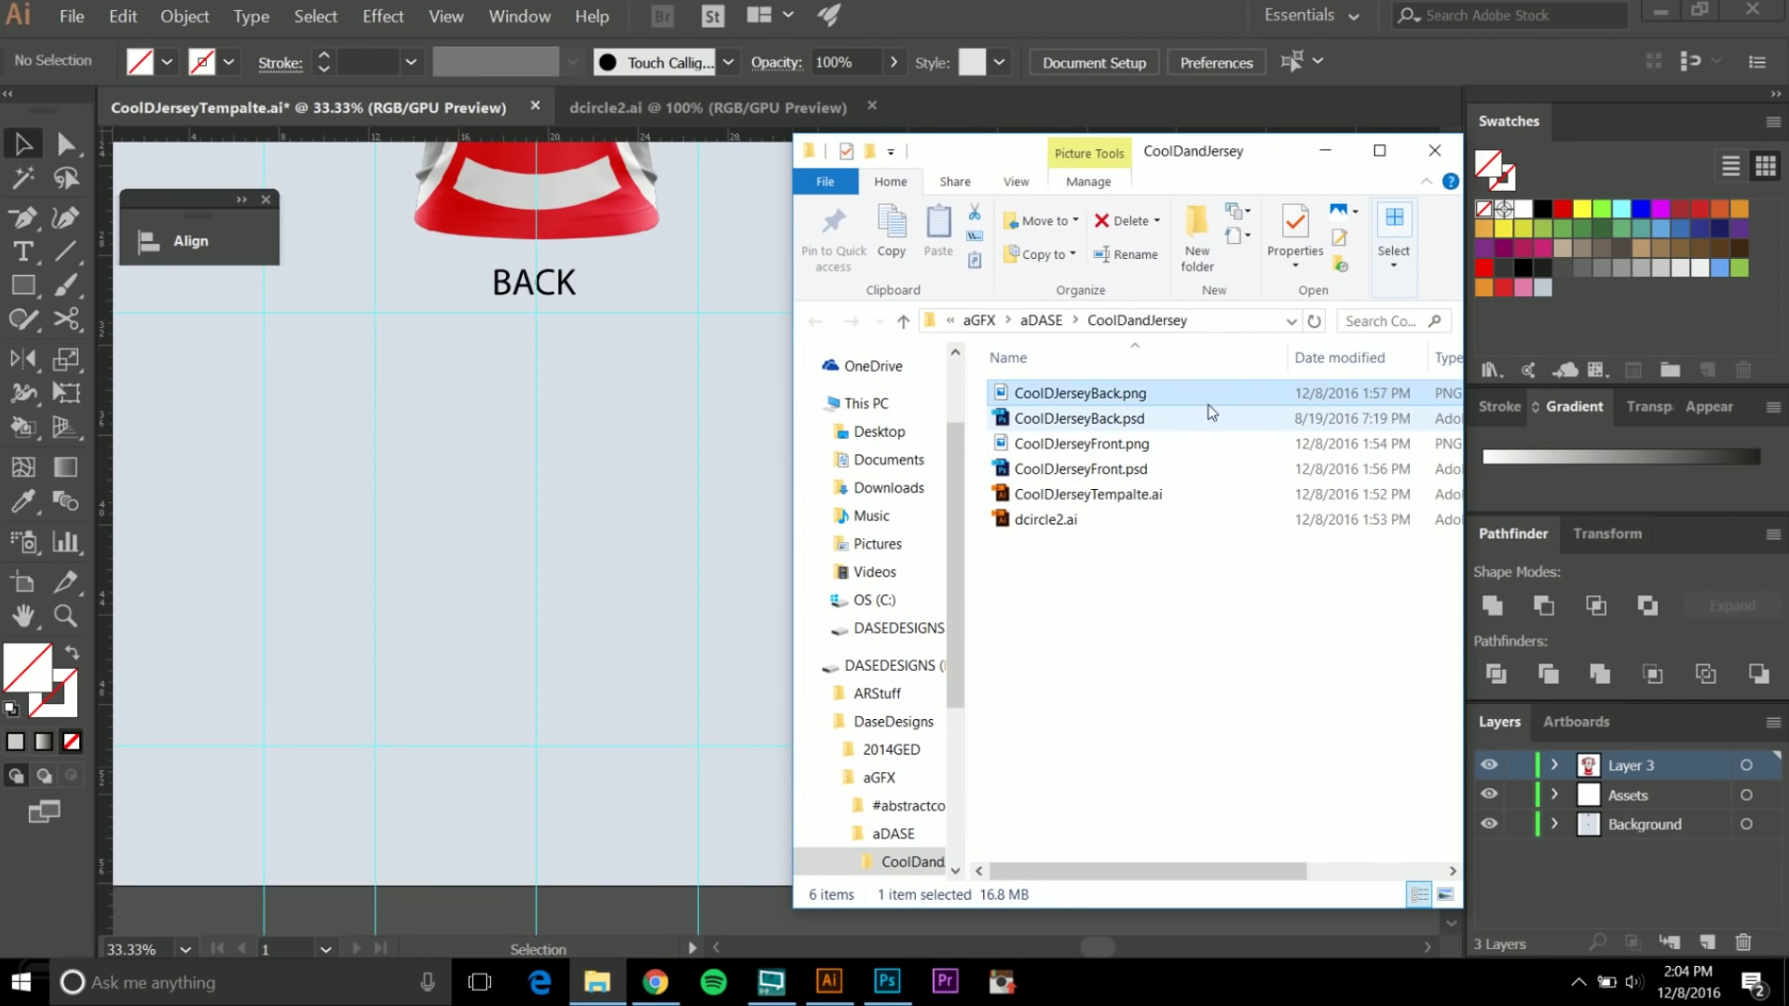
click(1324, 157)
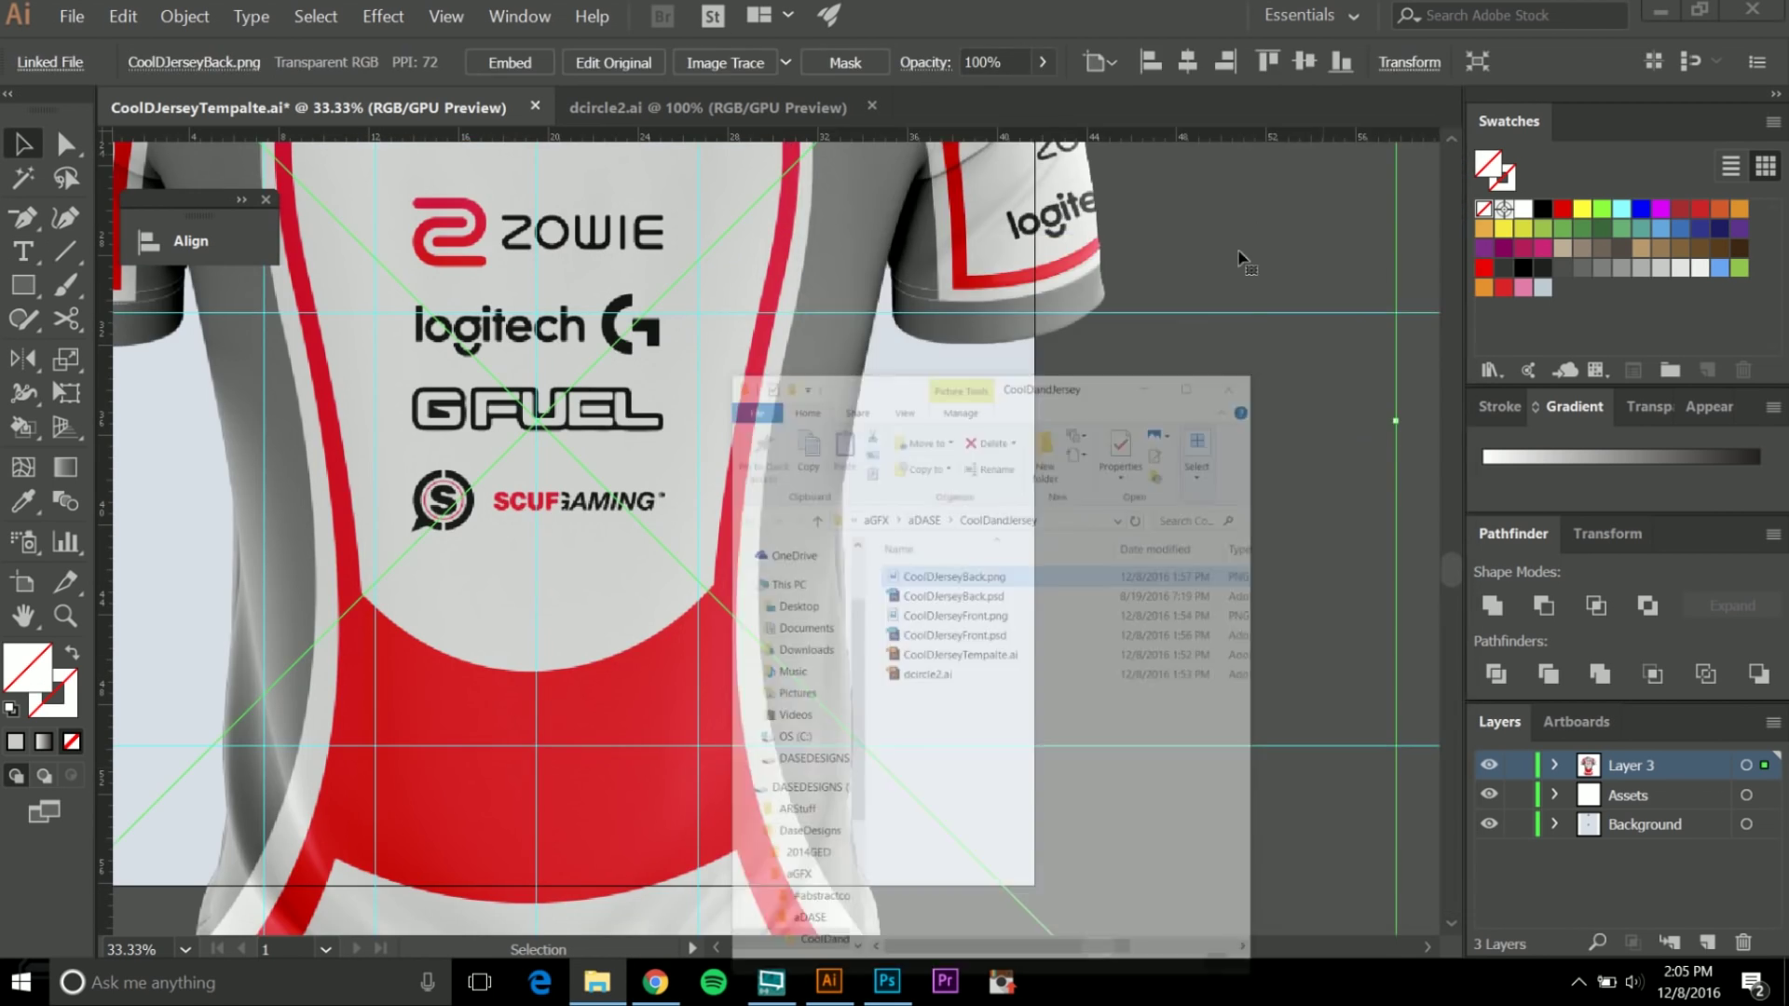
Scale the back jersey image down proportionally to about the front jersey's size and move it partly over the front jersey.
scroll(1042, 496, down, 3)
drag(1043, 499, 935, 571)
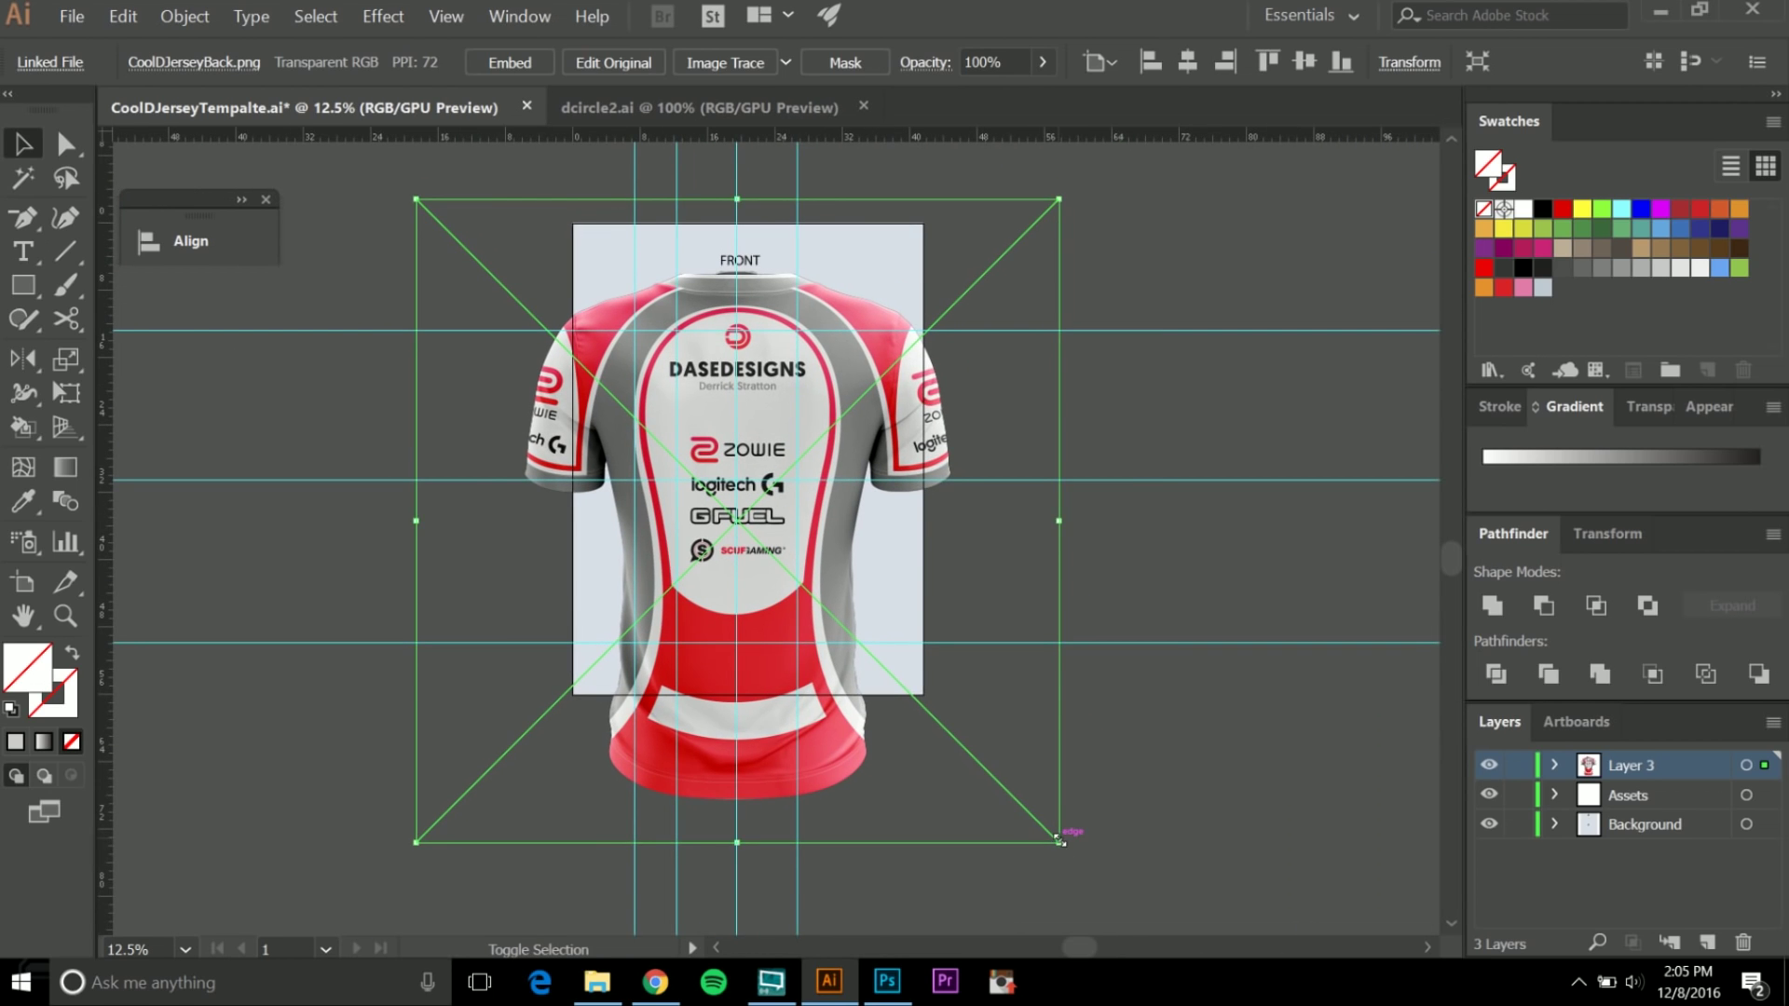
drag(1059, 845, 756, 504)
key(ctrl+plus)
drag(500, 320, 543, 426)
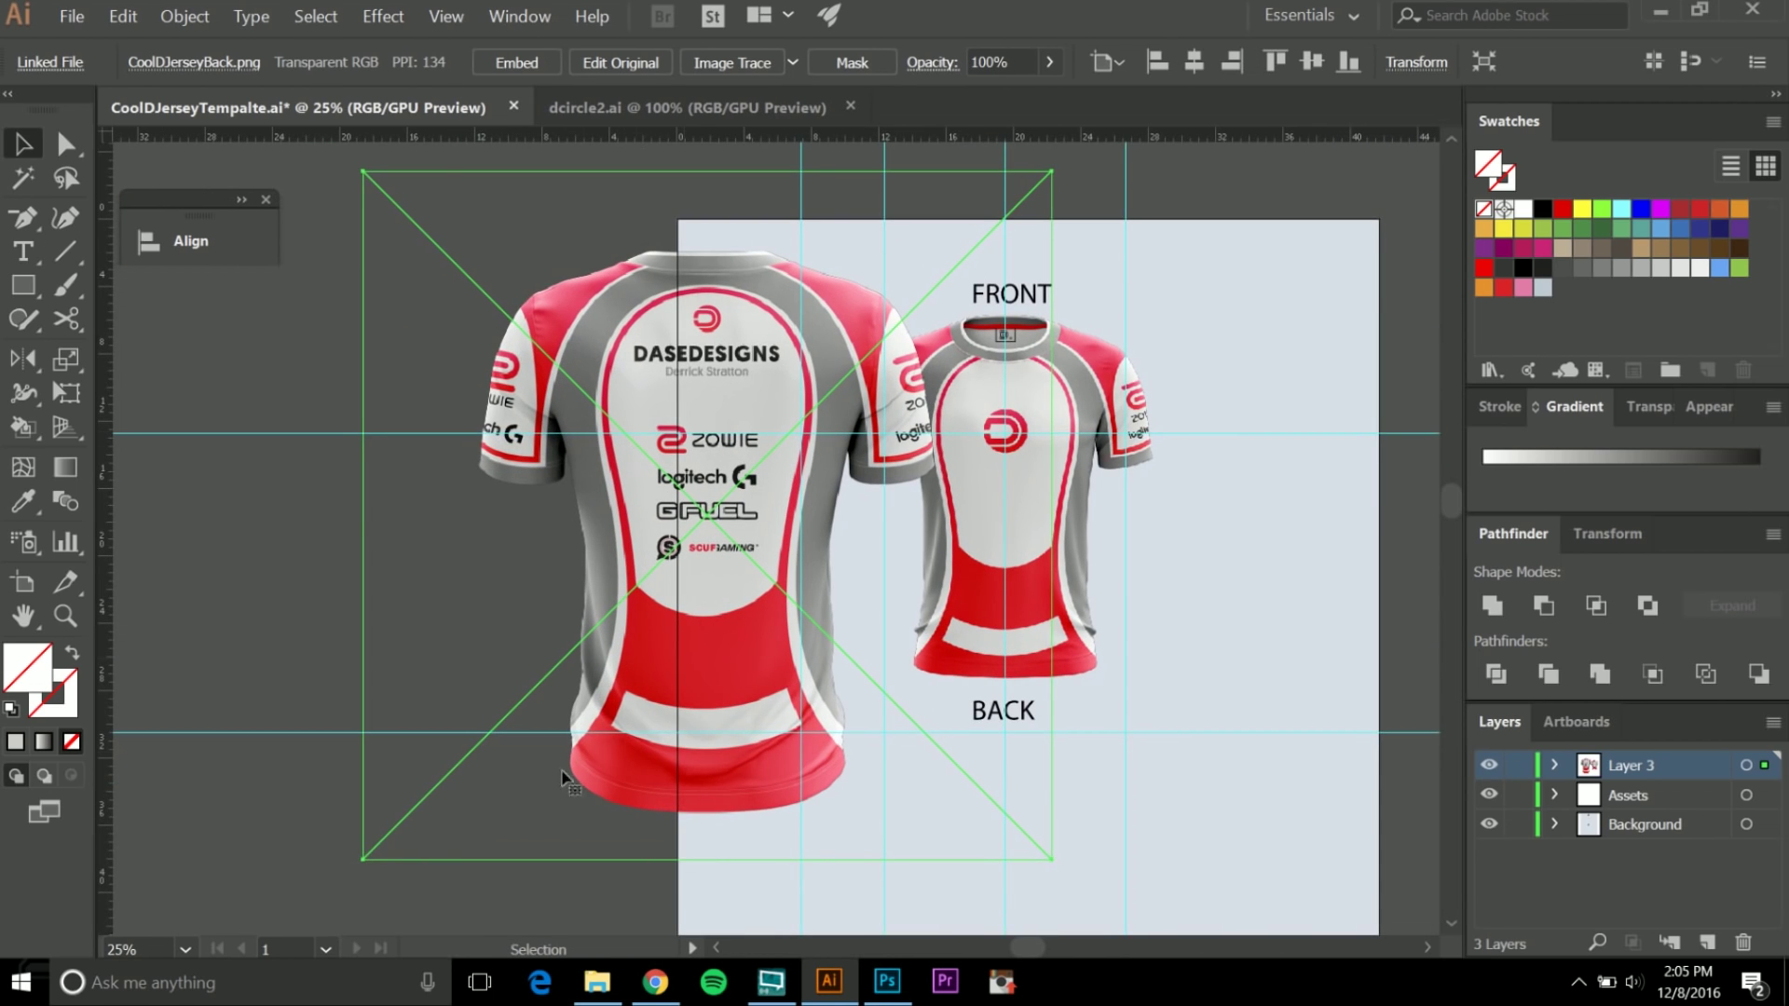
drag(370, 859, 512, 710)
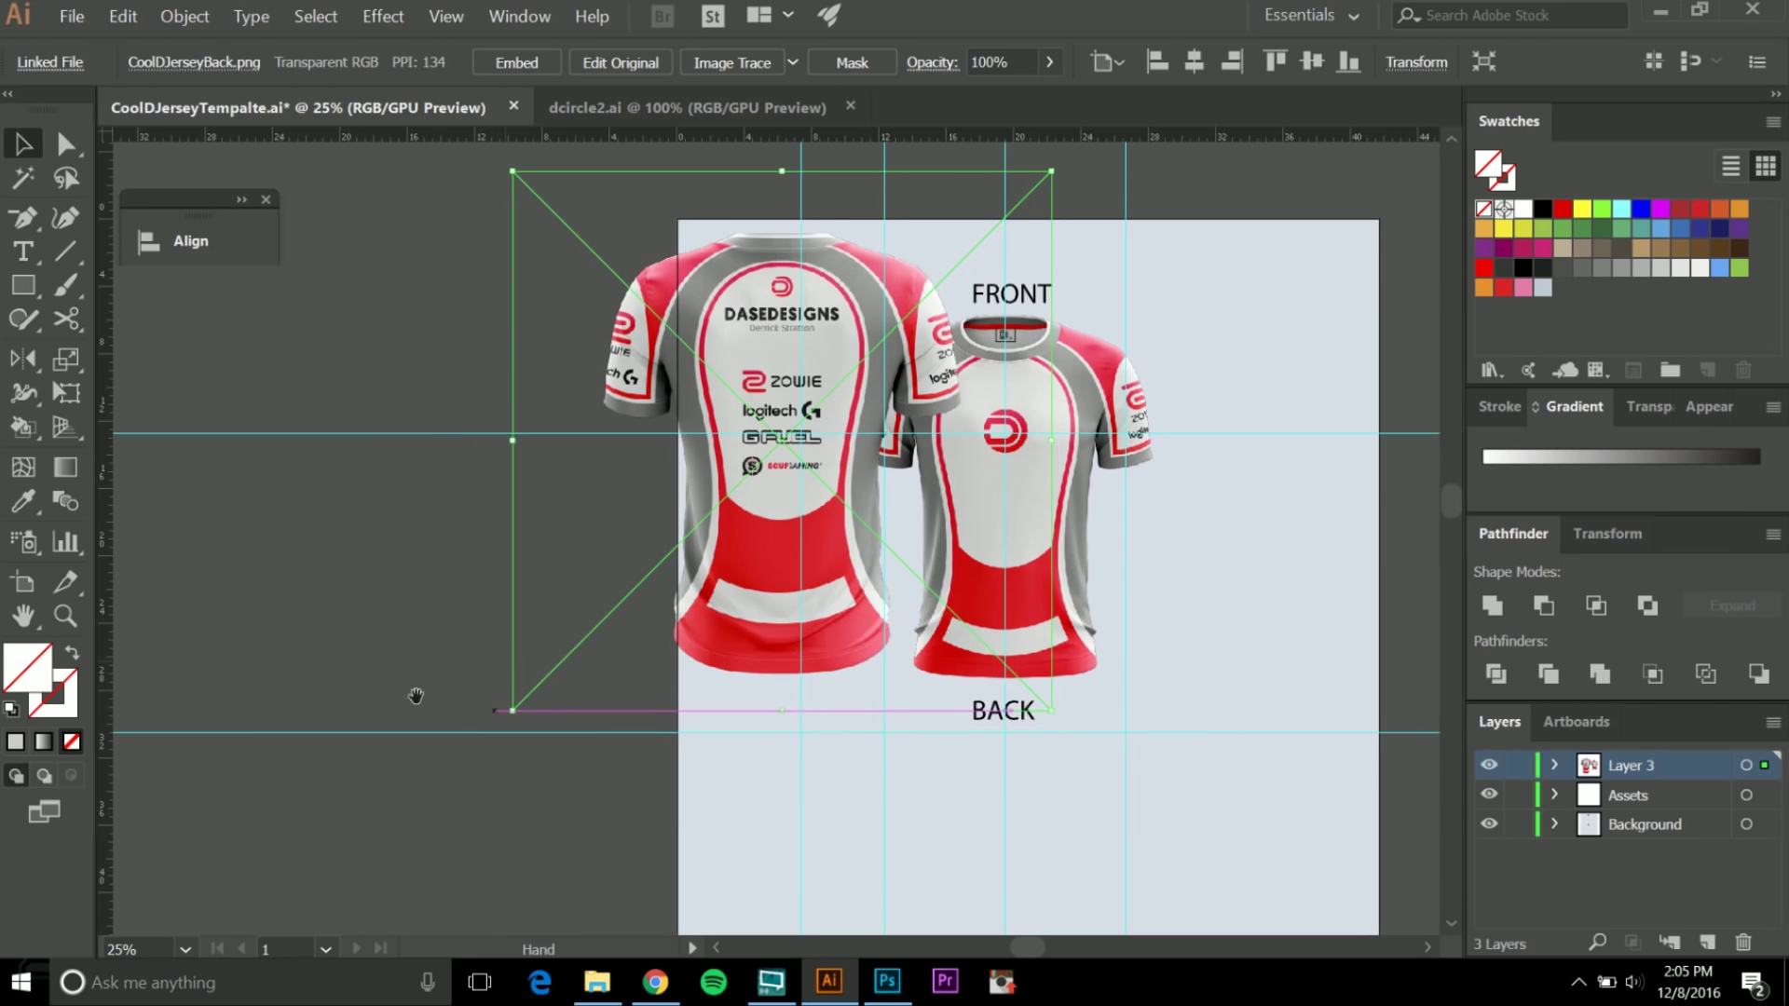
drag(632, 509, 539, 548)
drag(573, 376, 1067, 492)
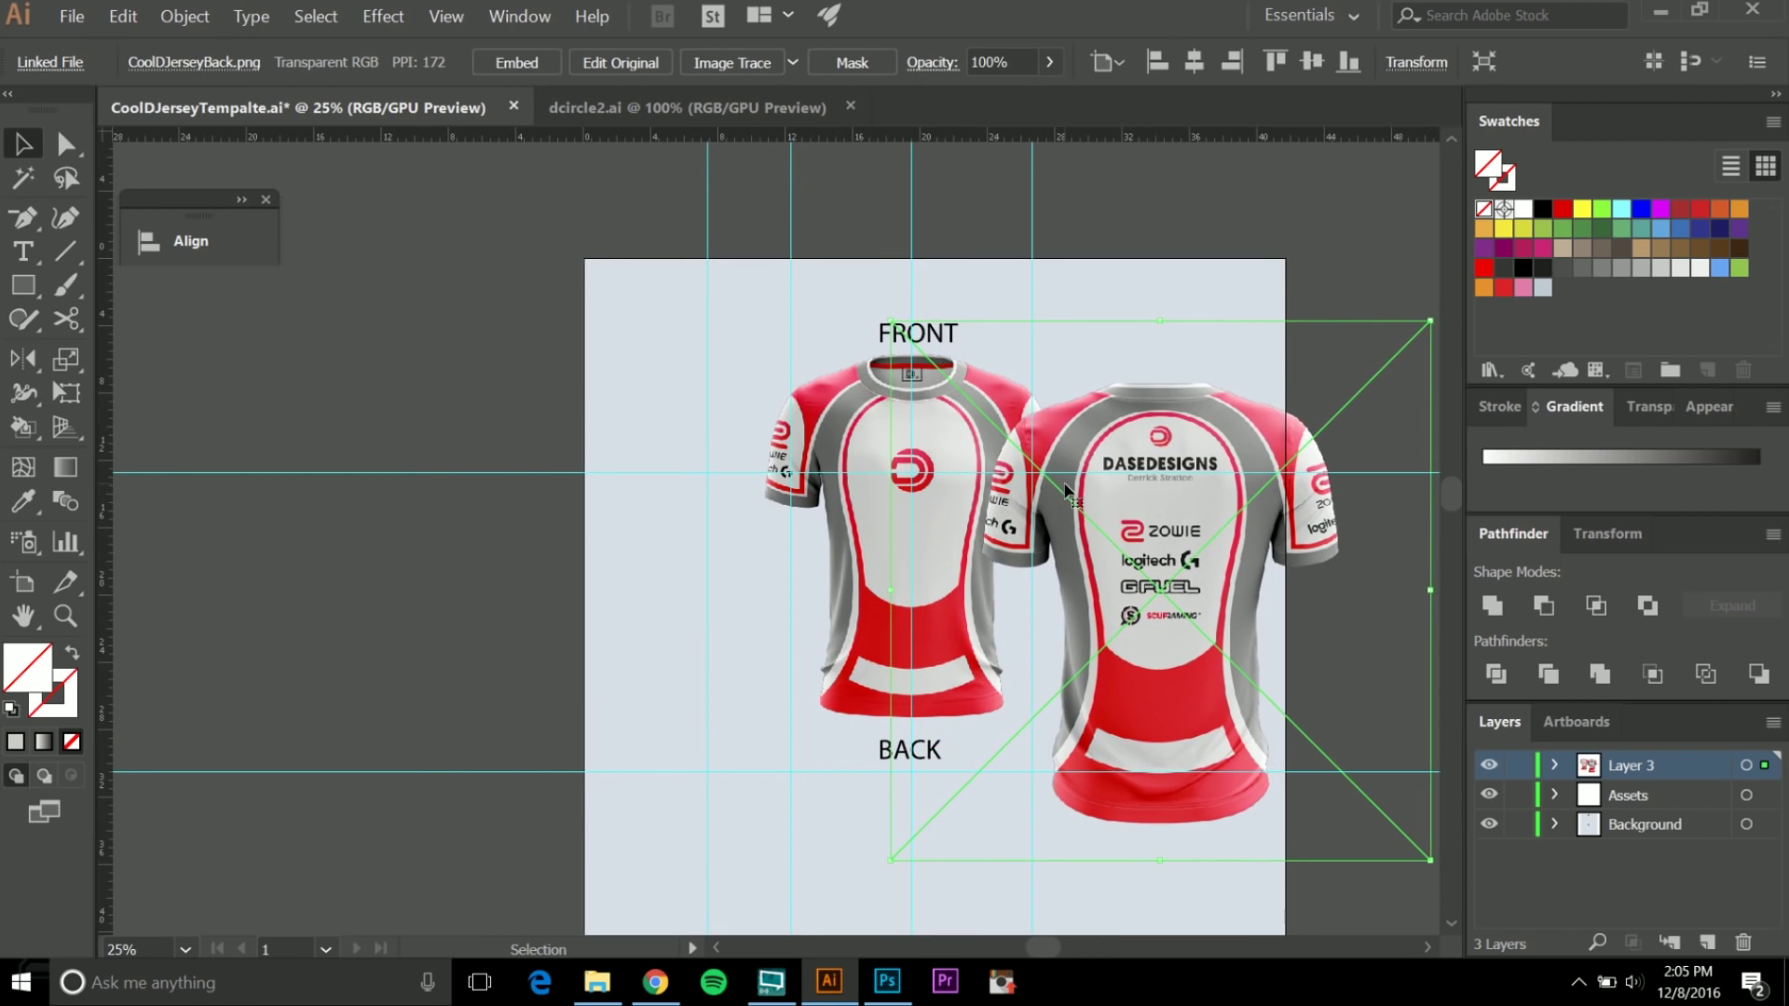
drag(1336, 520, 1161, 494)
drag(1302, 834, 1221, 752)
scroll(1070, 489, up, 1)
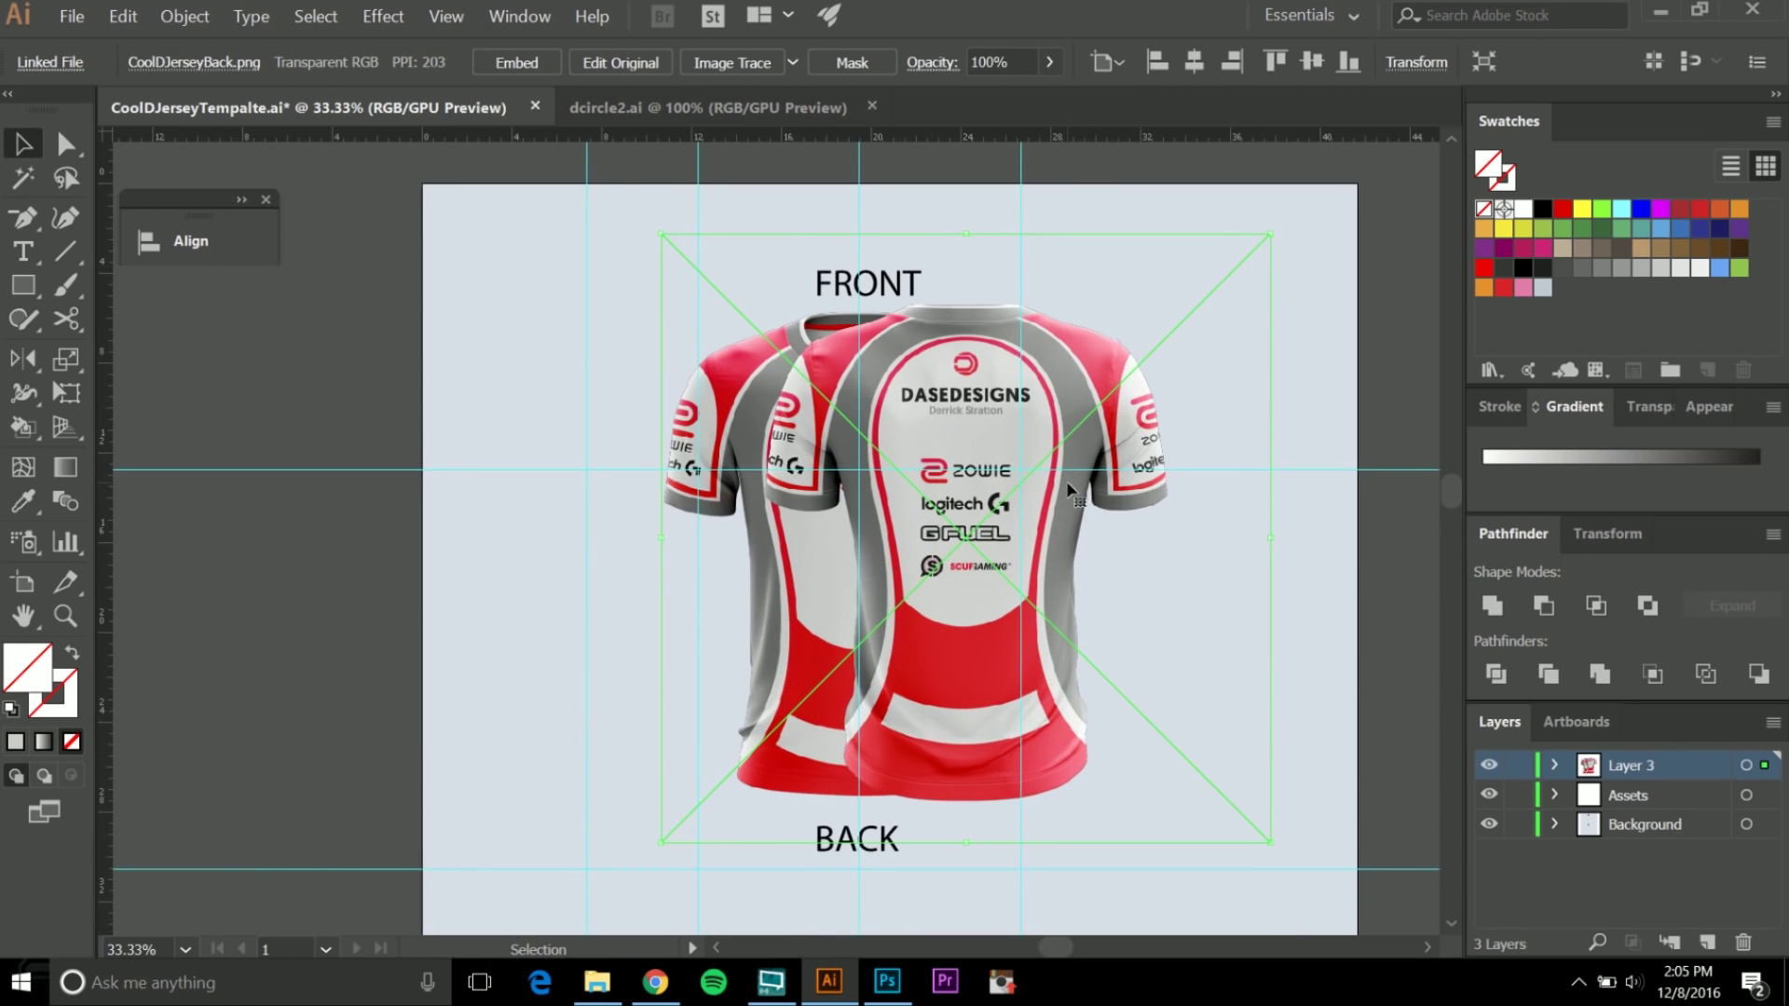
Nudge the back jersey down and left until it lies directly over the front jersey for a size comparison.
key(shift+Down)
key(shift+Down)
key(shift+Down)
key(shift+Left)
key(shift+Left)
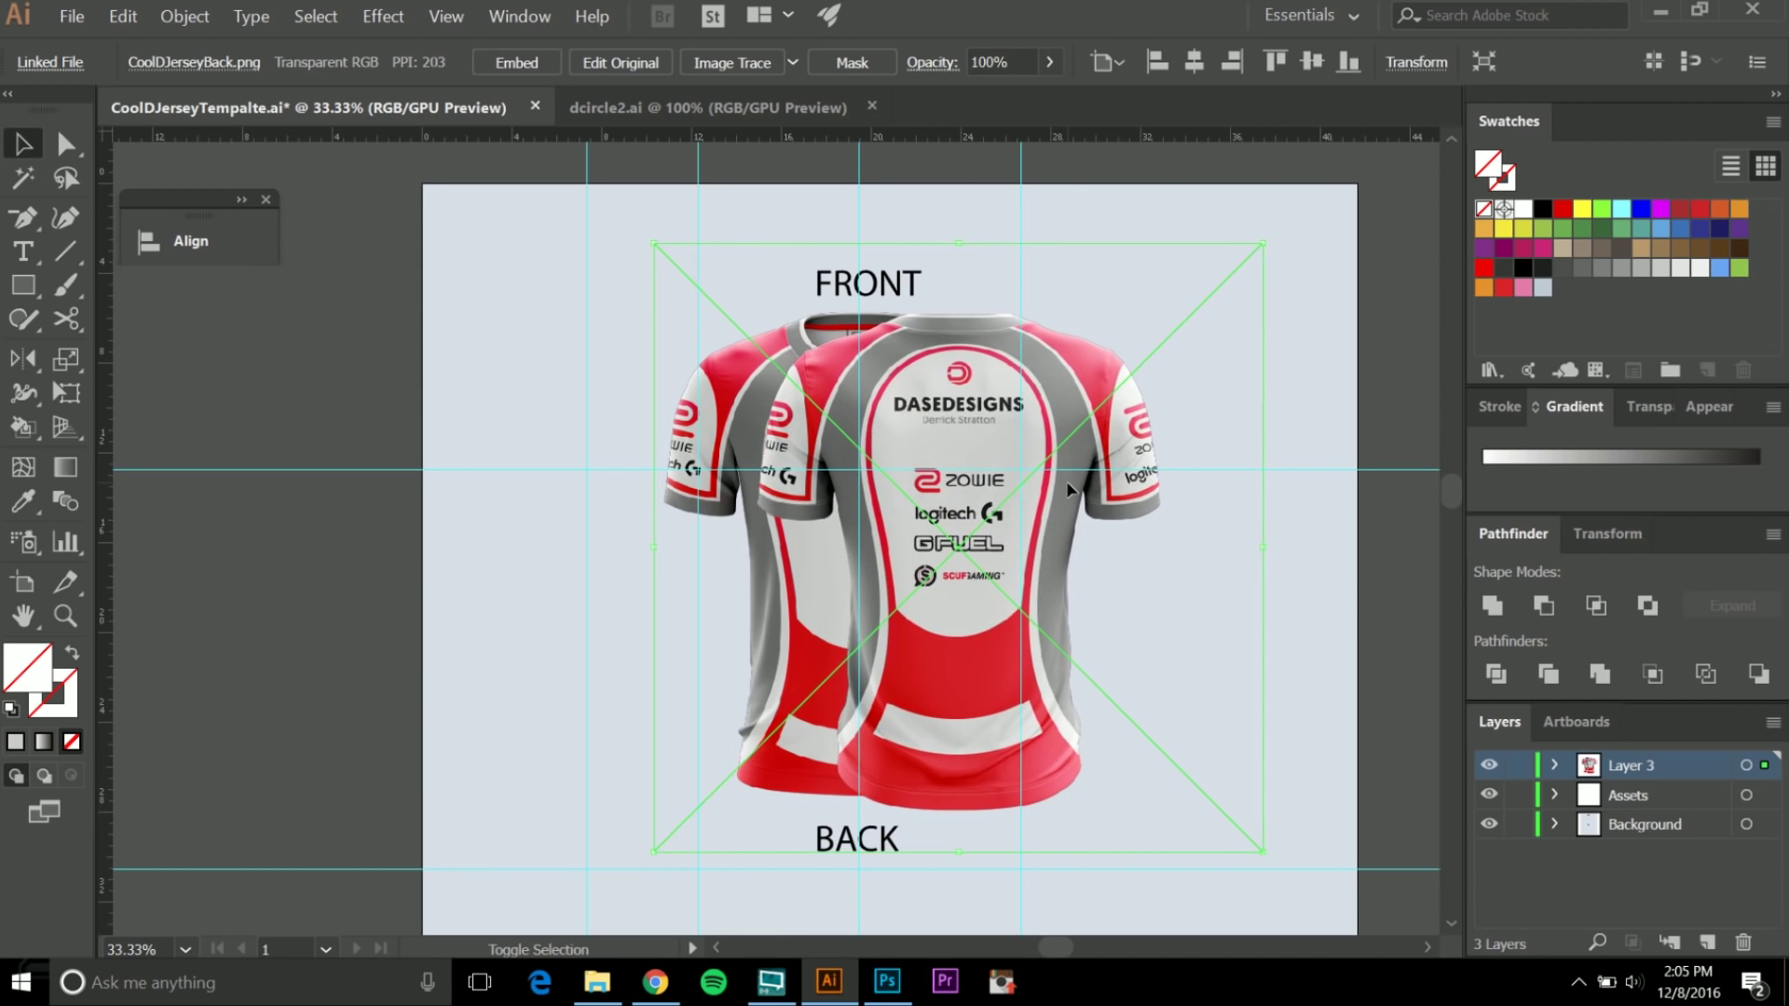
key(shift+Left)
key(shift+Left)
key(shift+Left)
key(shift+Left)
key(shift+Left)
key(shift+Left)
key(shift+Left)
key(shift+Left)
key(shift+Left)
key(shift+Left)
key(shift+Left)
key(shift+Left)
key(shift+Left)
key(shift+Left)
key(shift+Left)
key(shift+Left)
key(shift+Left)
key(shift+Left)
key(shift+Left)
key(shift+Left)
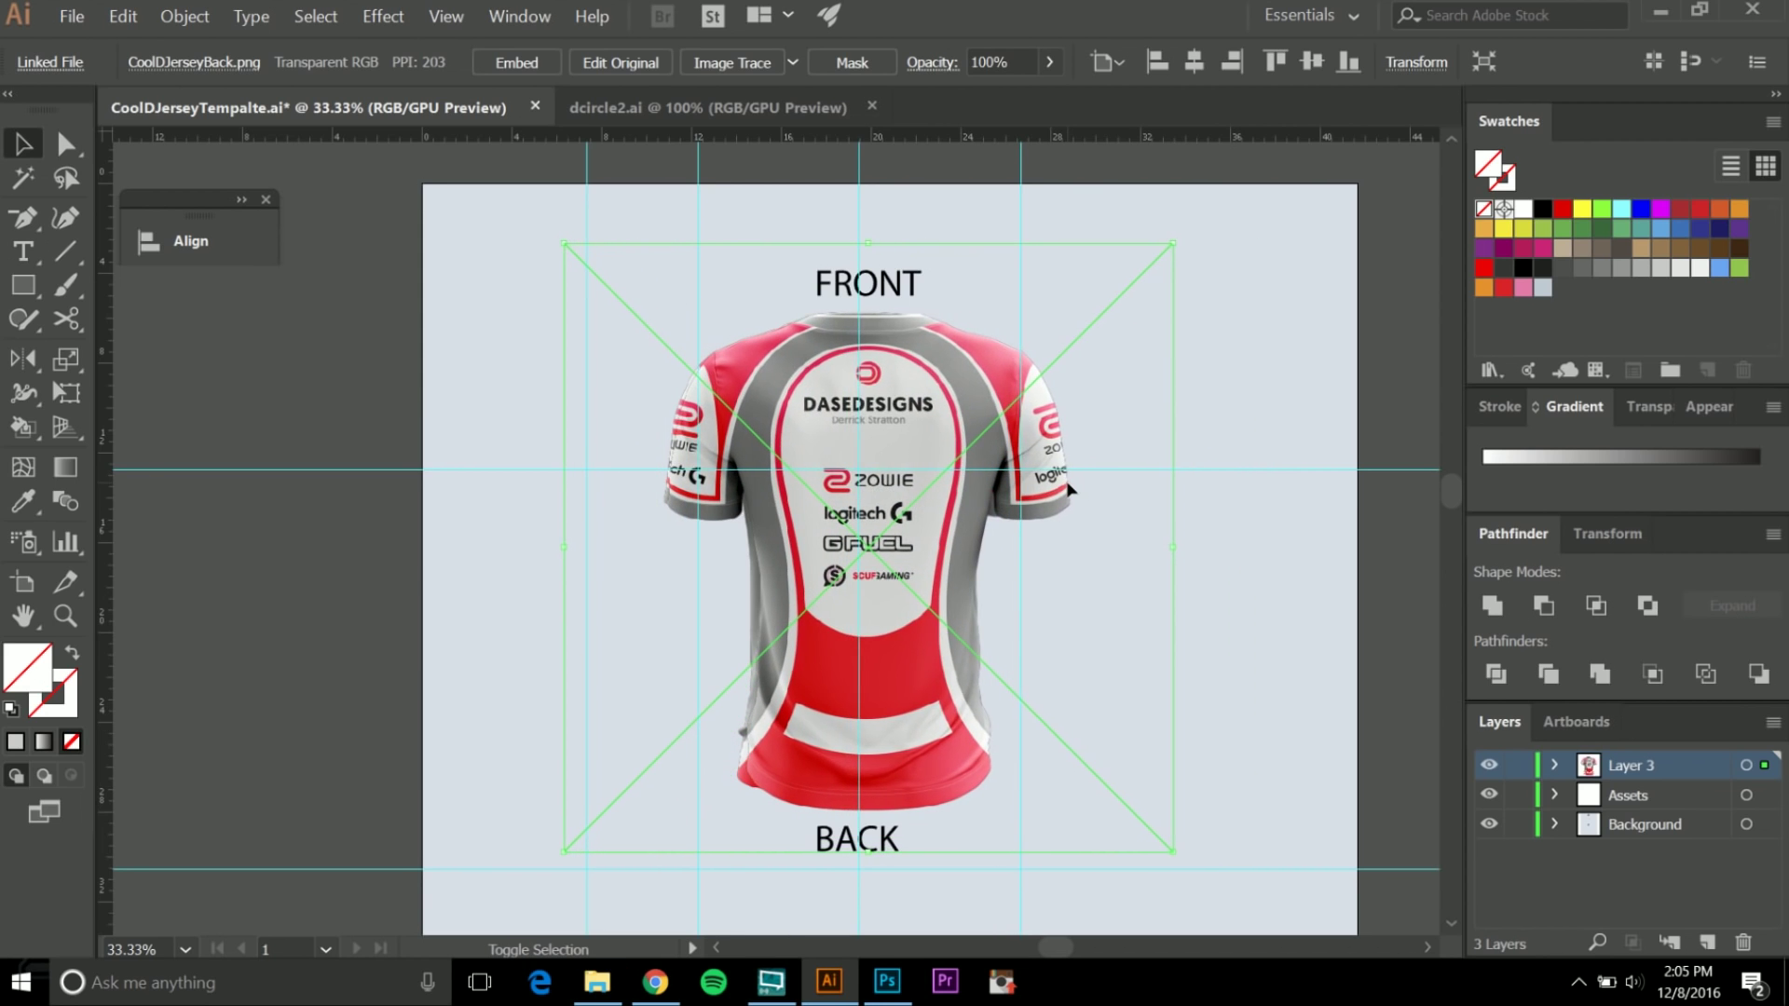
Enlarge the back jersey very slightly and nudge it right so the front jersey's left side shows beside it.
scroll(1172, 863, up, 1)
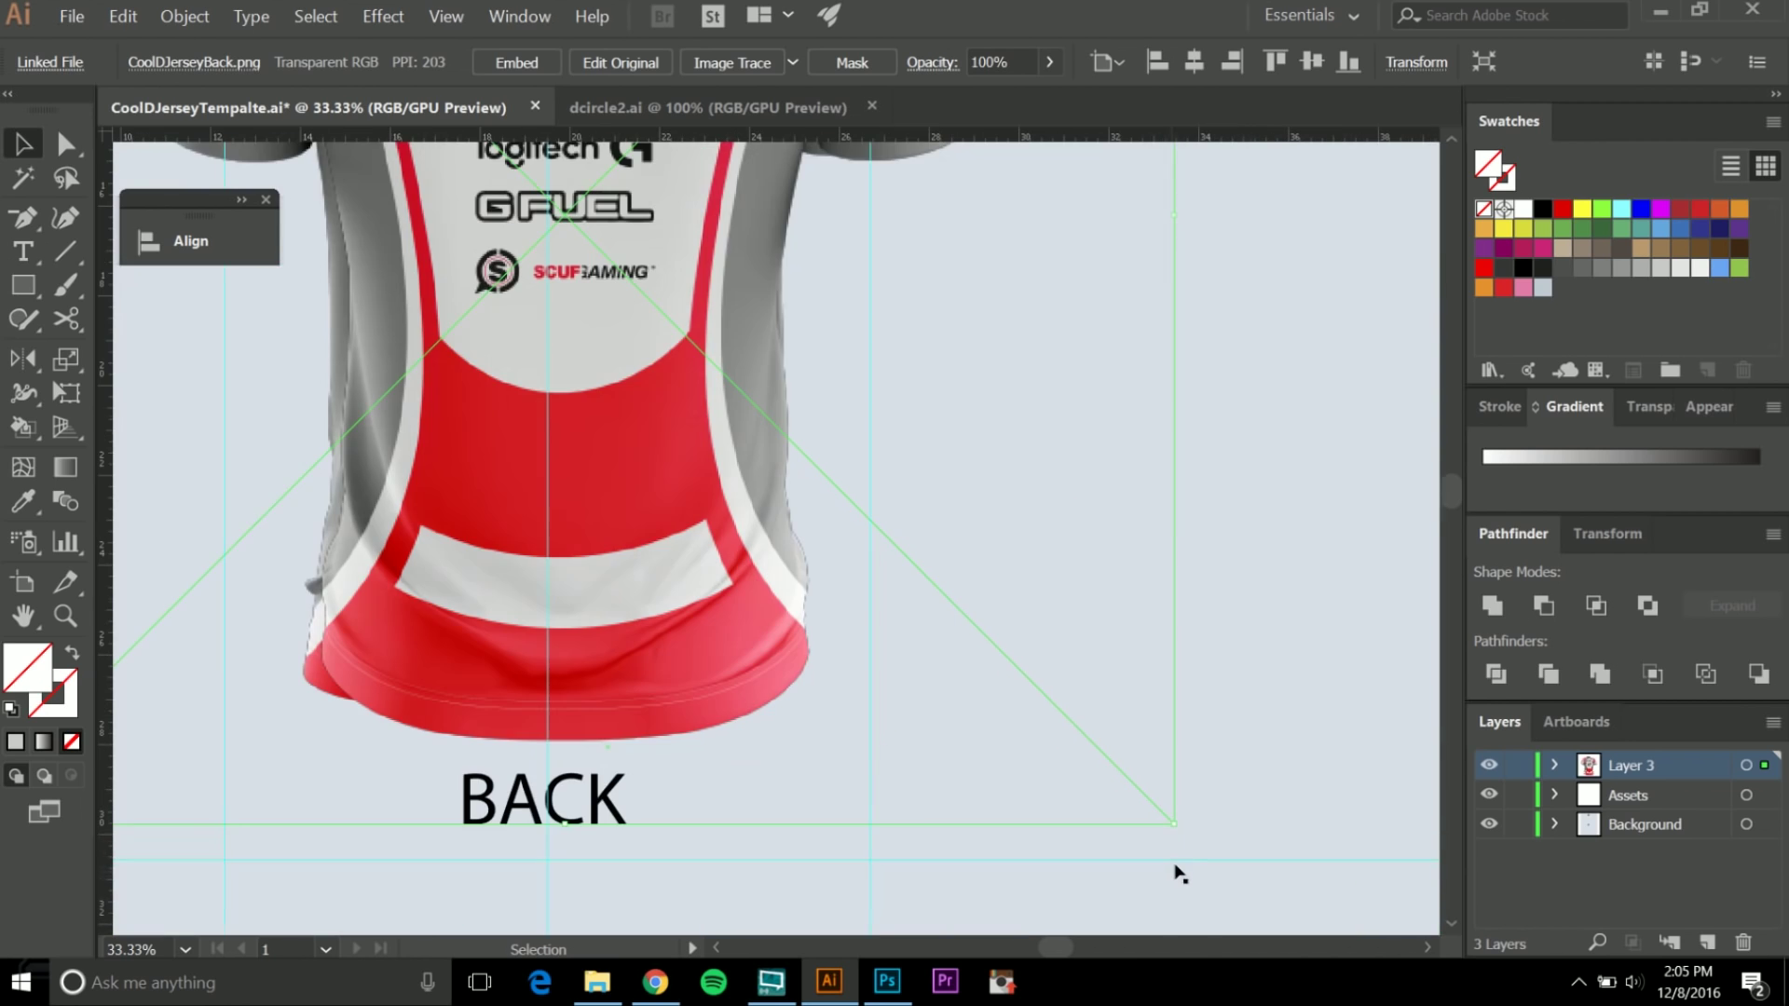
mouse_move(1155, 835)
mouse_down()
mouse_move(1143, 793)
mouse_move(1182, 799)
mouse_move(1102, 762)
mouse_move(1166, 786)
mouse_move(1189, 838)
mouse_up()
key(shift+Right)
key(shift+Right)
key(shift+Right)
key(shift+Right)
key(shift+Right)
key(shift+Right)
key(shift+Right)
key(shift+Right)
key(shift+Right)
key(shift+Right)
key(shift+Right)
key(shift+Right)
key(shift+Right)
key(shift+Right)
key(shift+Right)
key(shift+Right)
key(shift+Right)
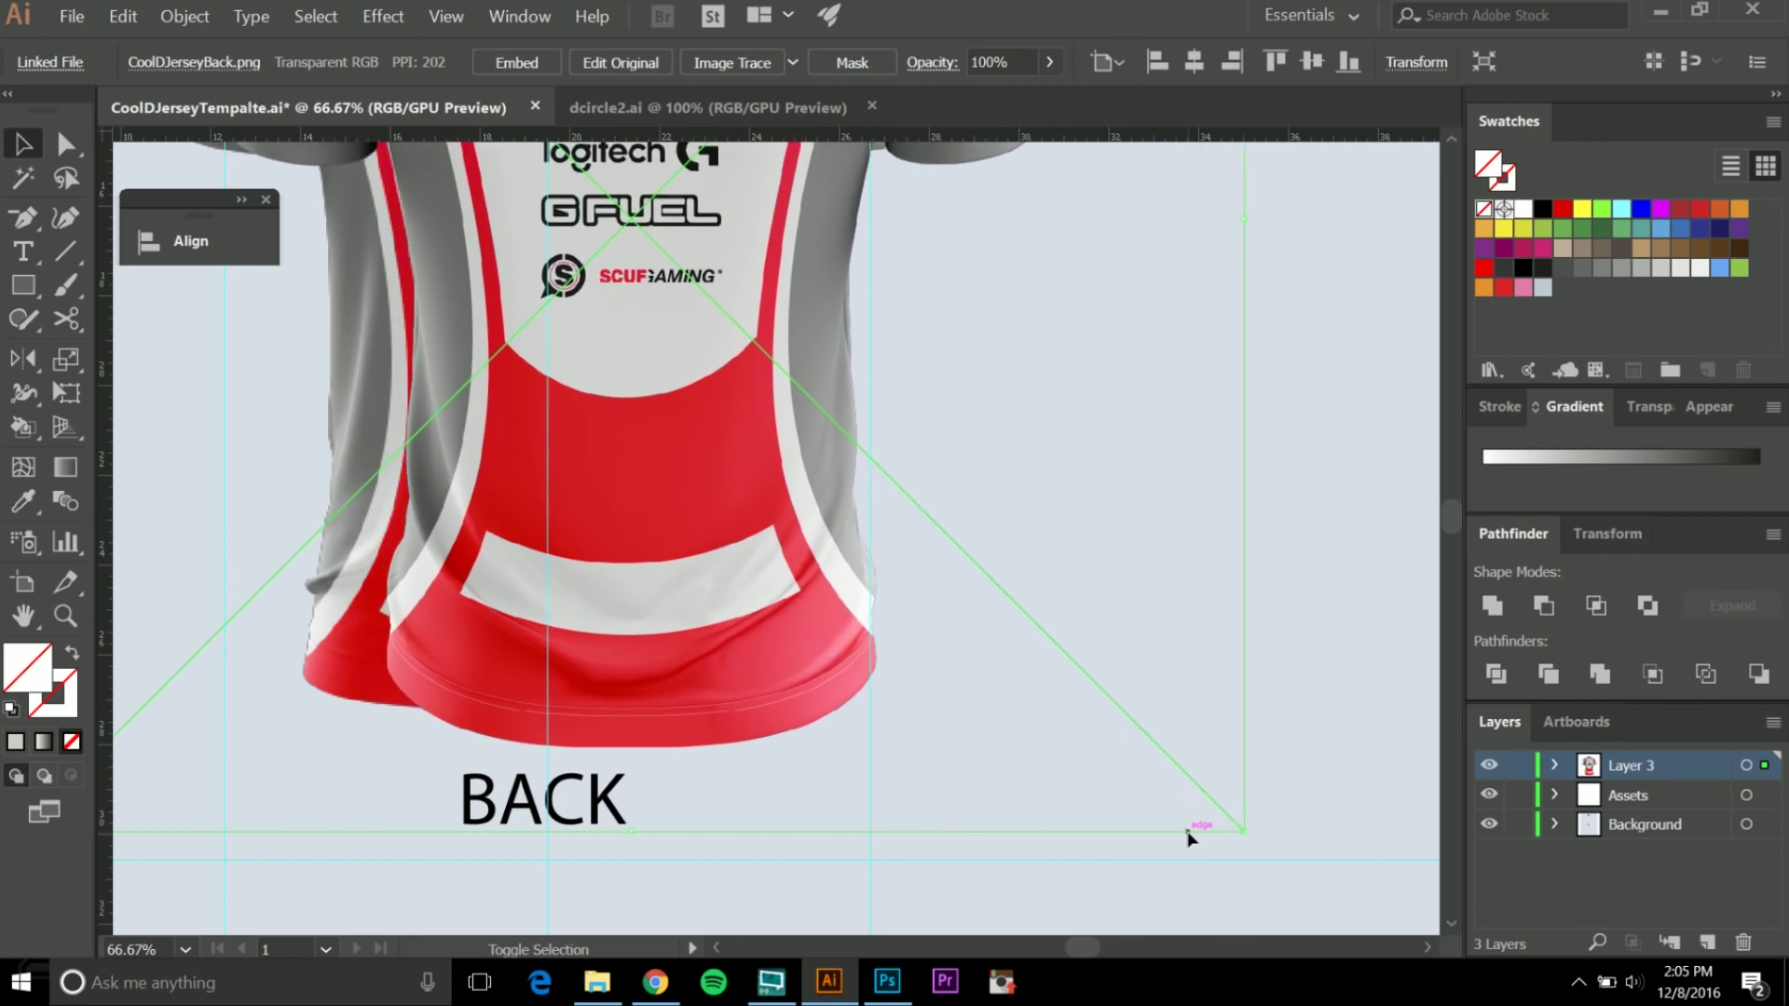
Scale the back jersey up a little more from its lower-left corner and nudge it back left over the front jersey.
drag(937, 579, 1179, 473)
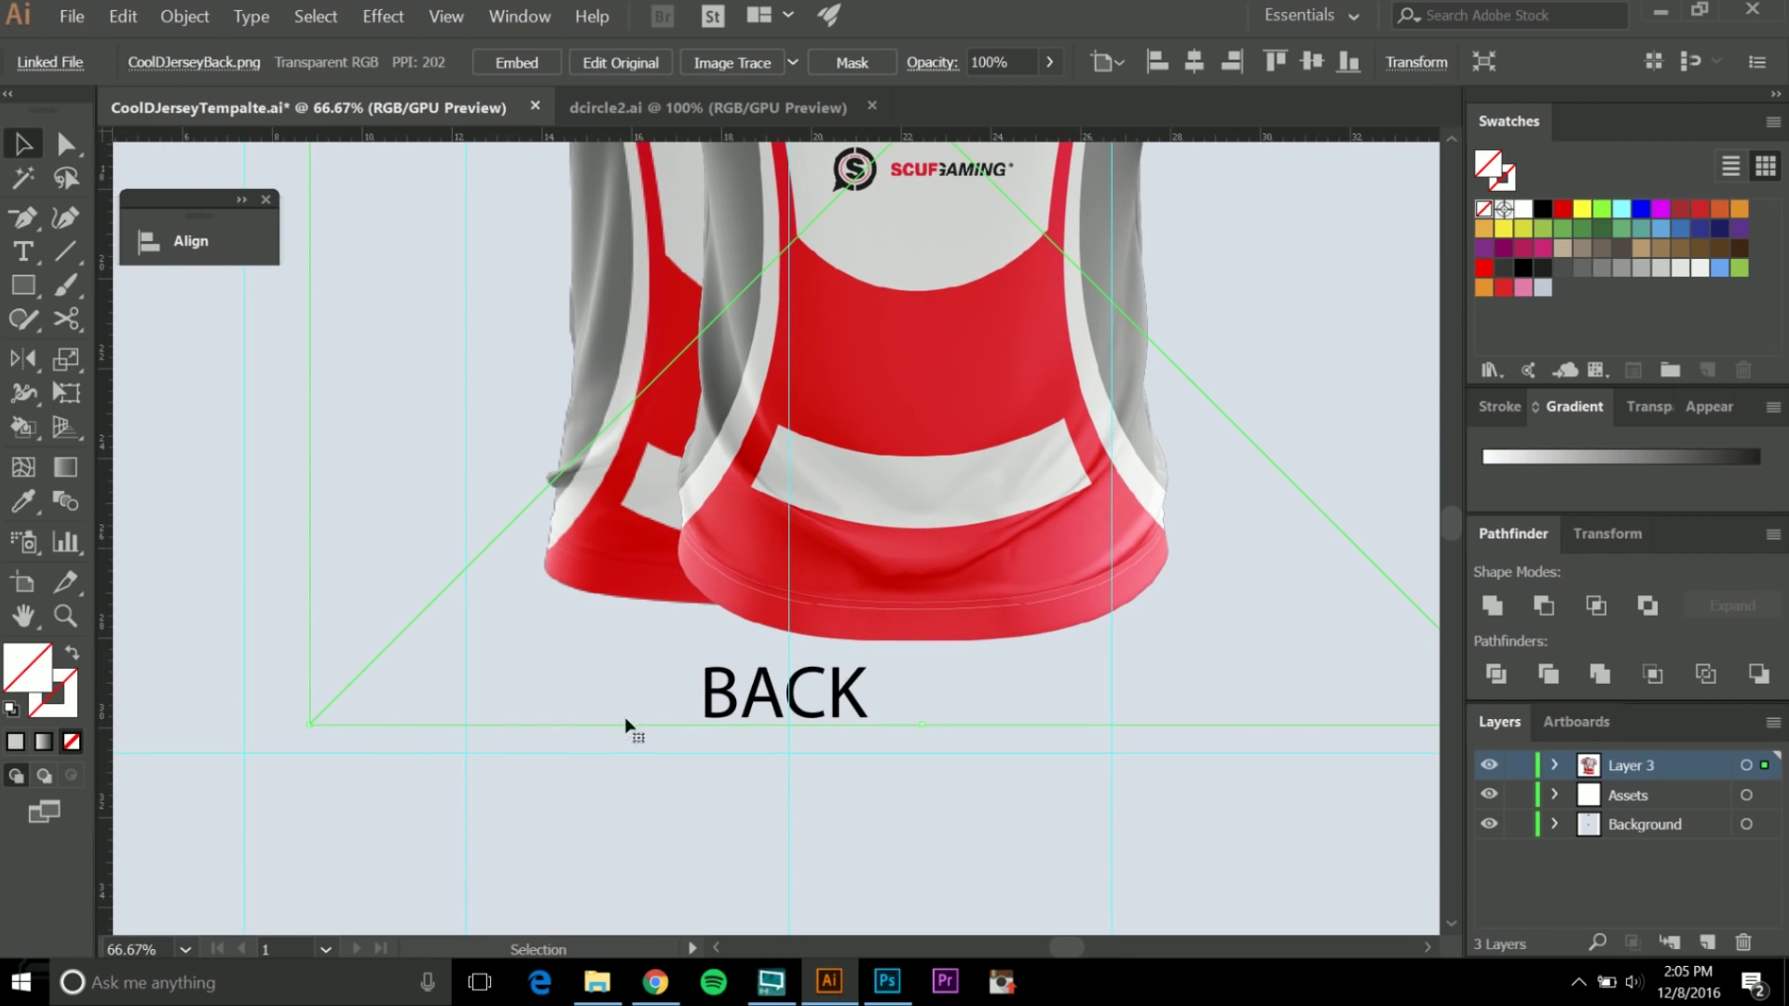
drag(309, 726, 264, 764)
key(shift+Left)
key(shift+Left)
key(shift+Left)
key(shift+Left)
key(shift+Left)
key(shift+Left)
Lower the back jersey image's opacity to 40% so the front jersey shows through.
click(1649, 406)
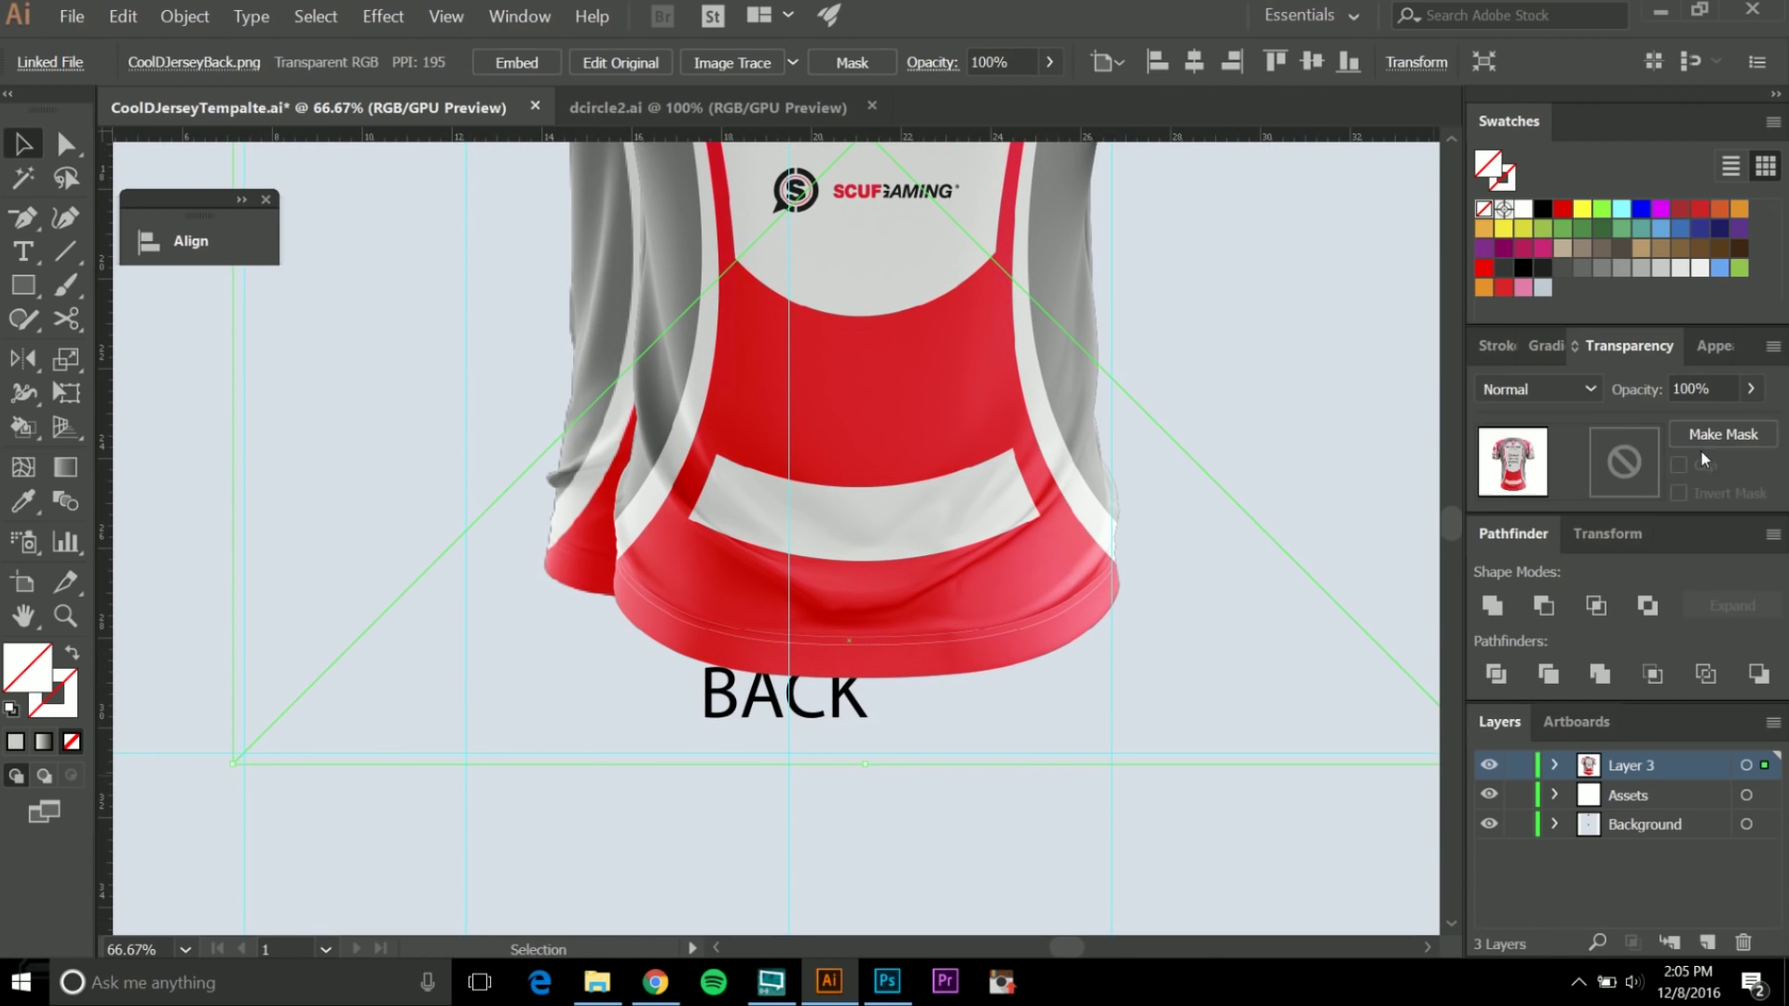
click(1752, 388)
drag(1698, 427, 1684, 425)
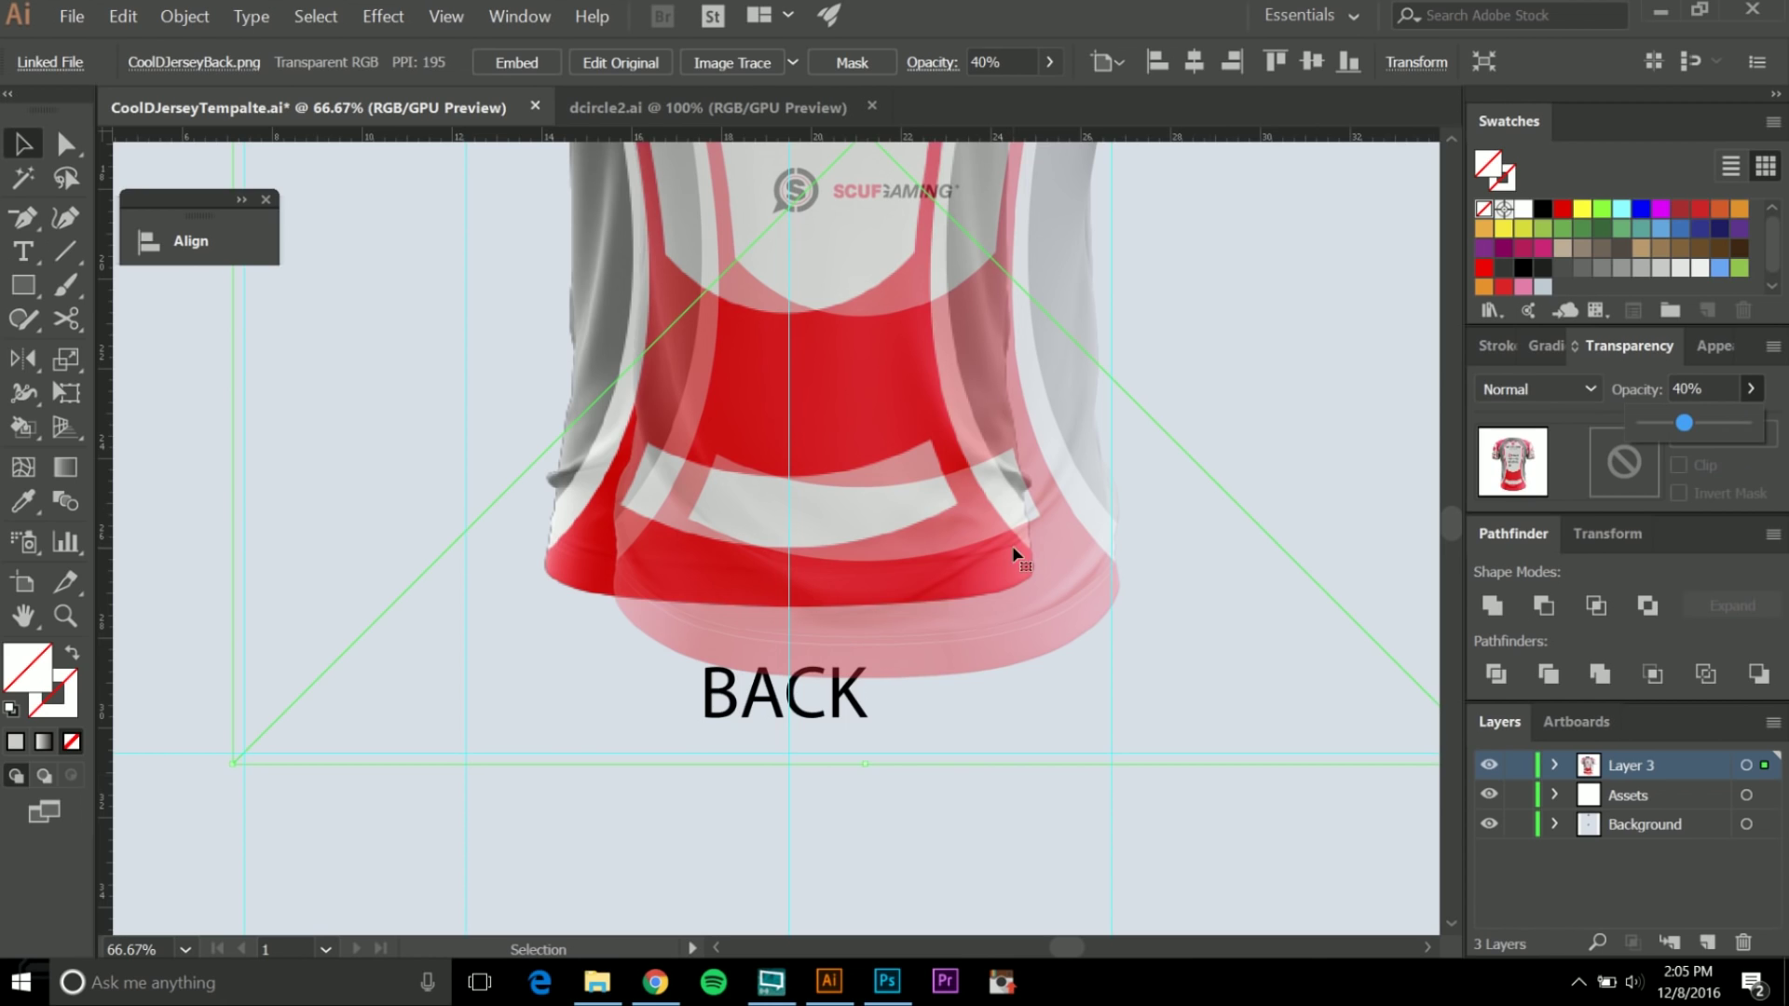
click(16, 169)
click(16, 170)
click(23, 149)
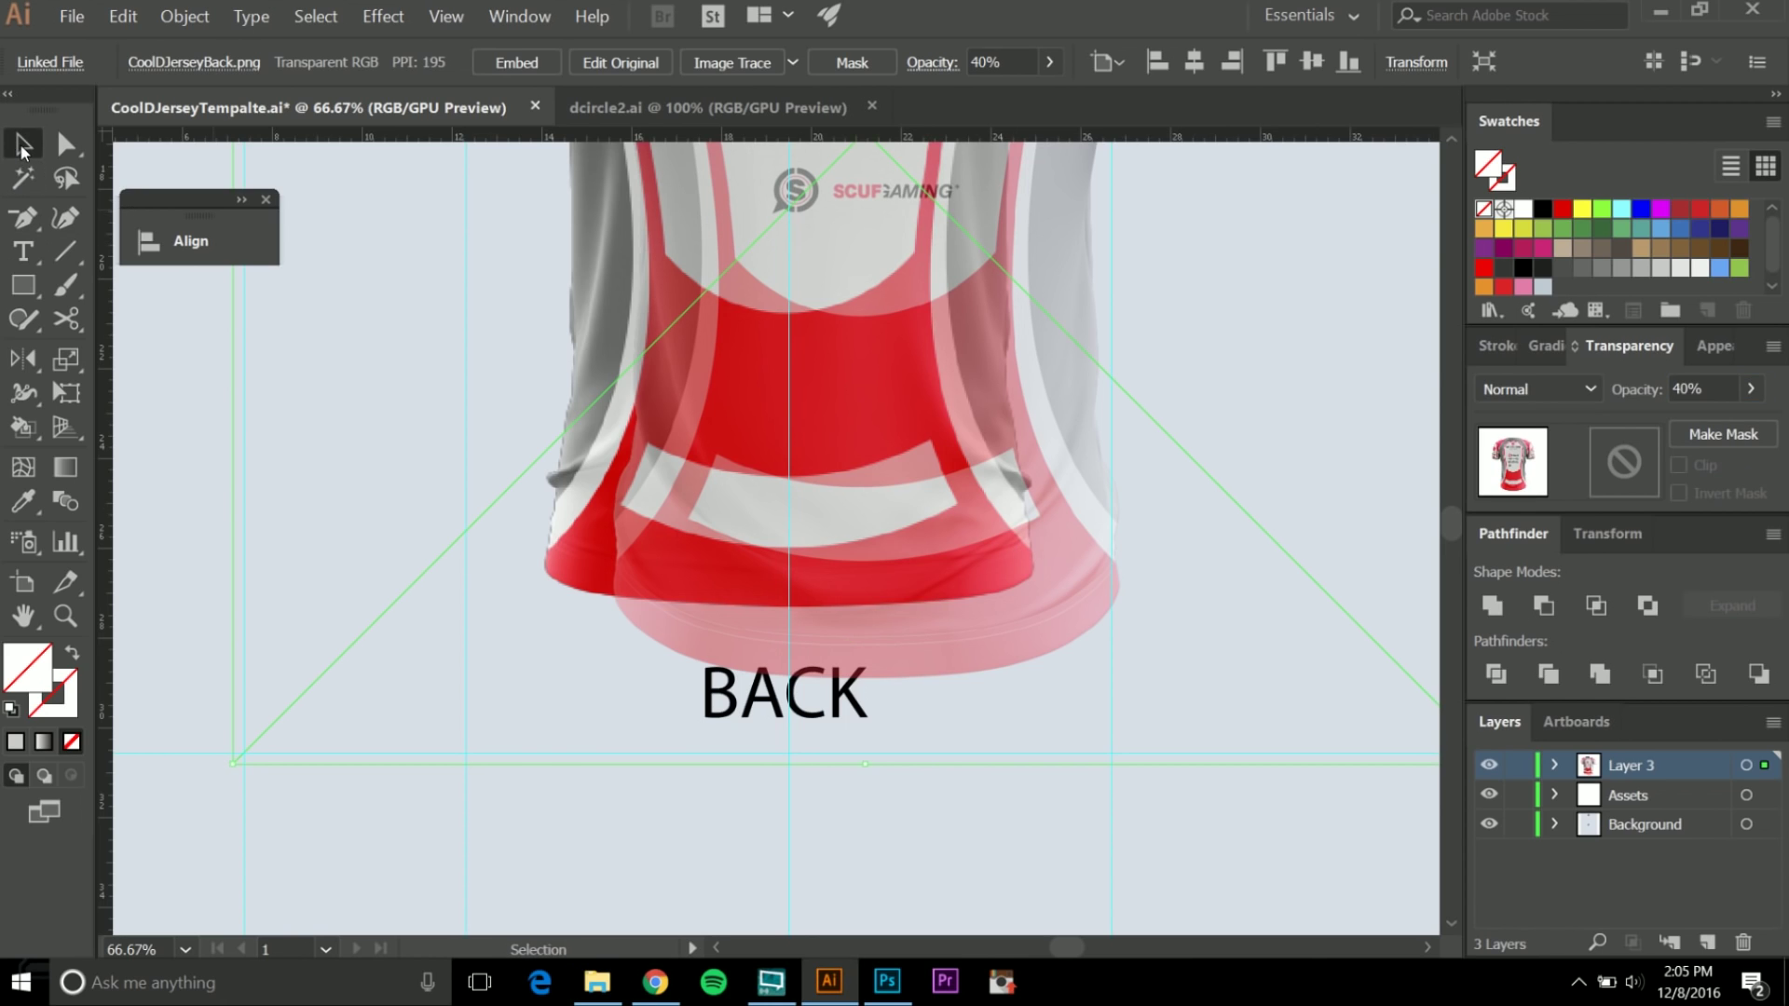
Nudge the translucent back jersey directly over the front jersey and scale it down slightly so its frame ends on the horizontal guide.
key(shift+Right)
key(shift+Right)
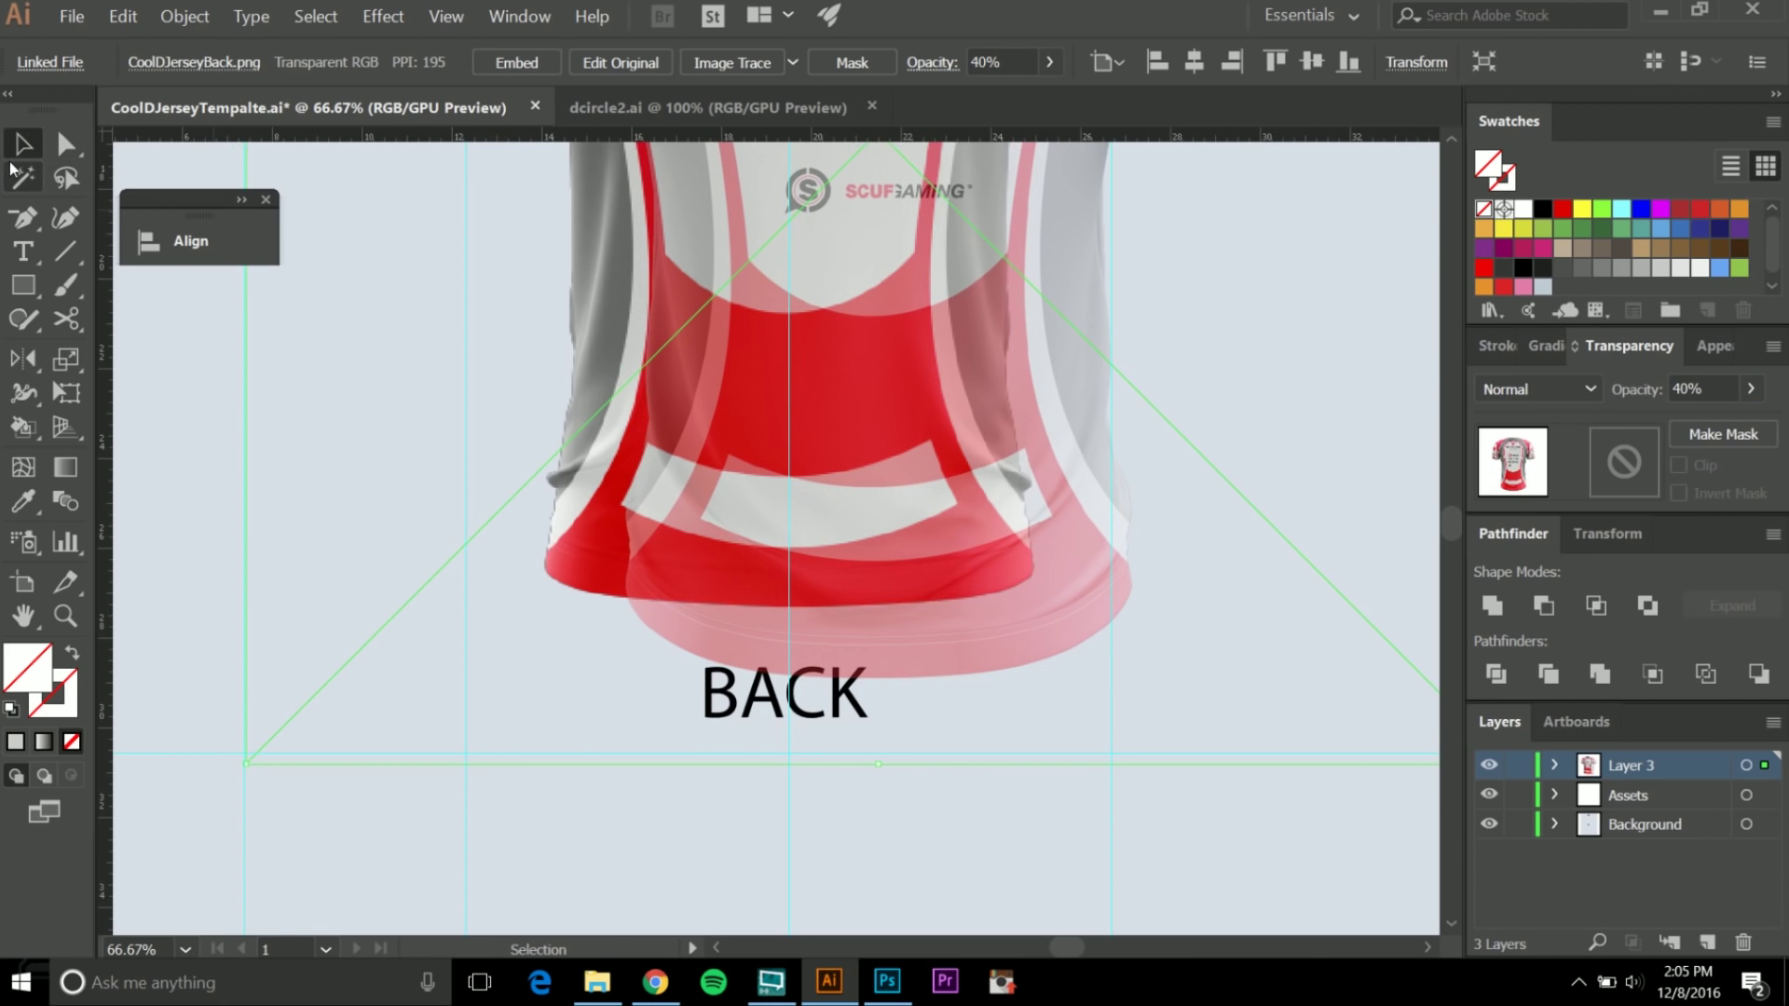
drag(714, 504, 747, 525)
key(shift+Left)
key(shift+Left)
key(shift+Left)
key(shift+Left)
key(shift+Left)
key(shift+Left)
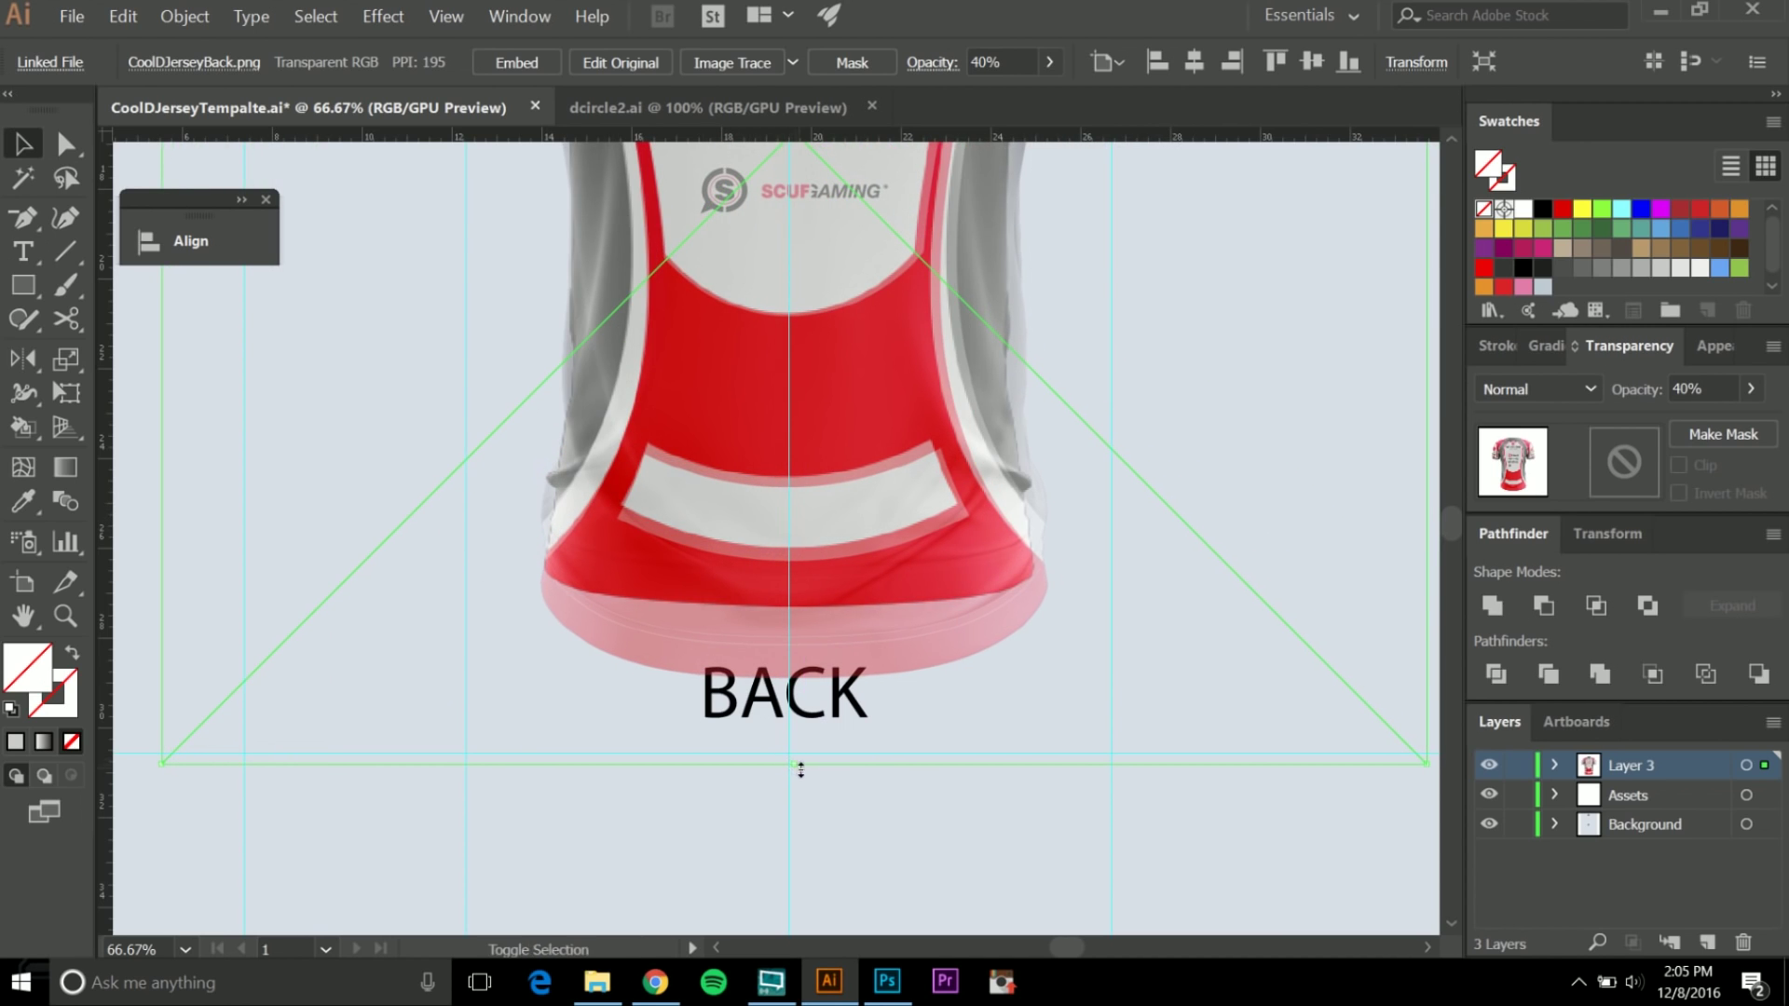
mouse_move(794, 763)
mouse_down()
mouse_move(799, 743)
mouse_move(794, 758)
mouse_up()
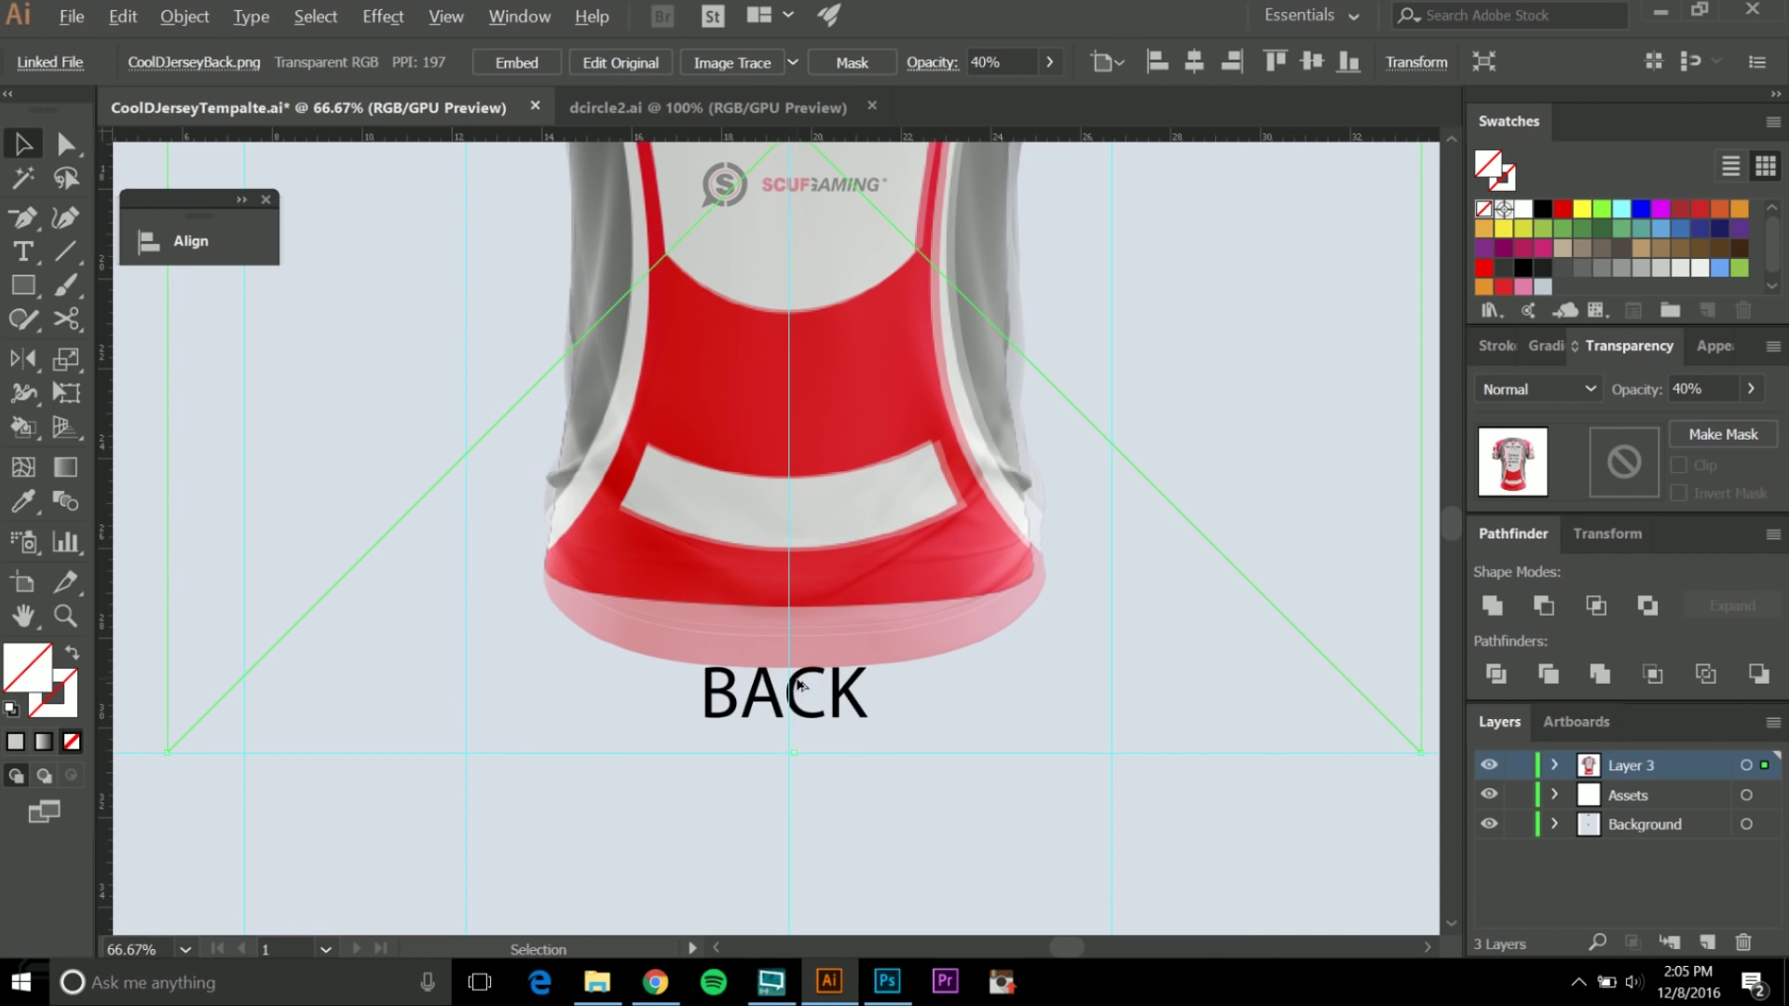
Restore the back jersey image's opacity to 100% and deselect it.
scroll(801, 686, down, 4)
scroll(808, 687, up, 1)
drag(918, 630, 842, 380)
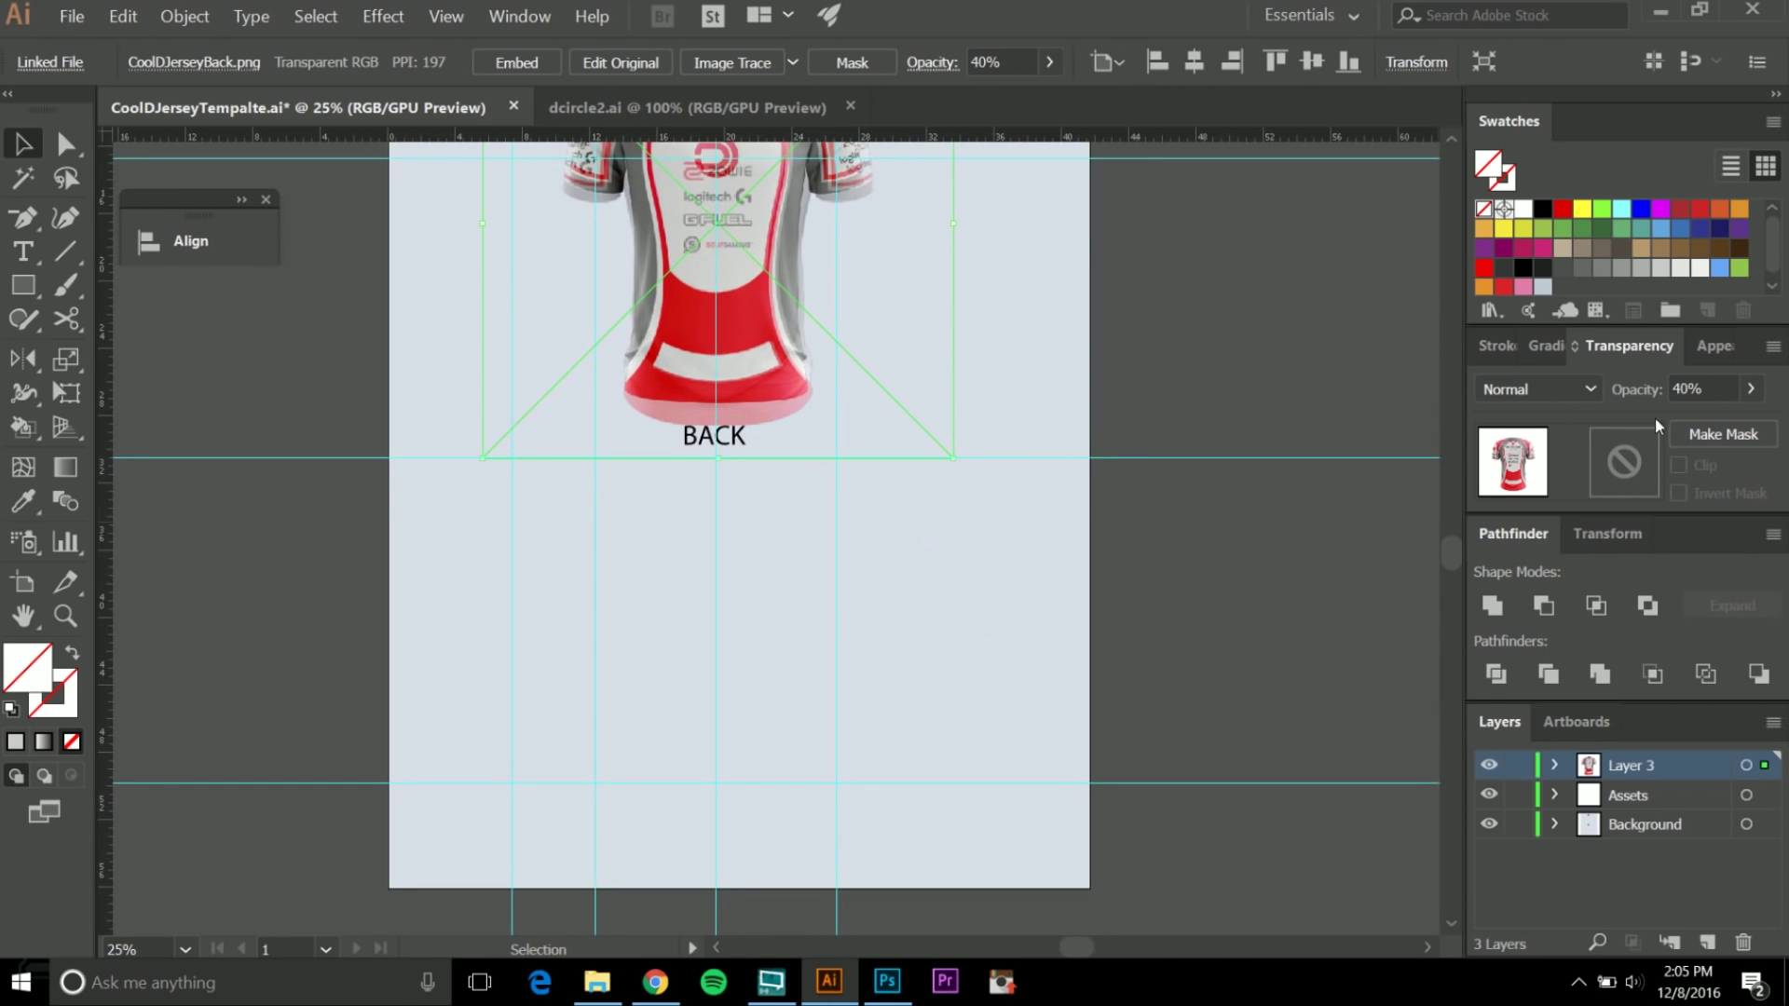
click(1752, 389)
click(1745, 424)
click(1190, 575)
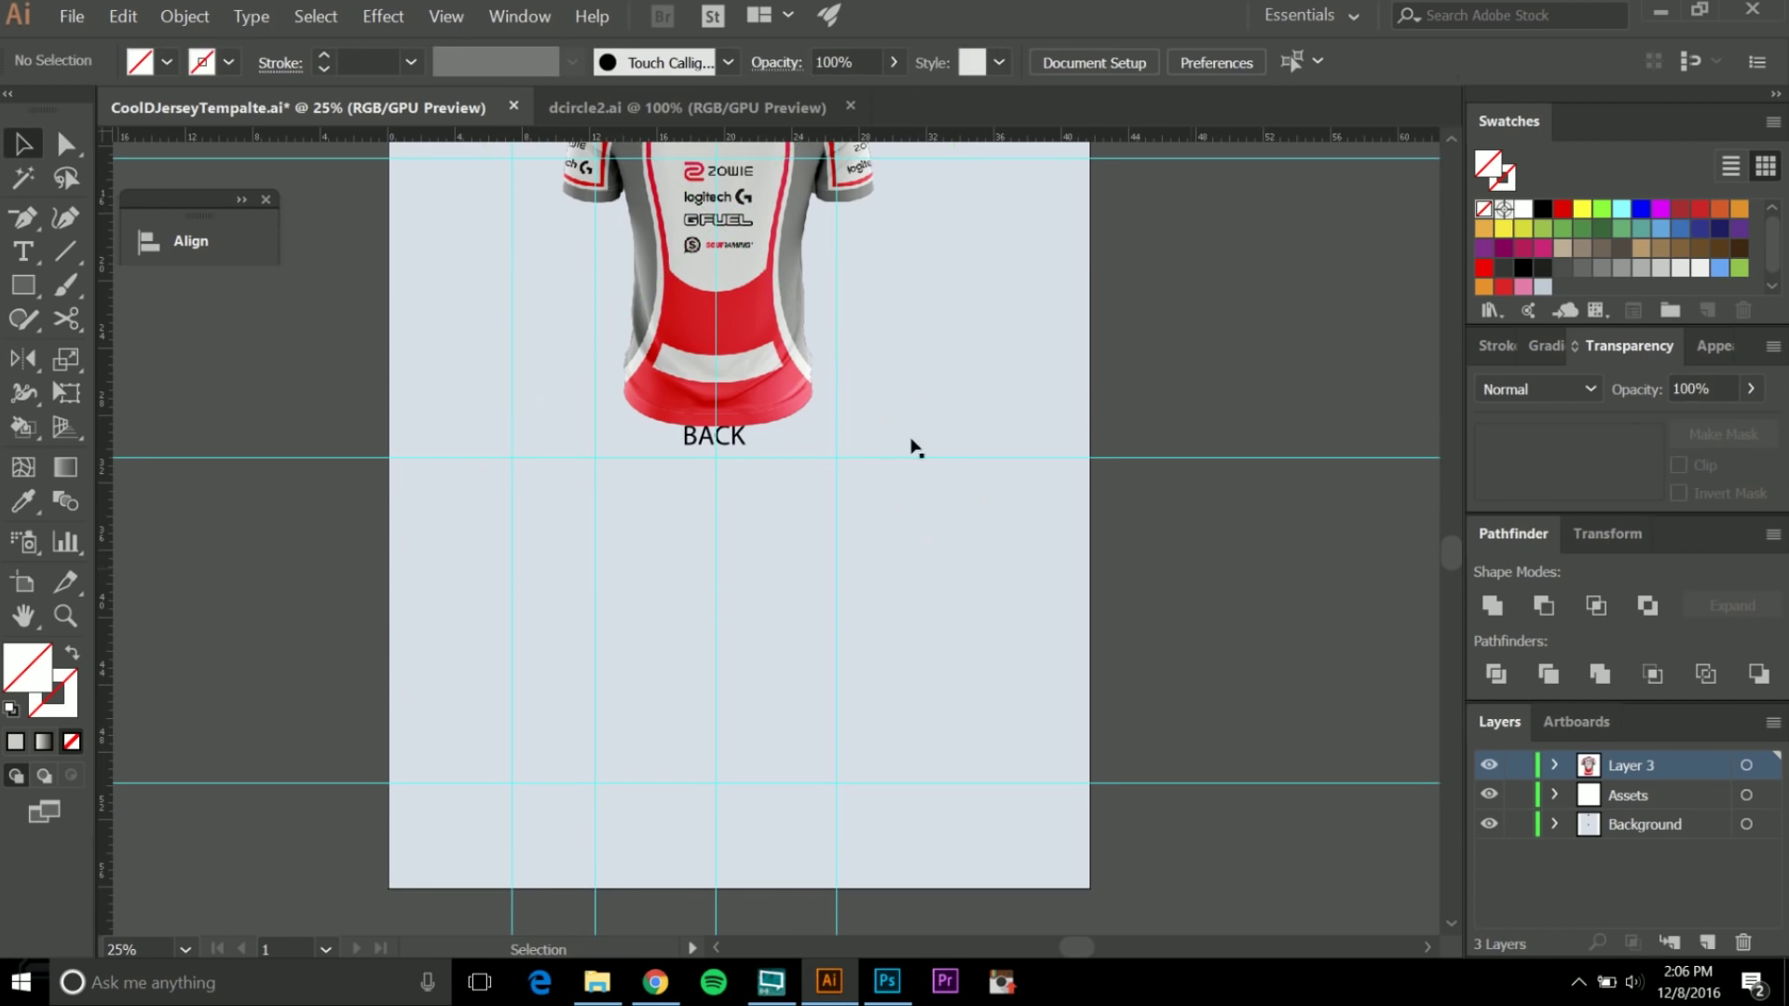
Move the back jersey straight down below the BACK label, nudge it slightly lower and deselect it.
drag(766, 330, 786, 706)
drag(780, 592, 781, 641)
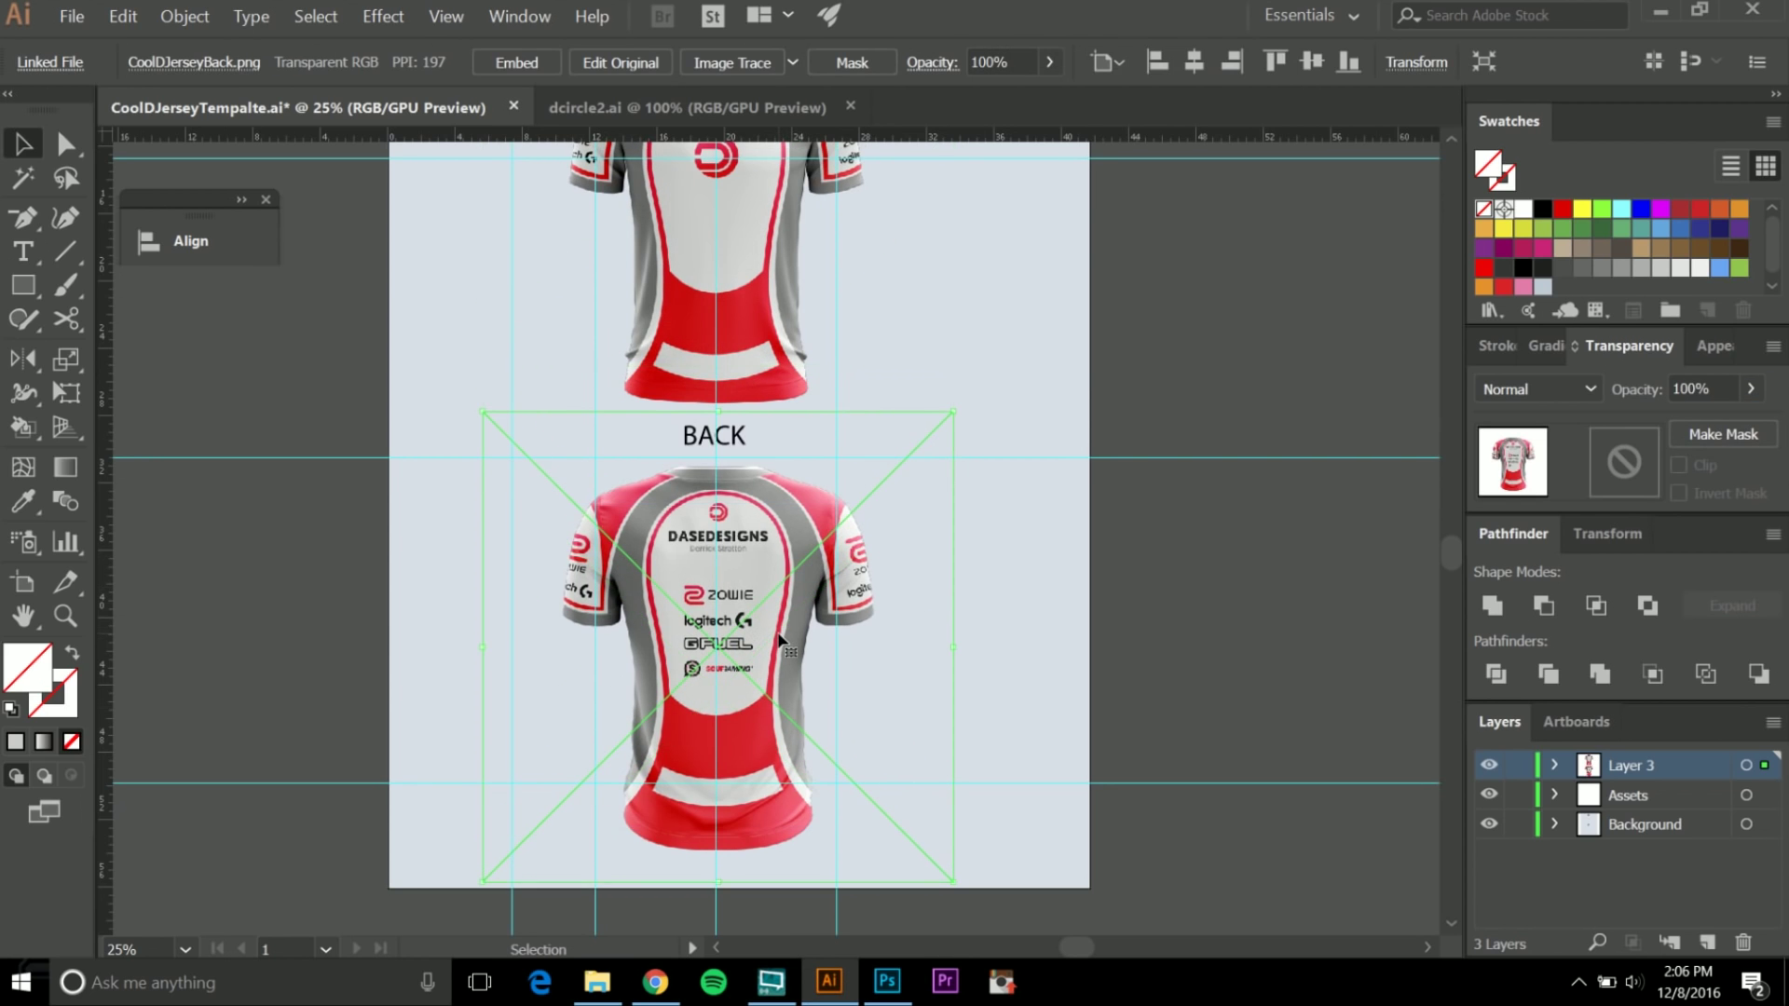
key(shift+Down)
key(shift+Down)
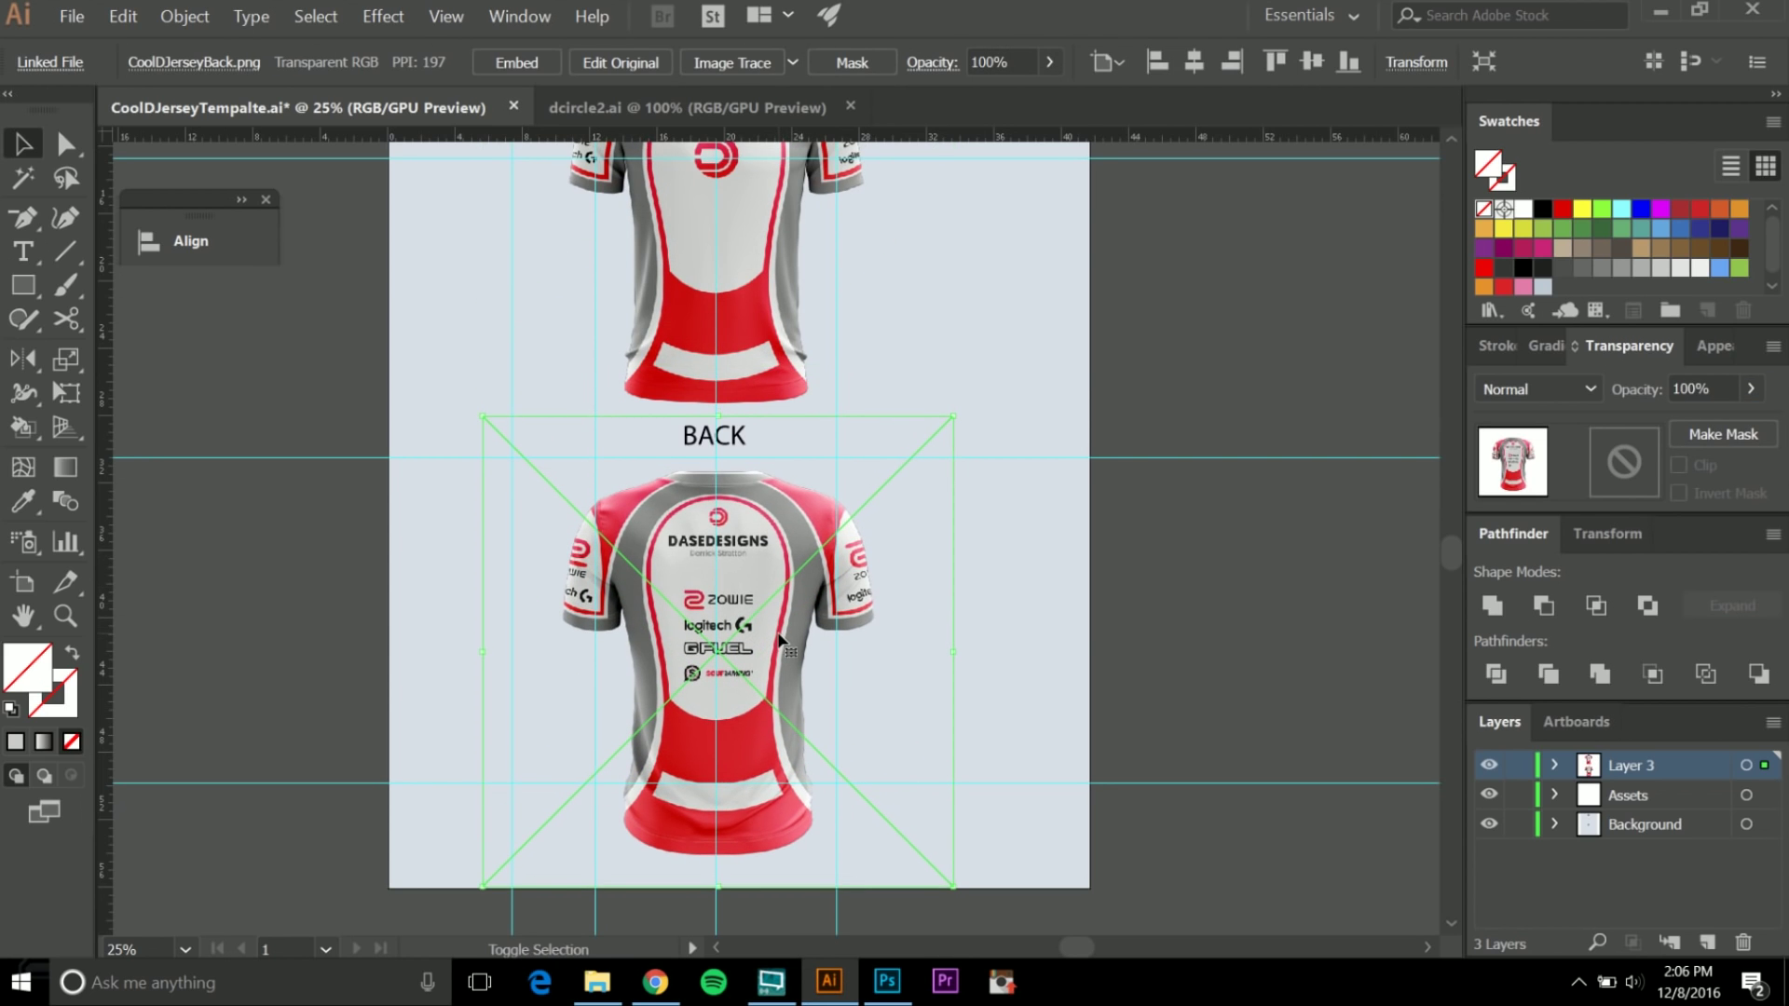
click(1181, 623)
key(ctrl+minus)
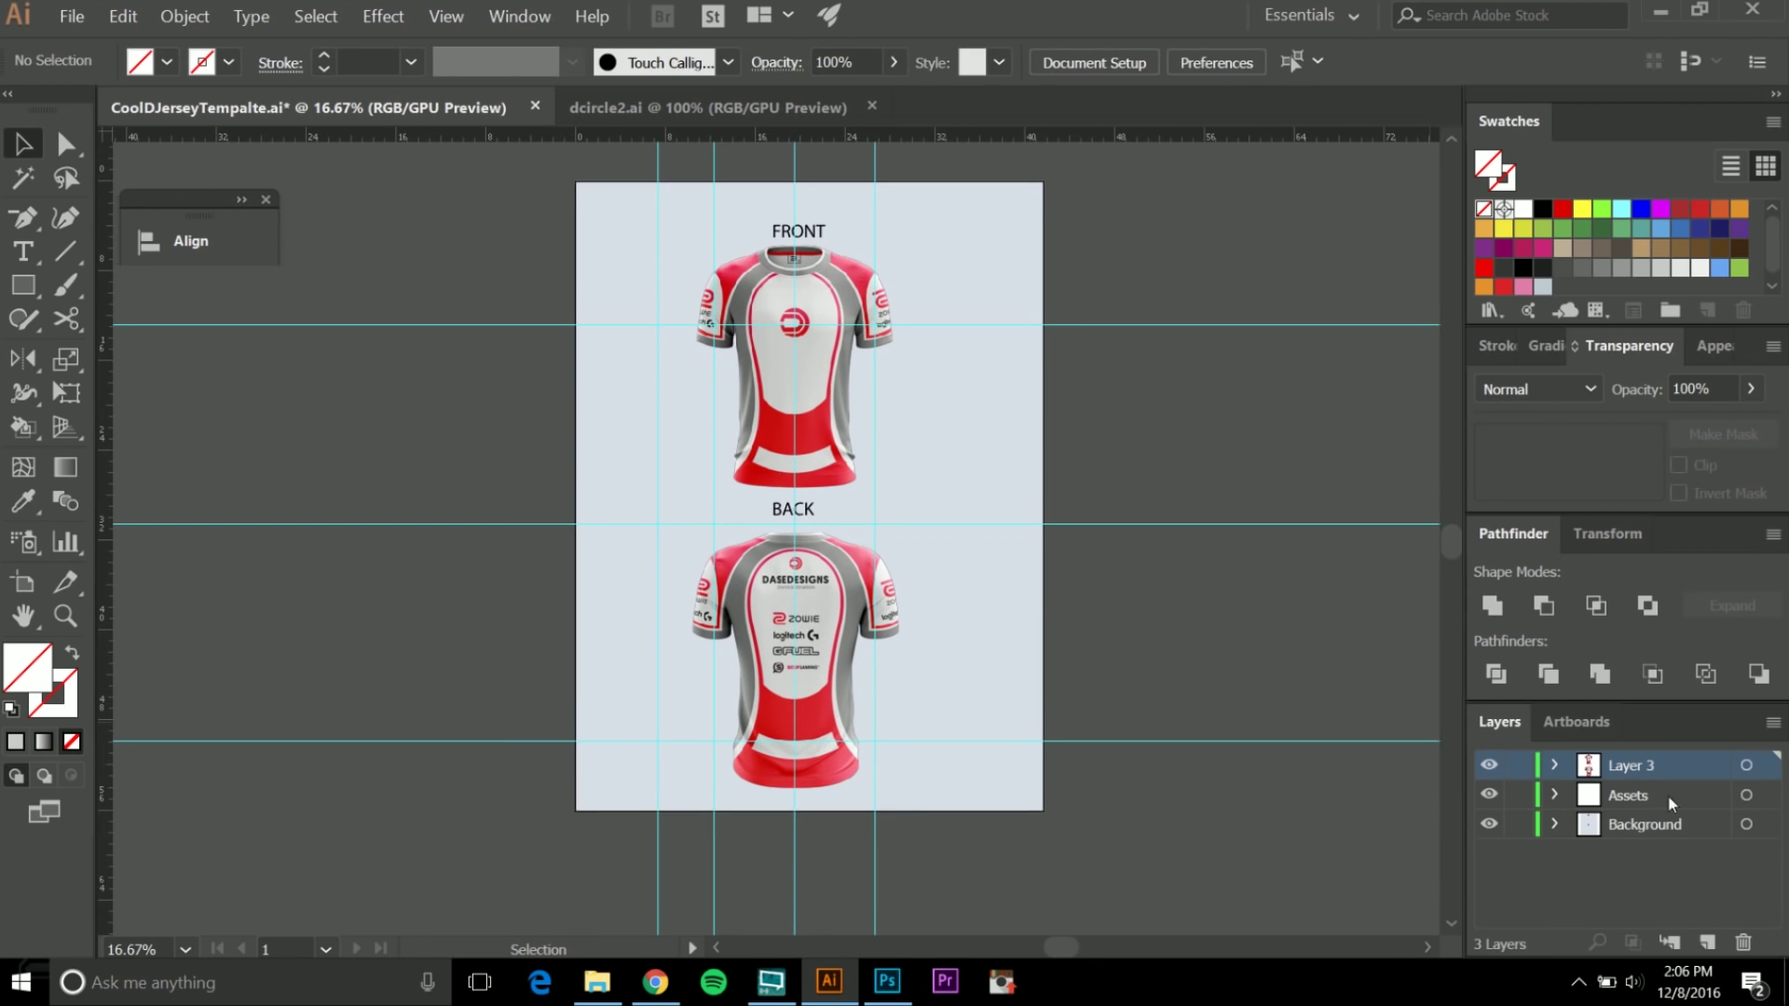
Select both the front and back jersey images, reduce their opacity to 21% and deselect them.
click(1520, 768)
click(813, 615)
shift+click(813, 396)
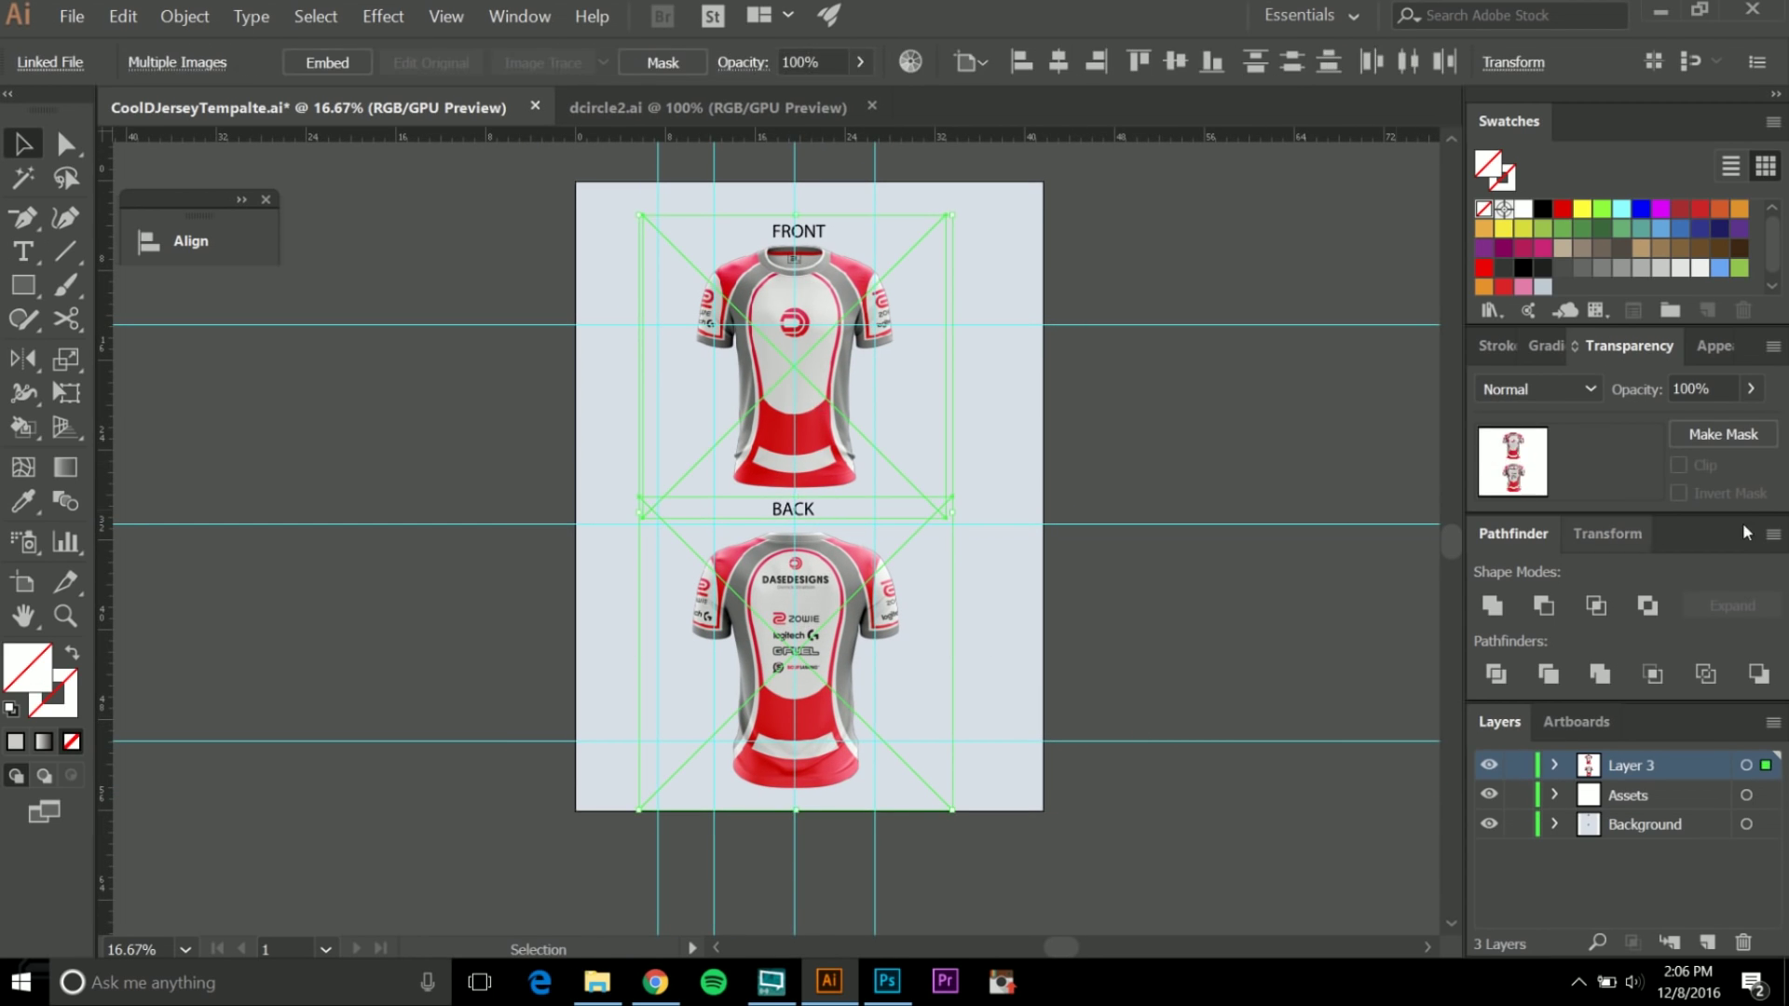
click(1752, 390)
drag(1691, 421, 1666, 425)
click(1176, 472)
click(1426, 697)
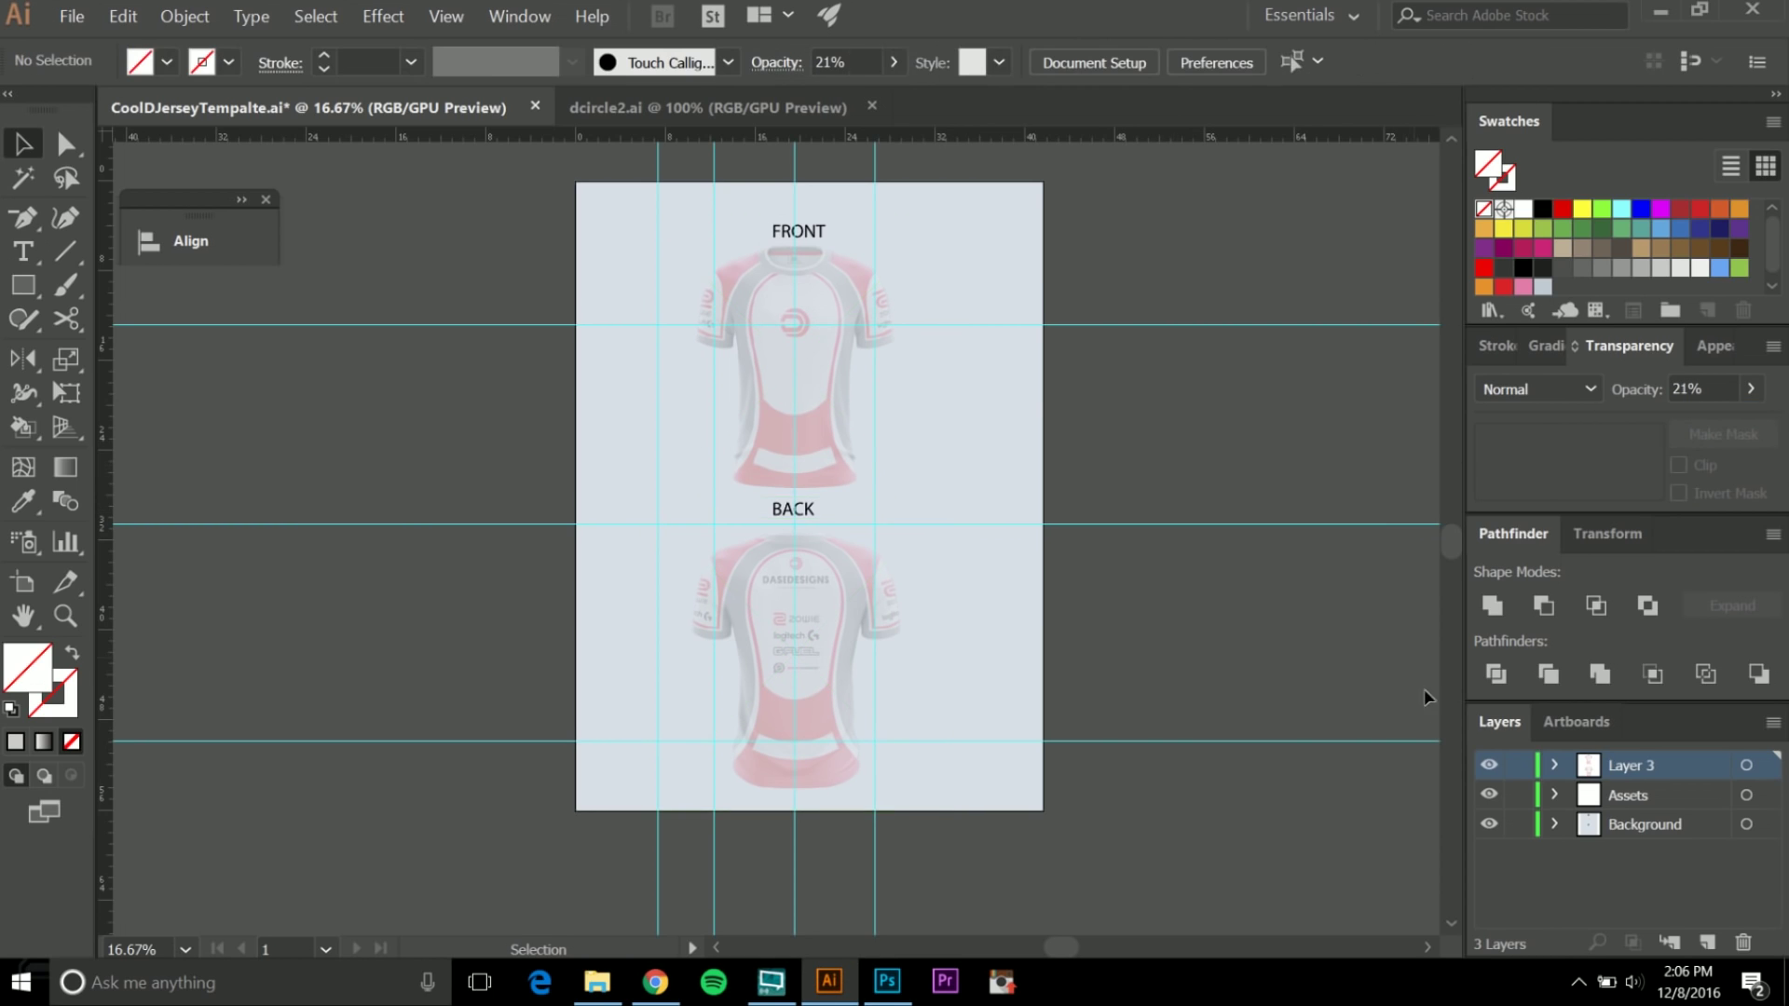
Lock Layer 3 and the Background layer, and make Assets the active layer.
scroll(1254, 636, up, 2)
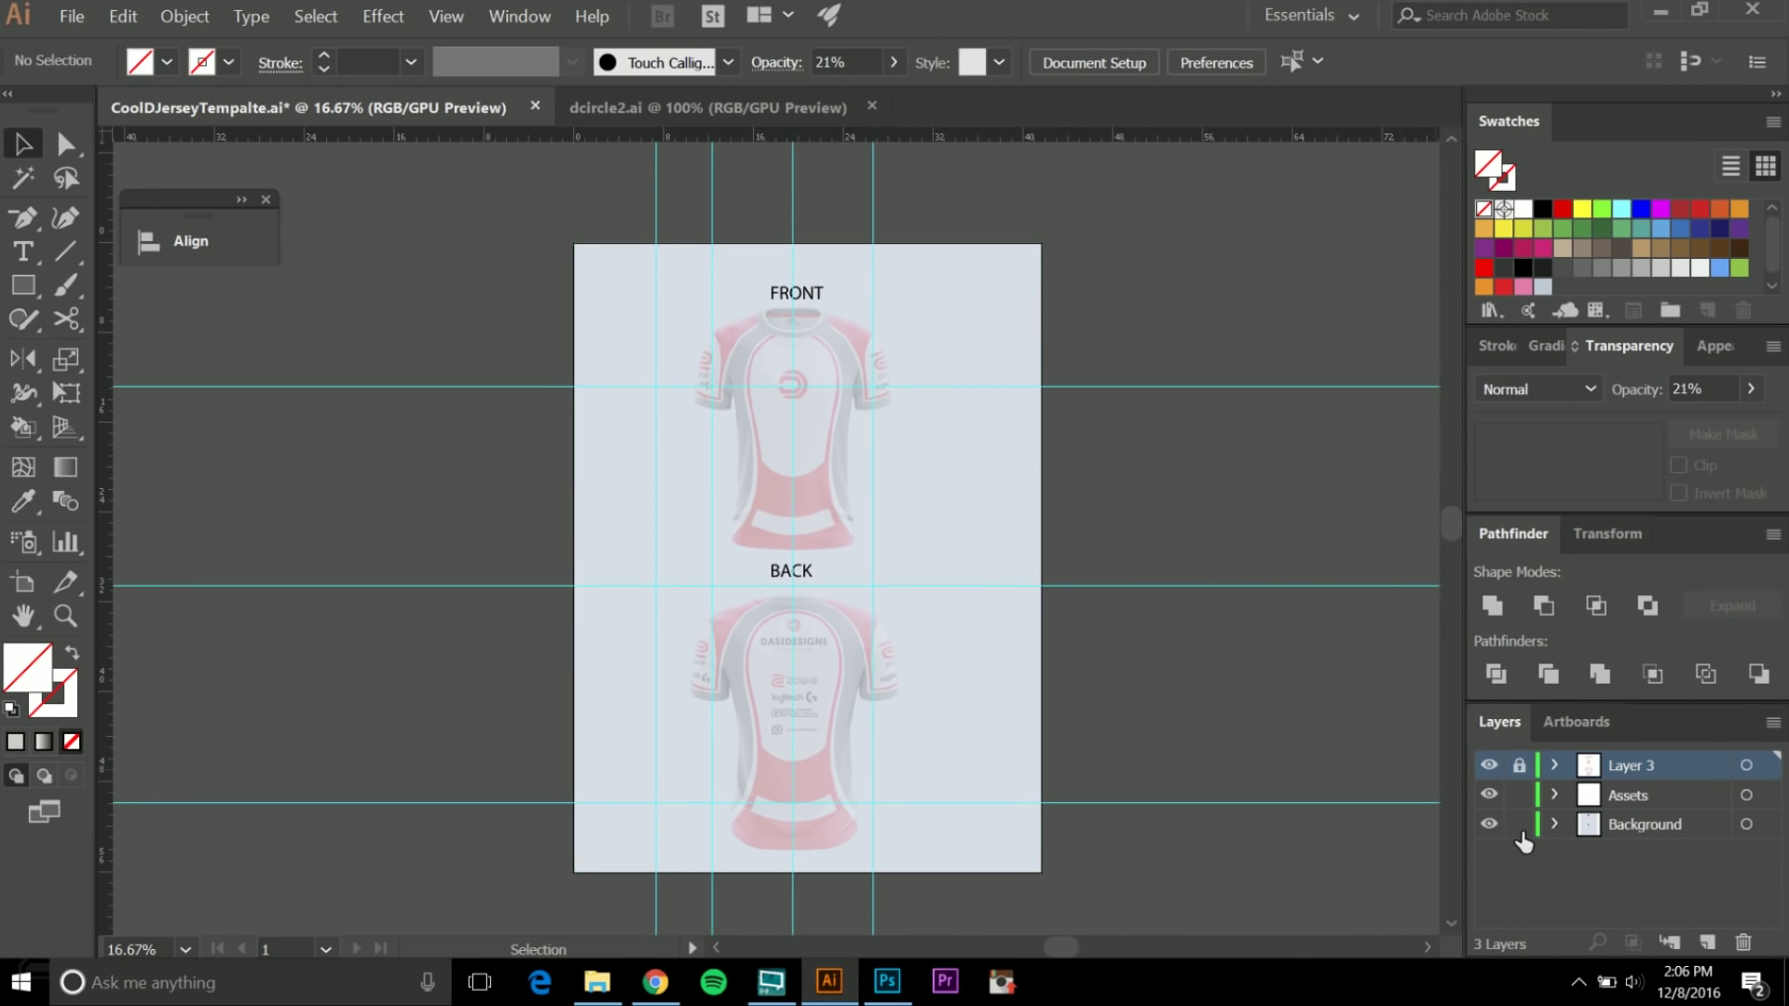
scroll(840, 418, up, 2)
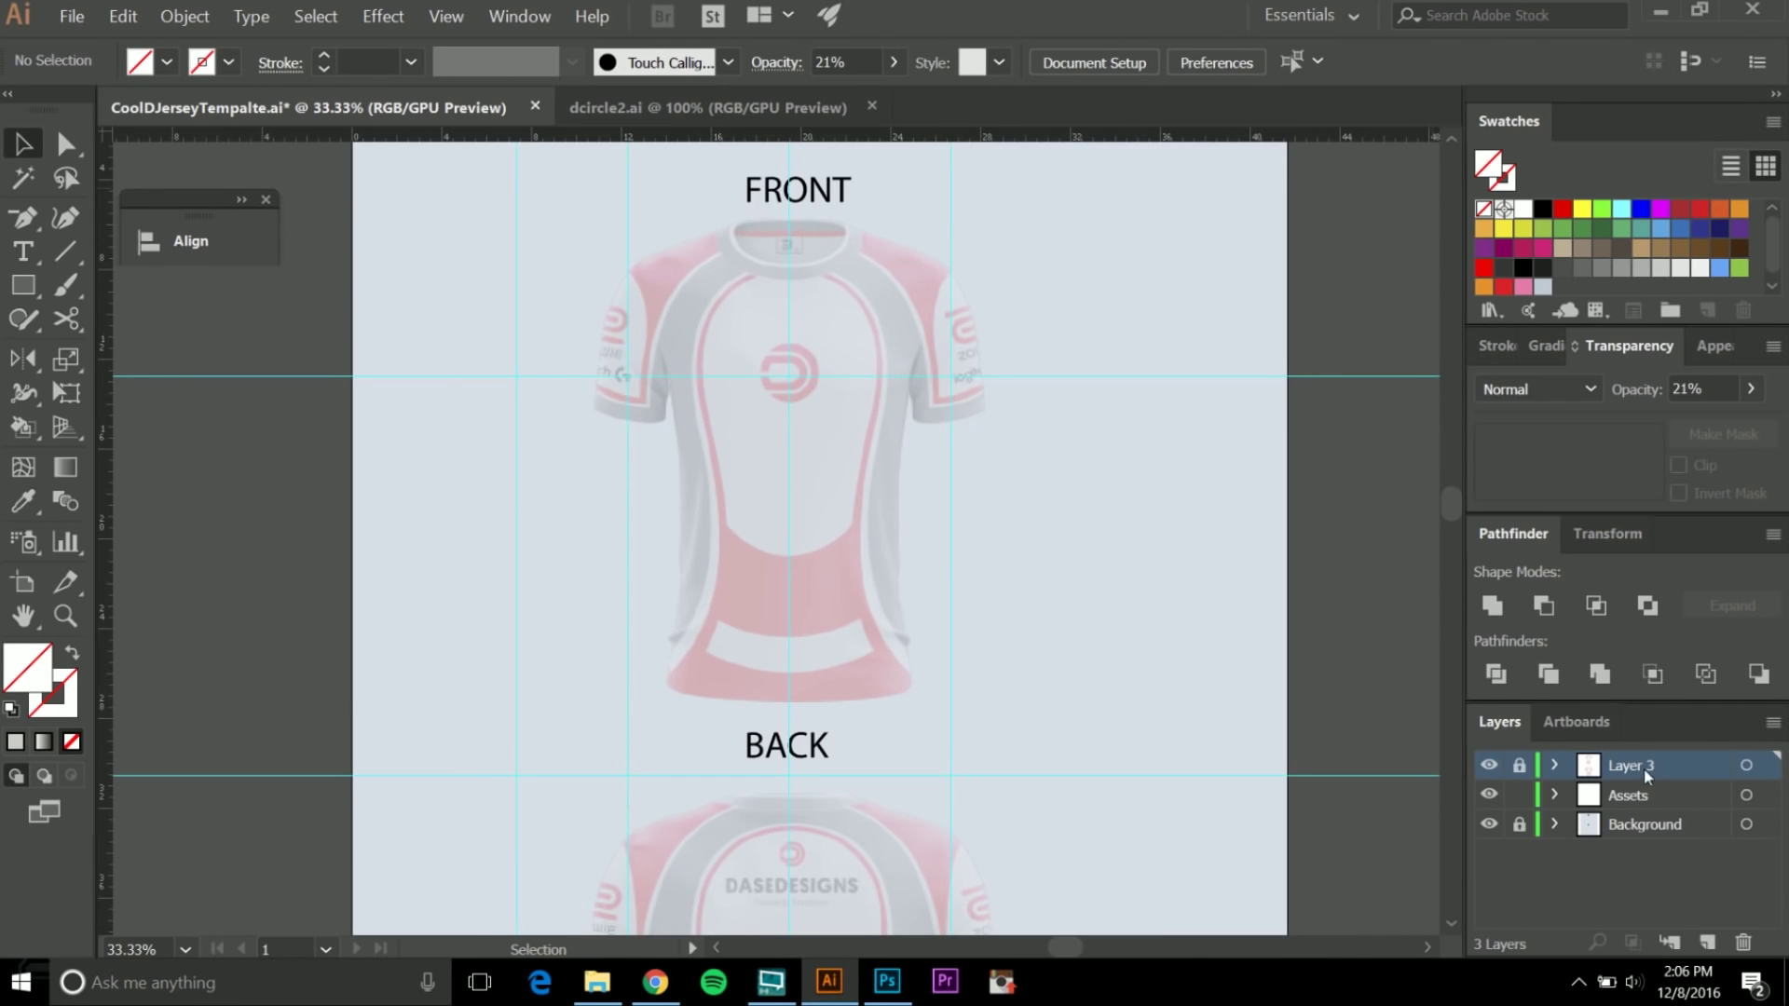
click(1640, 794)
drag(1353, 553, 1304, 611)
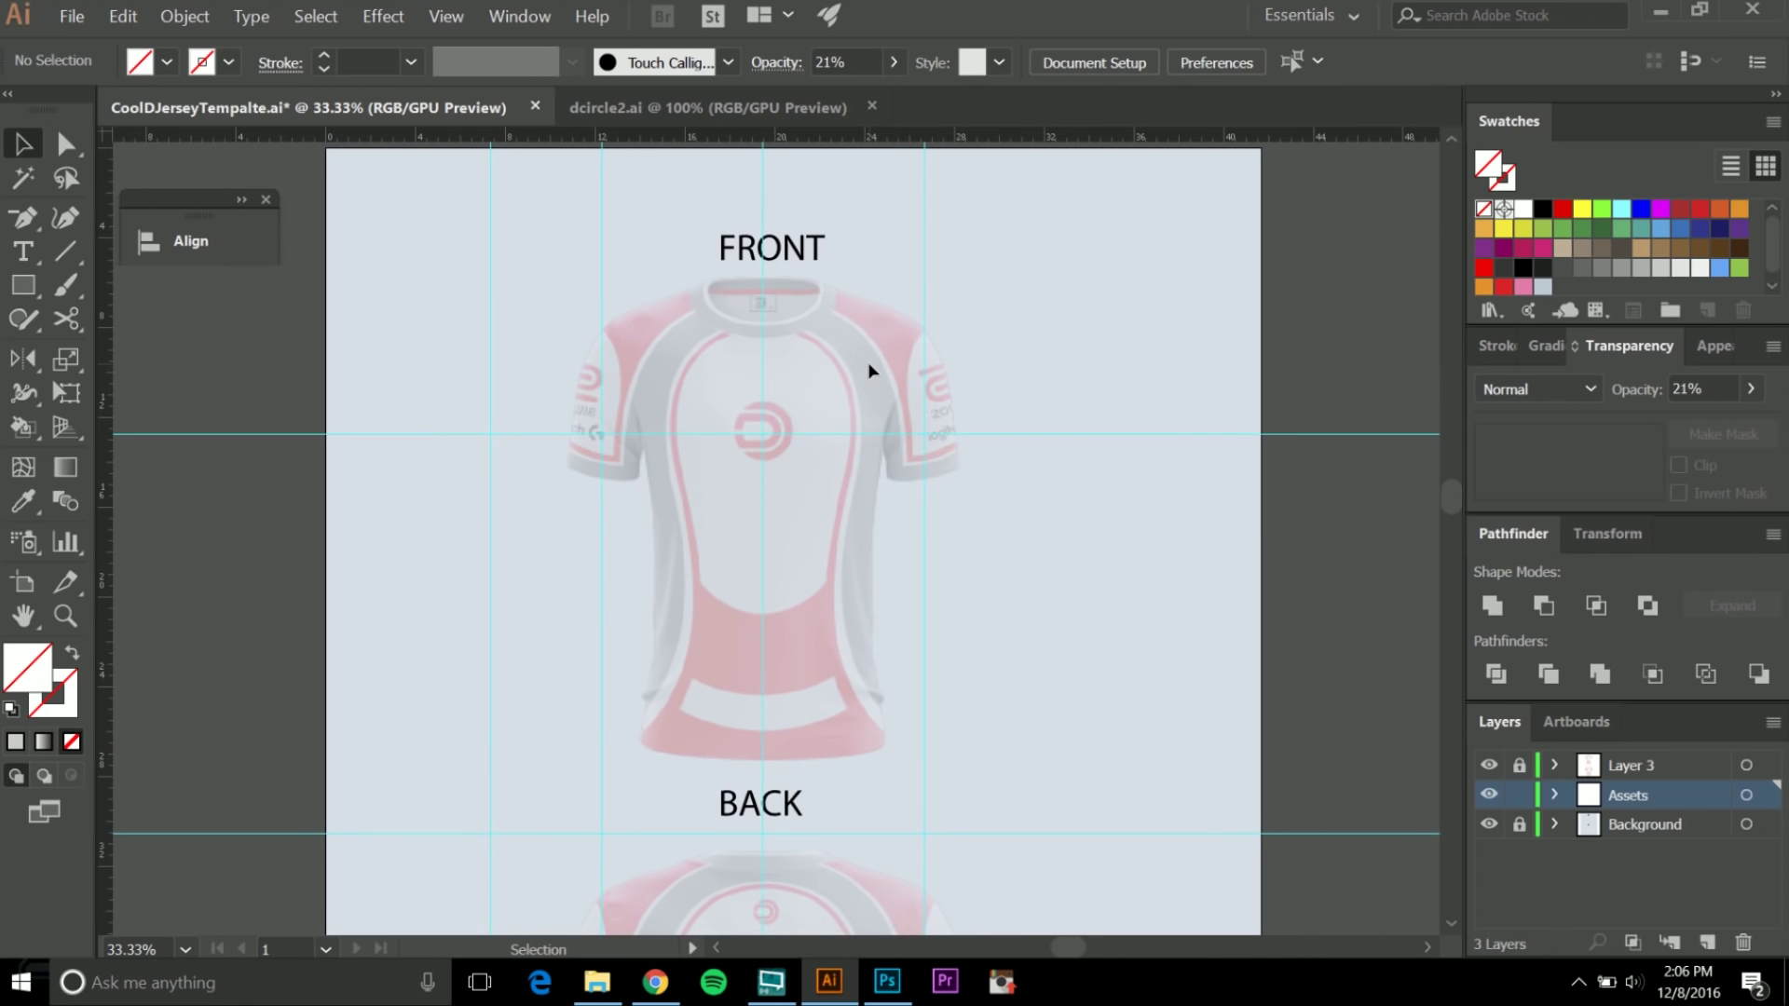
Start a Pen path on the centre guide inside the front collar and run it over the collar's left edge to the left shoulder.
key(p)
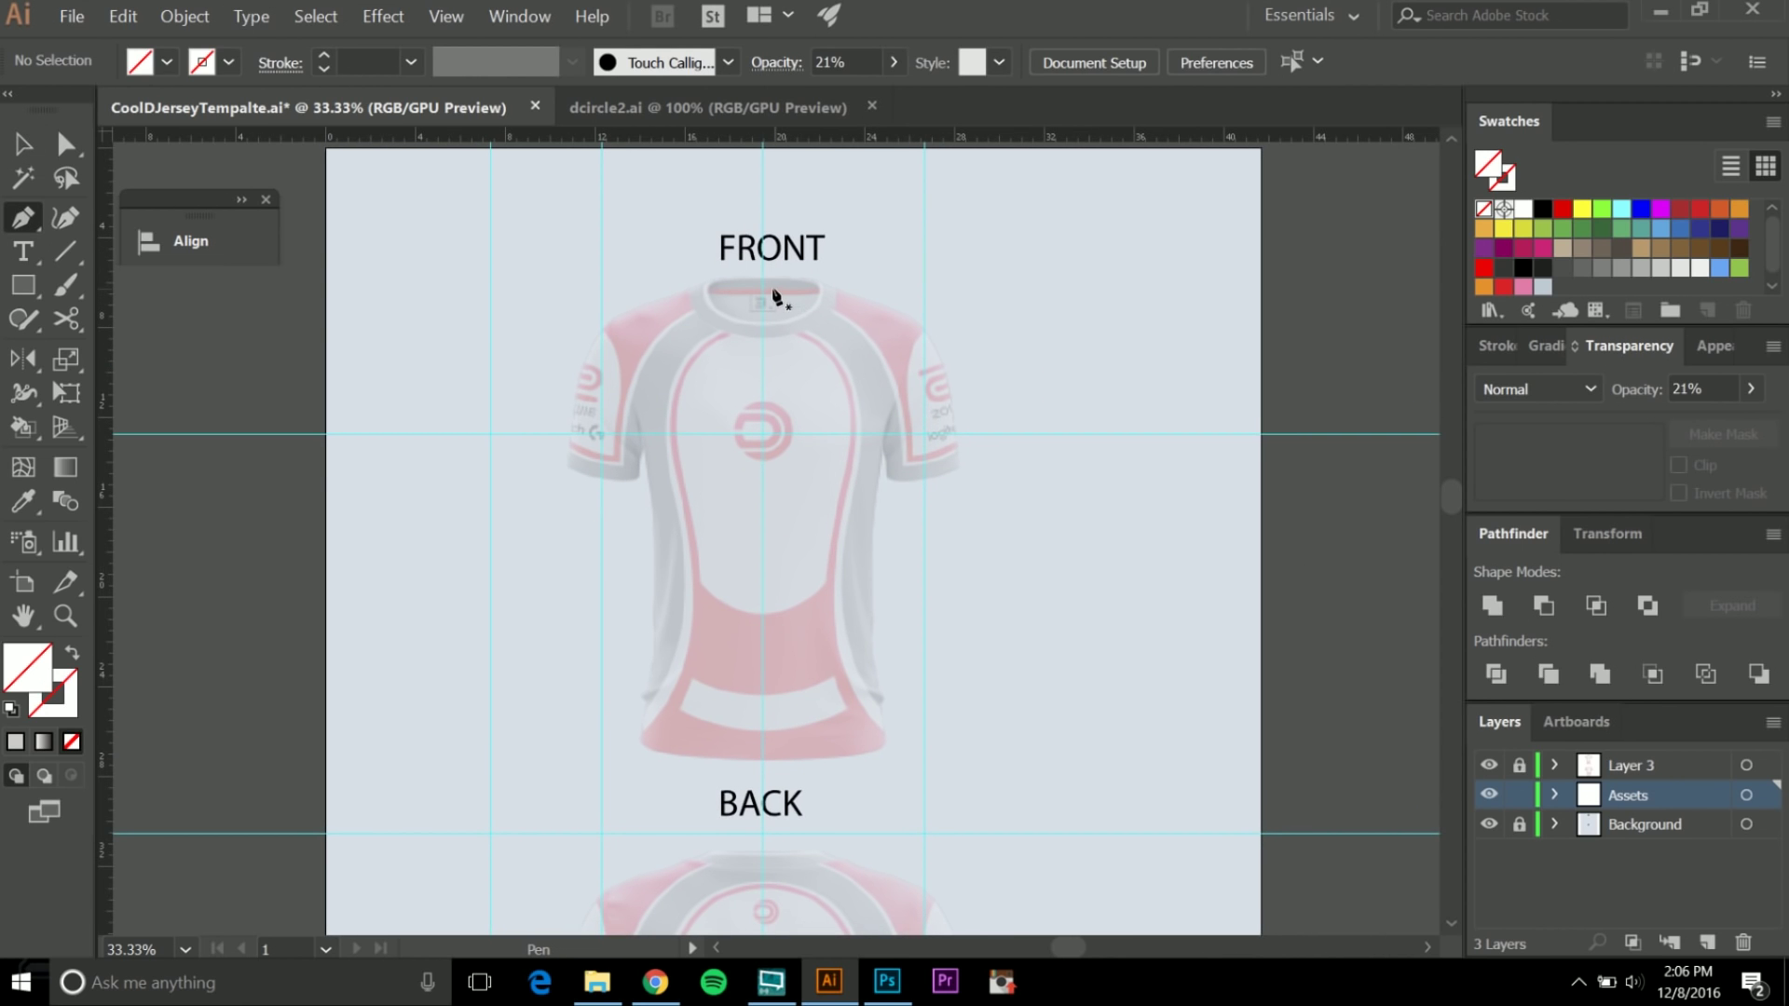
scroll(774, 296, up, 4)
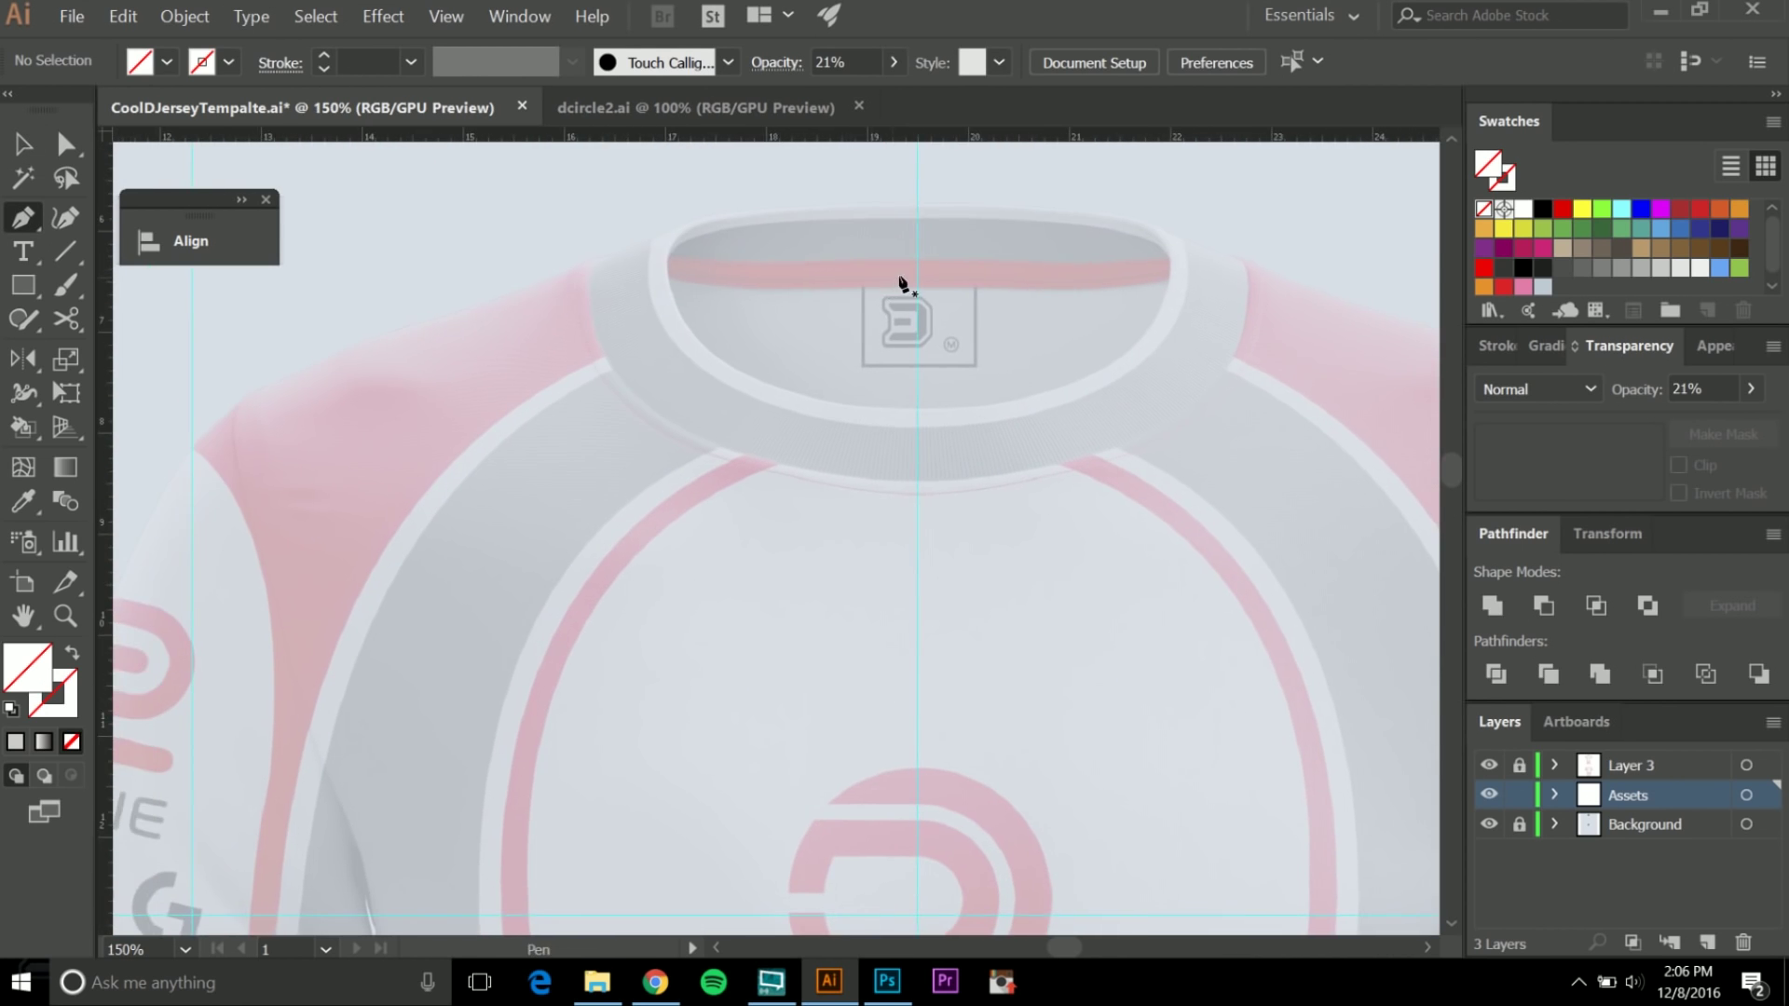
scroll(914, 279, up, 3)
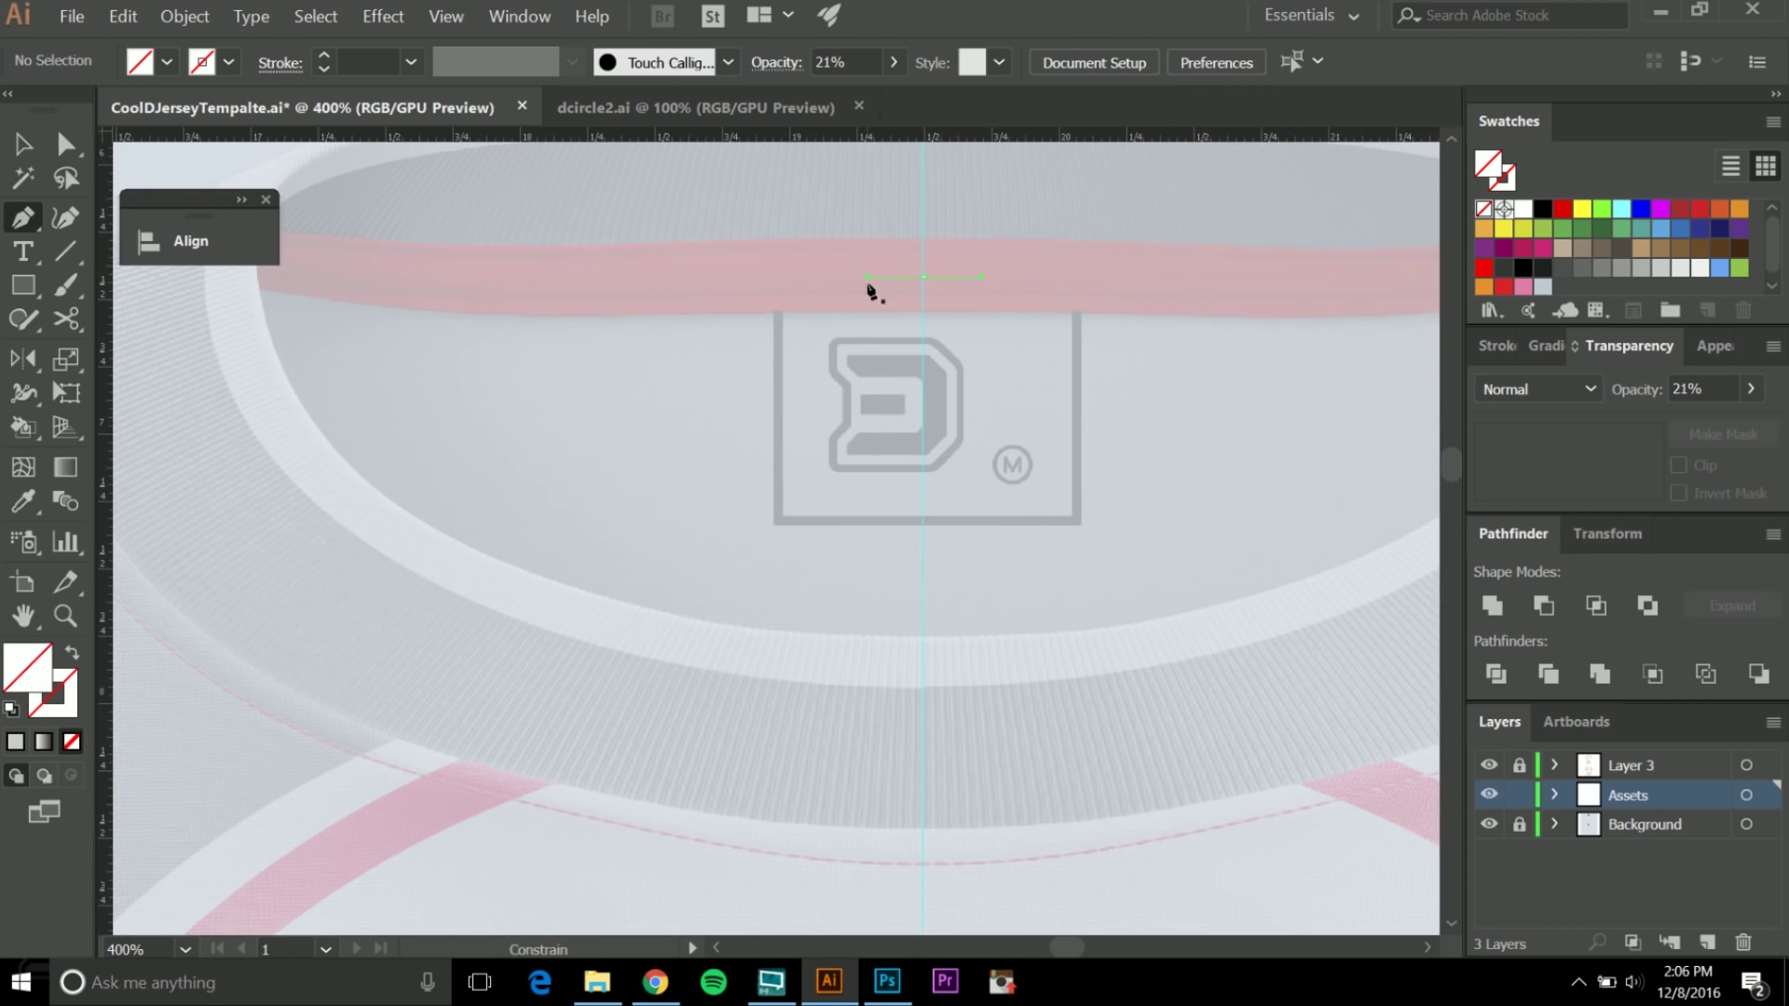
scroll(609, 294, down, 2)
drag(617, 290, 867, 304)
scroll(702, 256, up, 2)
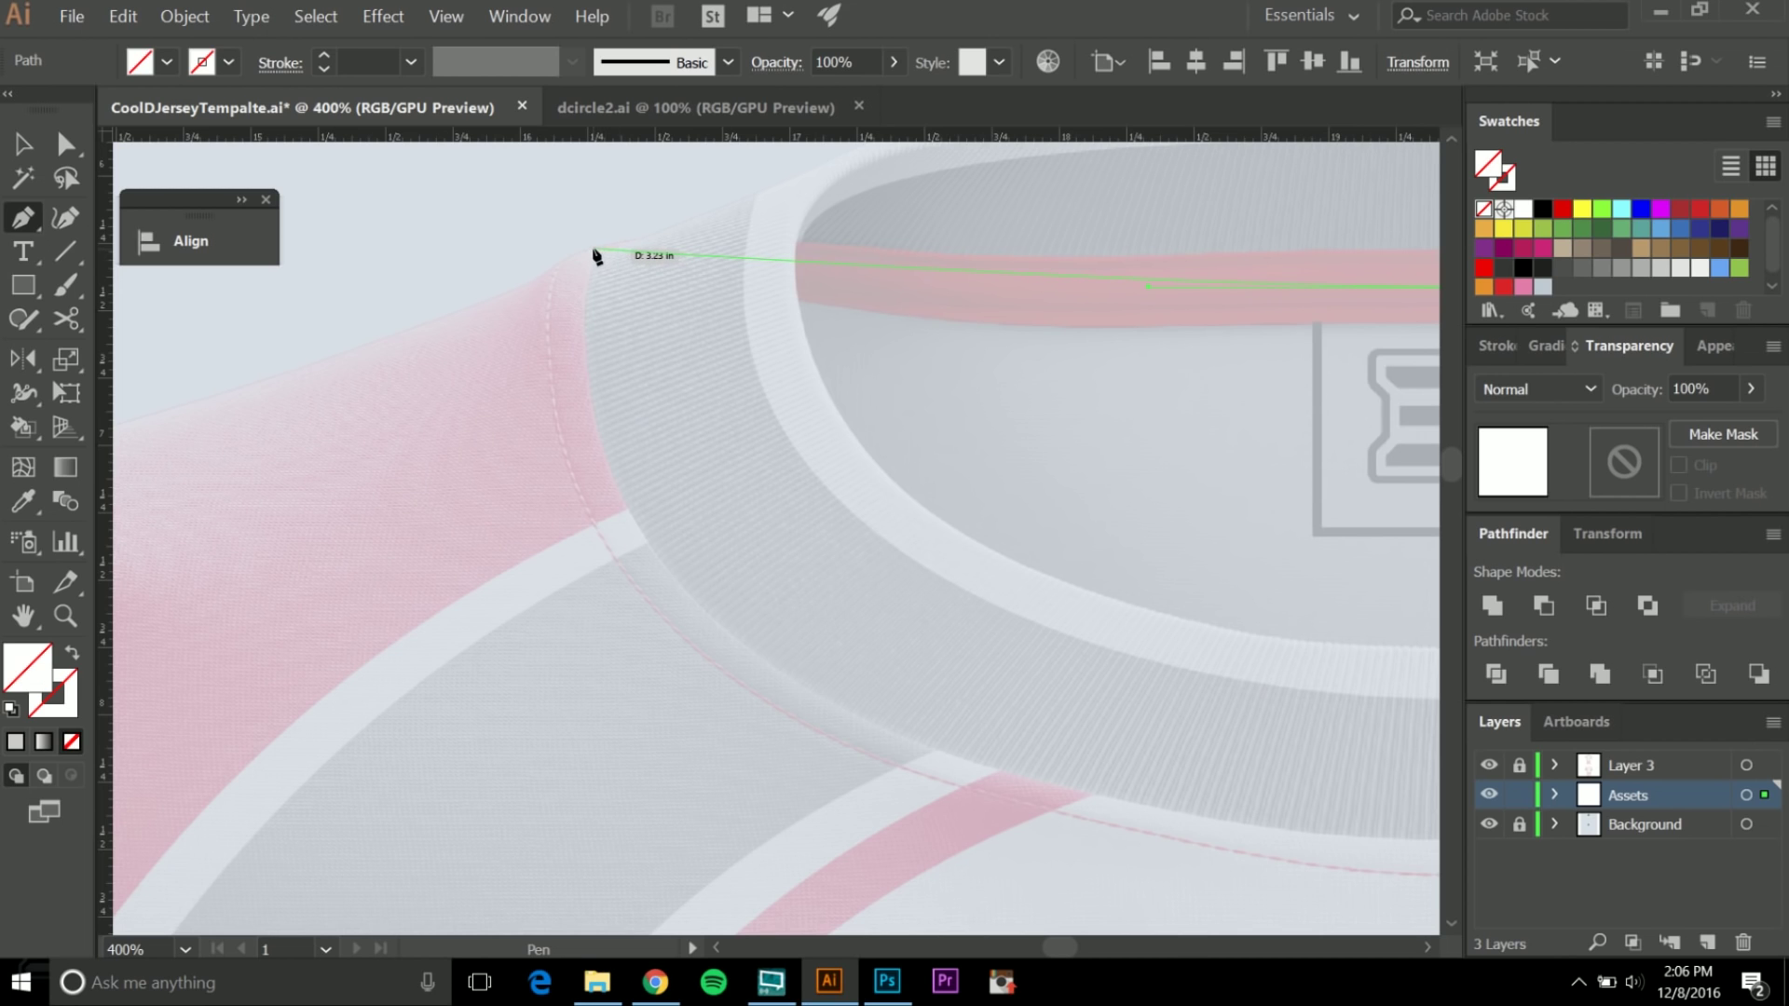
scroll(640, 279, down, 4)
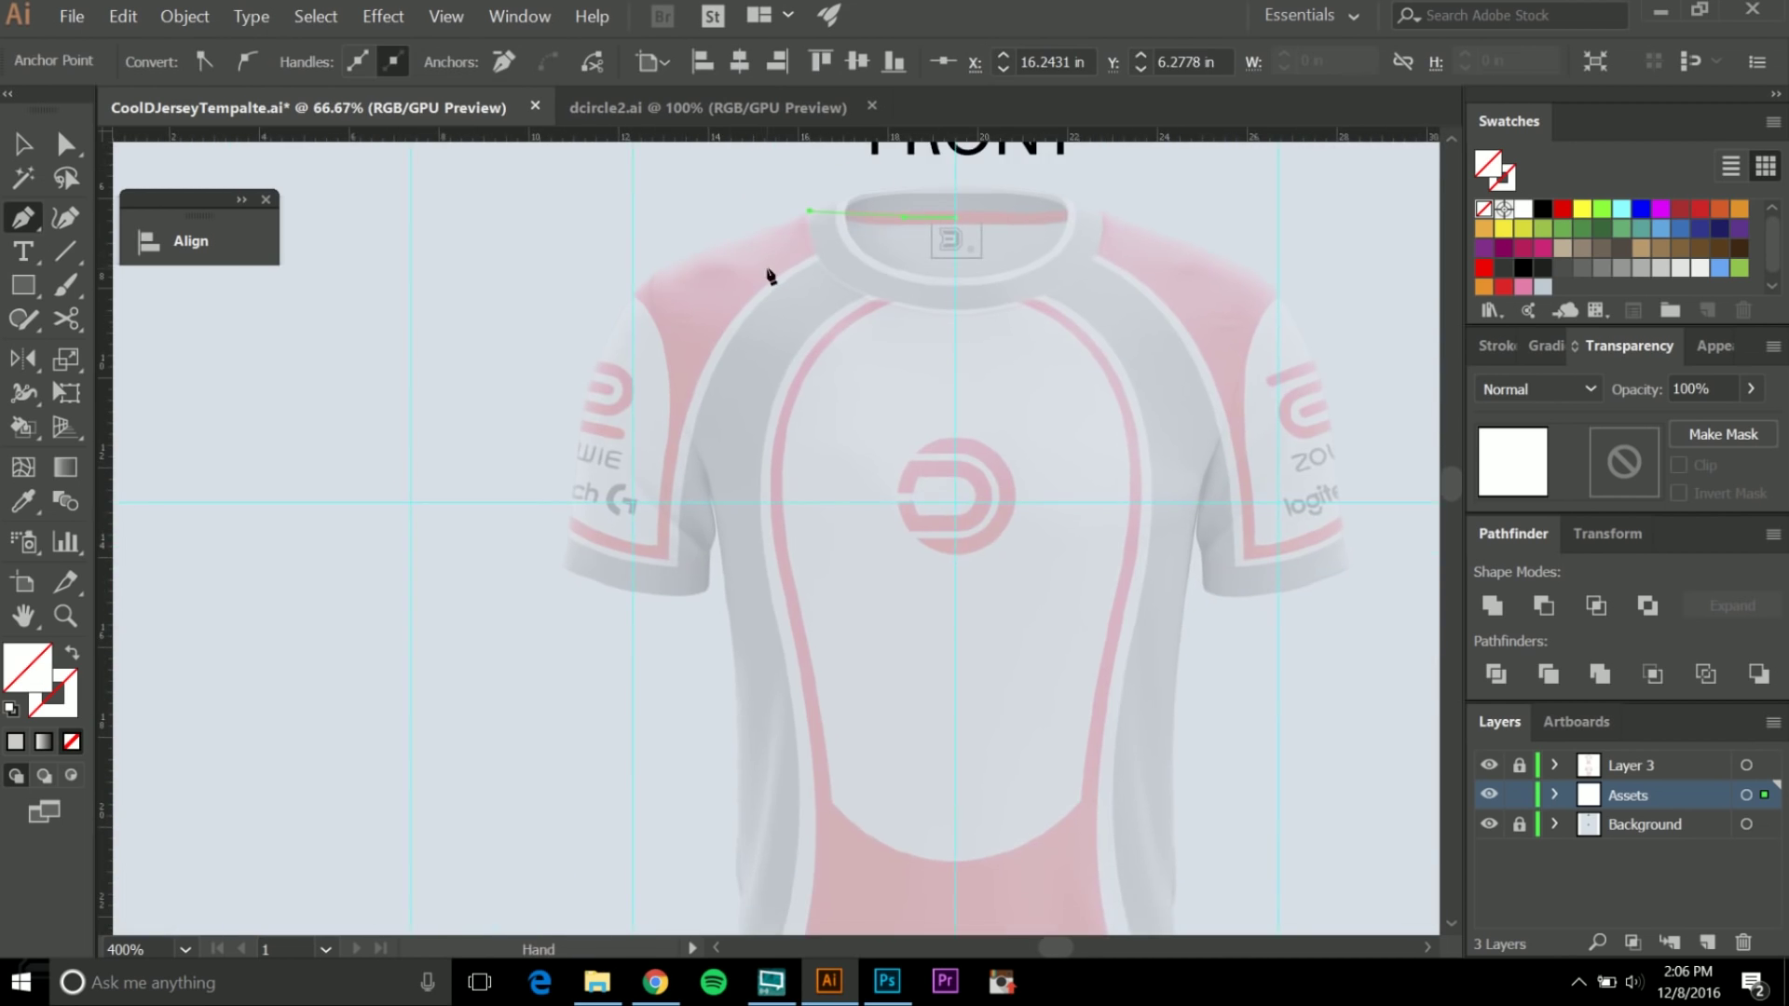
scroll(771, 272, up, 4)
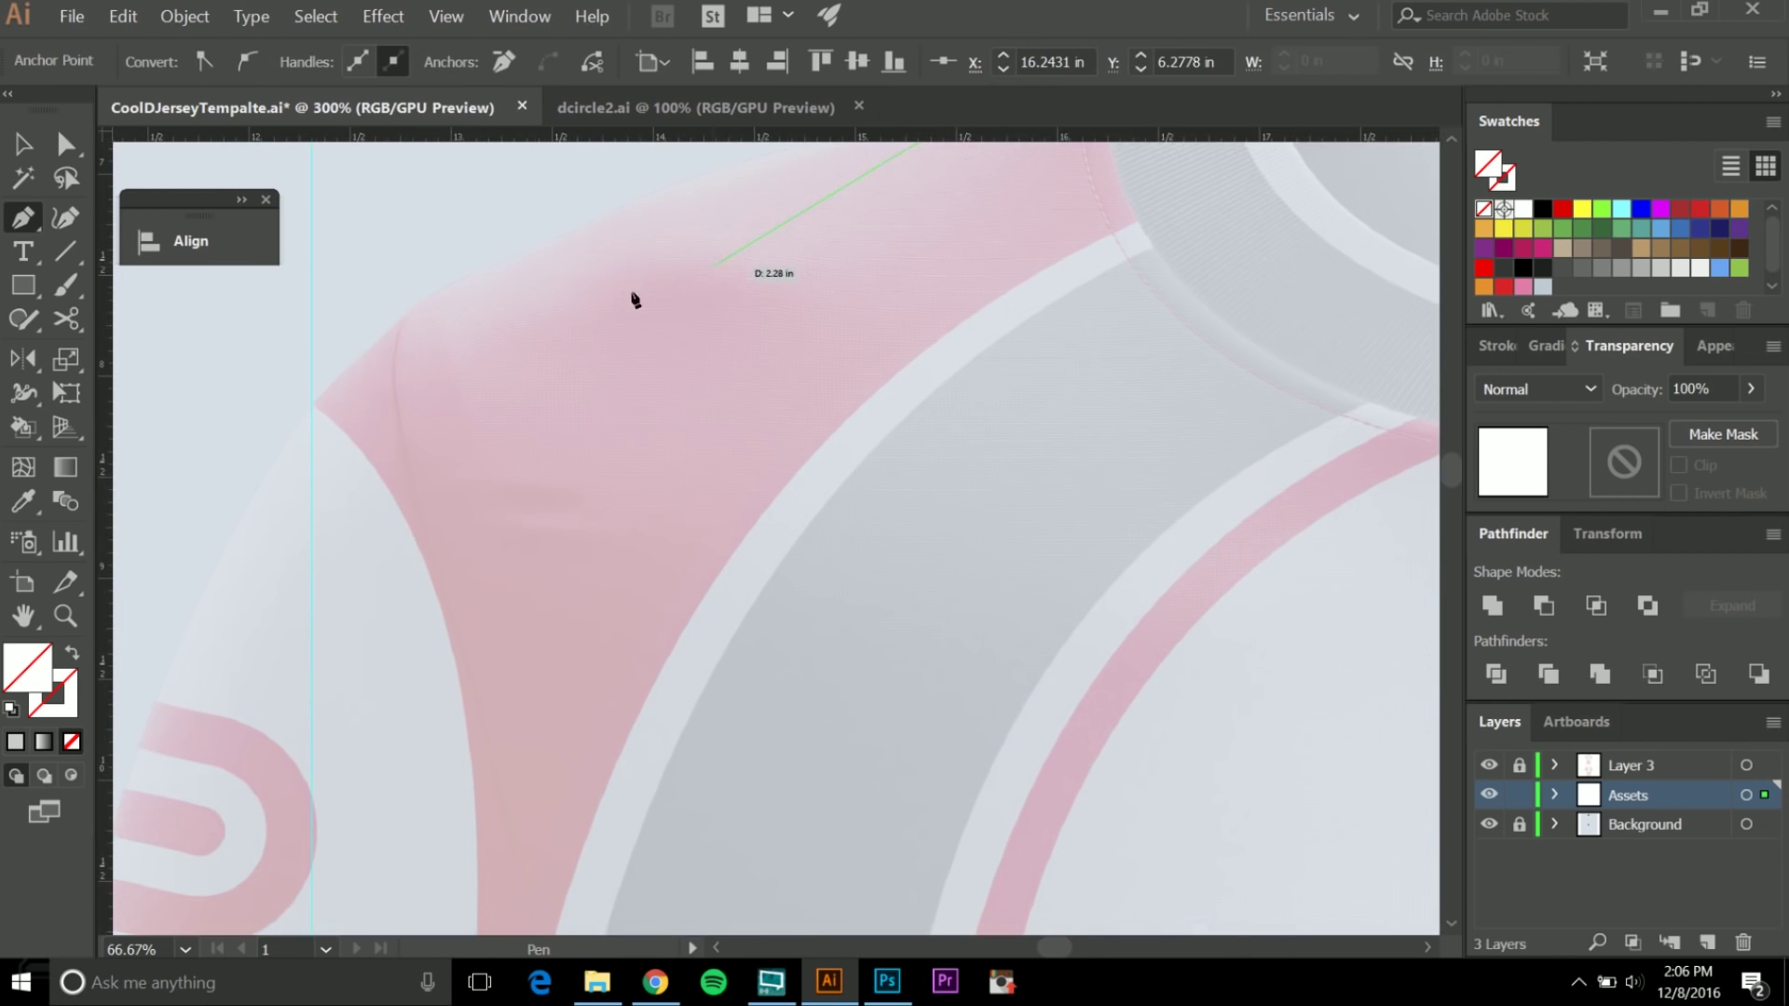
click(402, 308)
Curve the path along the left armhole to the guide crossing and close the left-half outline along the hem and centre guide.
scroll(404, 310, down, 3)
drag(453, 326, 521, 246)
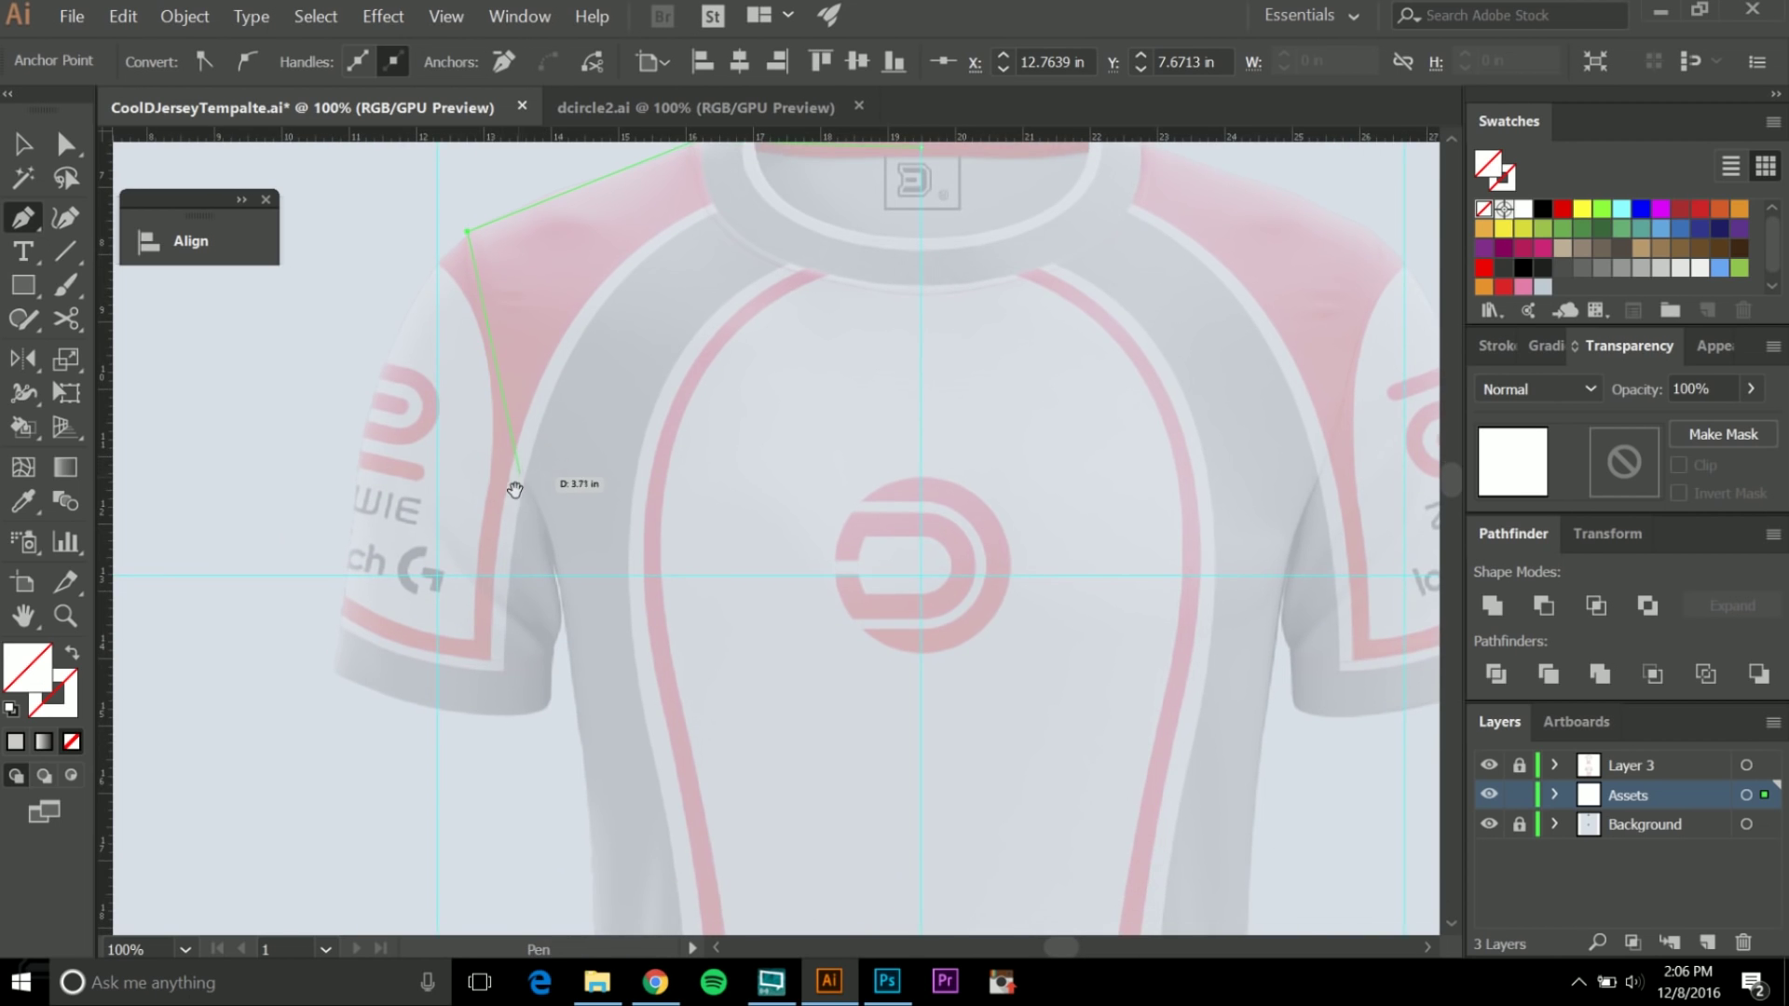
drag(517, 495, 579, 523)
scroll(597, 447, down, 2)
scroll(599, 430, up, 1)
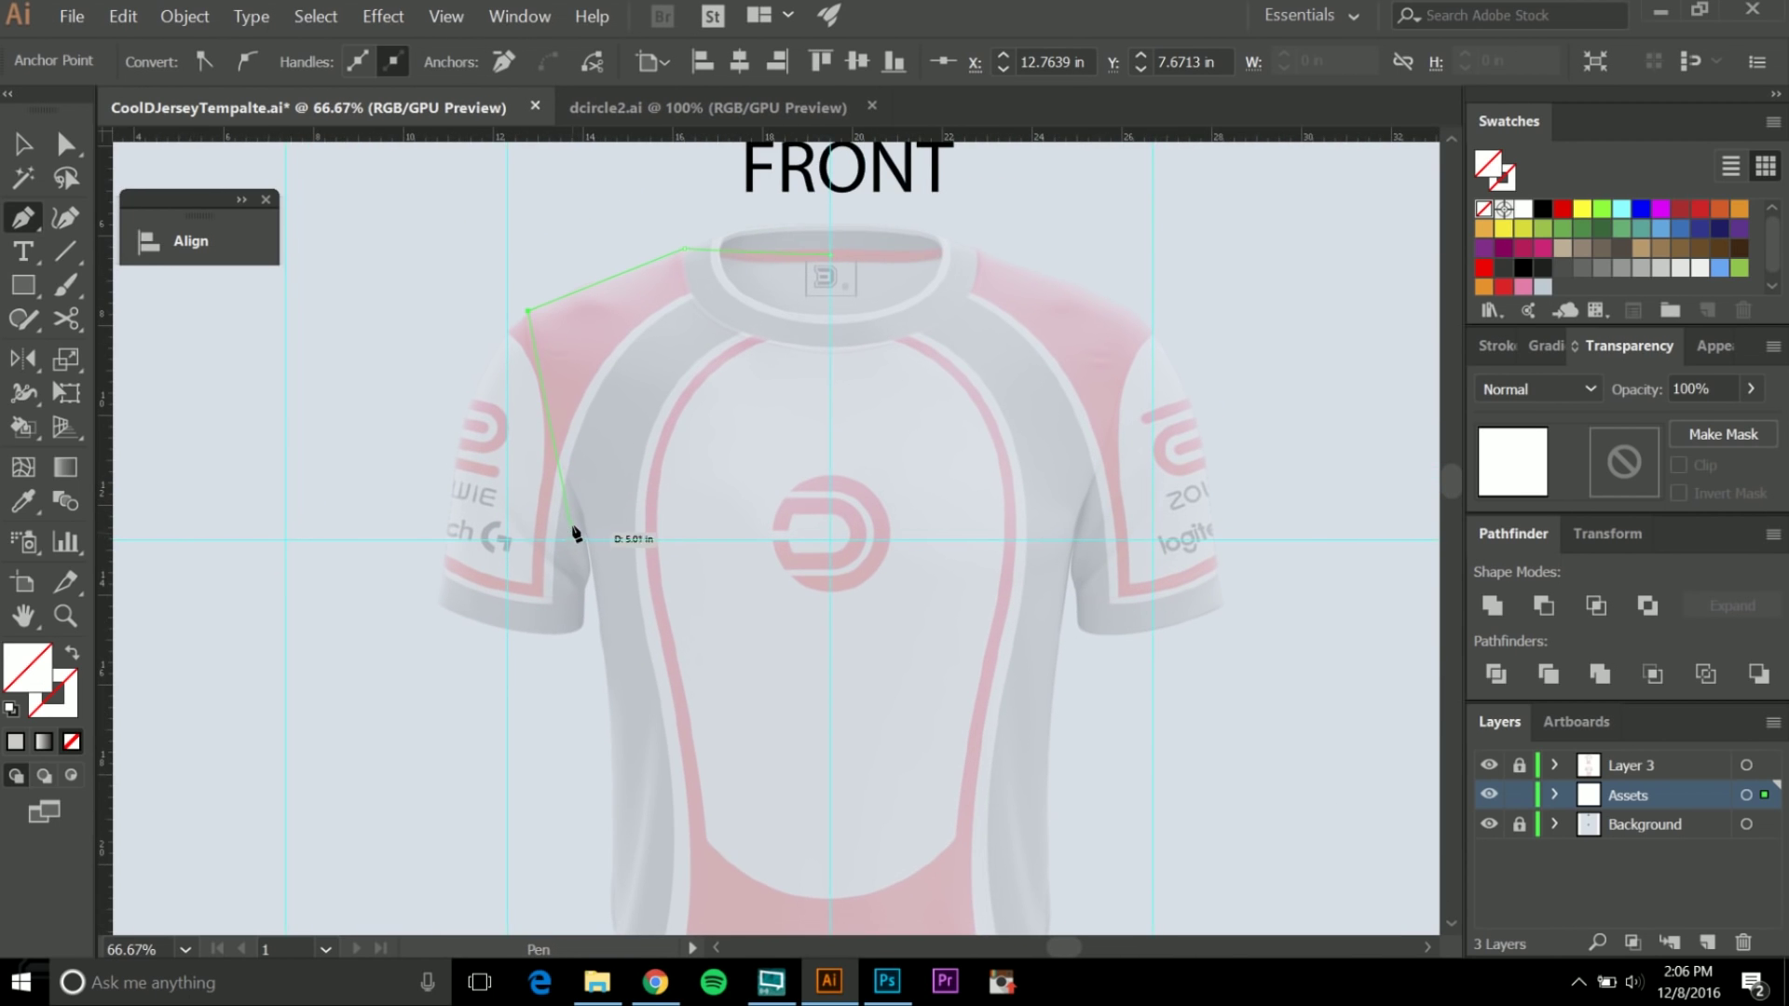
drag(575, 539, 574, 648)
key(ctrl+z)
drag(508, 540, 636, 364)
click(508, 540)
scroll(508, 542, down, 1)
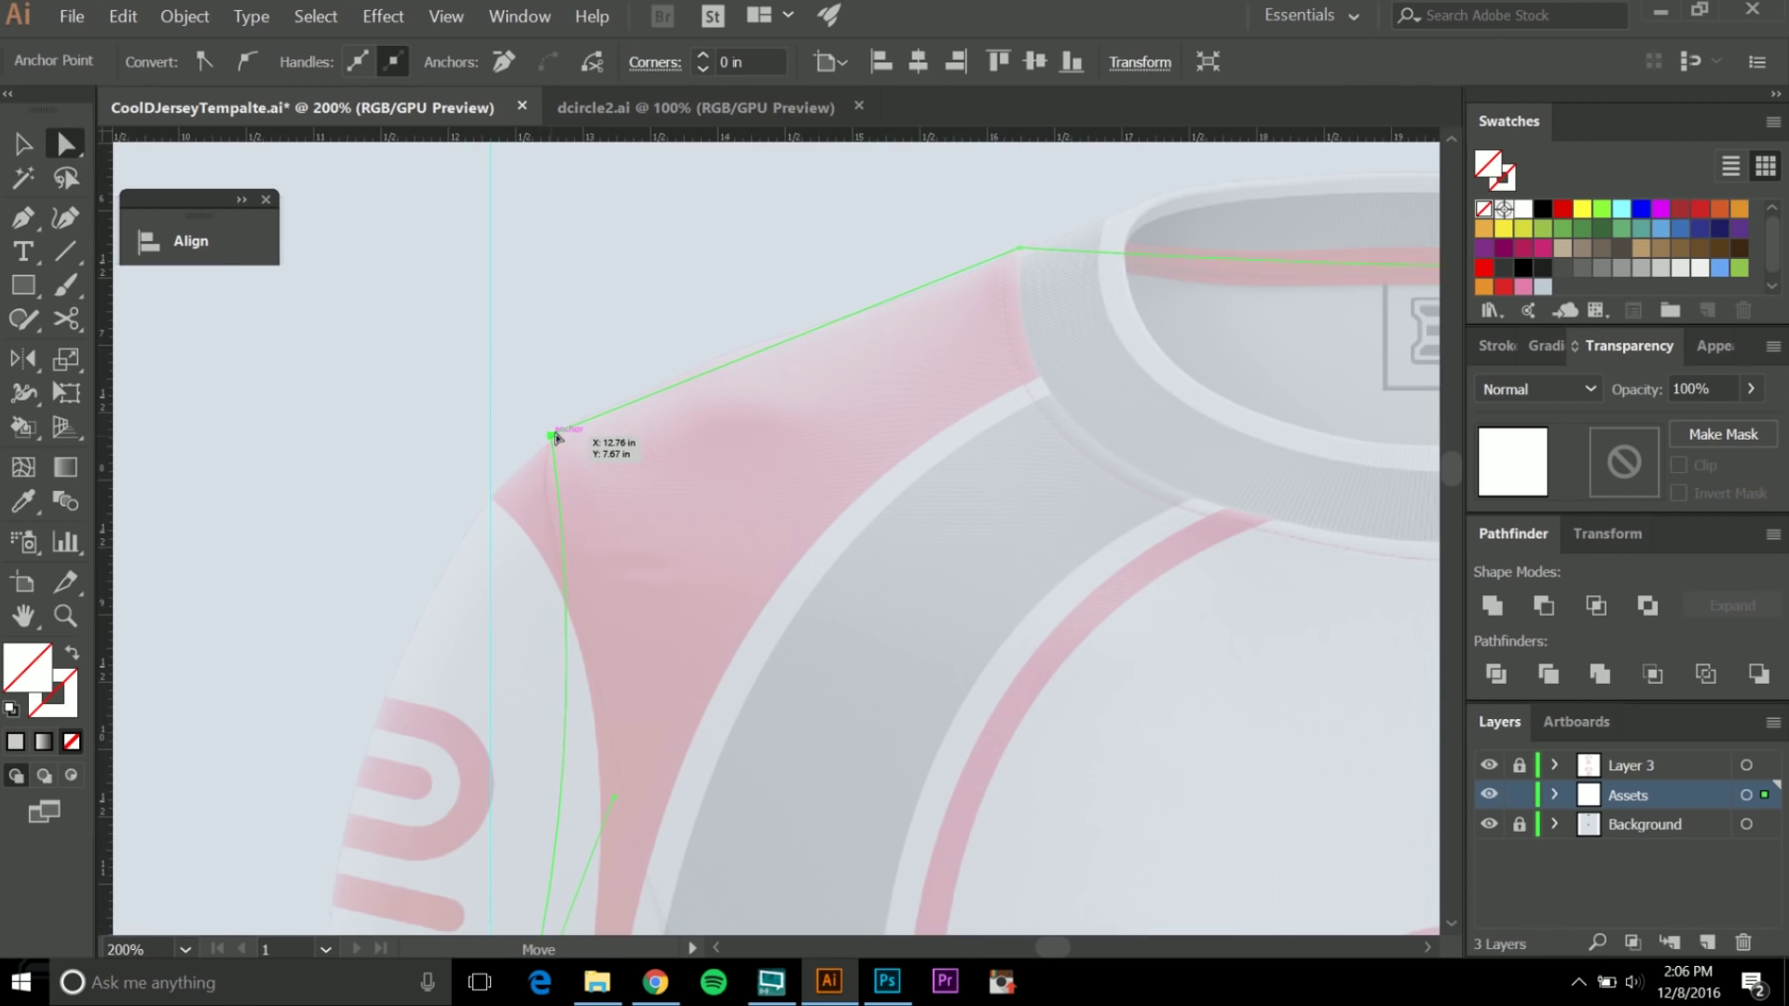
Adjust the shoulder point and the lower armhole handle so the curve follows the left sleeve seam more closely.
drag(559, 431, 587, 413)
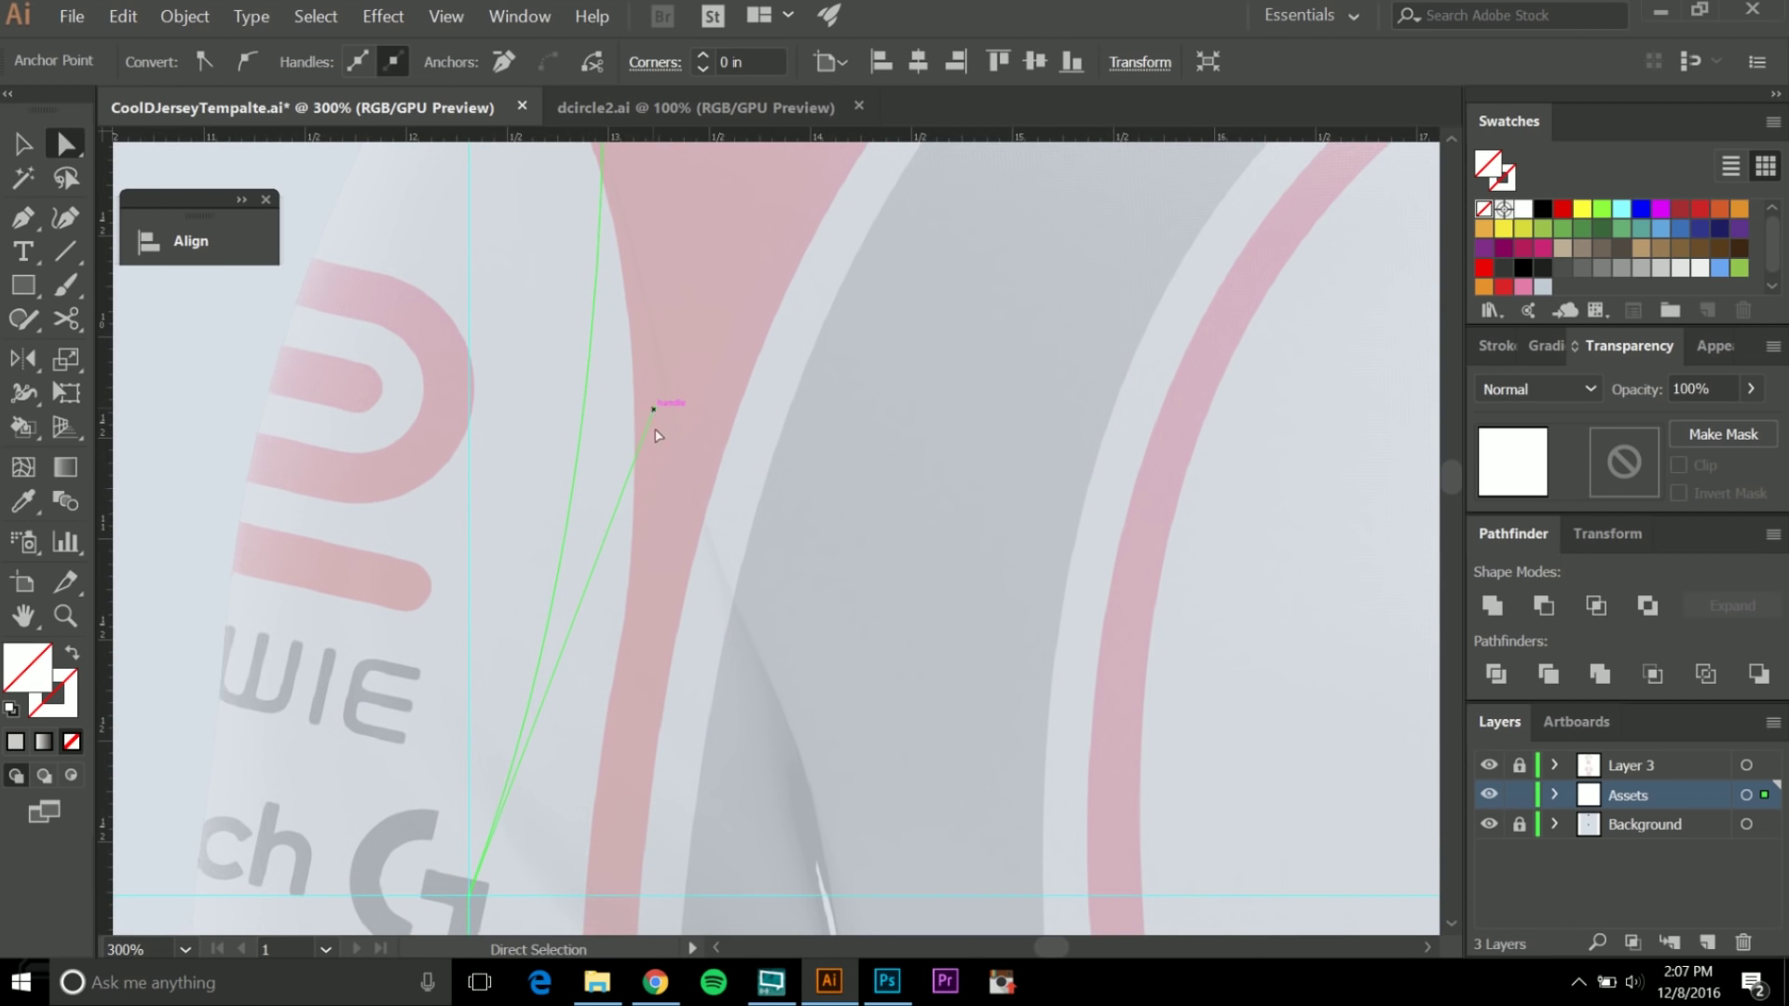
drag(654, 408, 708, 554)
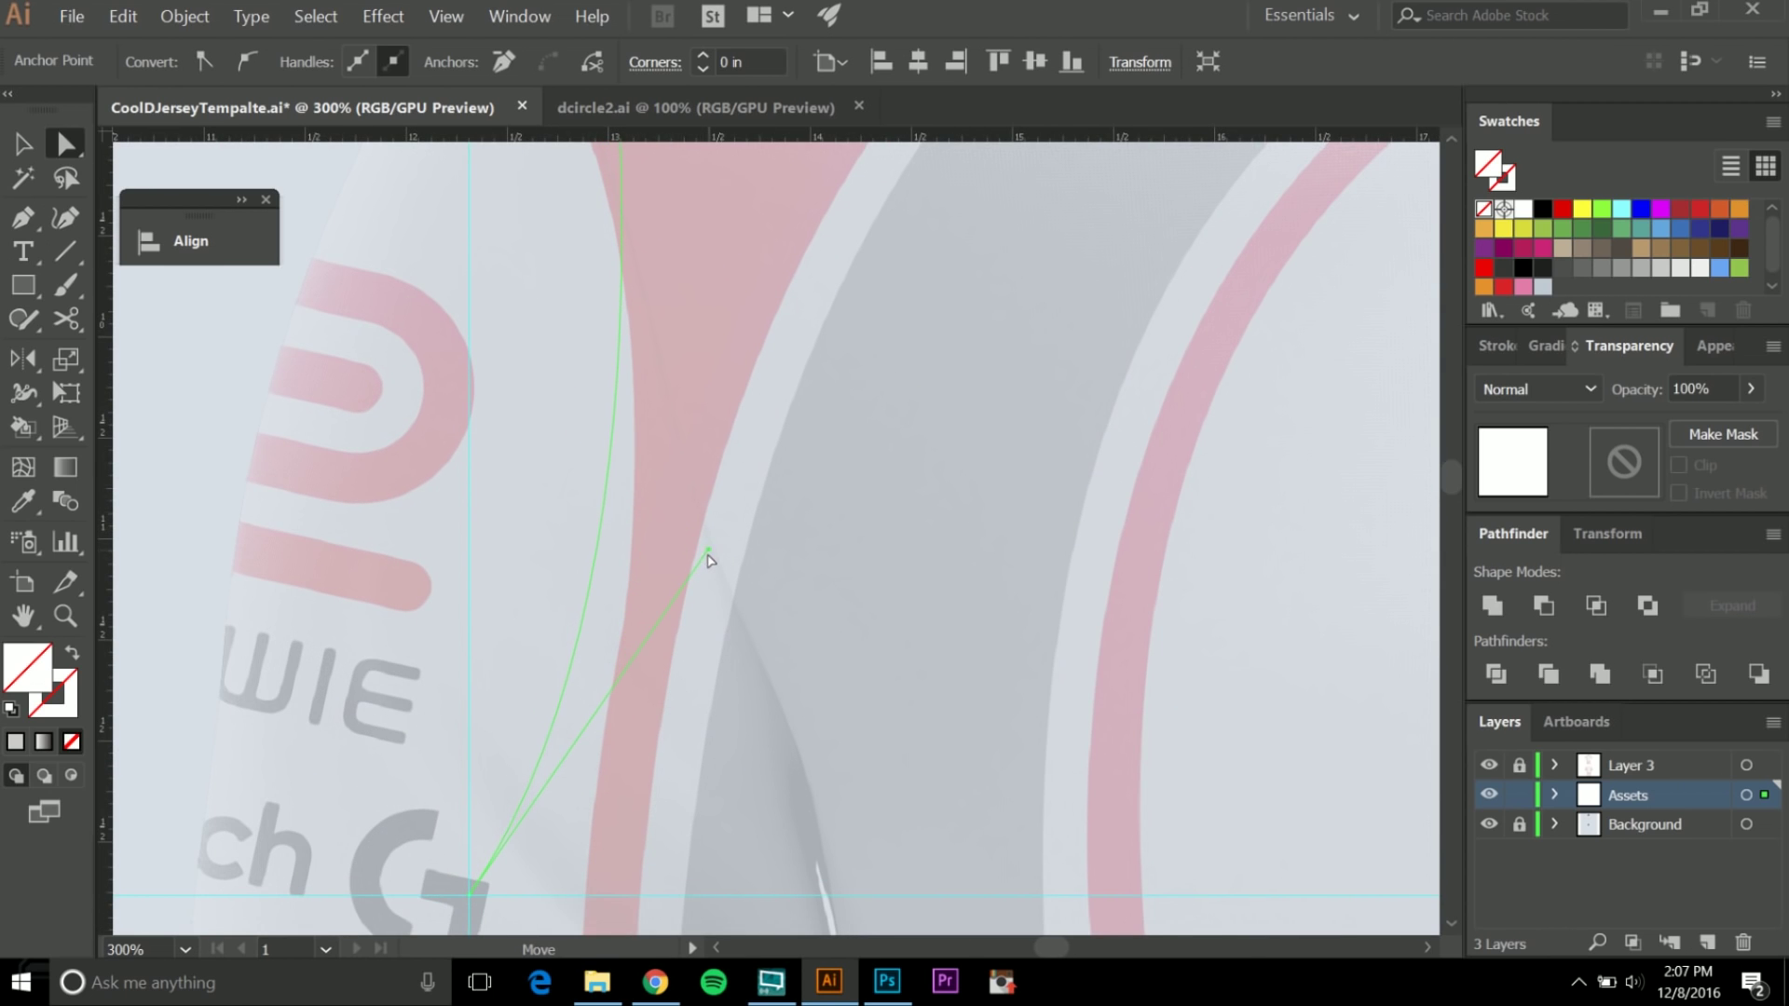
scroll(708, 559, down, 3)
scroll(689, 533, down, 3)
scroll(817, 574, up, 1)
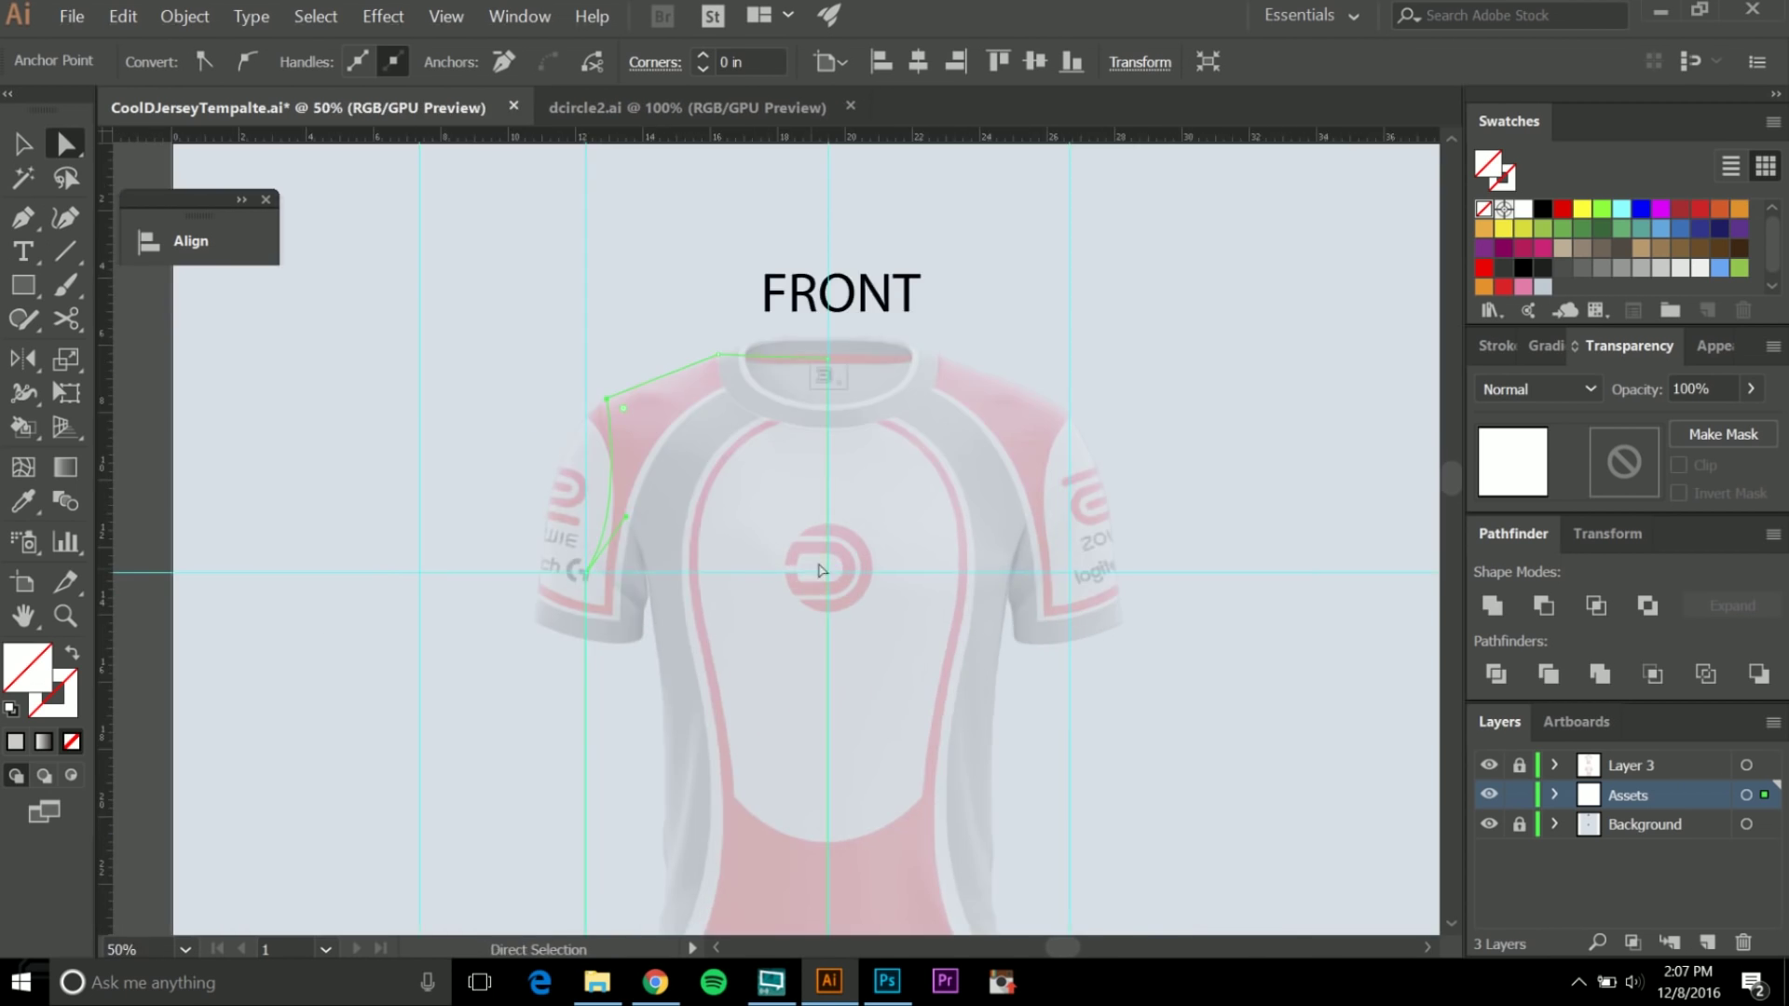
Fill the left-half jersey body shape with white.
drag(1251, 516, 1179, 479)
drag(1294, 370, 1266, 372)
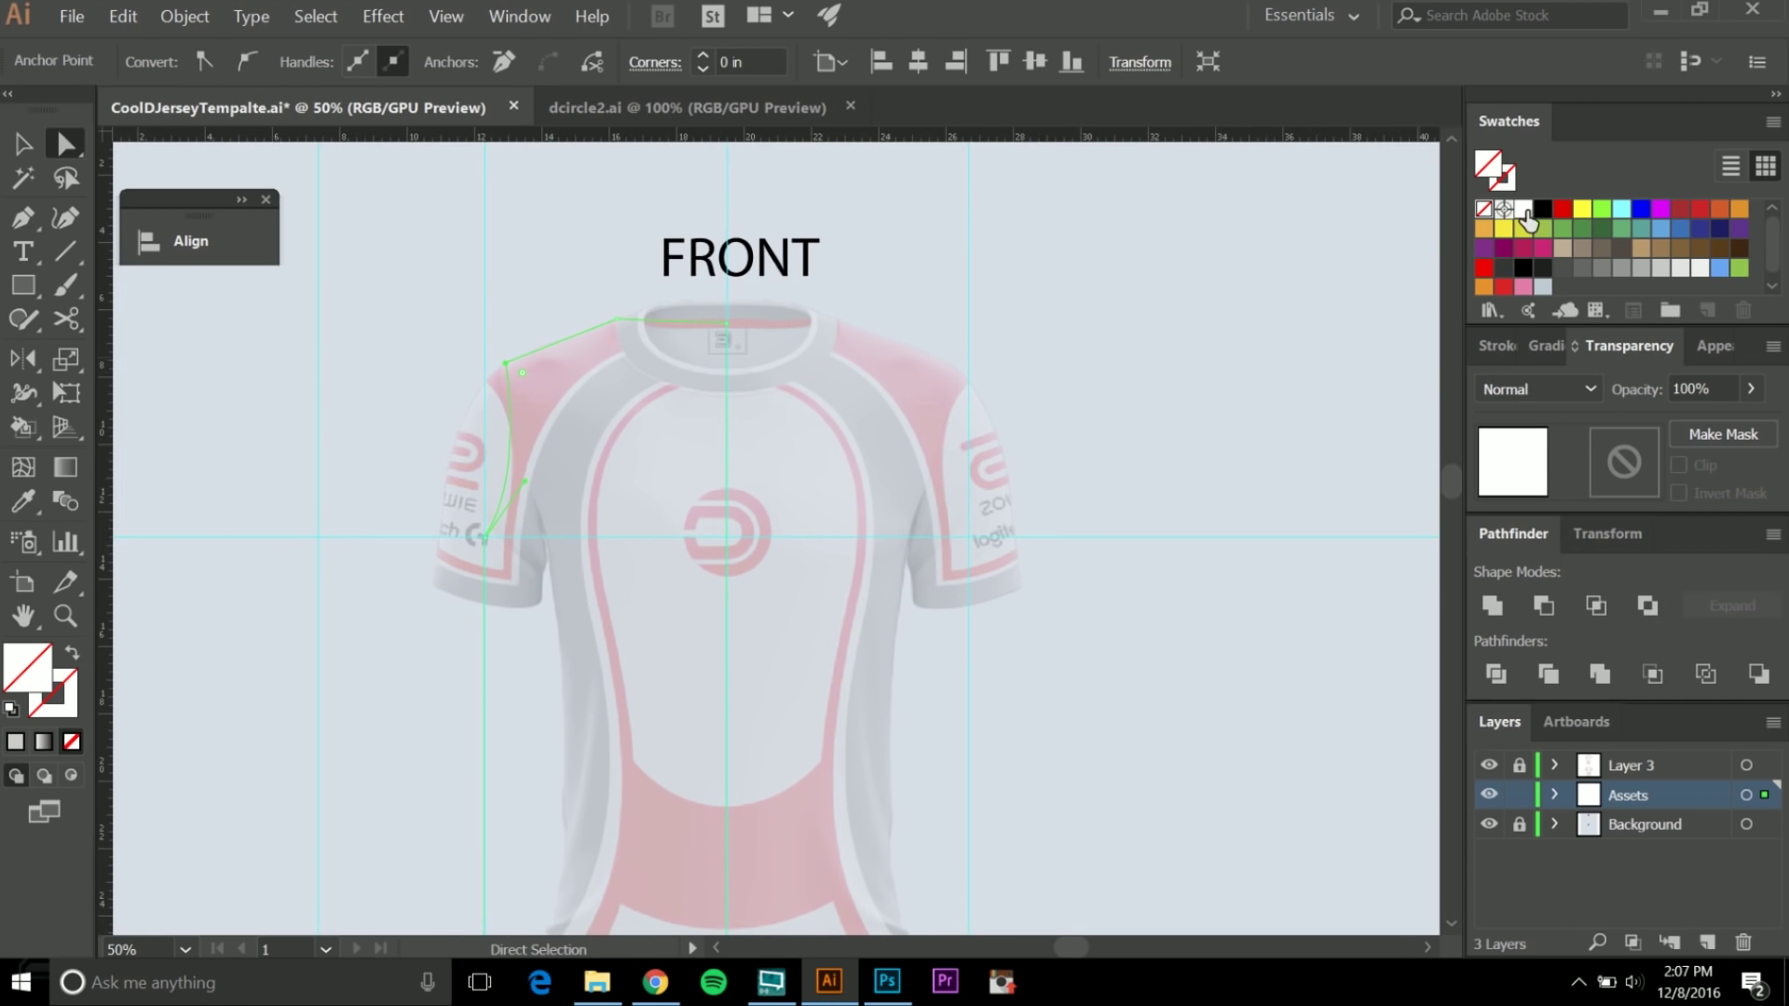
click(1525, 213)
key(v)
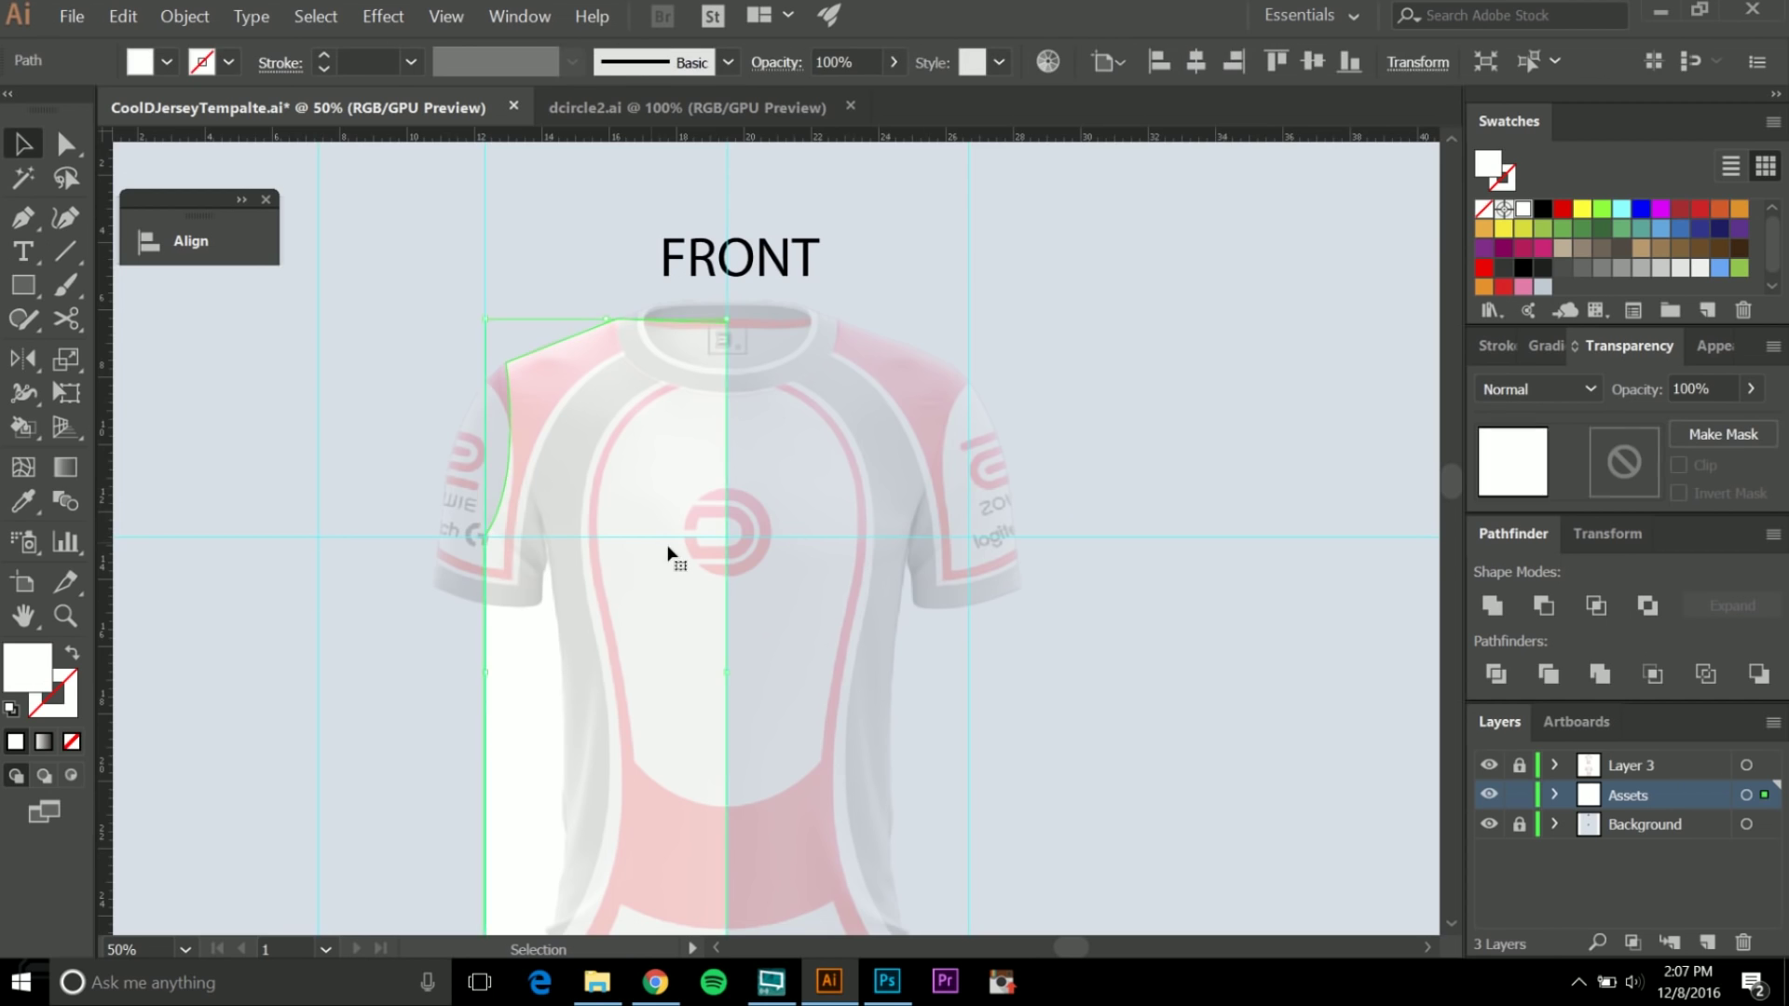
scroll(669, 537, down, 2)
scroll(676, 512, up, 2)
scroll(677, 513, down, 7)
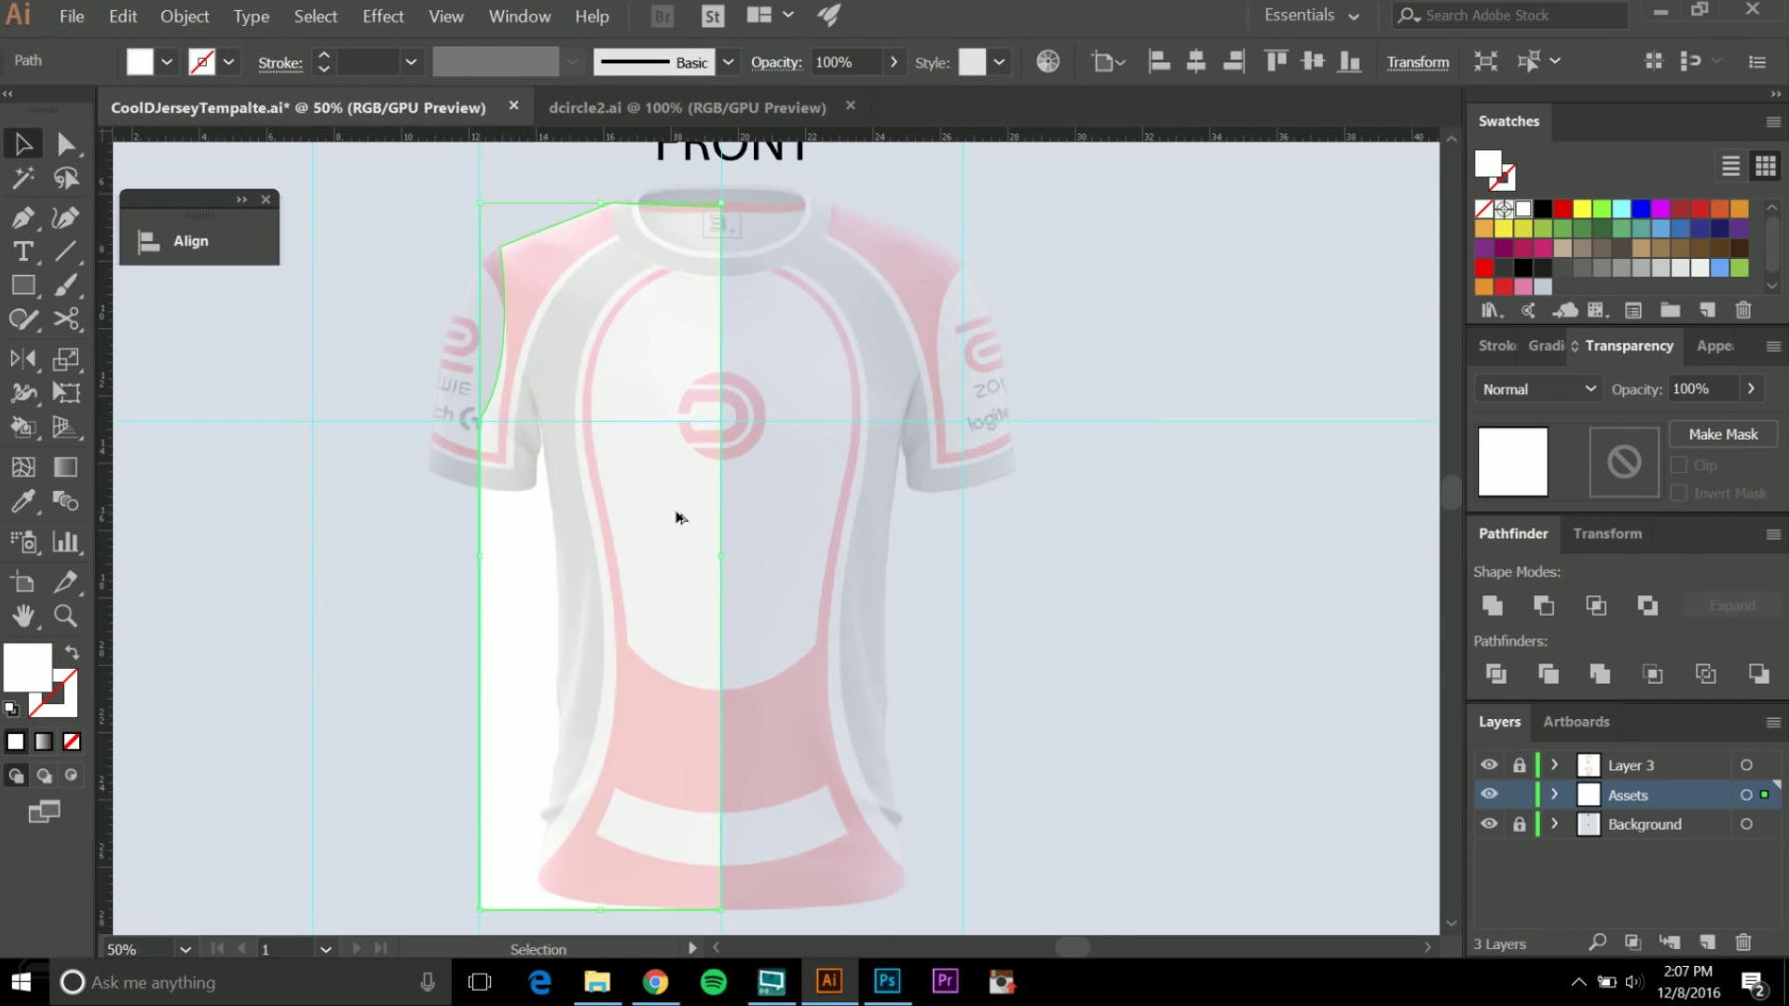
scroll(678, 518, down, 2)
scroll(699, 393, up, 3)
key(o)
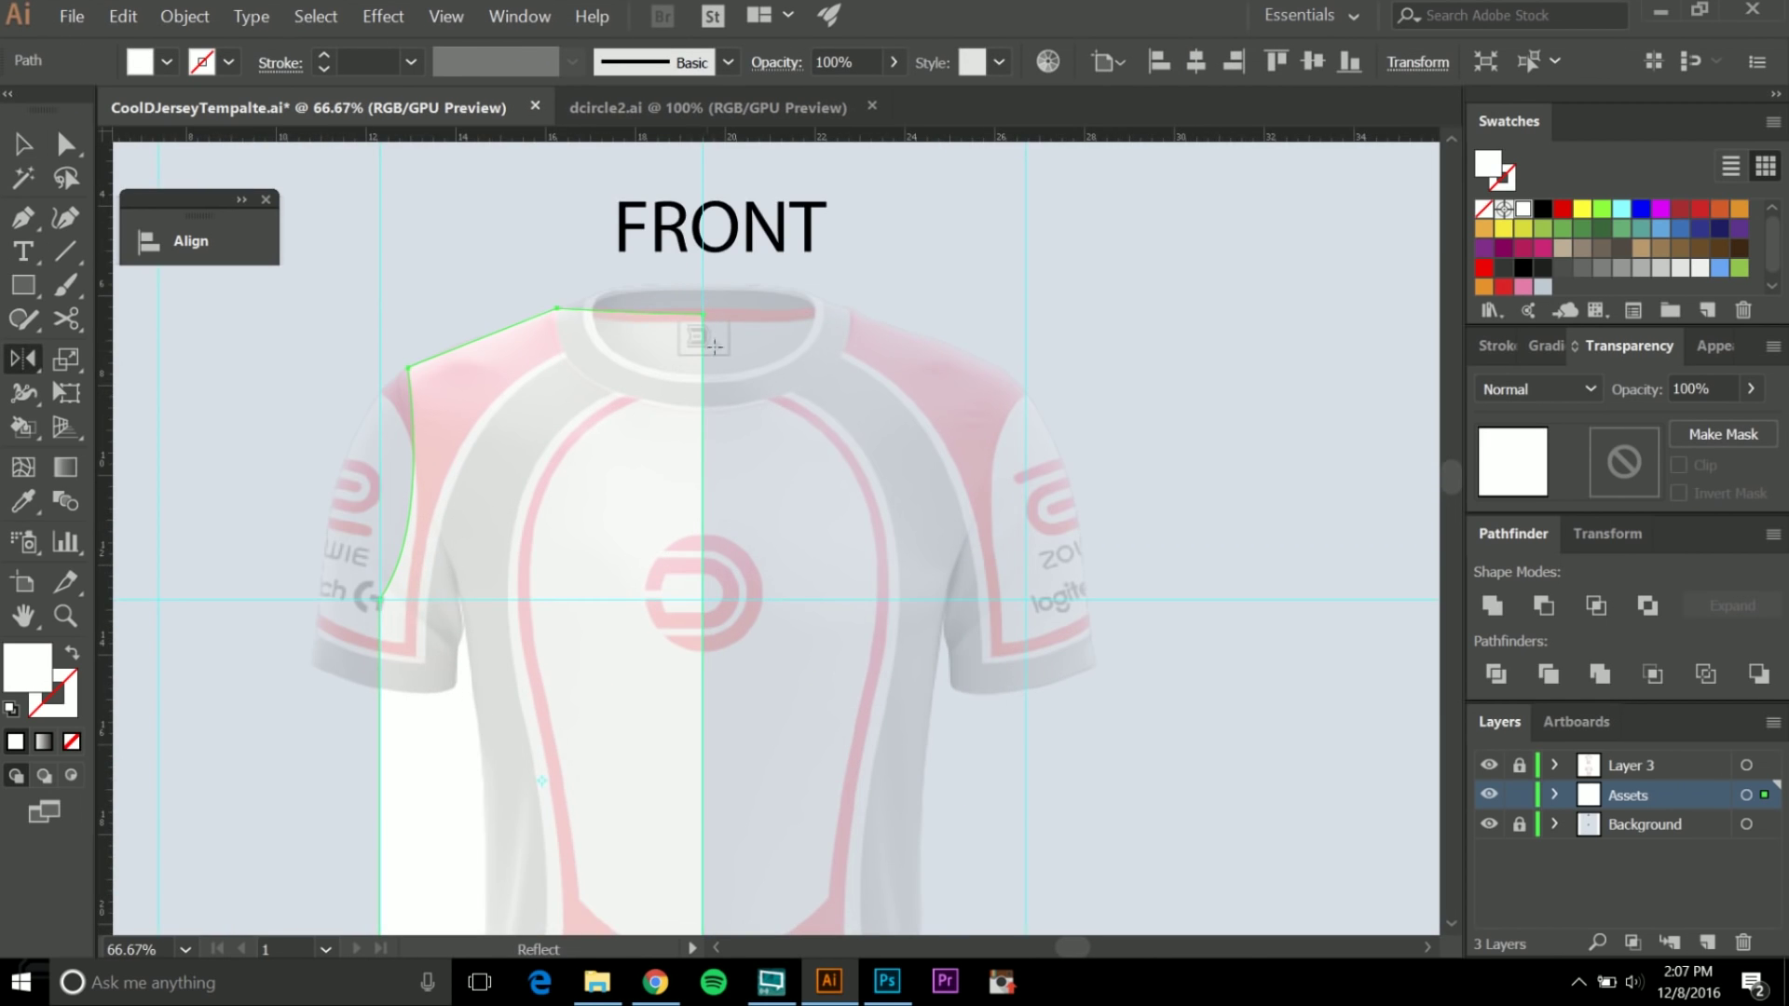
scroll(710, 319, up, 2)
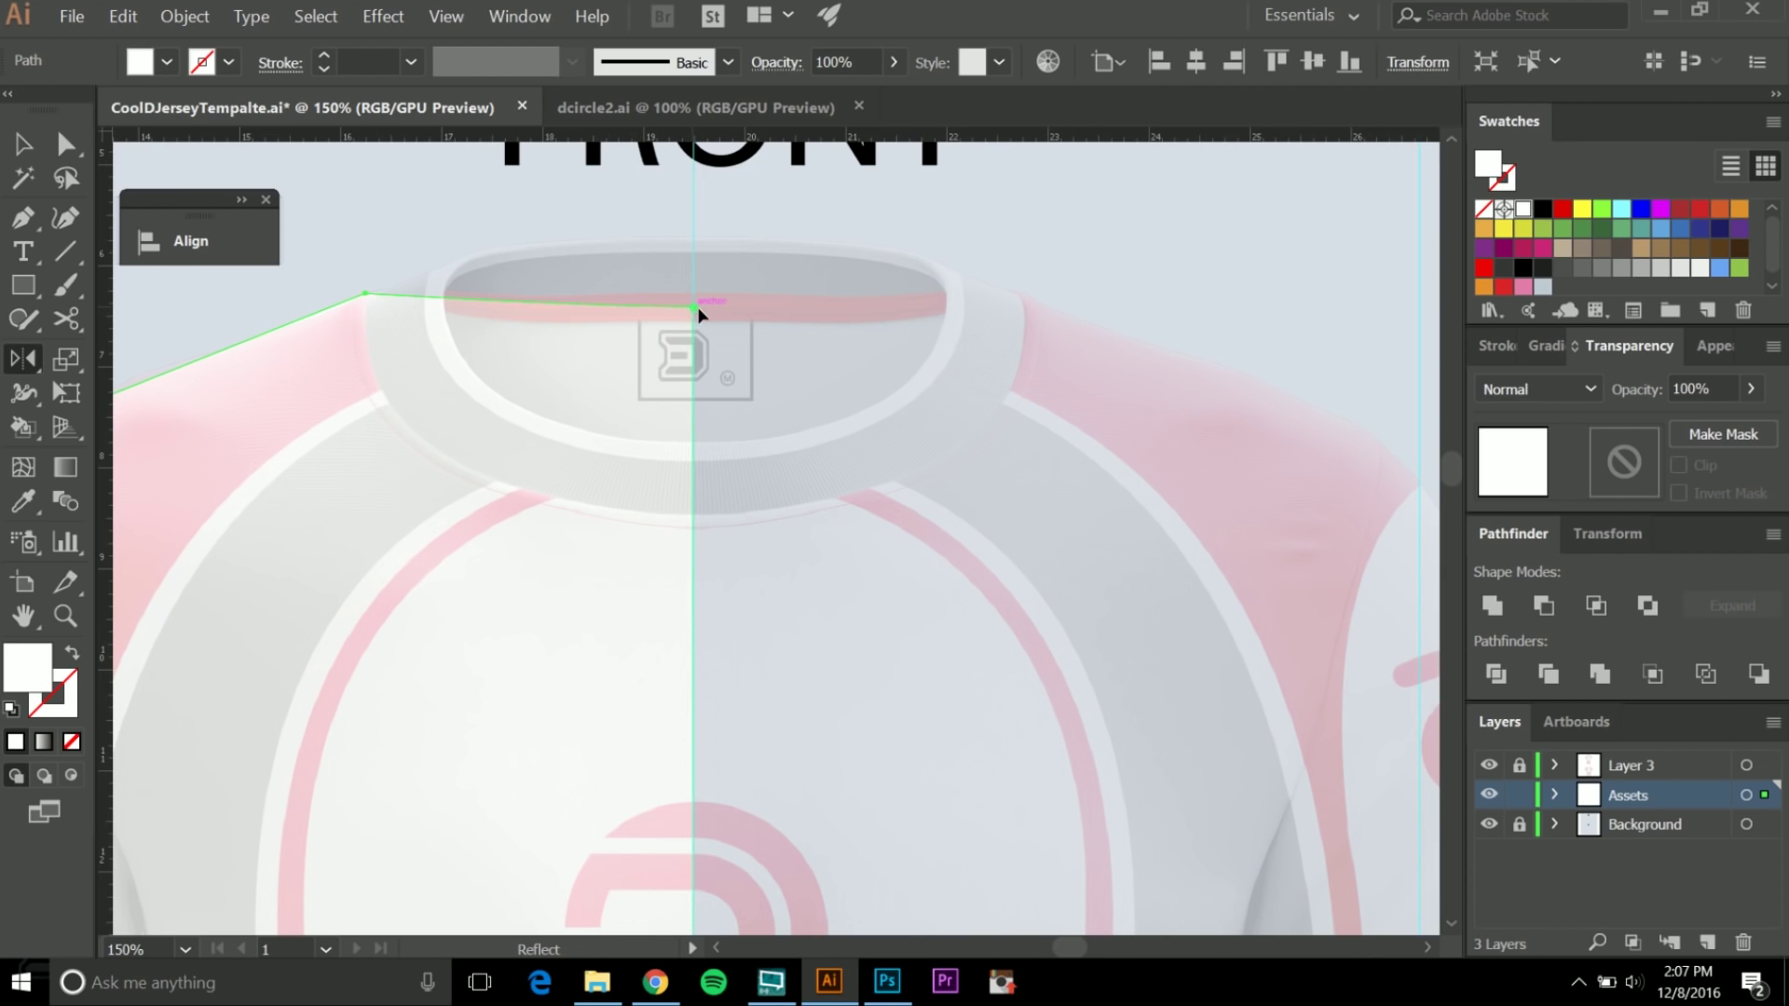
alt+click(698, 311)
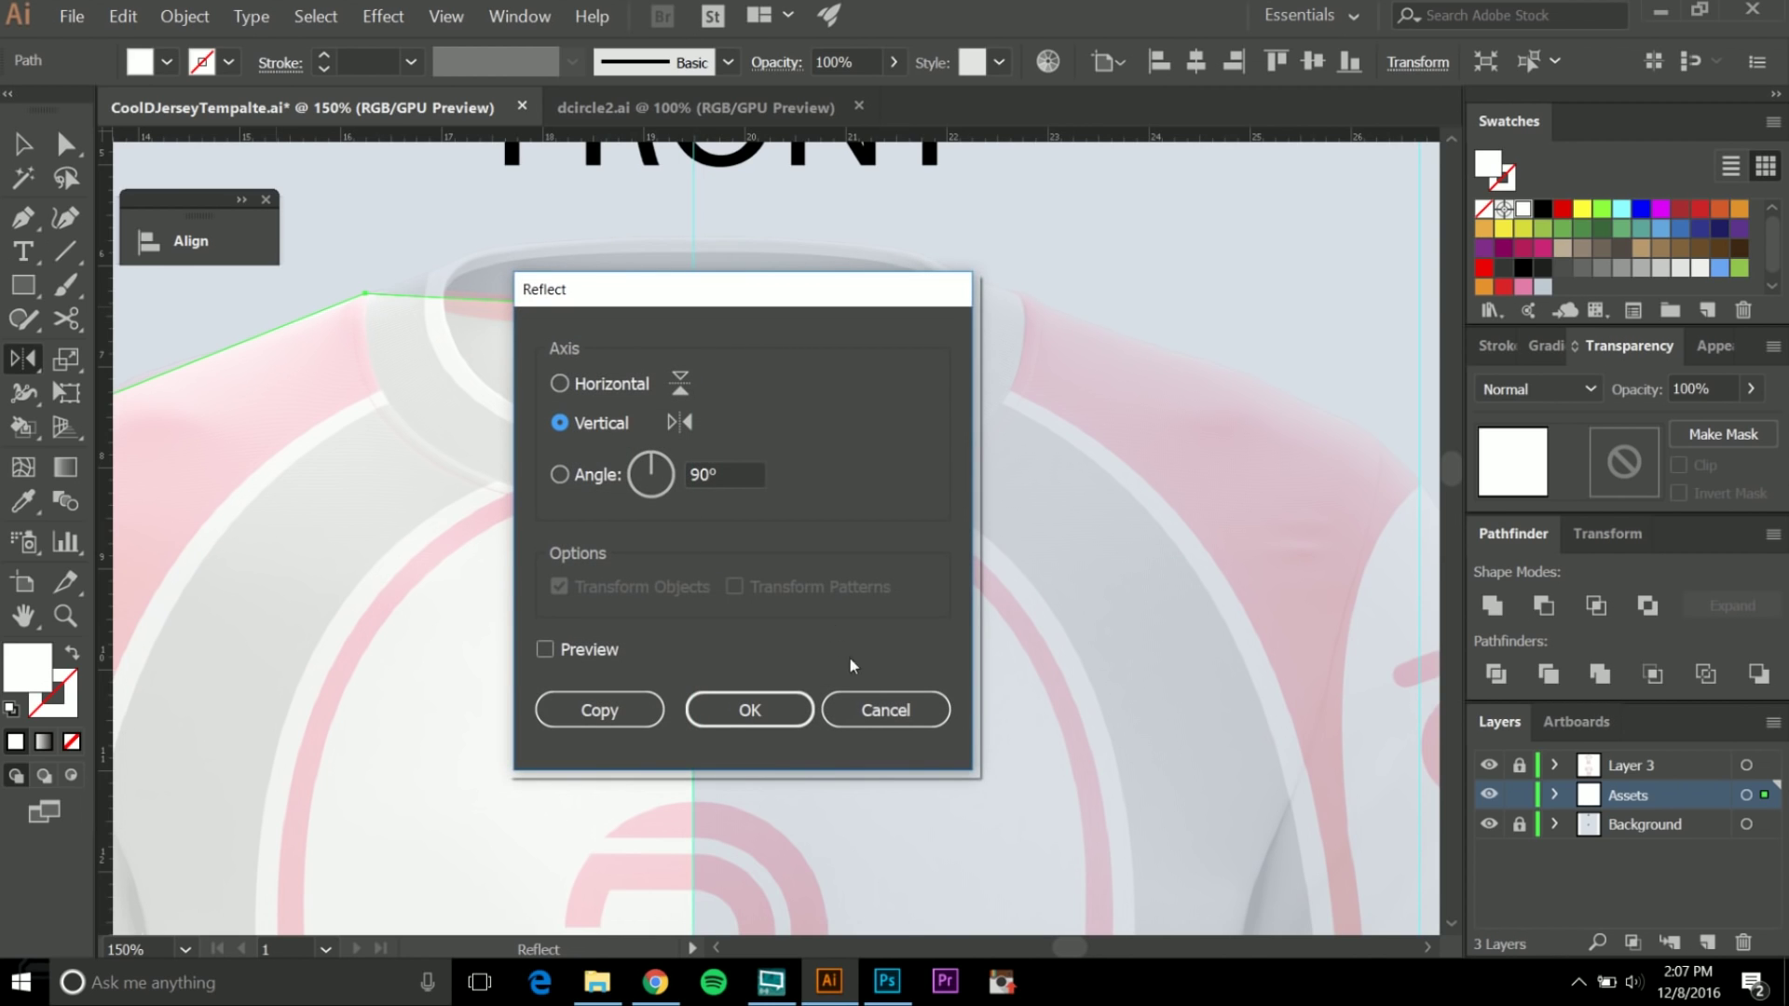
click(862, 710)
Reflect a copy of the left-half jersey body across the vertical axis at the collar's centre-guide anchor.
ctrl+click(739, 341)
key(v)
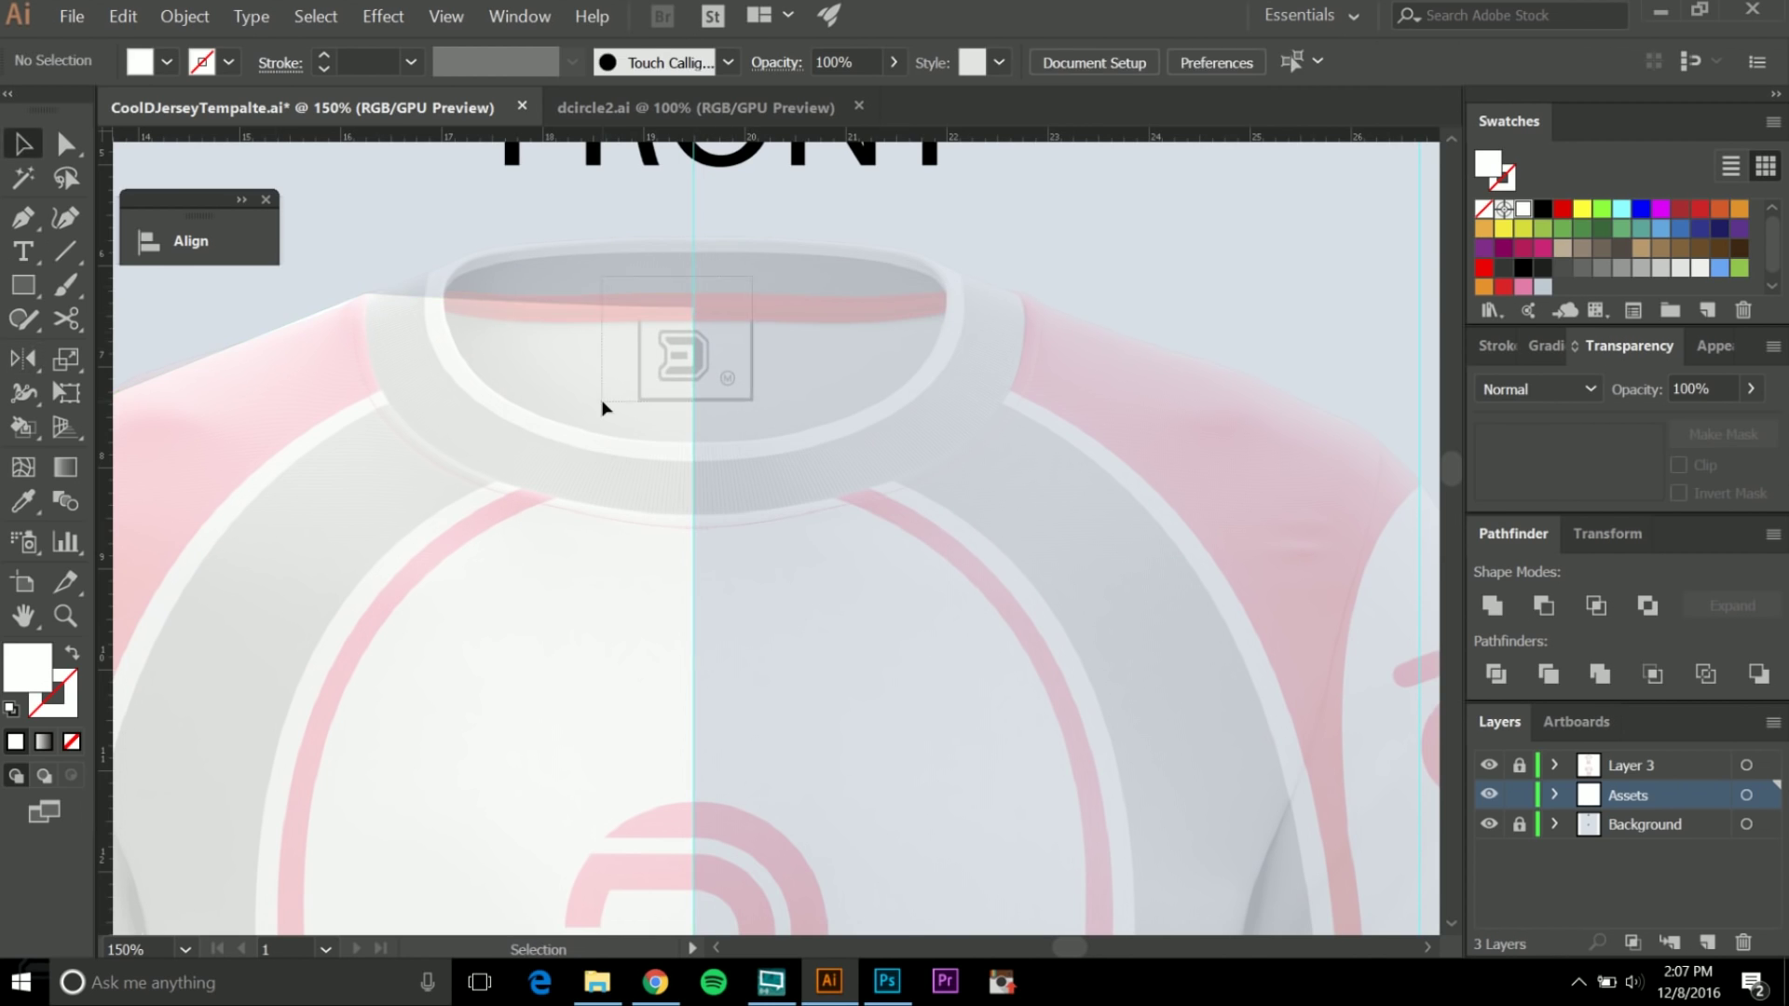
click(604, 408)
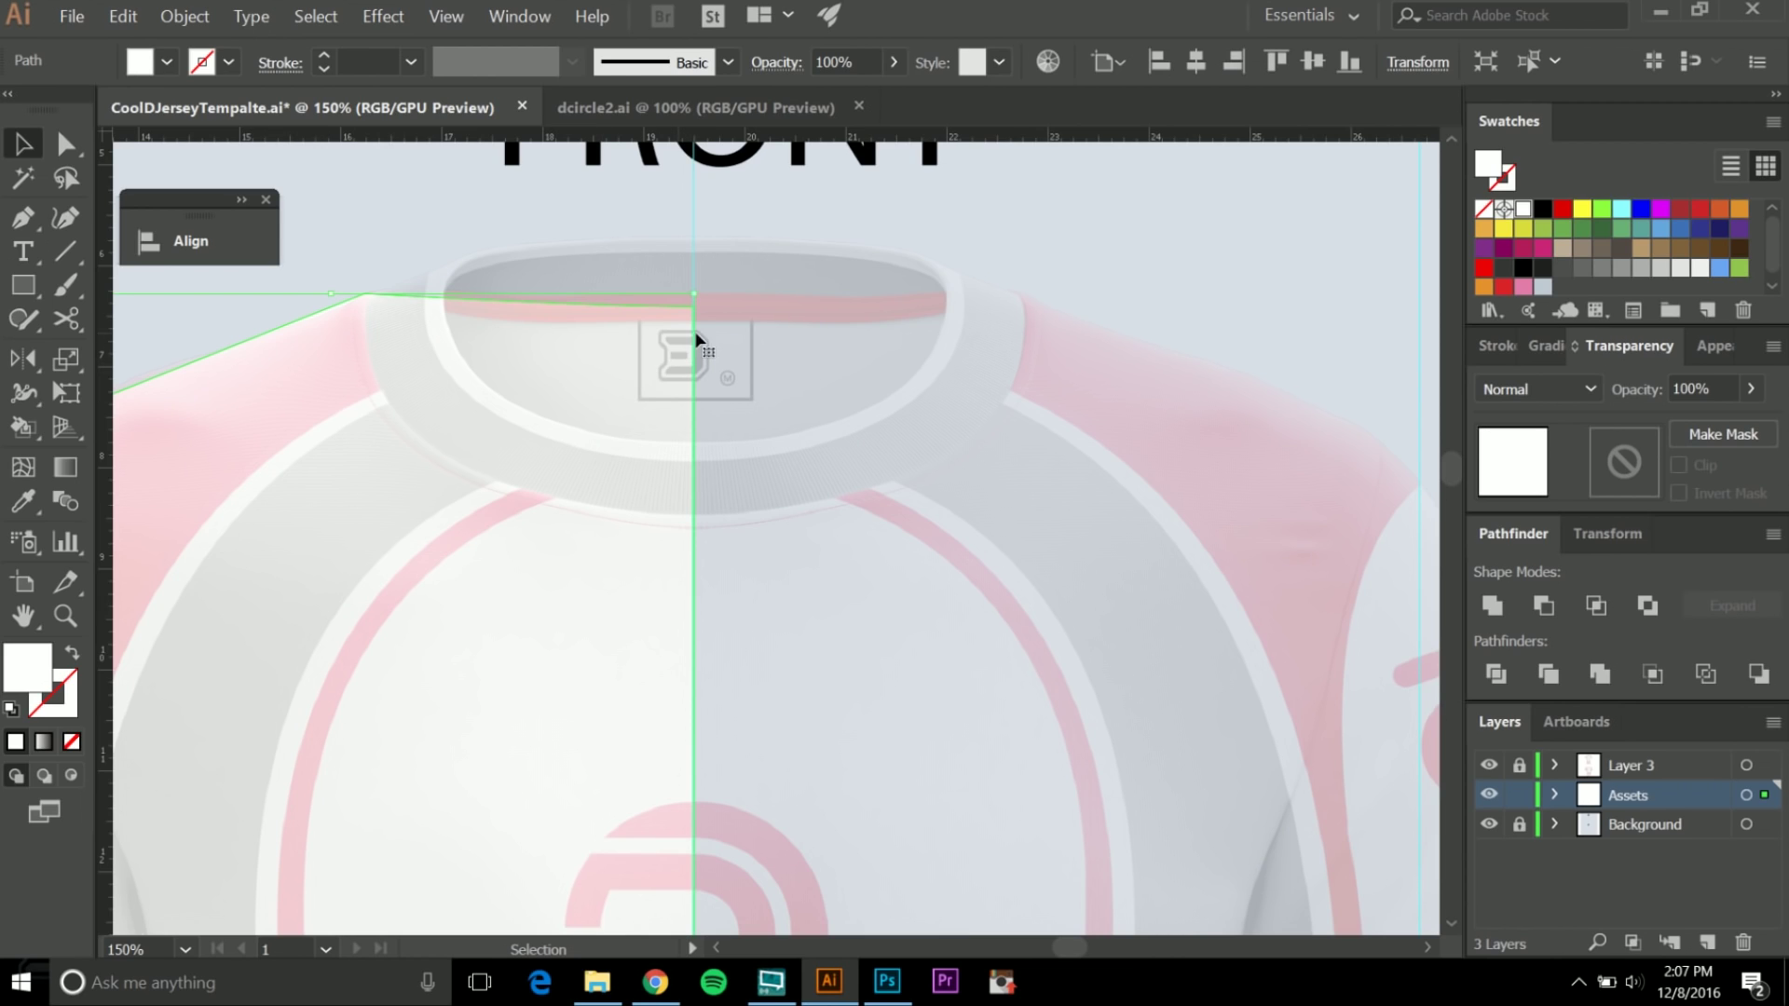
key(o)
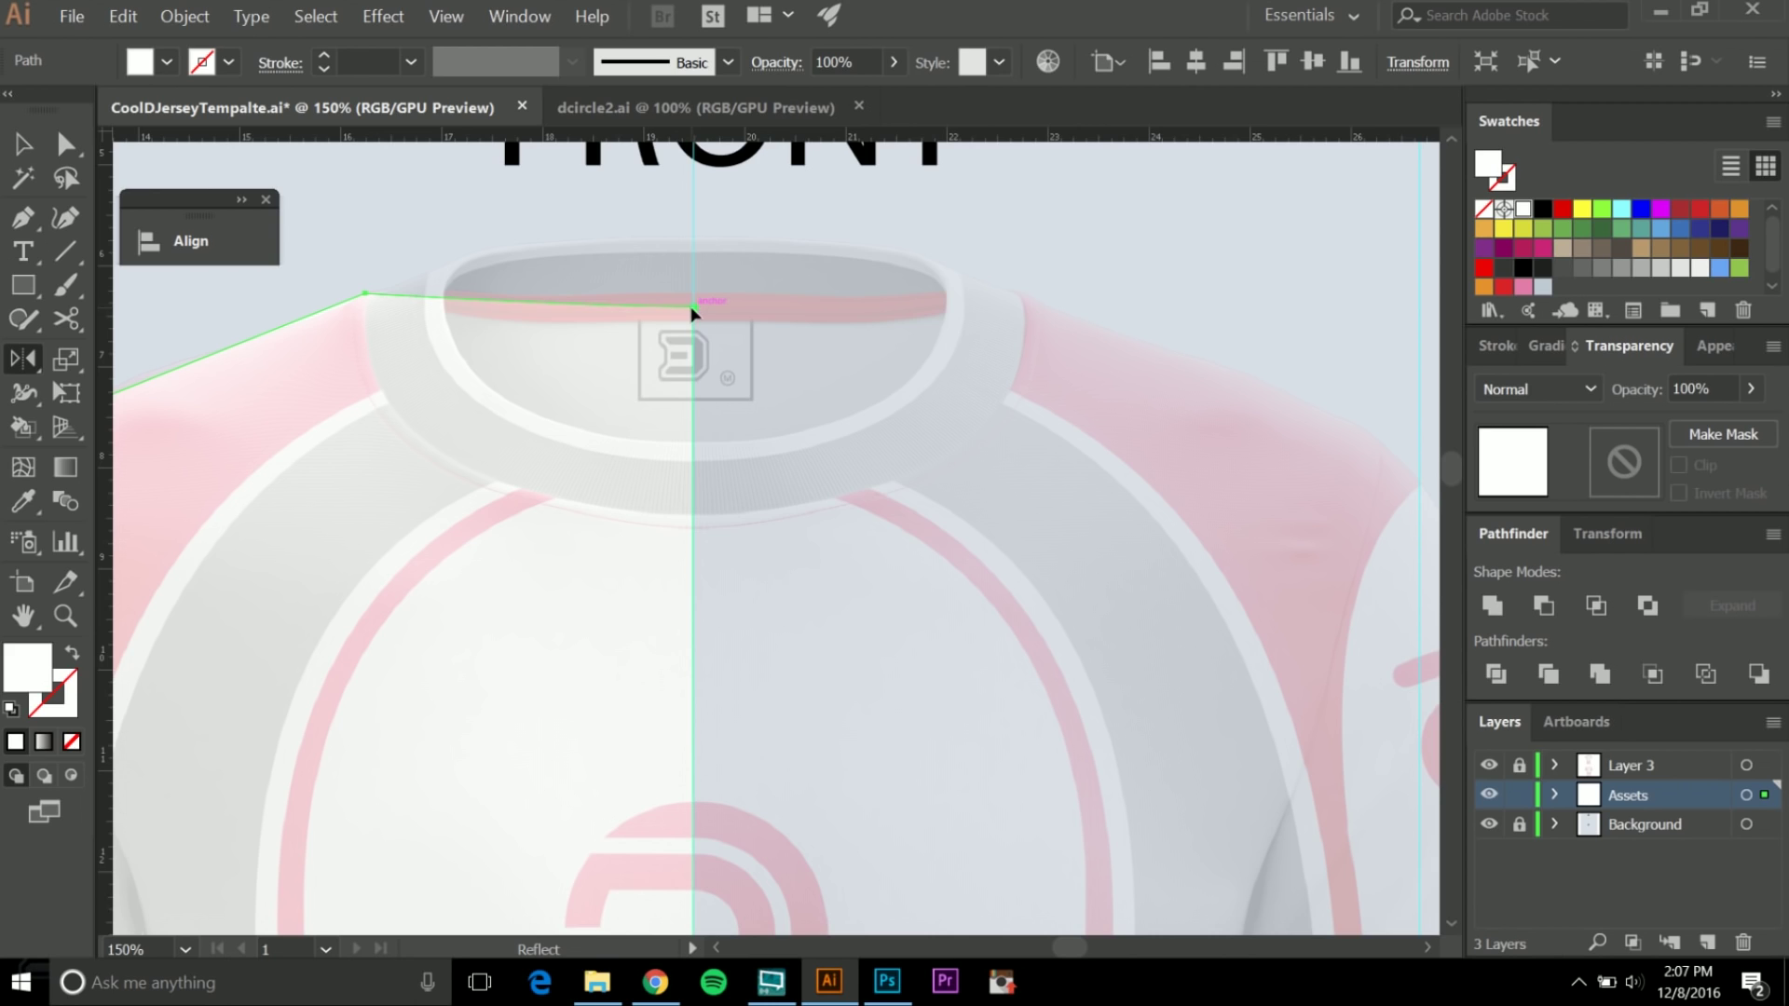
alt+click(694, 312)
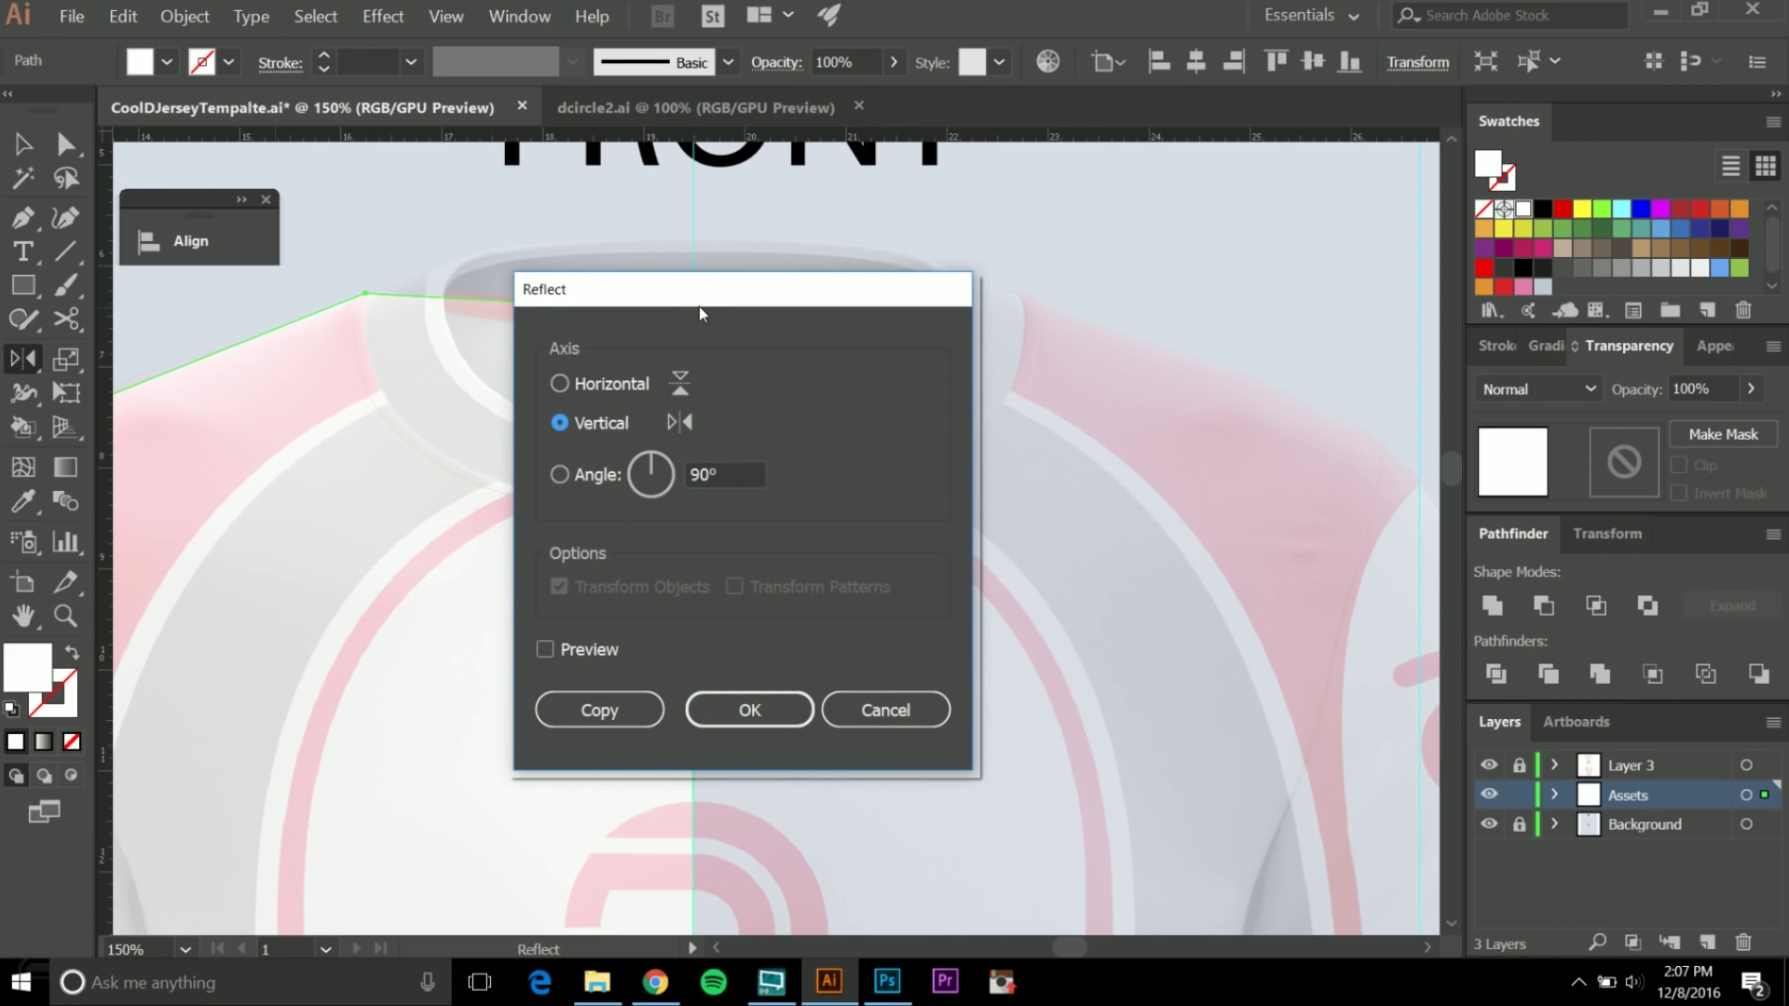
drag(805, 289, 1042, 267)
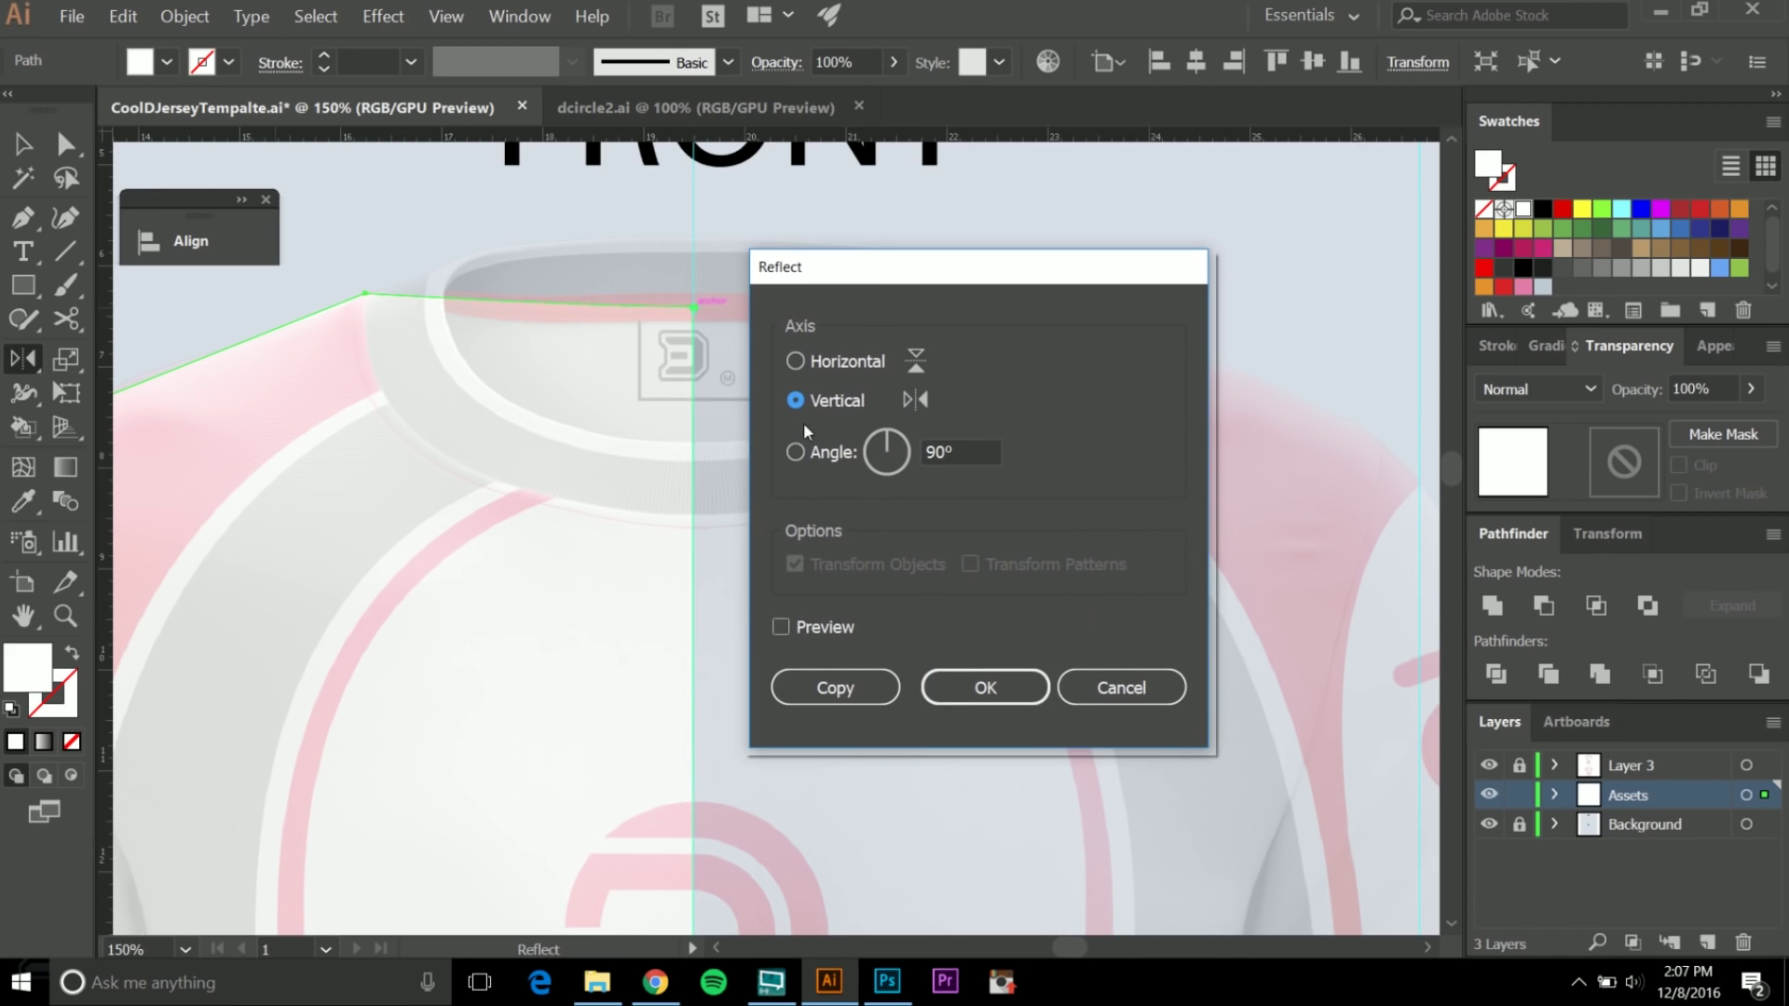
click(855, 680)
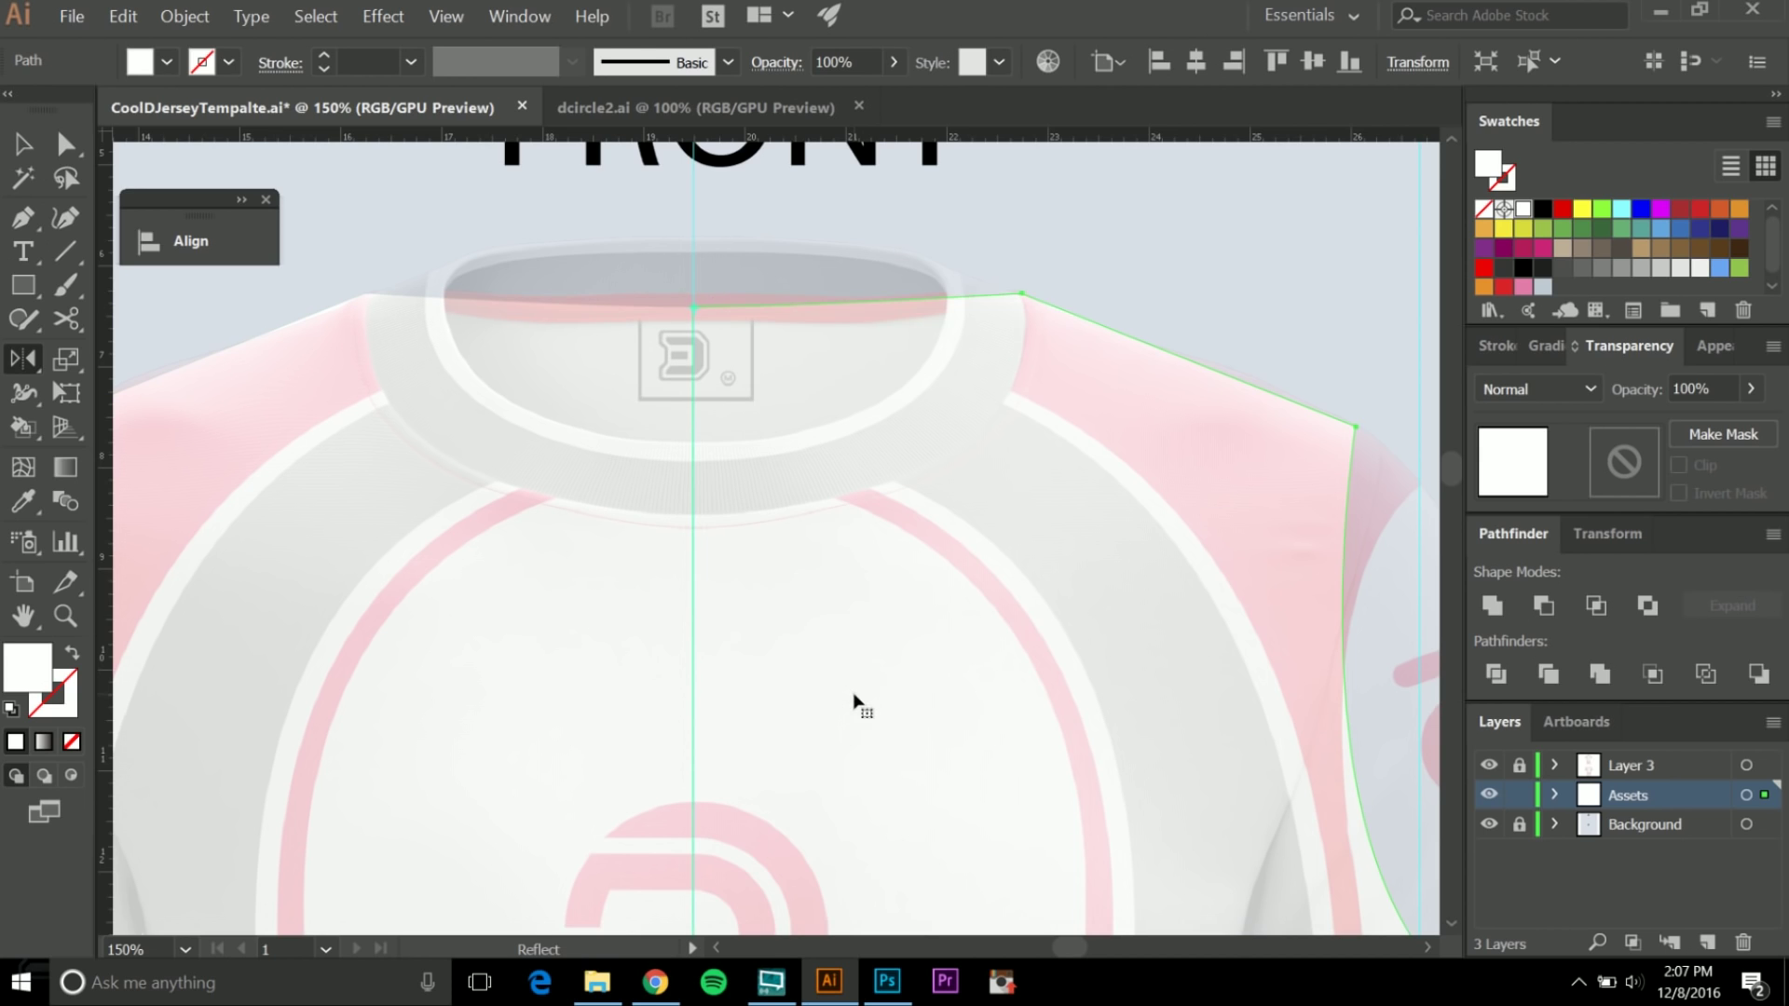
Offset the mirrored right half from the centre guide and return it to the guide.
key(v)
click(759, 345)
click(826, 383)
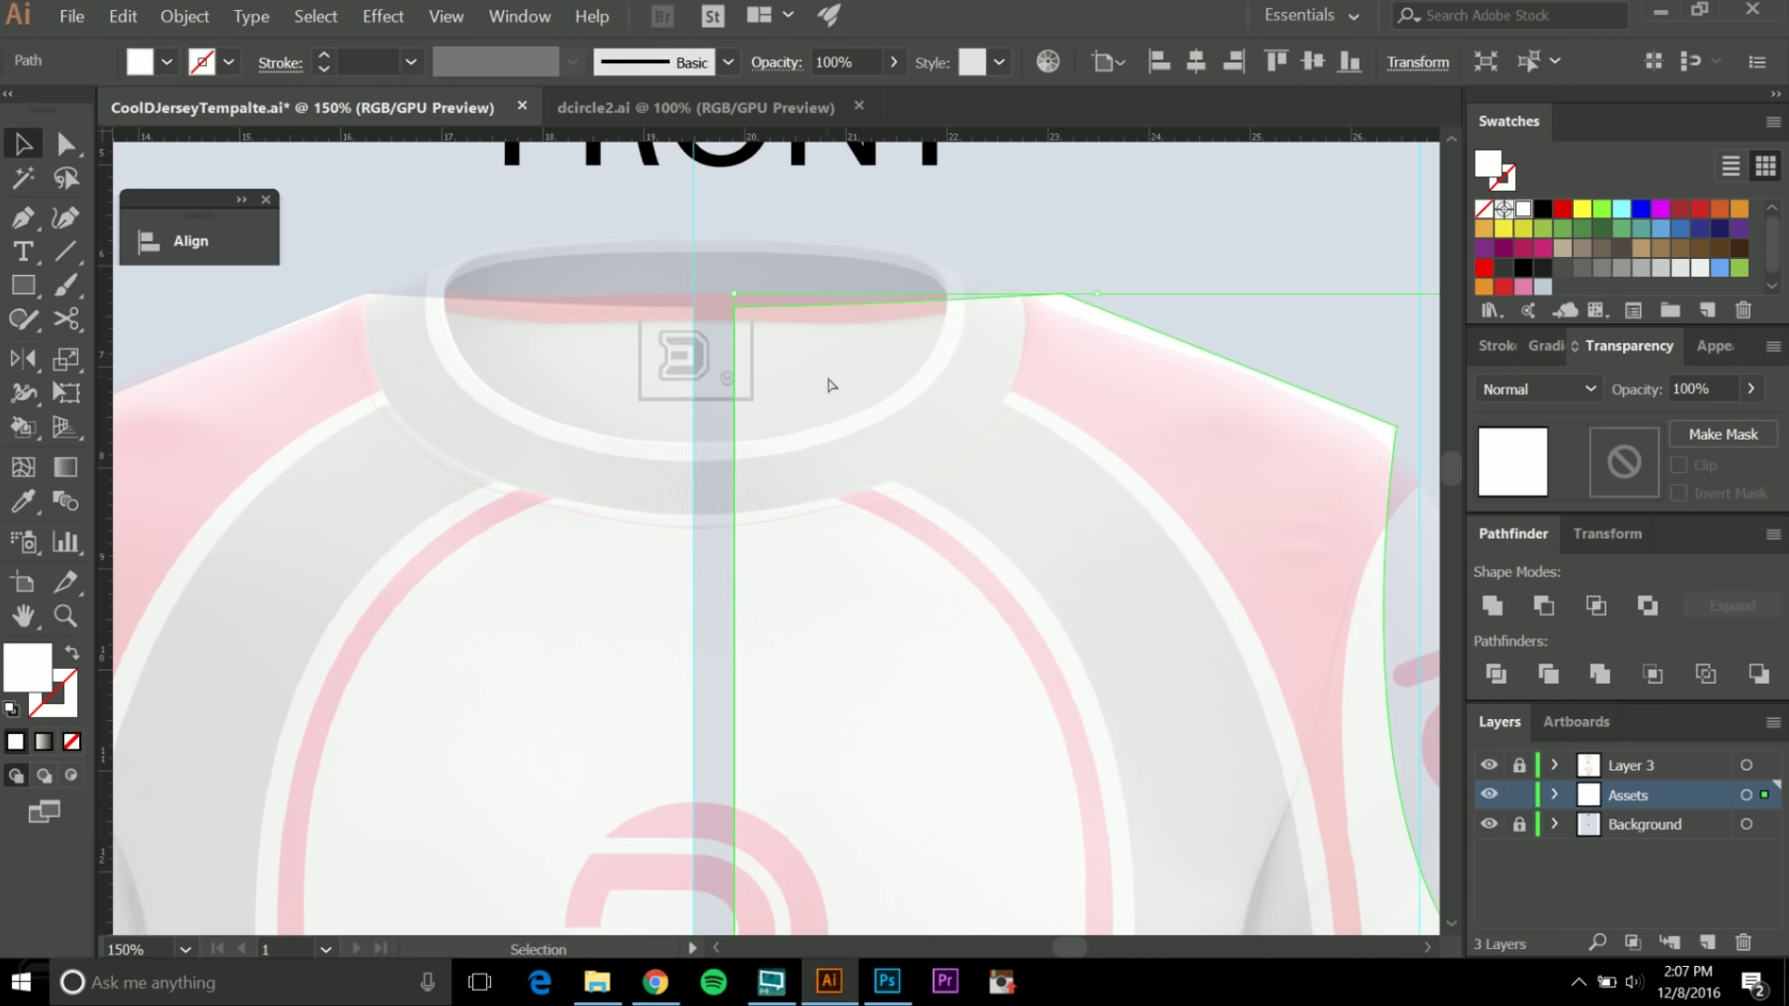
scroll(895, 383, down, 3)
scroll(1122, 473, down, 3)
click(1092, 528)
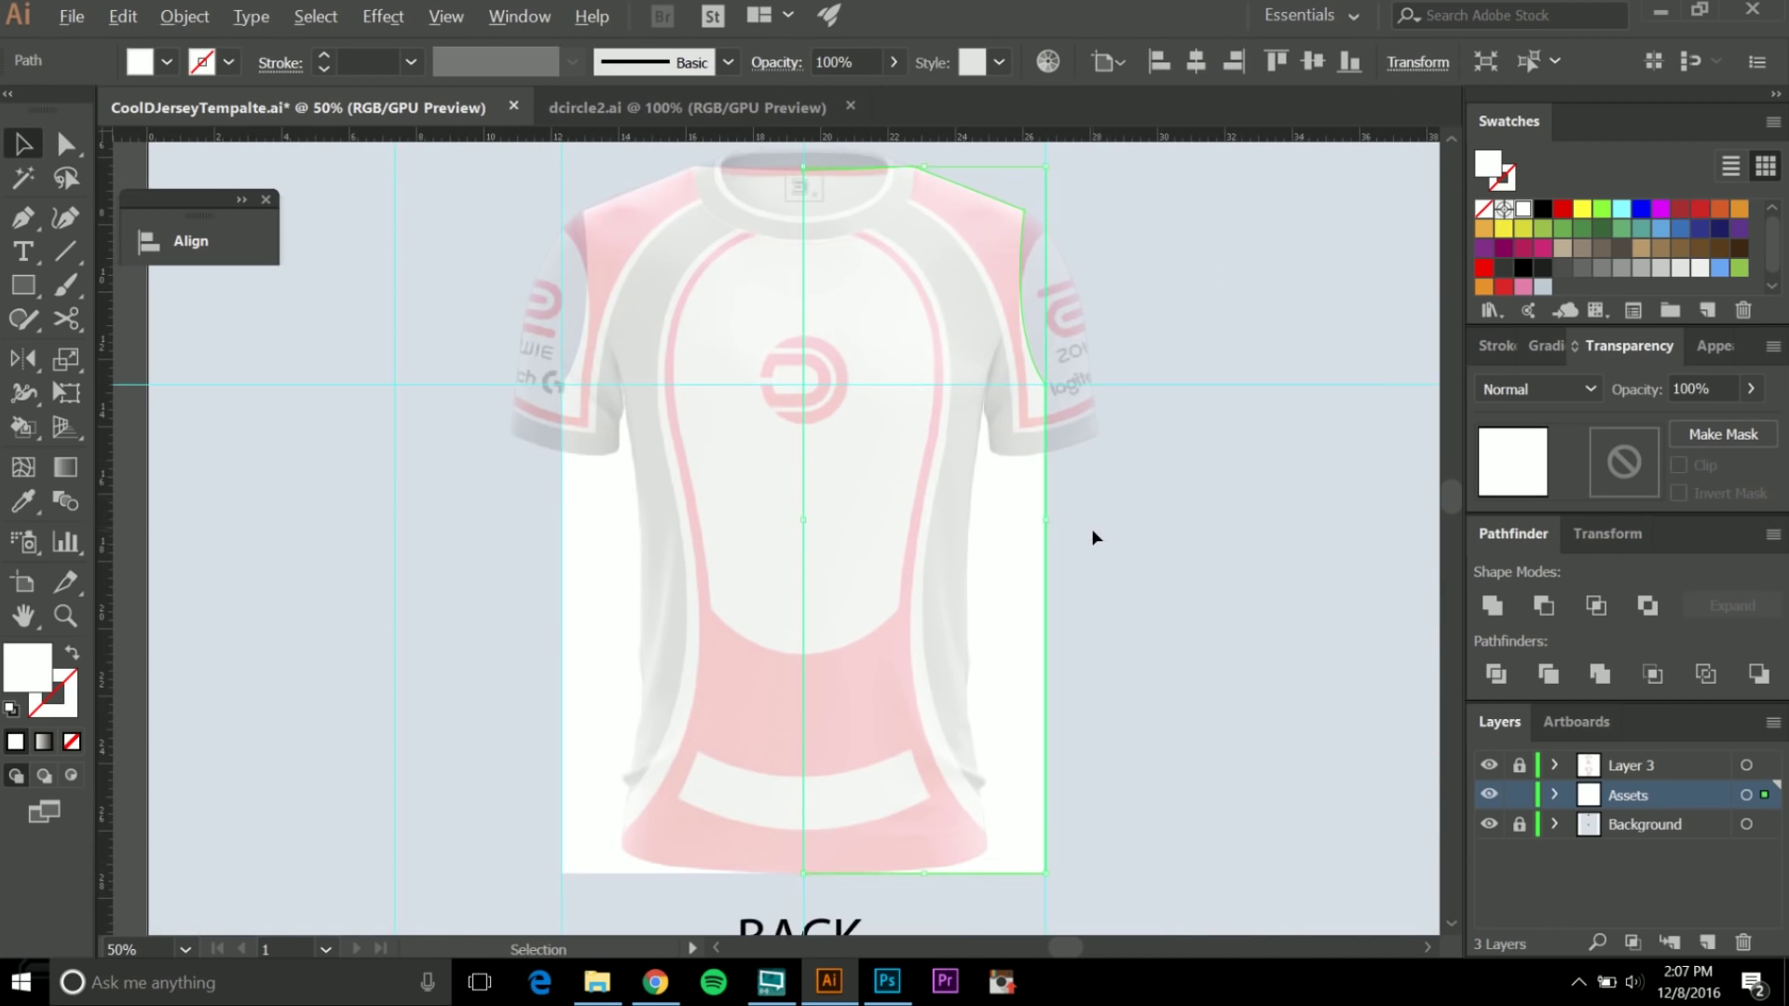
Draw a straight Pen line from the left shoulder point to the outer lower corner of the sleeve cuff.
scroll(1104, 557, down, 1)
scroll(785, 323, up, 3)
drag(569, 349, 617, 303)
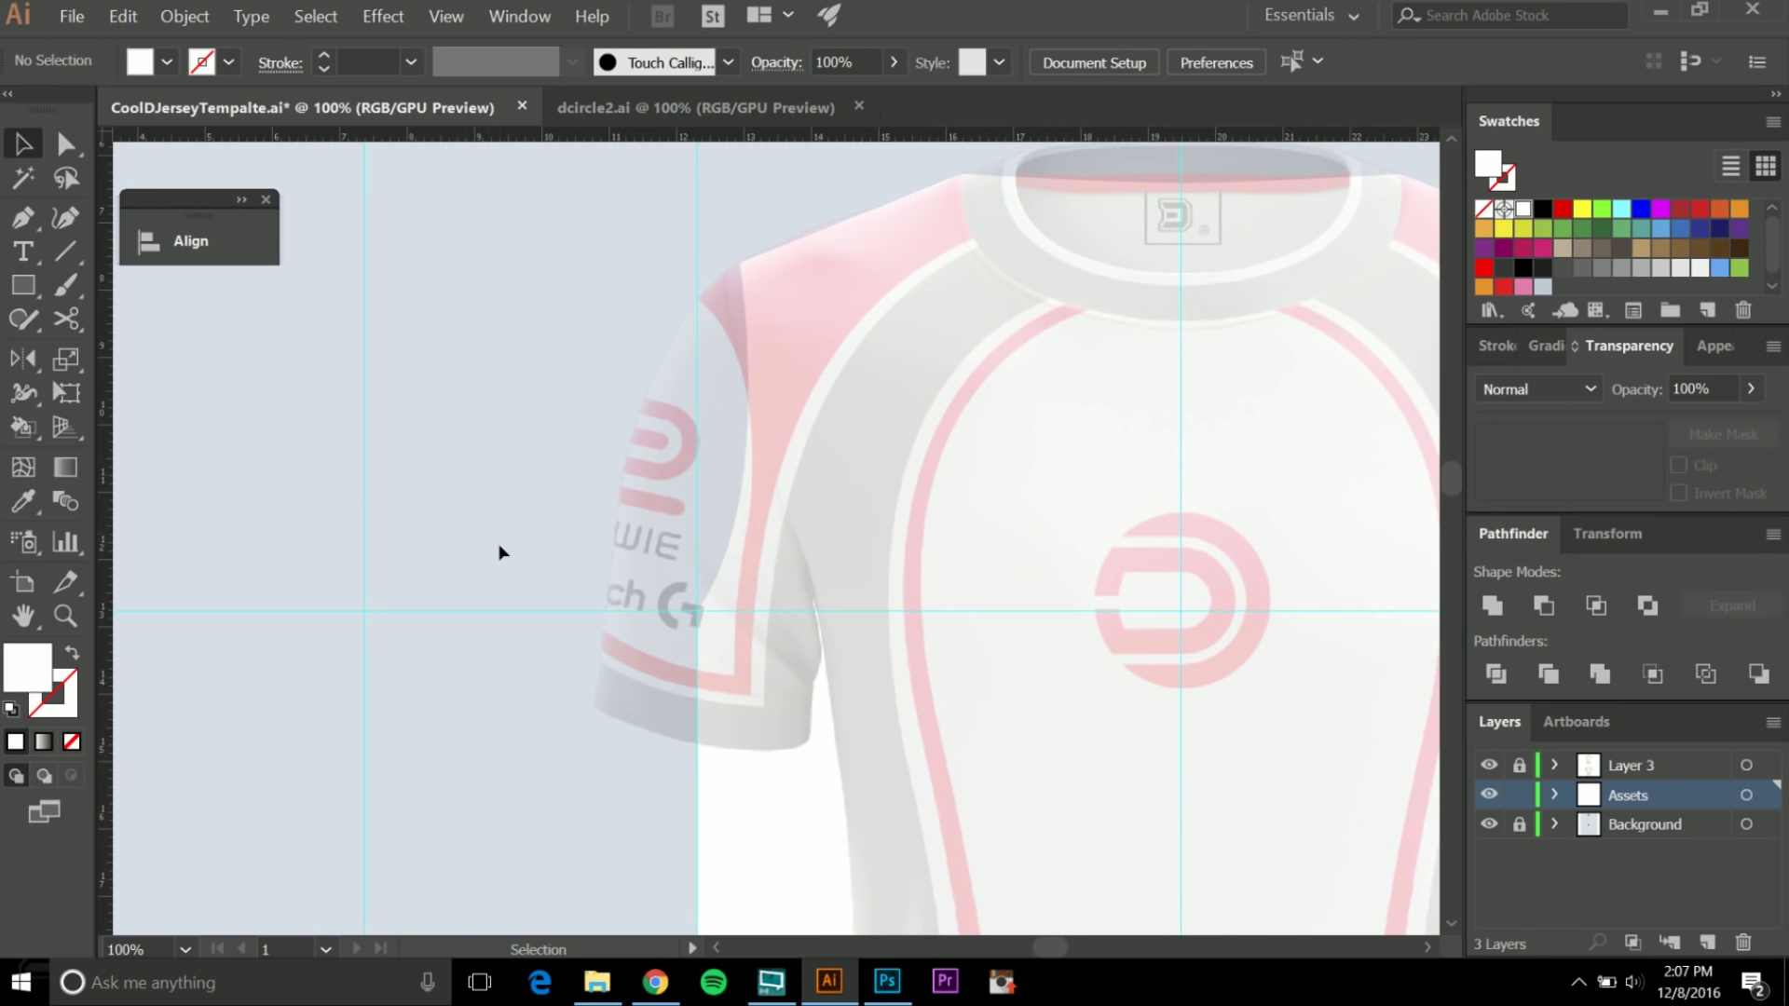
key(p)
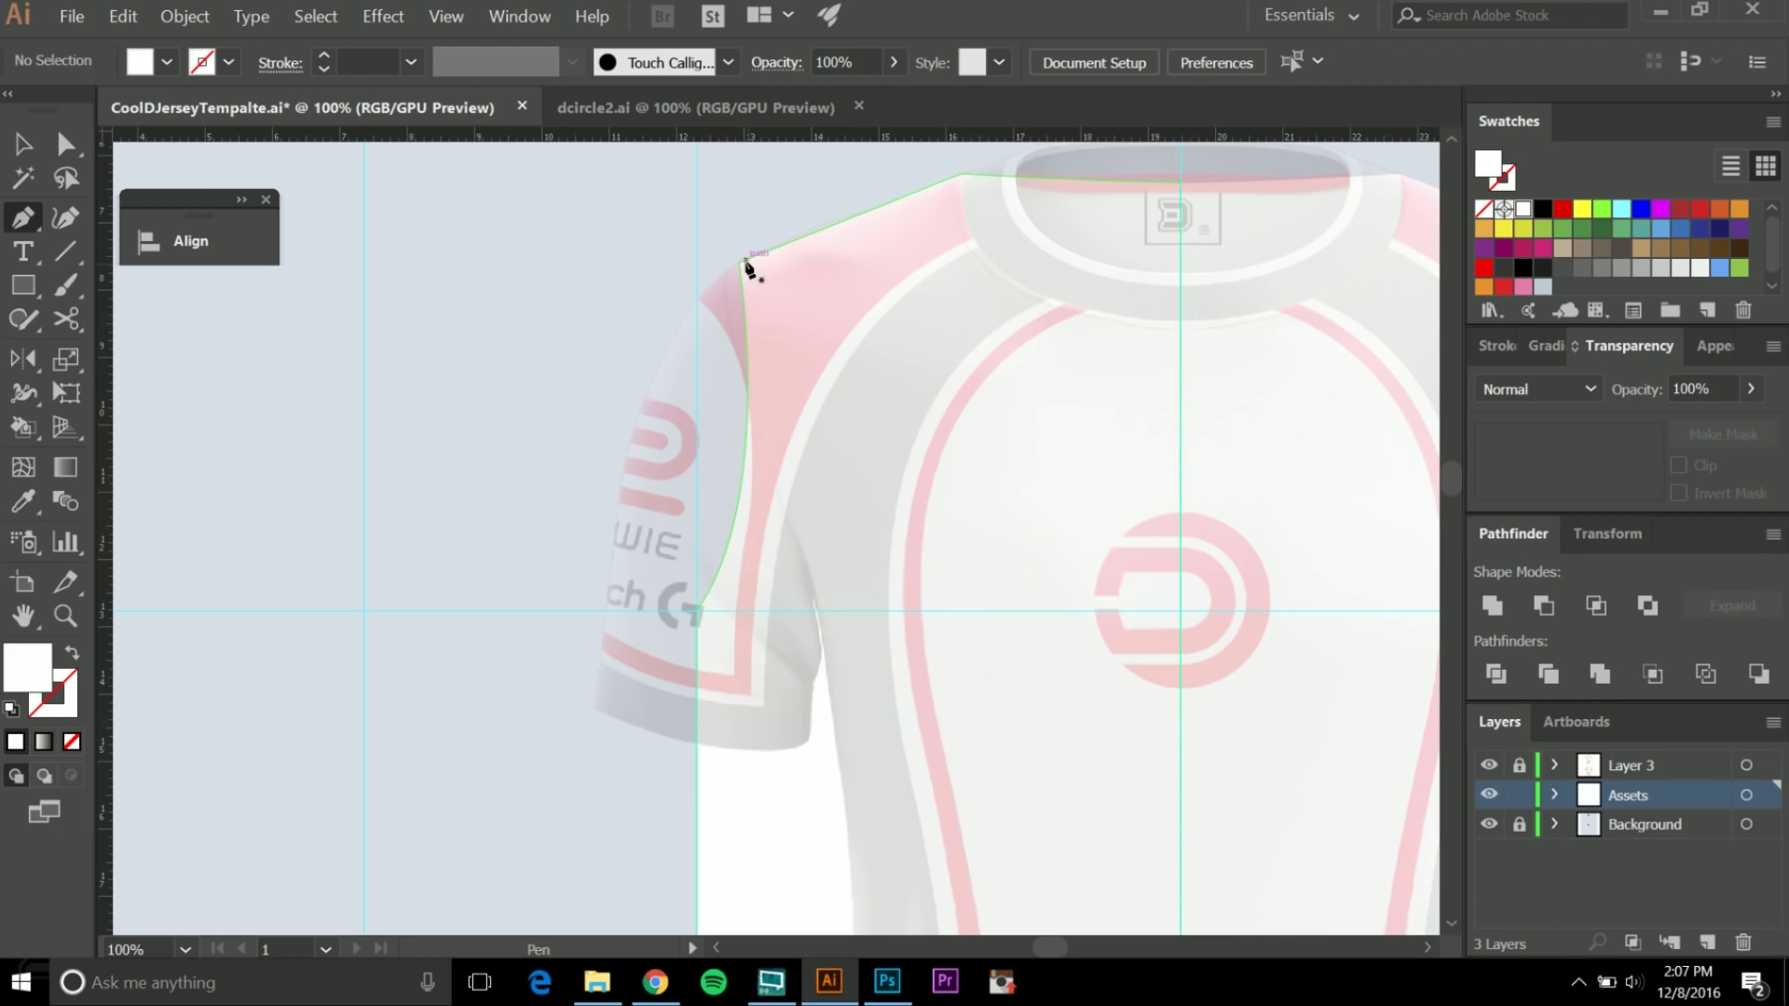
click(598, 705)
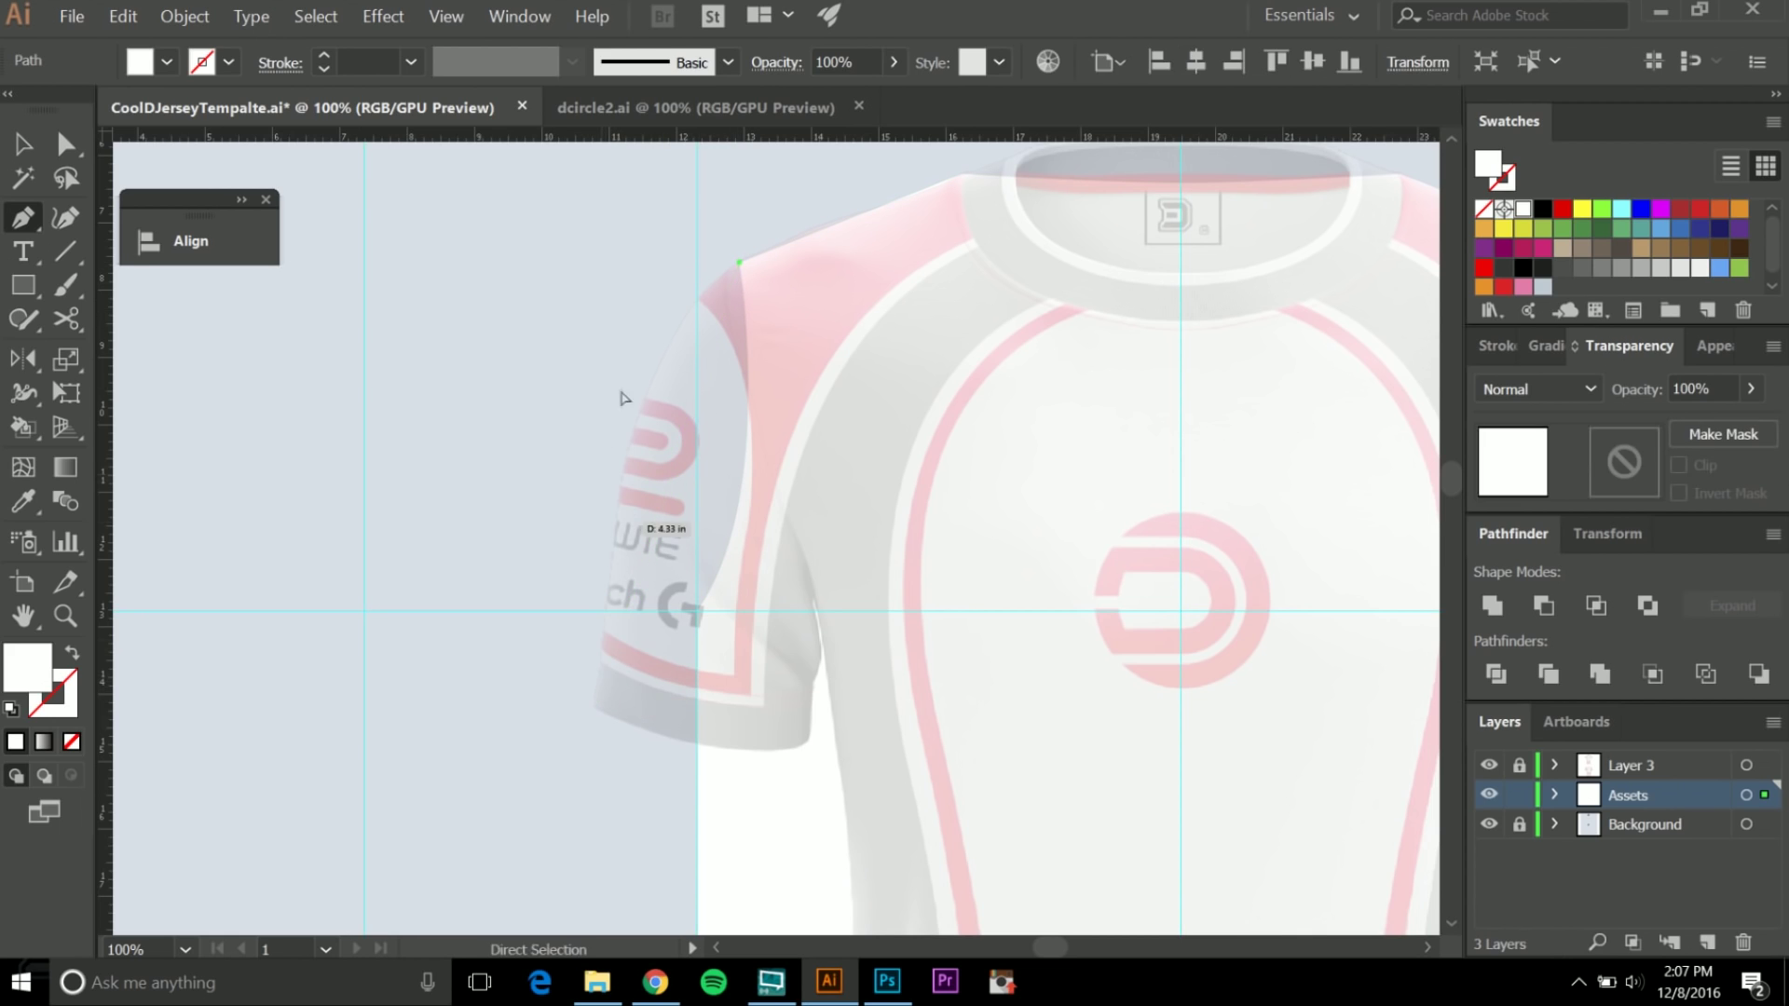
key(ctrl+z)
ctrl+click(745, 269)
click(746, 269)
click(593, 706)
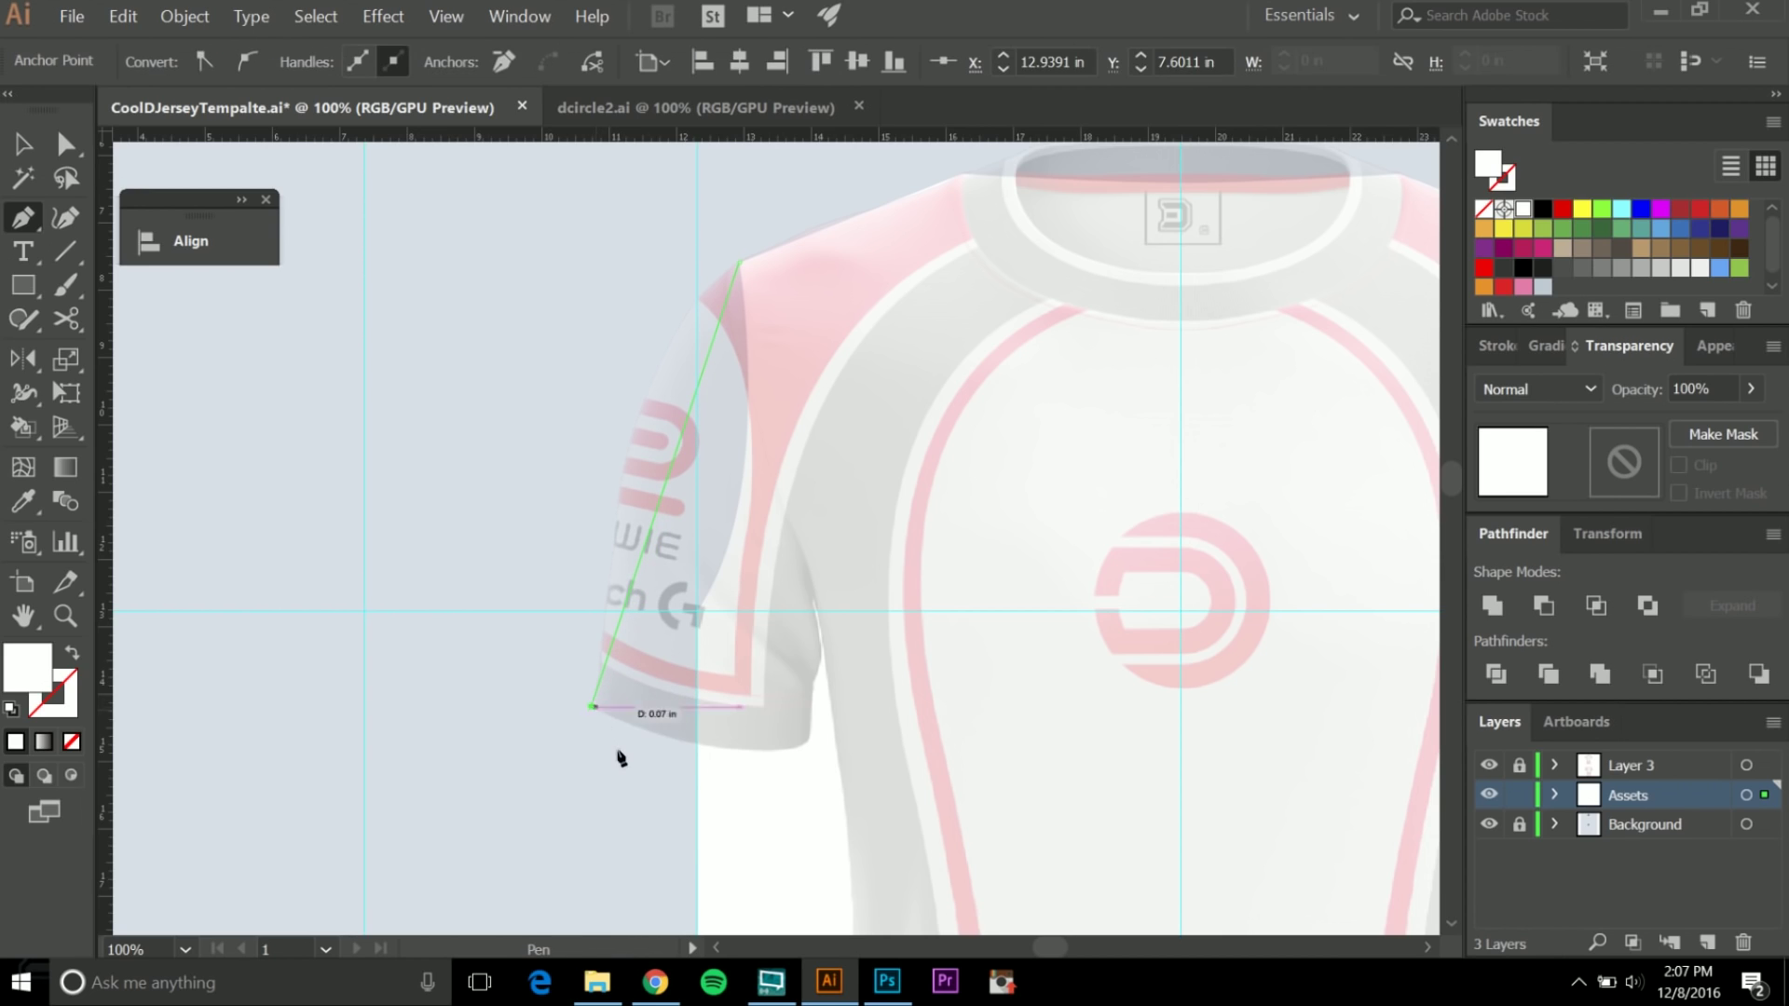
click(609, 743)
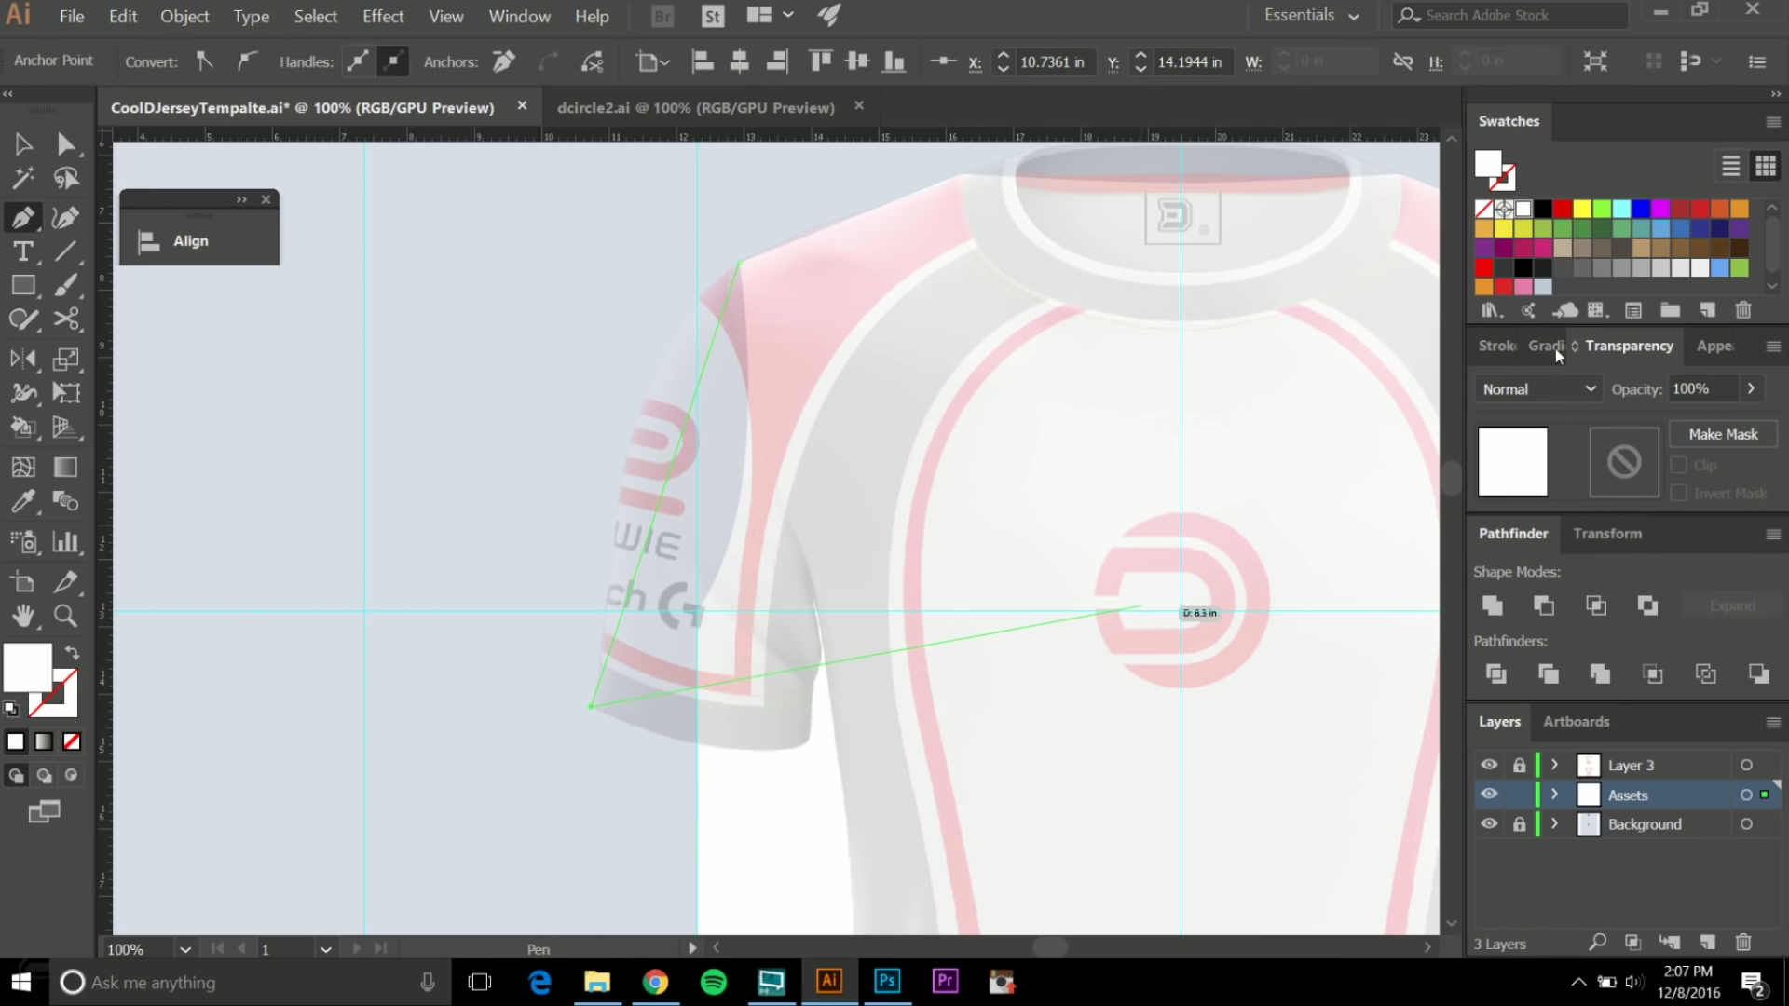
Give the sleeve line a black stroke with a weight of 5 pt.
click(1498, 347)
click(1541, 387)
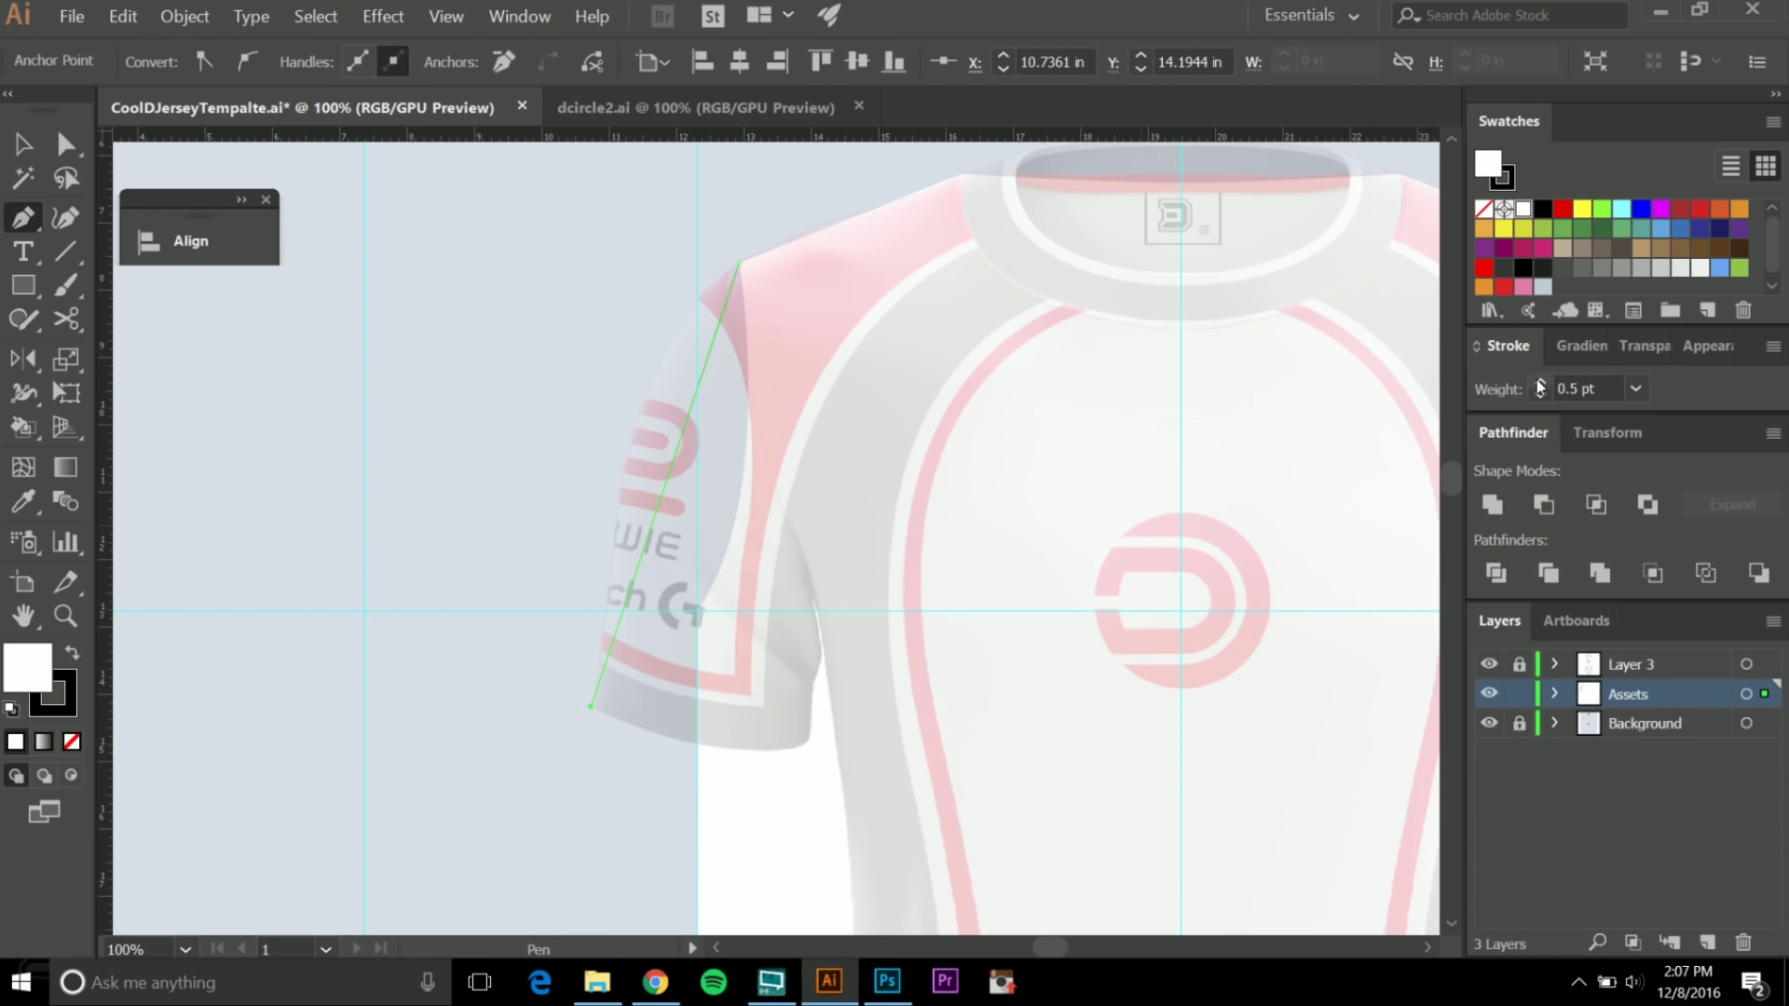
click(1541, 387)
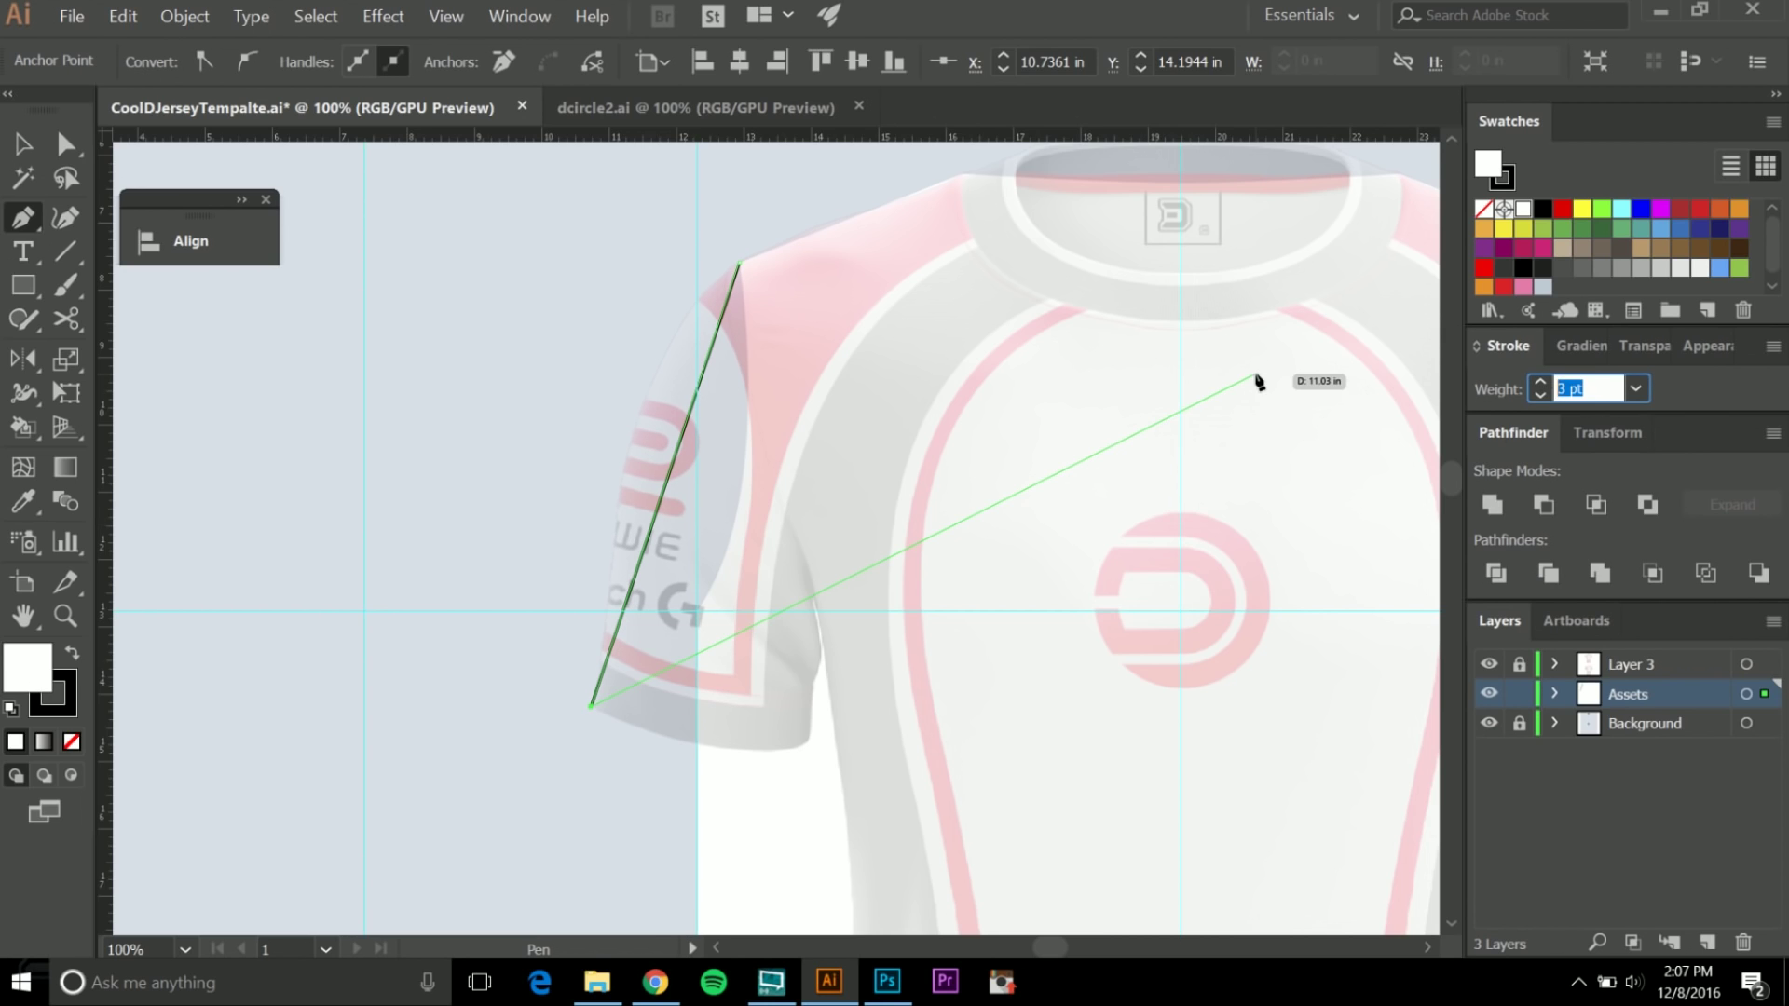
text(5)
ctrl+click(456, 372)
Rotate the sleeve line about its shoulder end outward so it continues the slope of the left shoulder.
key(a)
drag(513, 664, 667, 801)
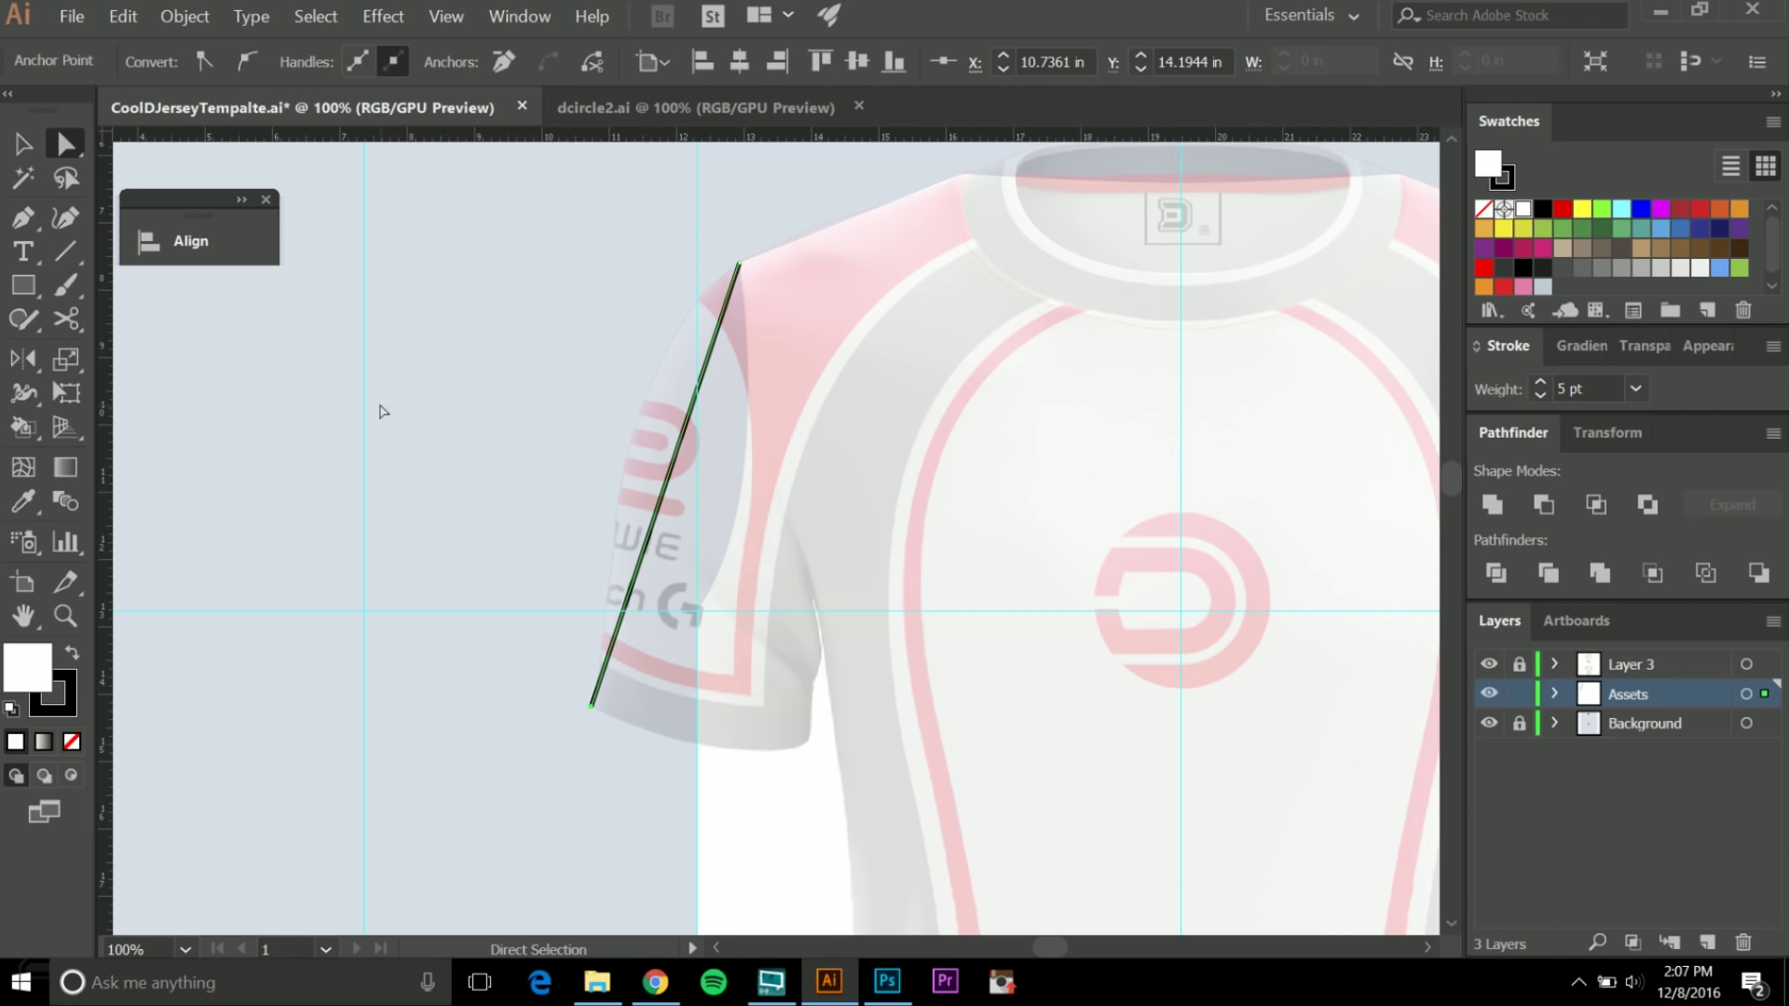
key(r)
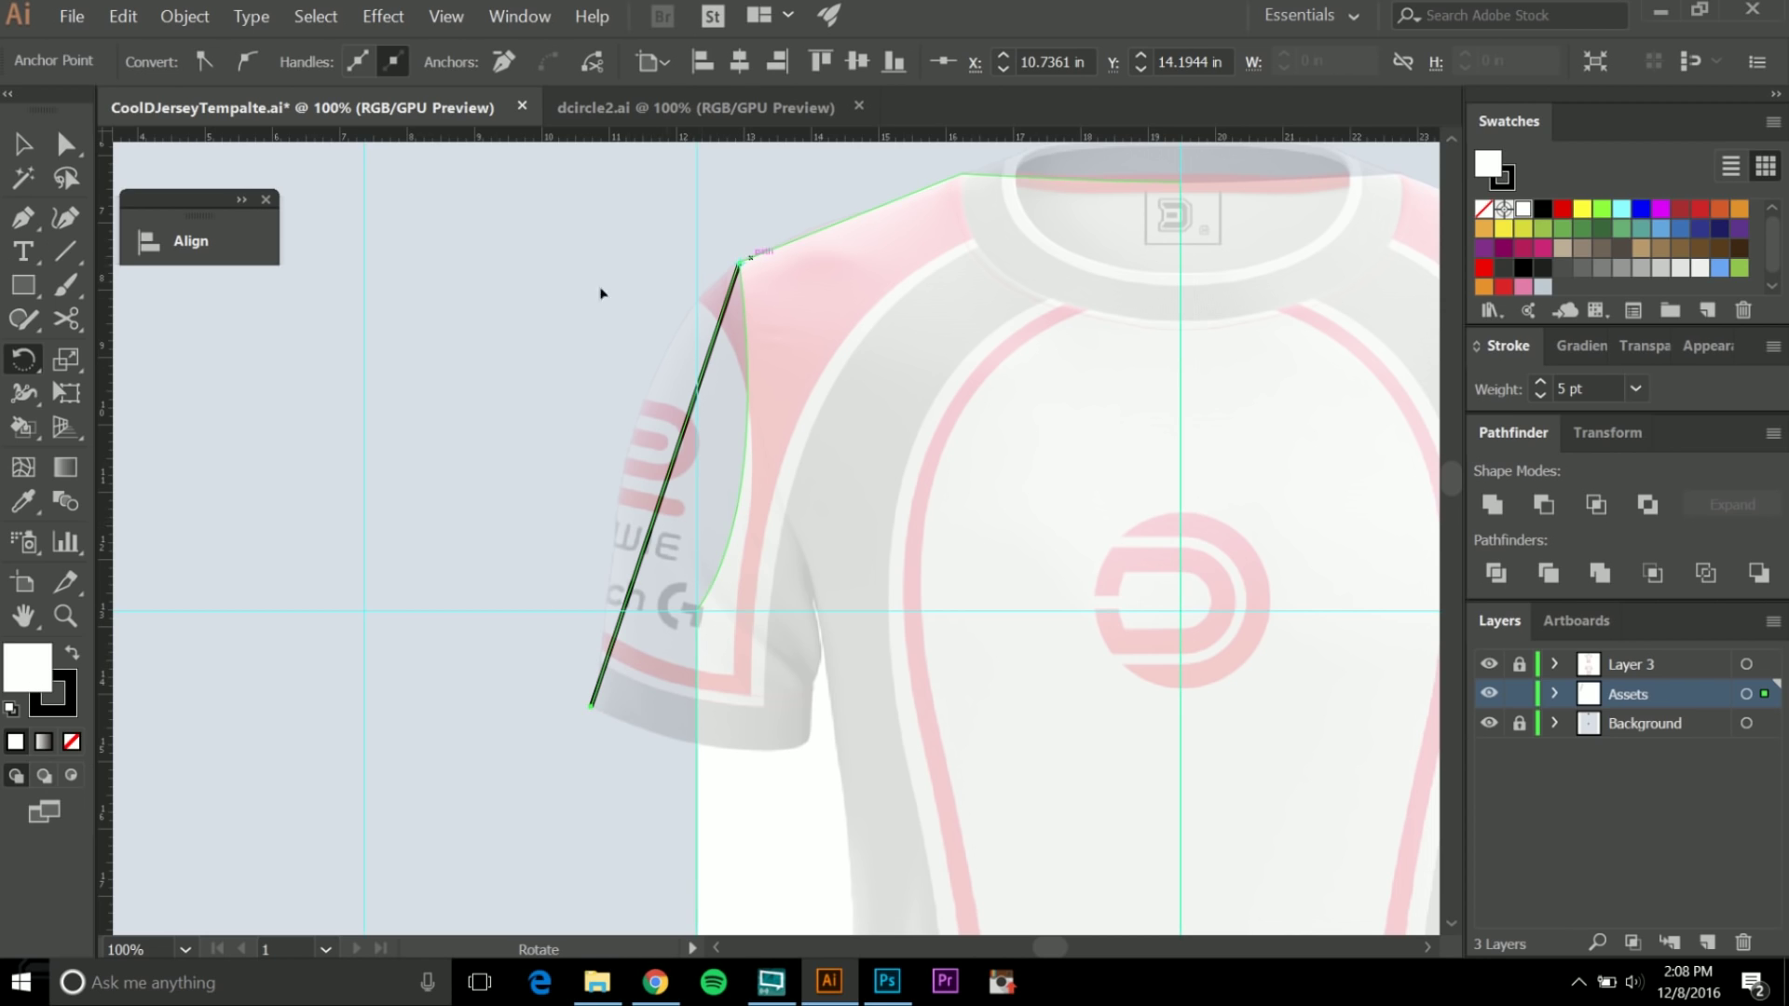
key(ctrl+shift+a)
key(v)
click(595, 707)
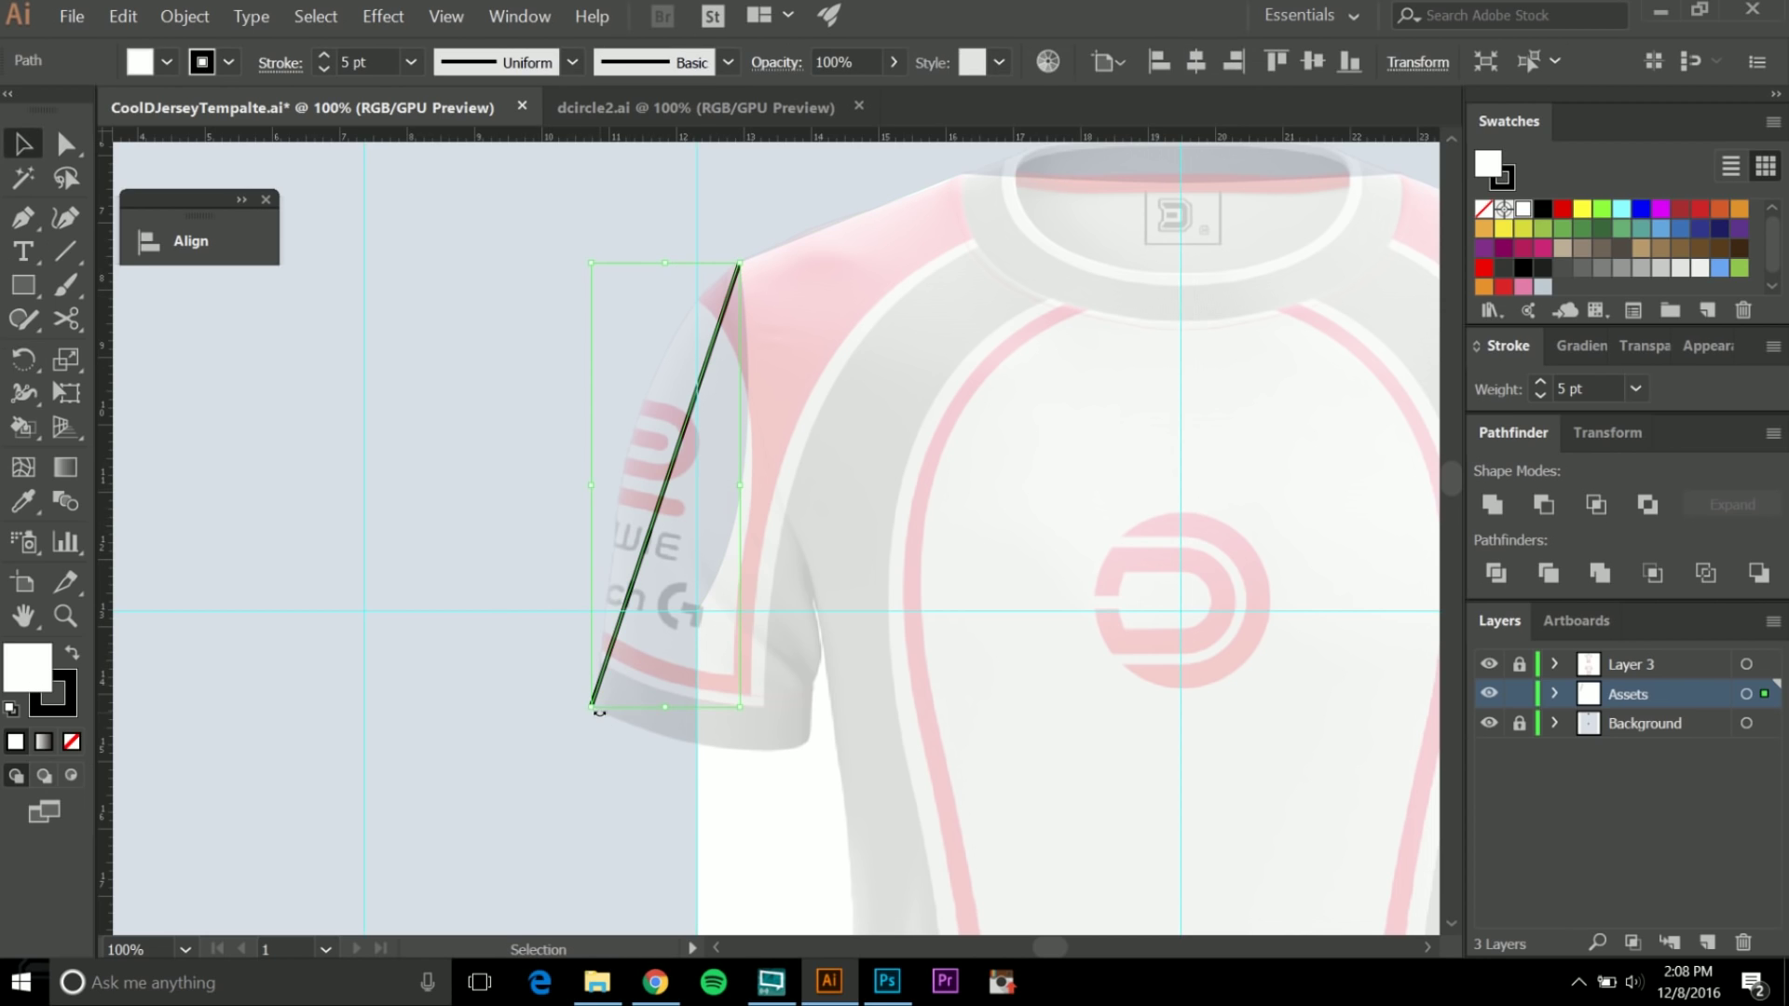
key(r)
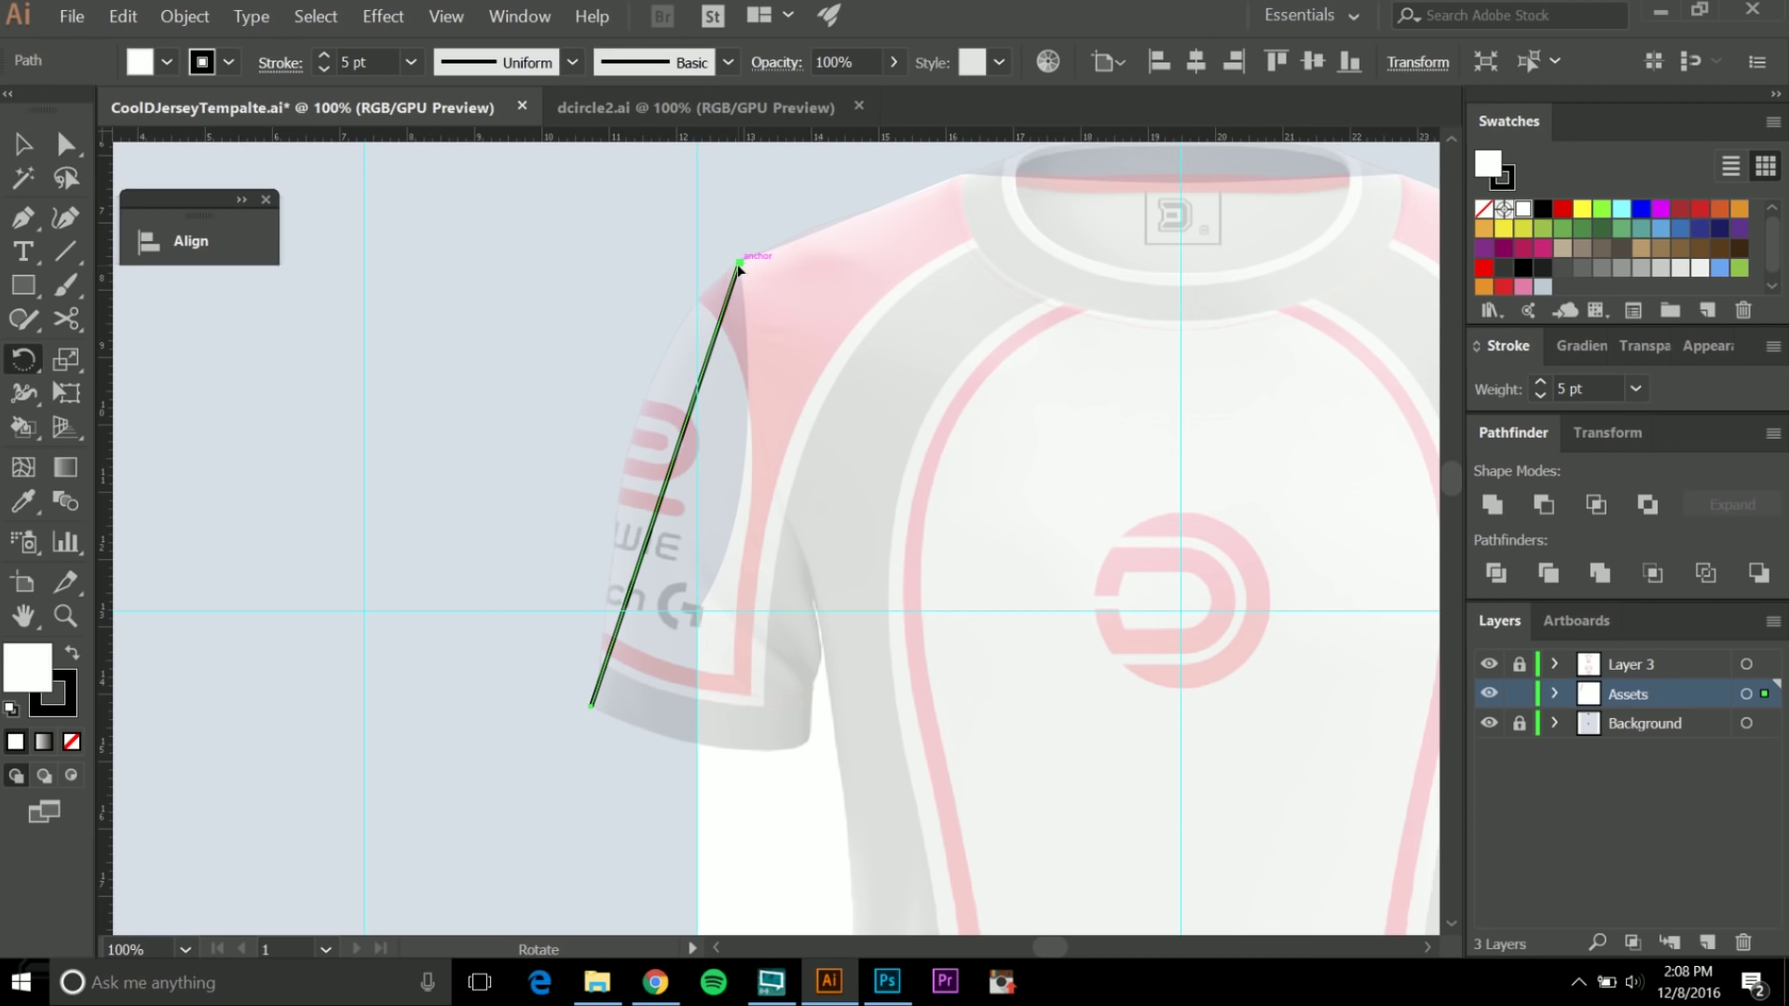
drag(591, 703, 235, 452)
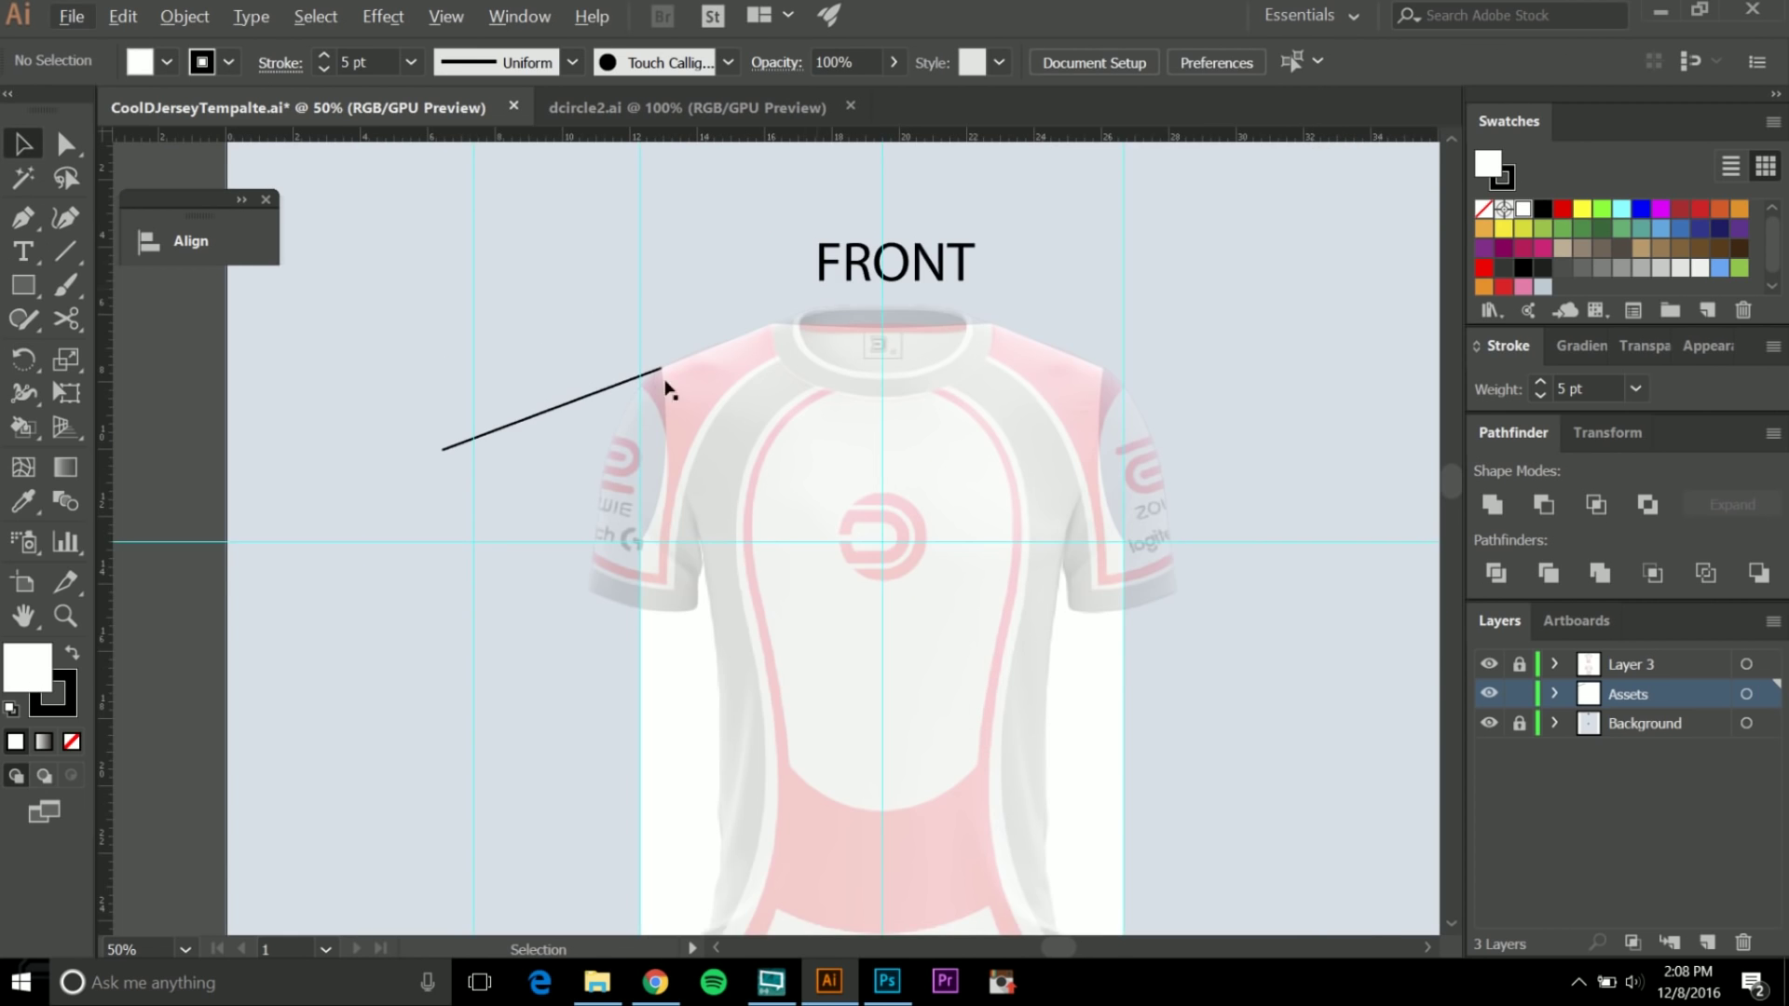
Examine the rotated sleeve line's angle and length against the front jersey and the guides.
scroll(643, 393, up, 1)
scroll(559, 540, down, 3)
scroll(514, 624, up, 2)
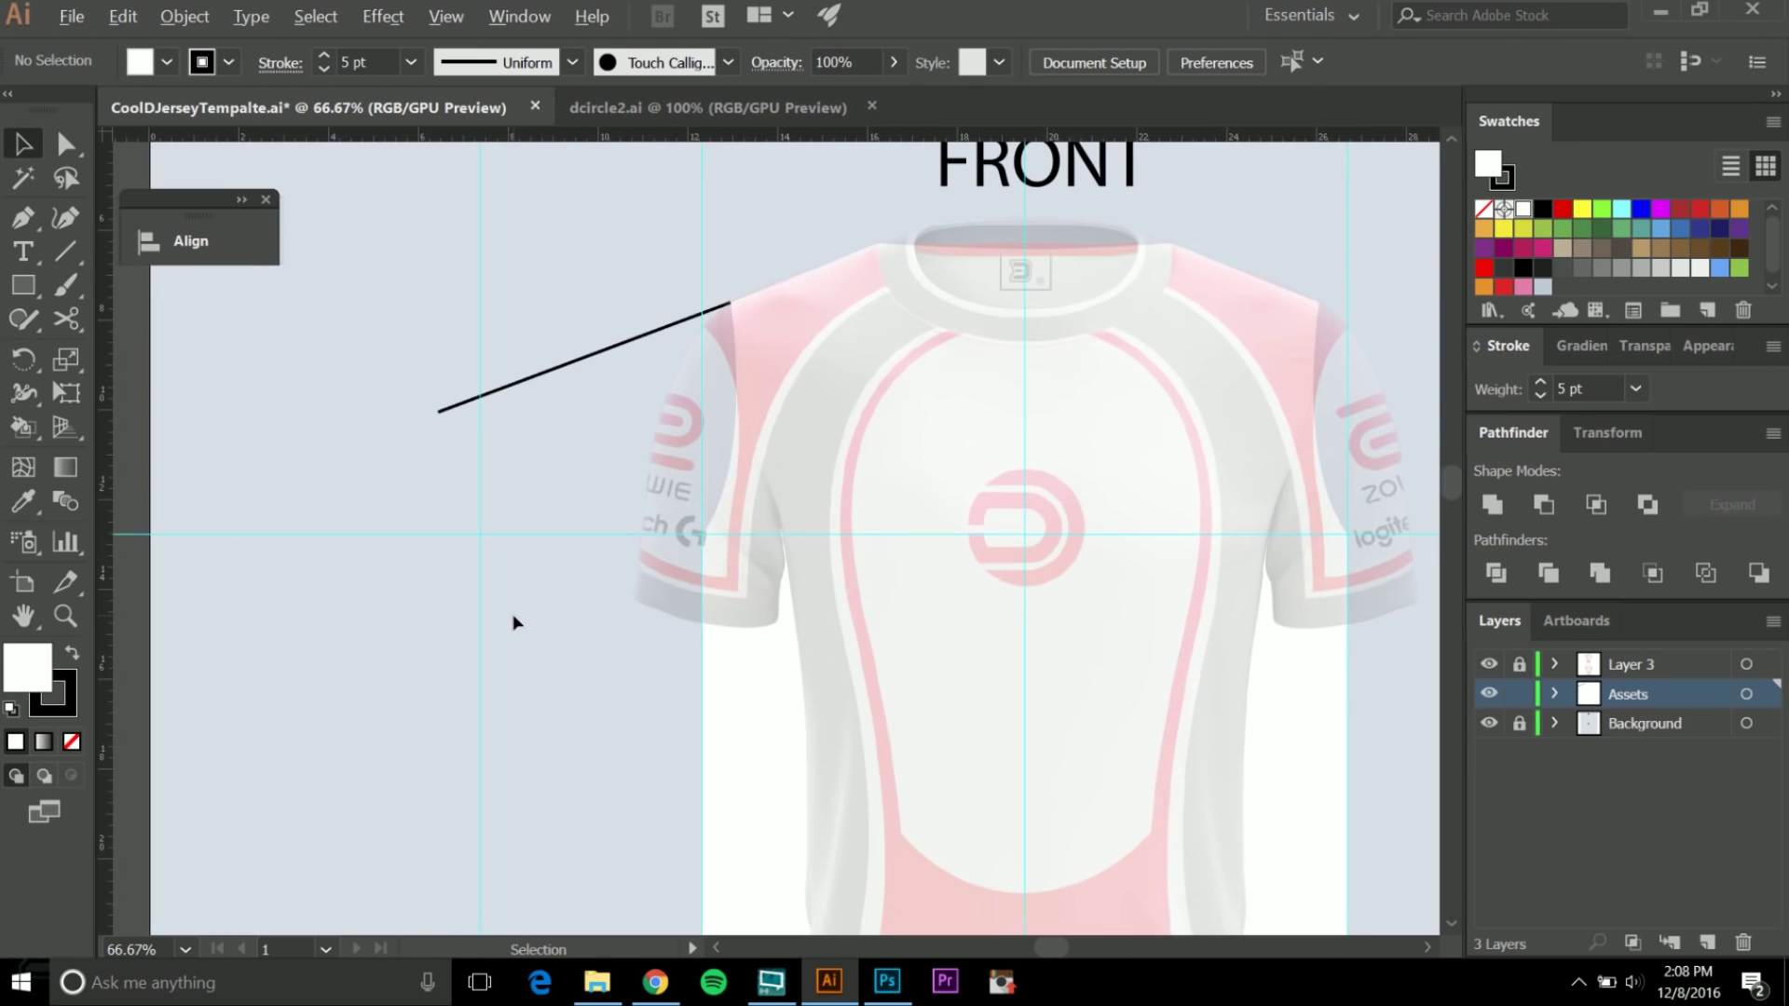
scroll(450, 433, up, 1)
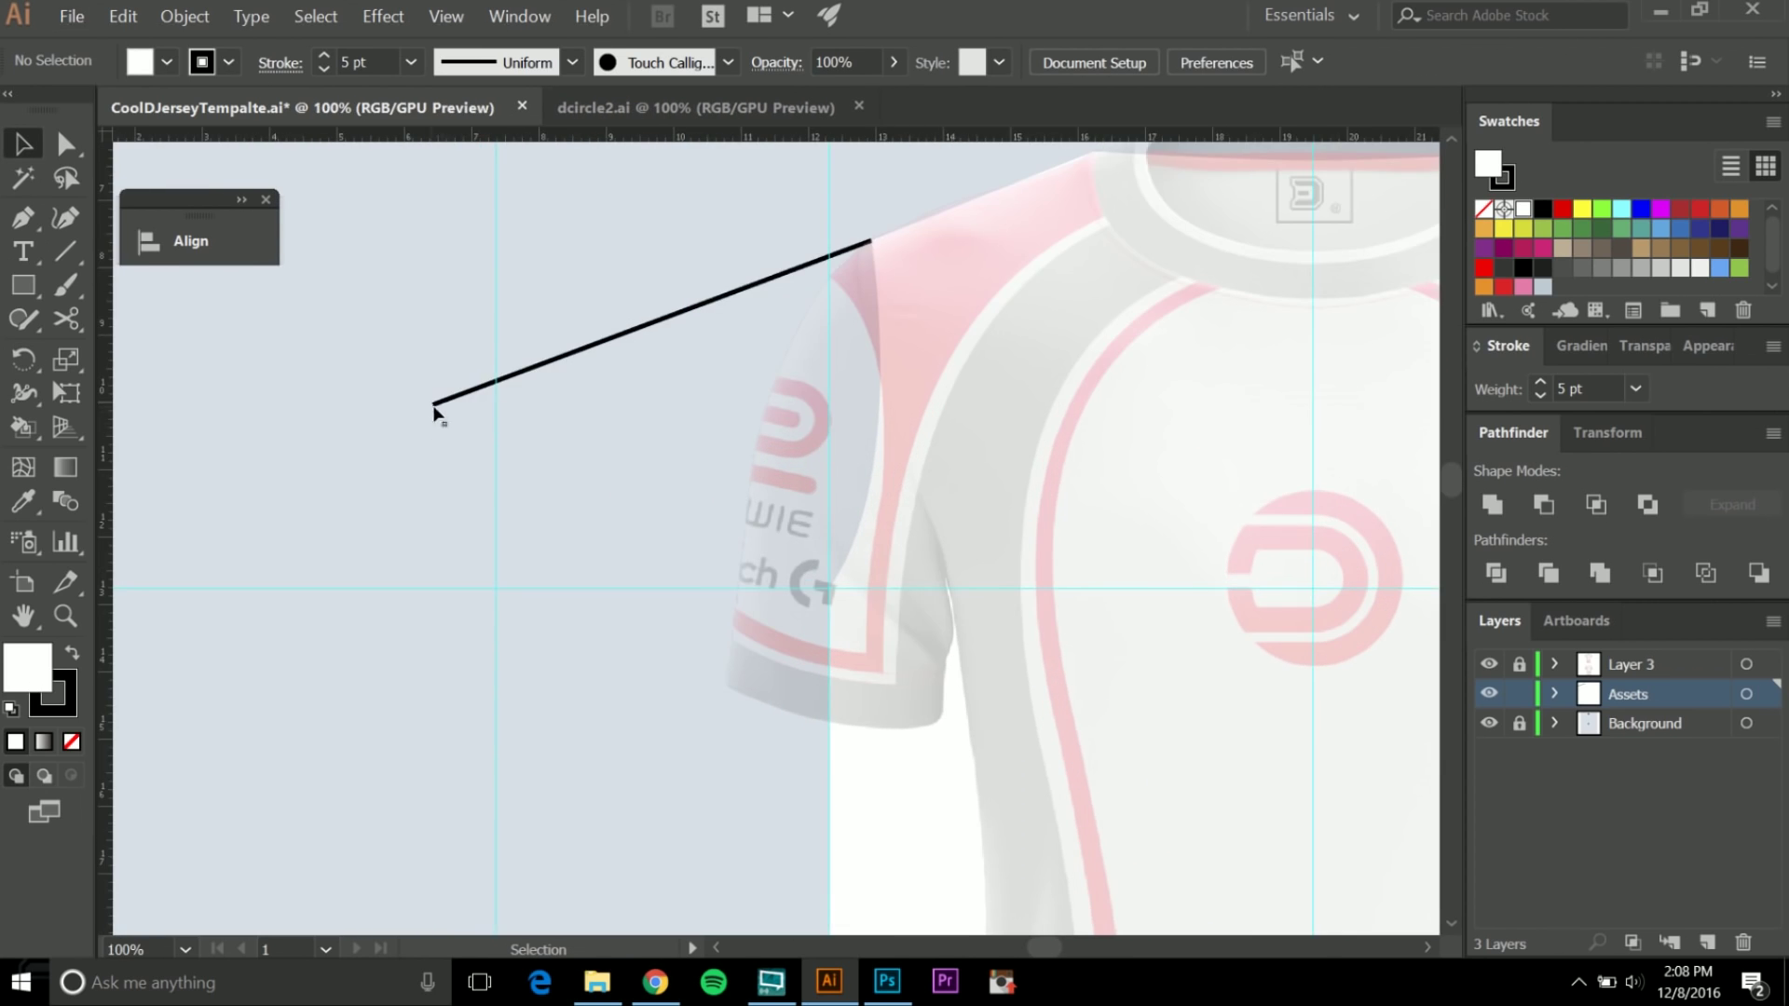
scroll(484, 541, down, 1)
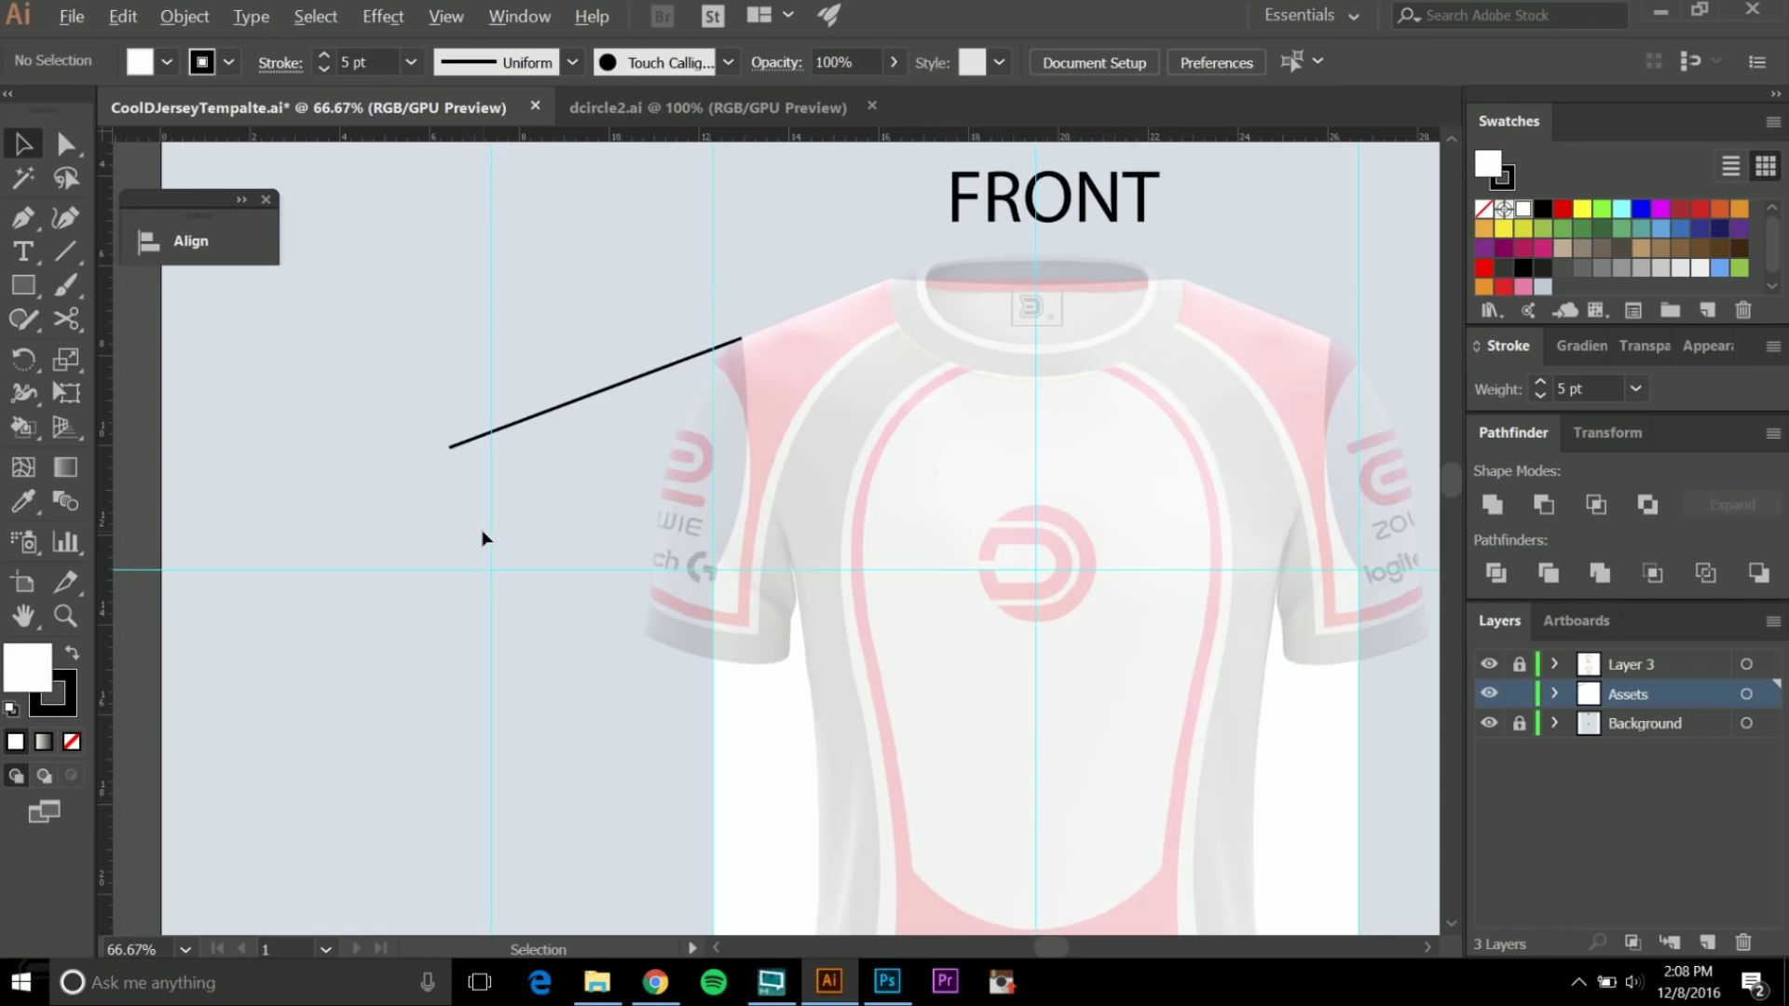
scroll(483, 535, up, 2)
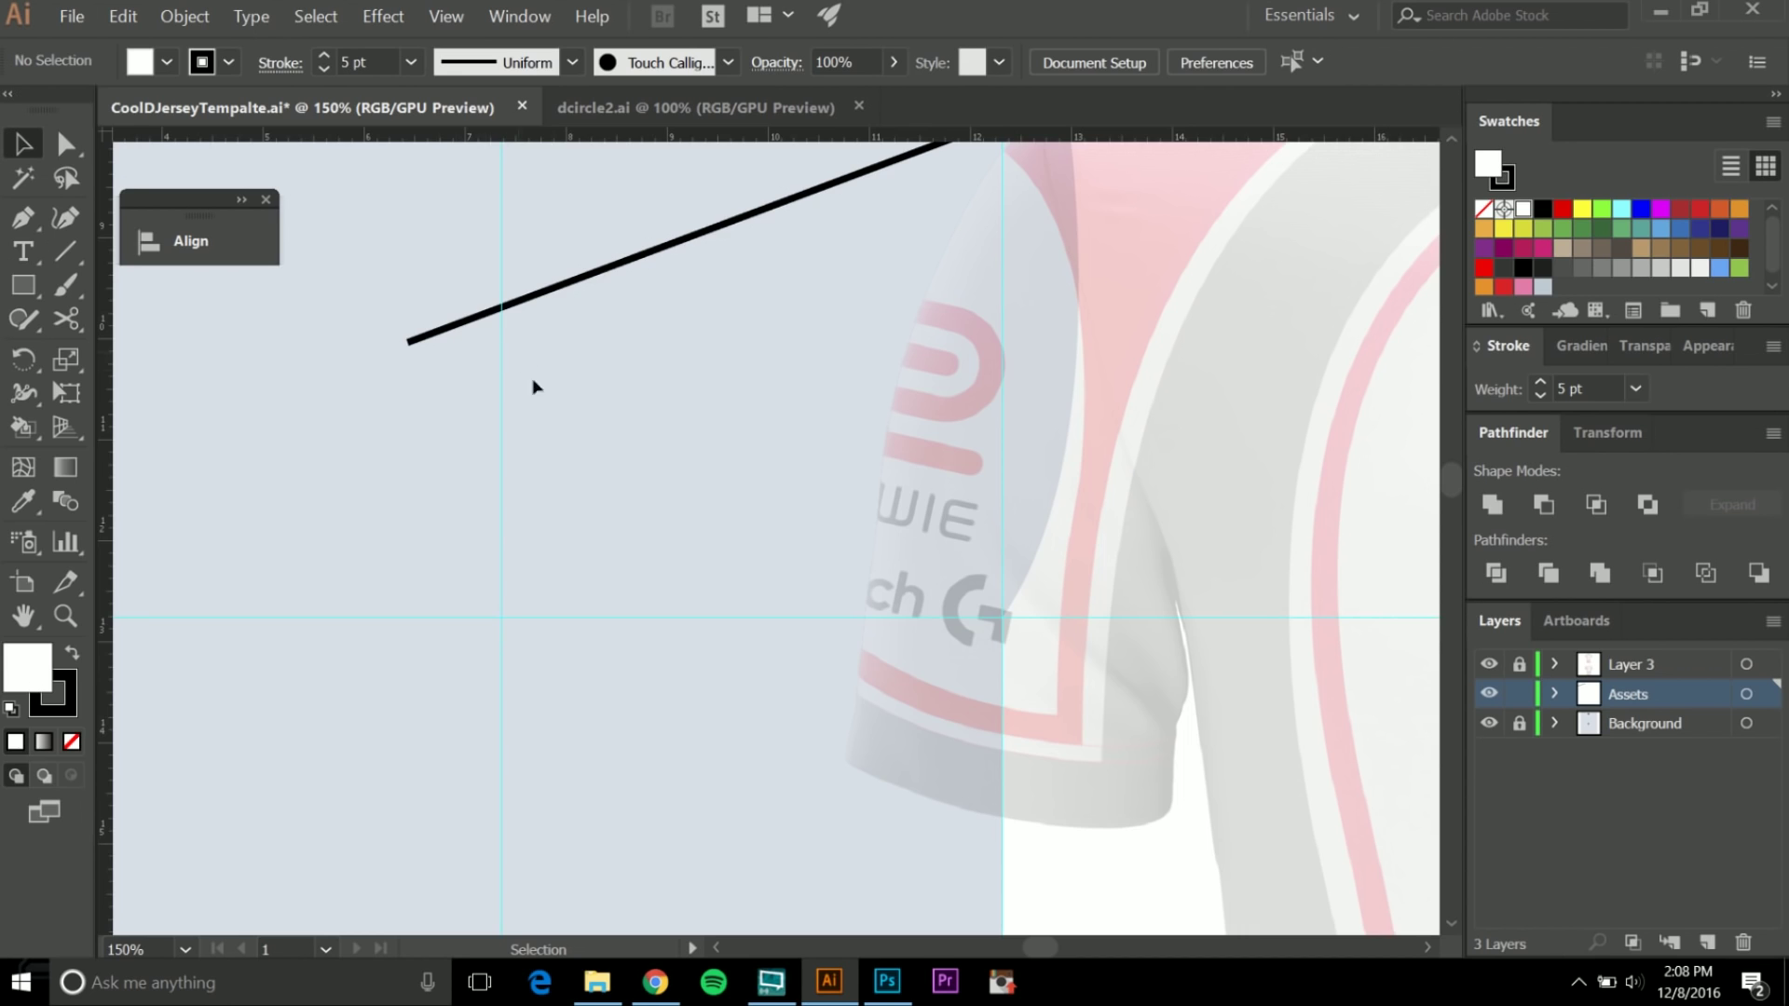
scroll(541, 389, down, 1)
drag(668, 451, 573, 448)
drag(341, 463, 531, 202)
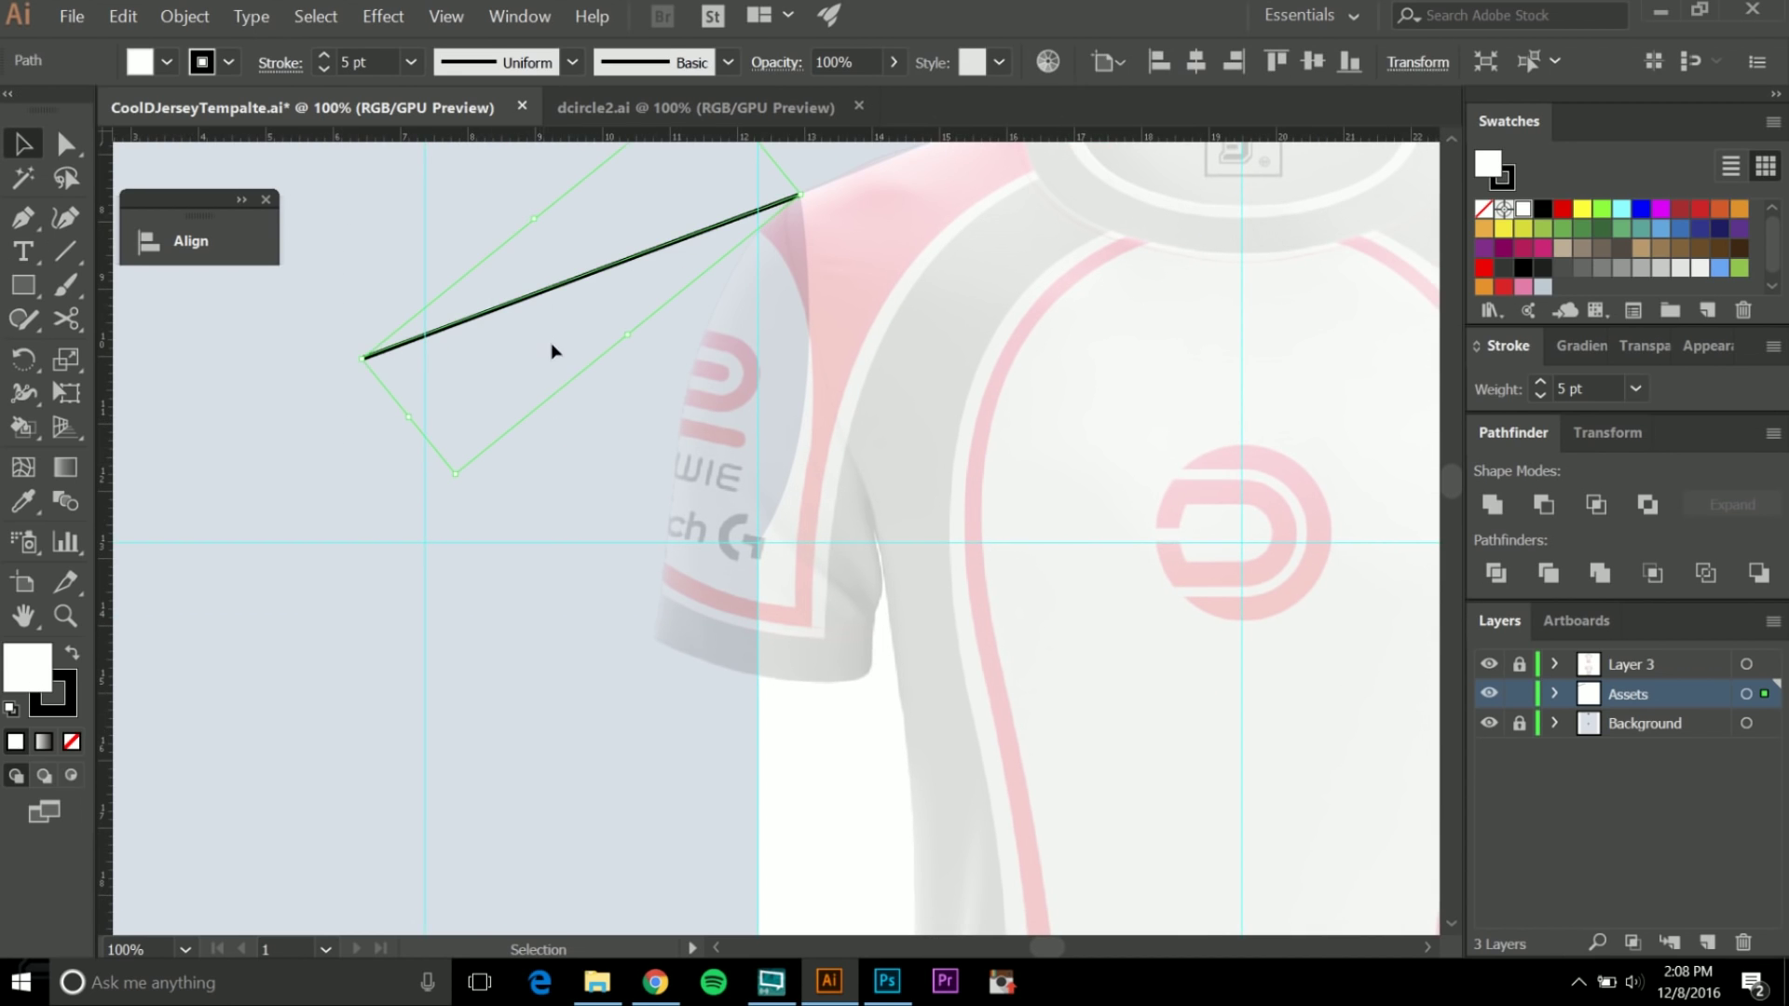
click(556, 394)
Start the left sleeve outline with the Pen tool beside the collar, following the rotated line and the cuff edge.
scroll(556, 396, down, 2)
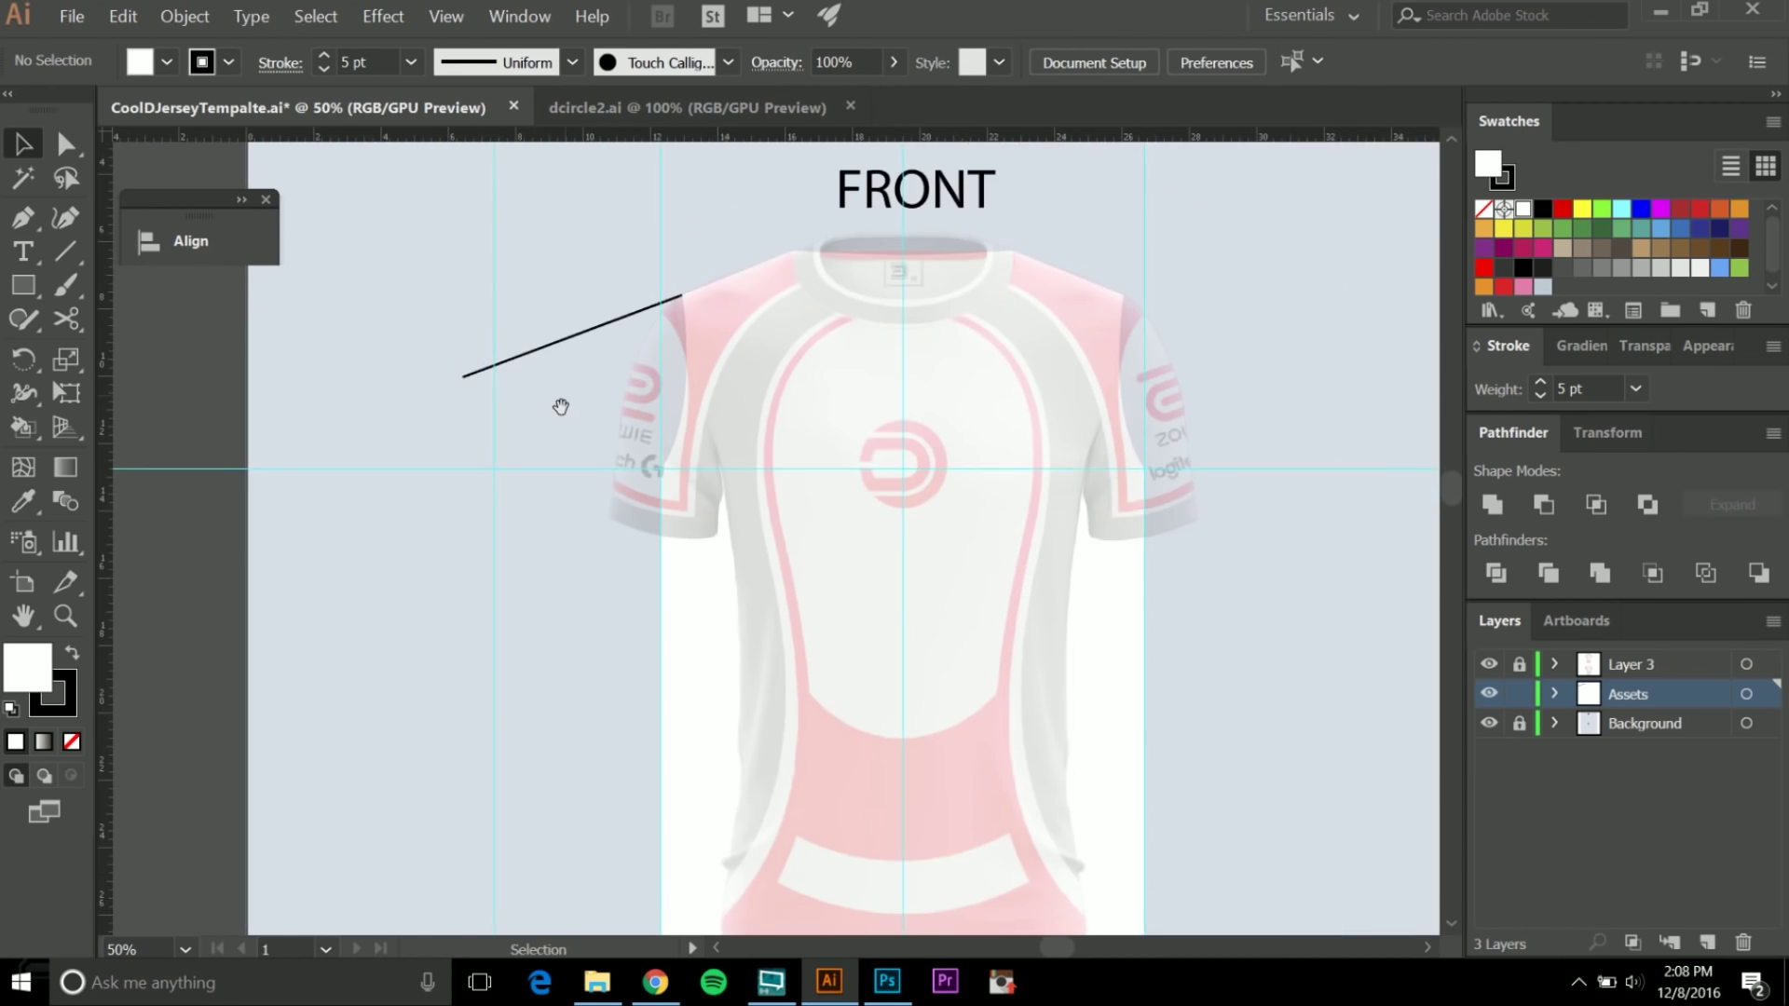
drag(558, 407, 595, 399)
key(p)
scroll(736, 270, up, 1)
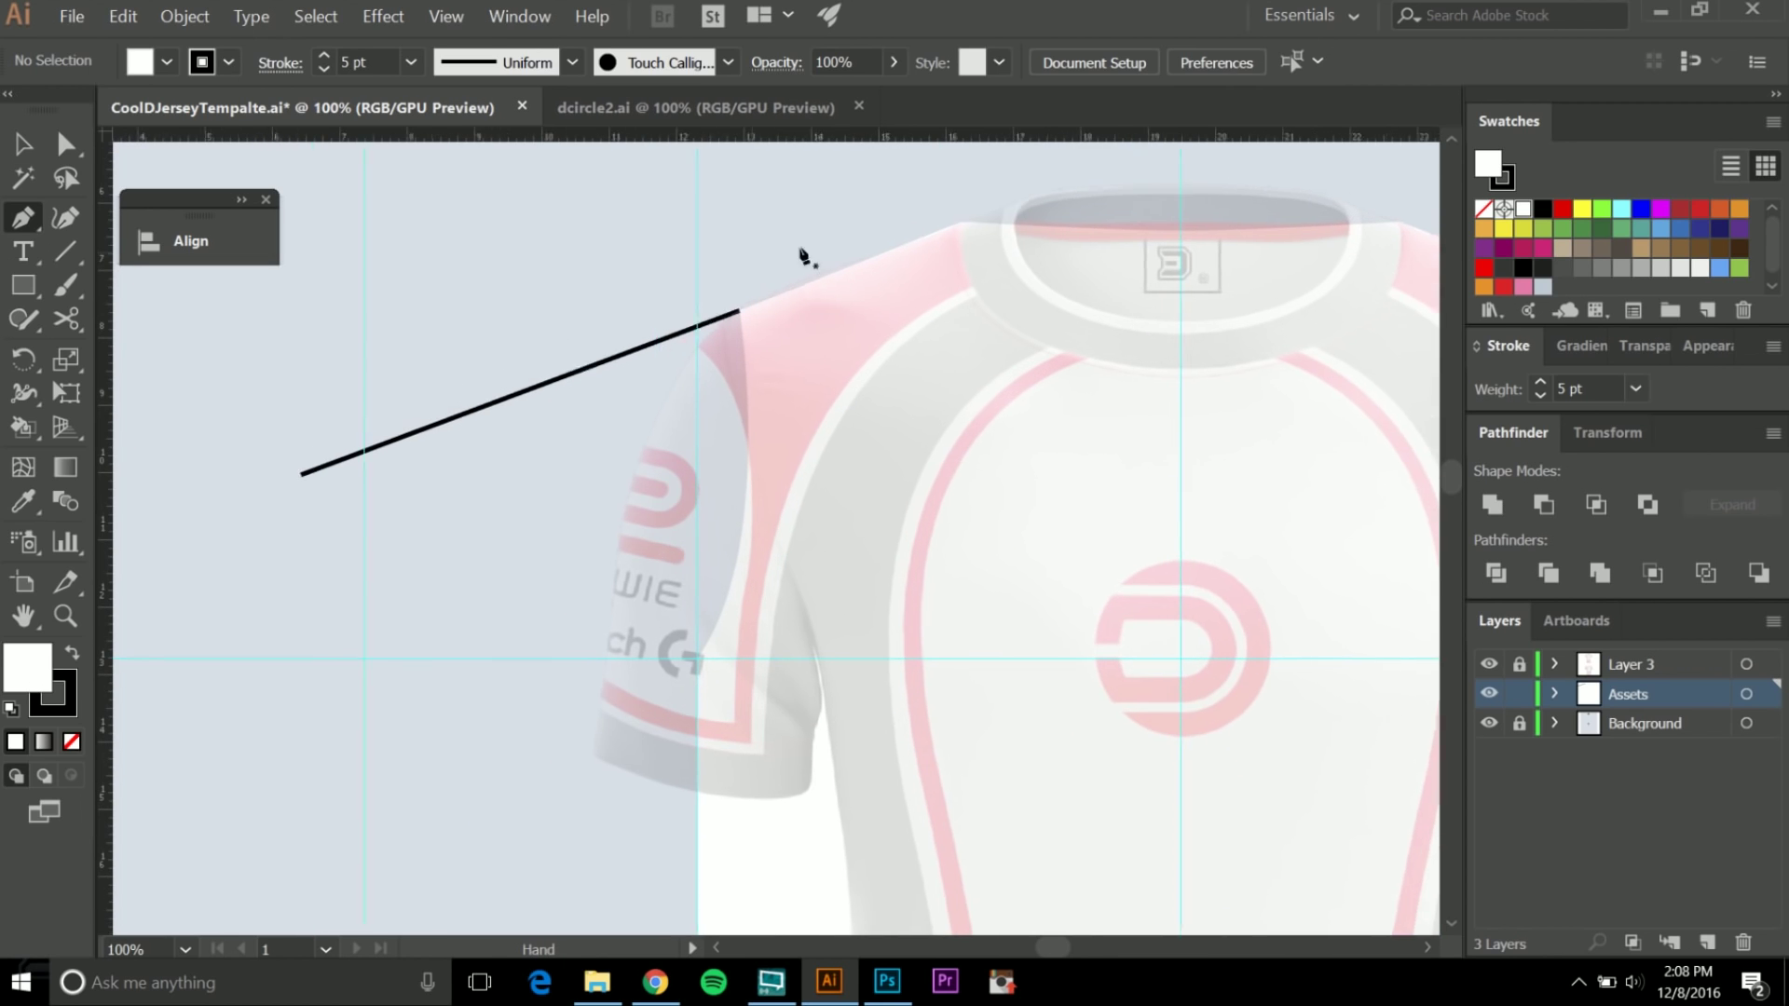
click(997, 221)
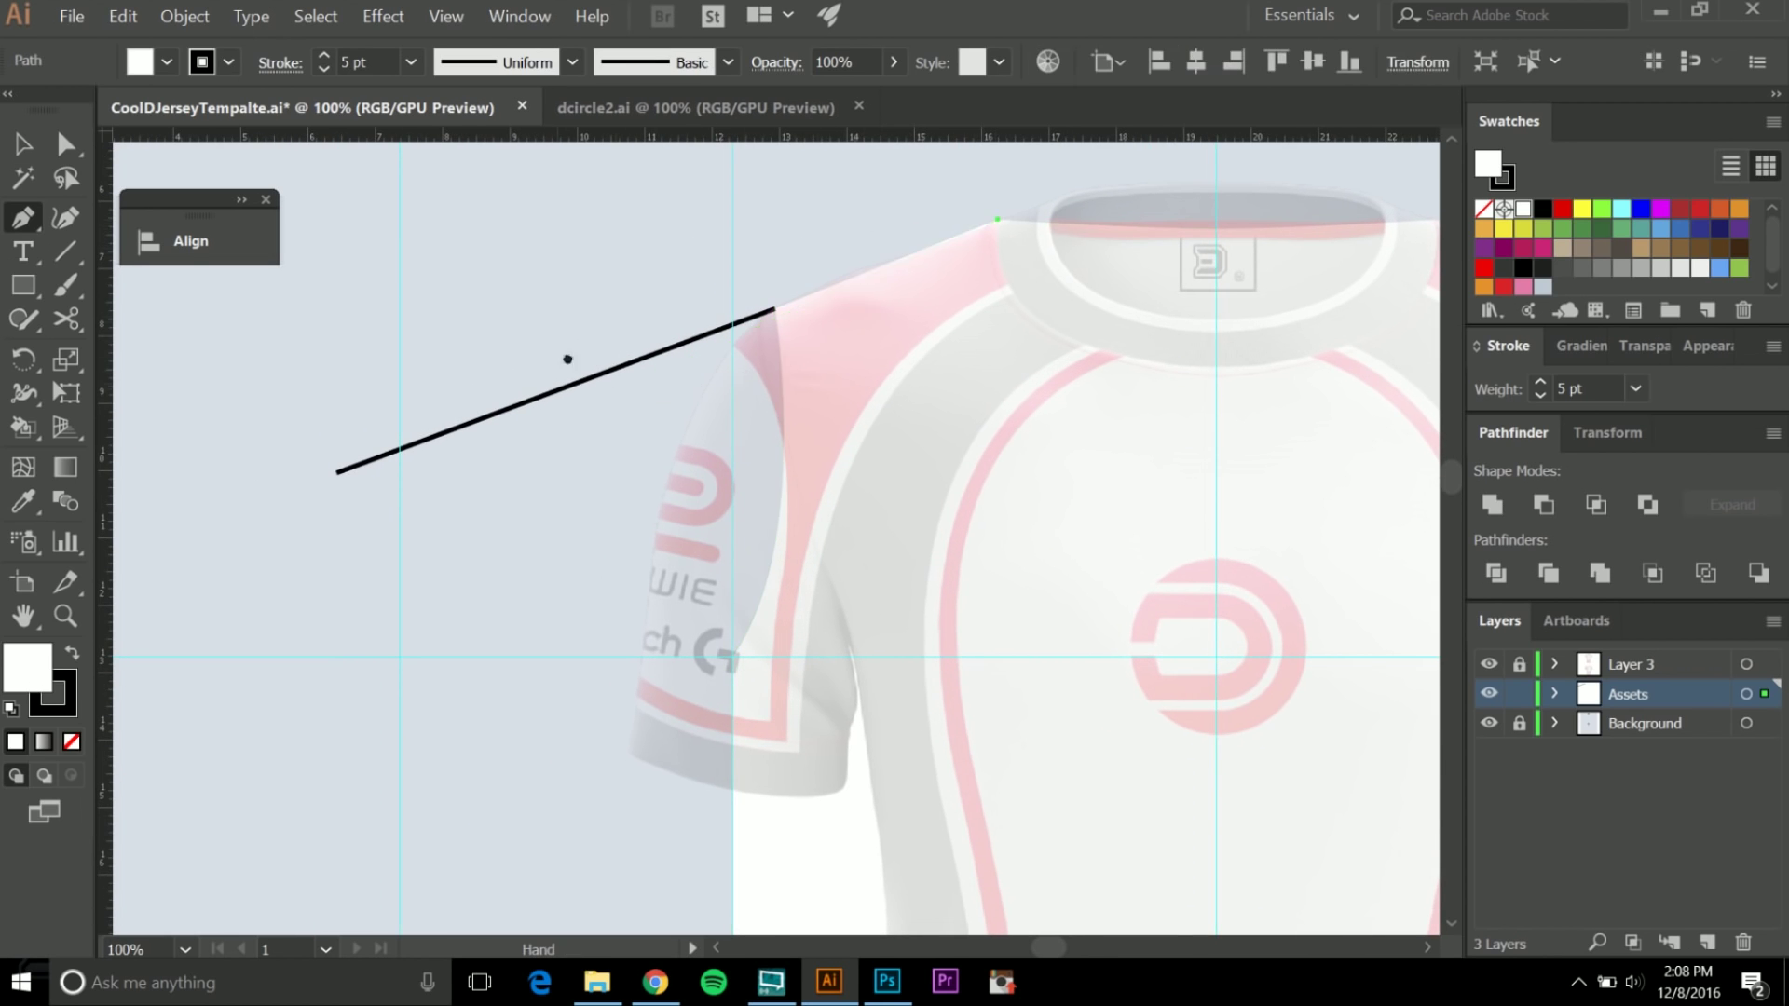
drag(567, 360, 599, 308)
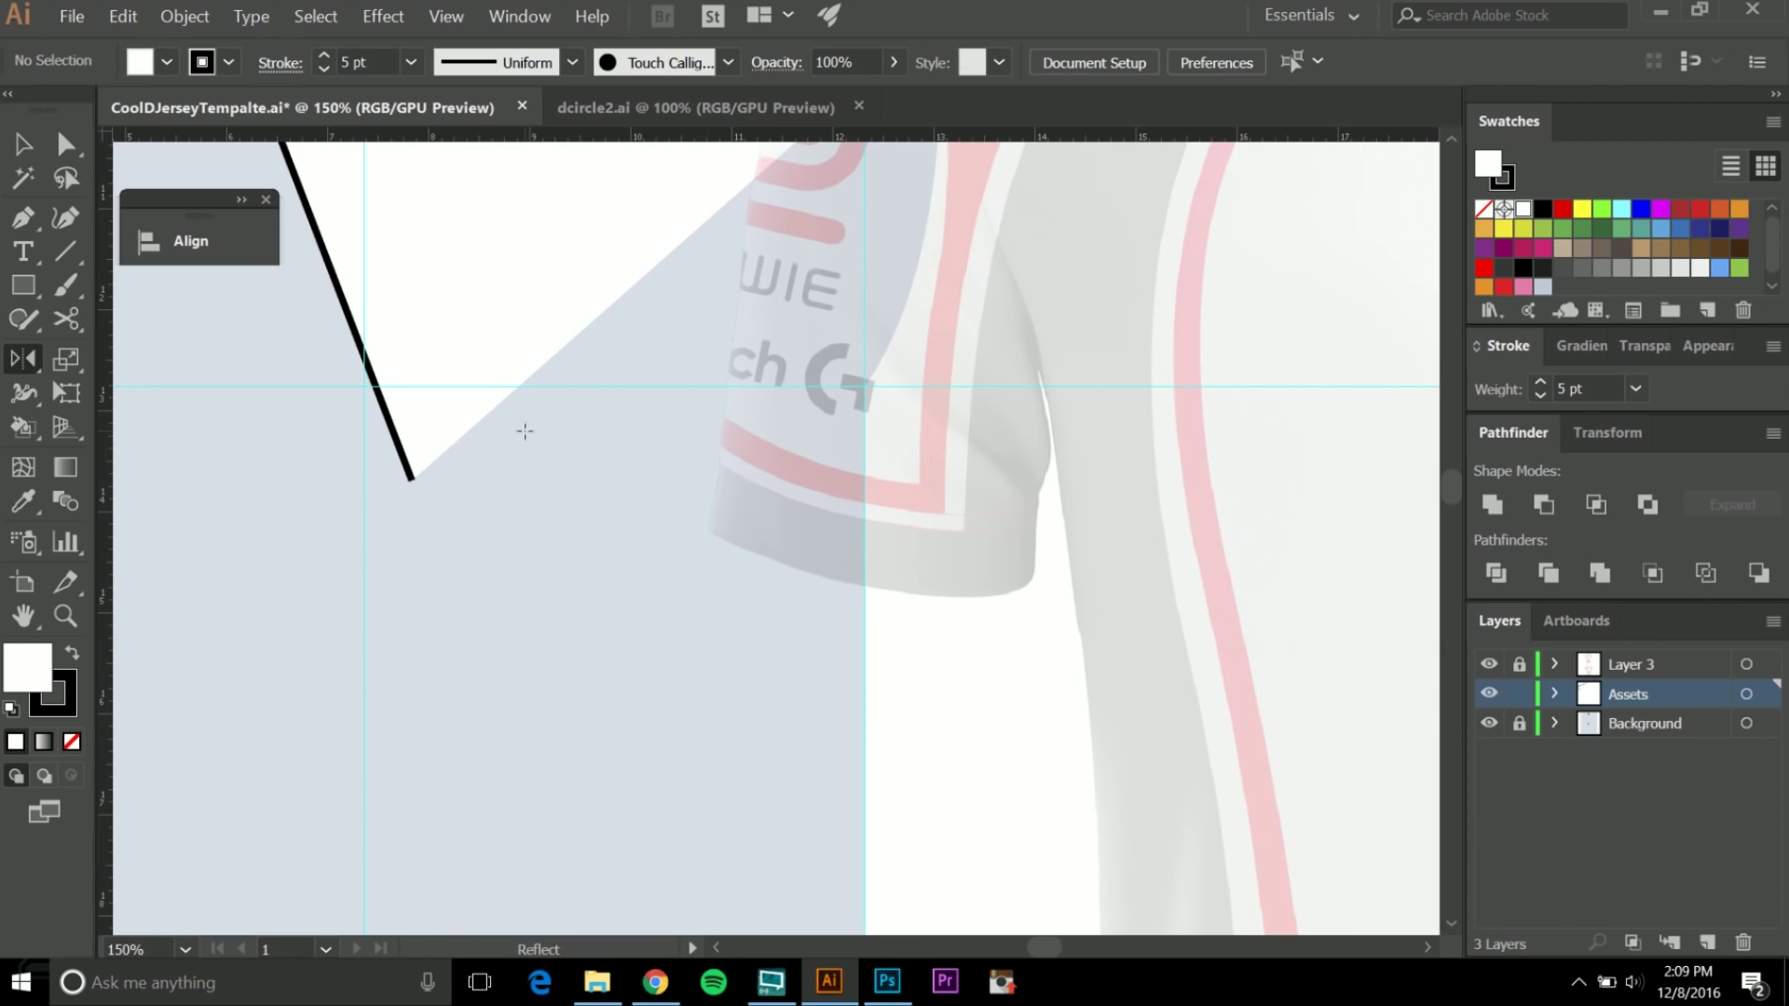
Continue the sleeve outline from the lower cuff corner to the underarm point at the guide crossing.
key(p)
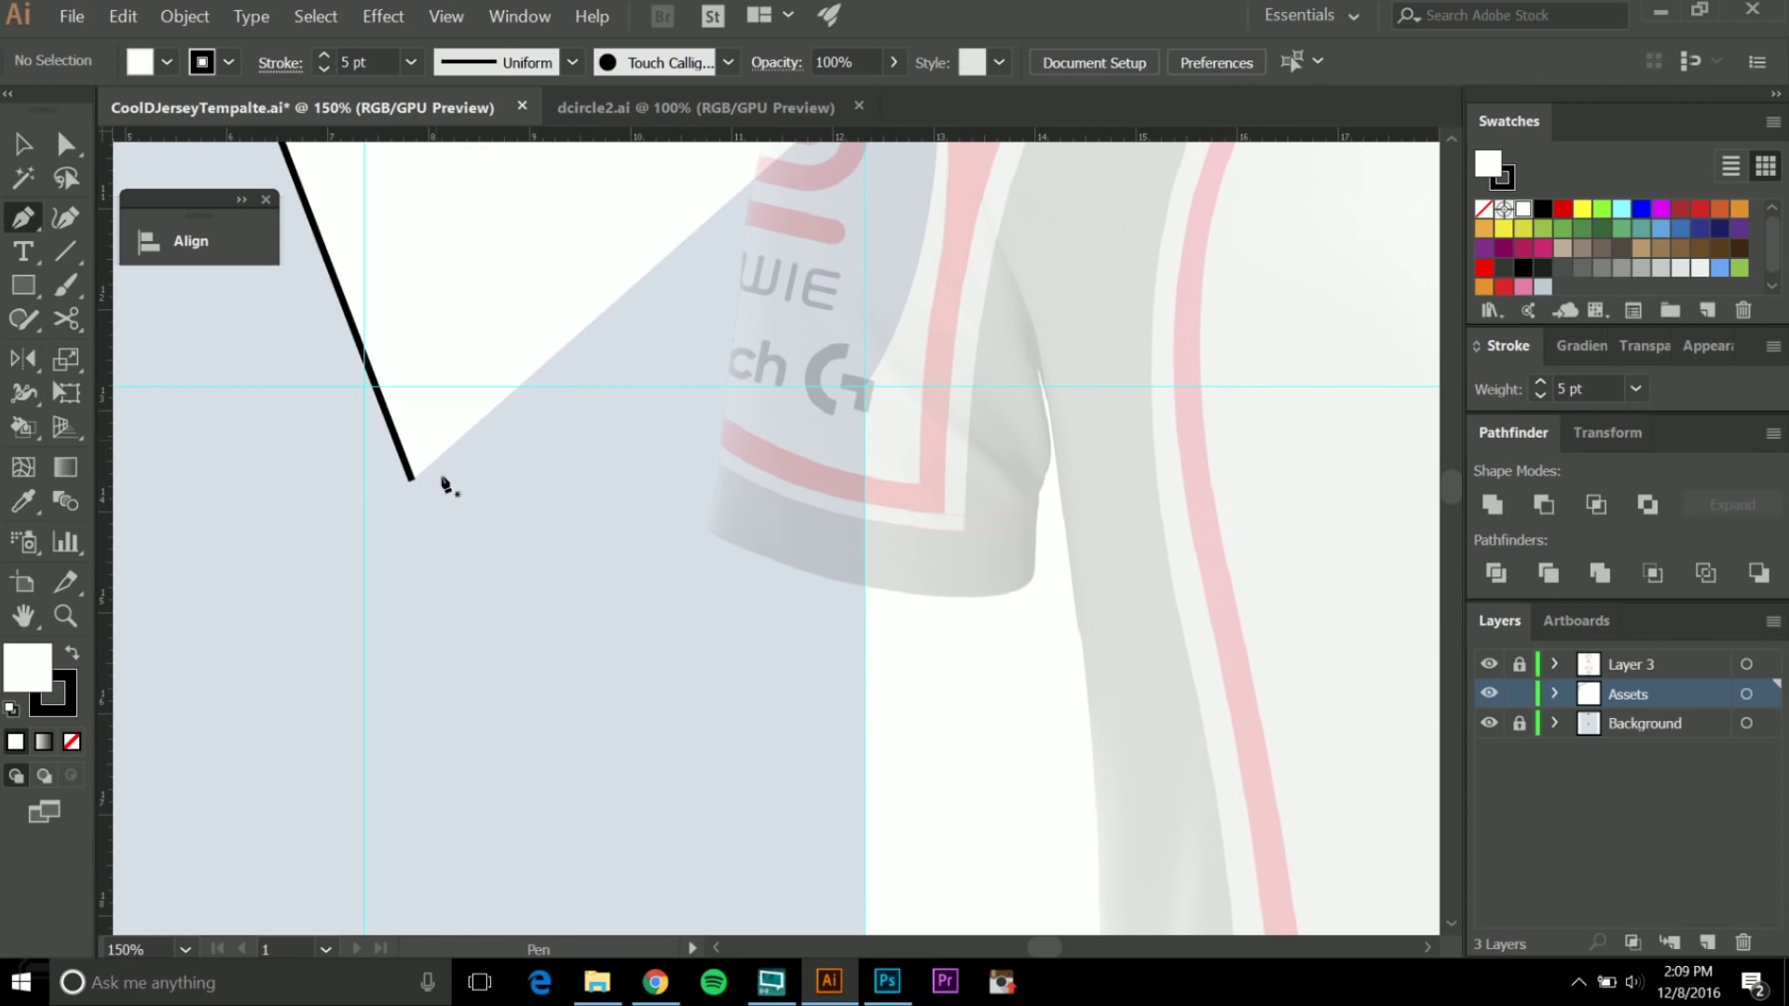
click(418, 486)
key(ctrl+minus)
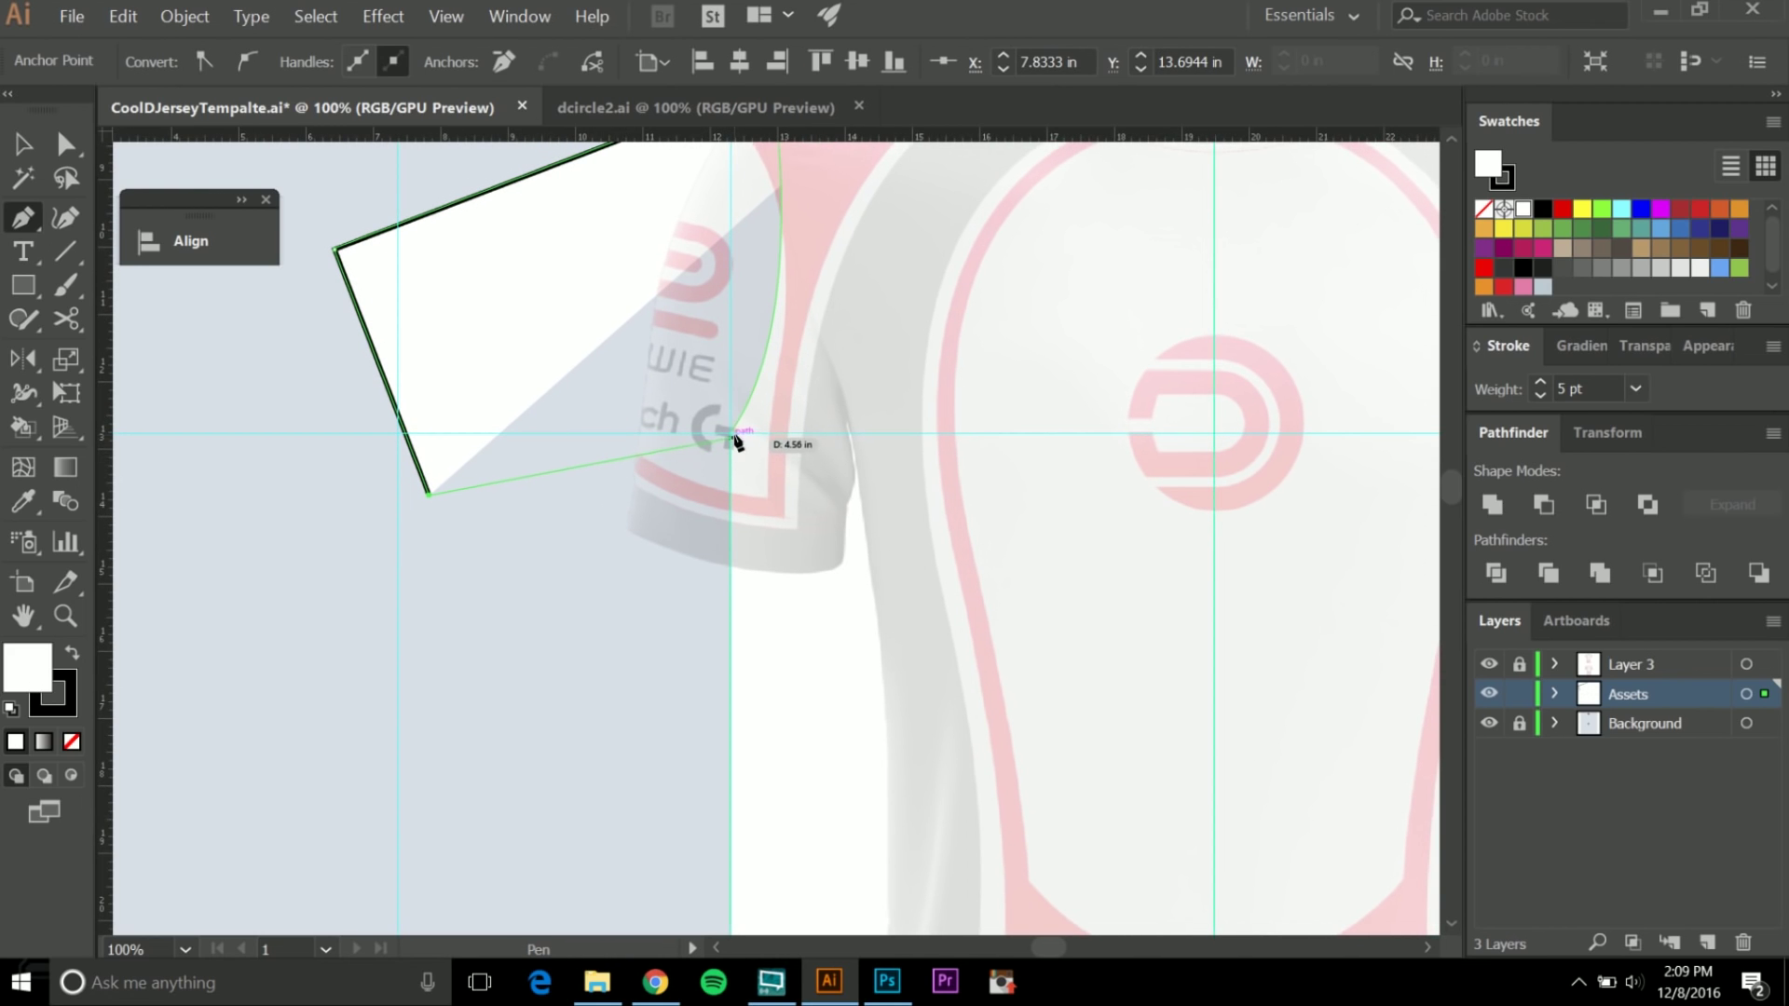
drag(733, 431, 734, 498)
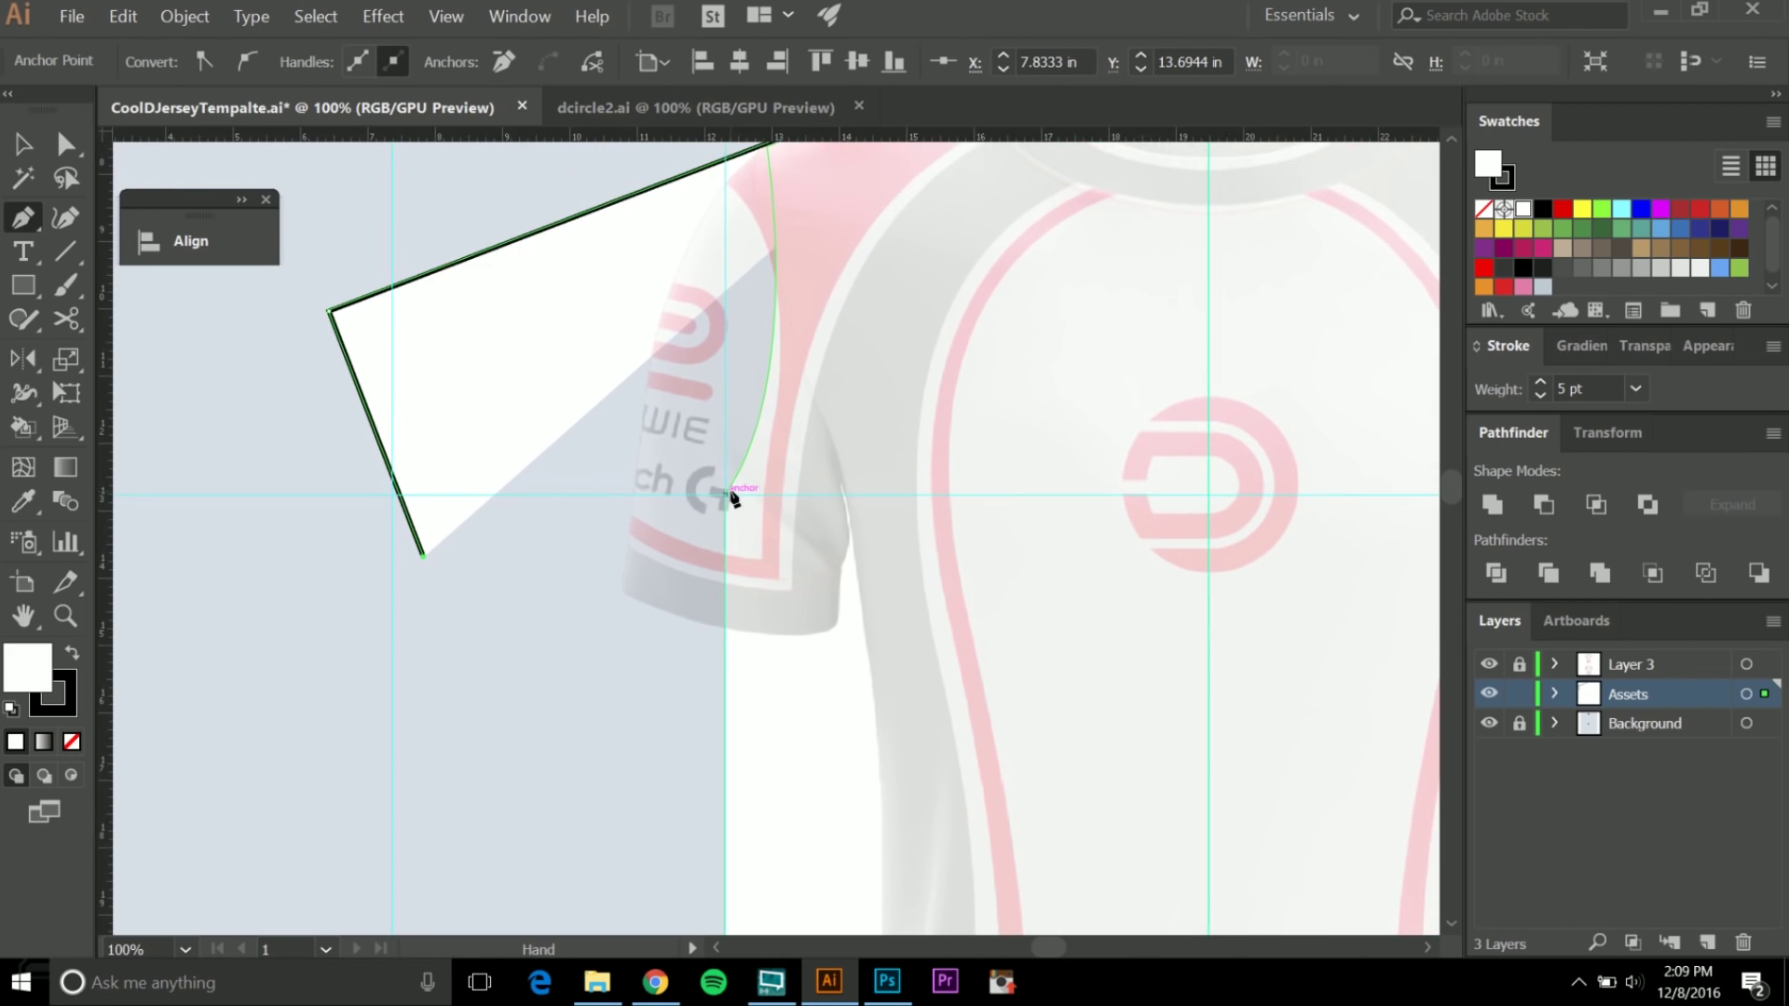
click(726, 497)
Close the sleeve outline through a point inside the body back to the collar start, and swap its fill and stroke colours.
drag(749, 418, 723, 496)
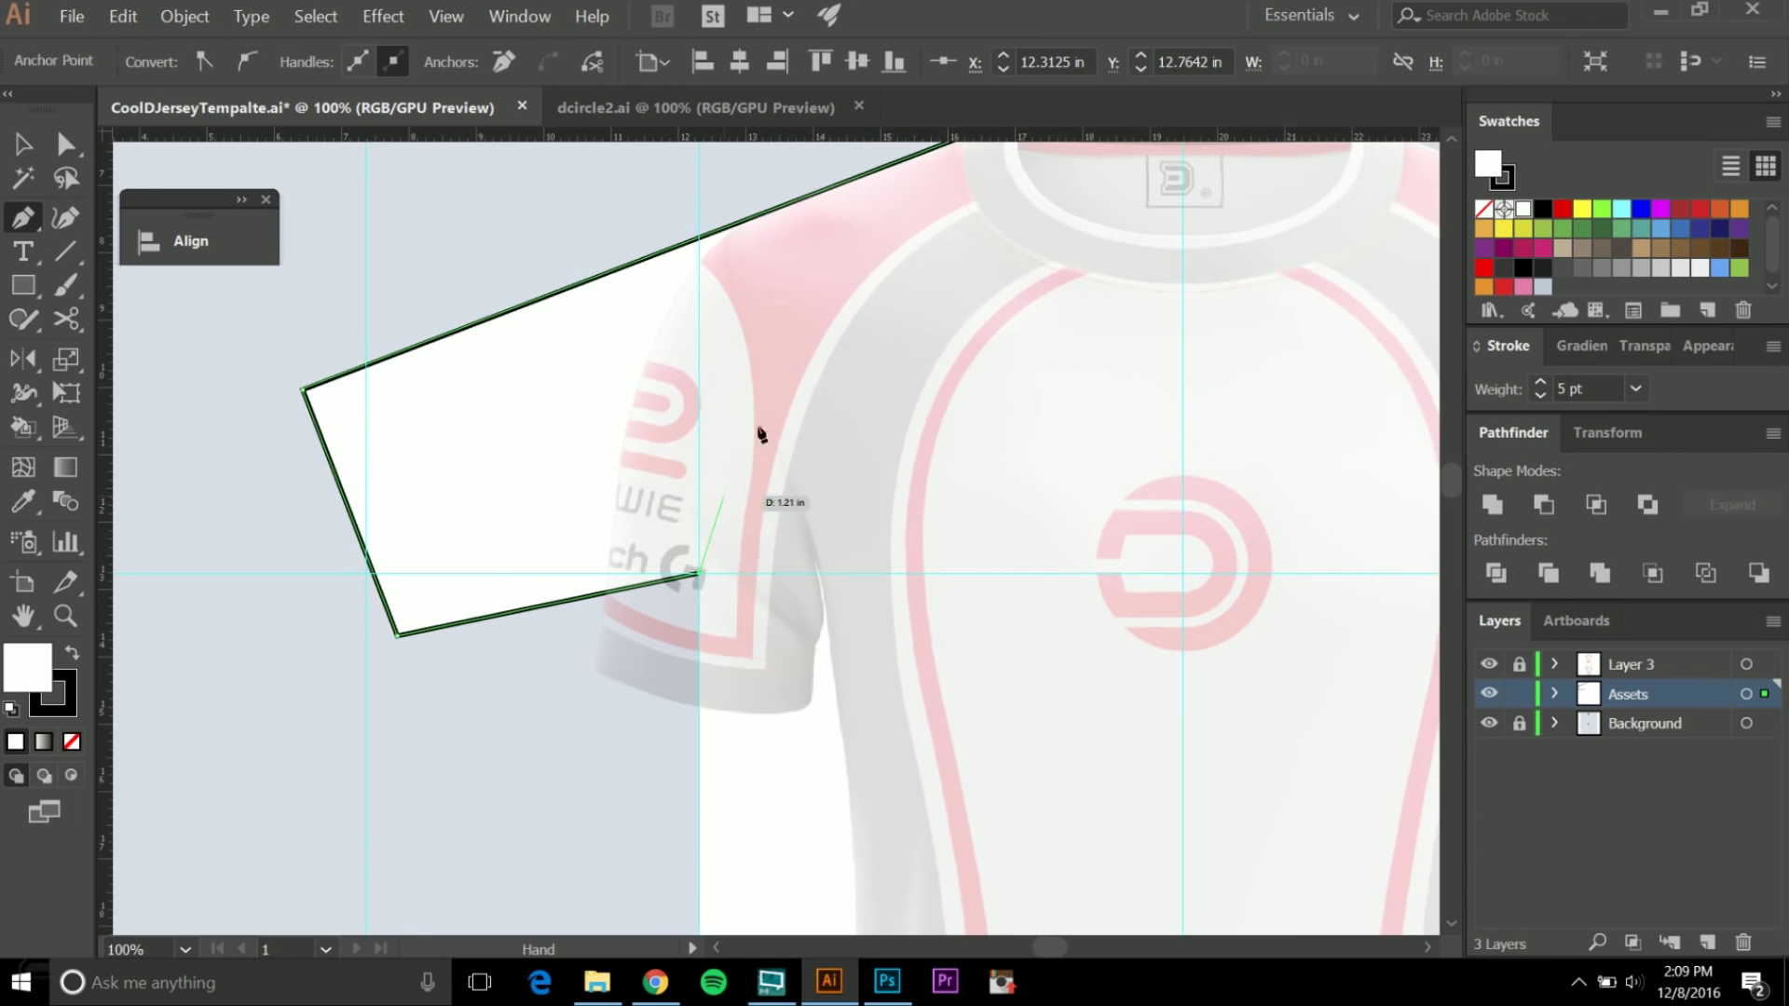
drag(844, 335, 796, 397)
click(839, 385)
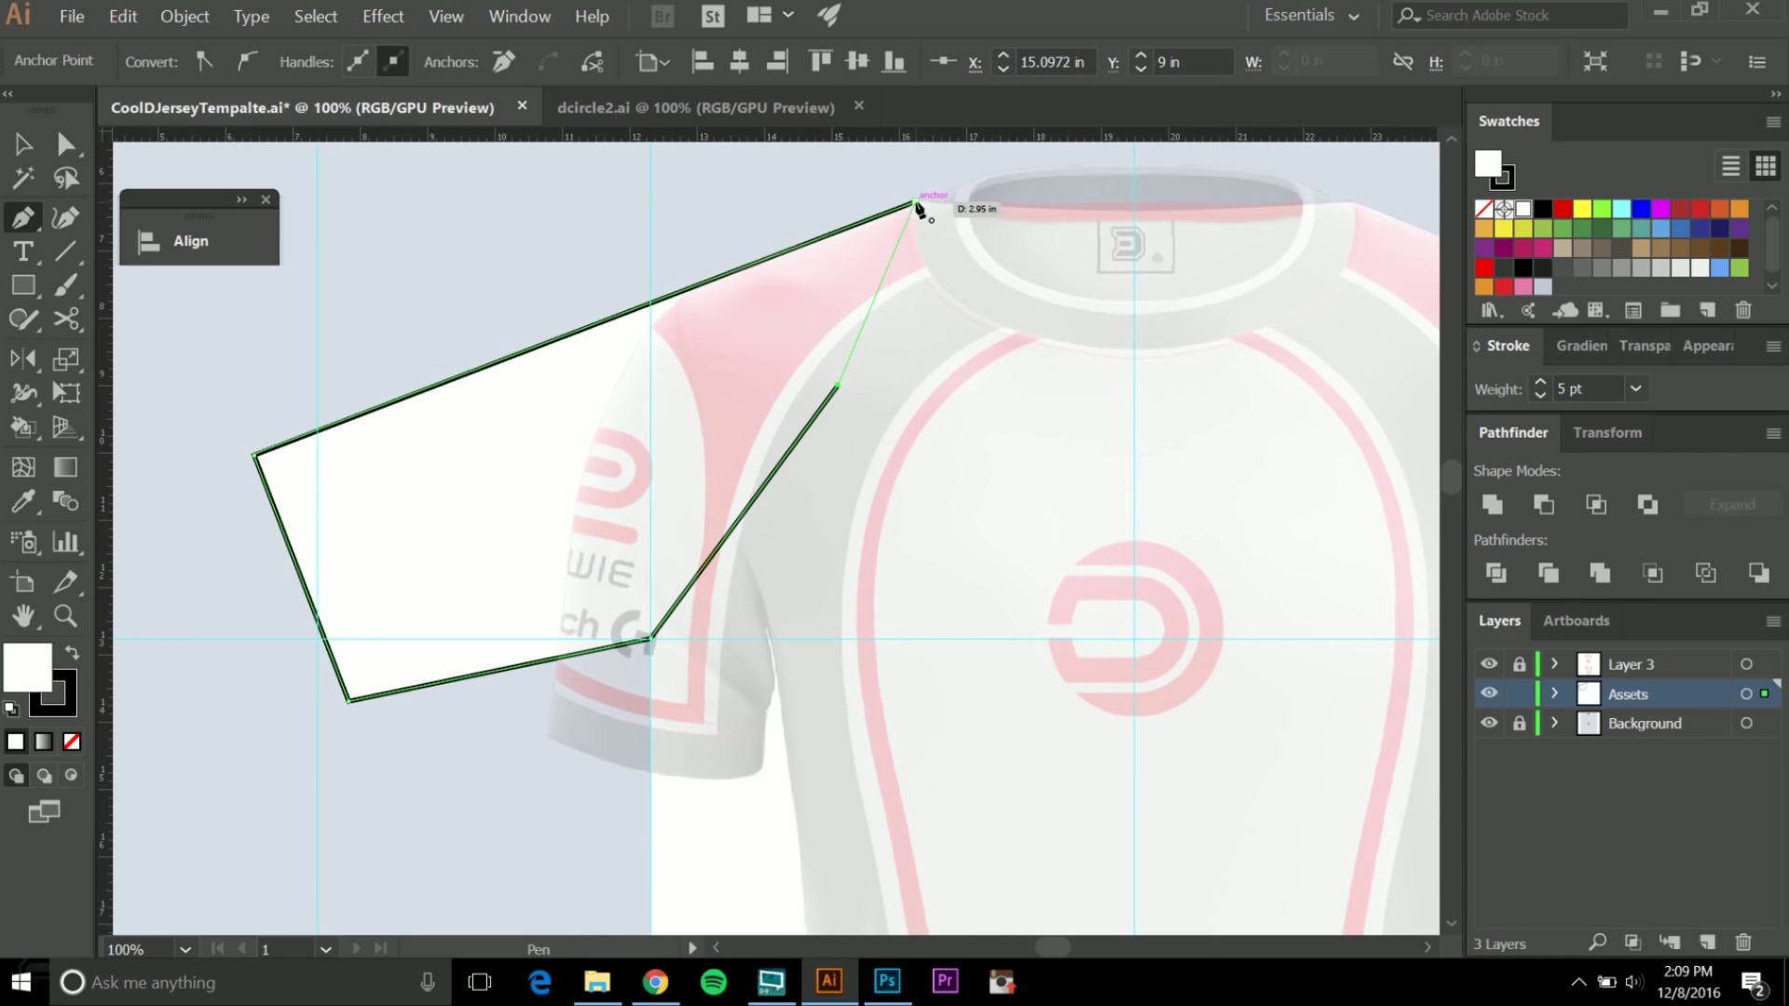
click(916, 202)
click(72, 654)
ctrl+click(216, 678)
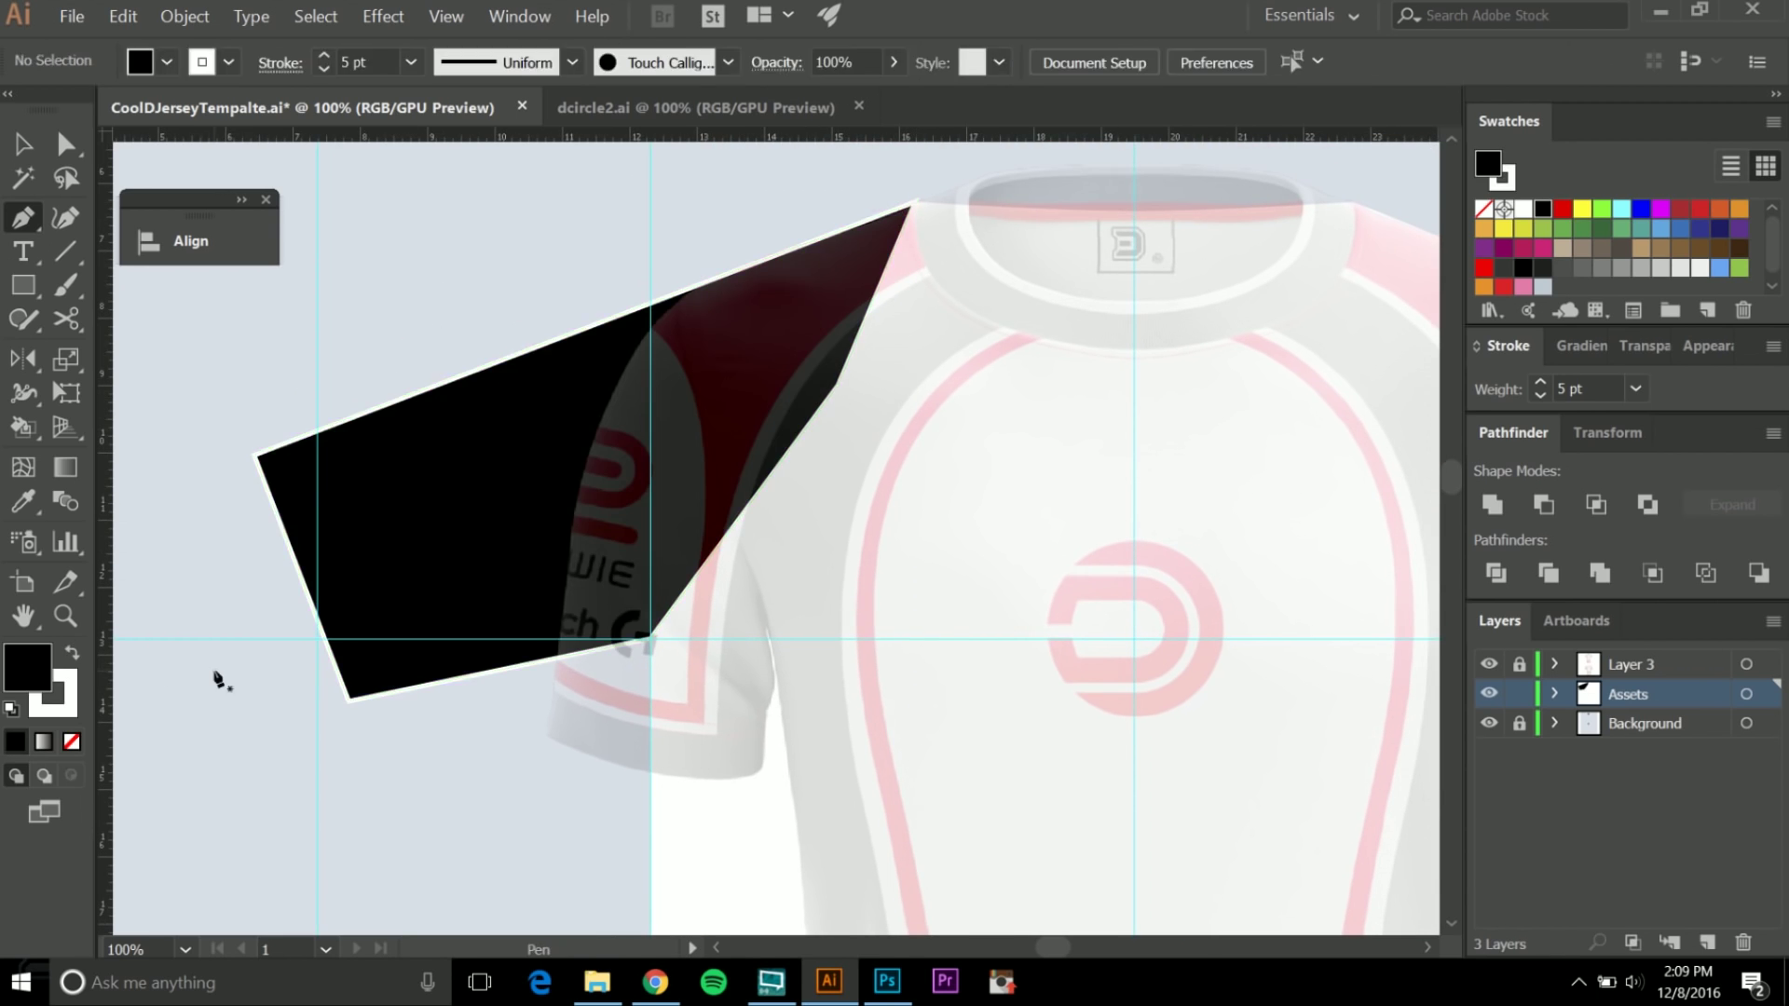
Remove the stroke from the left sleeve shape, keeping its black fill.
key(v)
click(403, 637)
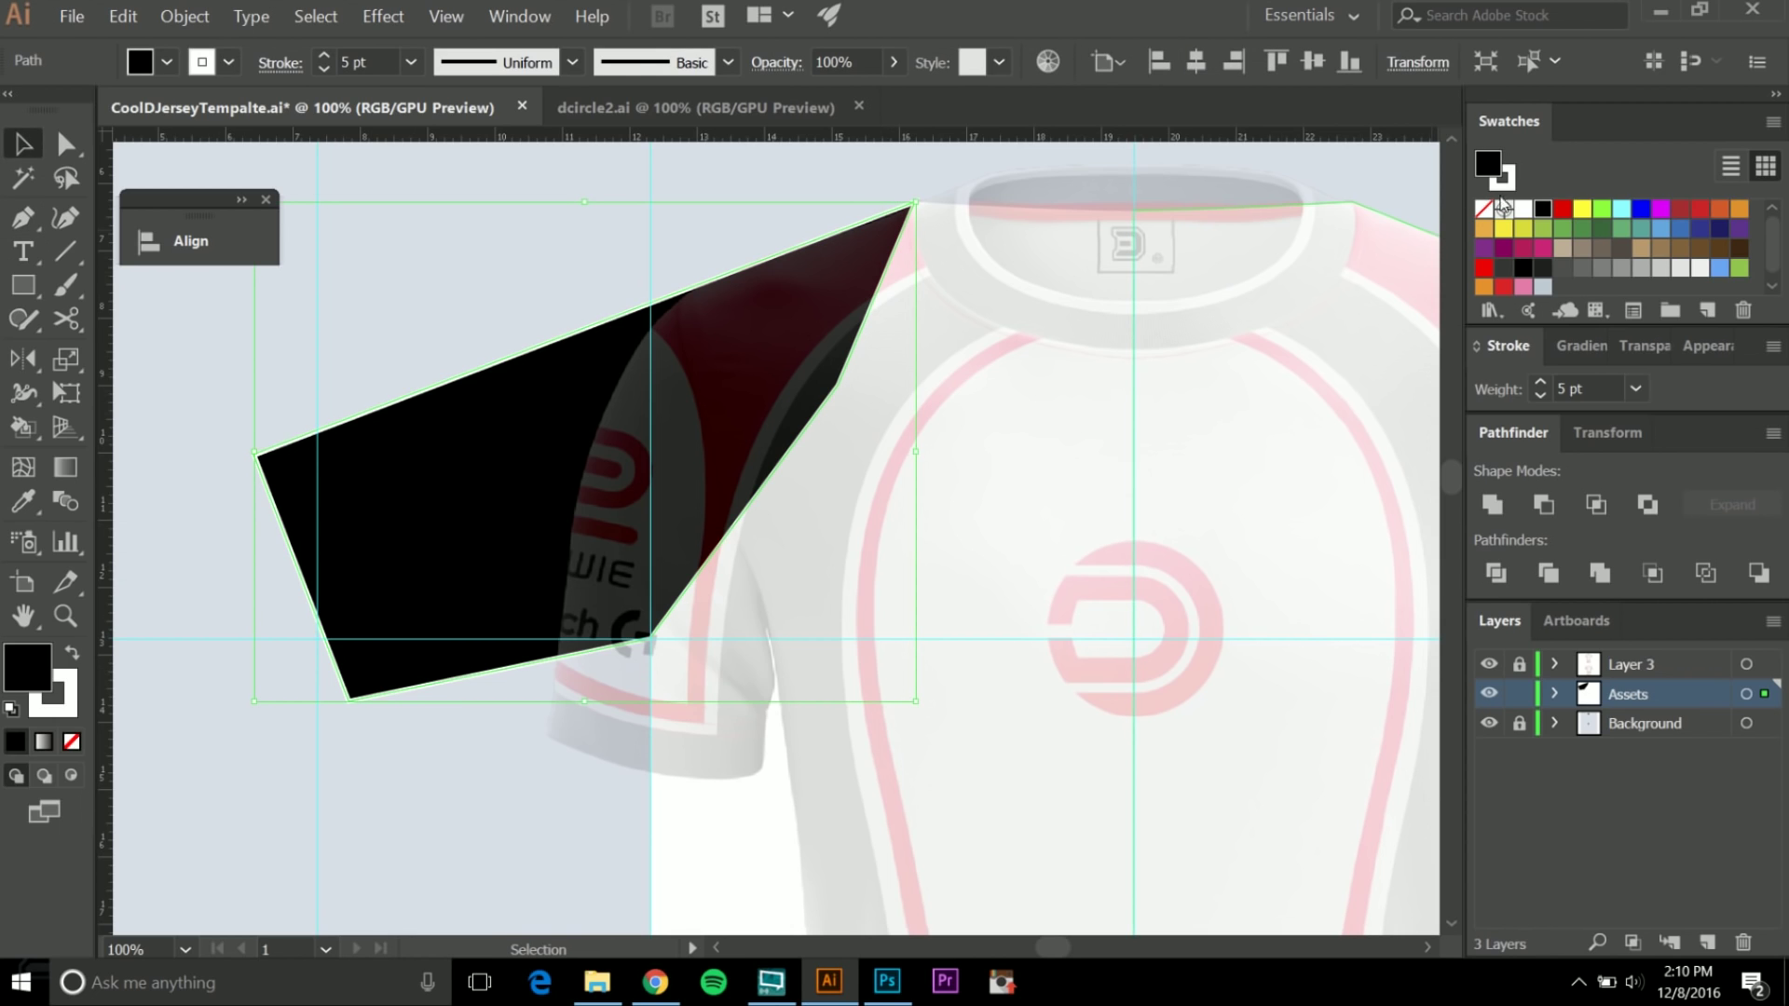
click(1505, 196)
click(1483, 209)
click(1486, 172)
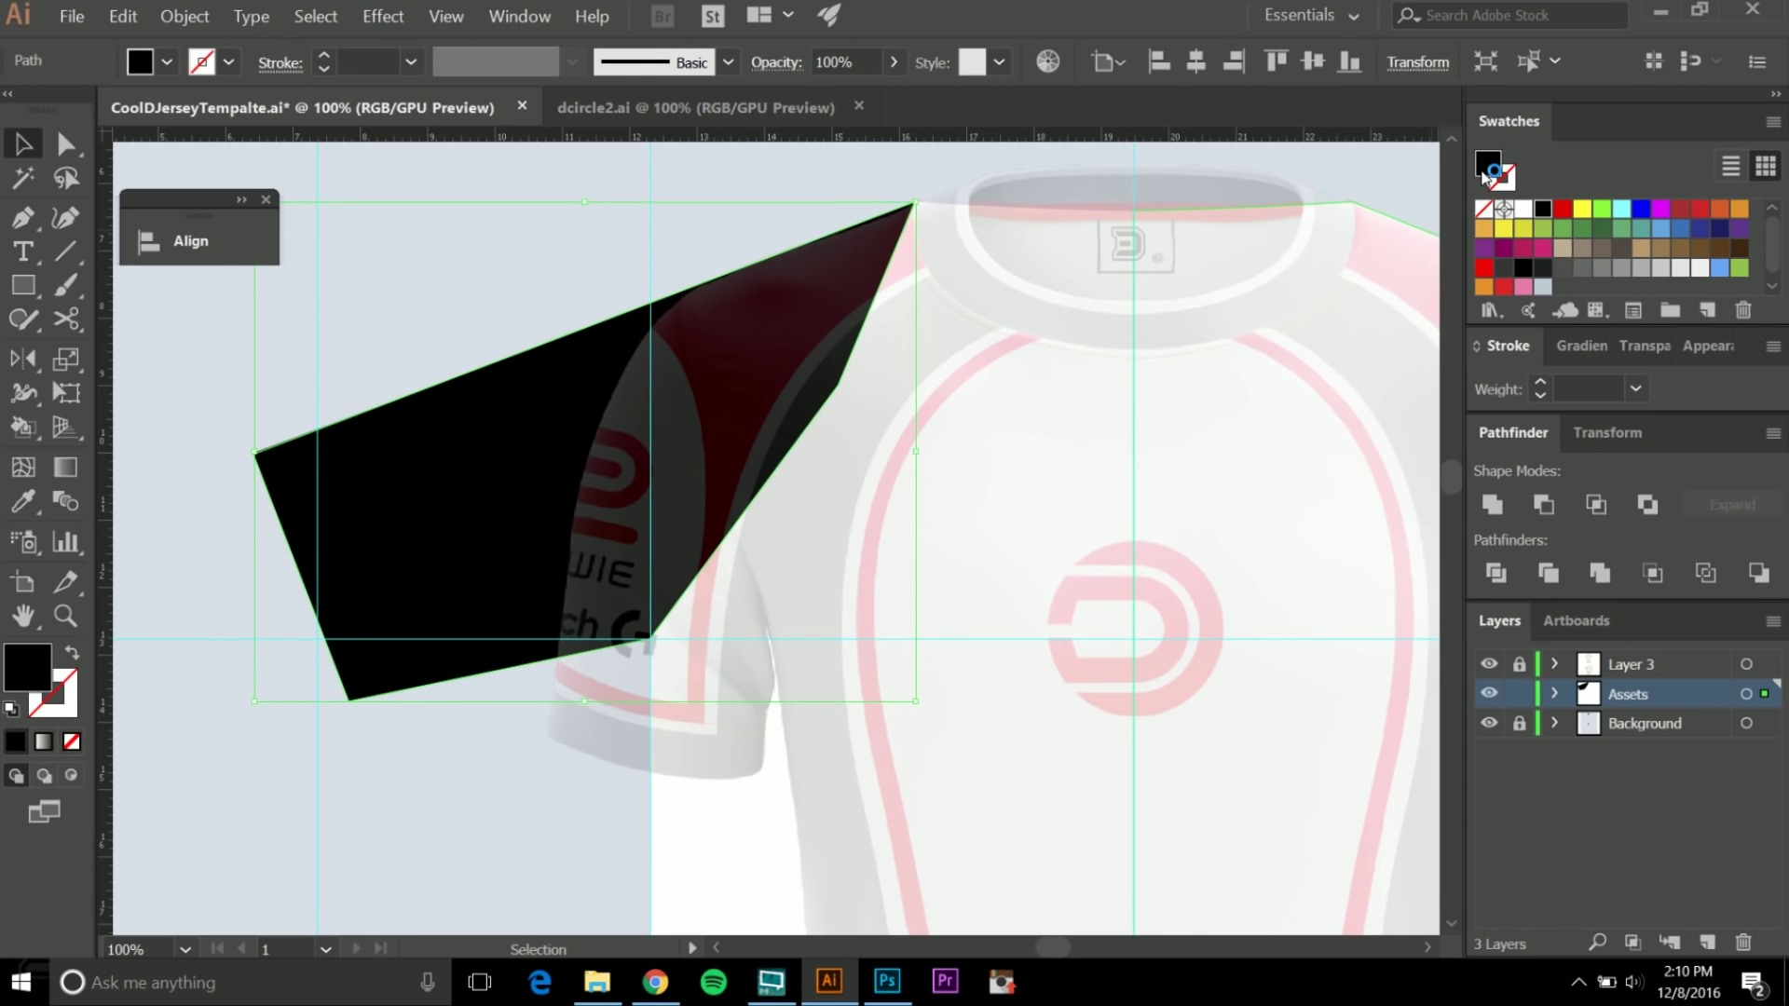
click(466, 320)
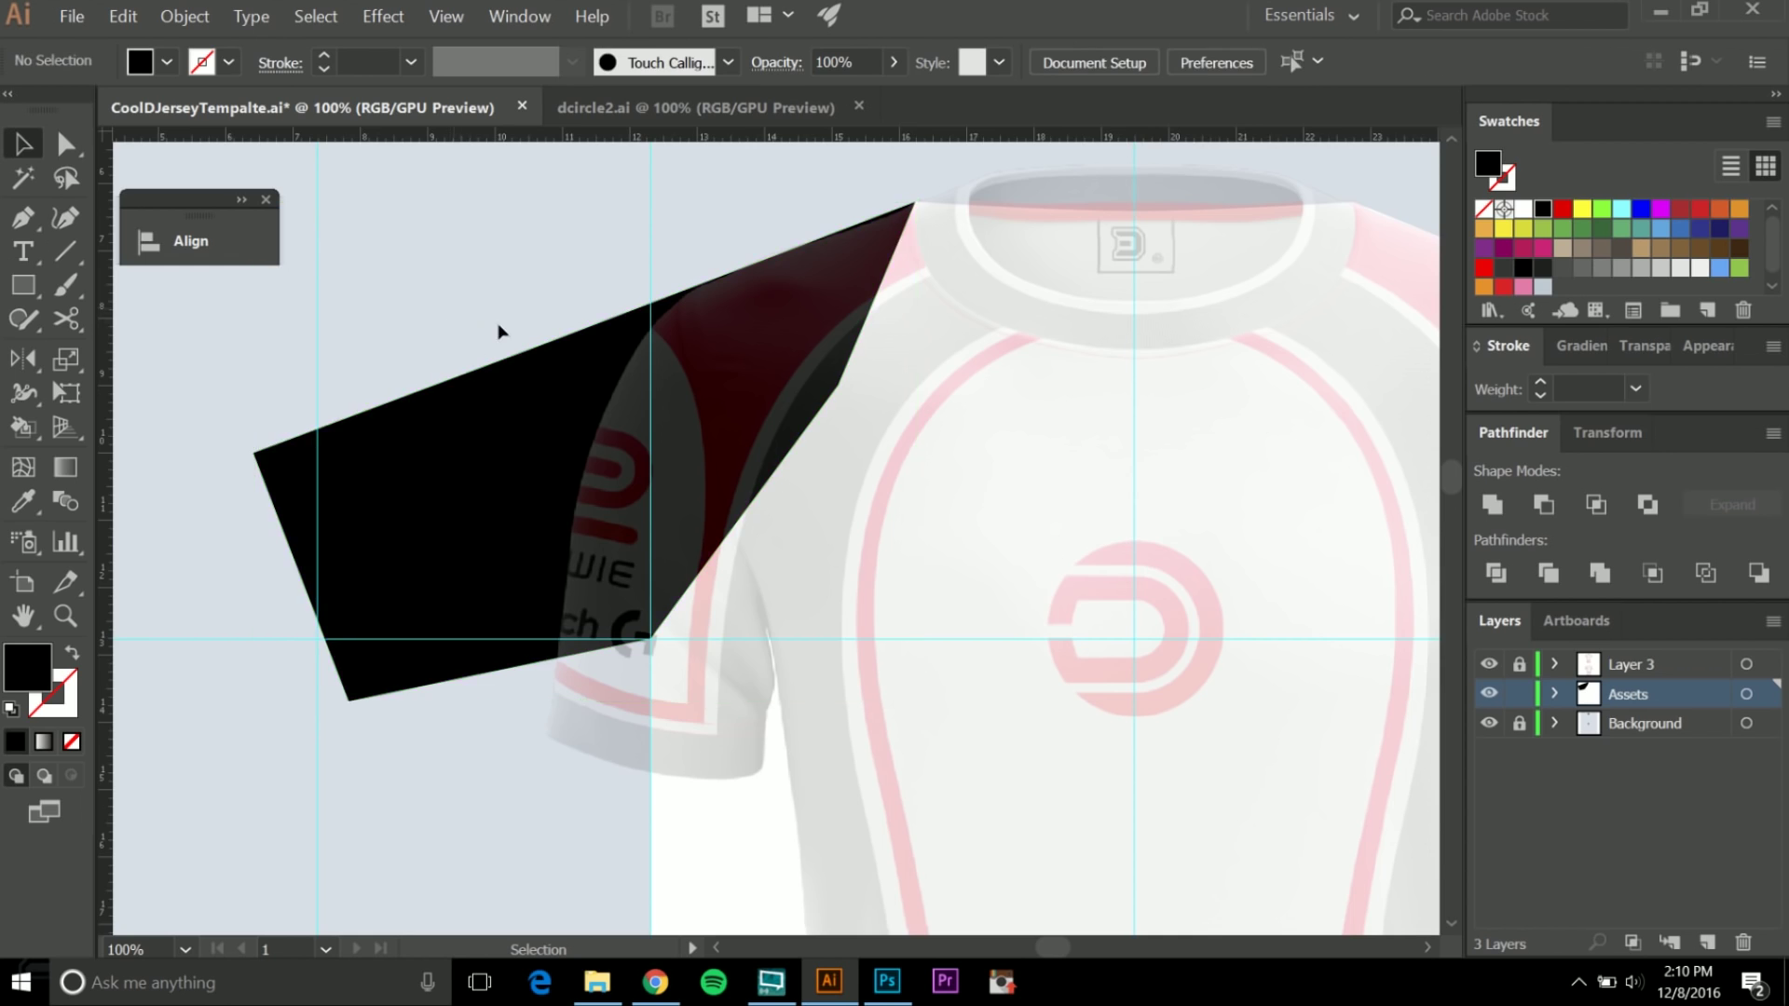
Fill the left sleeve shape with white.
scroll(499, 328, down, 2)
click(550, 445)
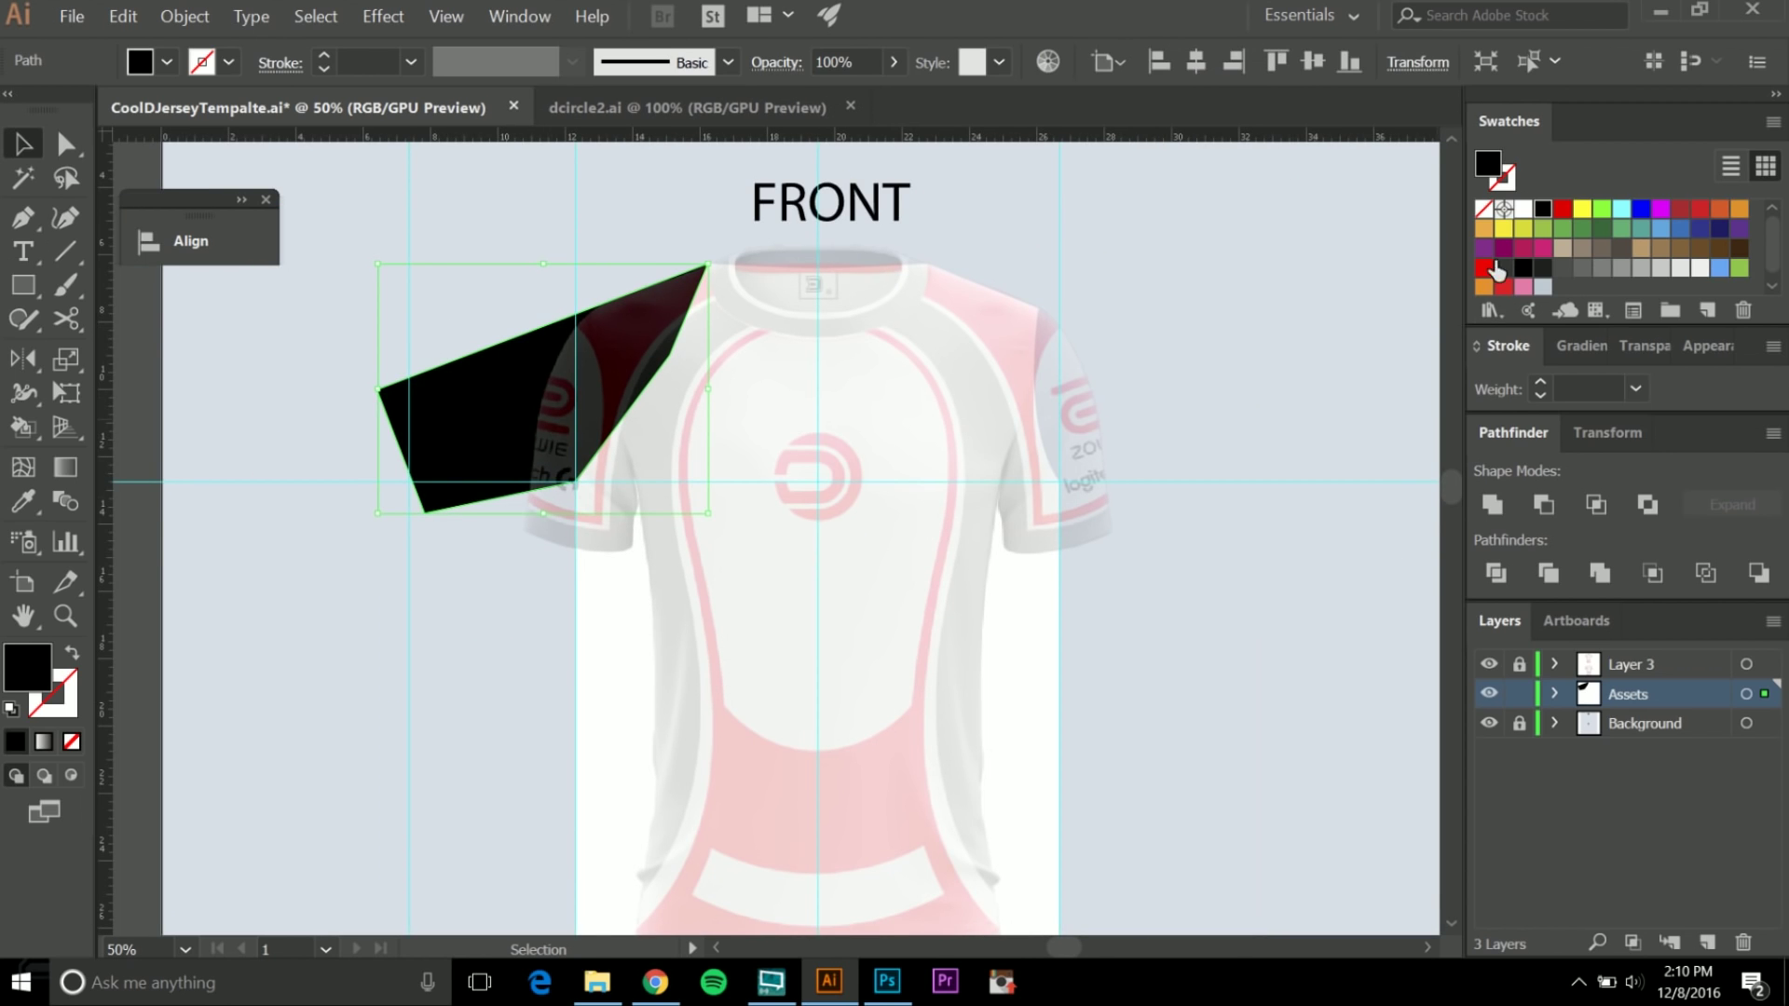
click(1529, 211)
click(1227, 320)
scroll(1211, 332, down, 1)
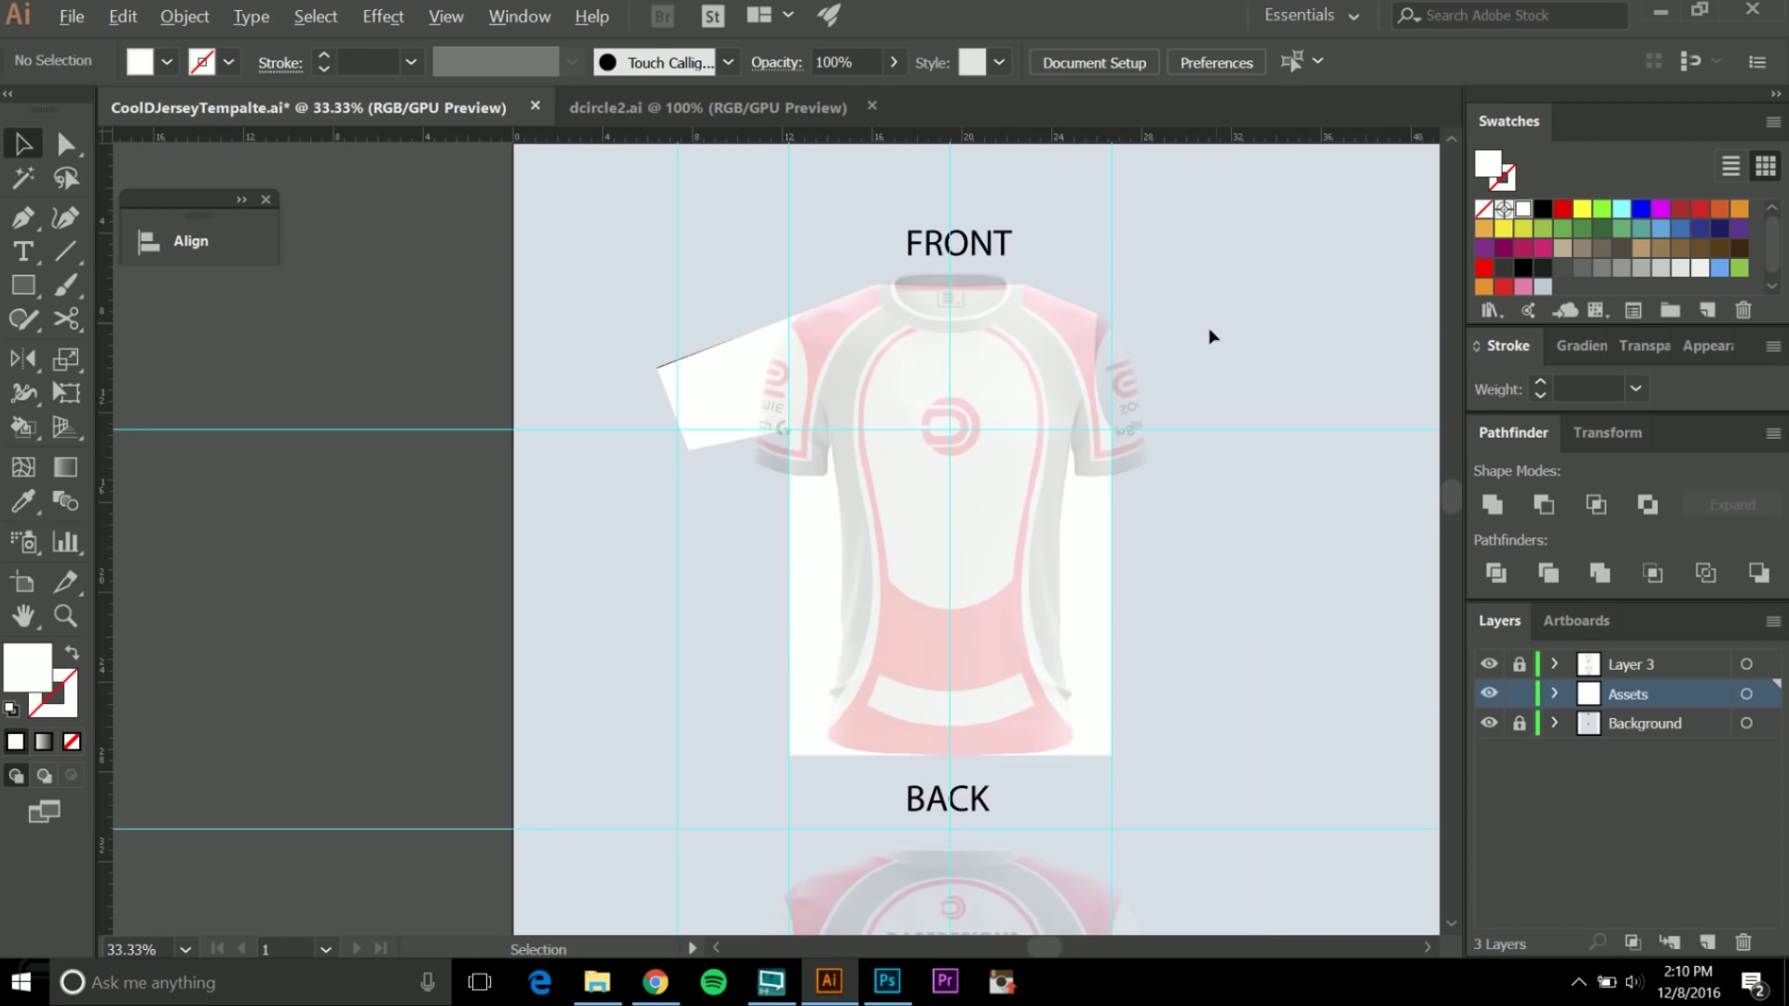
Delete the leftover black construction line along the sleeve's upper edge.
scroll(677, 383, up, 4)
key(a)
drag(523, 260, 693, 429)
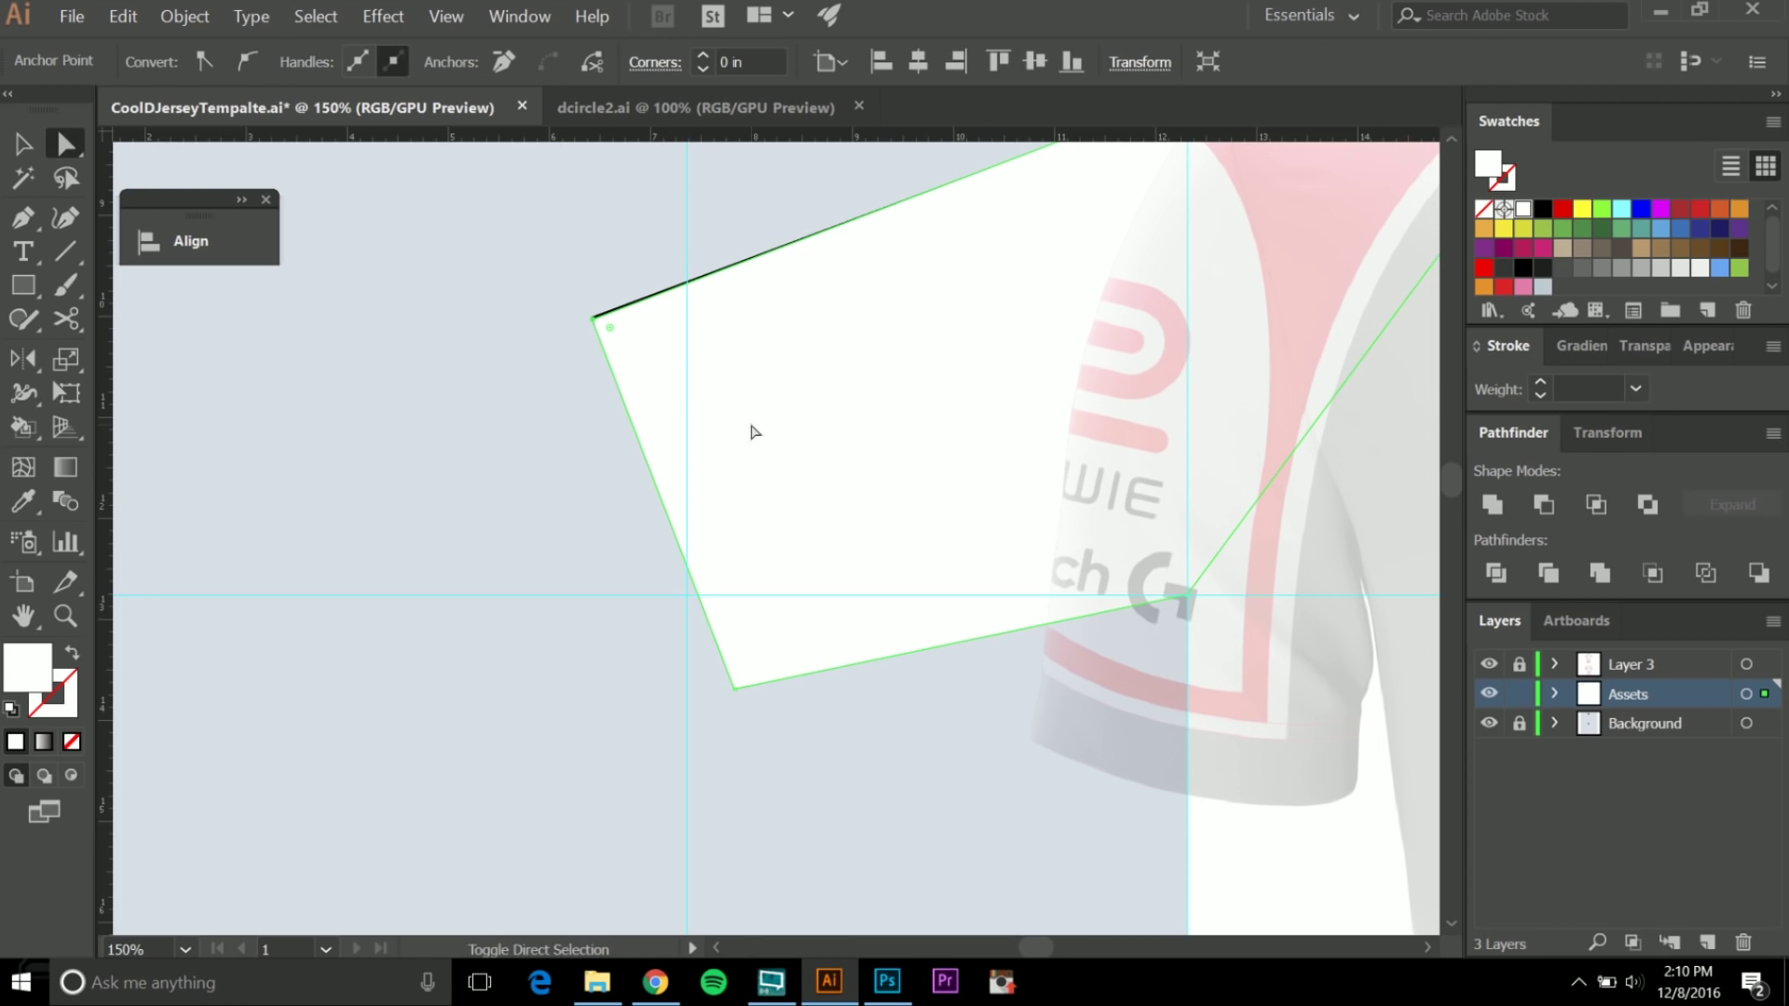
scroll(599, 512, down, 4)
scroll(595, 504, up, 4)
click(593, 506)
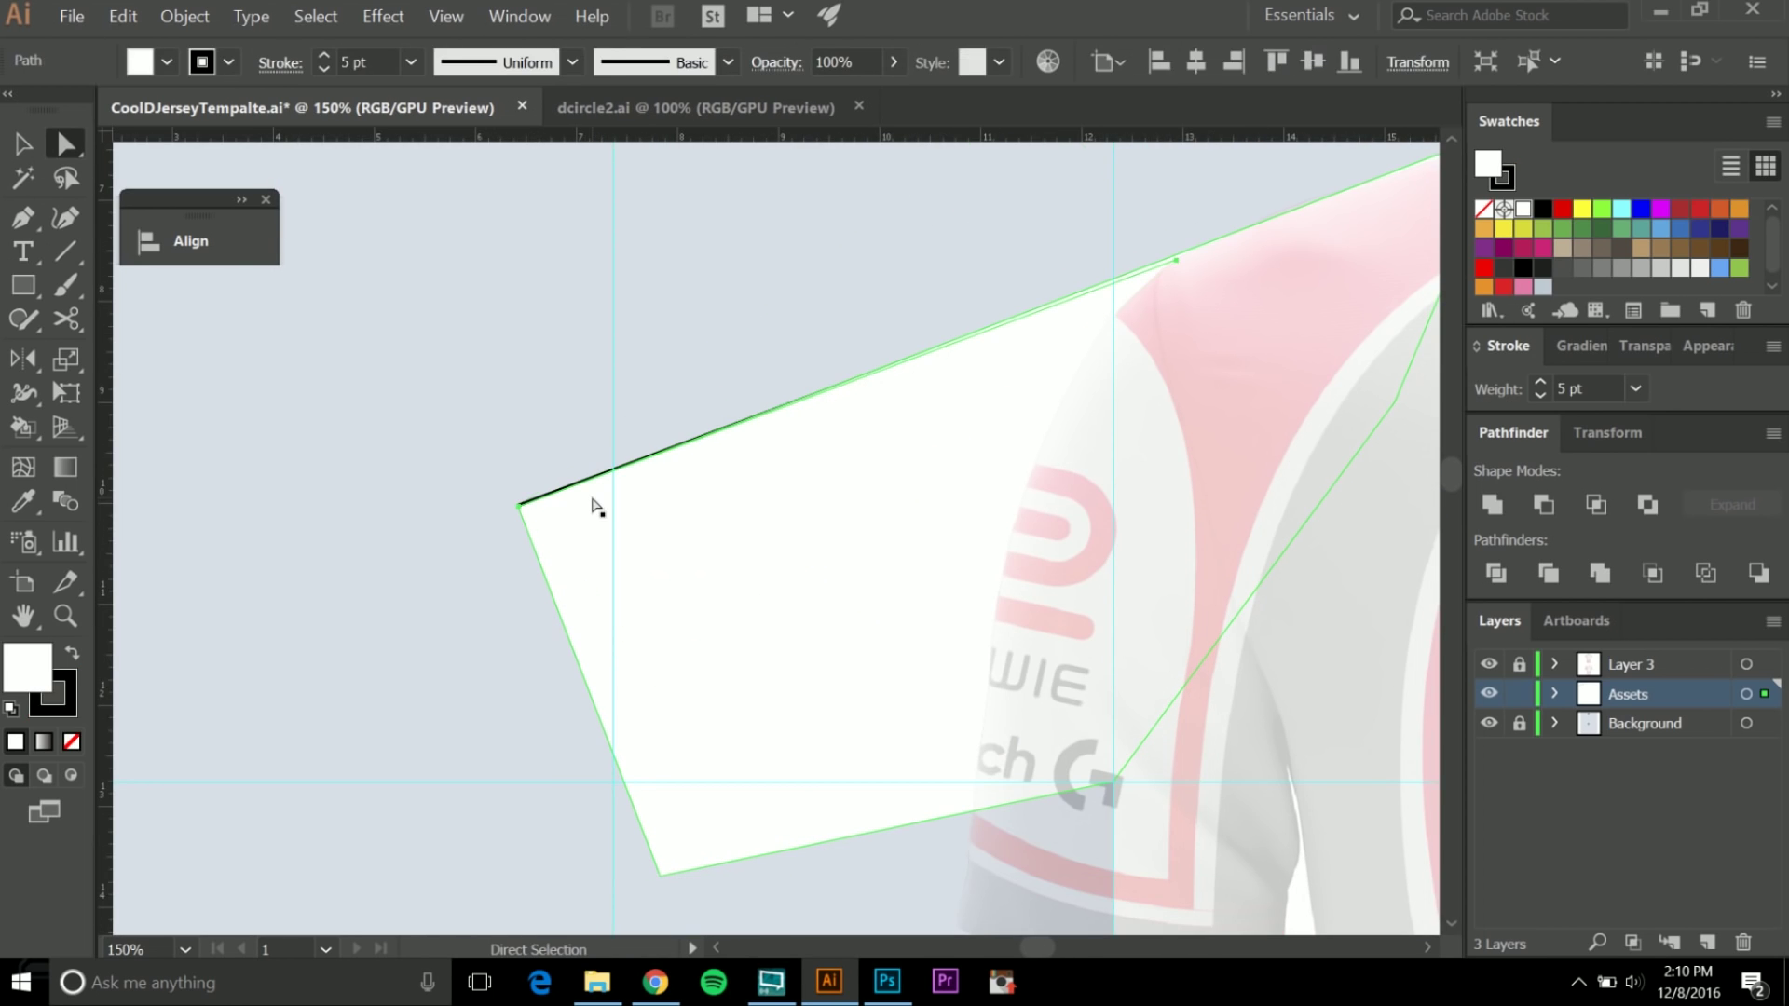
key(Delete)
scroll(594, 506, down, 2)
key(v)
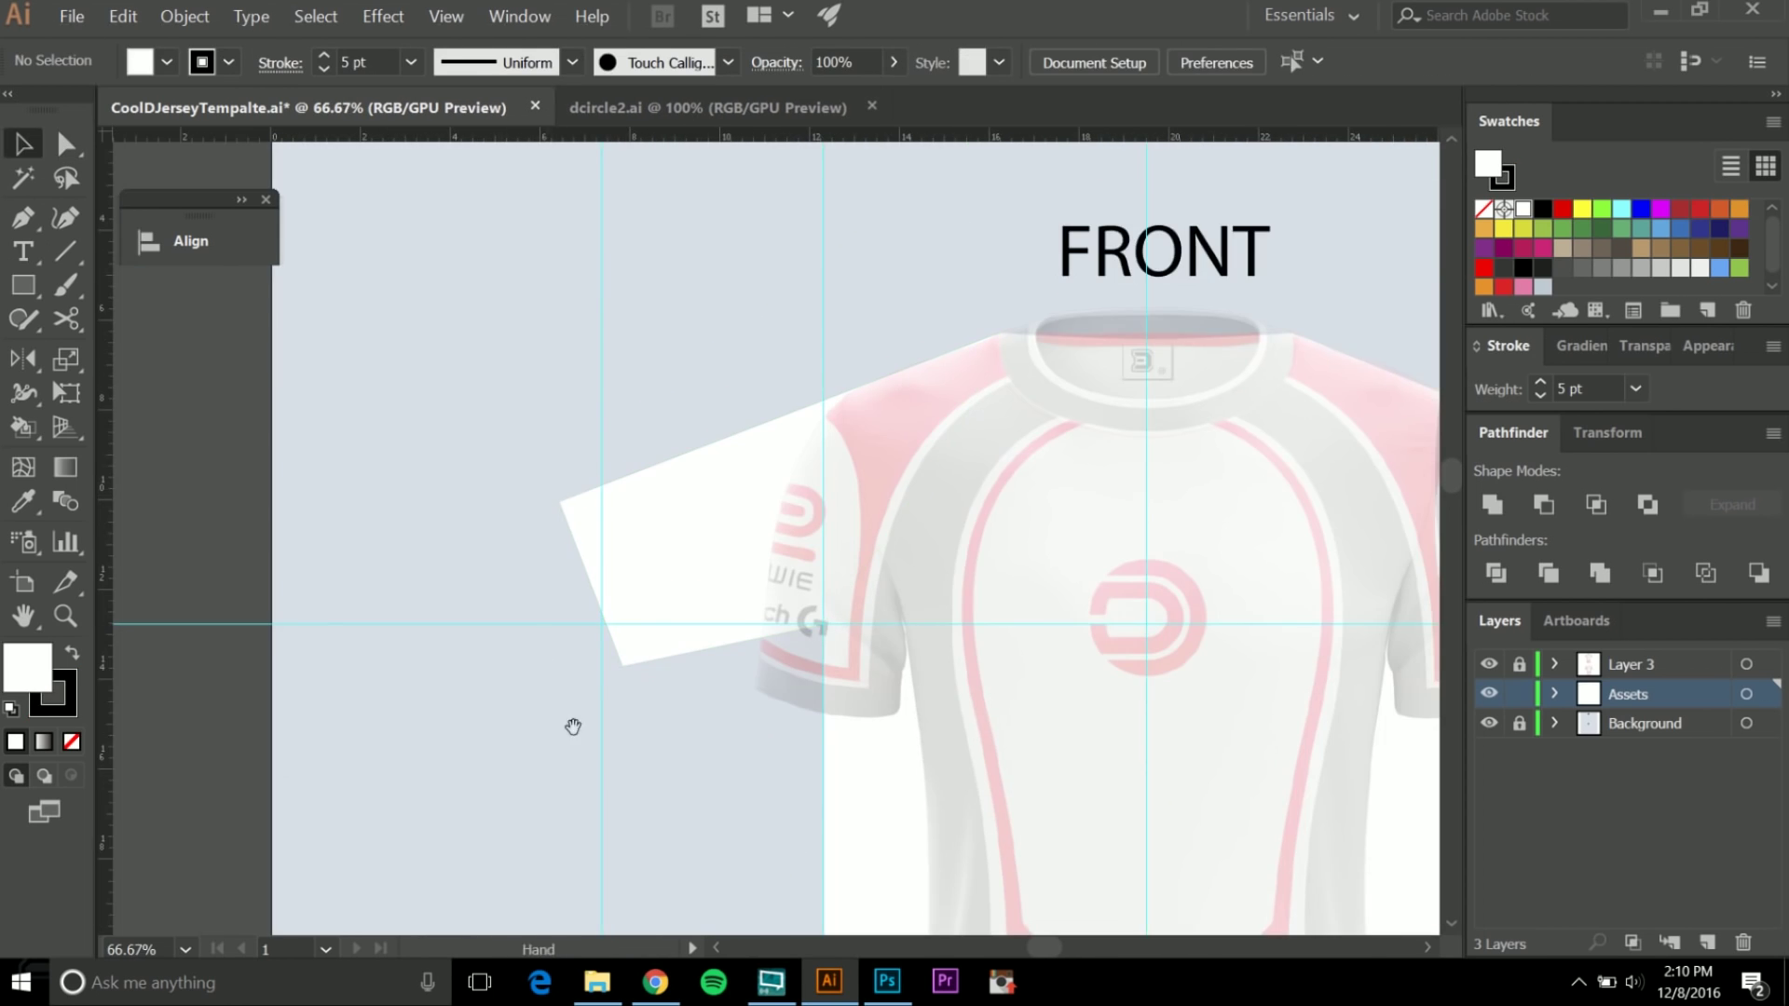
Hide the Layer 3 mockup to examine the plain body and sleeve silhouette, and show it again.
drag(572, 728, 512, 607)
scroll(596, 643, down, 1)
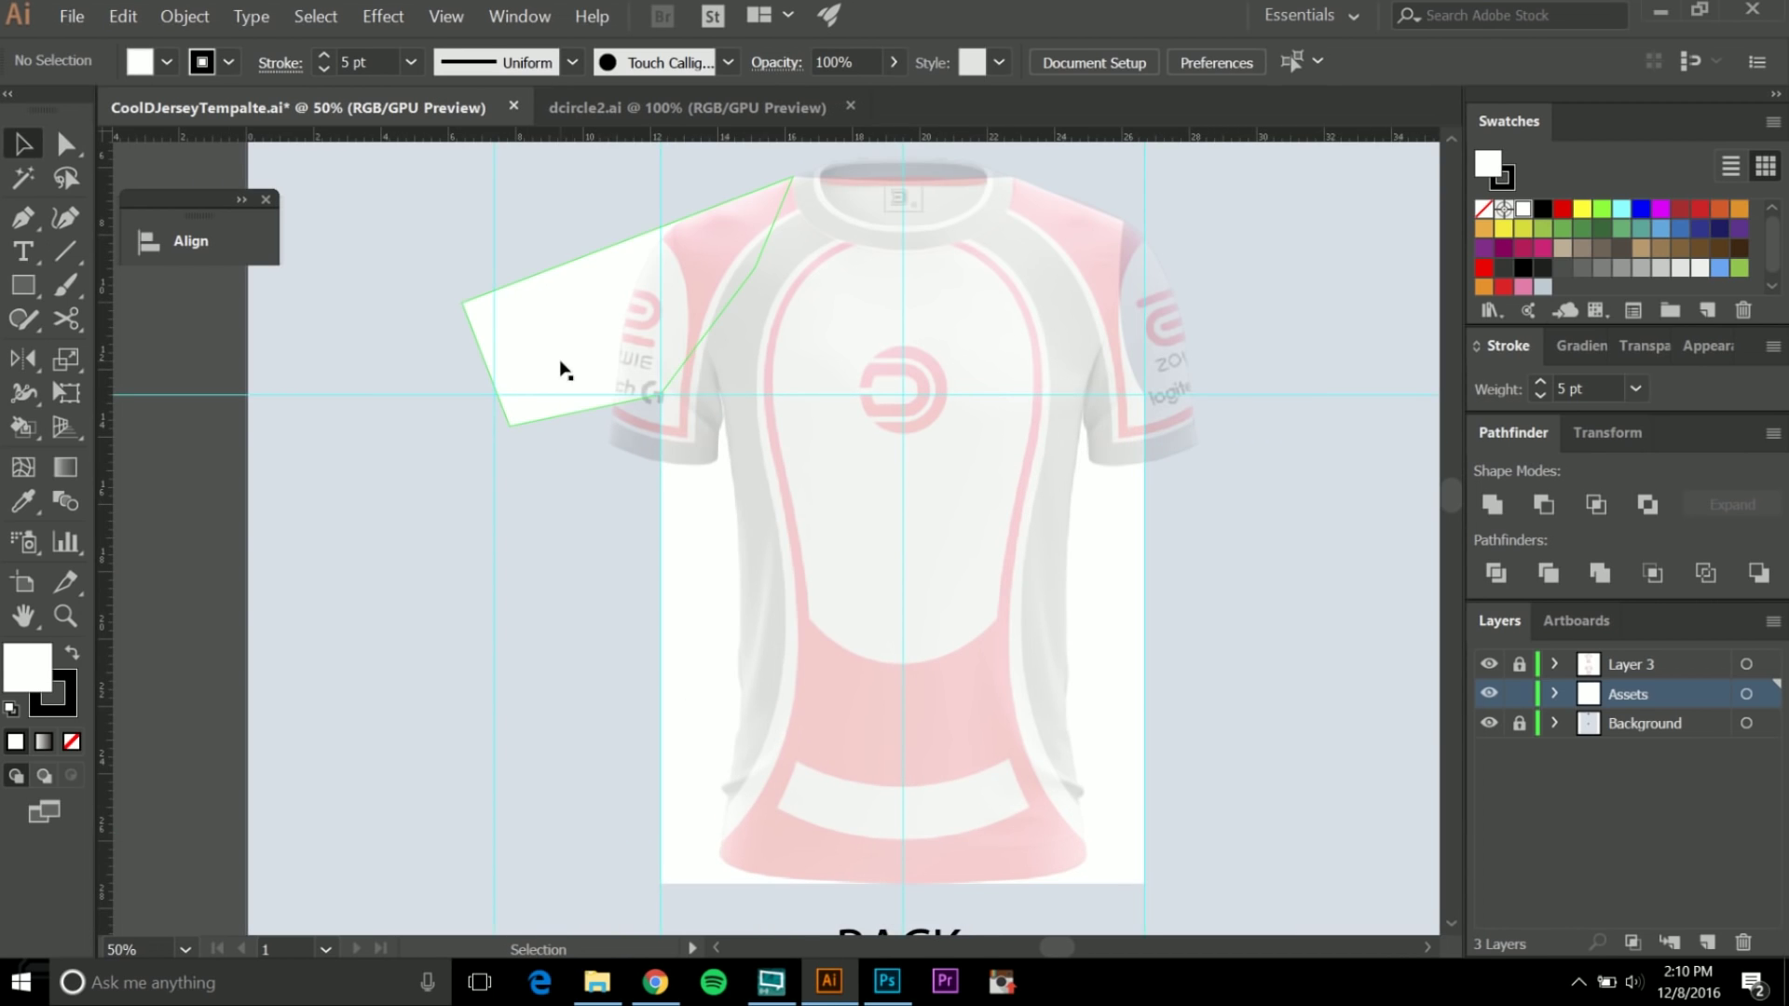
click(1489, 664)
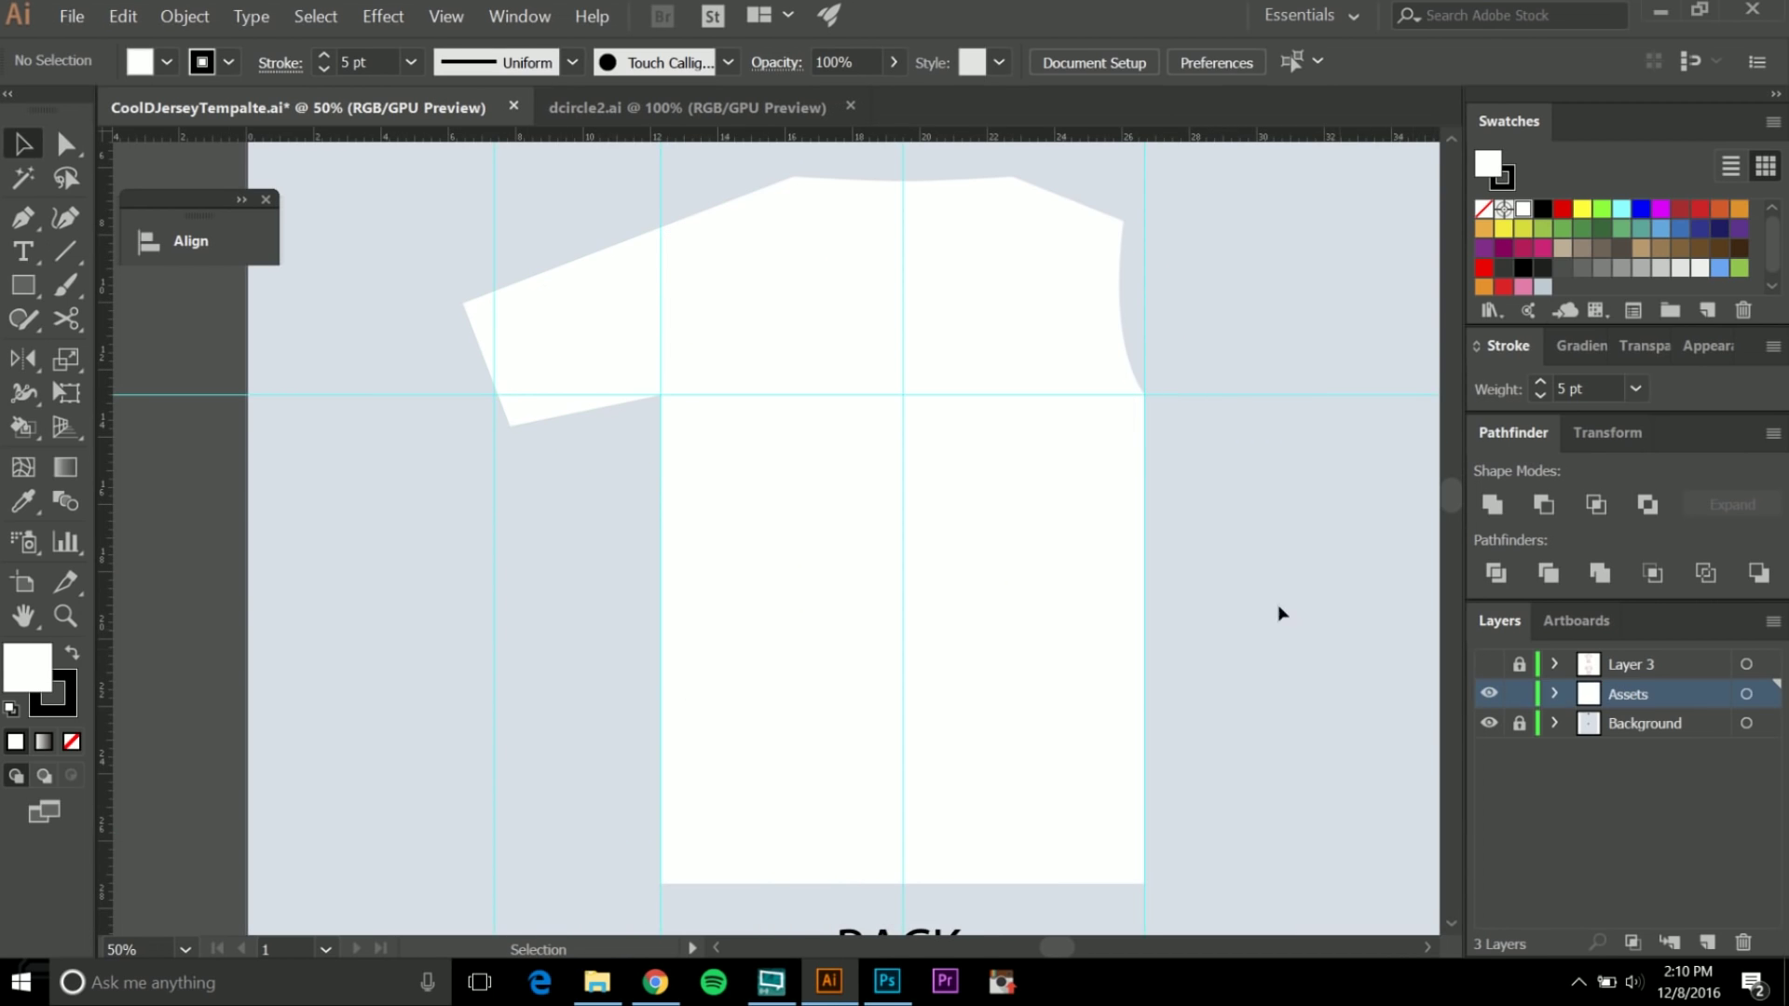
click(901, 296)
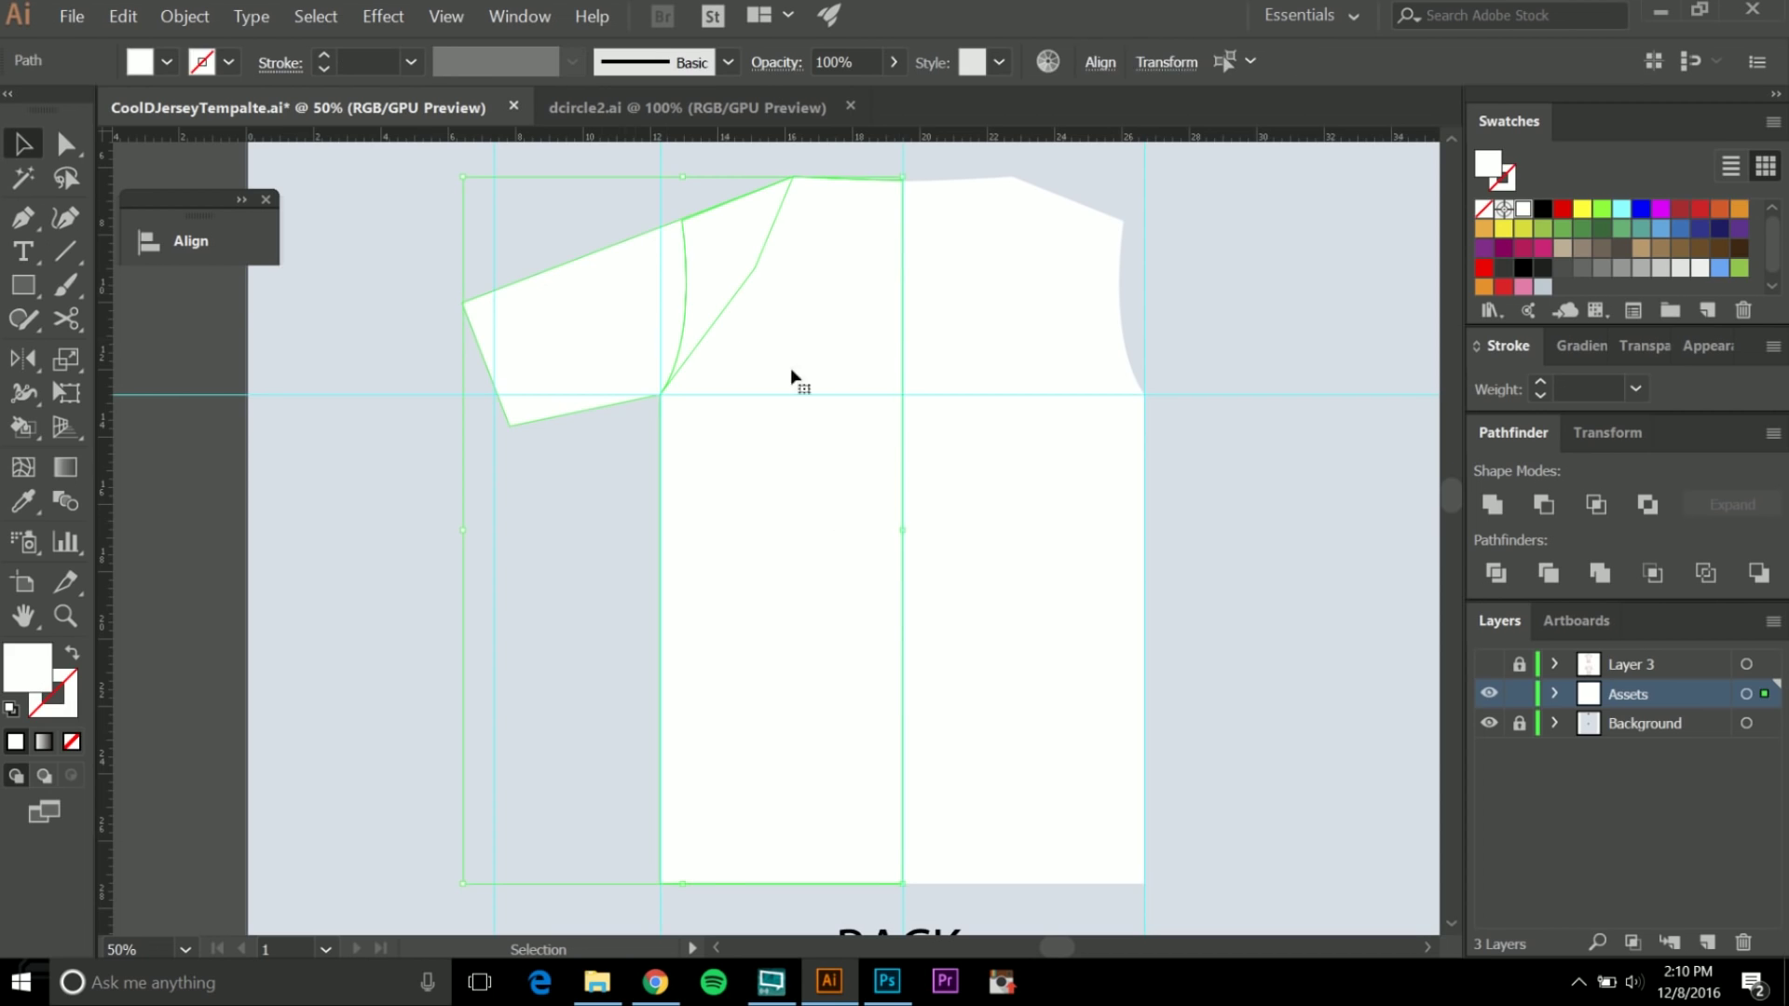
click(603, 475)
scroll(619, 438, up, 1)
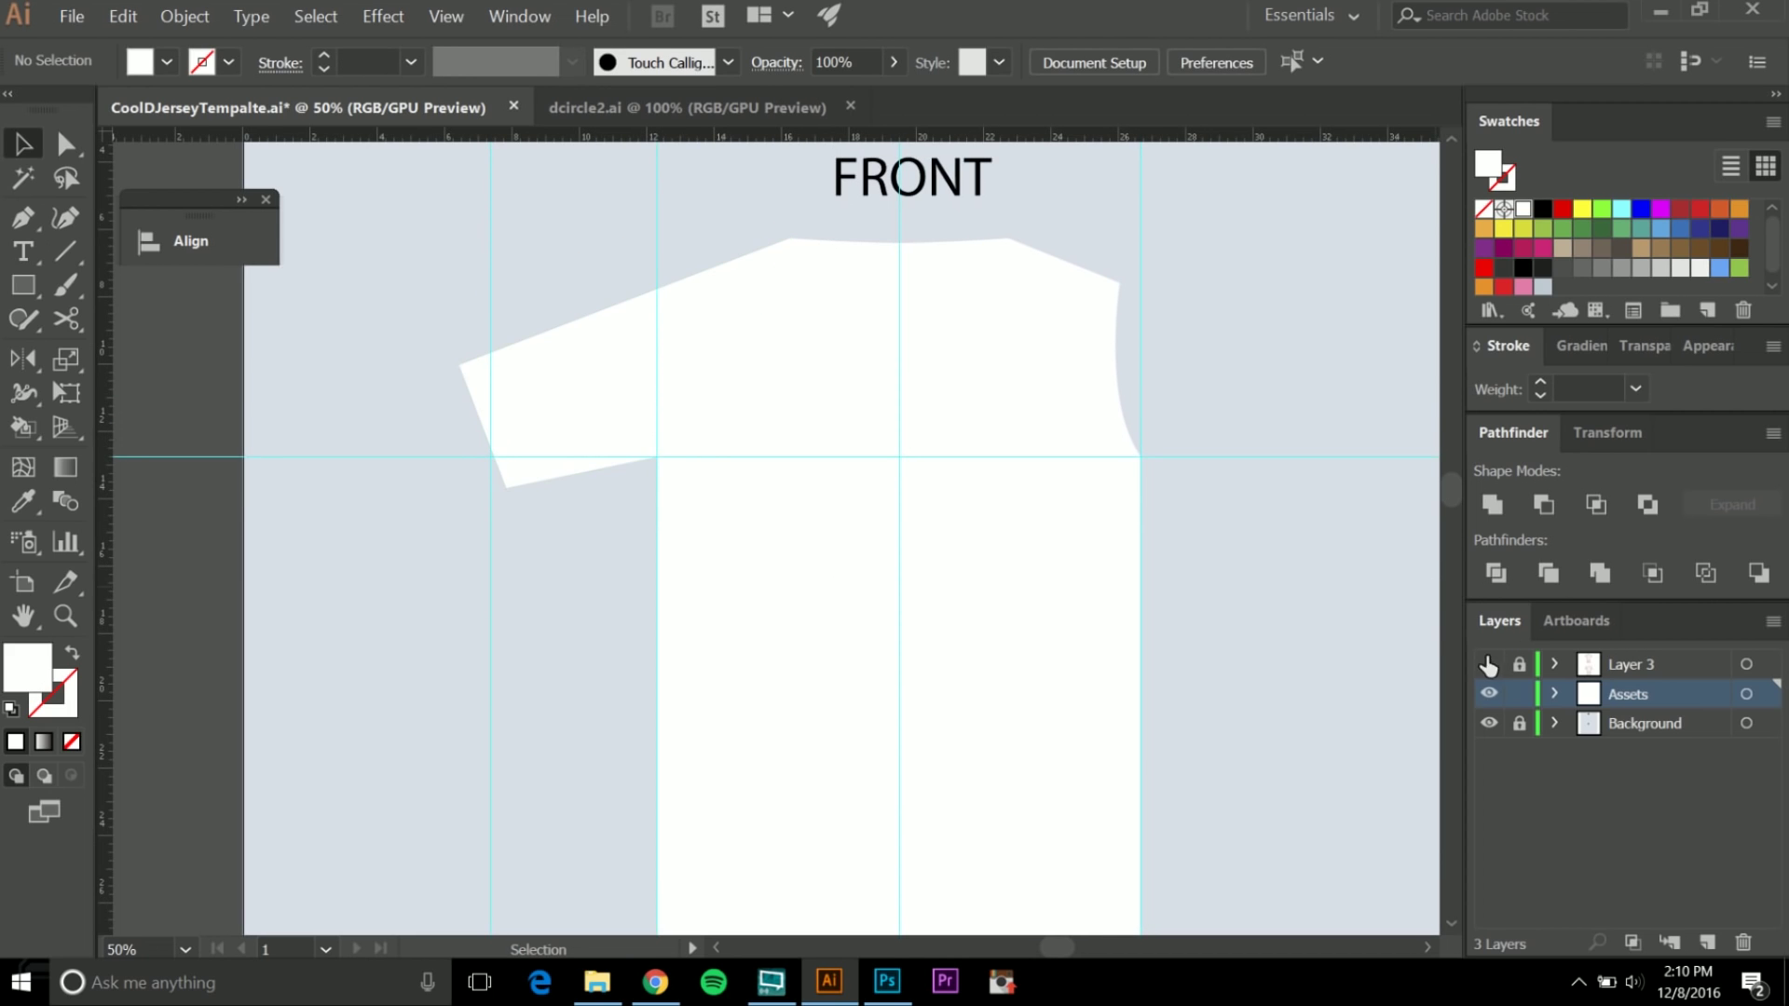
click(1489, 664)
Reflect a vertical-axis copy of the left sleeve about the jersey's centre guide to make the right sleeve.
click(583, 424)
drag(583, 336, 520, 414)
scroll(926, 379, up, 2)
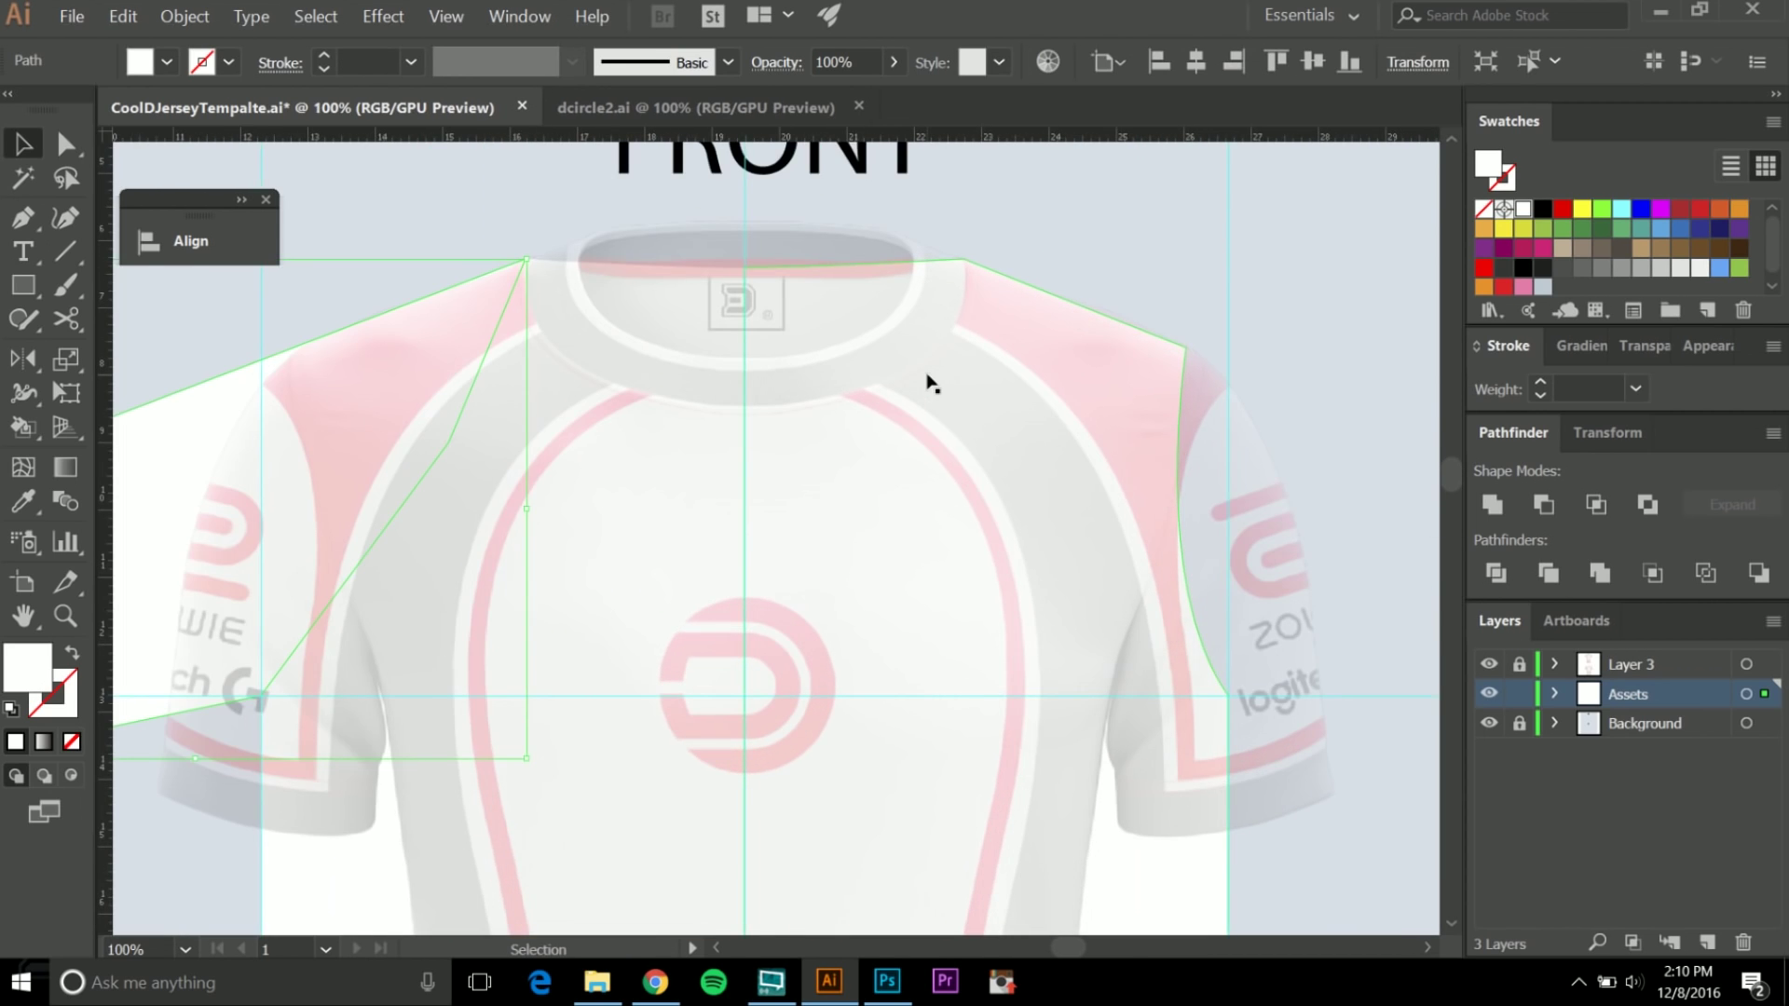
key(o)
scroll(749, 270, up, 3)
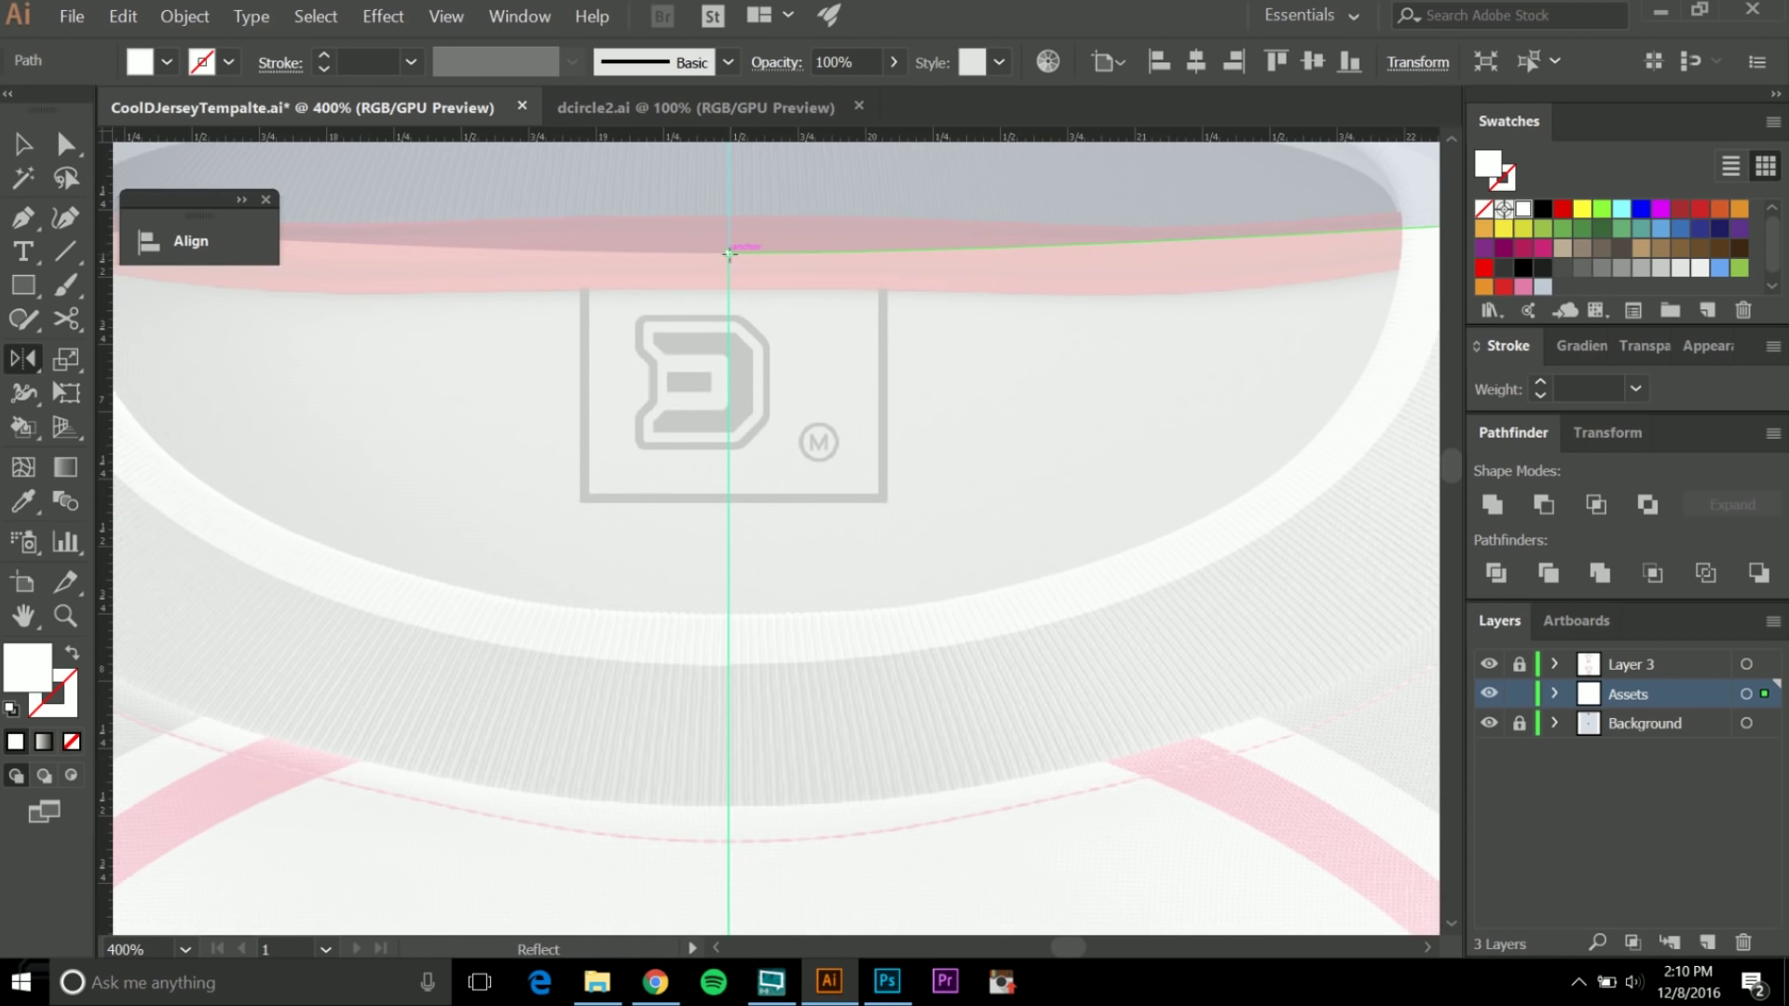
alt+click(729, 253)
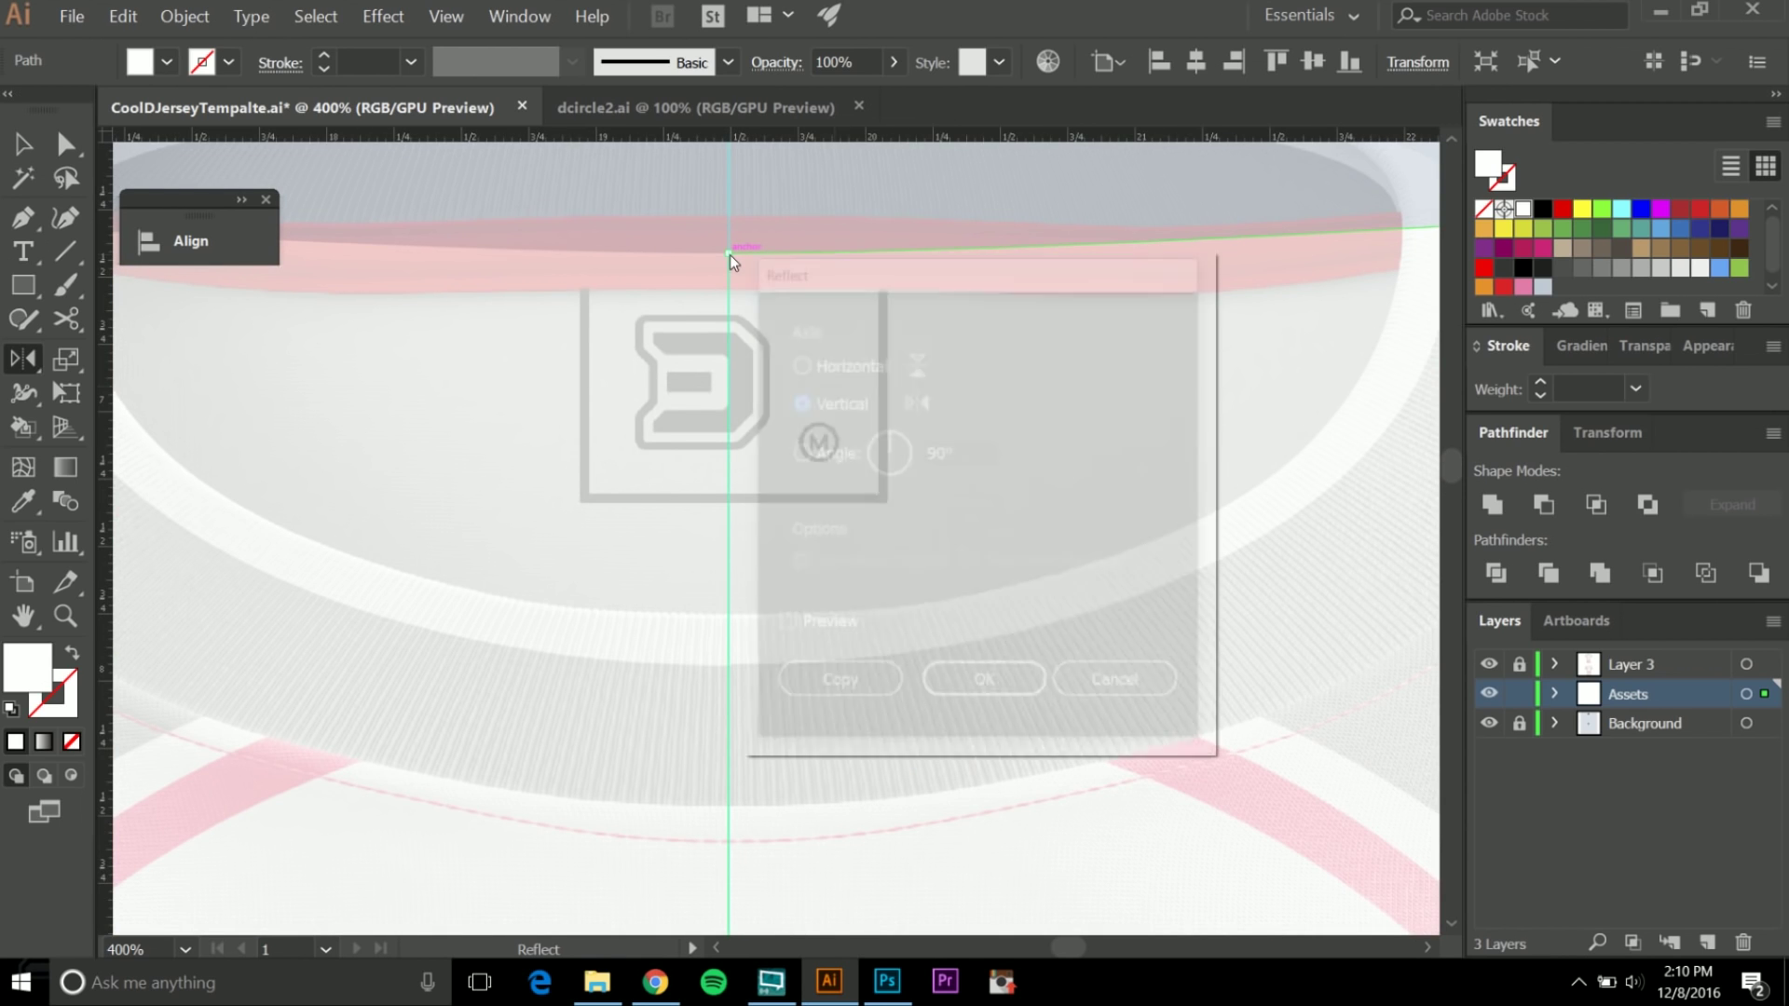
click(835, 687)
scroll(963, 379, down, 5)
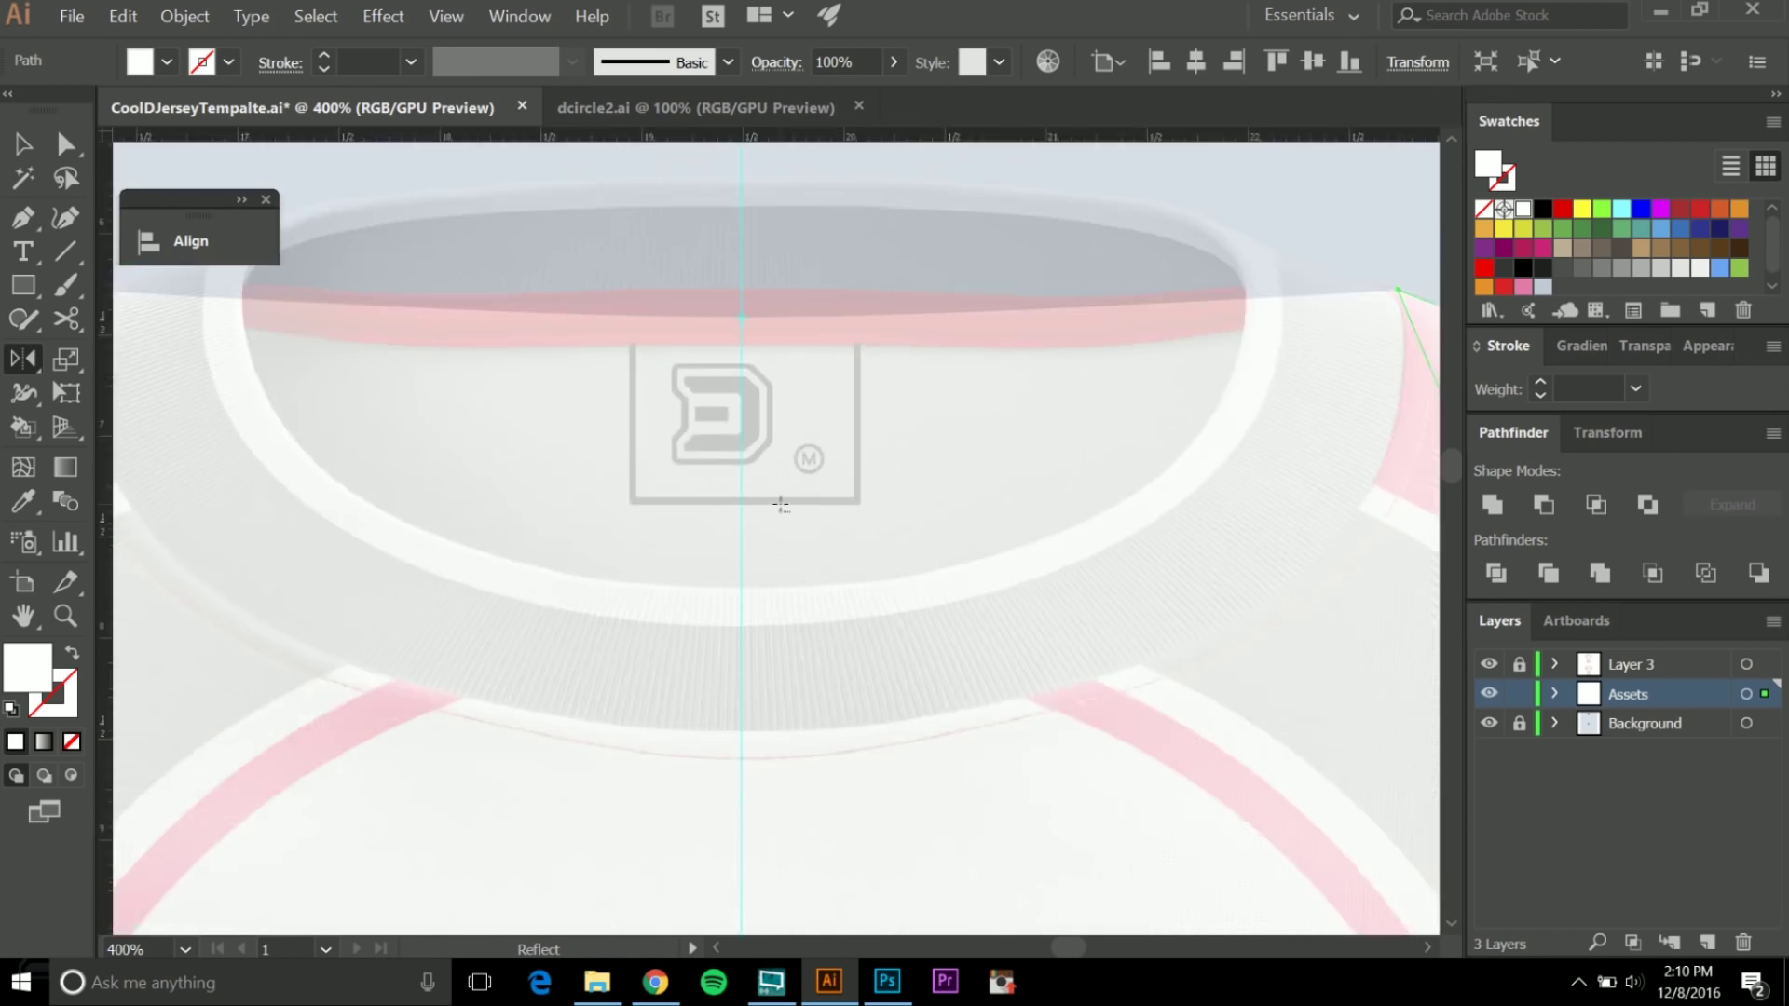
key(v)
click(1145, 392)
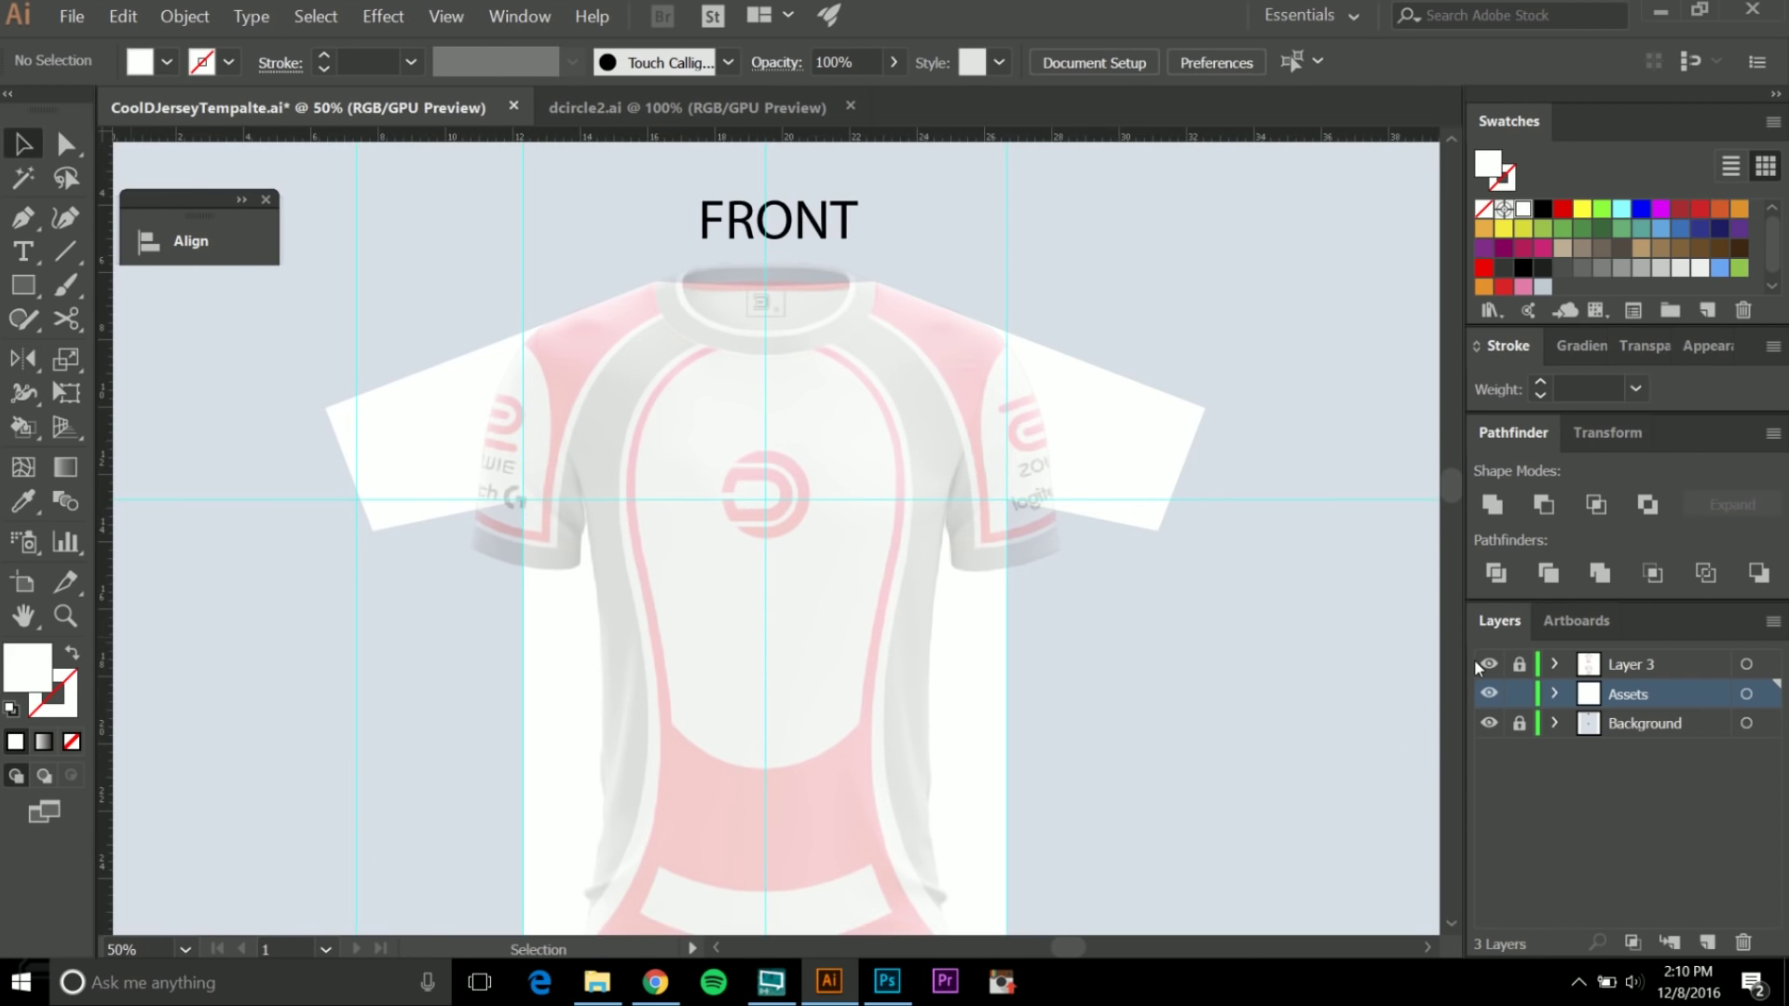
Trace the left collar half with the Pen tool along its shoulder edge and inner neckline curve to the centre guide.
key(p)
scroll(871, 382, up, 5)
click(370, 473)
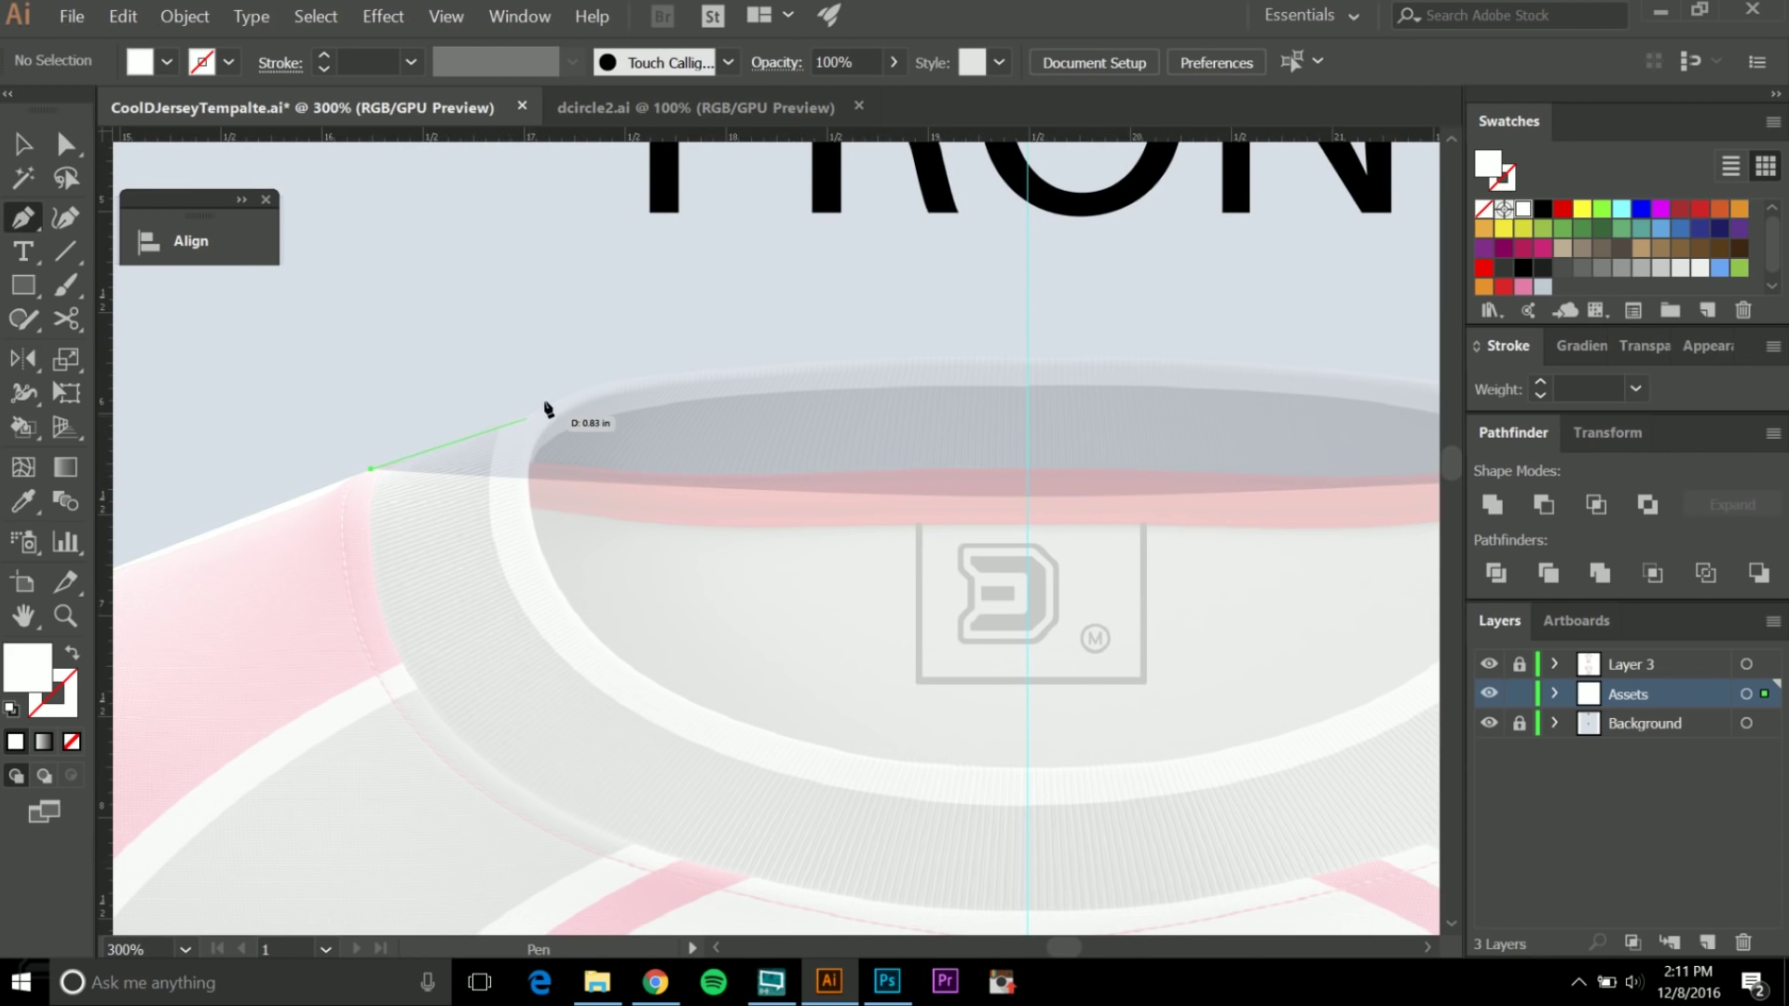
click(560, 400)
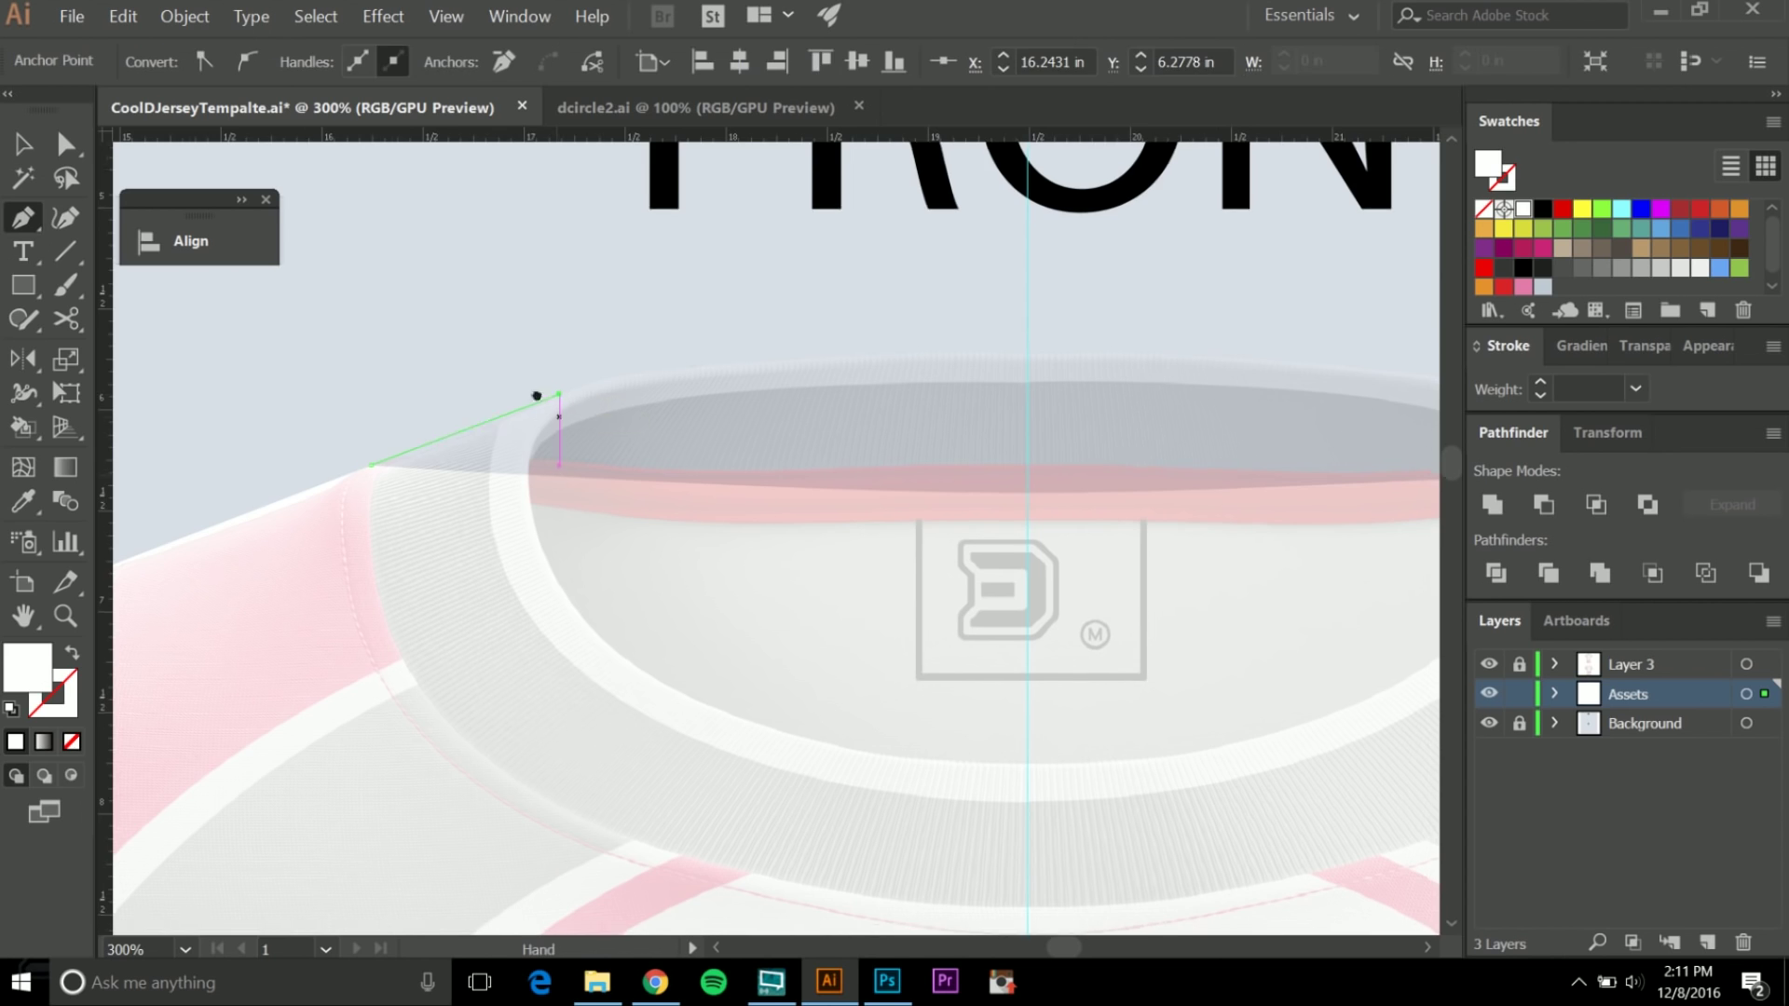
scroll(653, 466, down, 3)
scroll(708, 550, down, 1)
scroll(775, 534, right, 3)
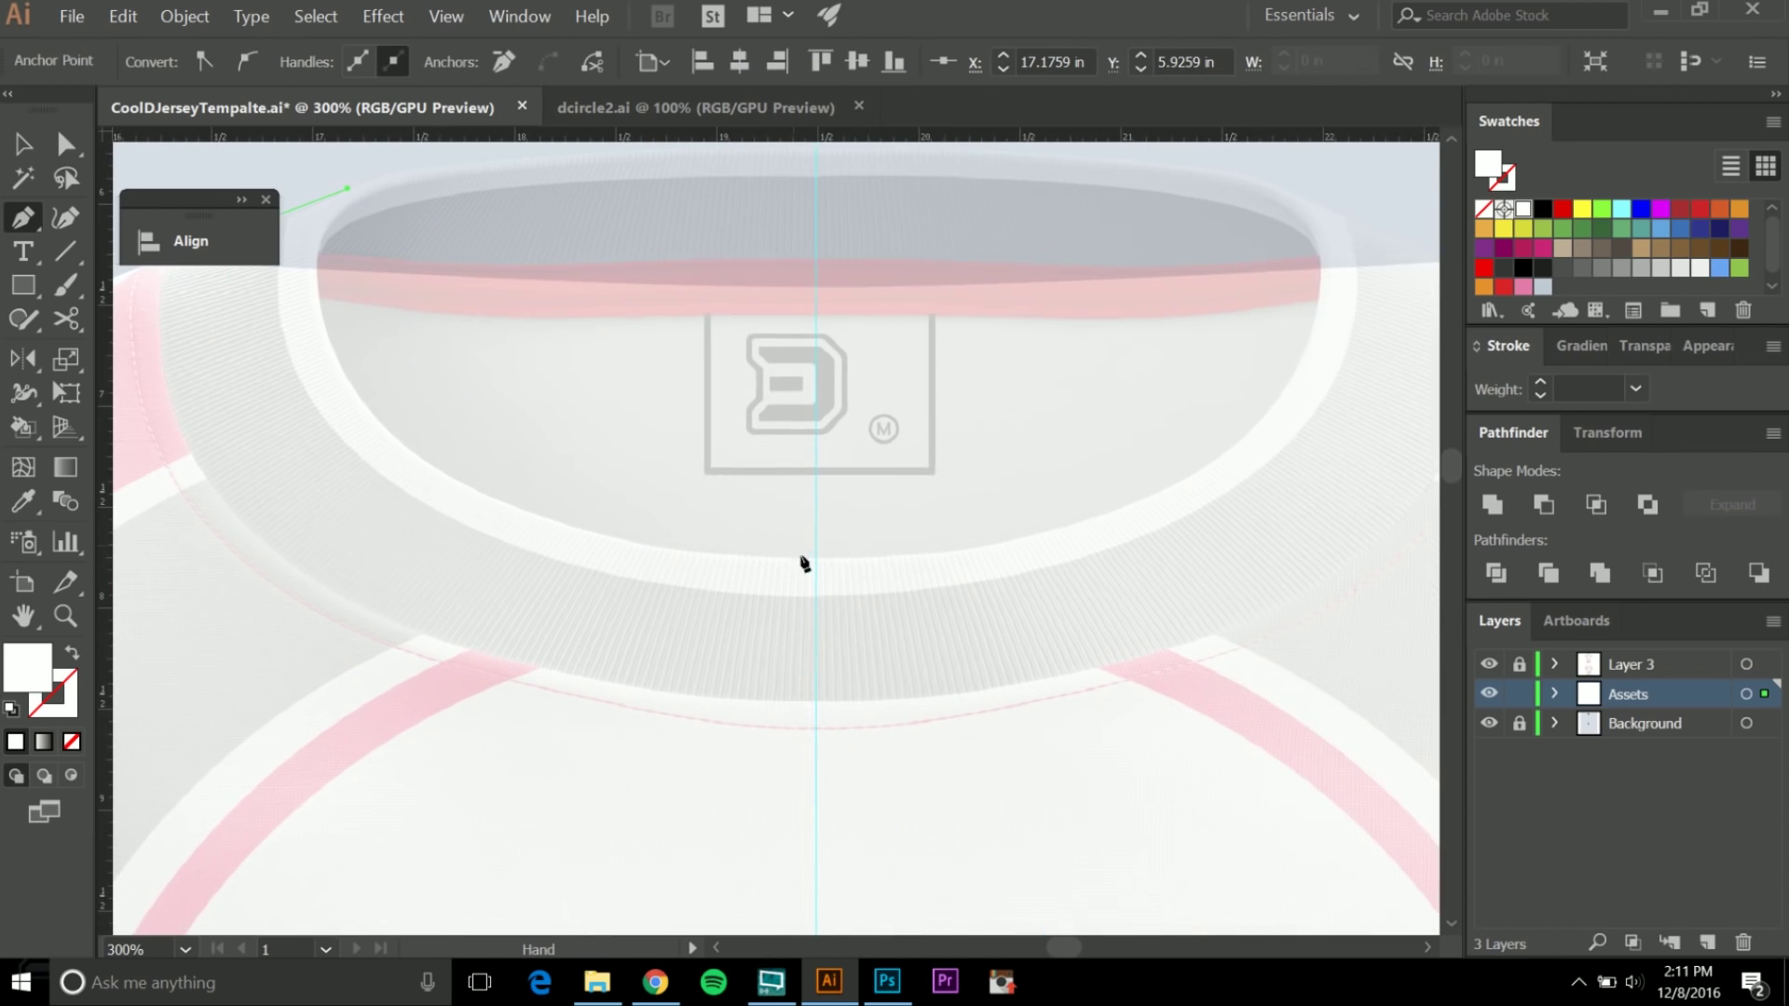
drag(816, 556, 1369, 631)
drag(1172, 629, 1165, 631)
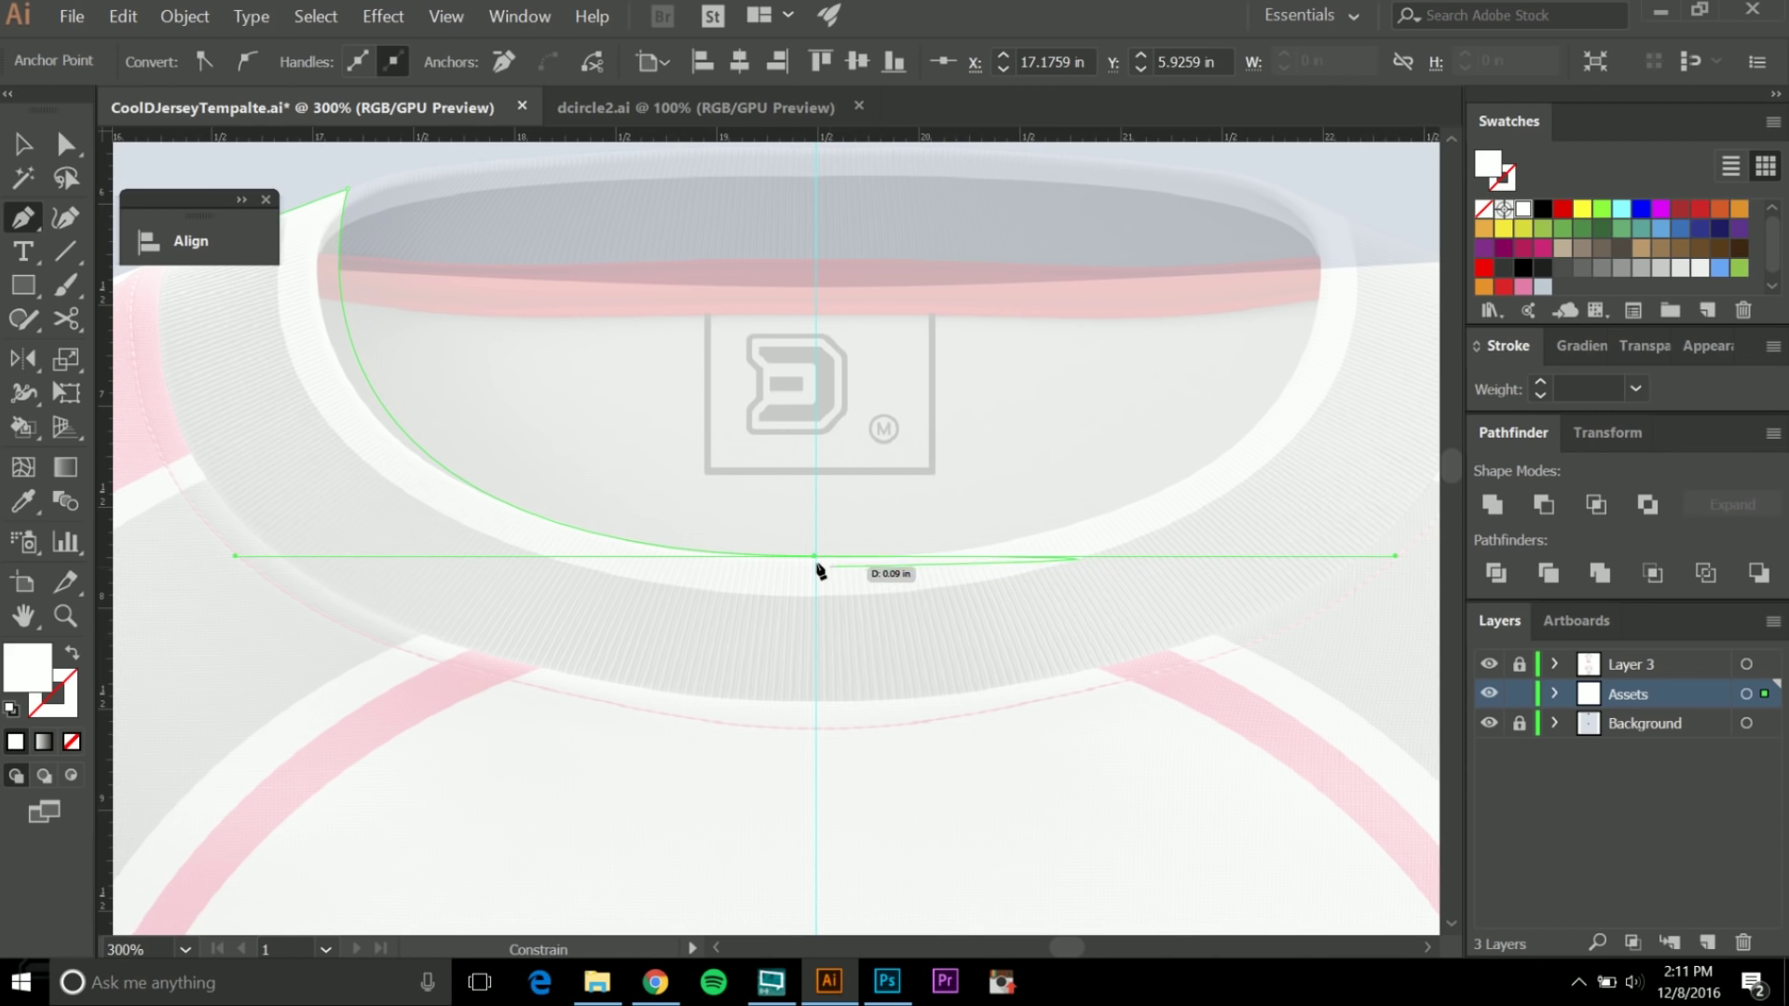
click(815, 556)
Continue down the centre guide to the collar's lower edge and close the shape along its outer curve at the shoulder.
click(815, 700)
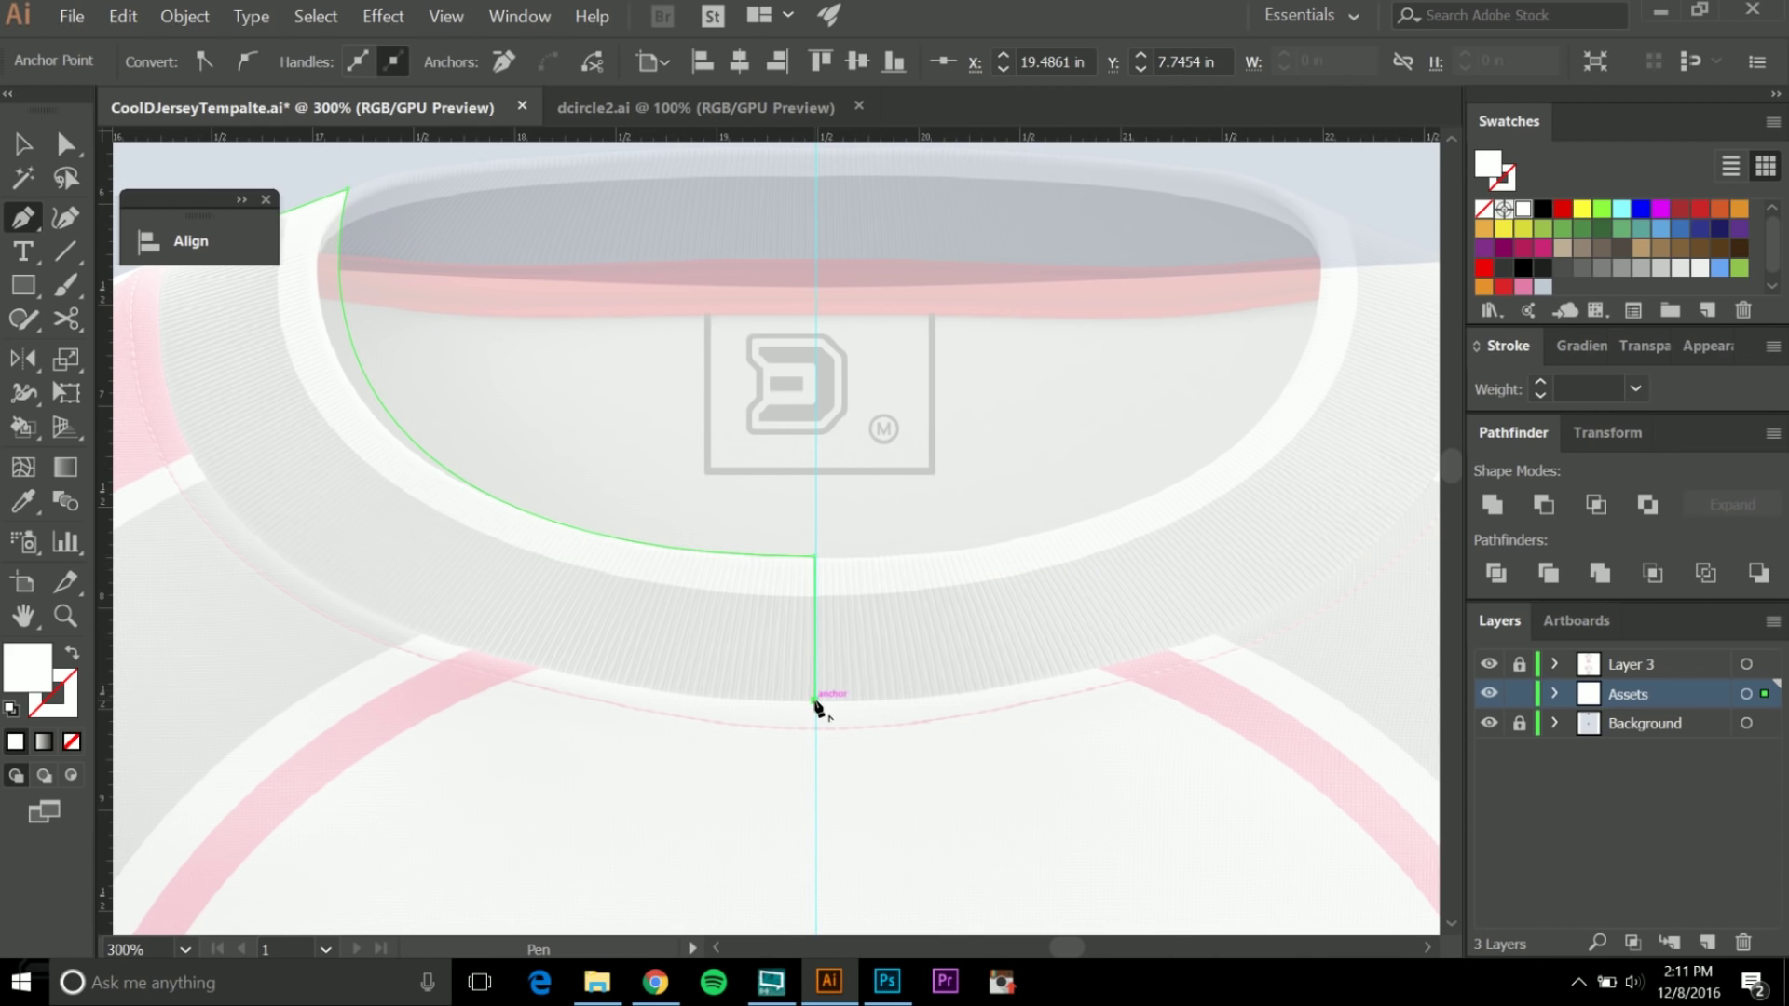
drag(816, 701, 333, 658)
drag(332, 636, 763, 667)
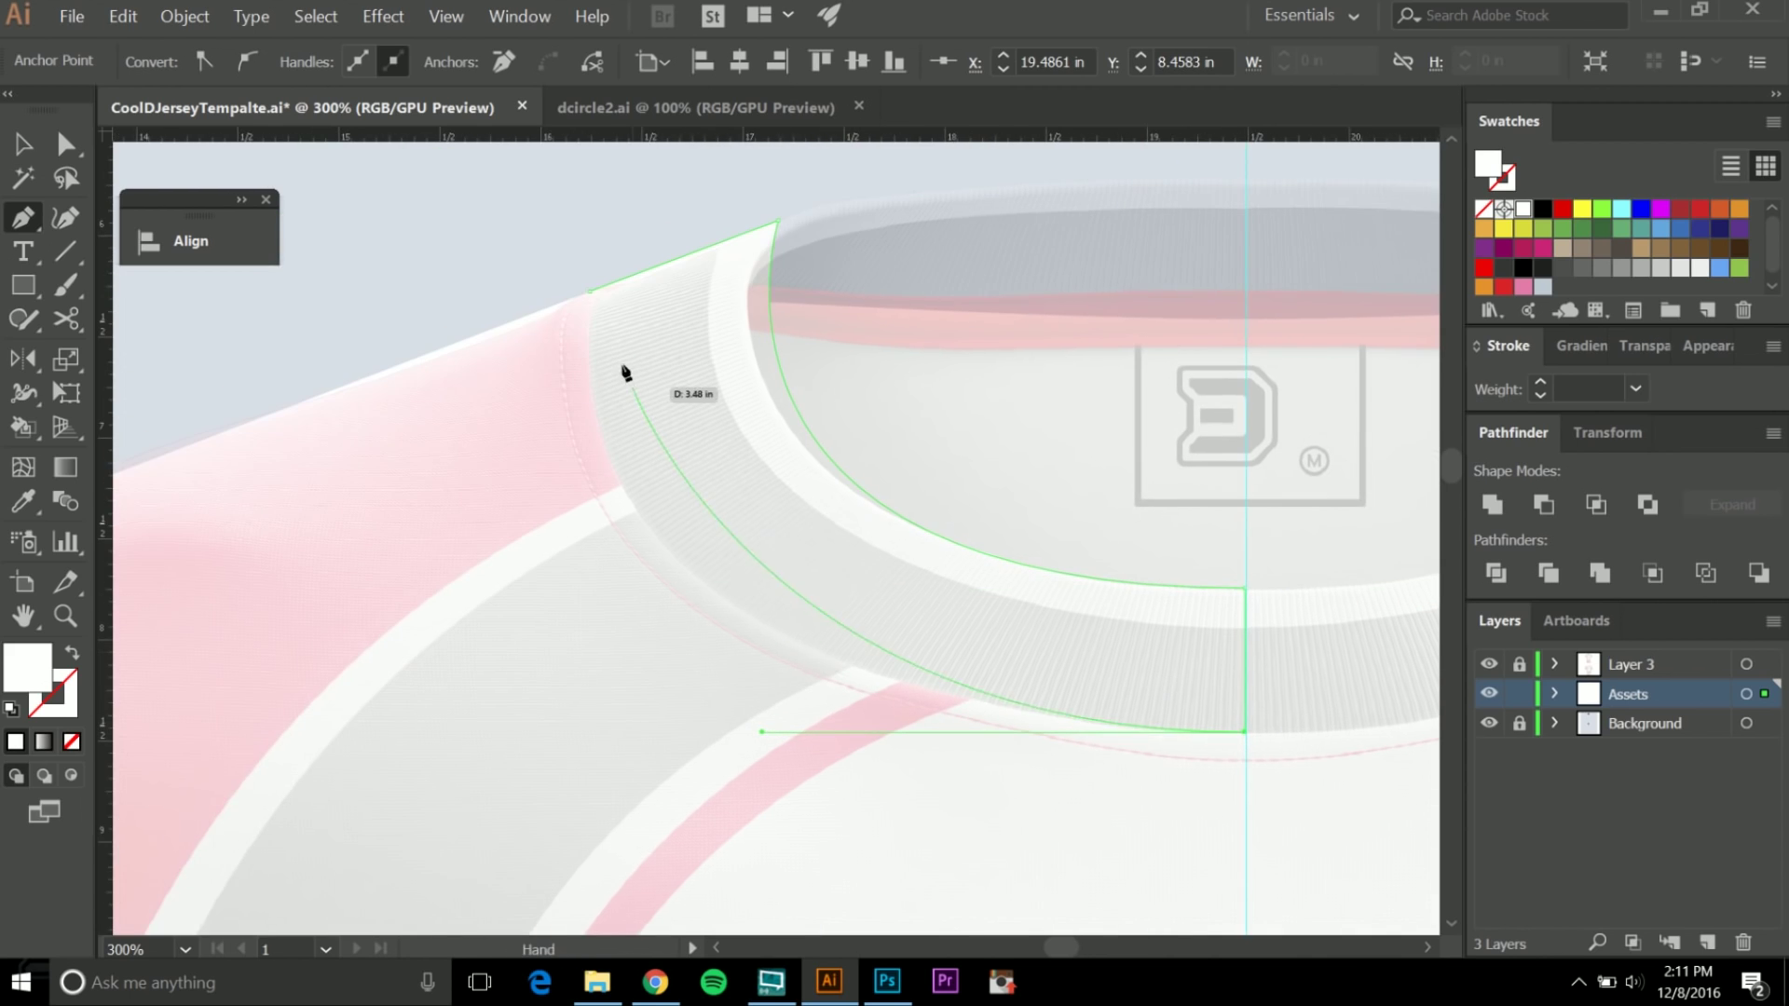
click(590, 292)
drag(729, 739, 504, 751)
drag(940, 832, 764, 794)
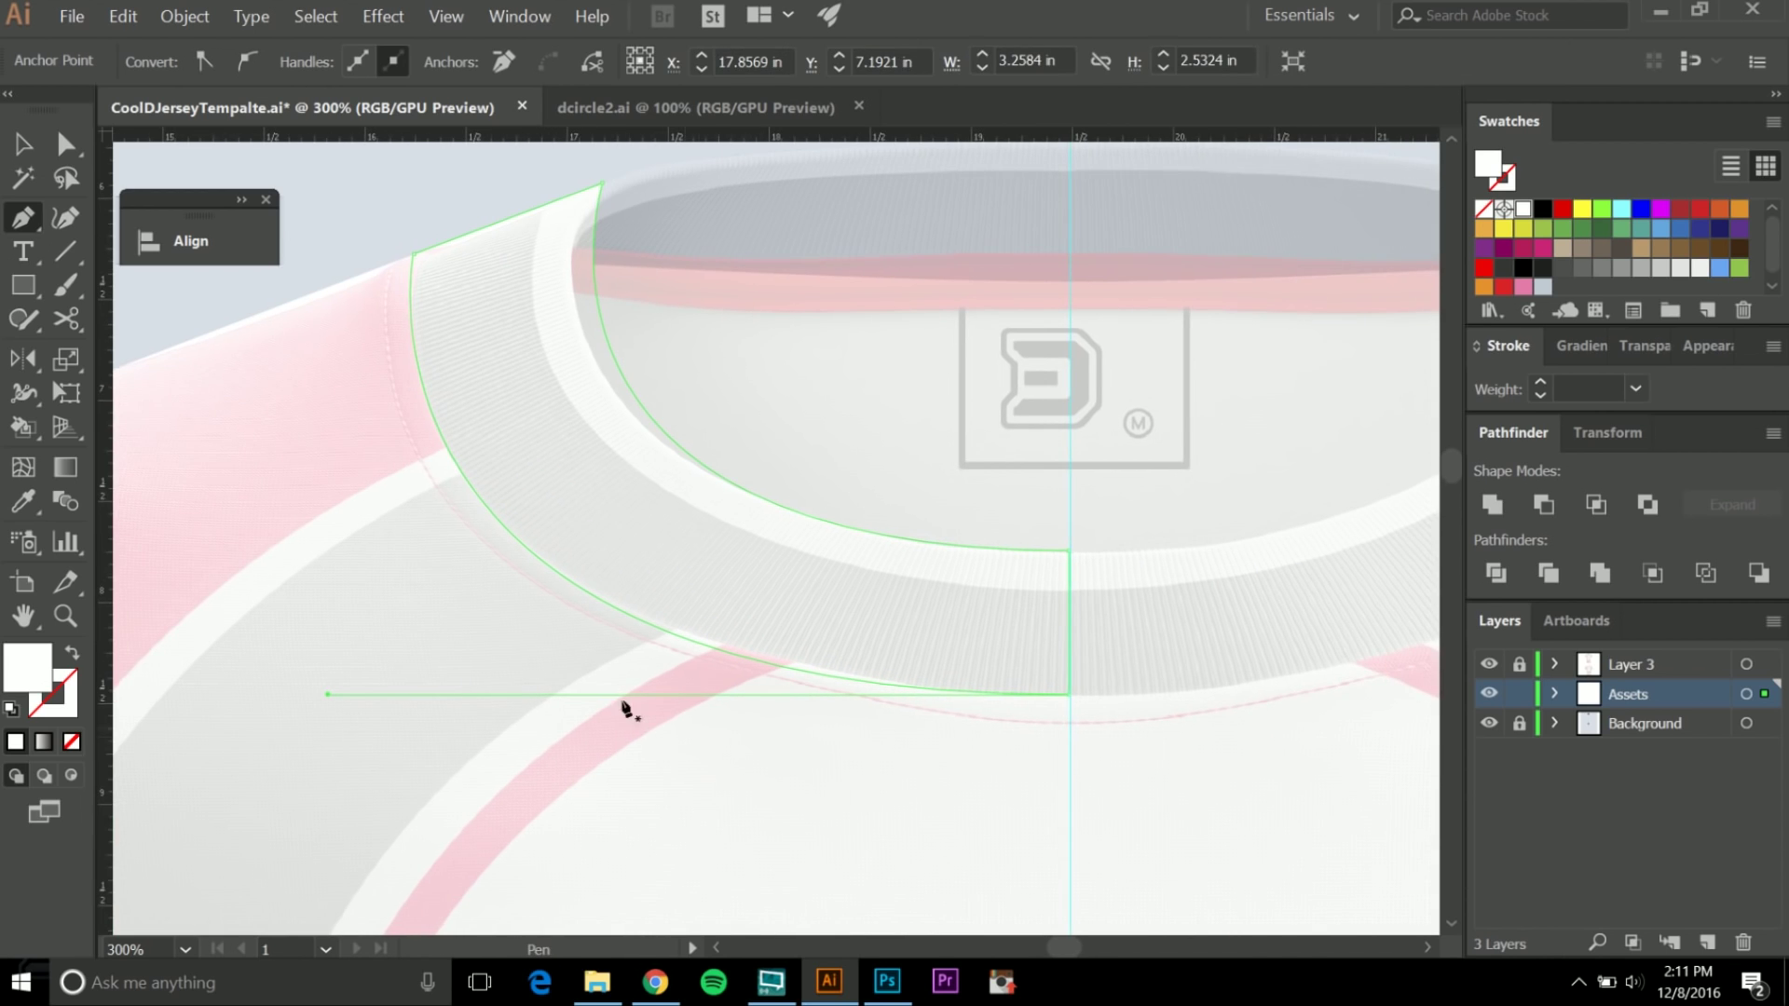
drag(834, 471, 742, 493)
key(v)
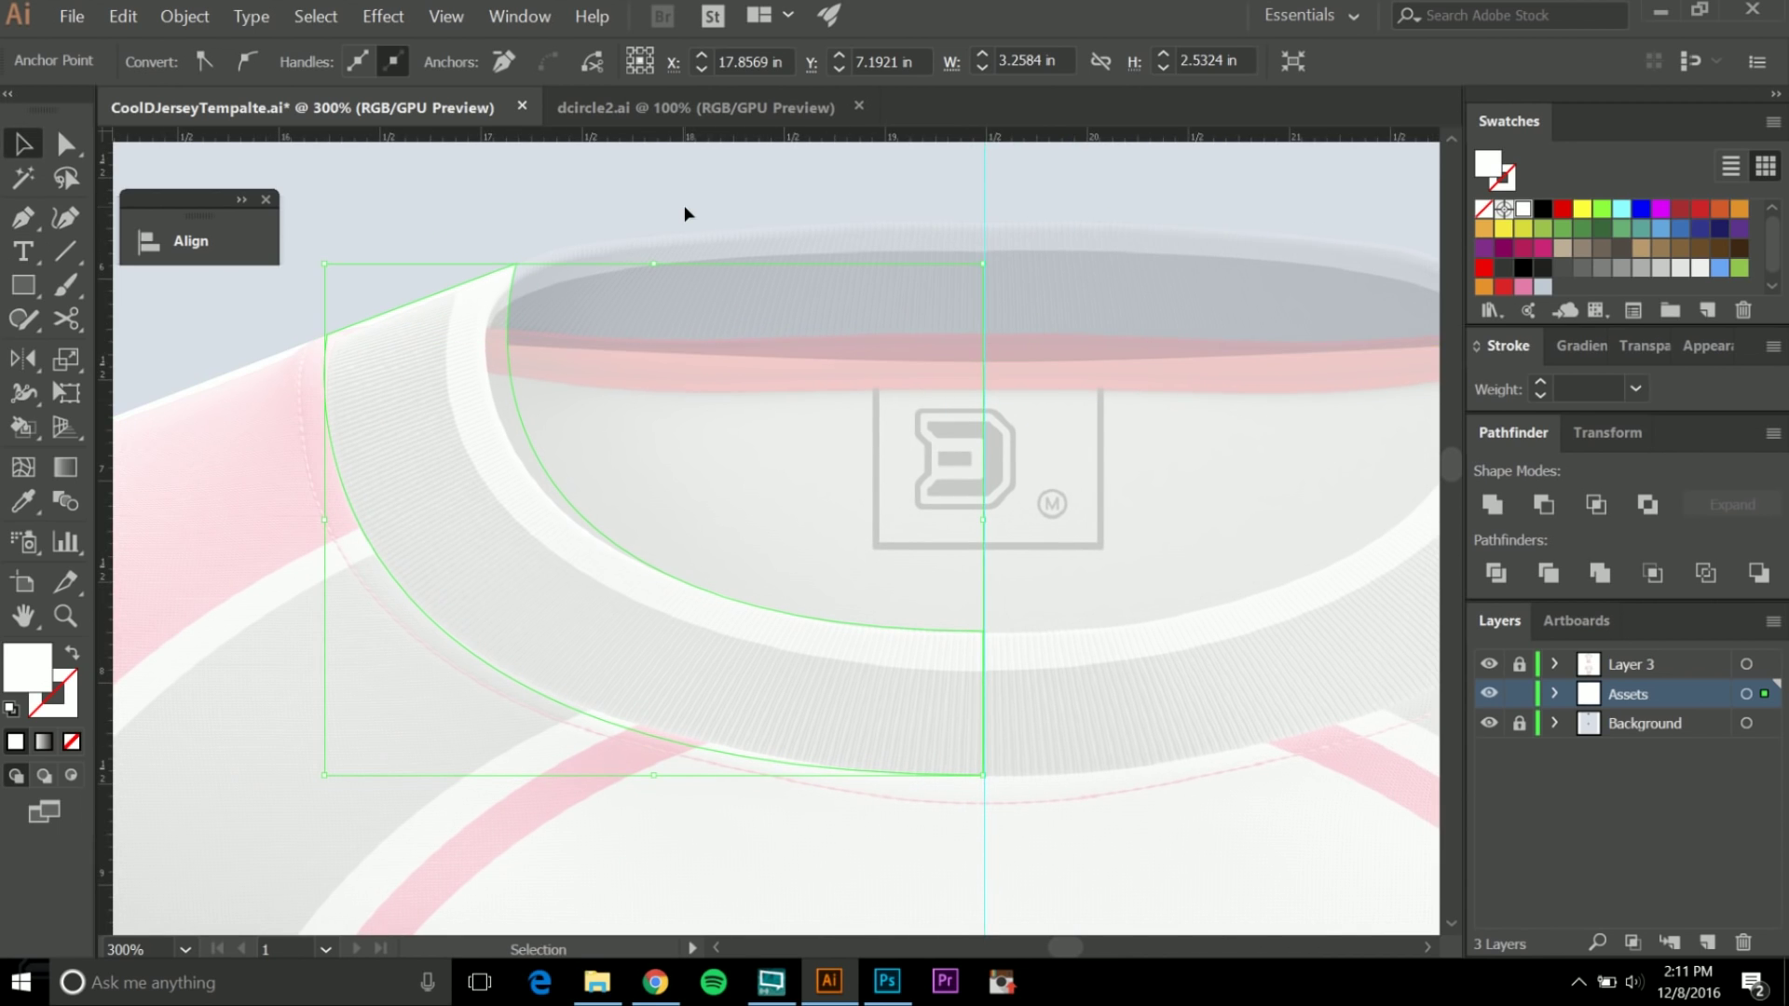
click(685, 207)
Start the back neck shape at the collar's outer shoulder corner, curving to the centre guide and rising to the neck opening's upper edge.
key(p)
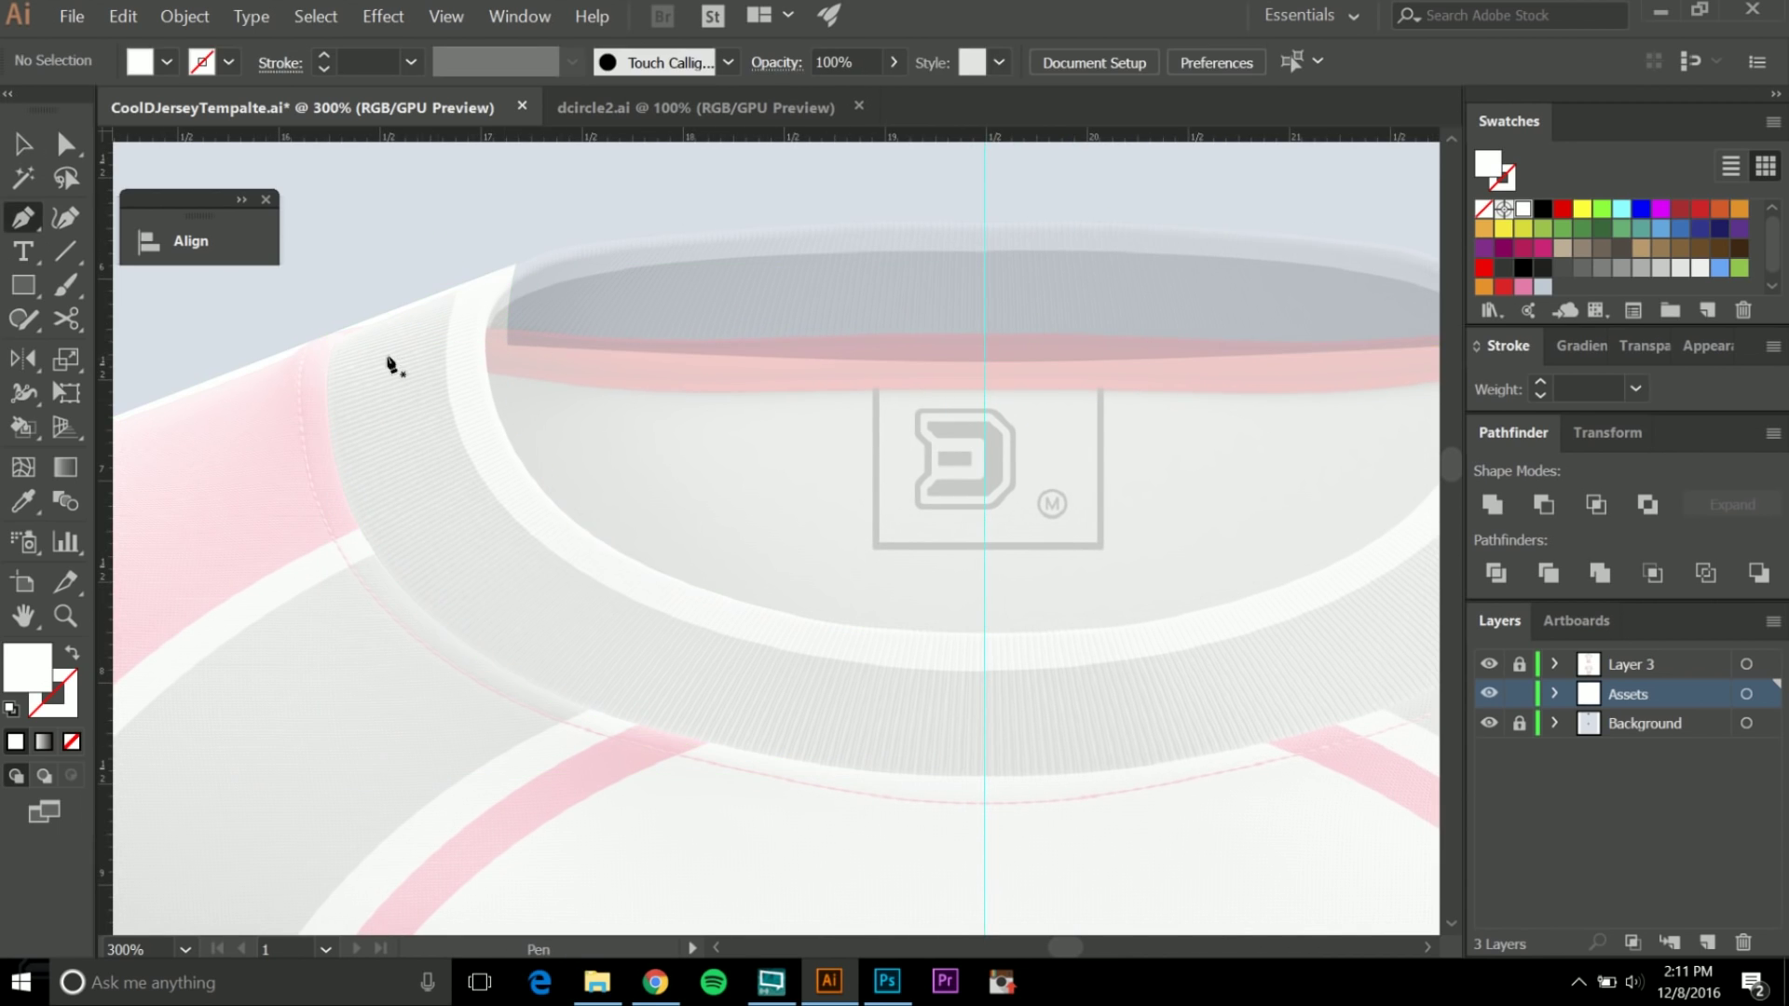
click(326, 336)
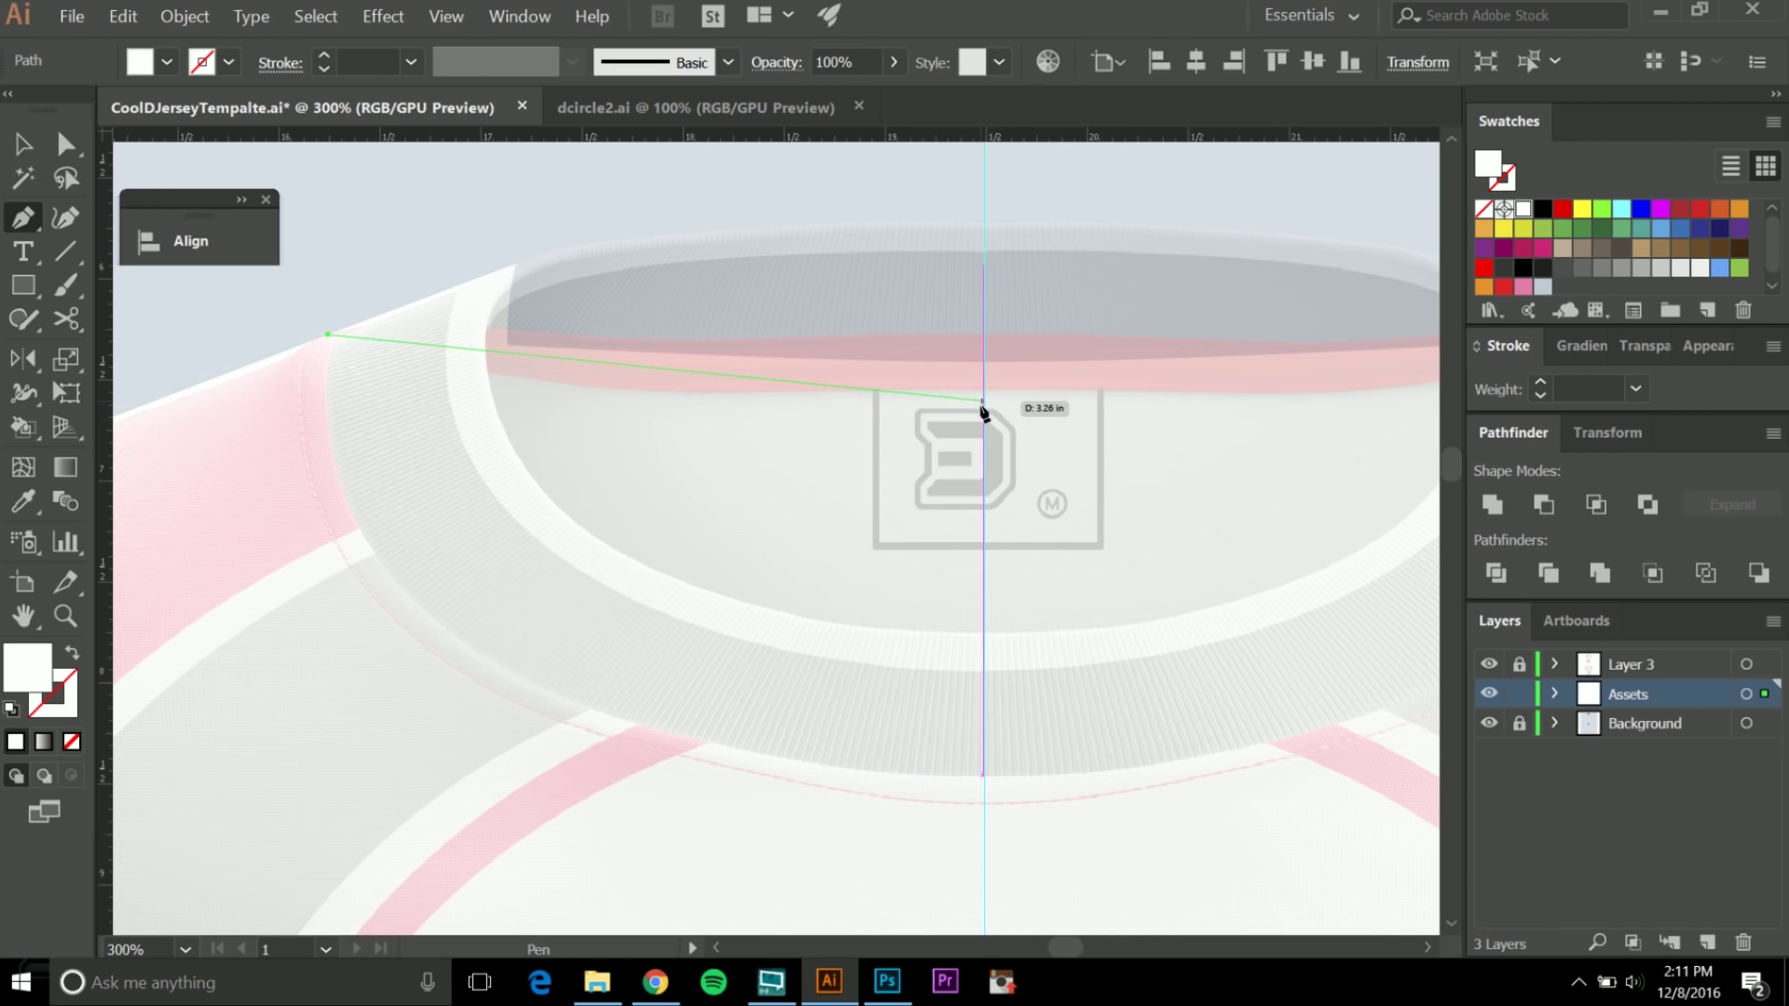
drag(985, 364, 1203, 369)
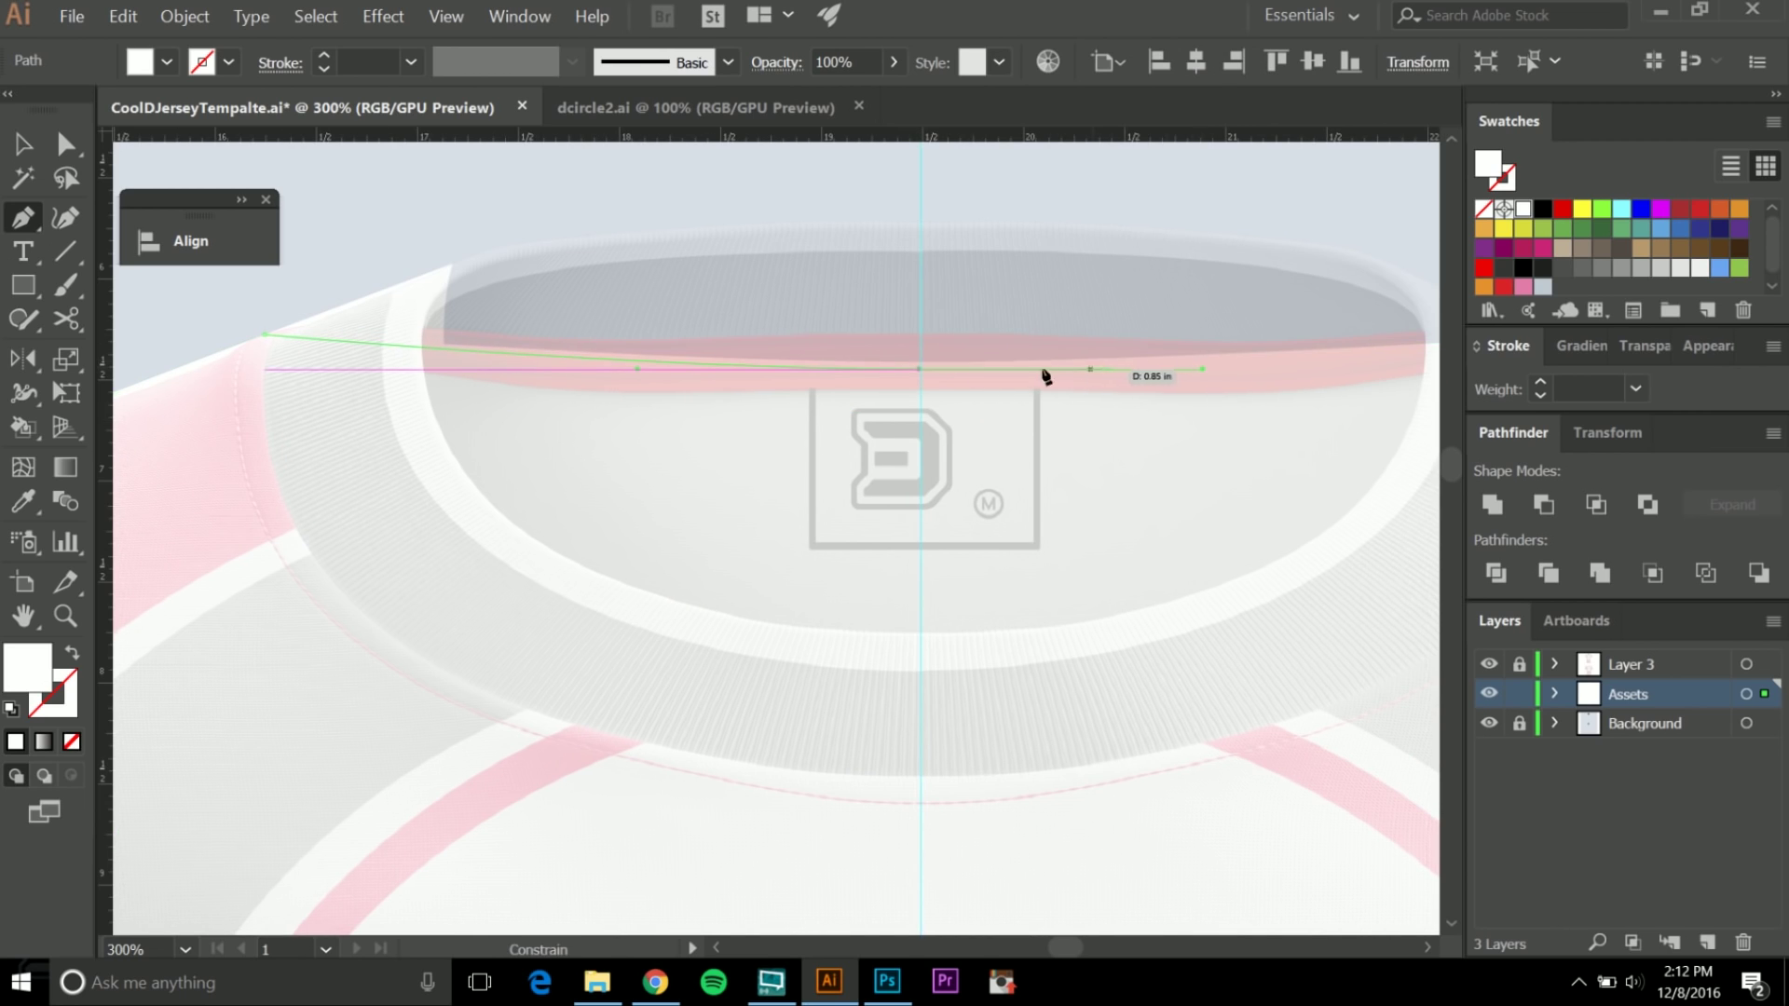
click(923, 373)
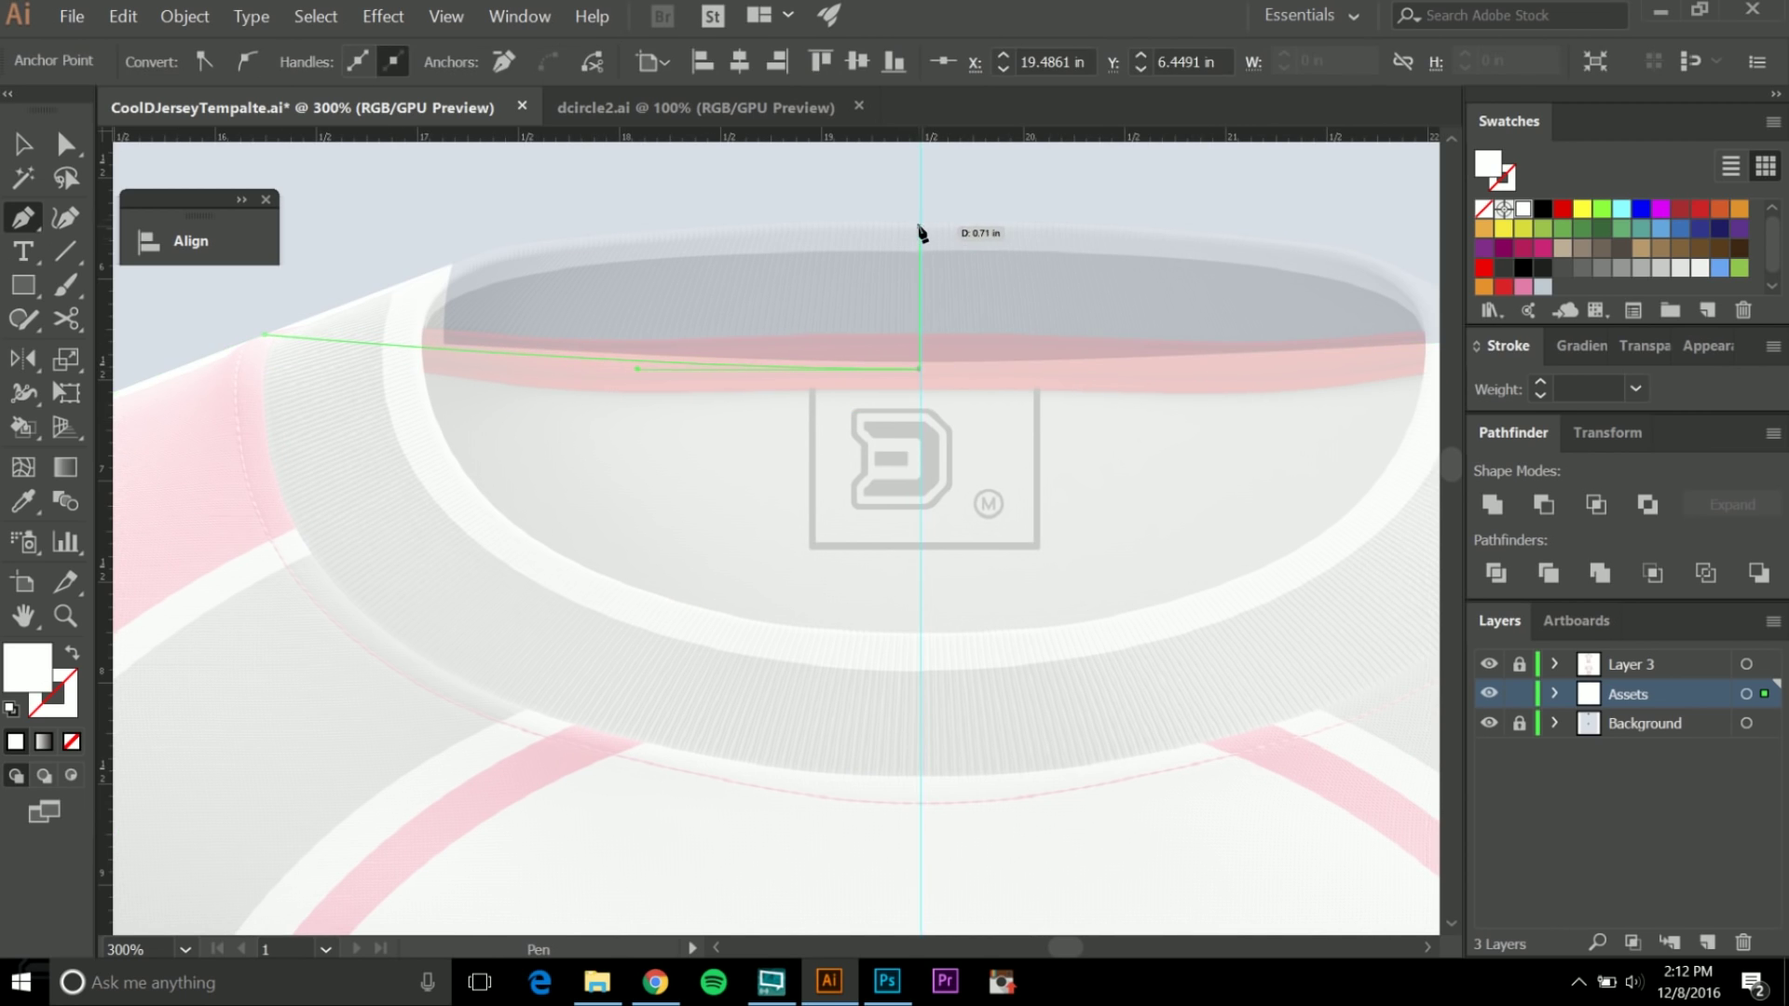
click(918, 226)
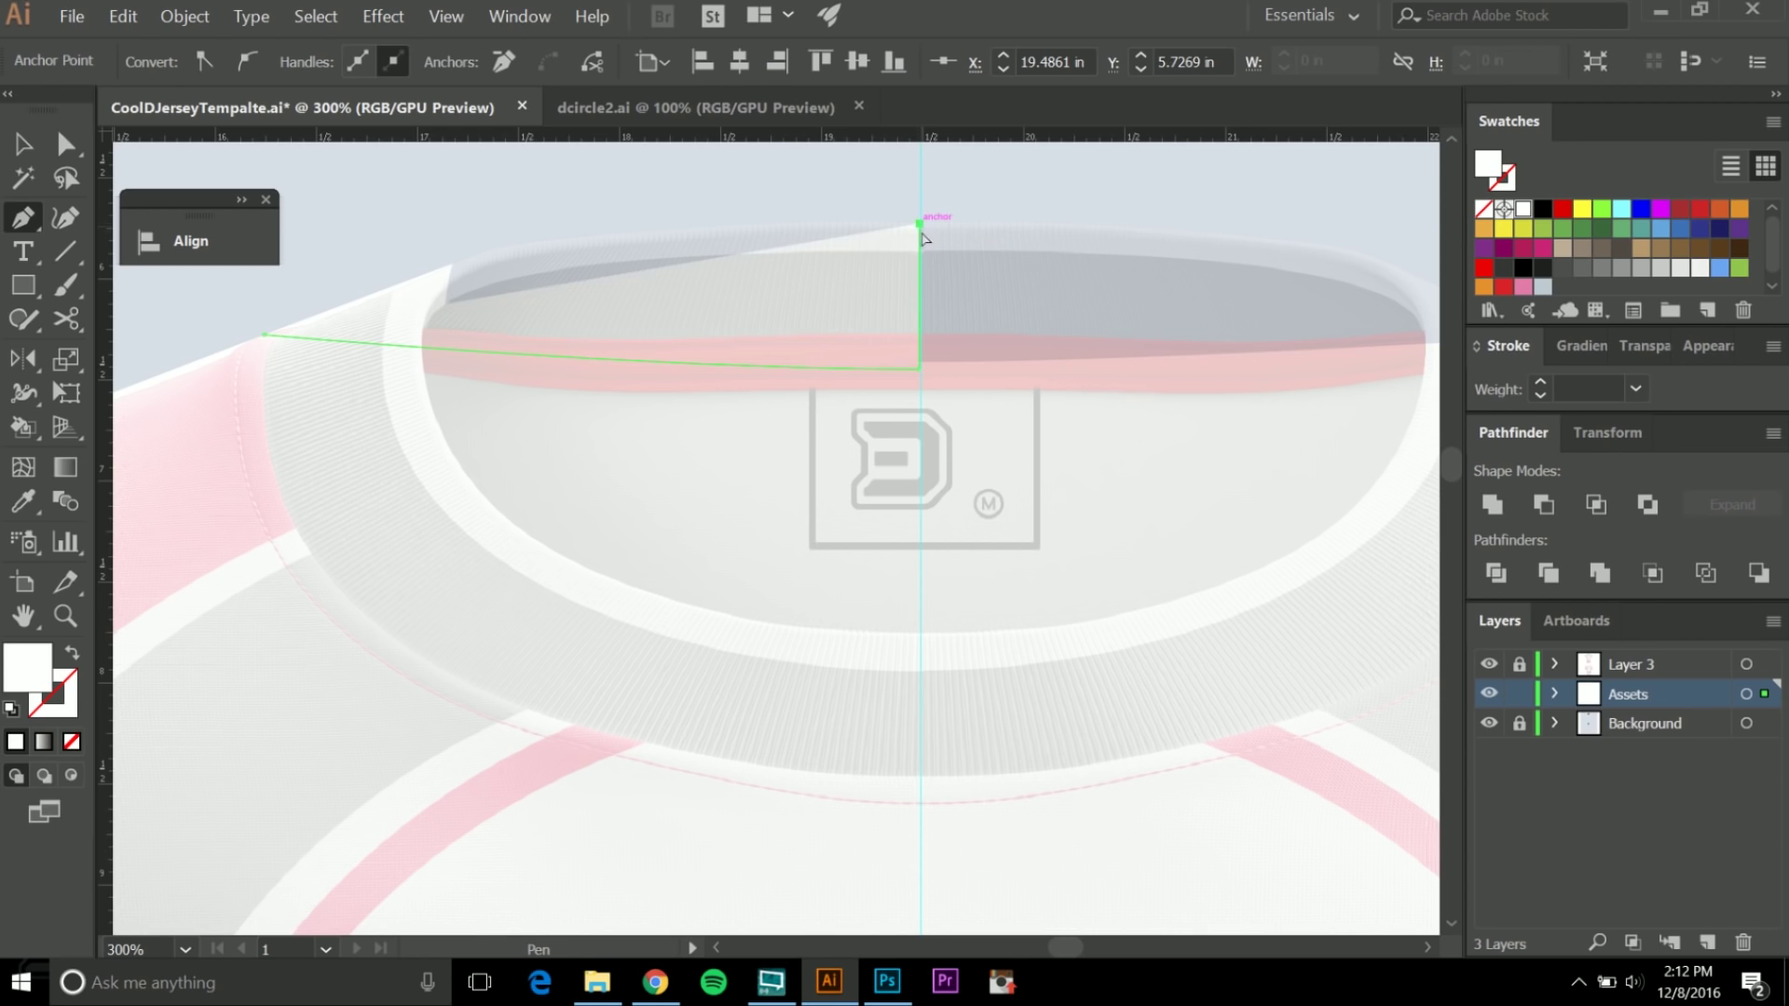
key(ctrl+z)
click(920, 249)
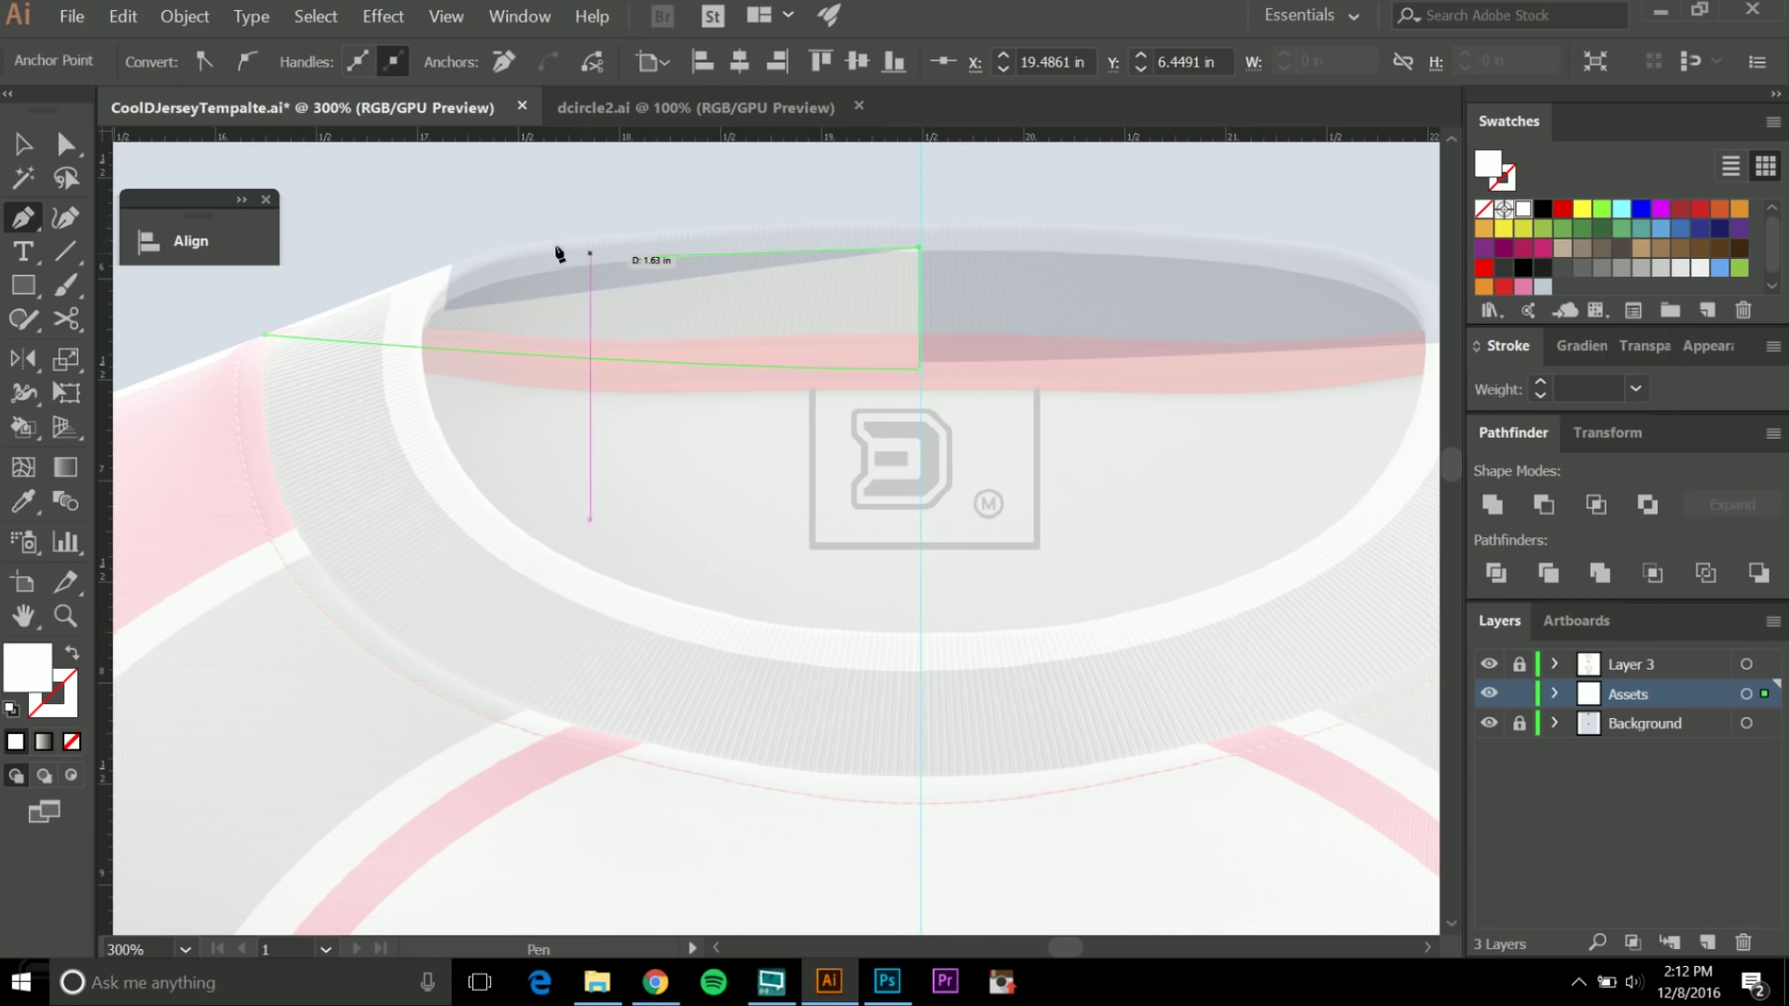
Close the back neck shape through the collar's upper corner and a point inside the collar band.
click(452, 265)
click(385, 307)
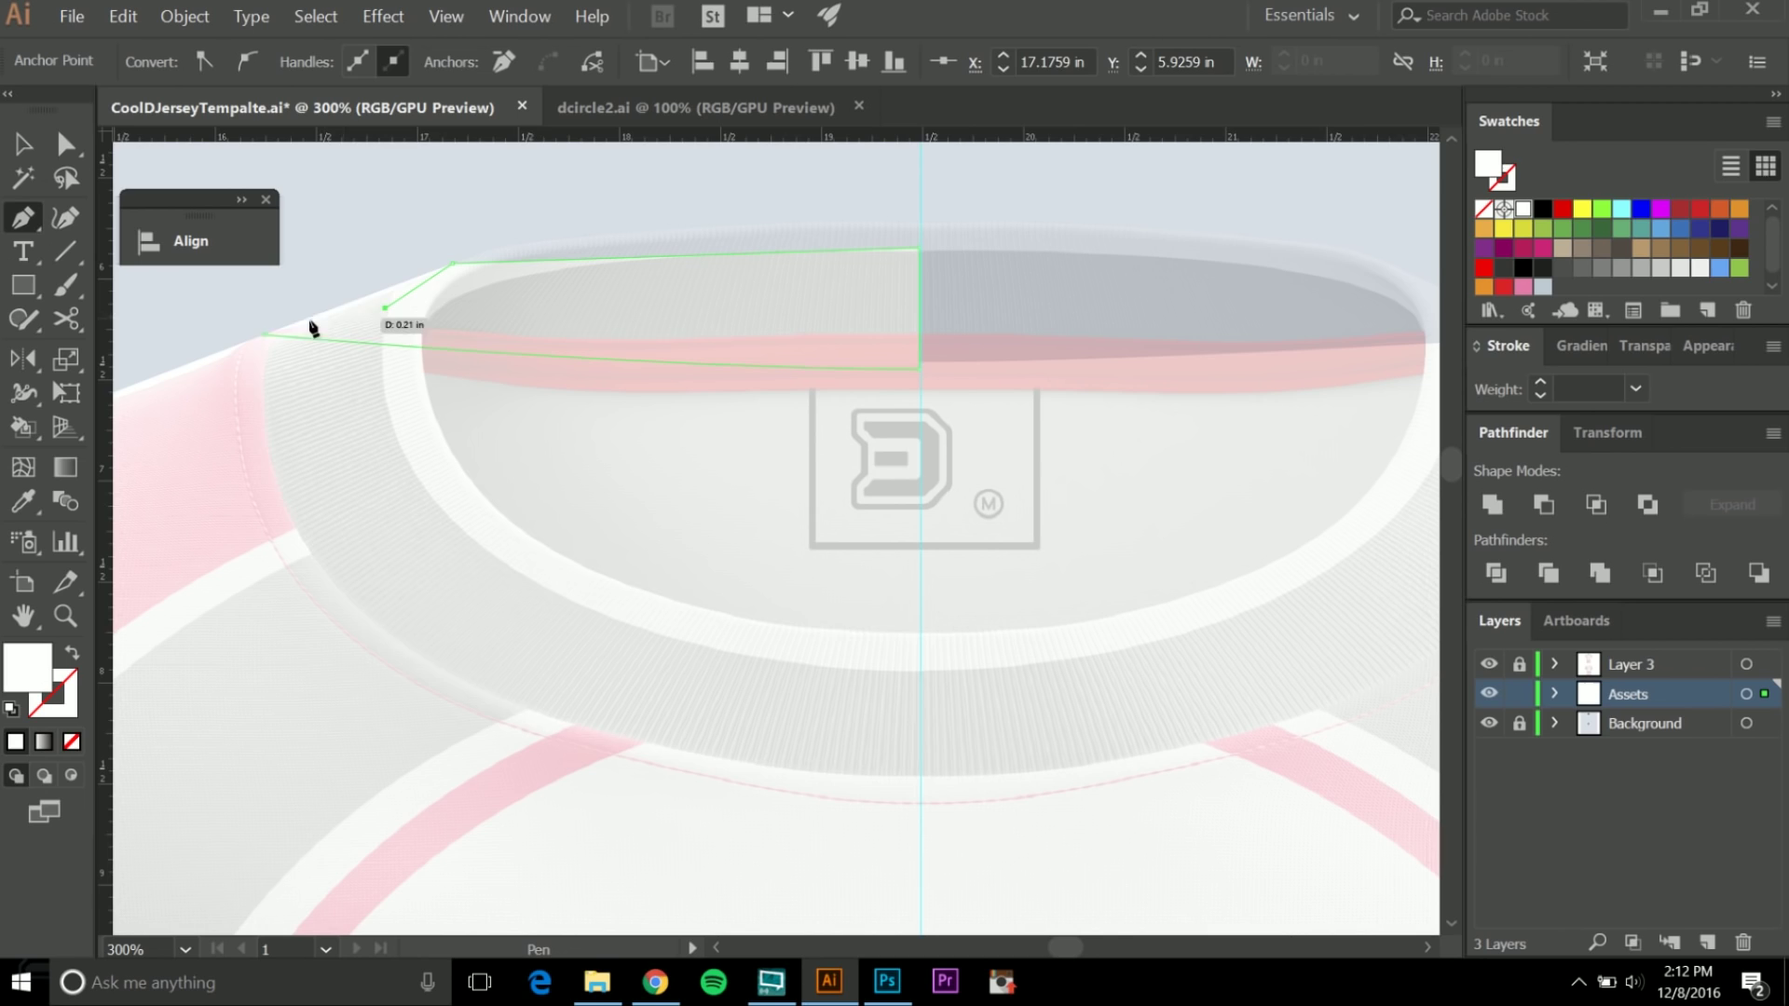
click(264, 333)
Align the back neck shape's two upper anchor points to the same height with Vertical Align Center.
key(a)
drag(812, 217, 1006, 322)
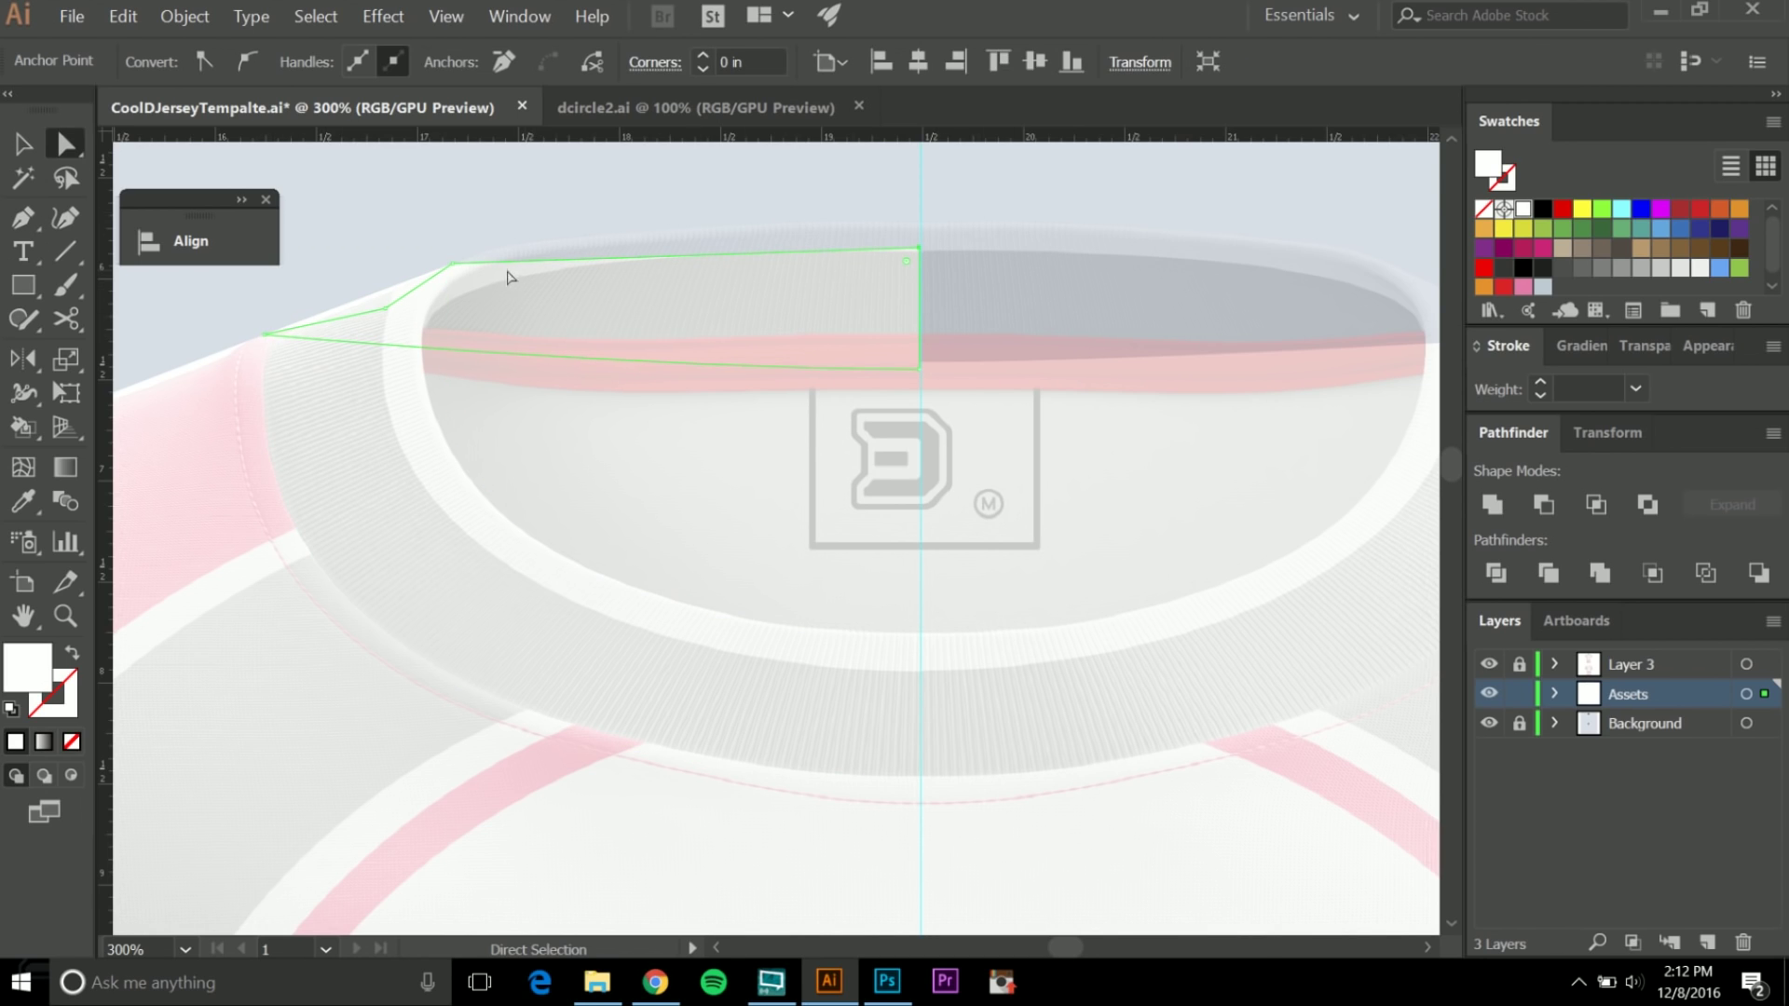
shift+click(454, 265)
click(238, 244)
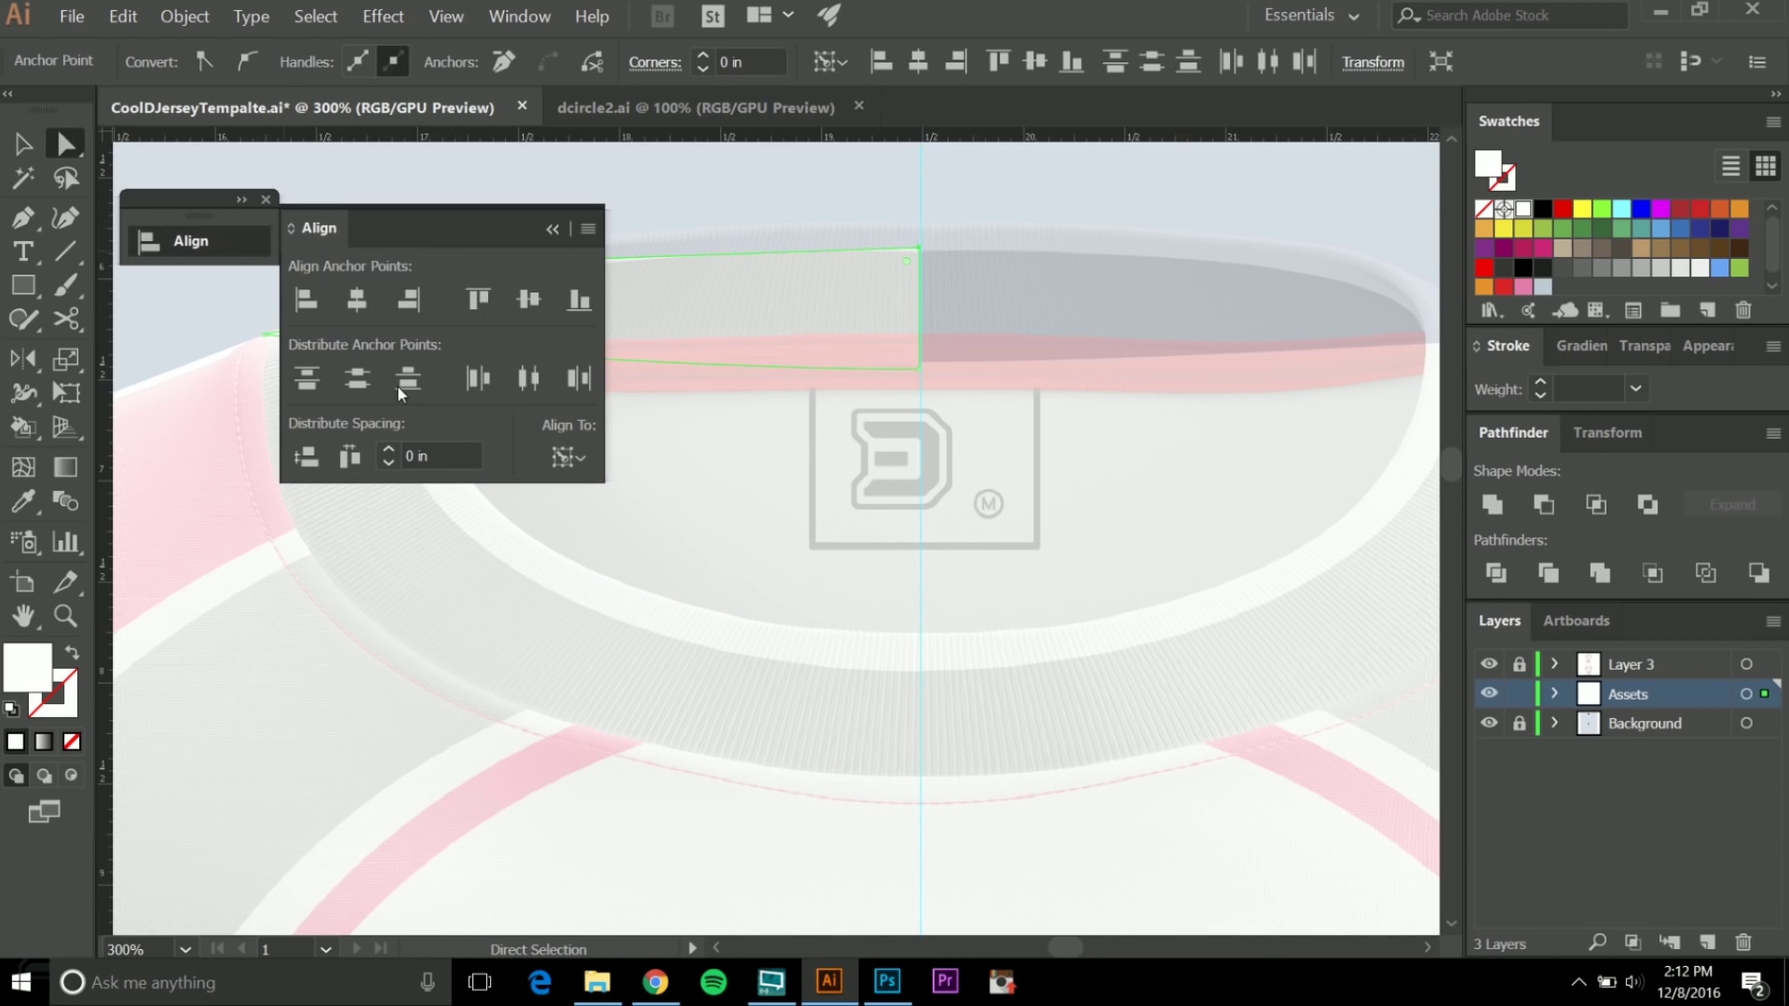
click(531, 299)
click(553, 230)
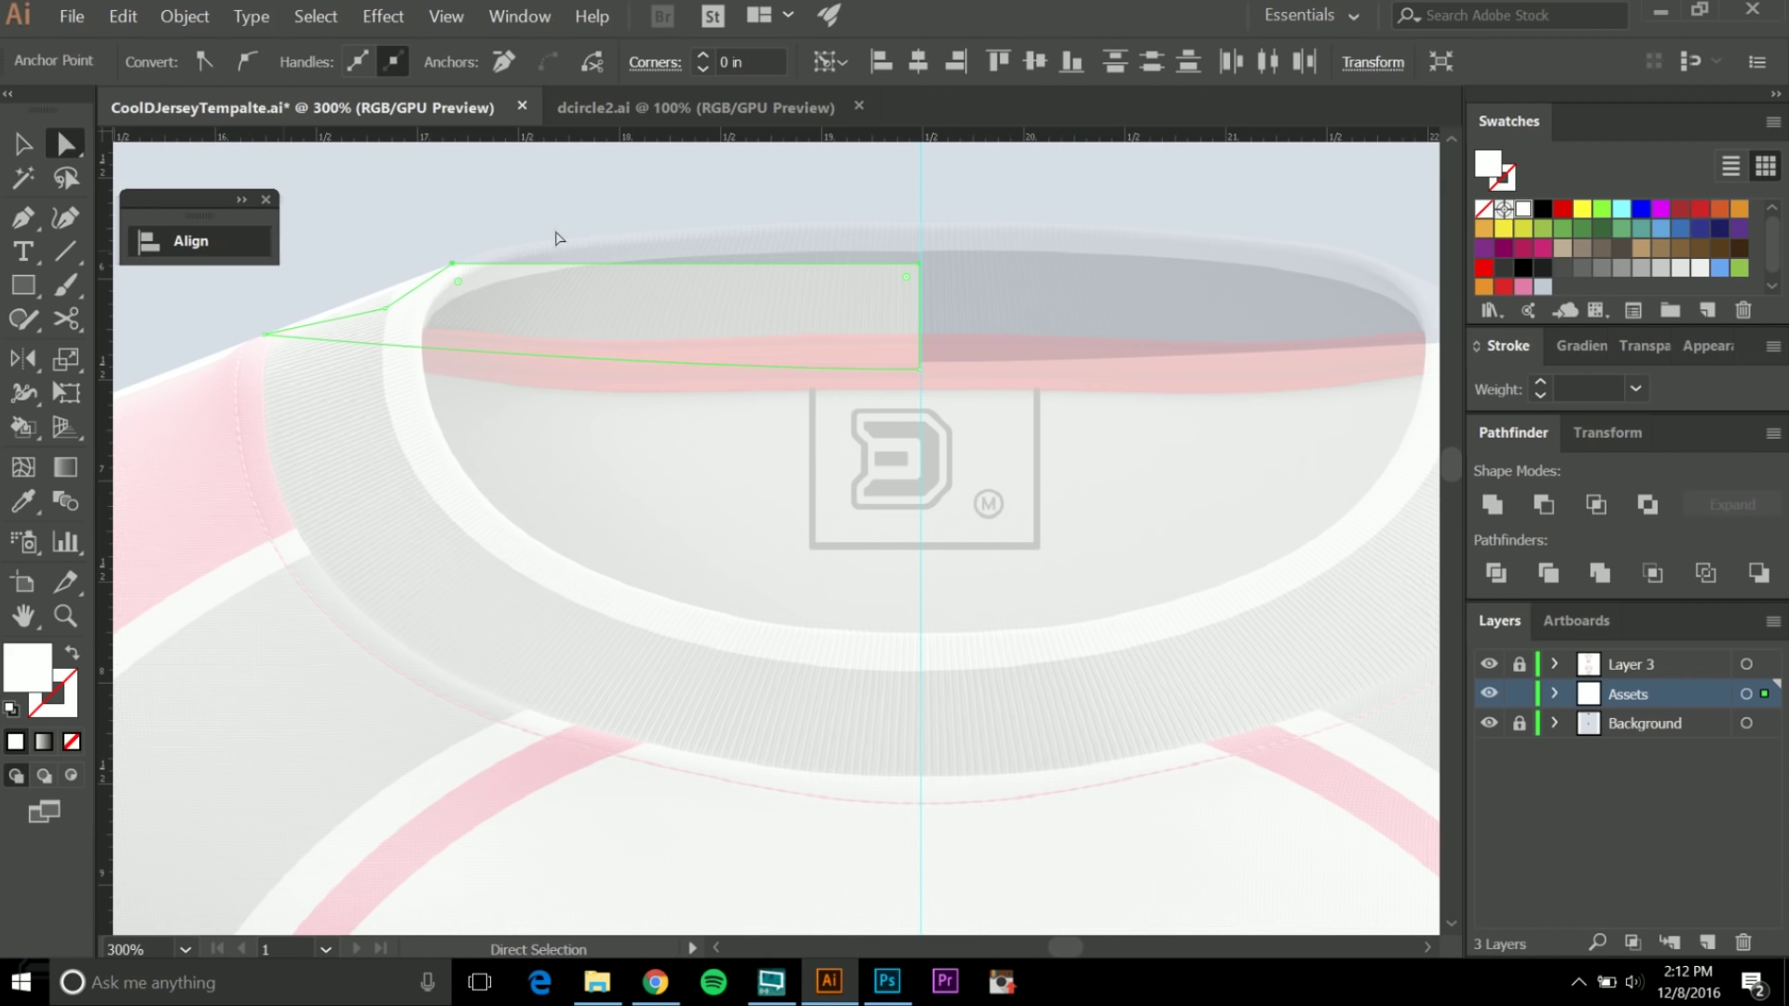
Examine how the back neck shape's inner edge meets the vertical centre guide.
click(465, 252)
drag(1102, 294, 1102, 295)
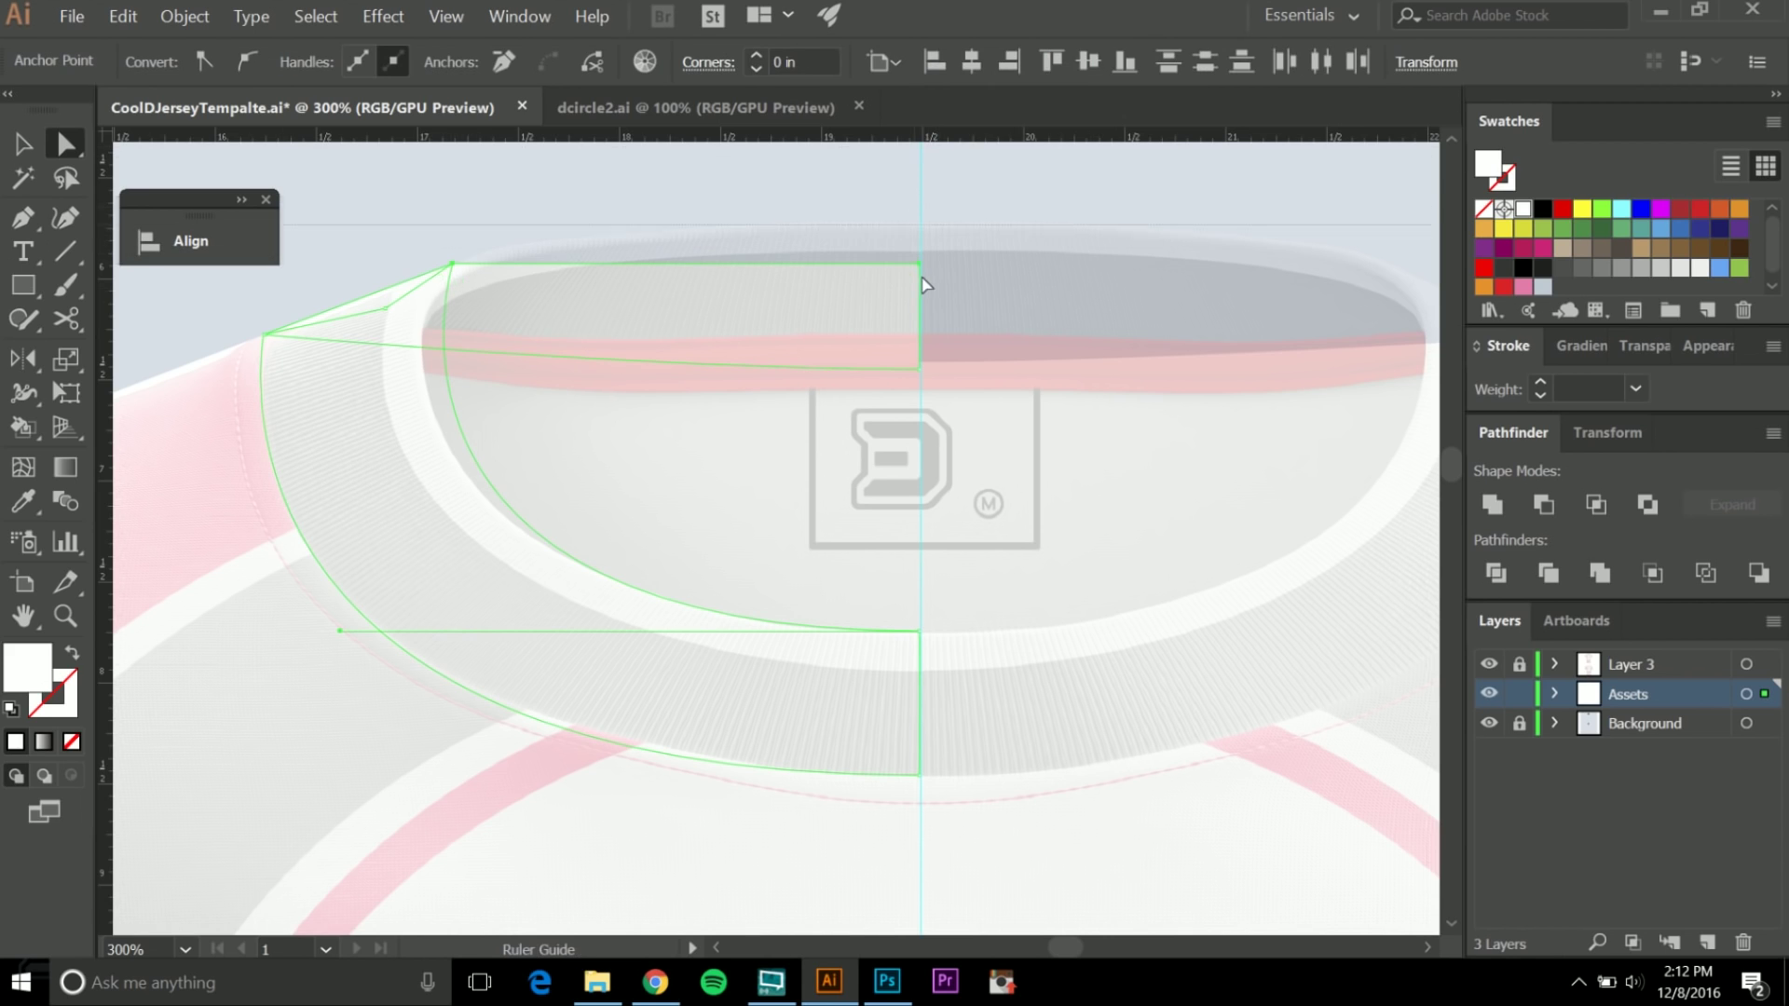
scroll(941, 280, up, 5)
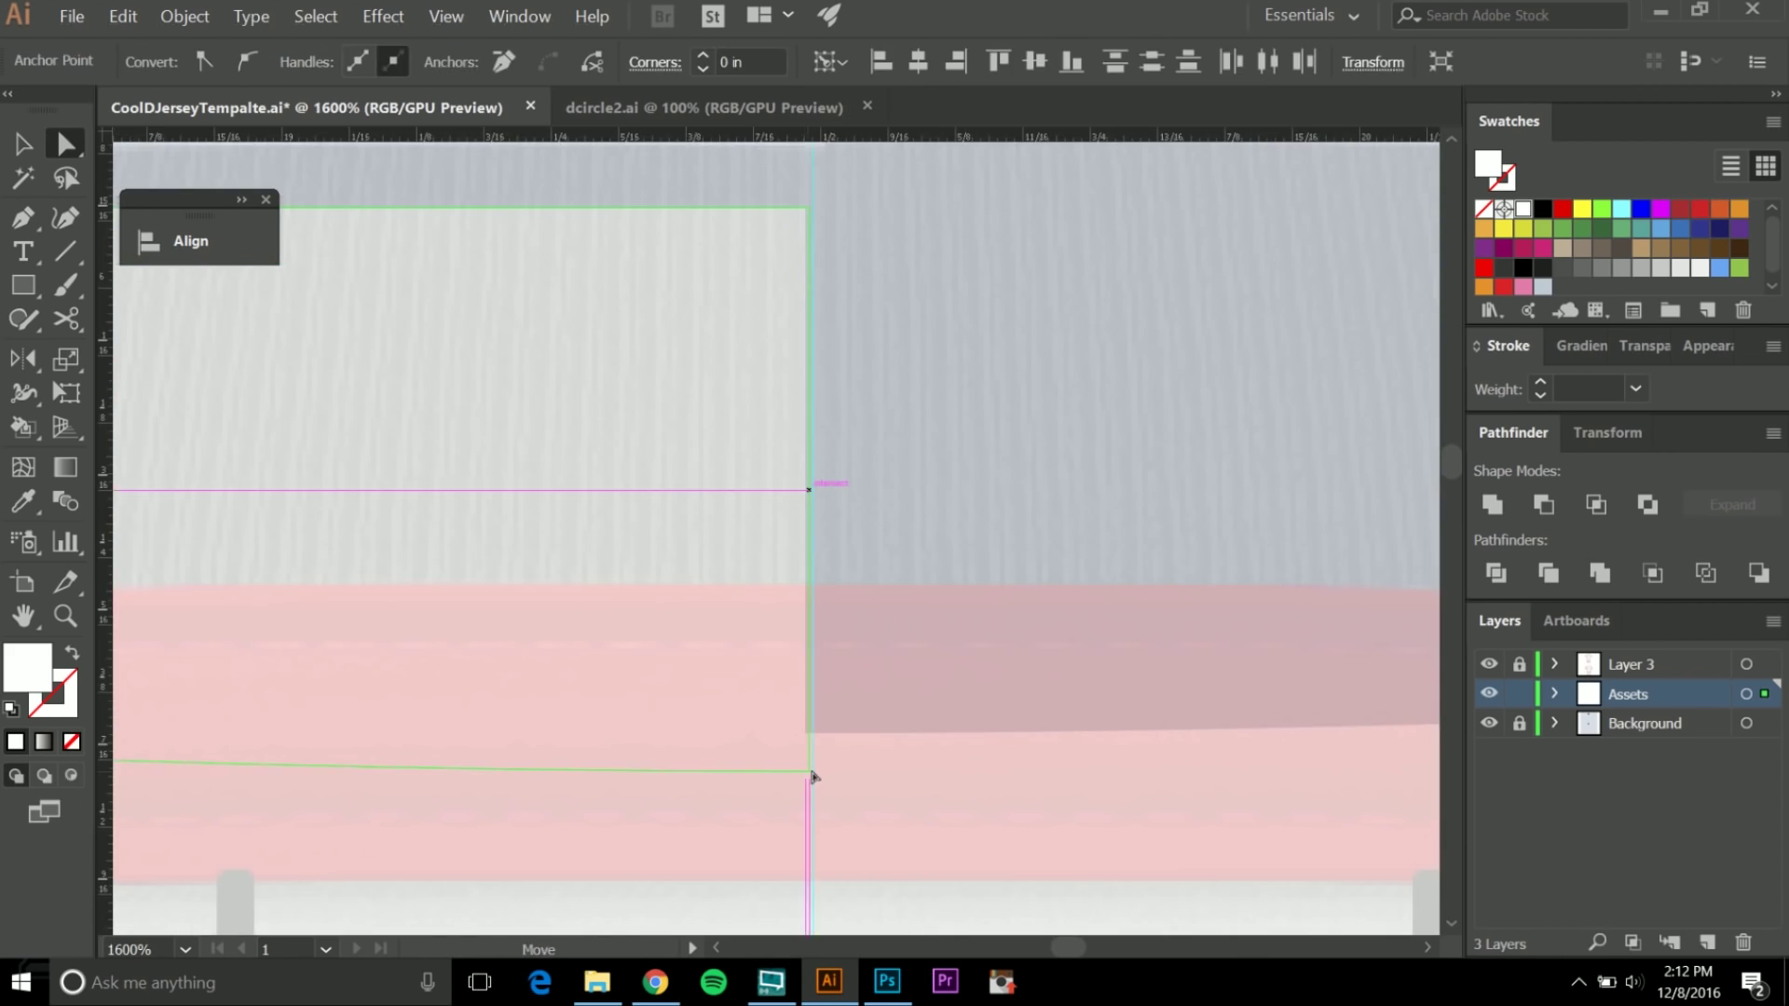
scroll(839, 728, down, 7)
key(v)
click(1026, 655)
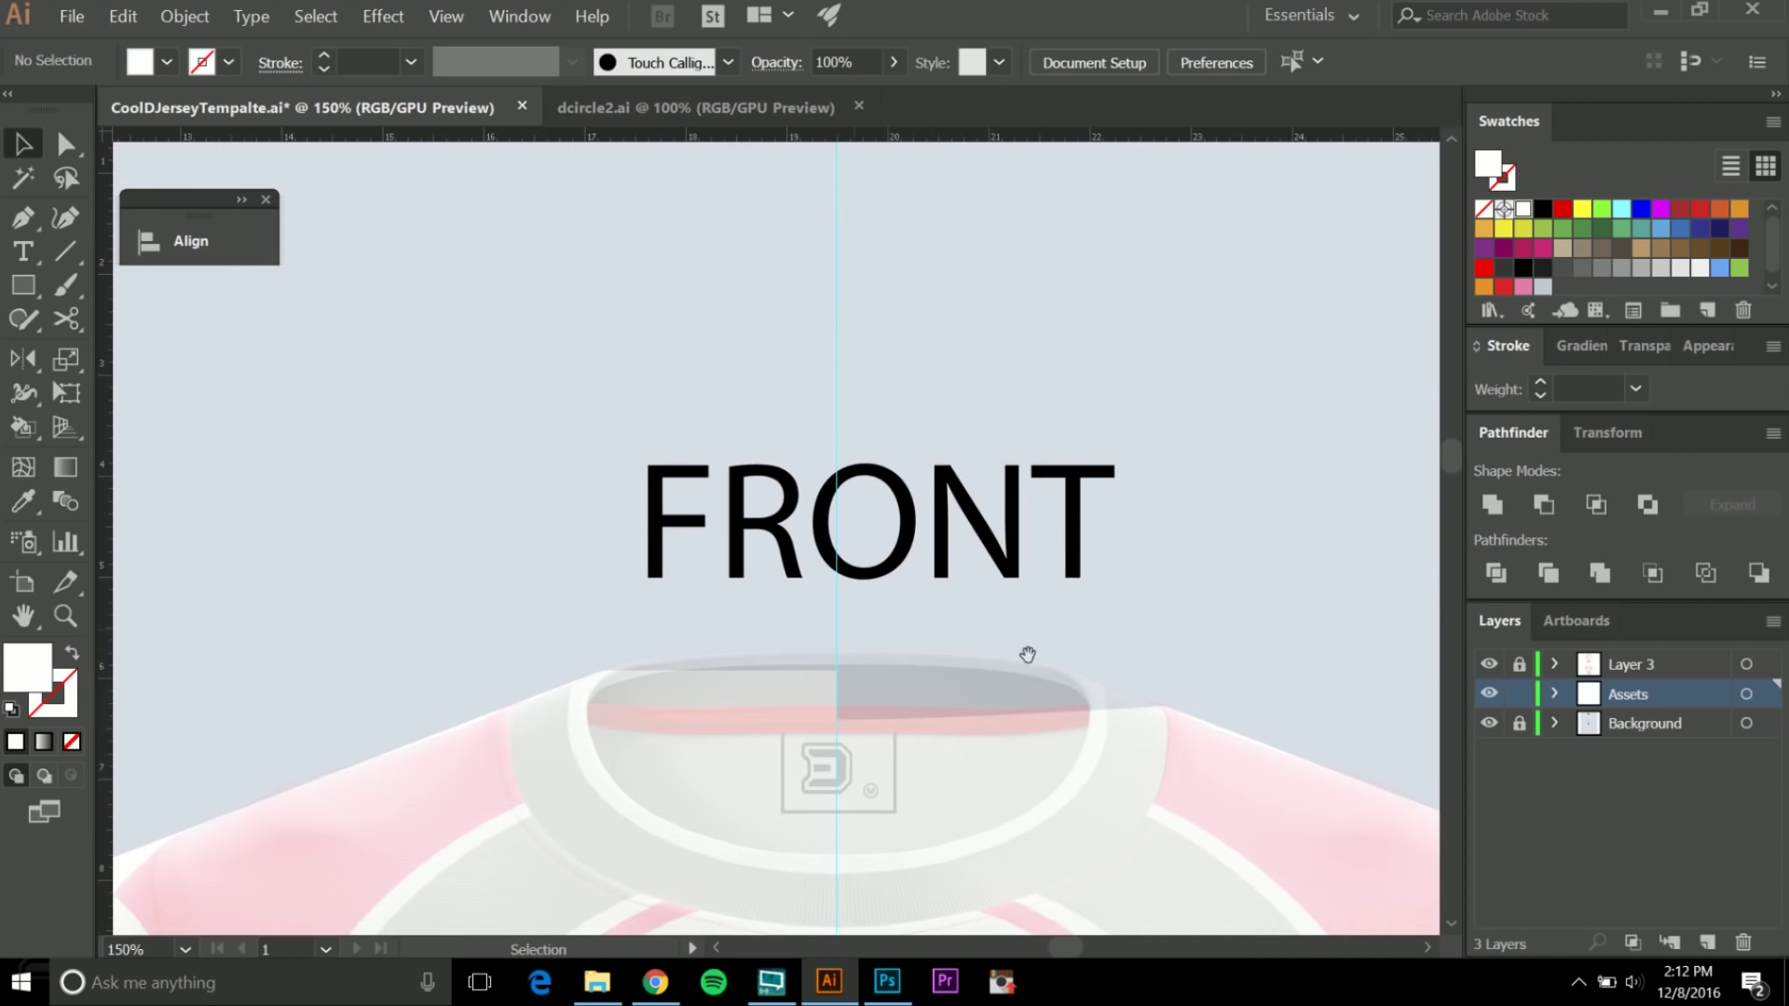
drag(1026, 655, 1020, 367)
scroll(858, 454, up, 4)
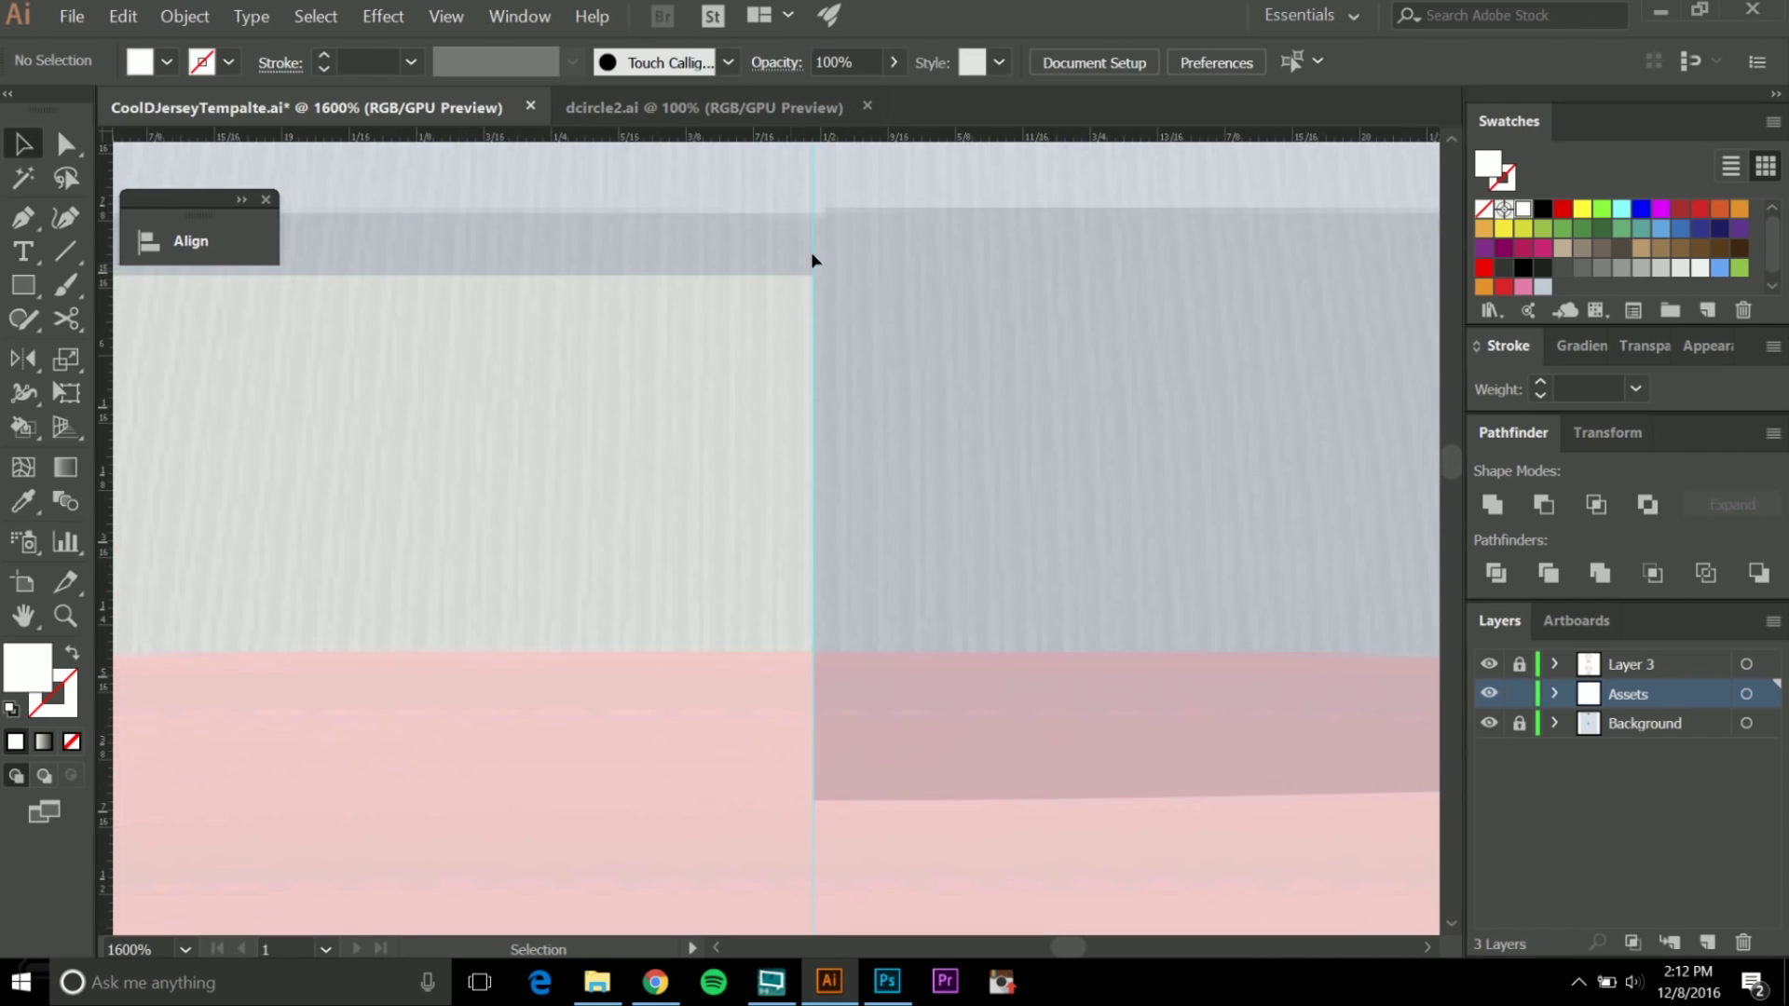
scroll(829, 295, down, 3)
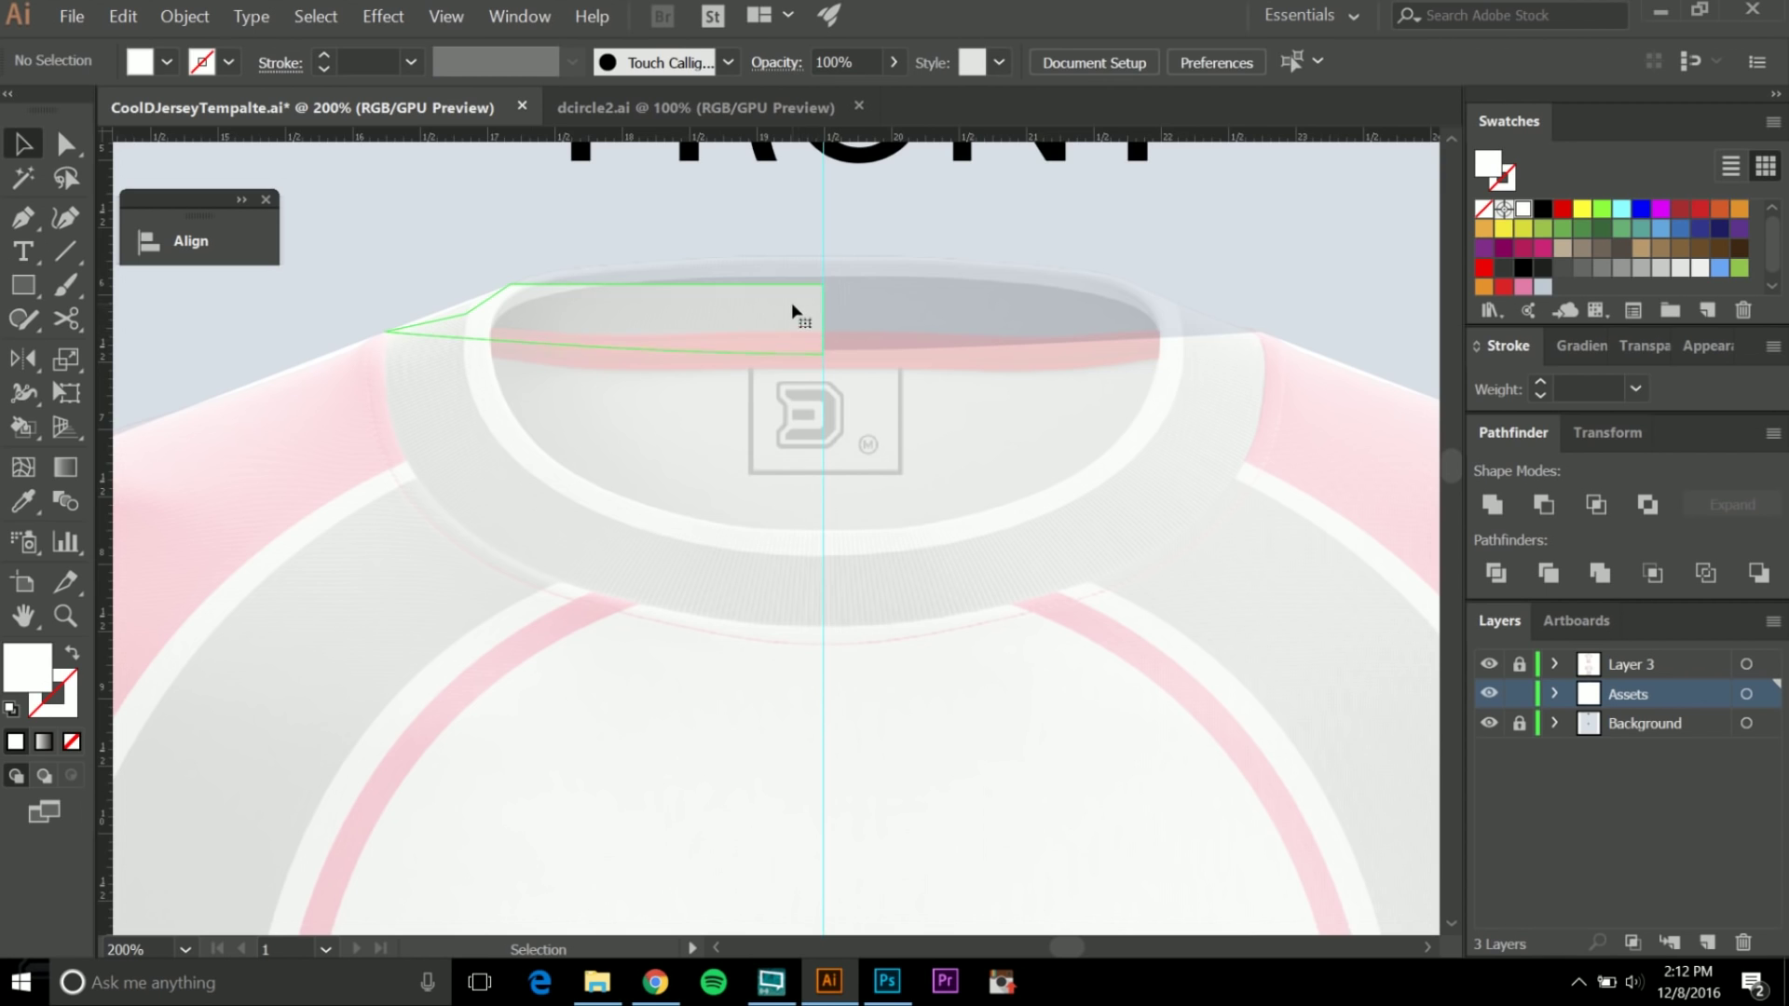
Reflect a copy of the half collar and half back neck shapes horizontally across the centre guide.
click(795, 308)
scroll(838, 438, up, 1)
scroll(782, 734, down, 2)
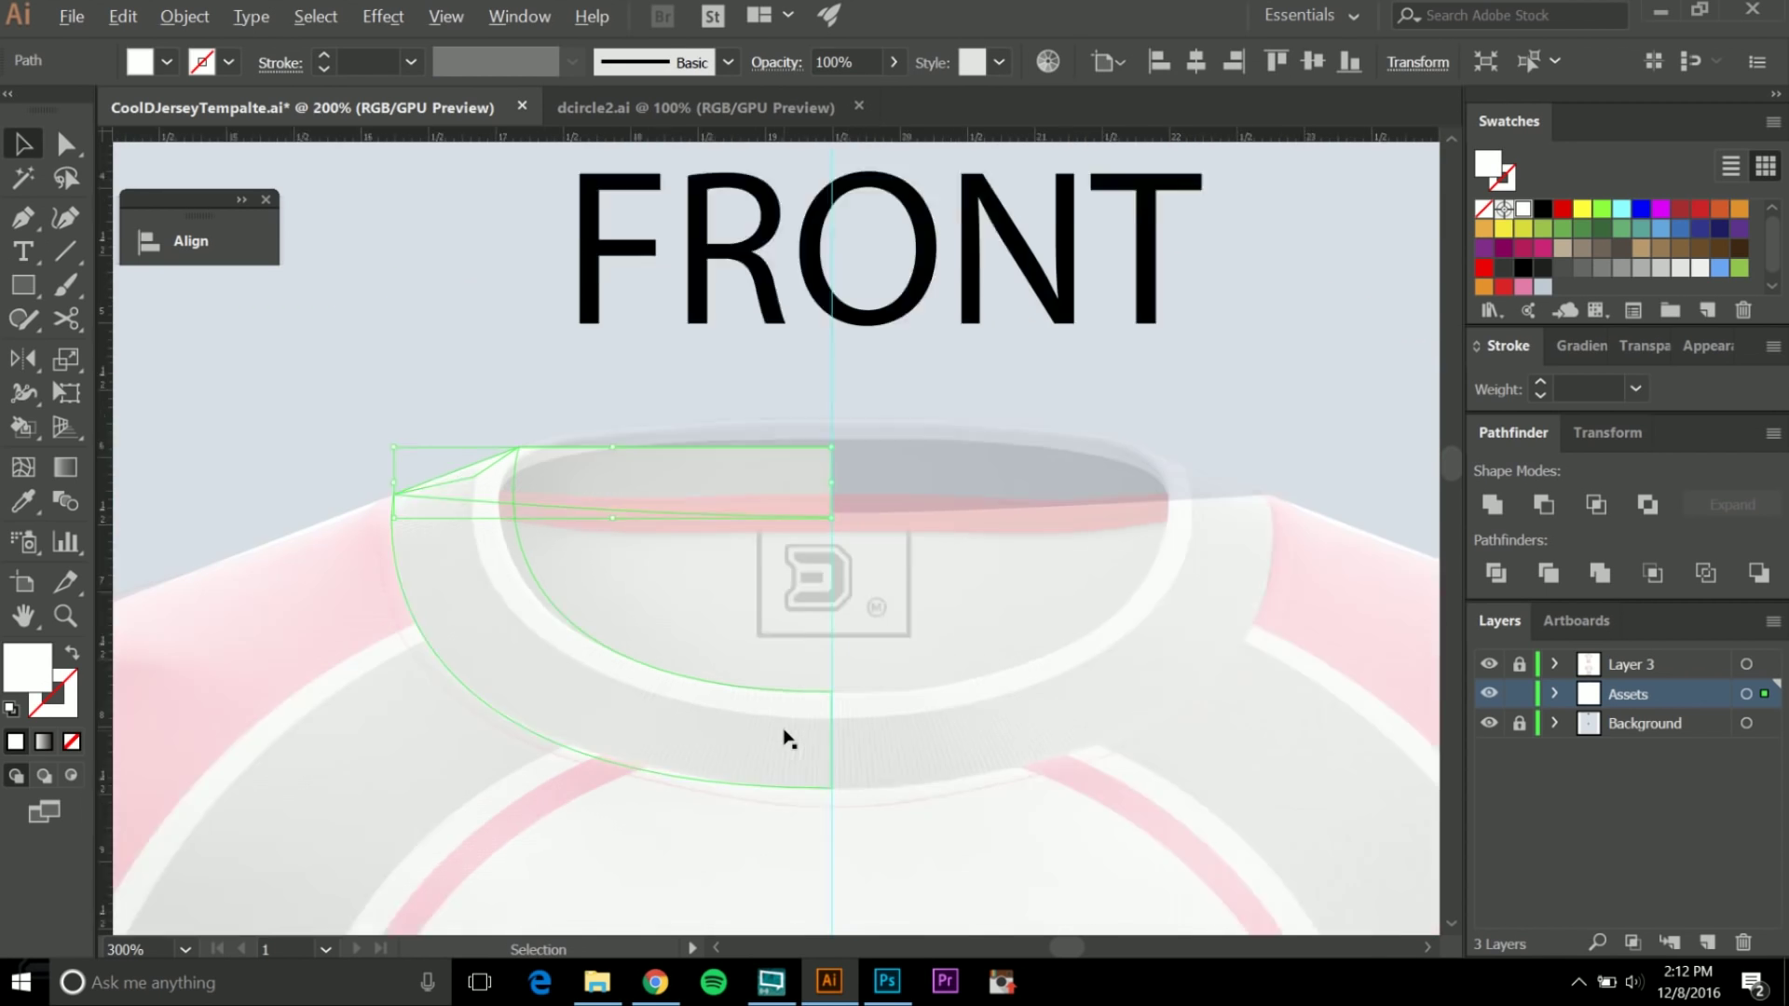
scroll(824, 546, up, 2)
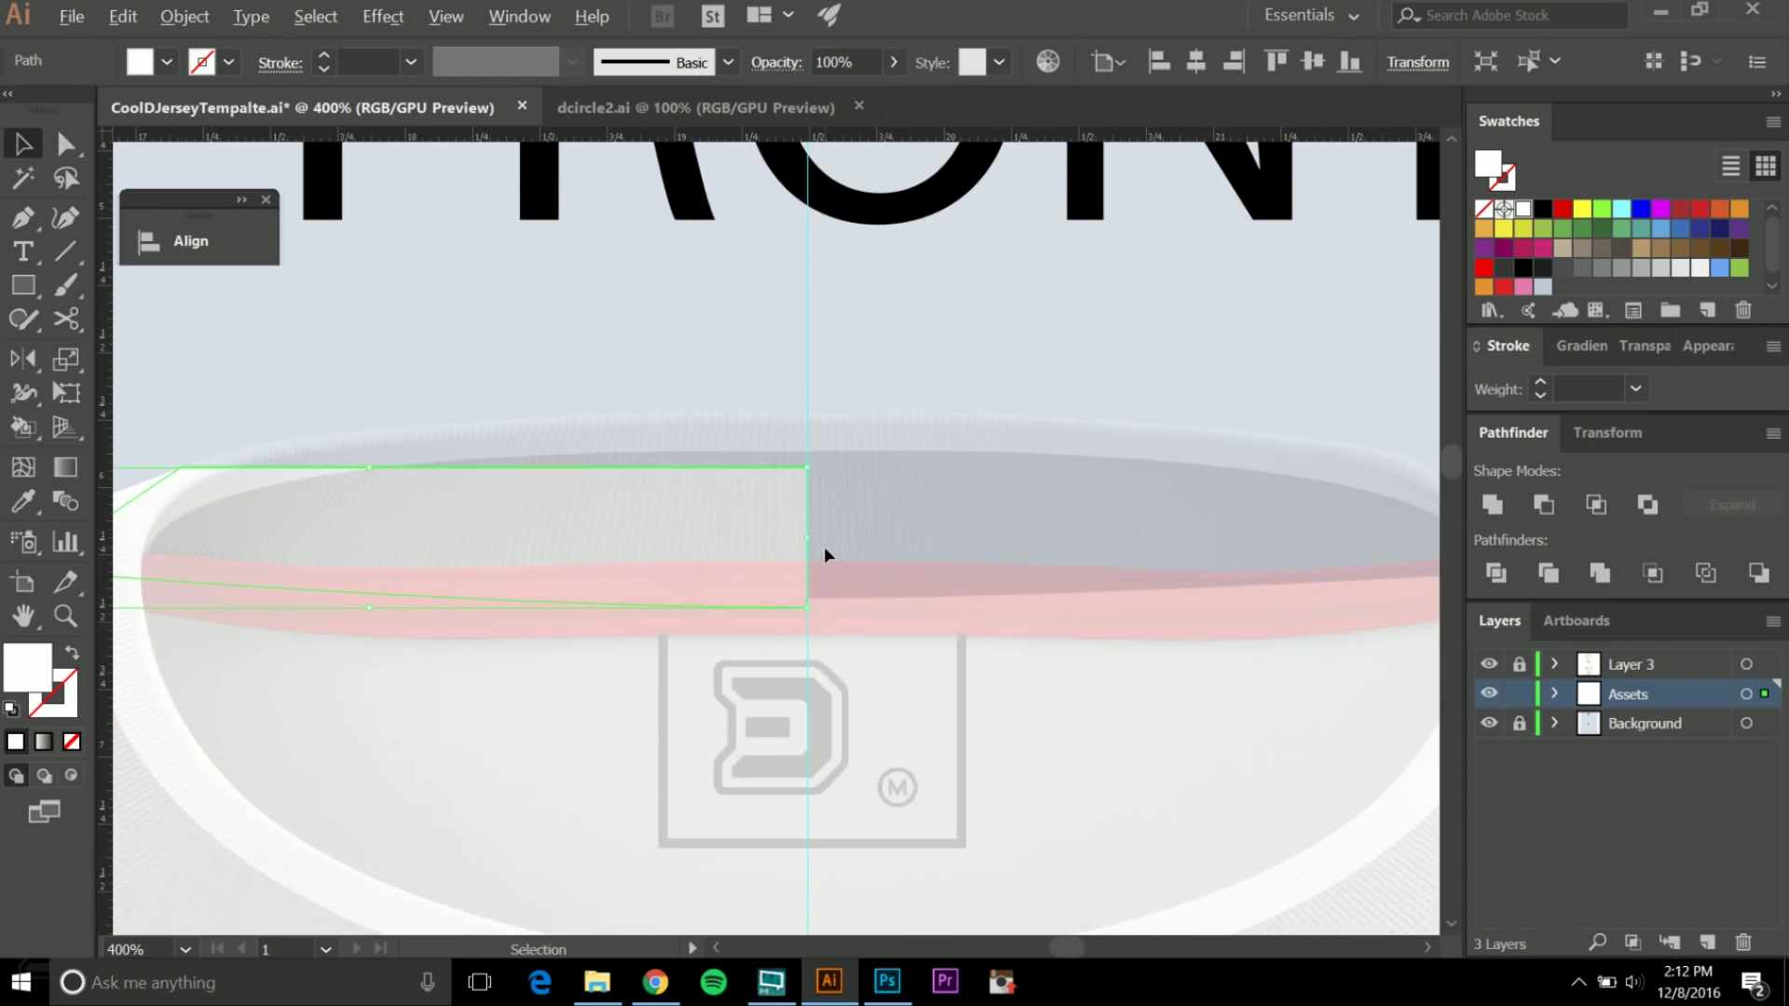
scroll(771, 708, up, 1)
click(721, 862)
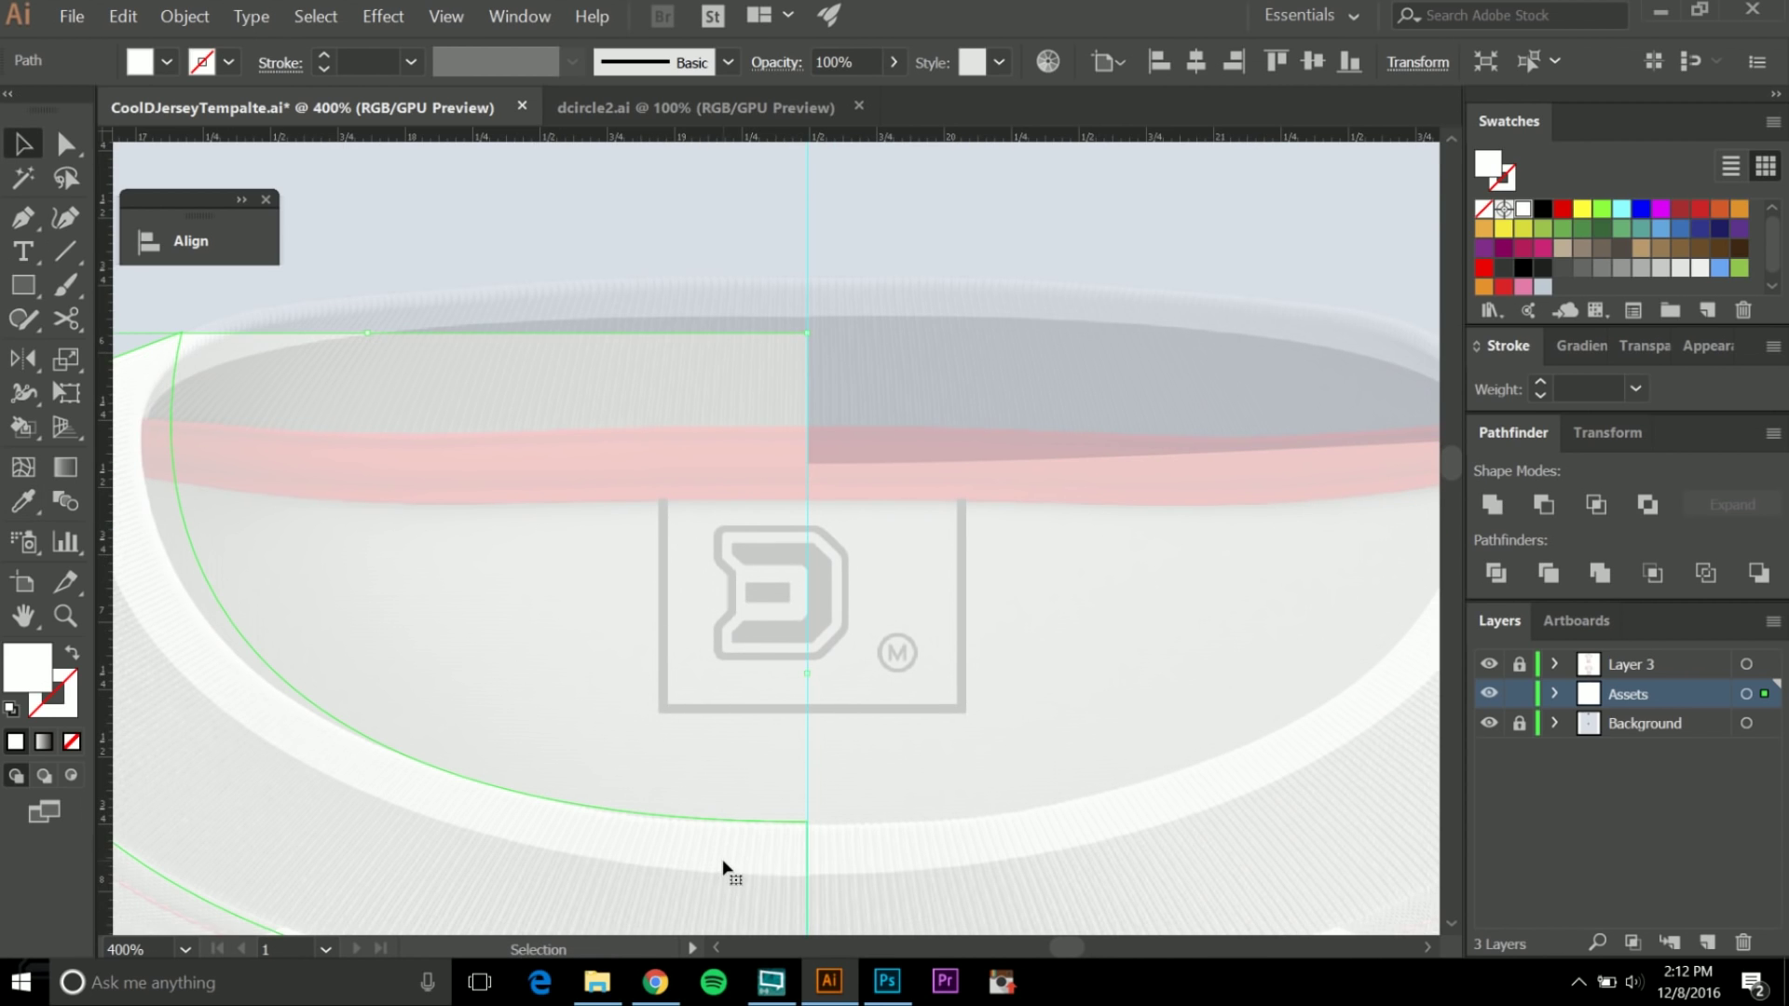
click(759, 410)
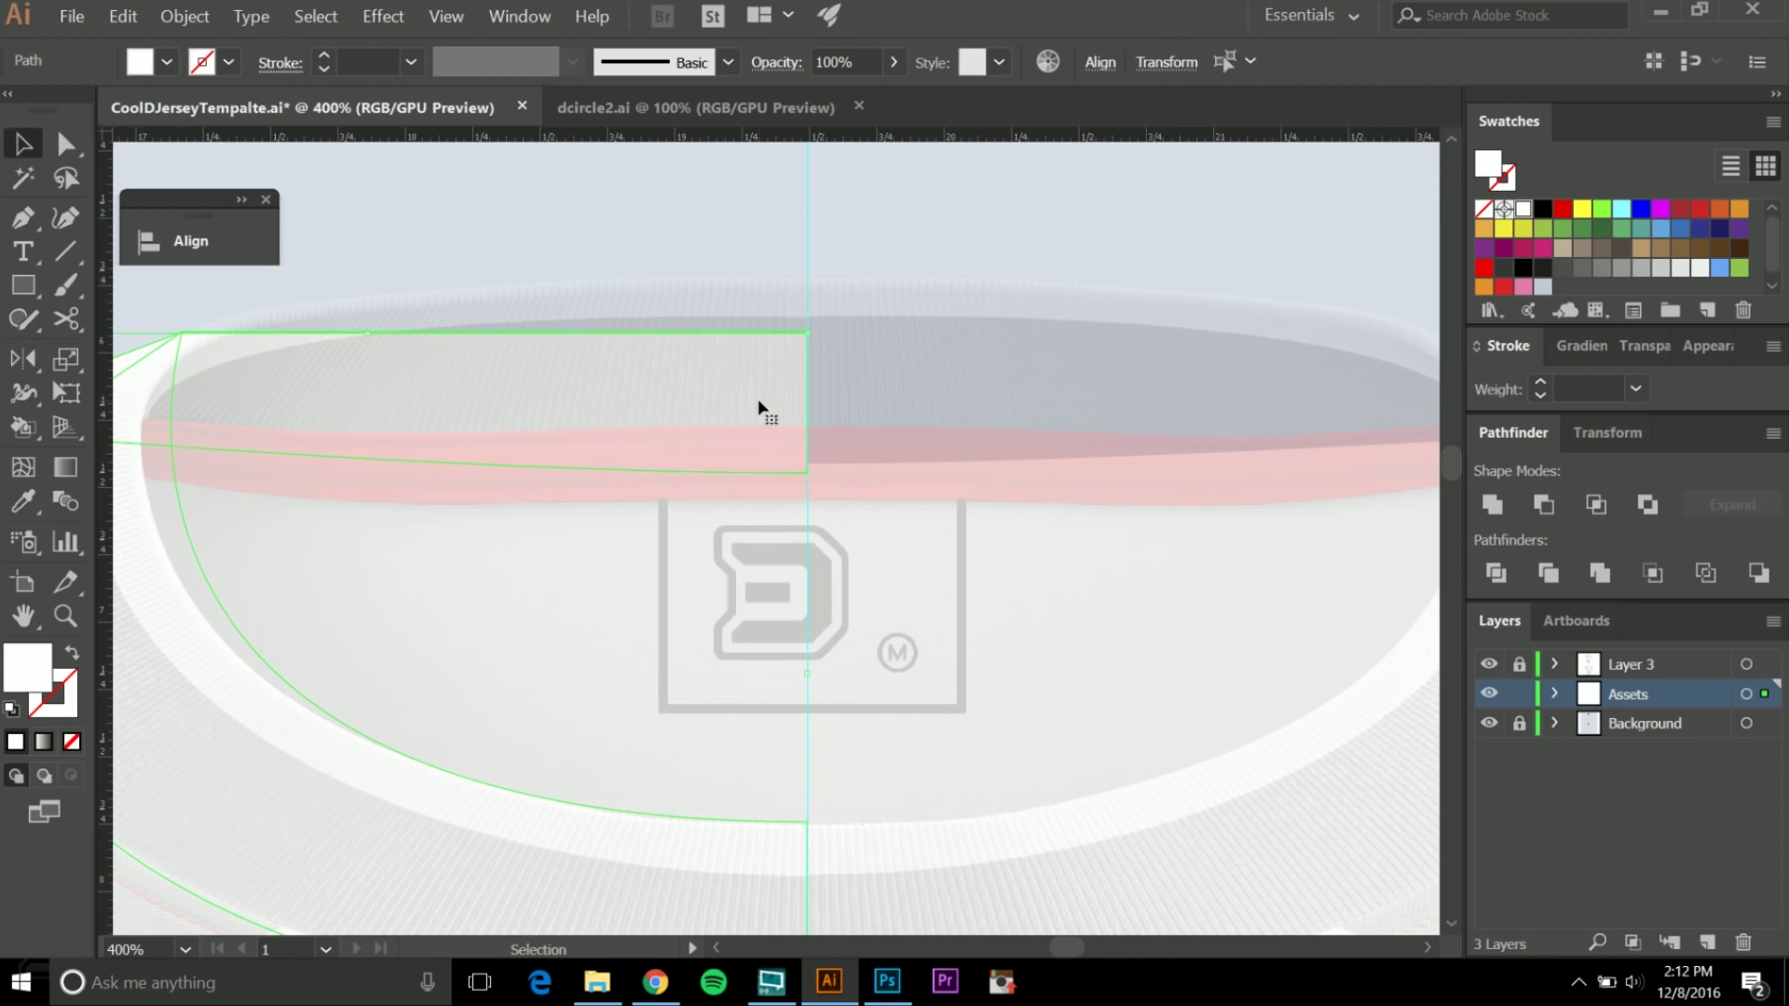
scroll(798, 571, down, 3)
key(o)
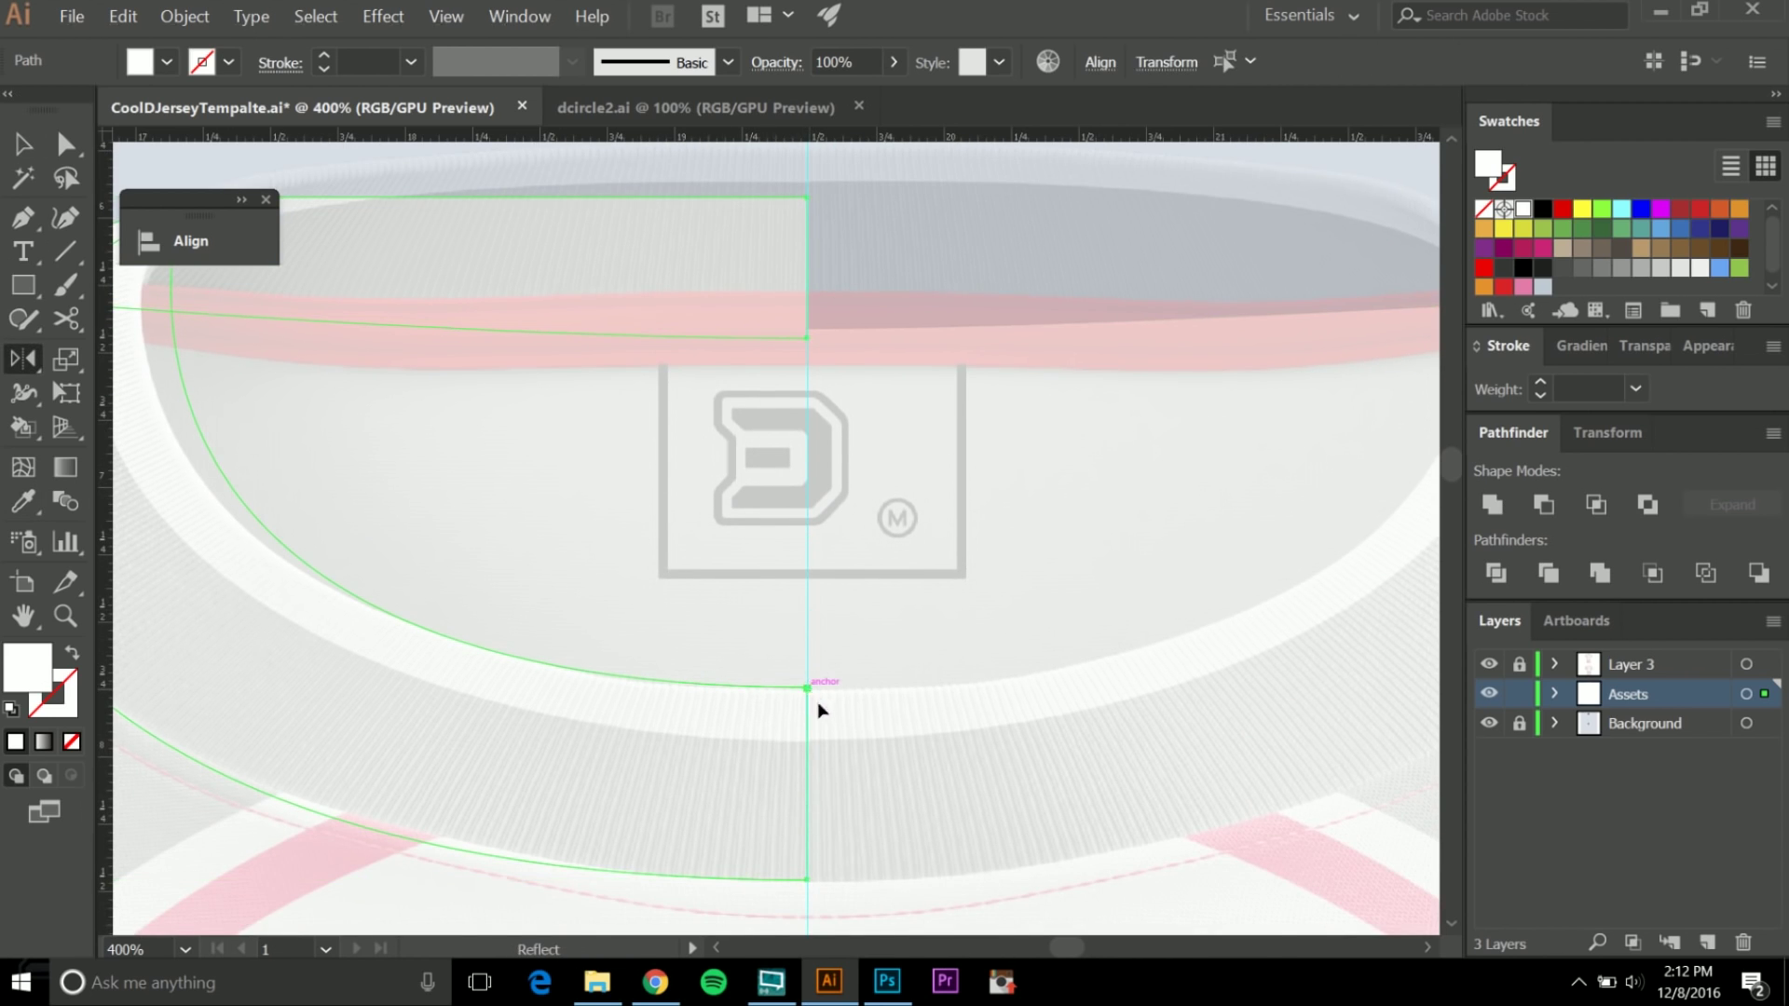
alt+click(811, 691)
click(826, 690)
Unite the two collar halves into one shape and the two back neck halves into another.
key(ctrl+minus)
key(ctrl+minus)
click(750, 699)
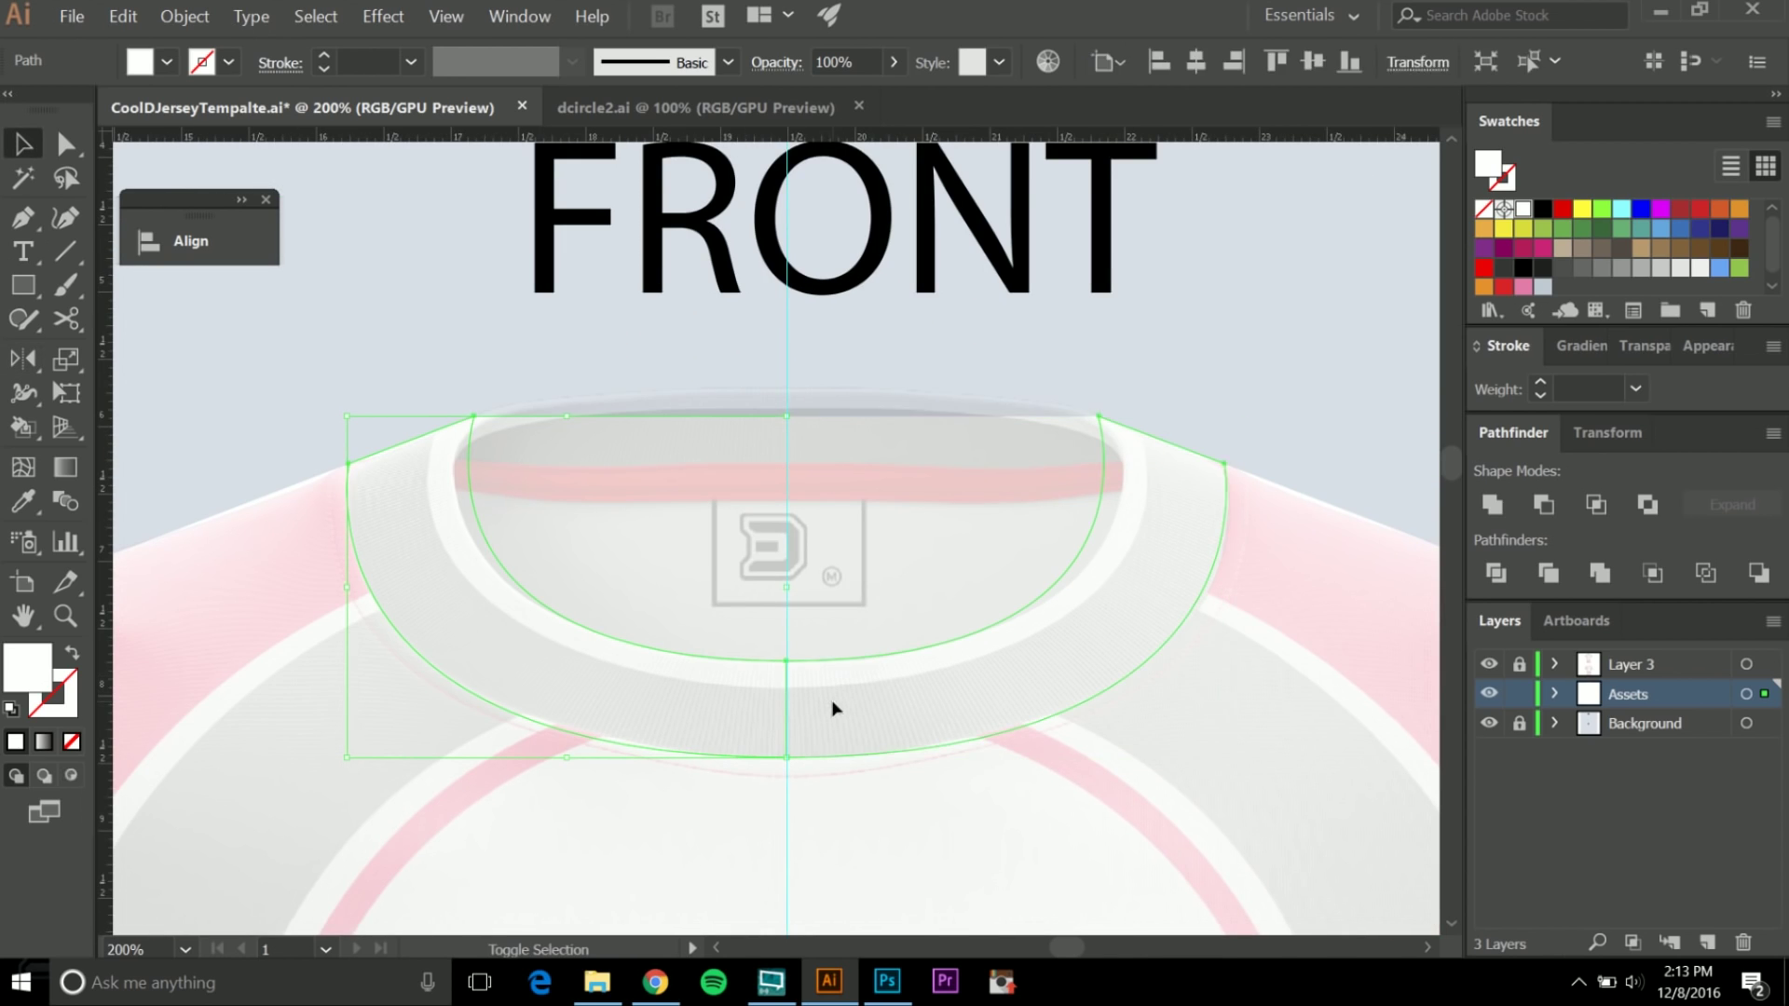
shift+click(832, 705)
click(1497, 505)
shift+click(726, 437)
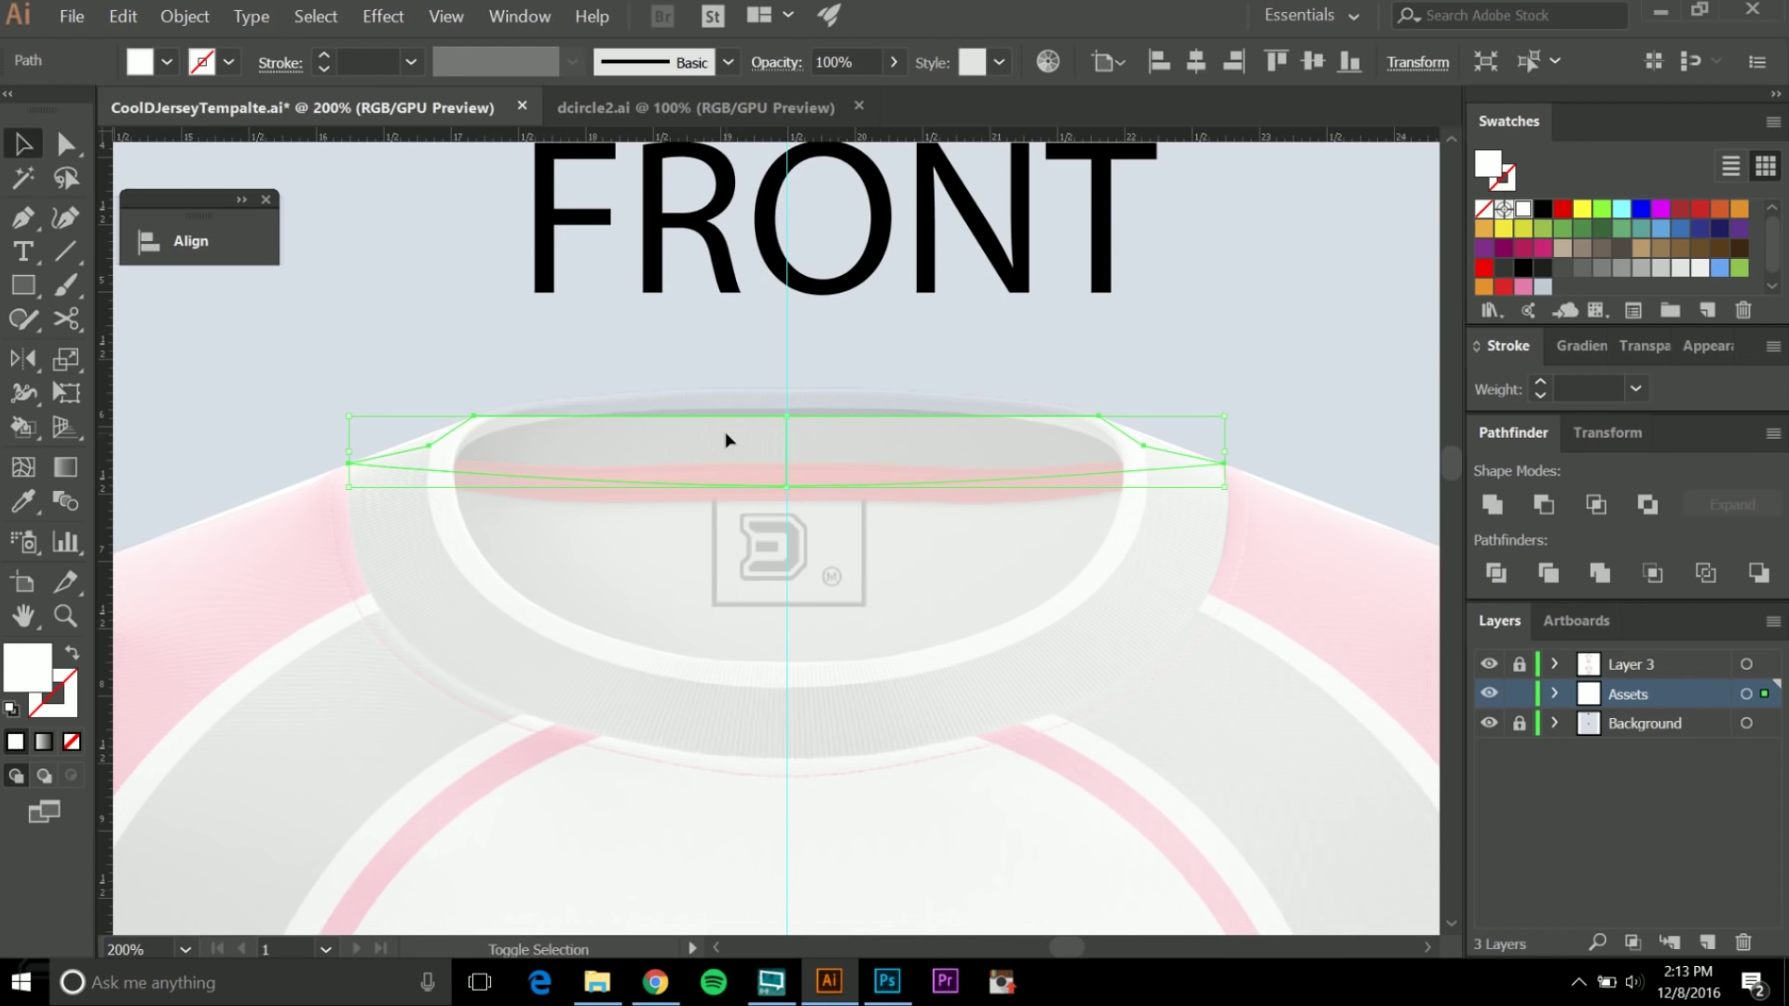
click(1493, 506)
Group the full collar with the back neck shape and deselect the group.
scroll(1321, 416, down, 2)
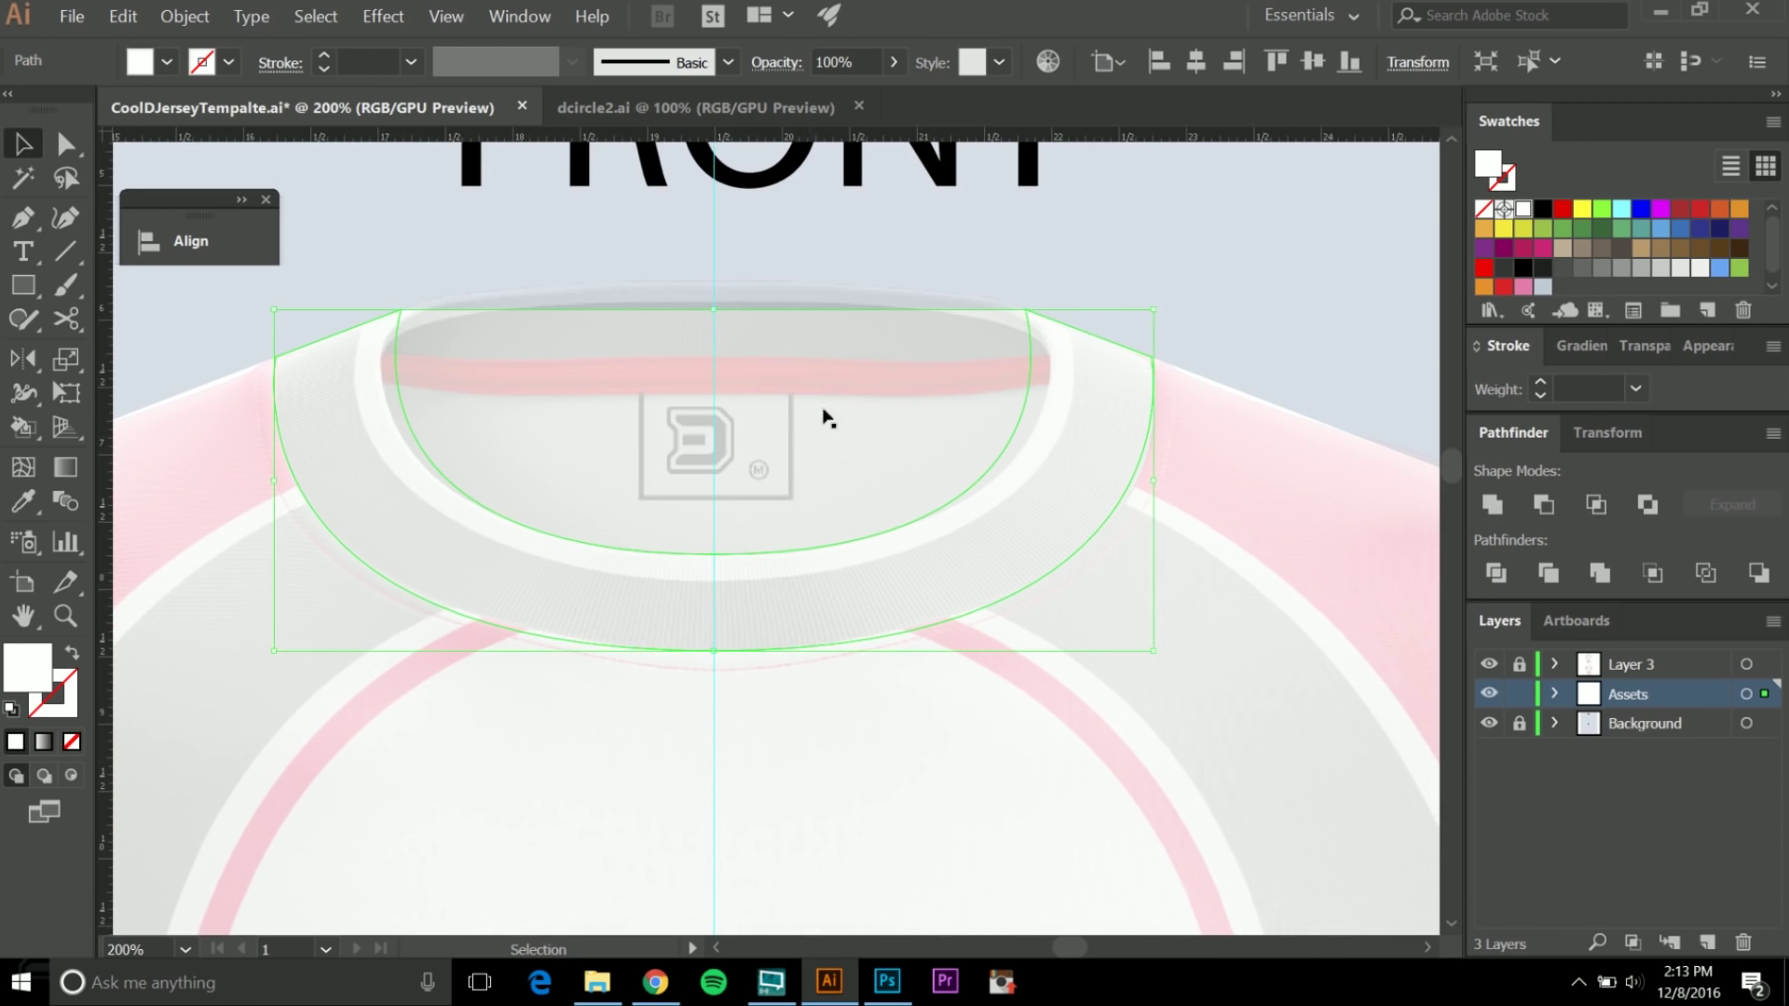
key(ctrl+z)
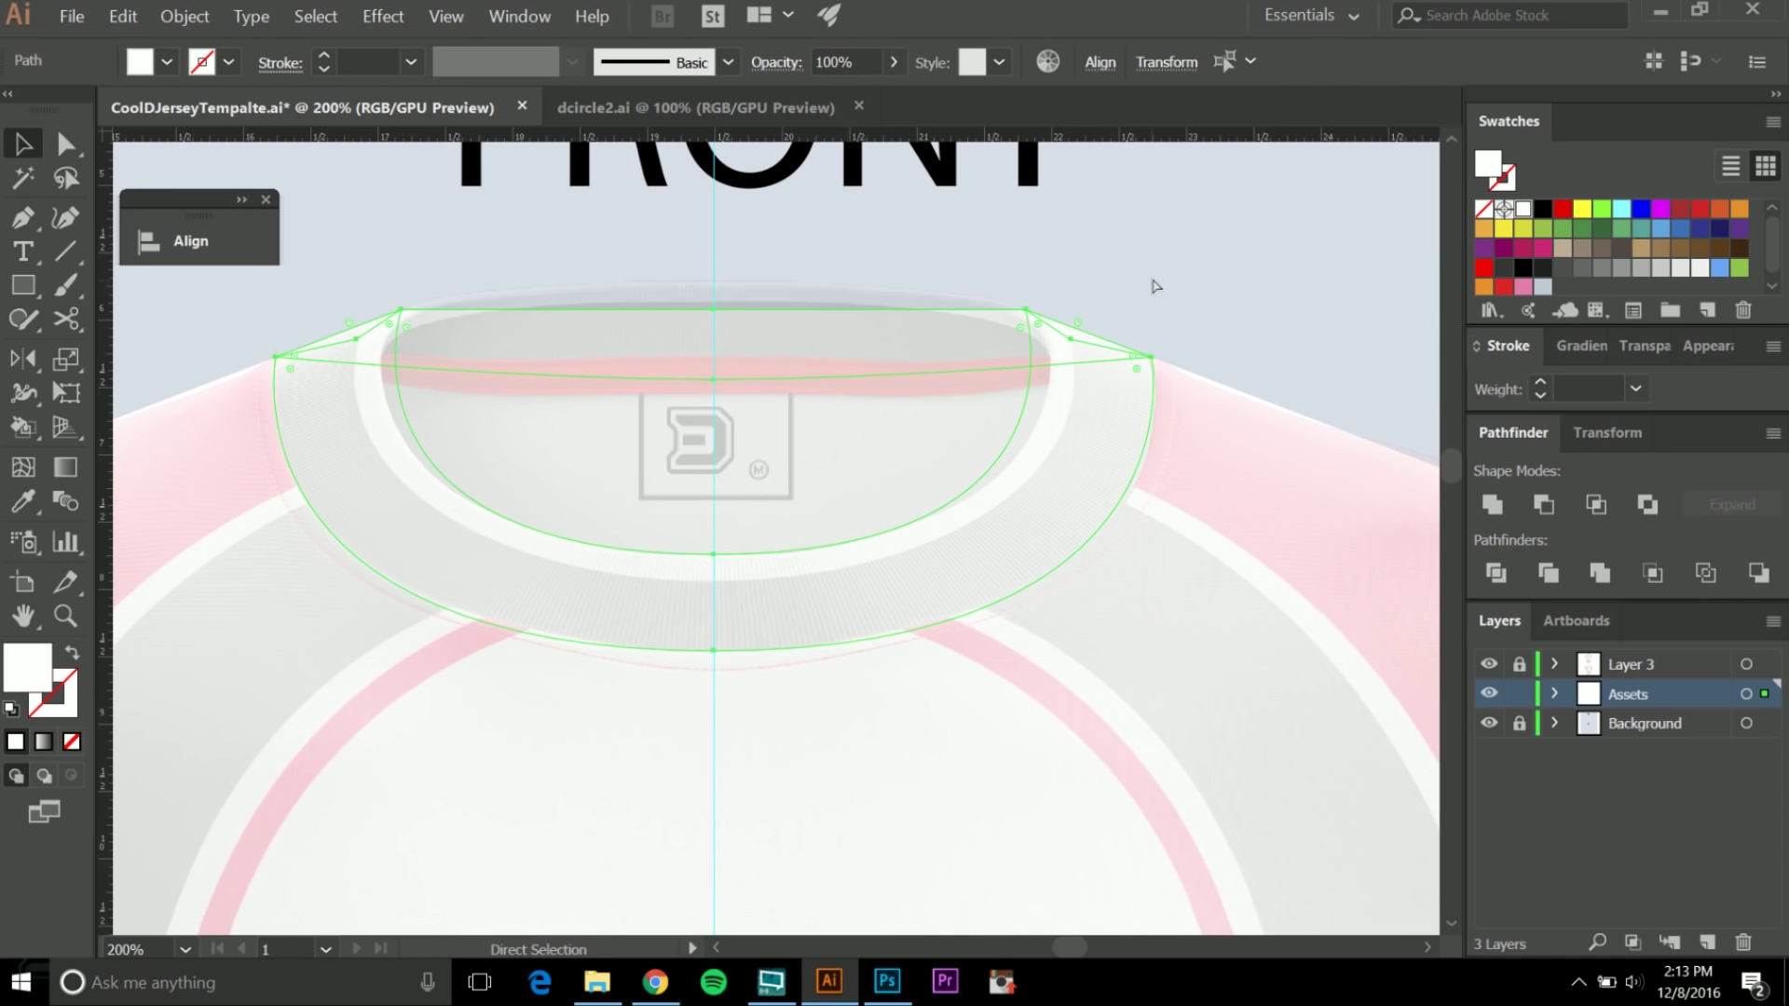
key(ctrl+g)
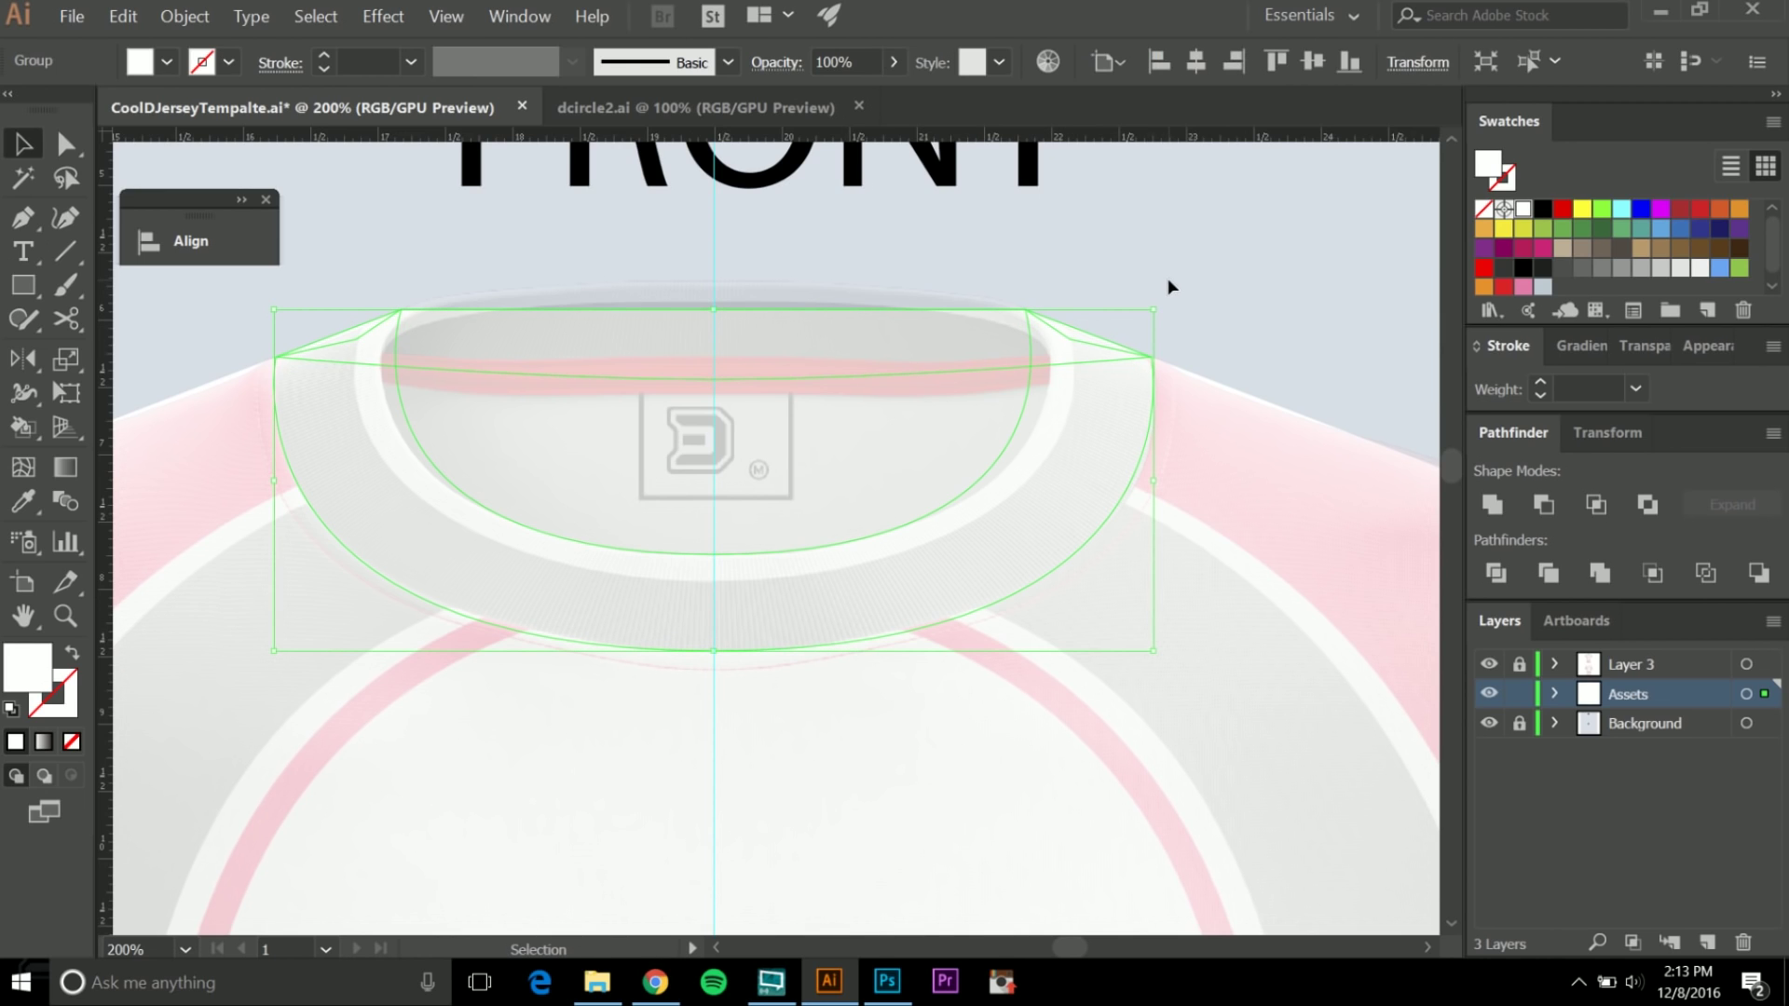
drag(1226, 284, 1209, 297)
click(1209, 296)
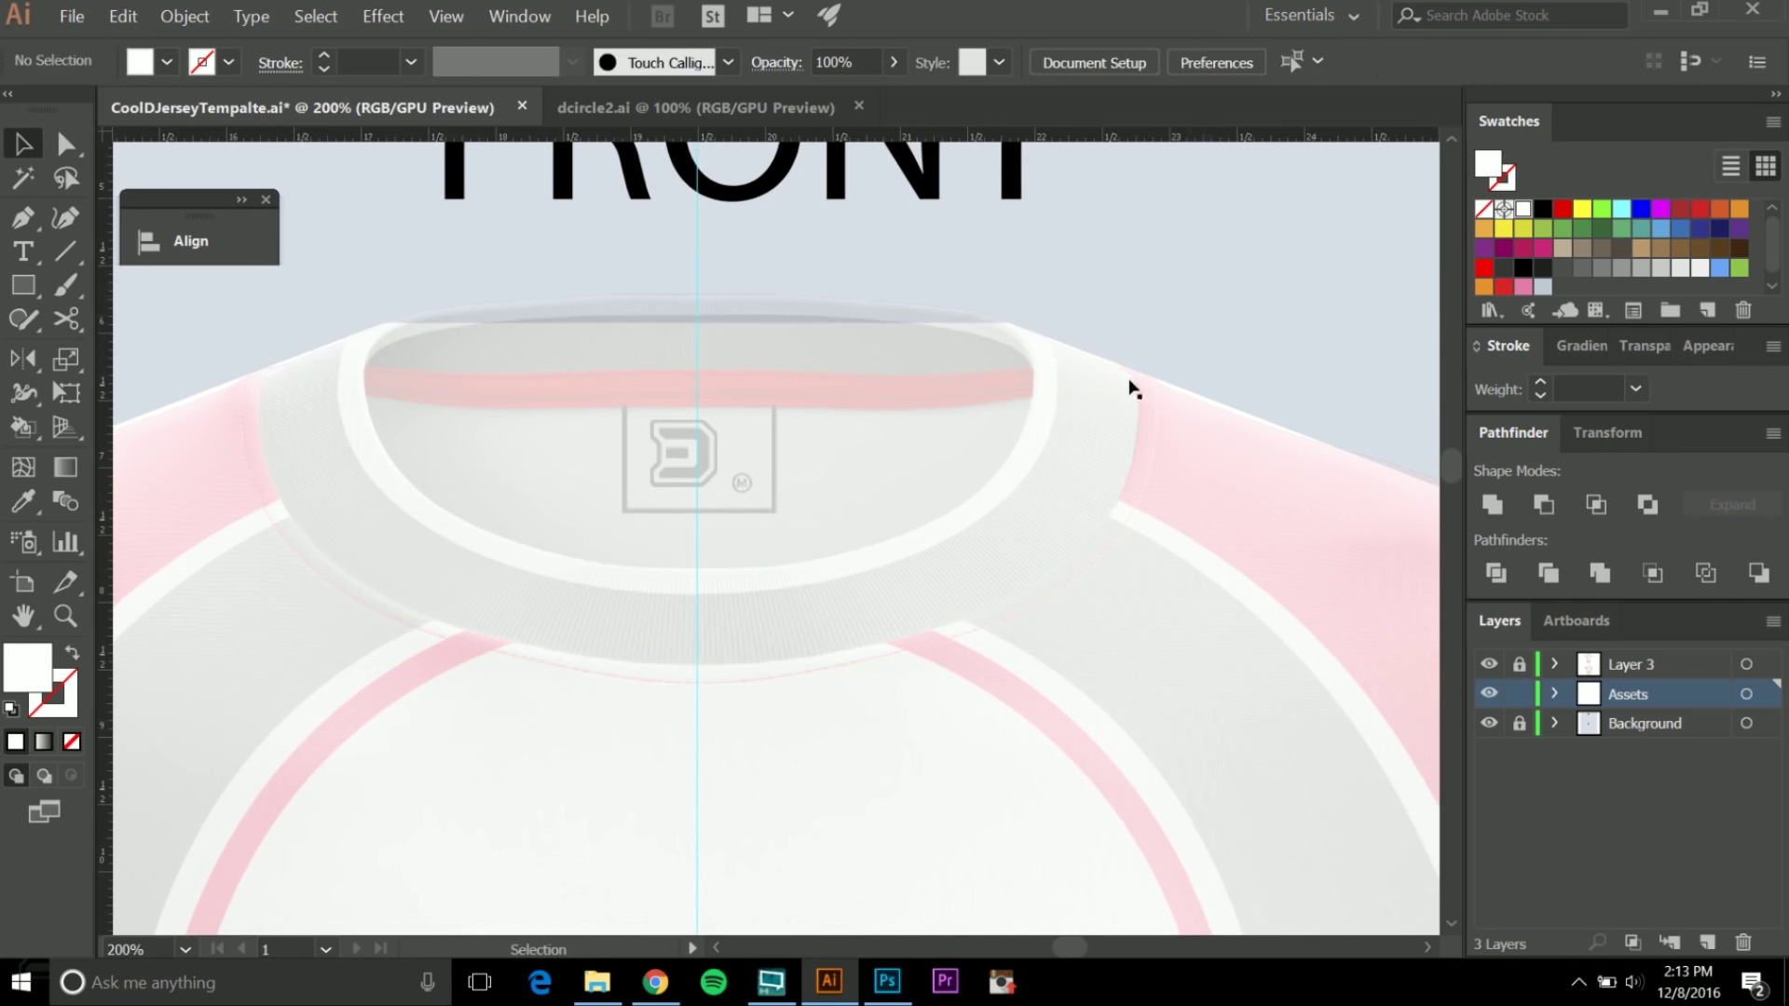
Bring the front jersey into view and make the dimmed mockups on Layer 3 visible.
key(ctrl+0)
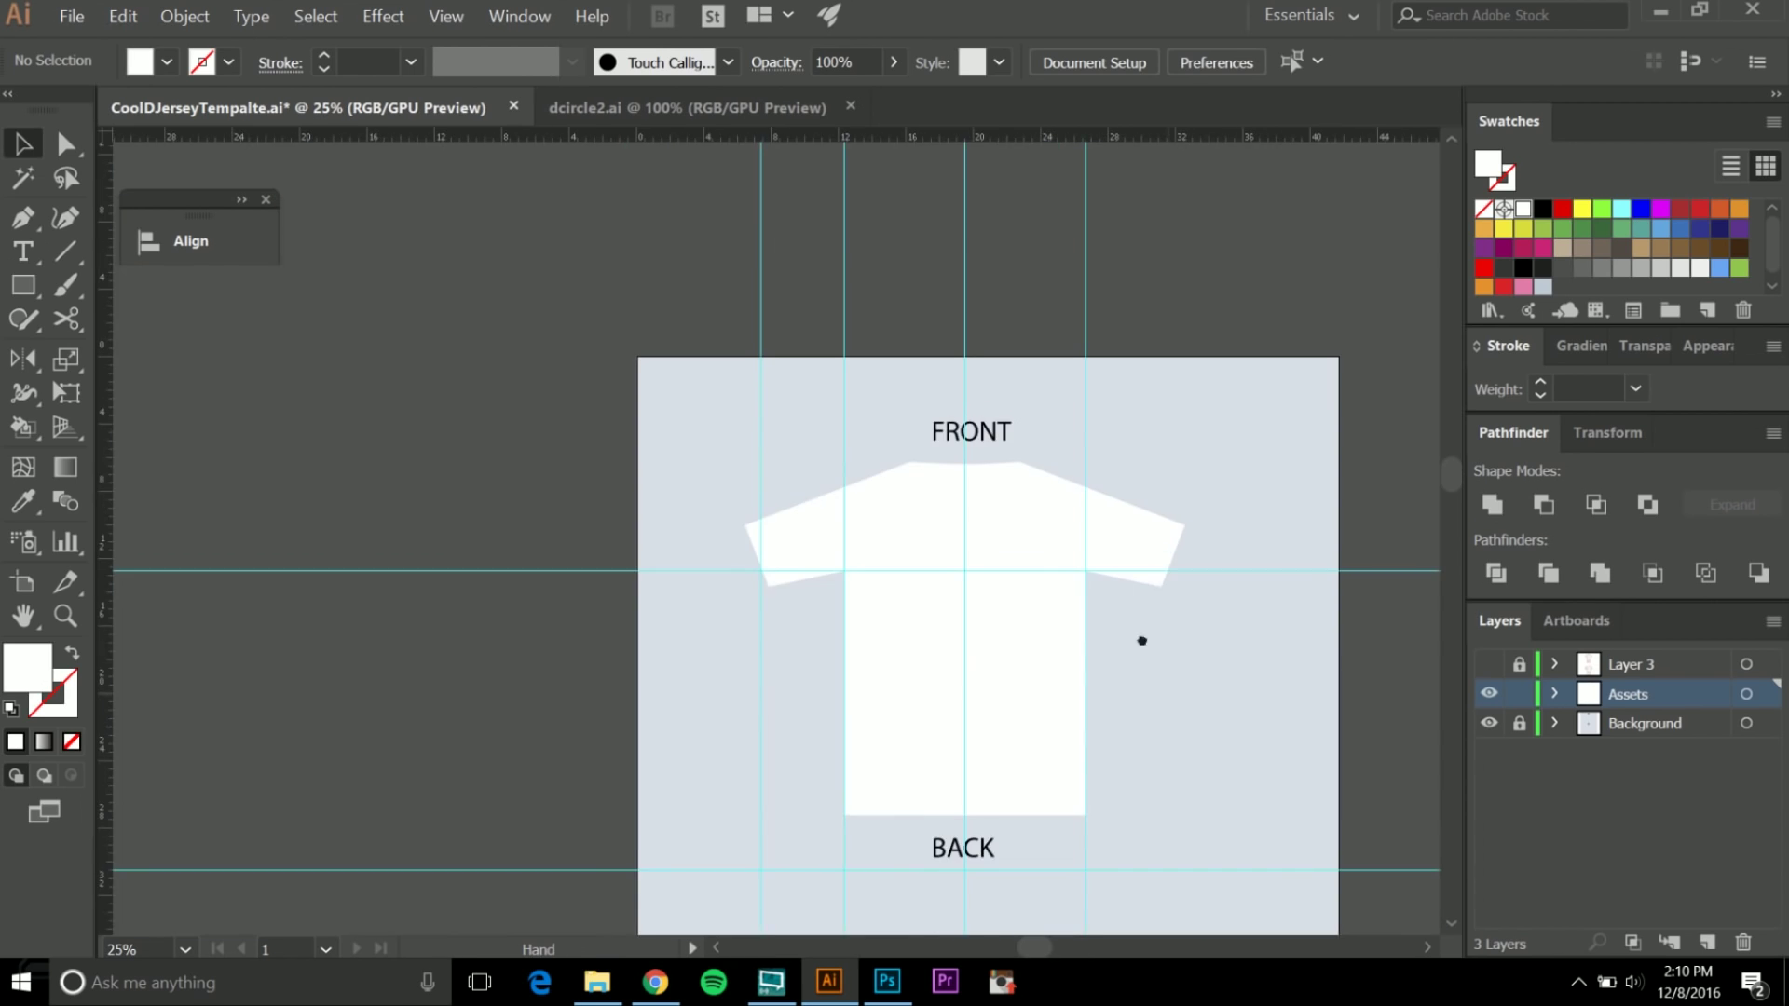
drag(1143, 639, 1070, 455)
scroll(1069, 455, up, 1)
scroll(1070, 507, up, 1)
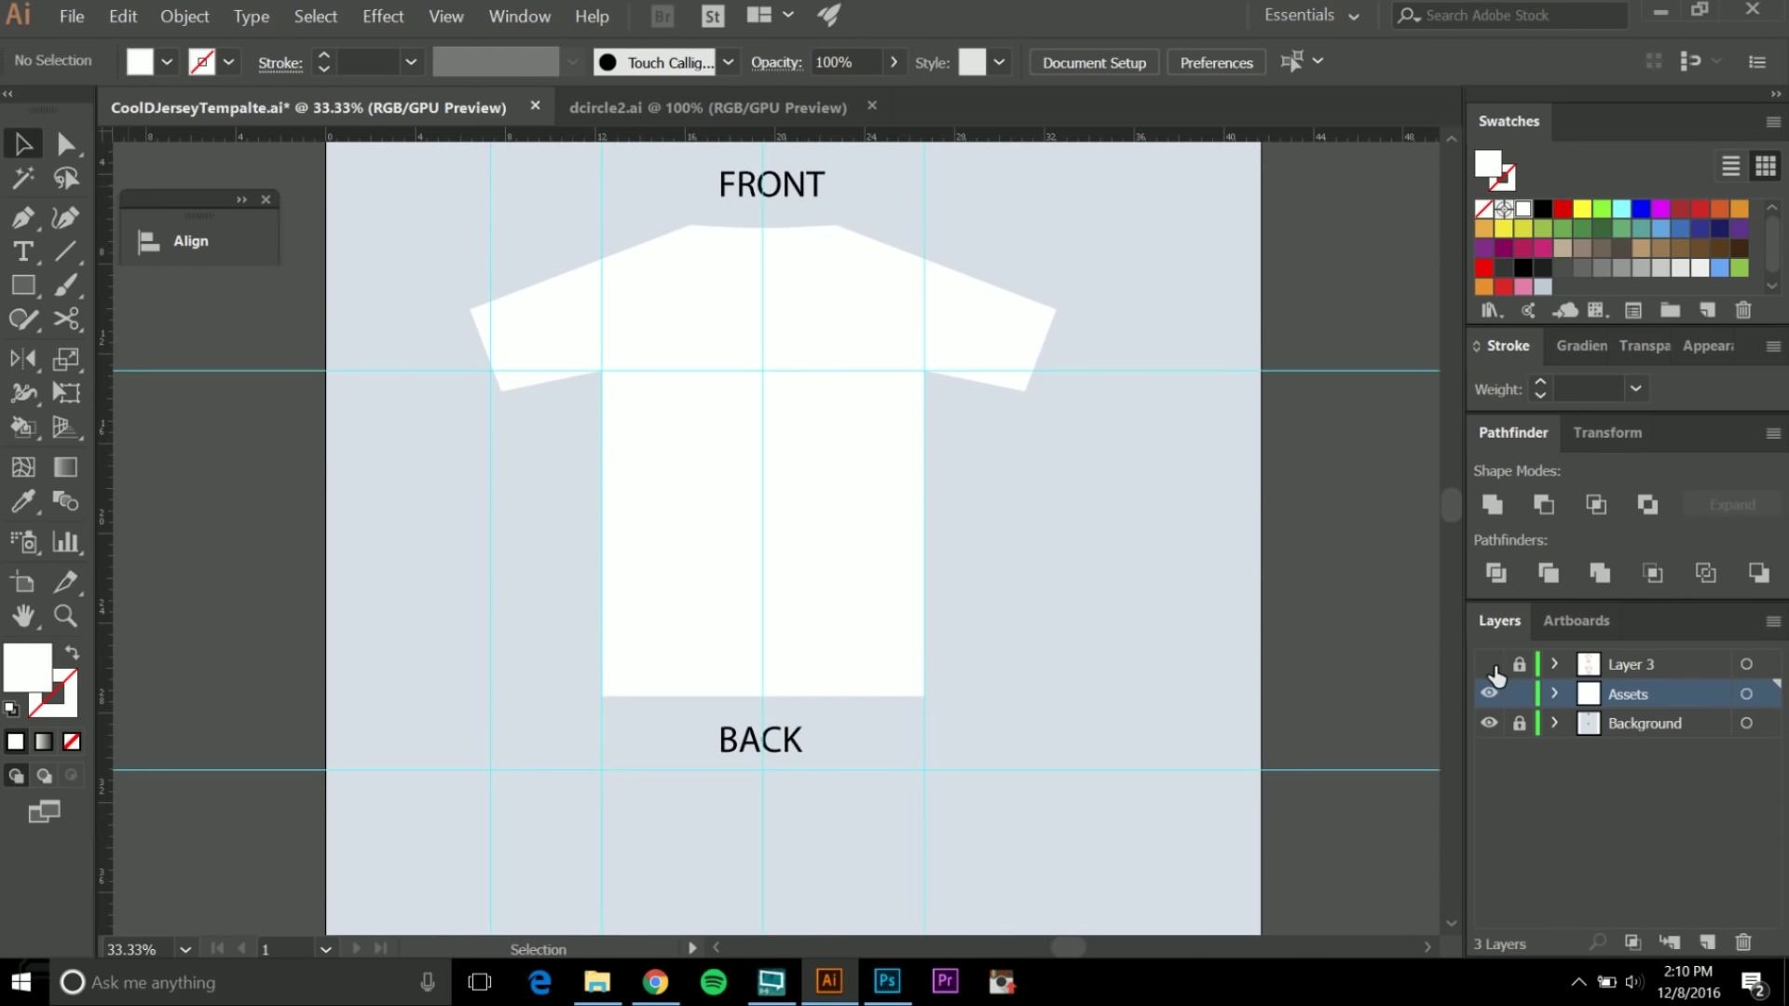
click(1490, 664)
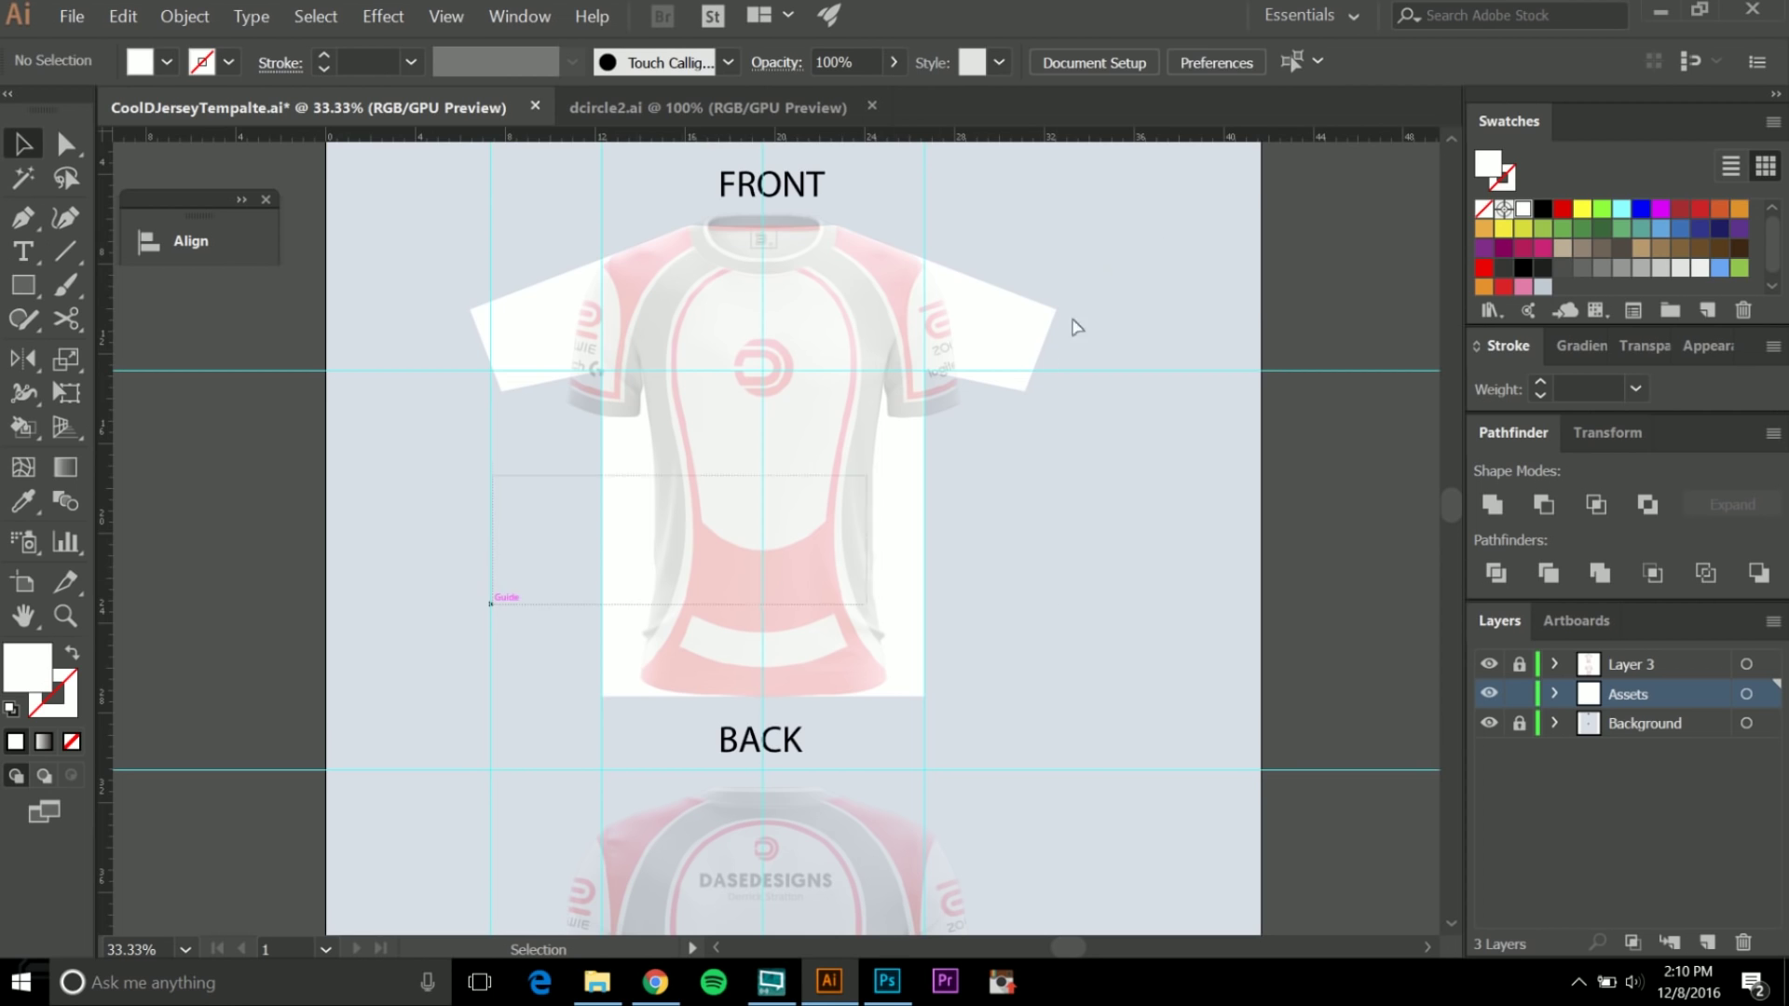
Select the front body and sleeve shapes and duplicate them straight down over the back mockup.
drag(1076, 327, 1147, 204)
scroll(1078, 392, down, 1)
drag(1106, 428, 1048, 249)
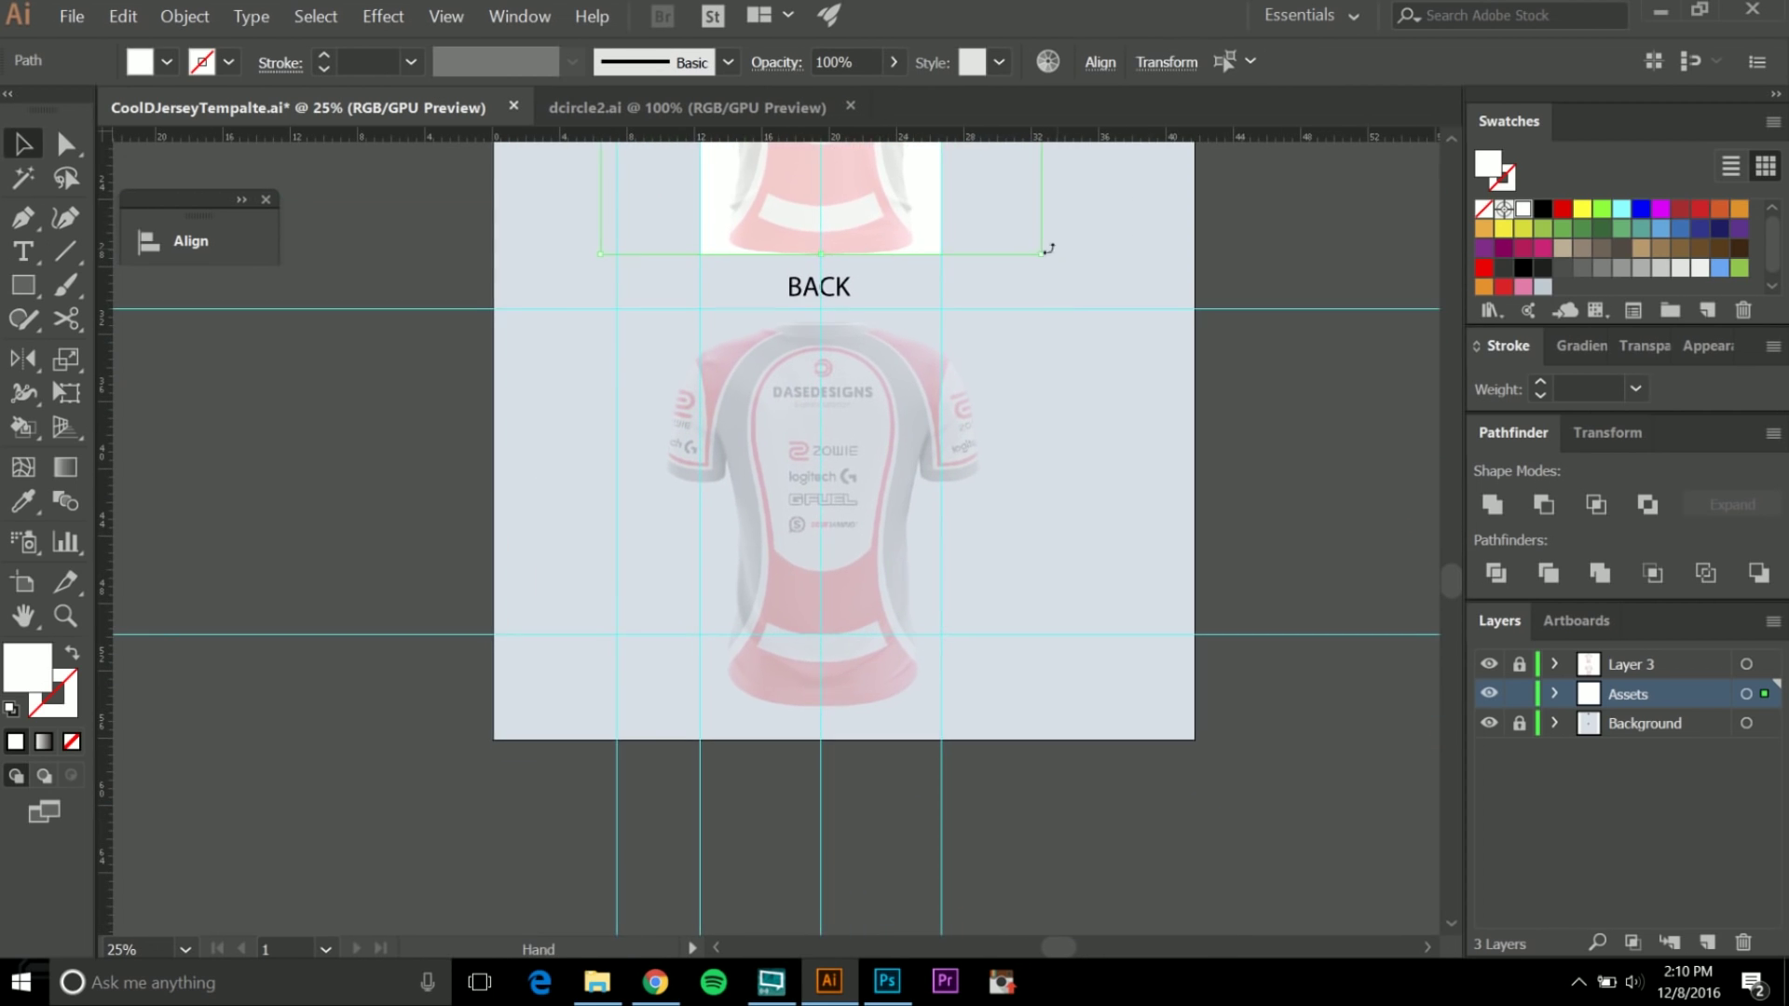
drag(941, 188, 955, 608)
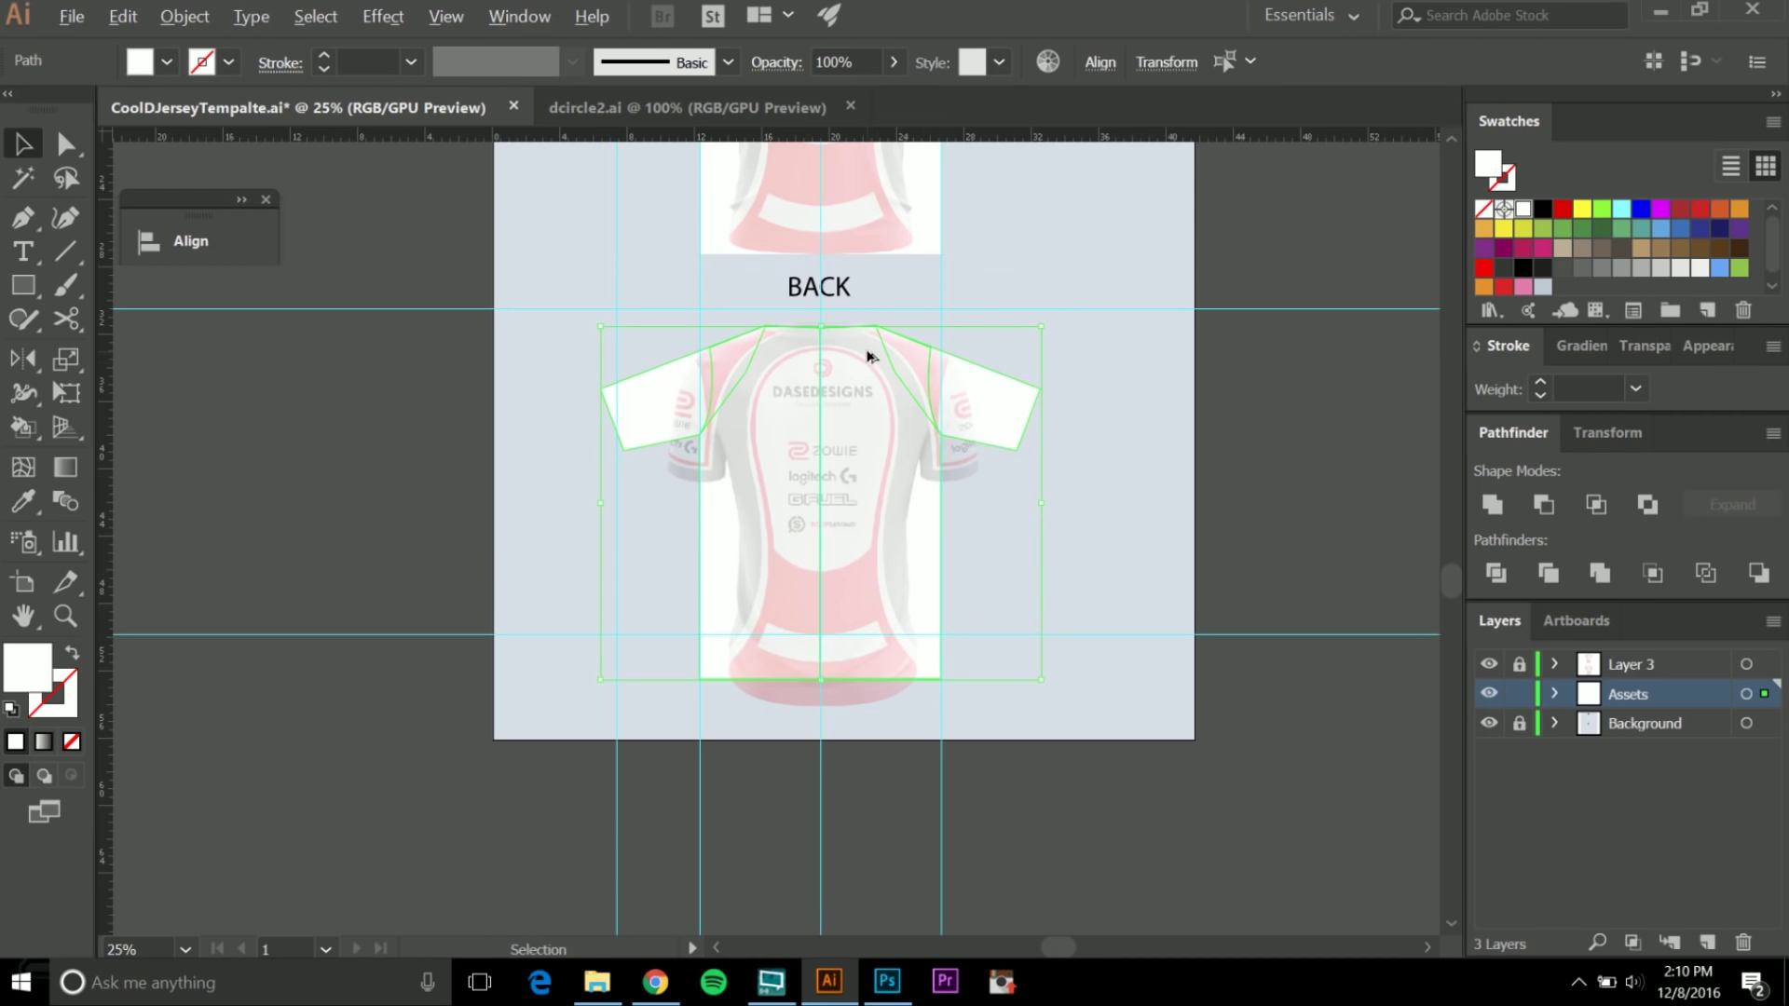
Nudge the copied body and sleeves down so their shoulder corners line up with the back mockup's shoulders.
scroll(866, 356, up, 5)
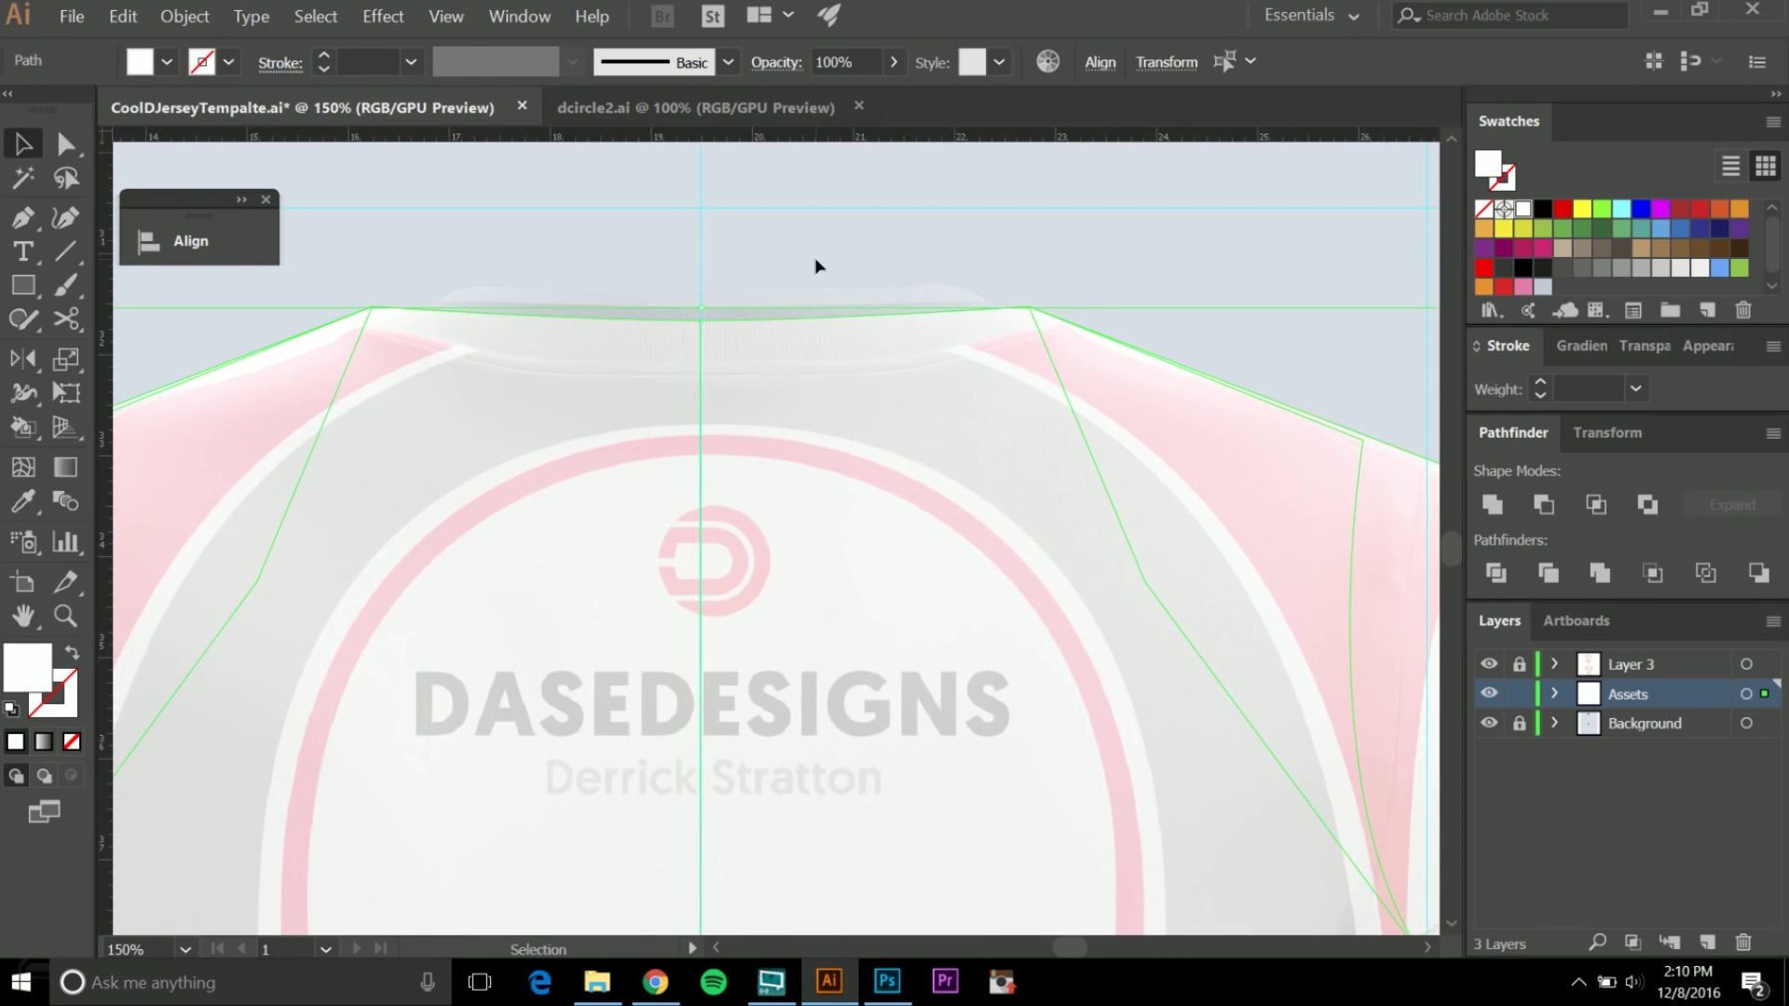
key(Down)
key(Down)
key(Down)
key(Down)
key(Down)
key(Down)
key(Down)
key(Down)
key(Down)
key(Down)
key(Down)
key(Down)
key(Down)
key(Down)
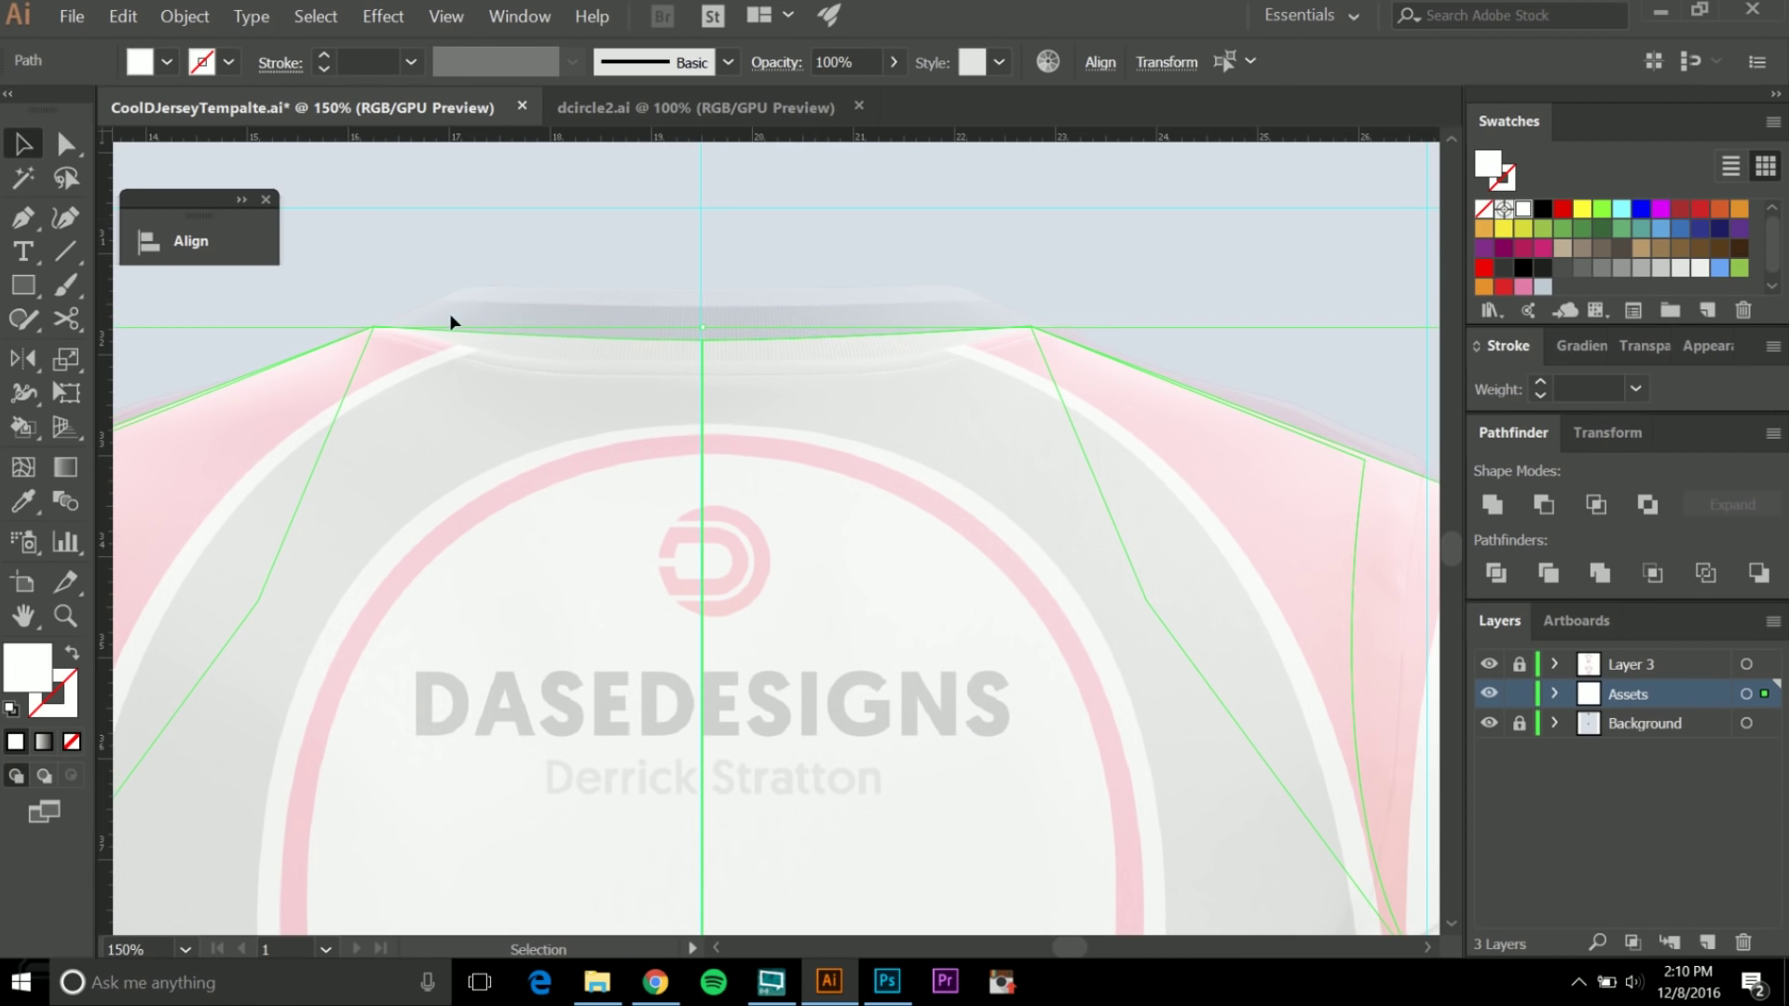
click(998, 307)
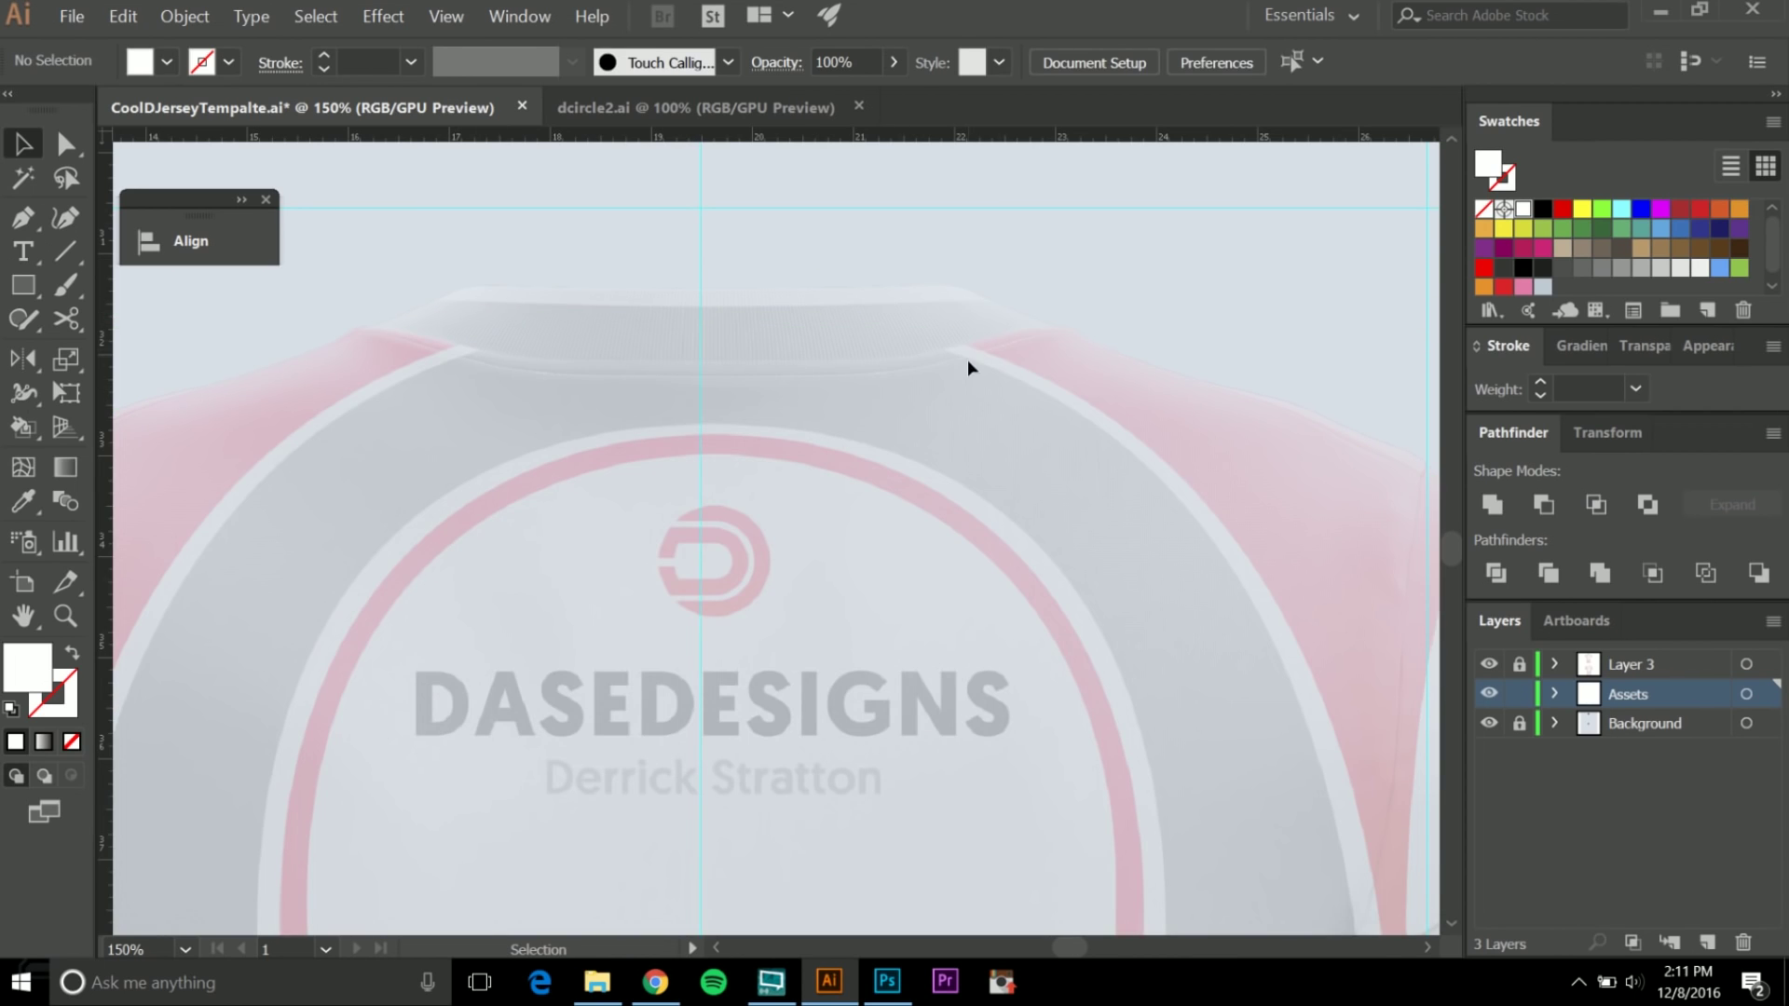
click(842, 334)
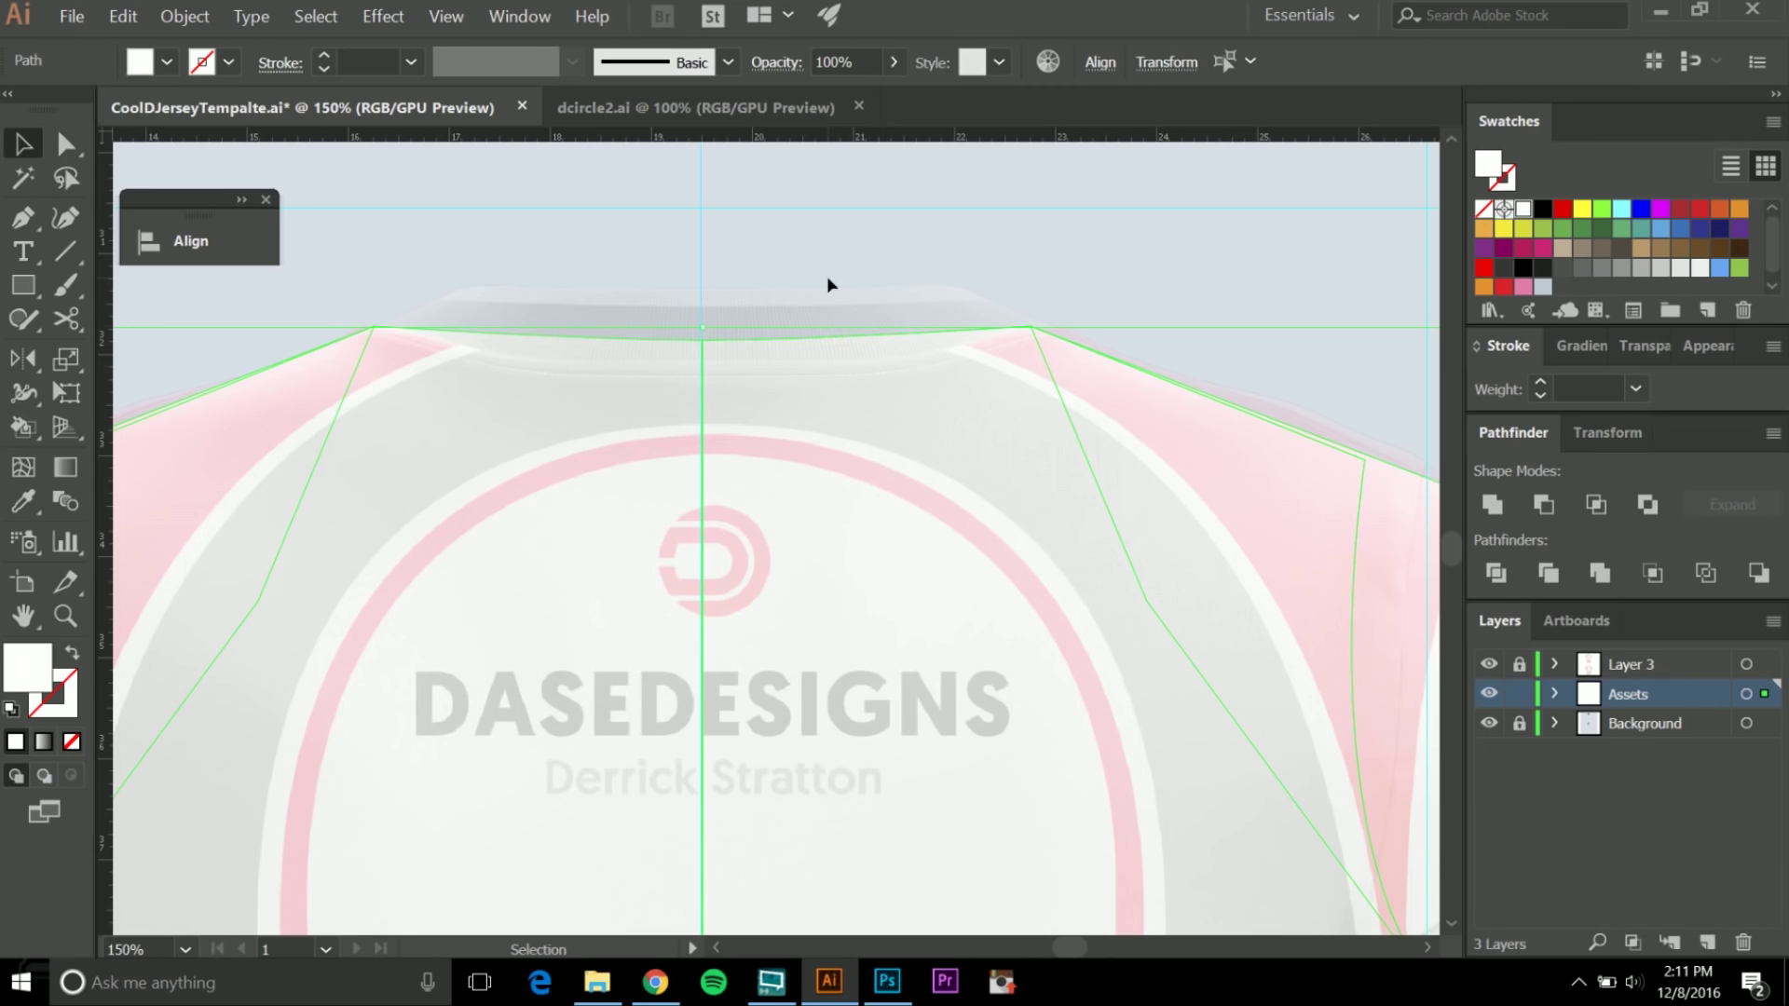
scroll(830, 289, down, 4)
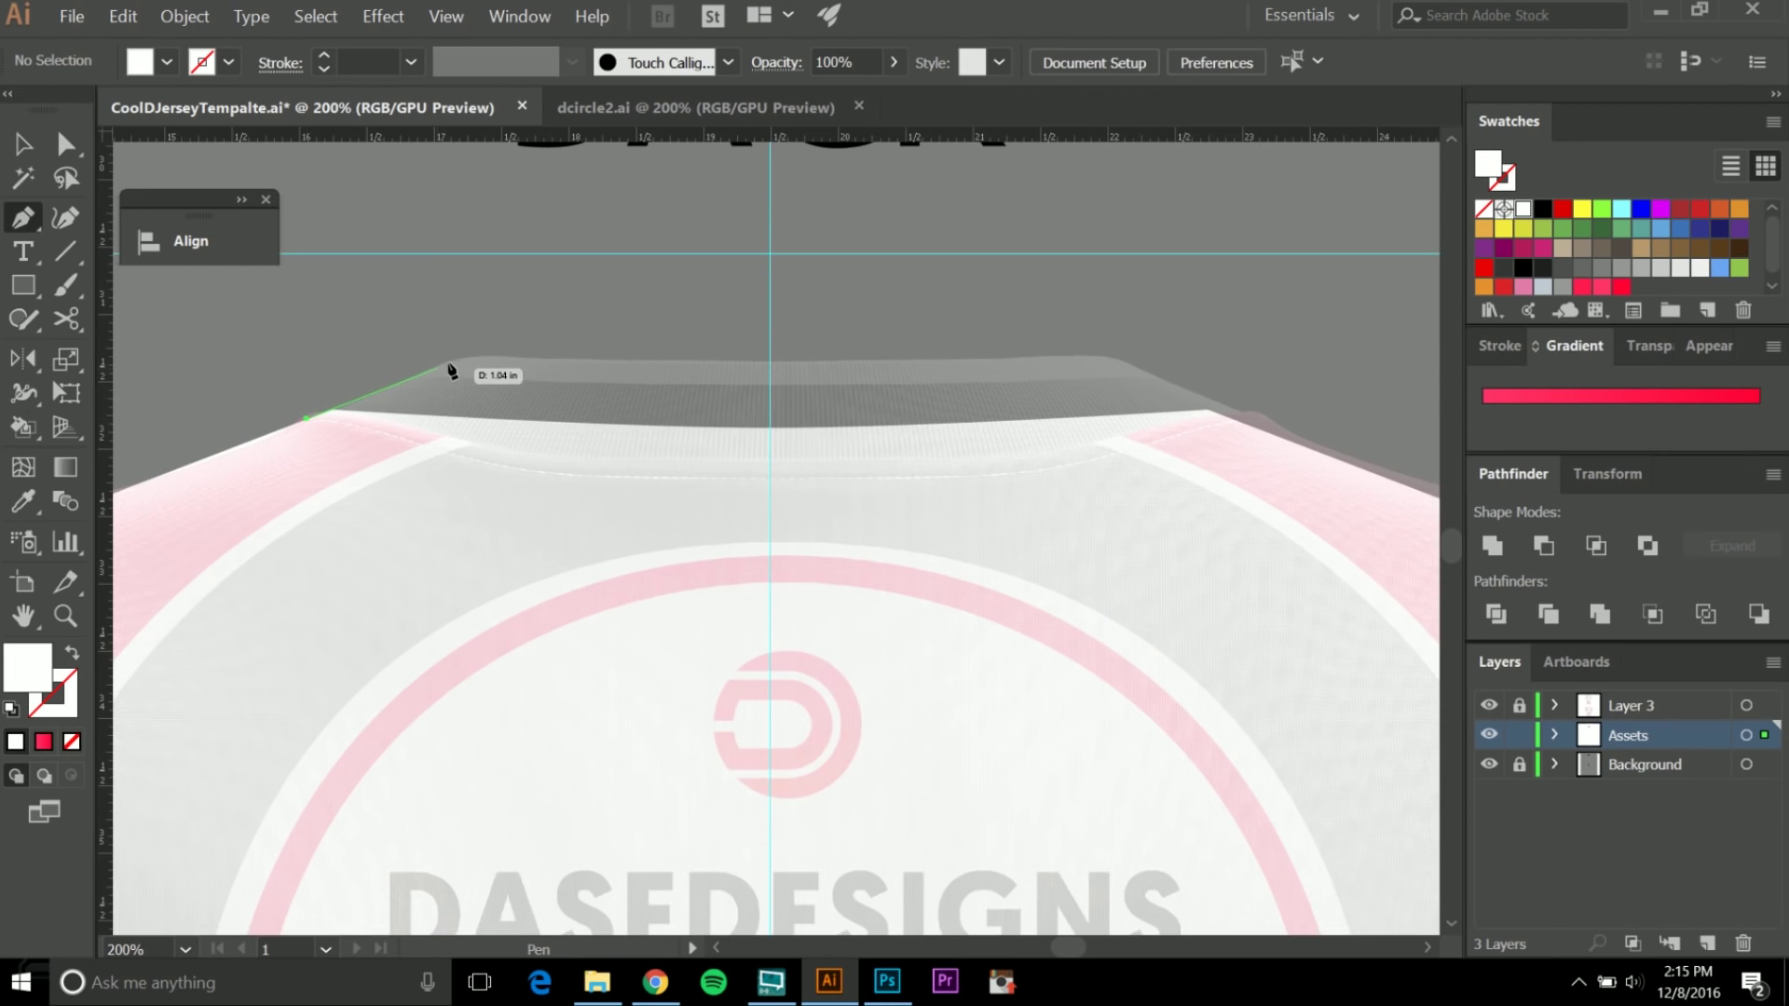
Draw the left half of the back collar with the Pen tool, from the shoulder corner to the centre guide, and close it.
click(458, 355)
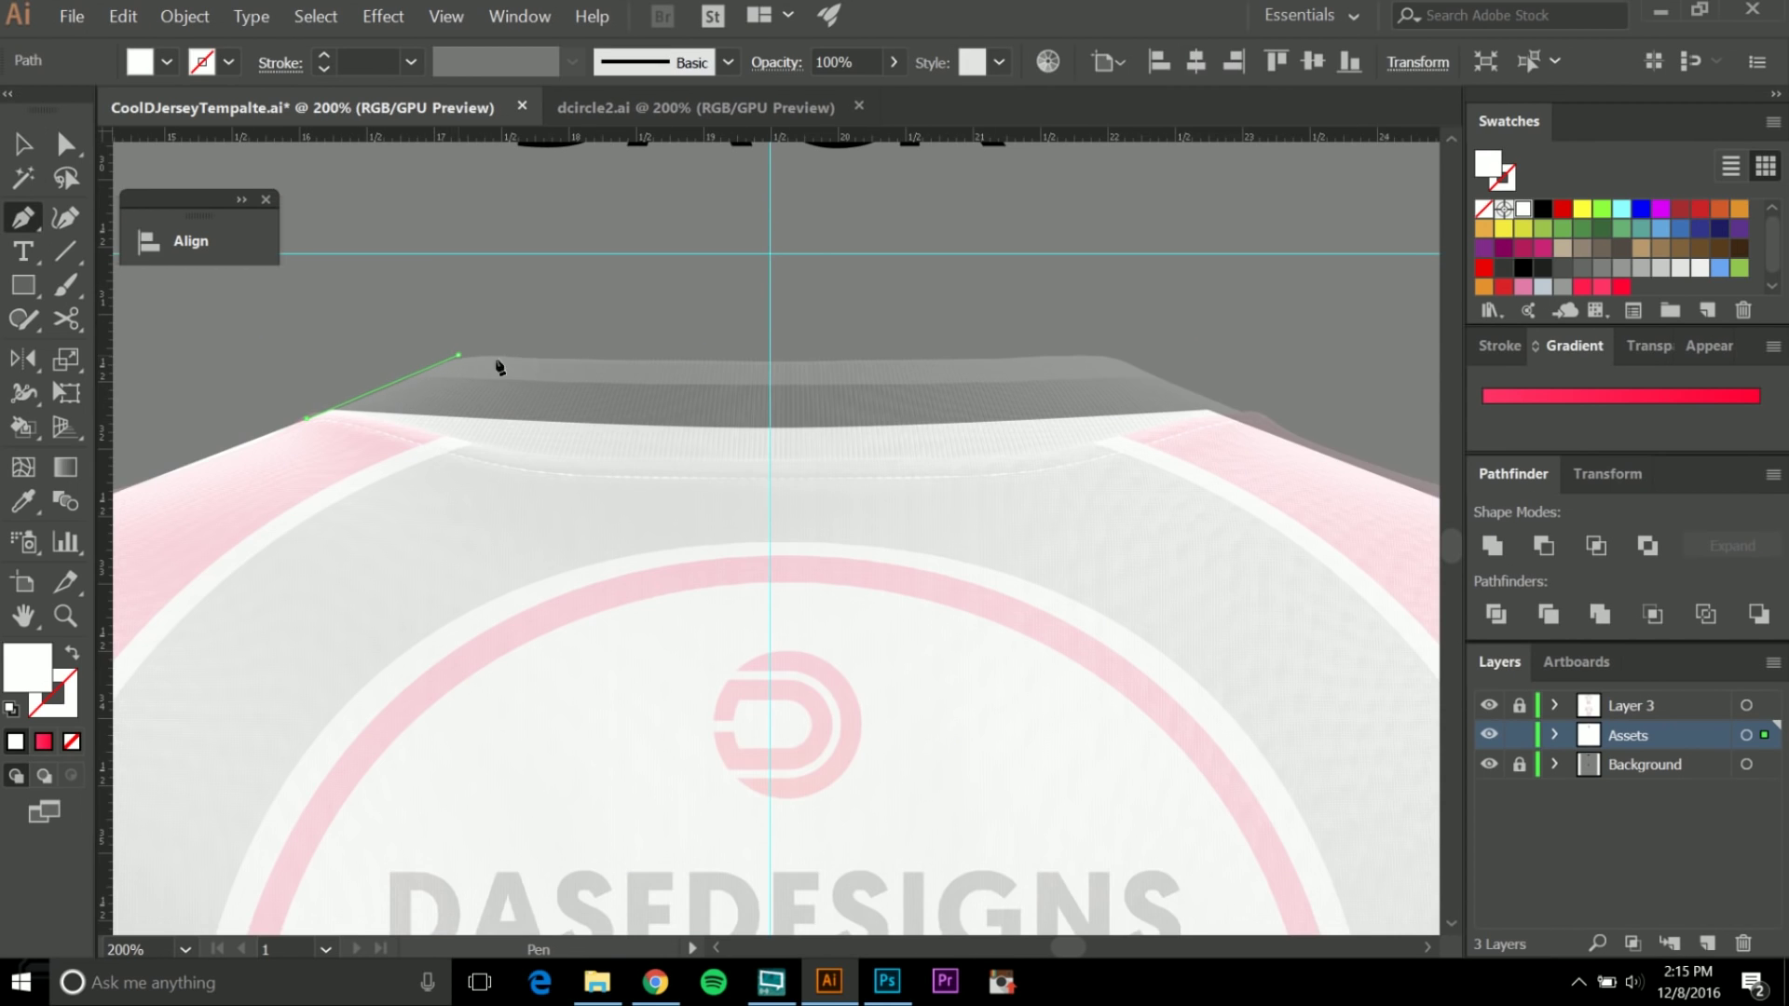
drag(770, 363, 772, 480)
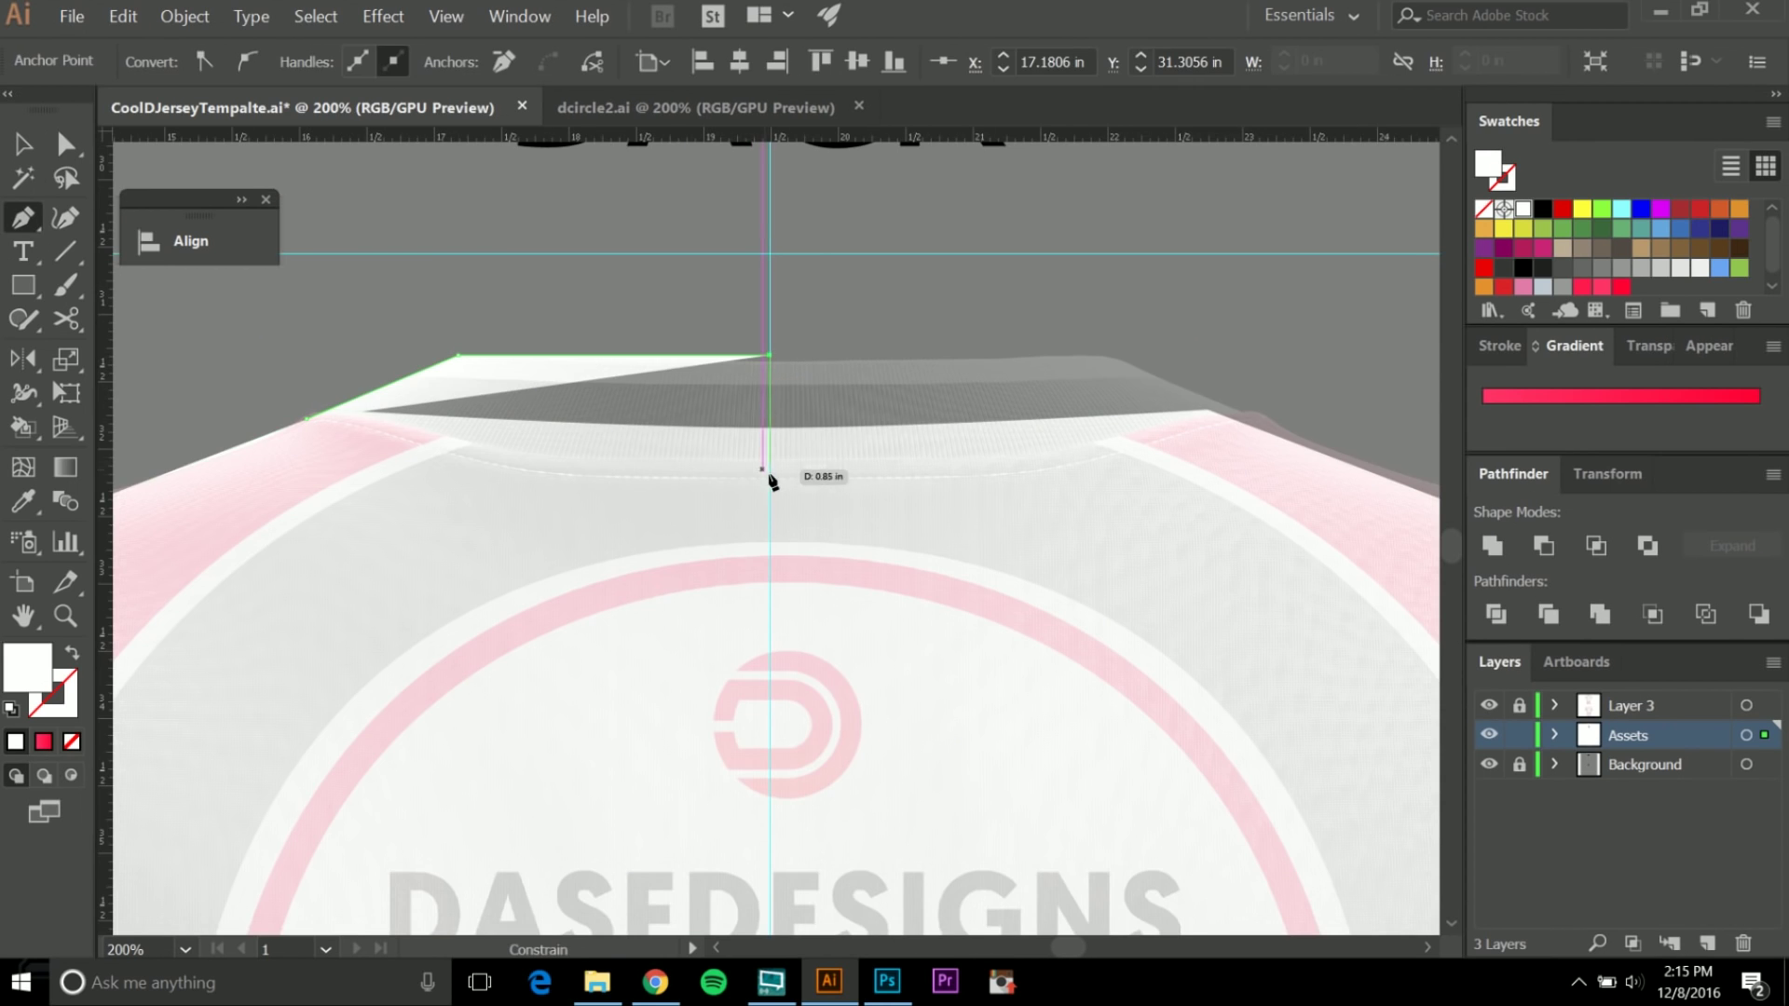
click(770, 462)
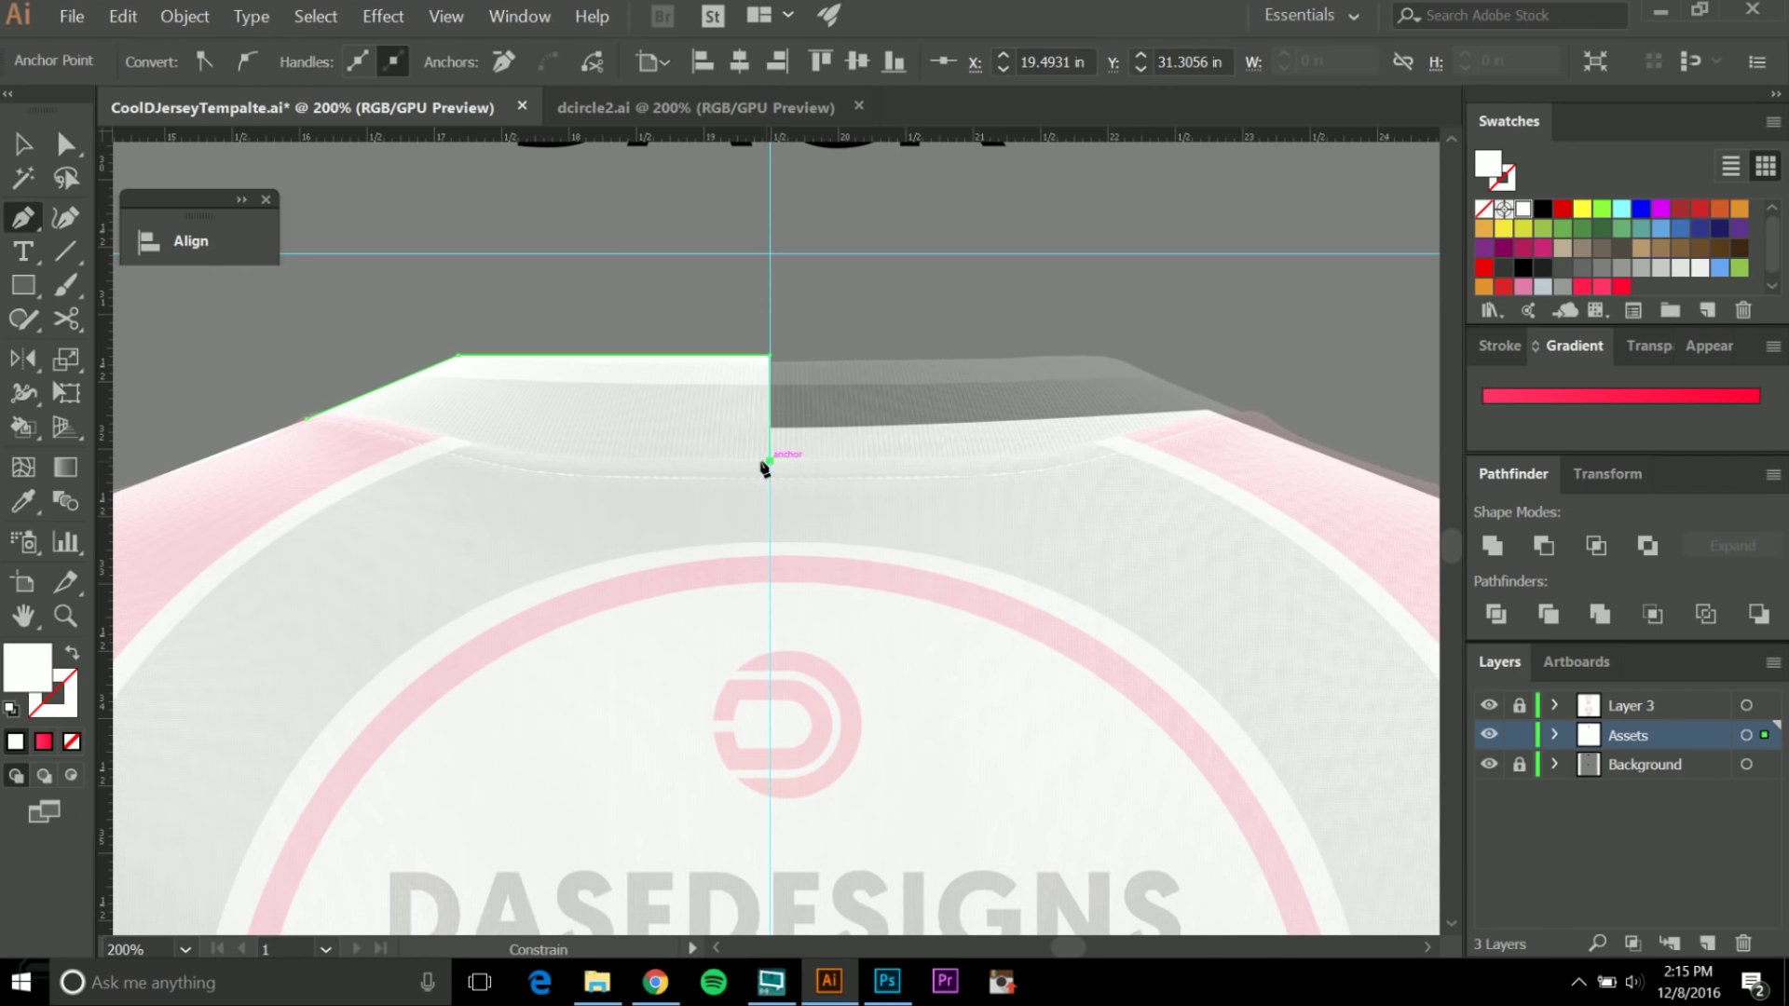
key(ctrl+z)
click(769, 452)
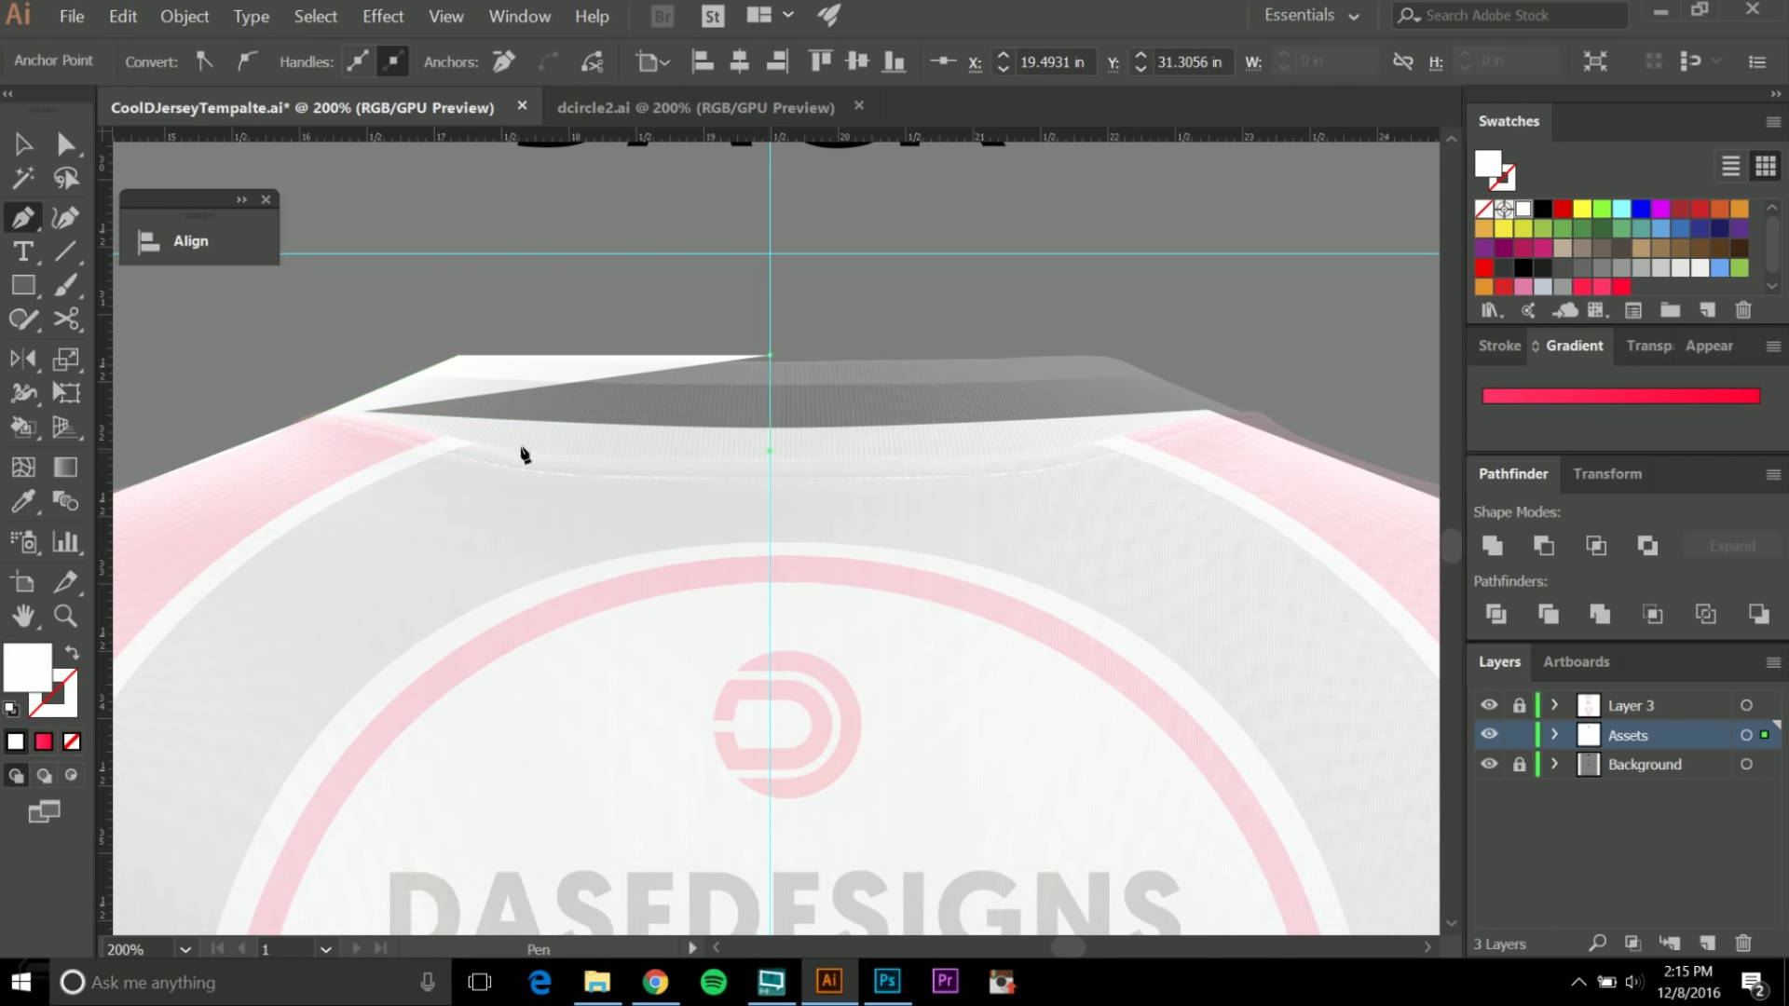
click(308, 419)
Align the half back collar's two lower anchor points to the same height with Vertical Align Center.
key(a)
click(770, 454)
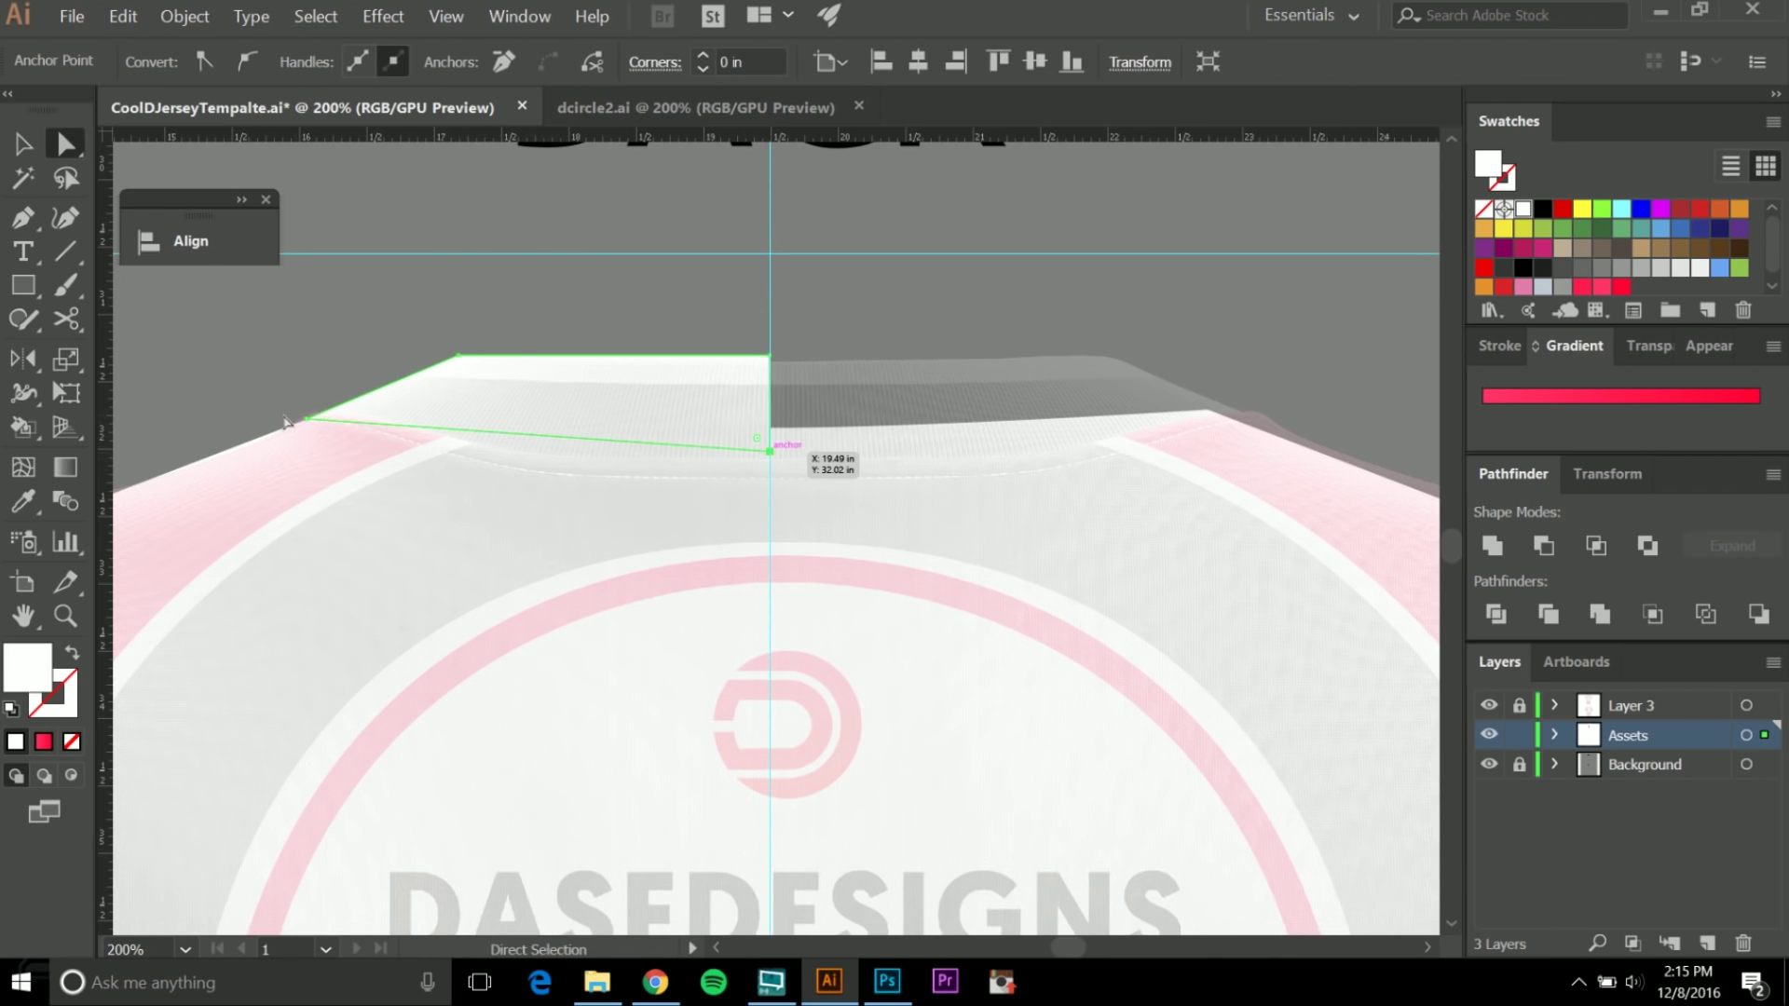
shift+click(307, 422)
click(203, 252)
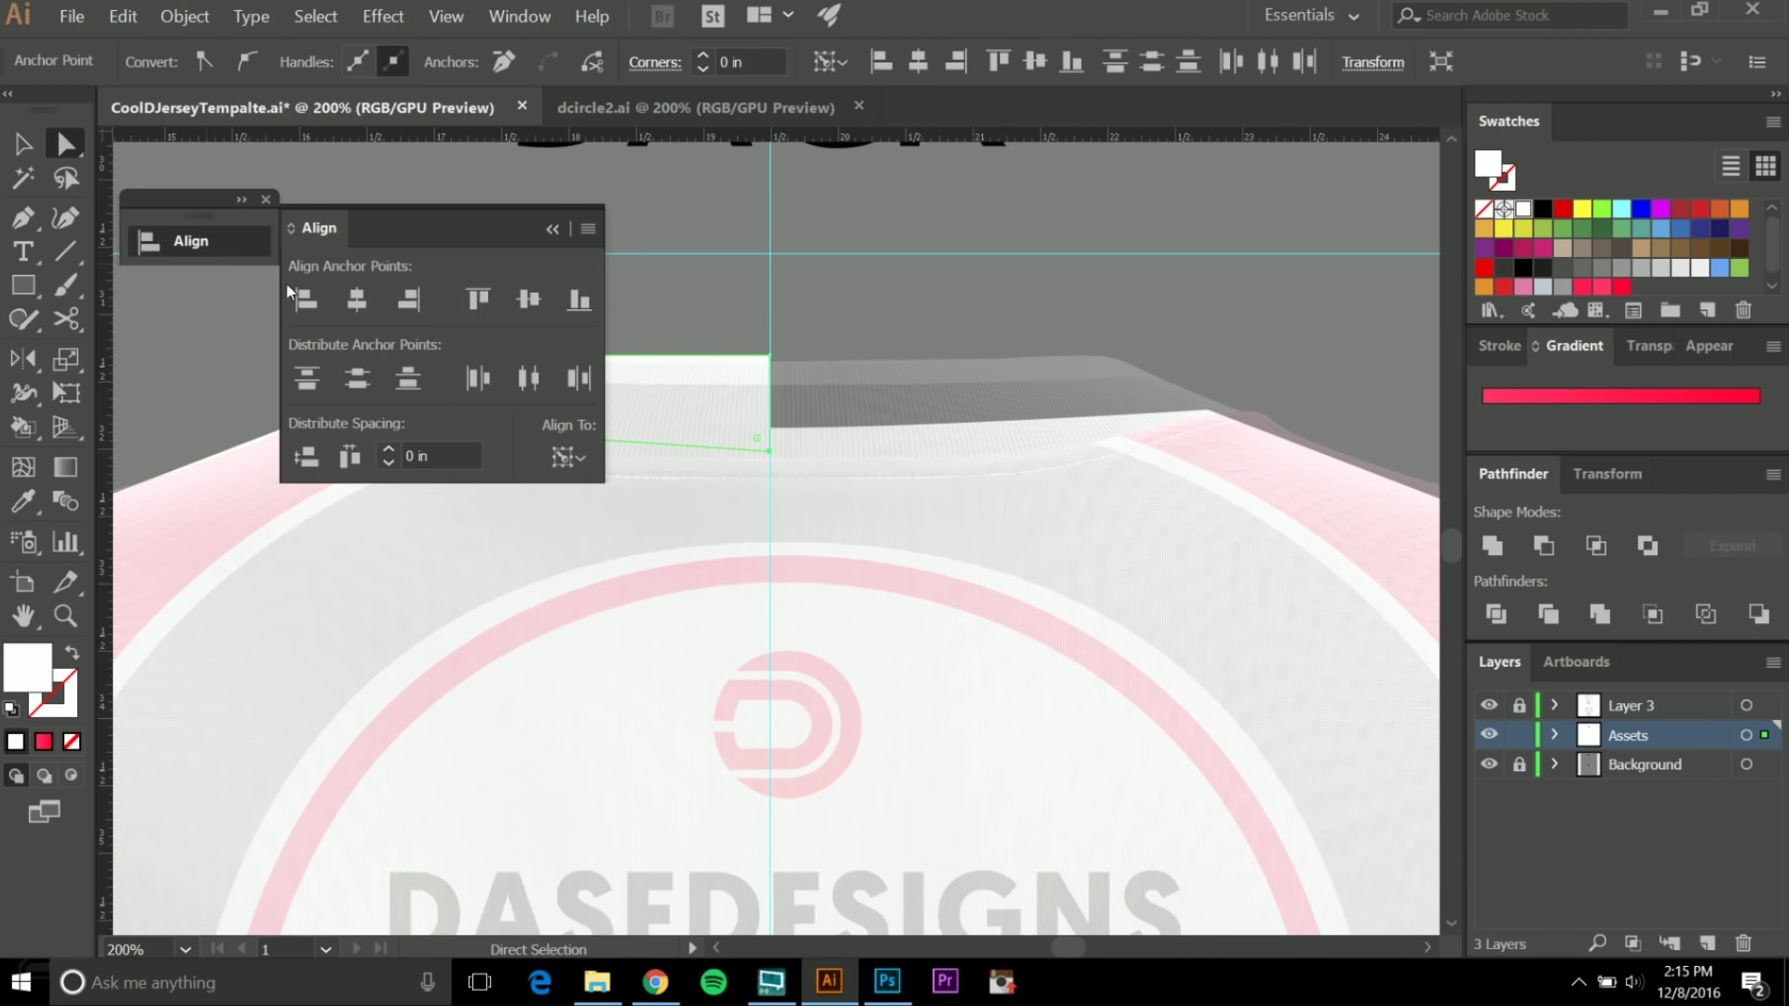
click(528, 300)
click(552, 229)
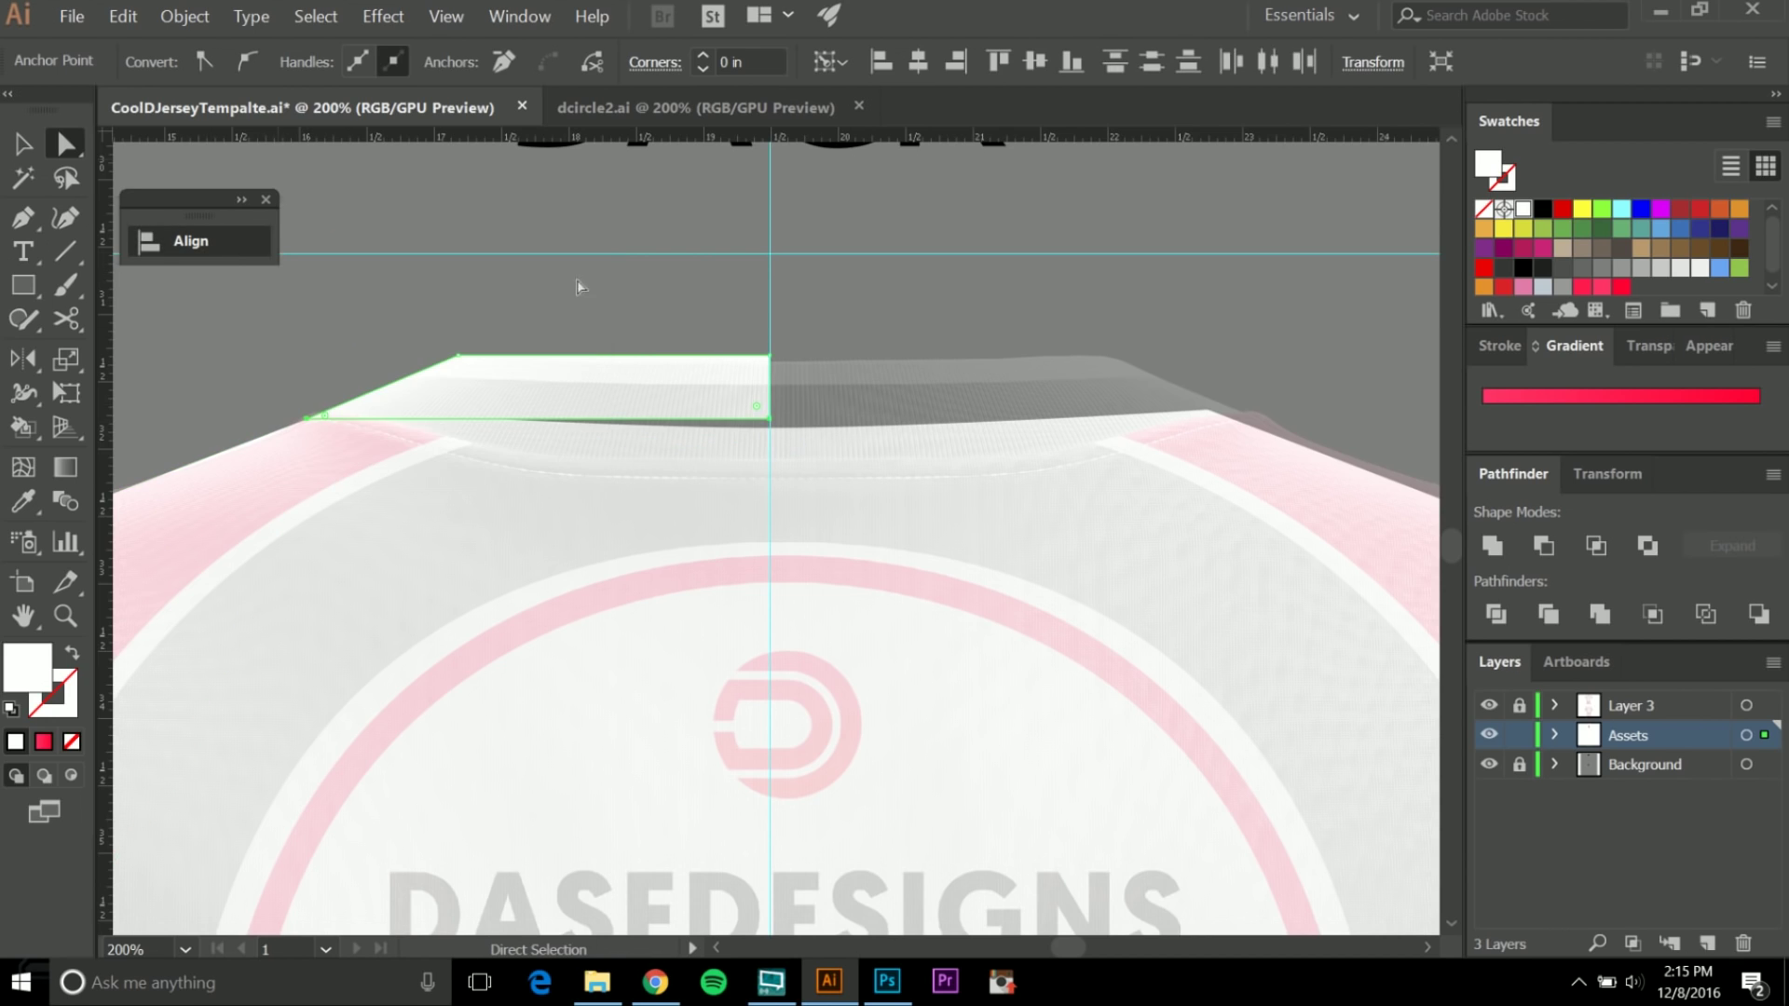
Raise the back body neckline's centre anchor level with the shoulder corners to straighten the edge.
click(770, 424)
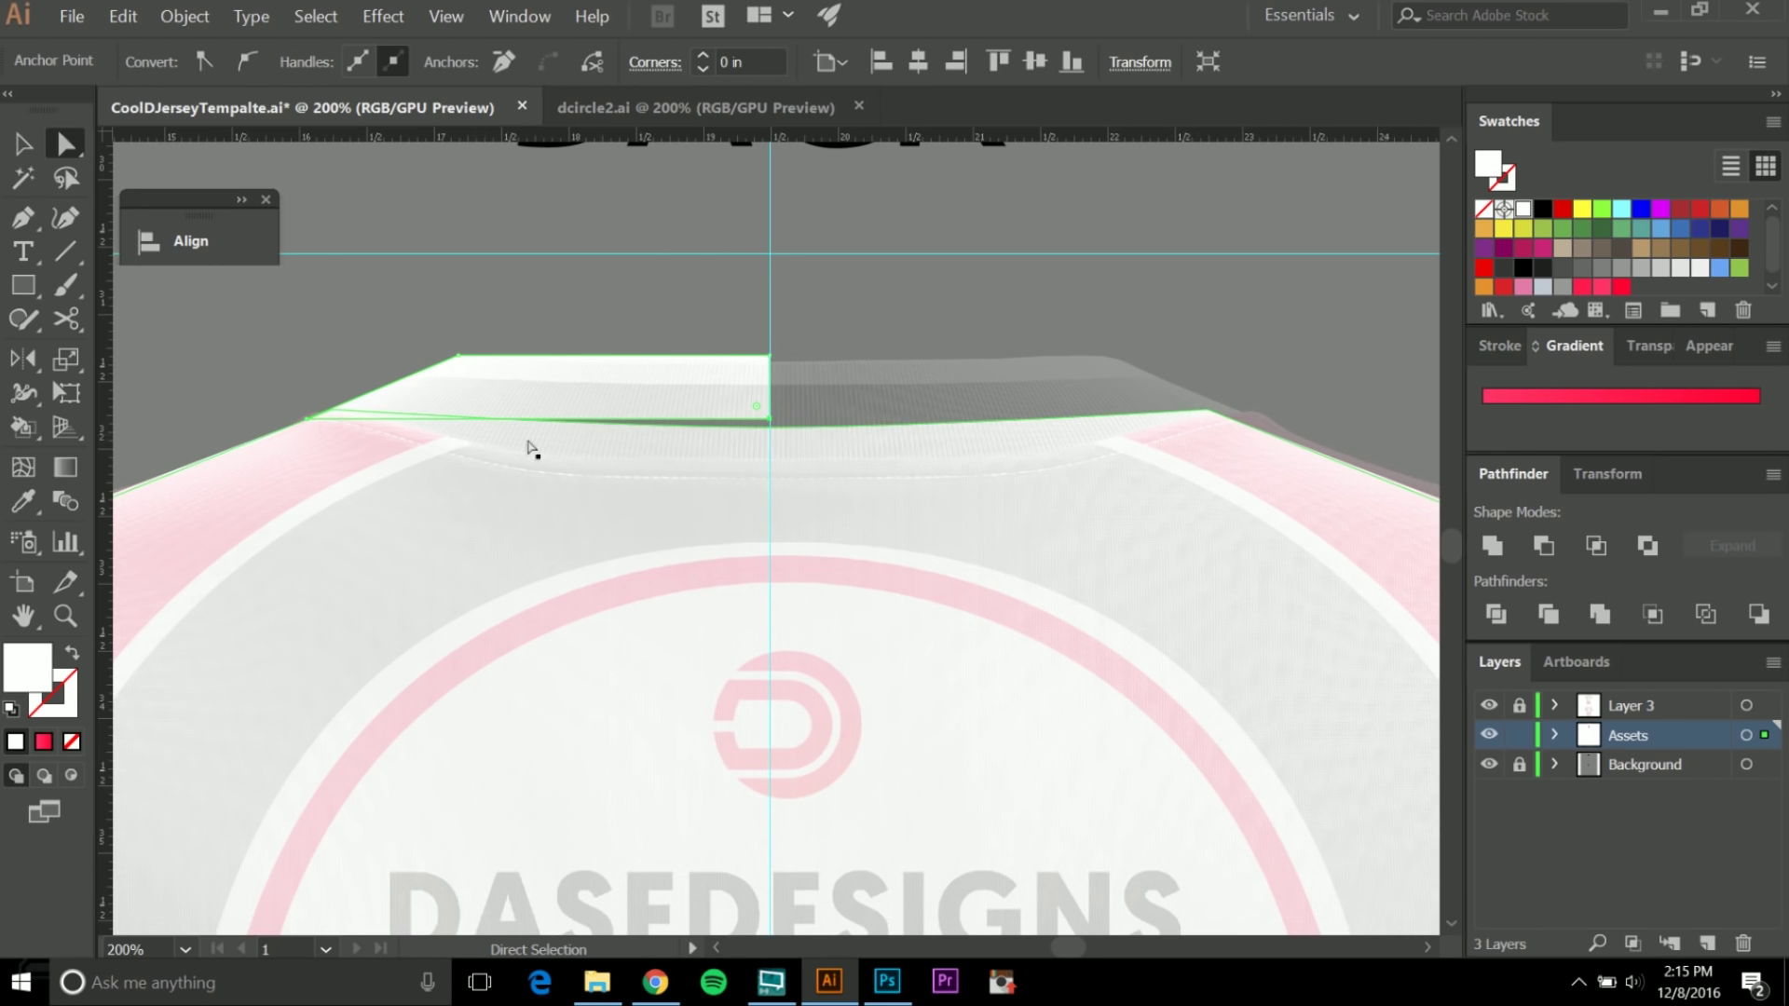
click(753, 443)
drag(771, 429, 774, 433)
key(v)
click(760, 365)
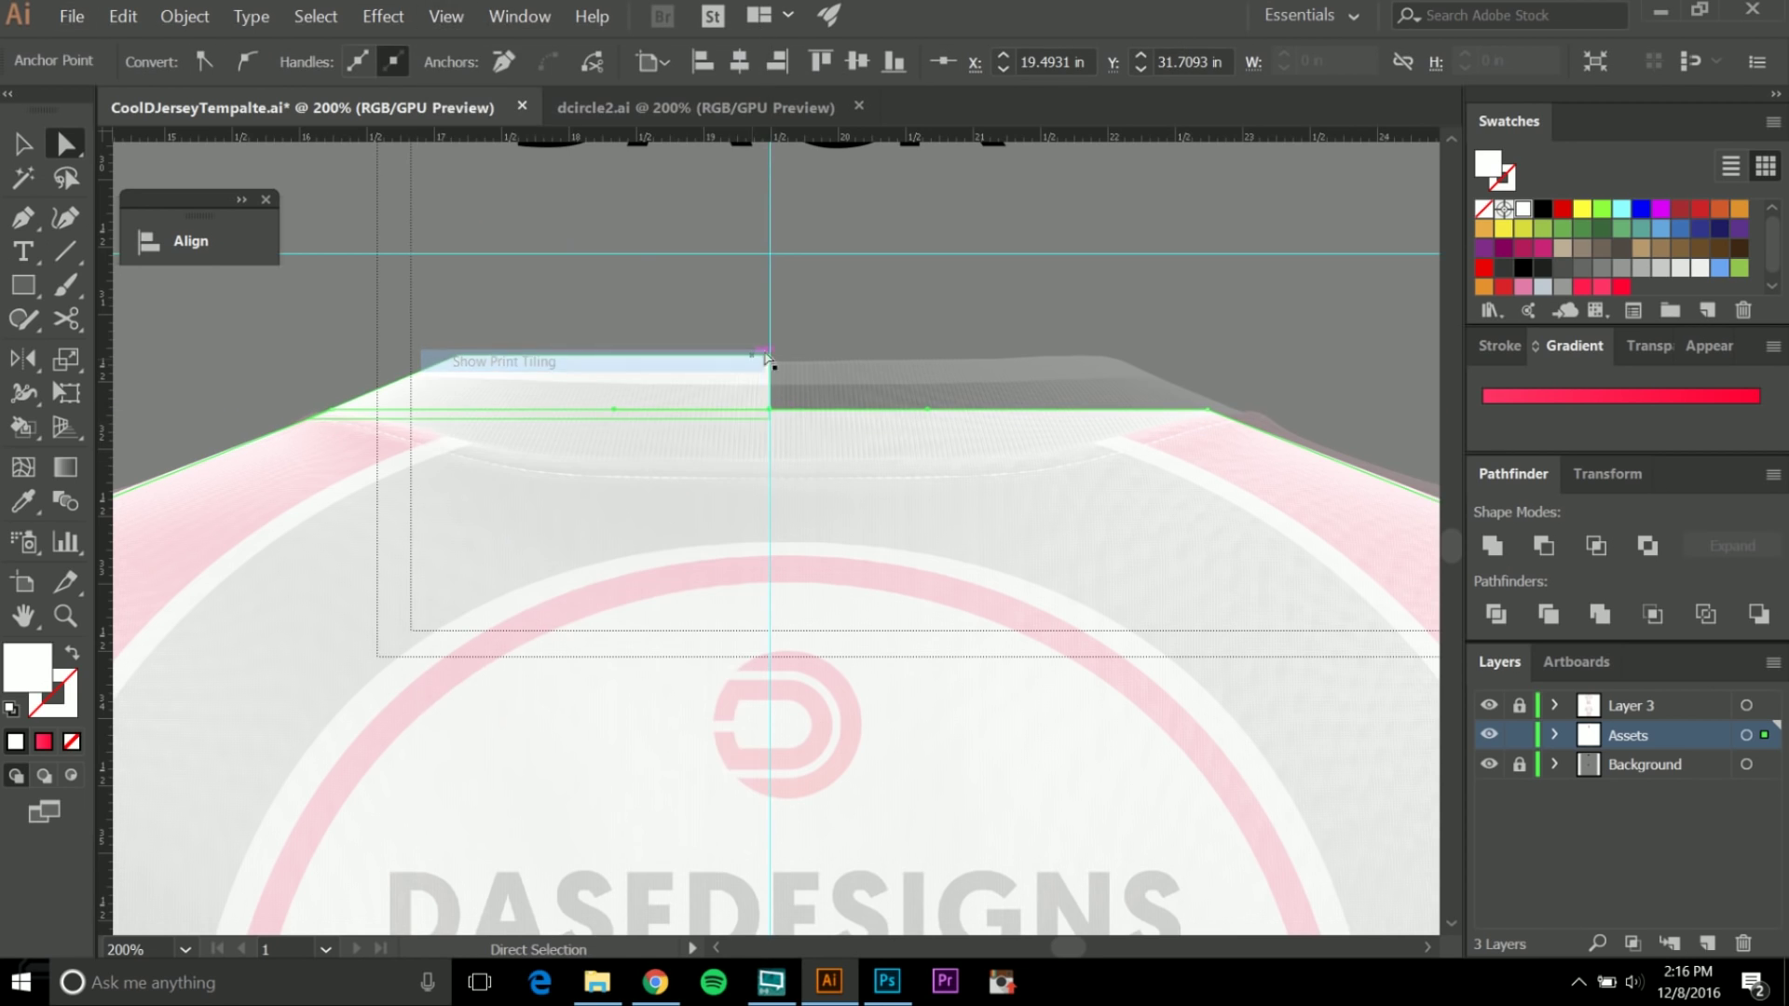
Reflect a copy of the left half of the back collar about the vertical axis at the centre guide.
key(v)
scroll(812, 324, up, 3)
click(611, 545)
key(o)
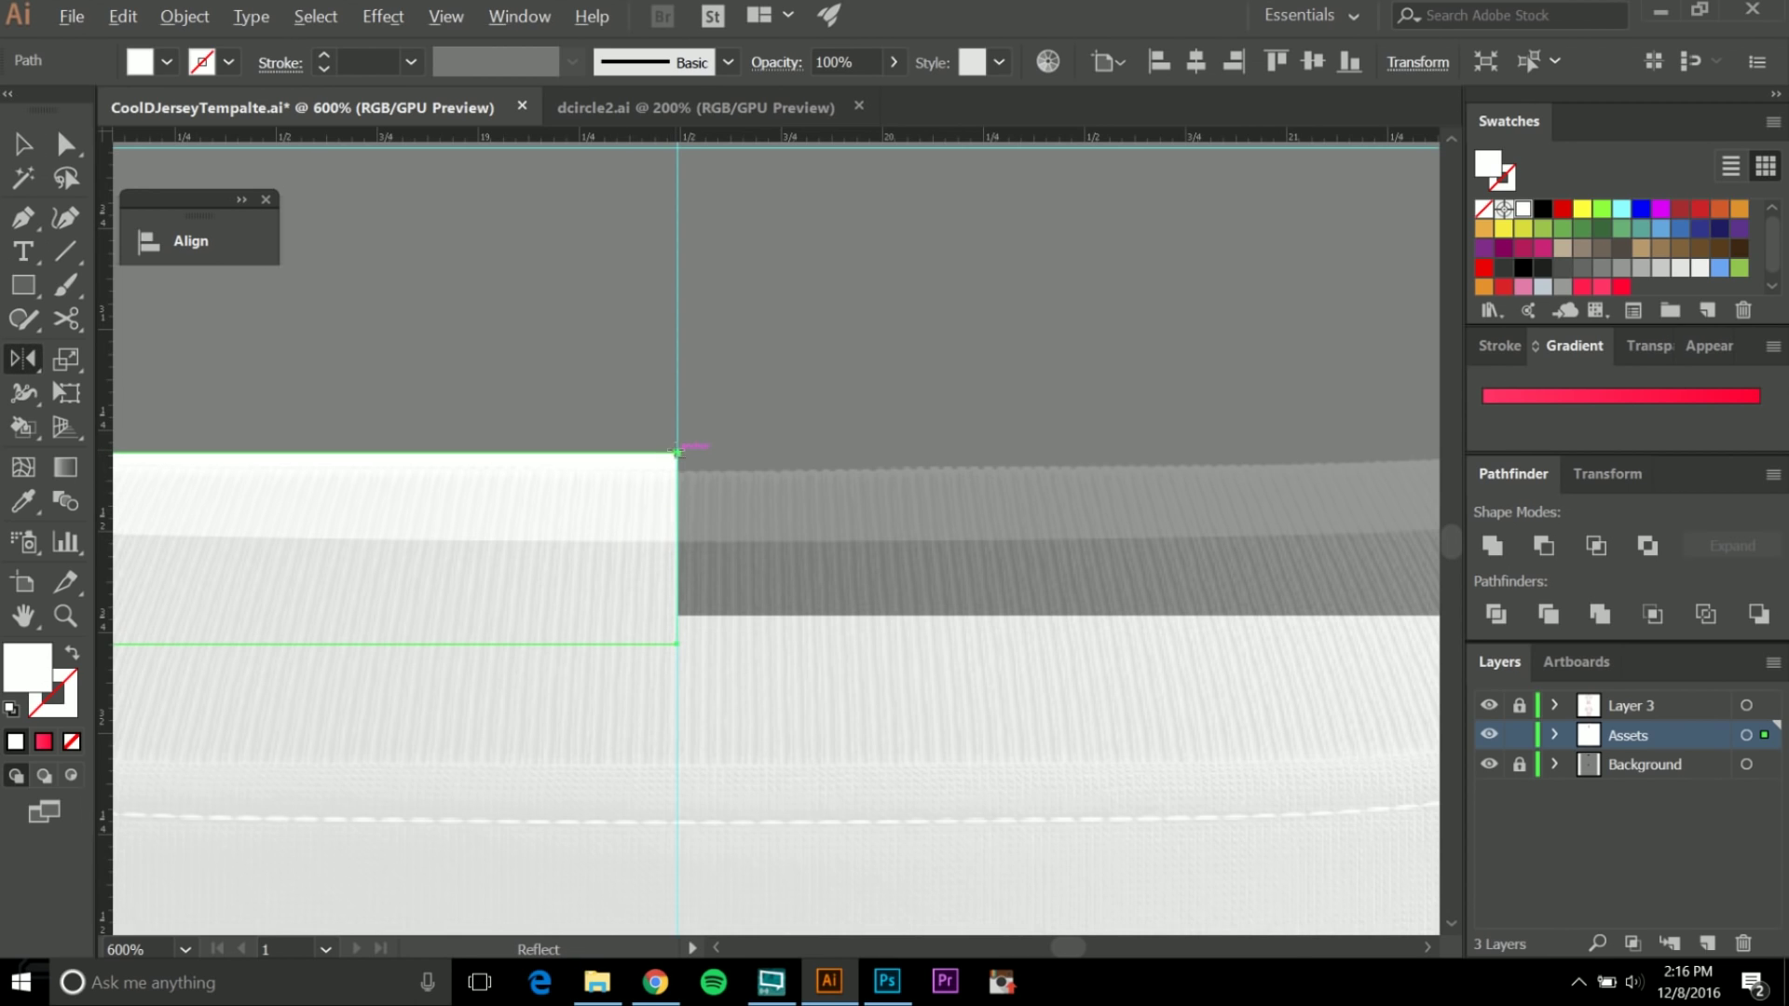
alt+click(764, 664)
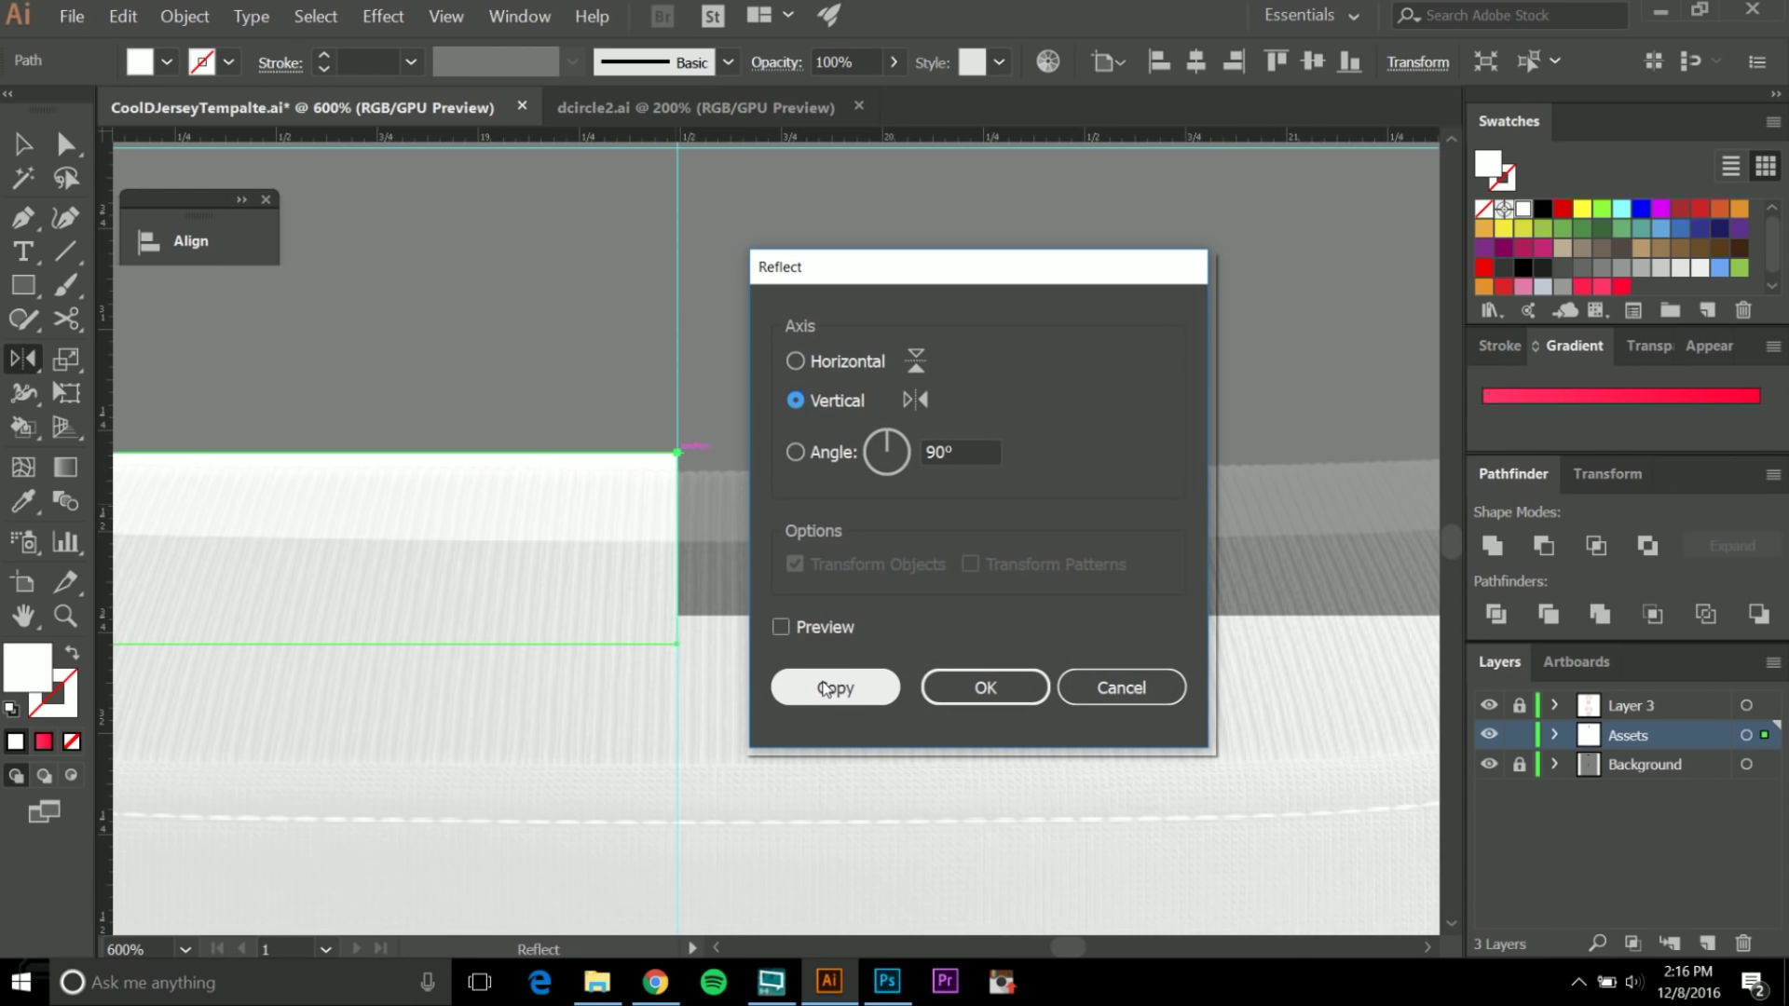
click(832, 687)
key(v)
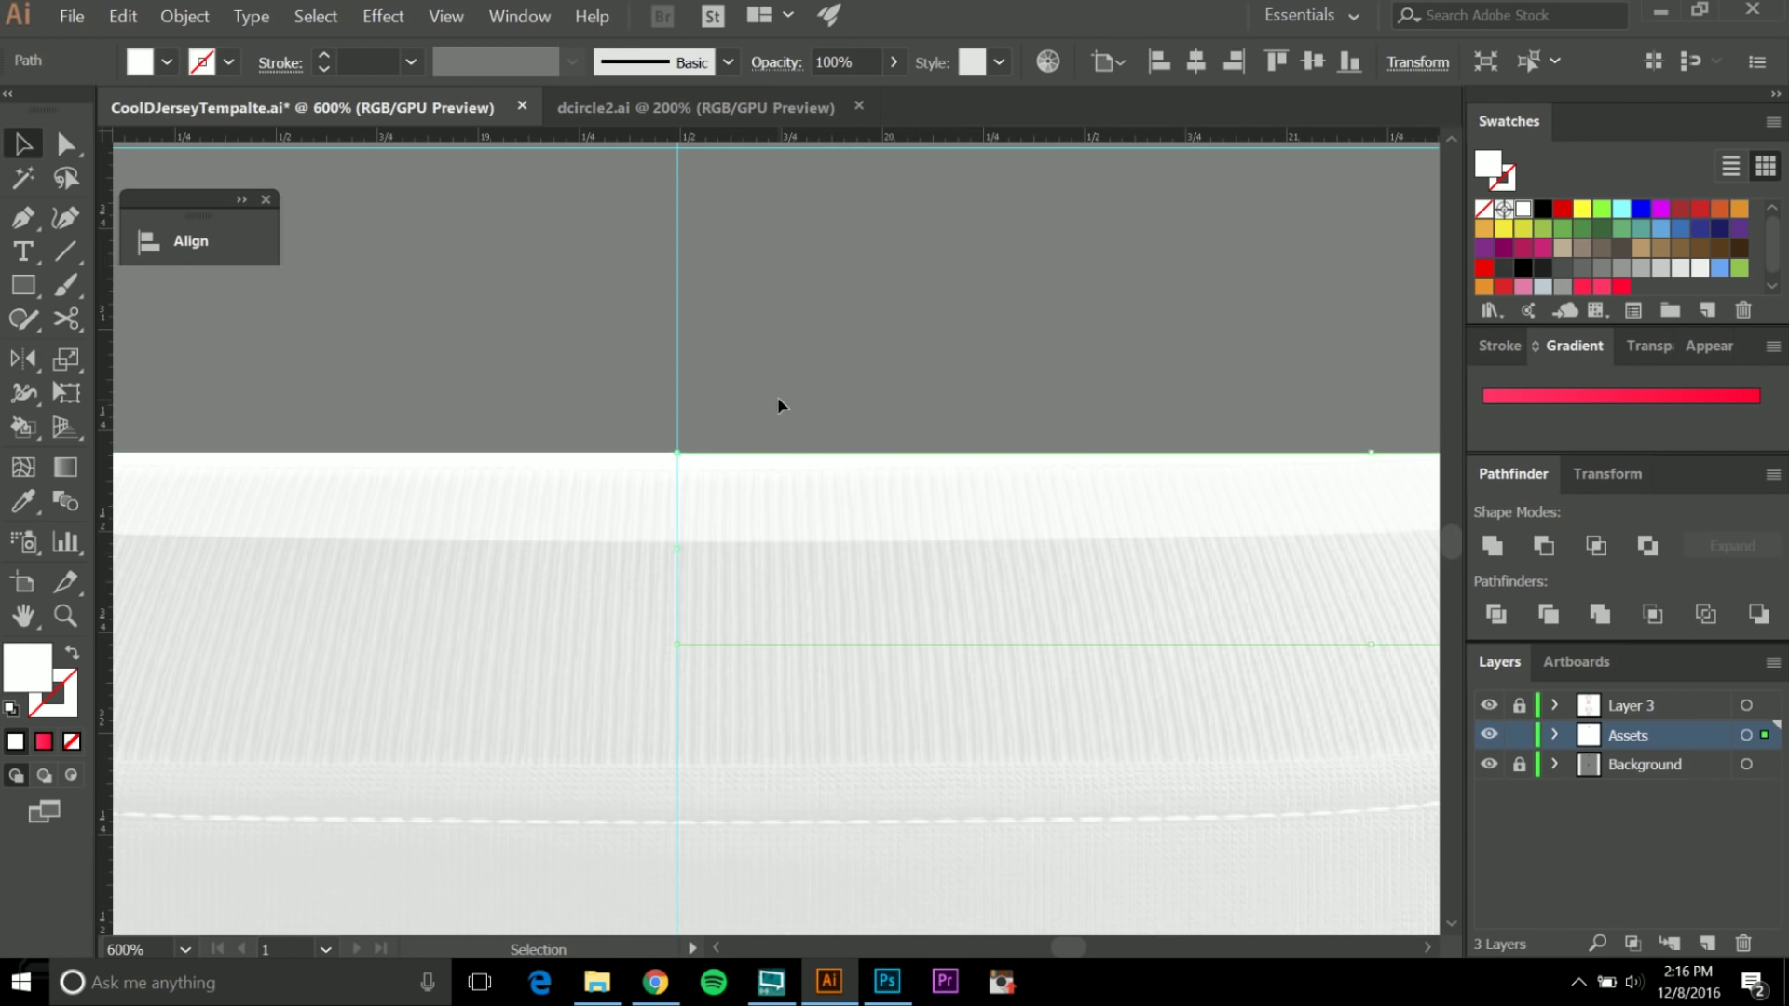
Unite the two back collar halves into a single shape and deselect it.
scroll(706, 487, down, 4)
click(1494, 547)
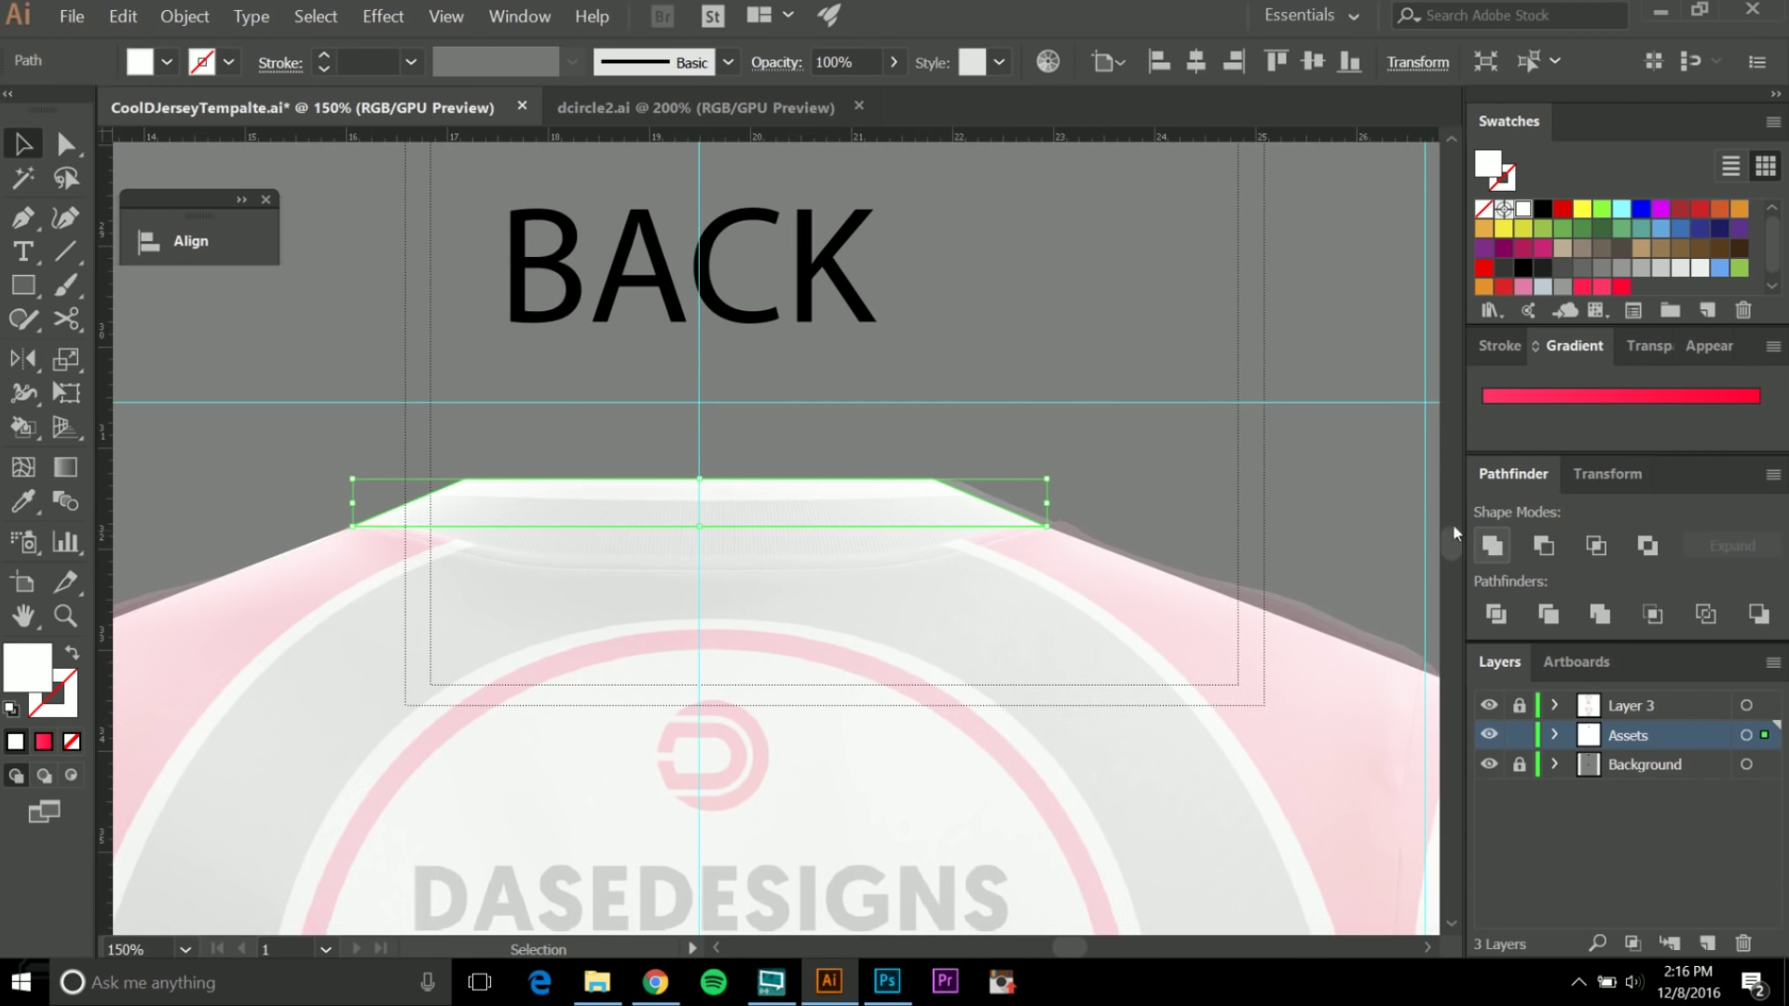
click(851, 463)
scroll(814, 495, down, 3)
click(814, 495)
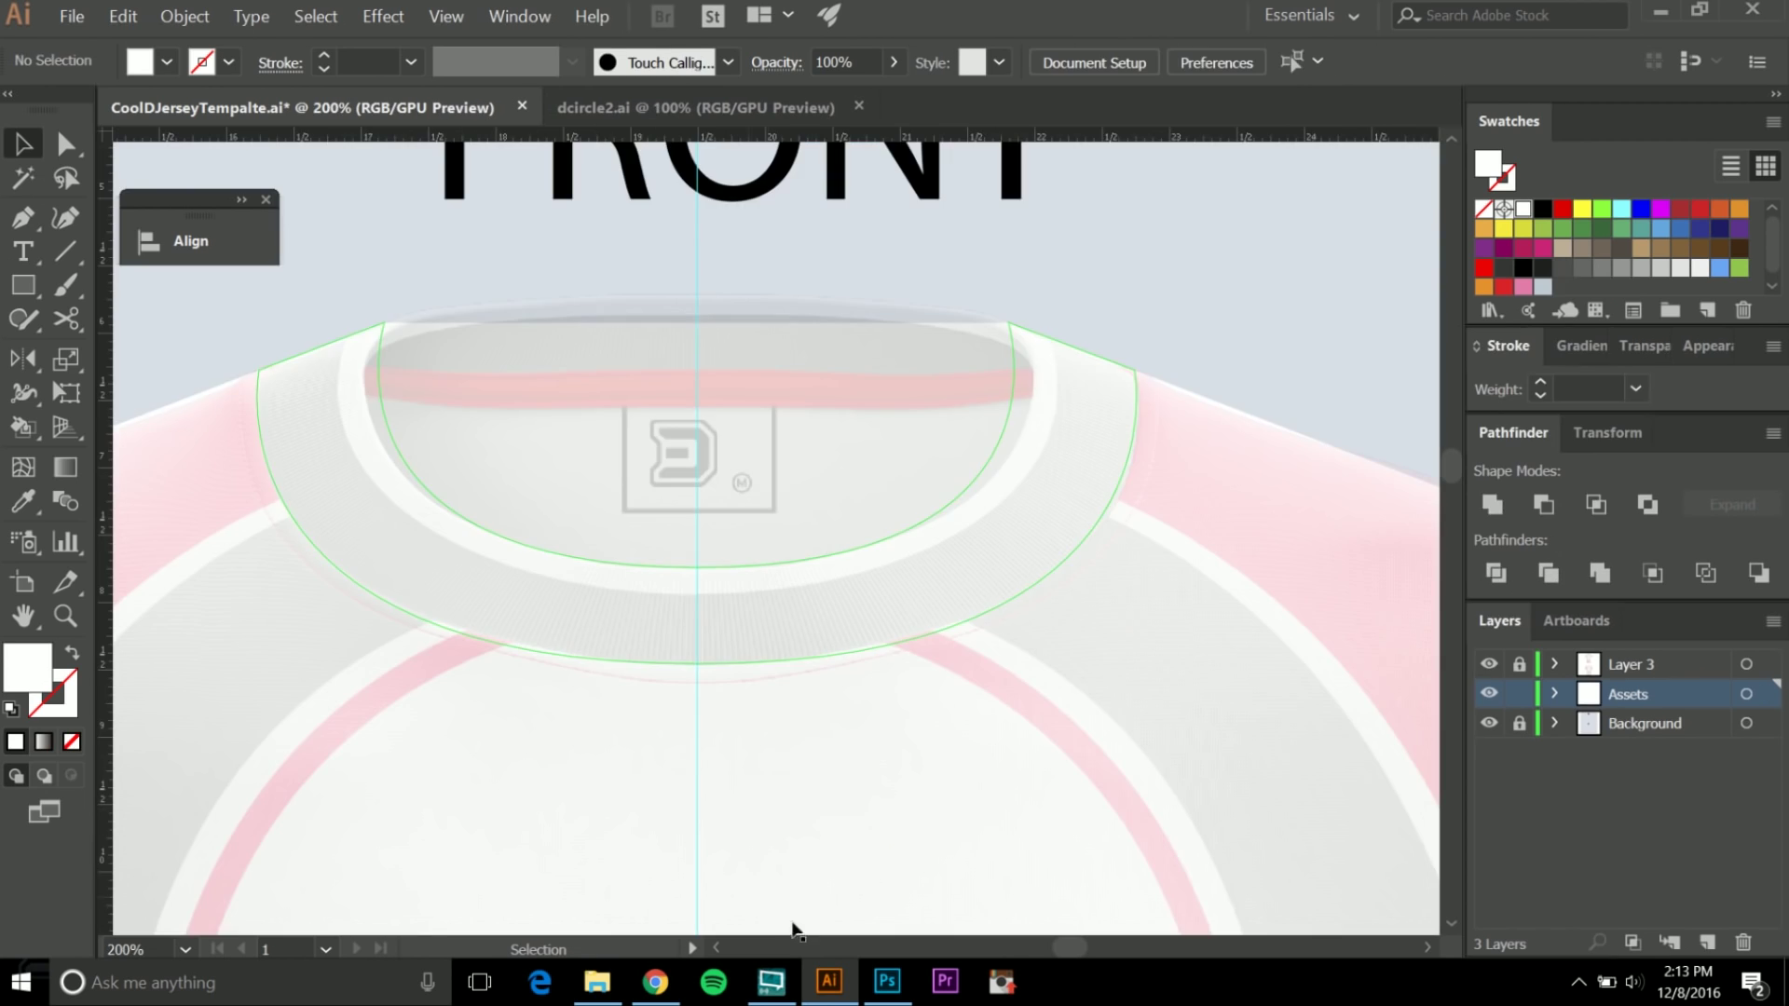
Switch to Photoshop and hide the front jersey's T-SHIRT HIGHLIGHTS and T-SHIRT SHADOWS layers.
click(887, 981)
scroll(877, 726, down, 5)
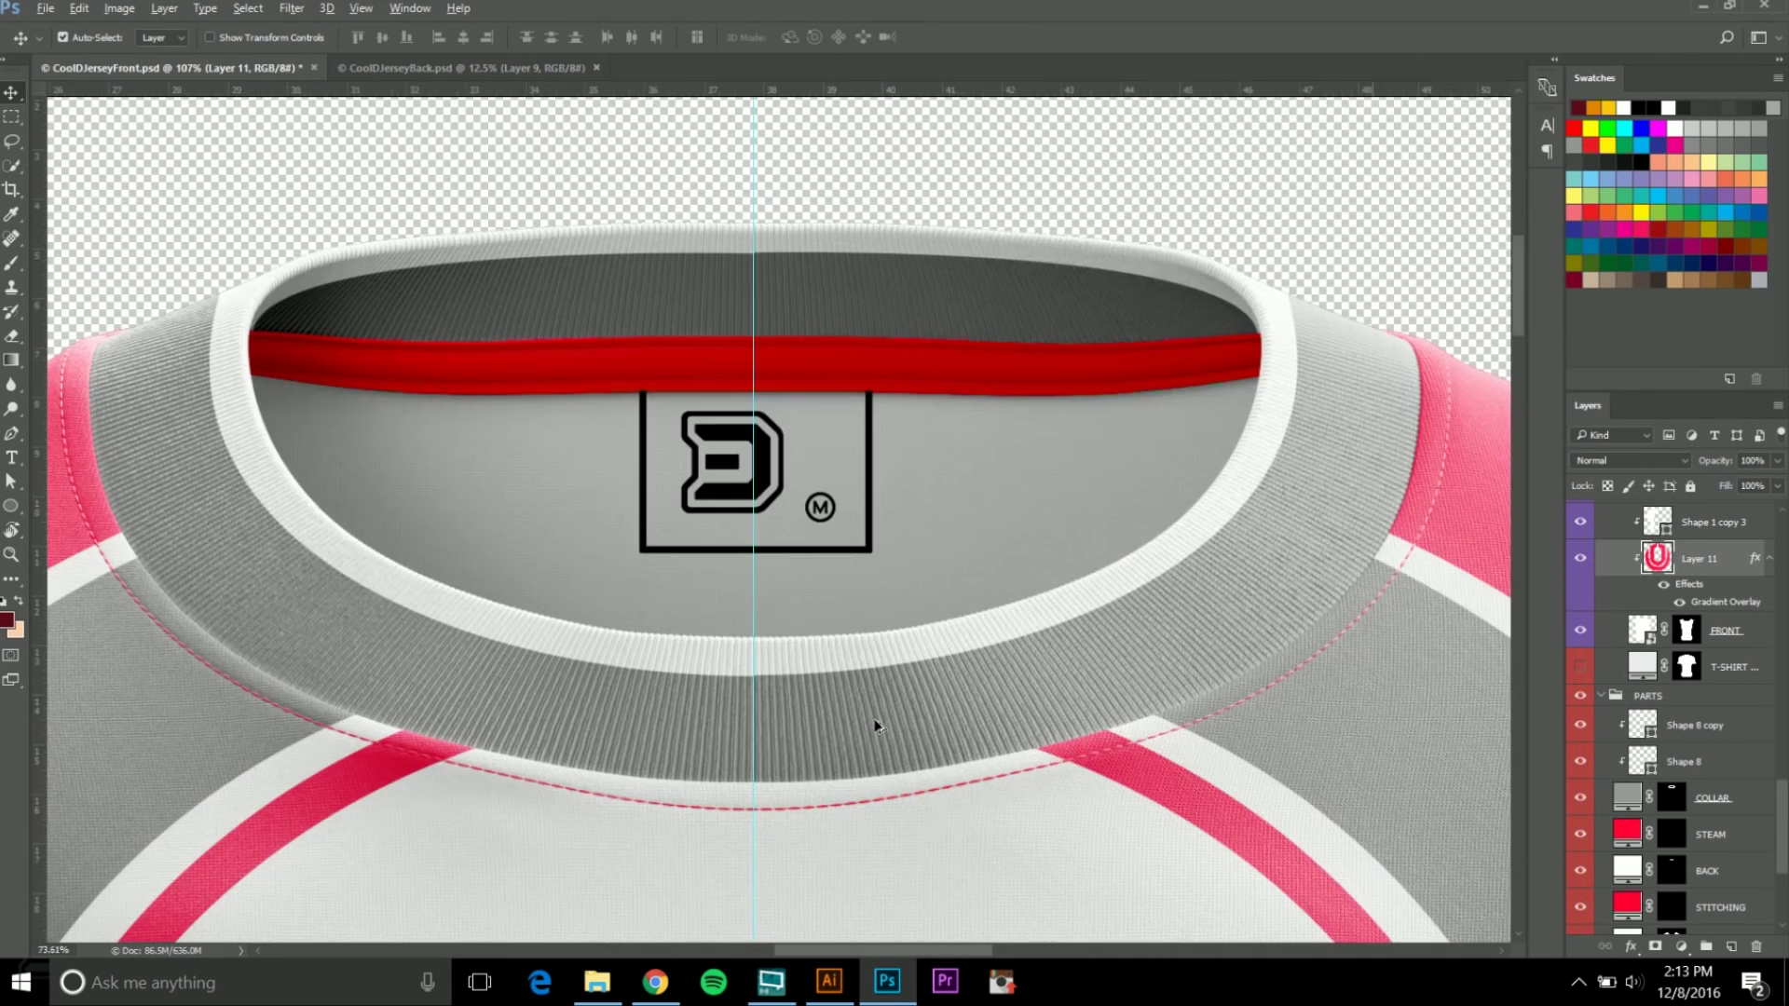
scroll(877, 726, down, 3)
scroll(1696, 699, up, 1)
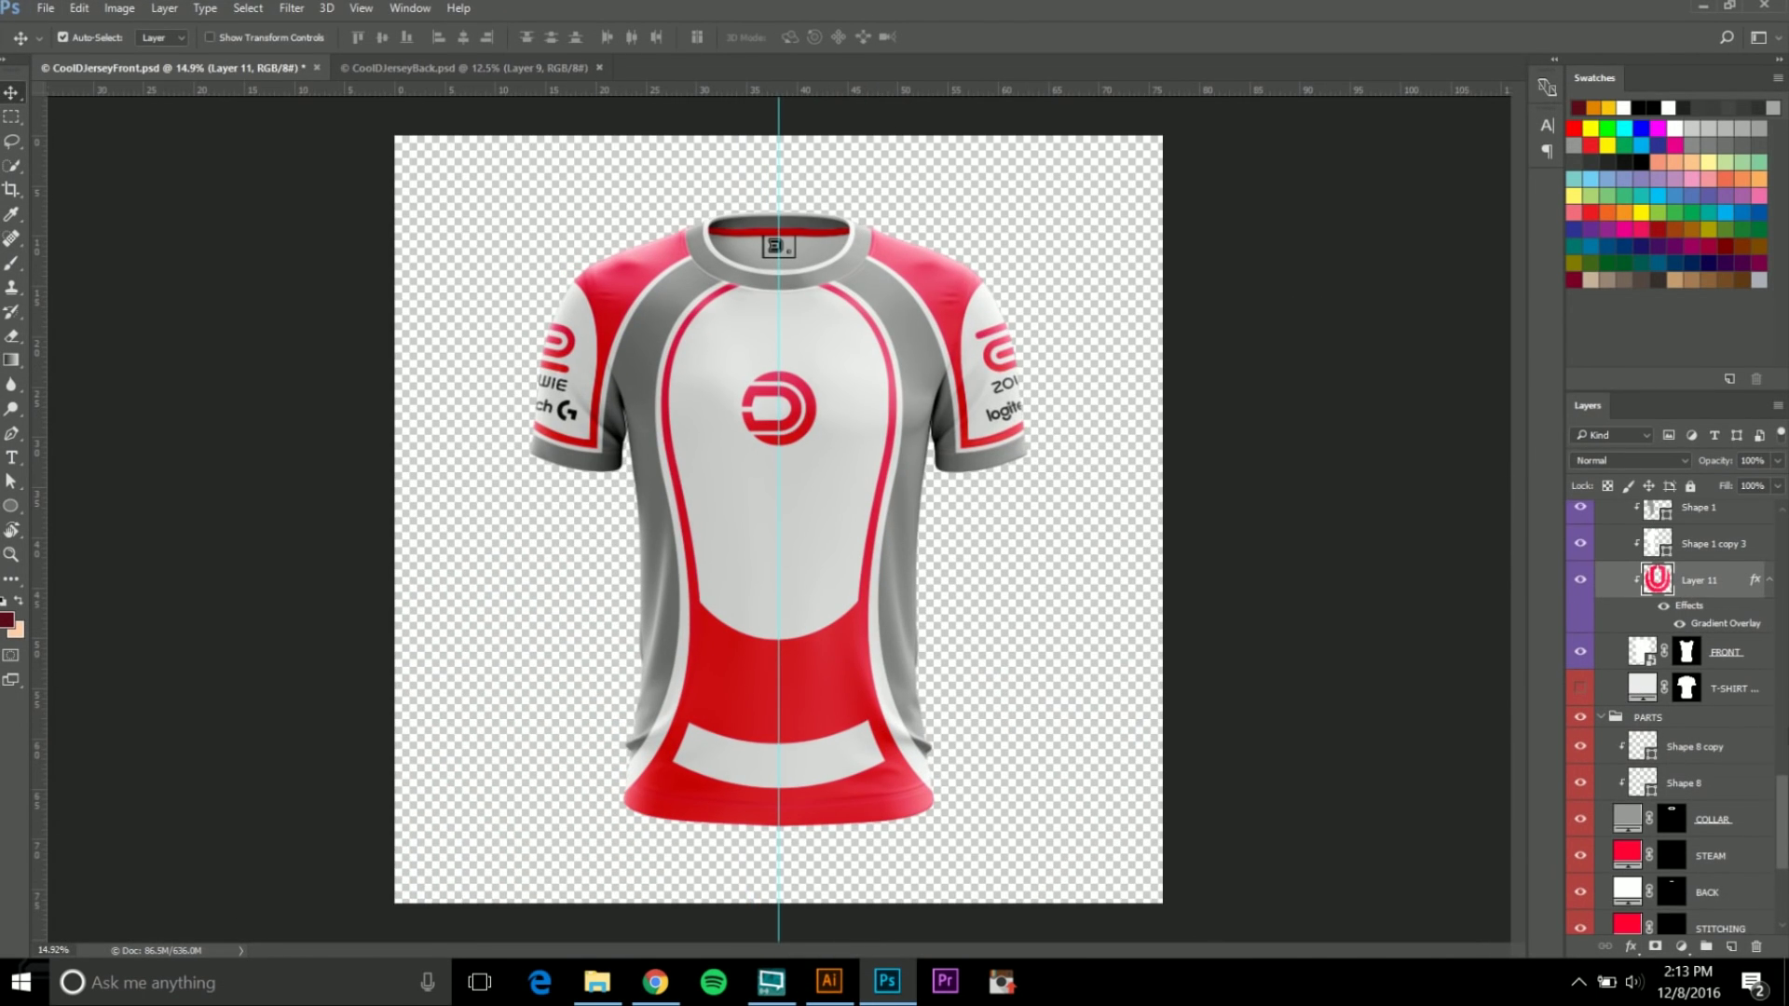
drag(1777, 811, 1774, 541)
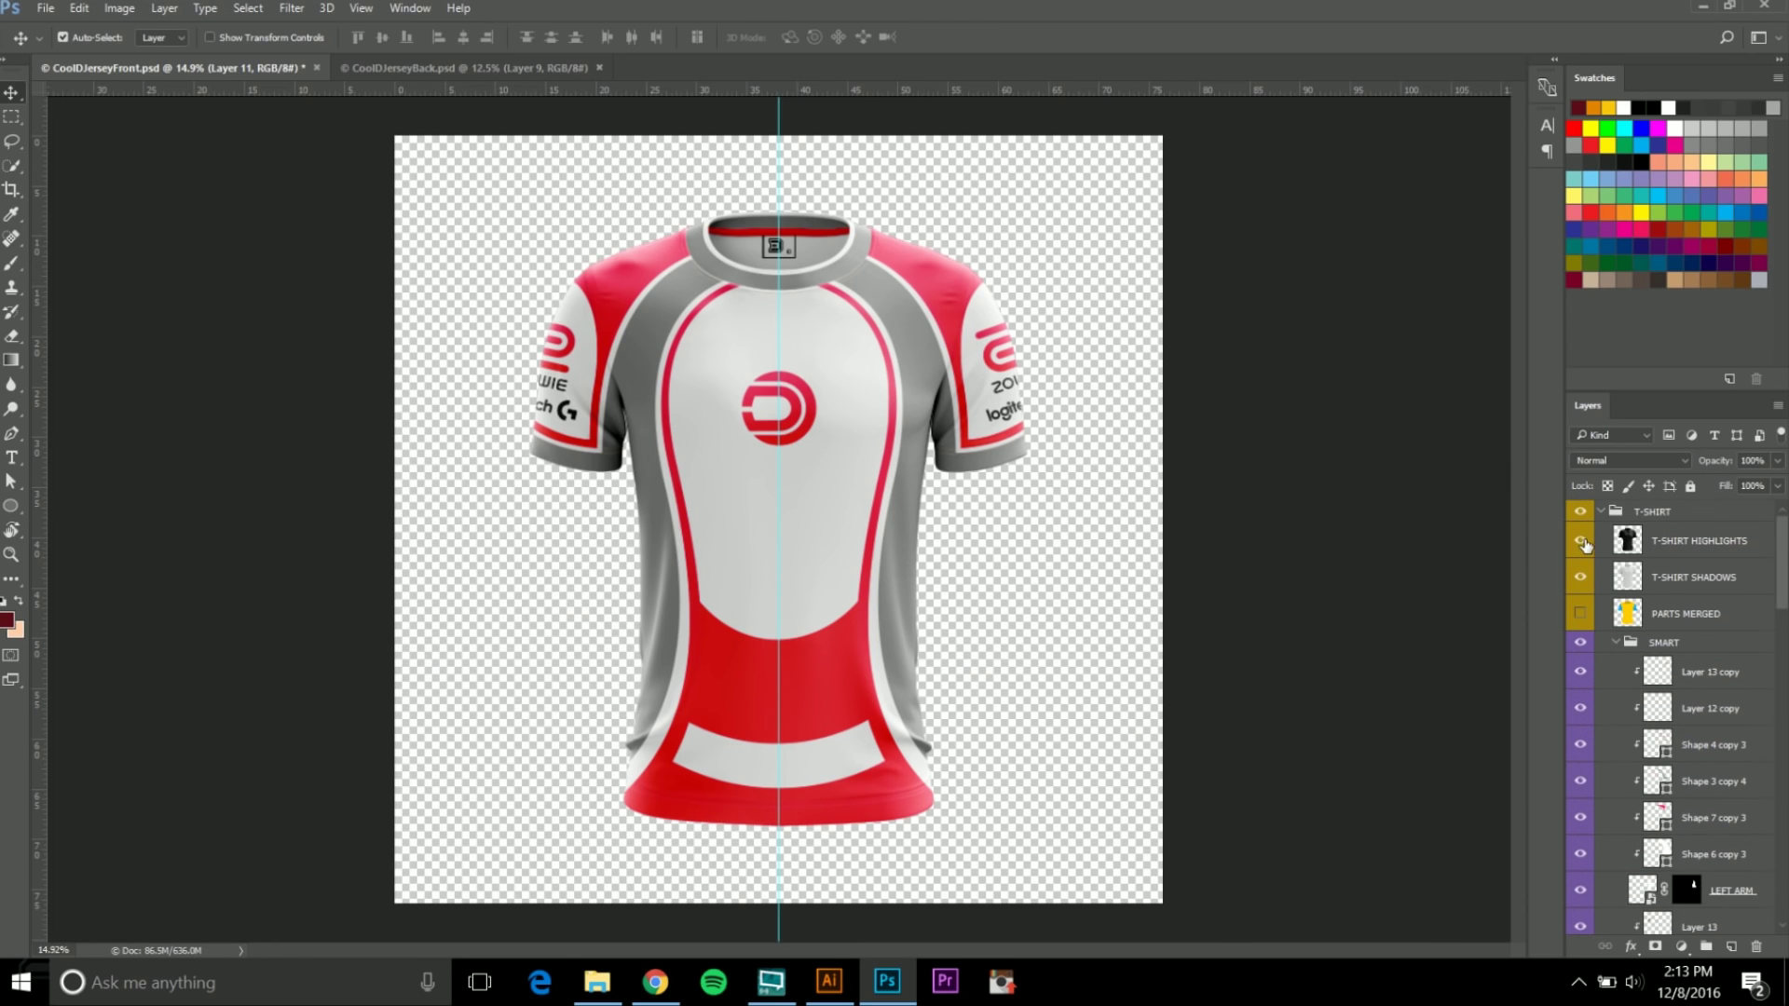
click(1579, 574)
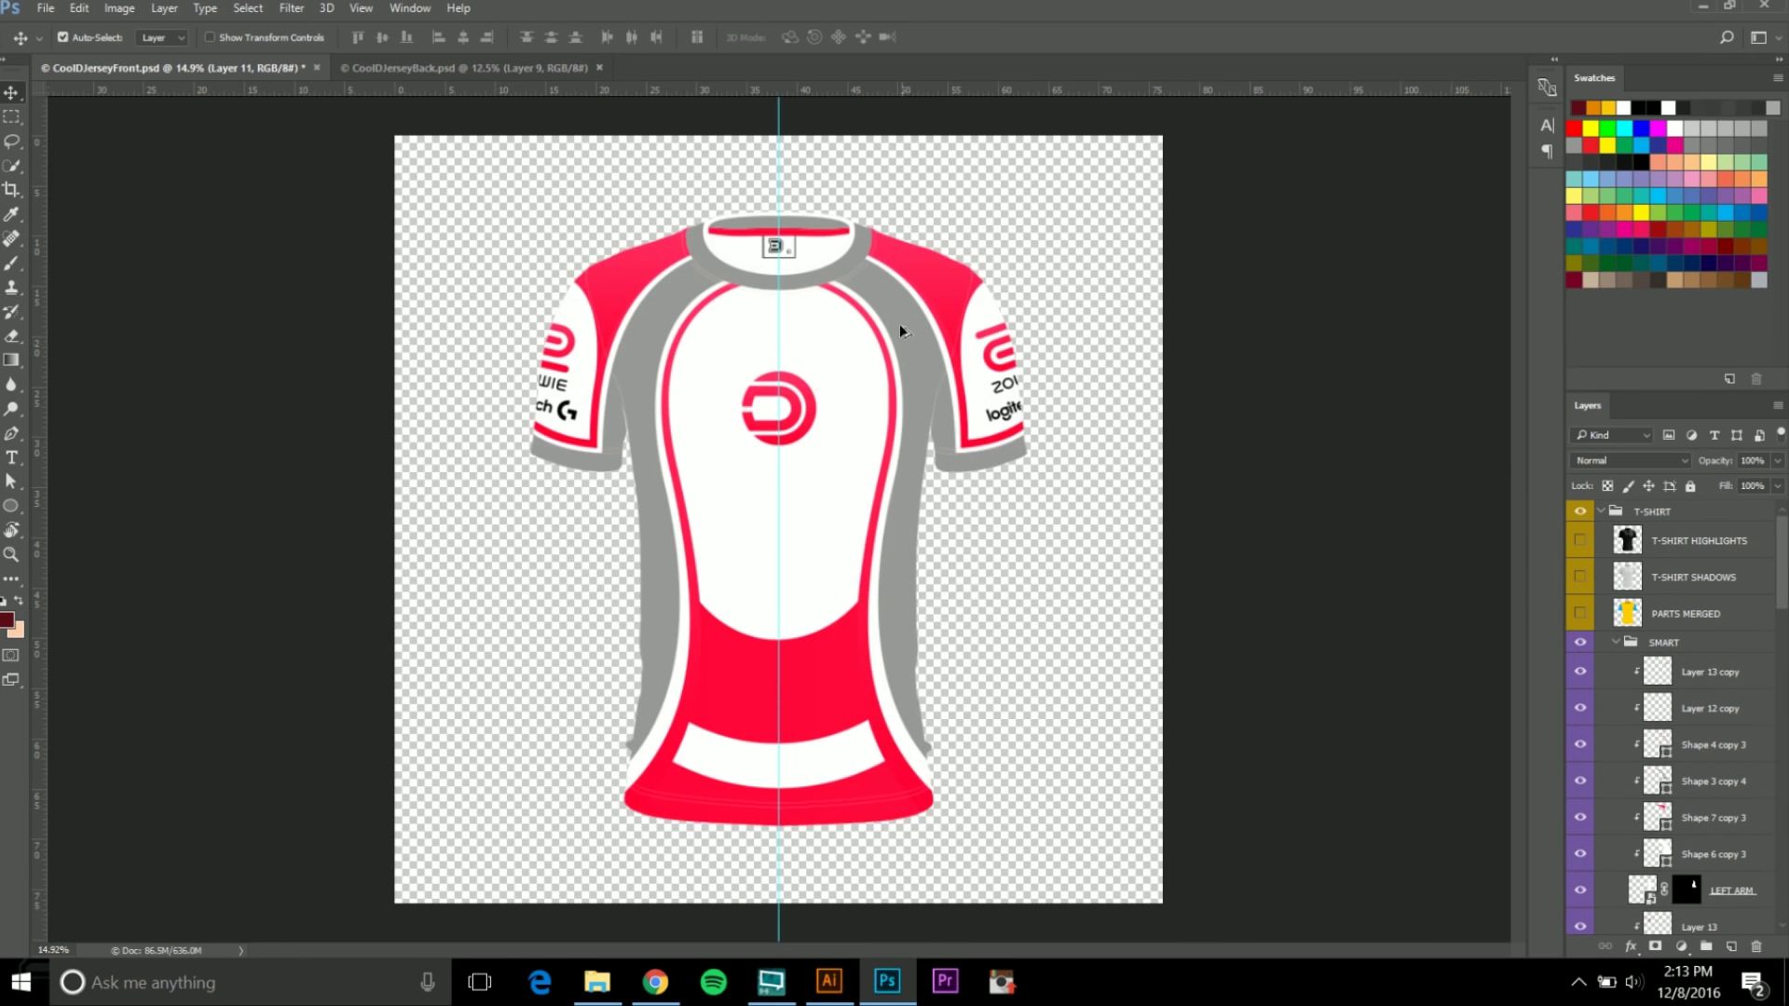
Capture a screenshot of the flat-coloured front jersey, switch to Illustrator and paste it beside the artboard.
scroll(900, 328, up, 3)
drag(960, 386, 967, 487)
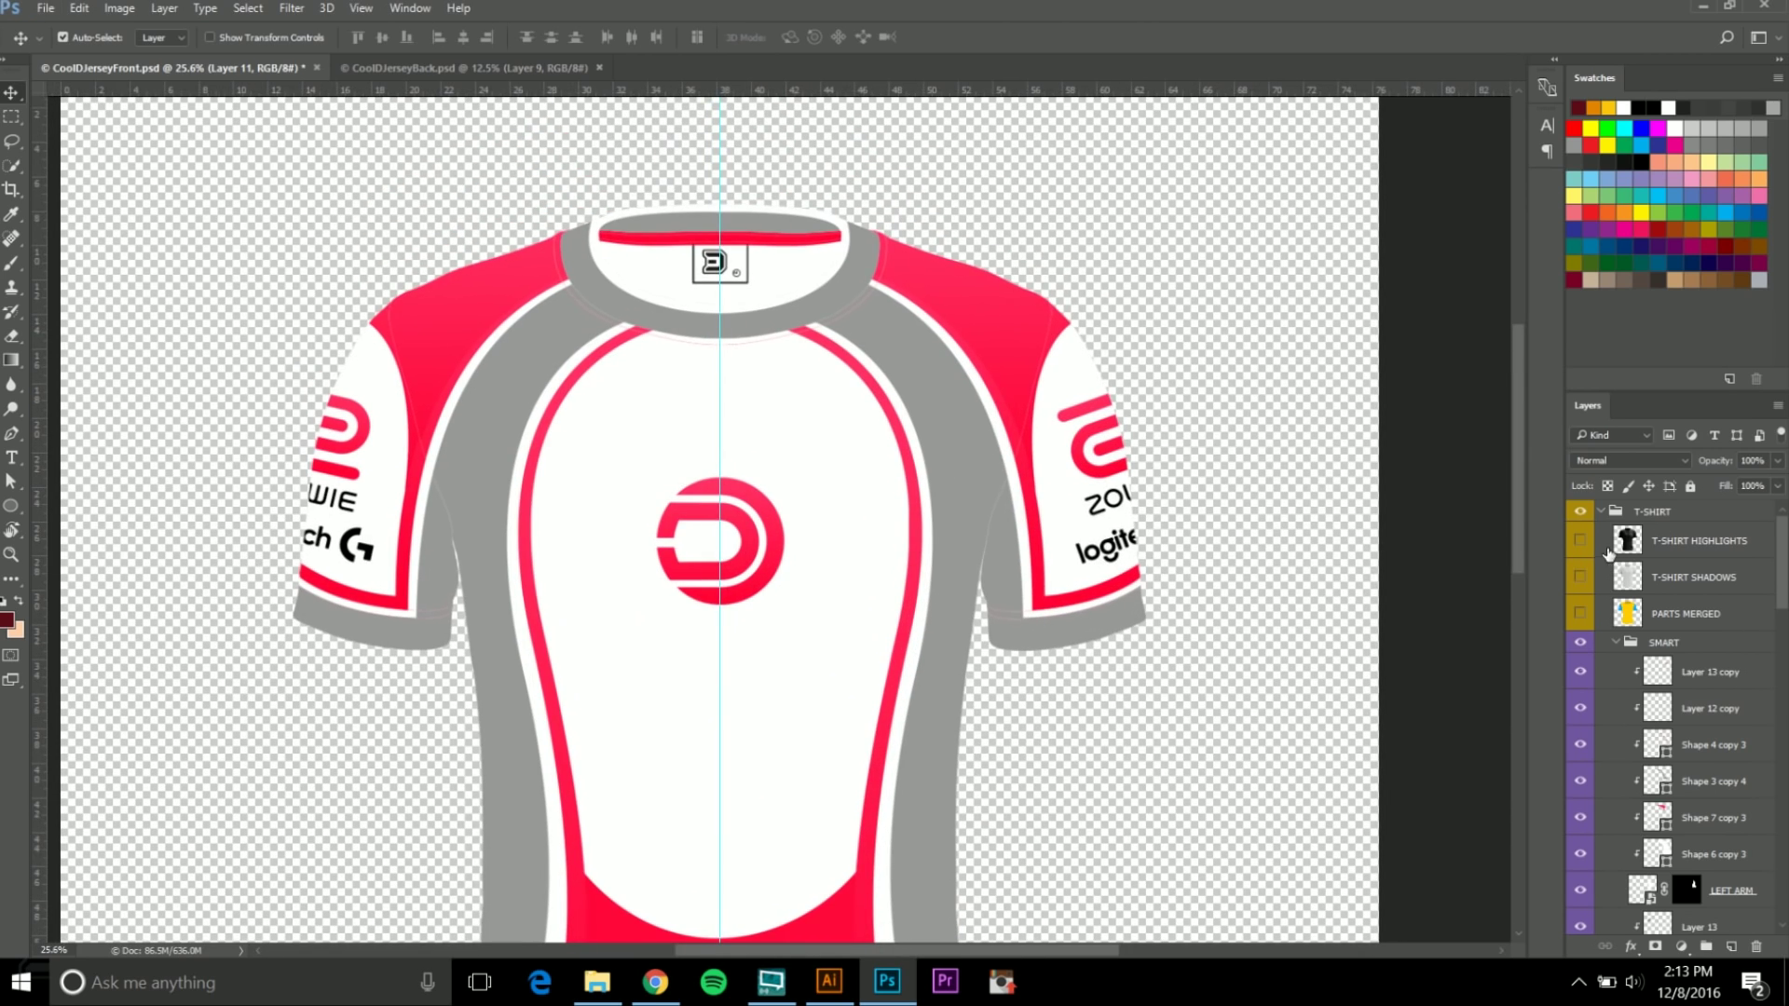
drag(1585, 566, 1582, 585)
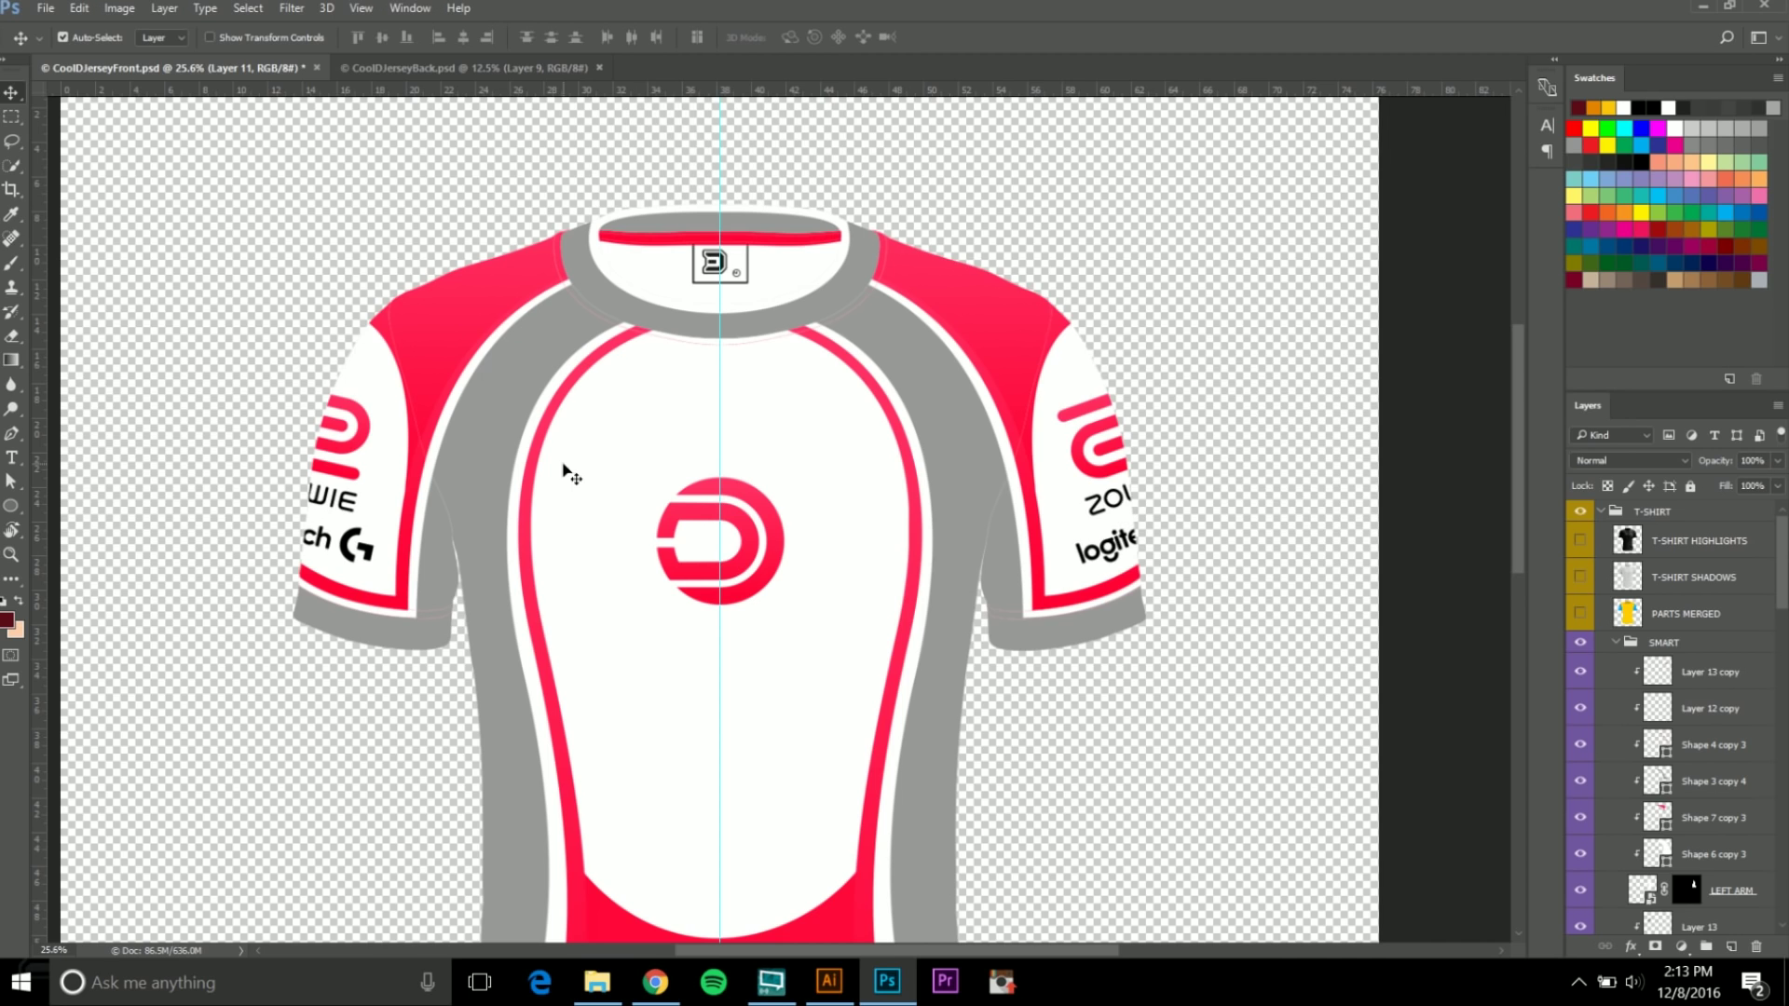
click(827, 981)
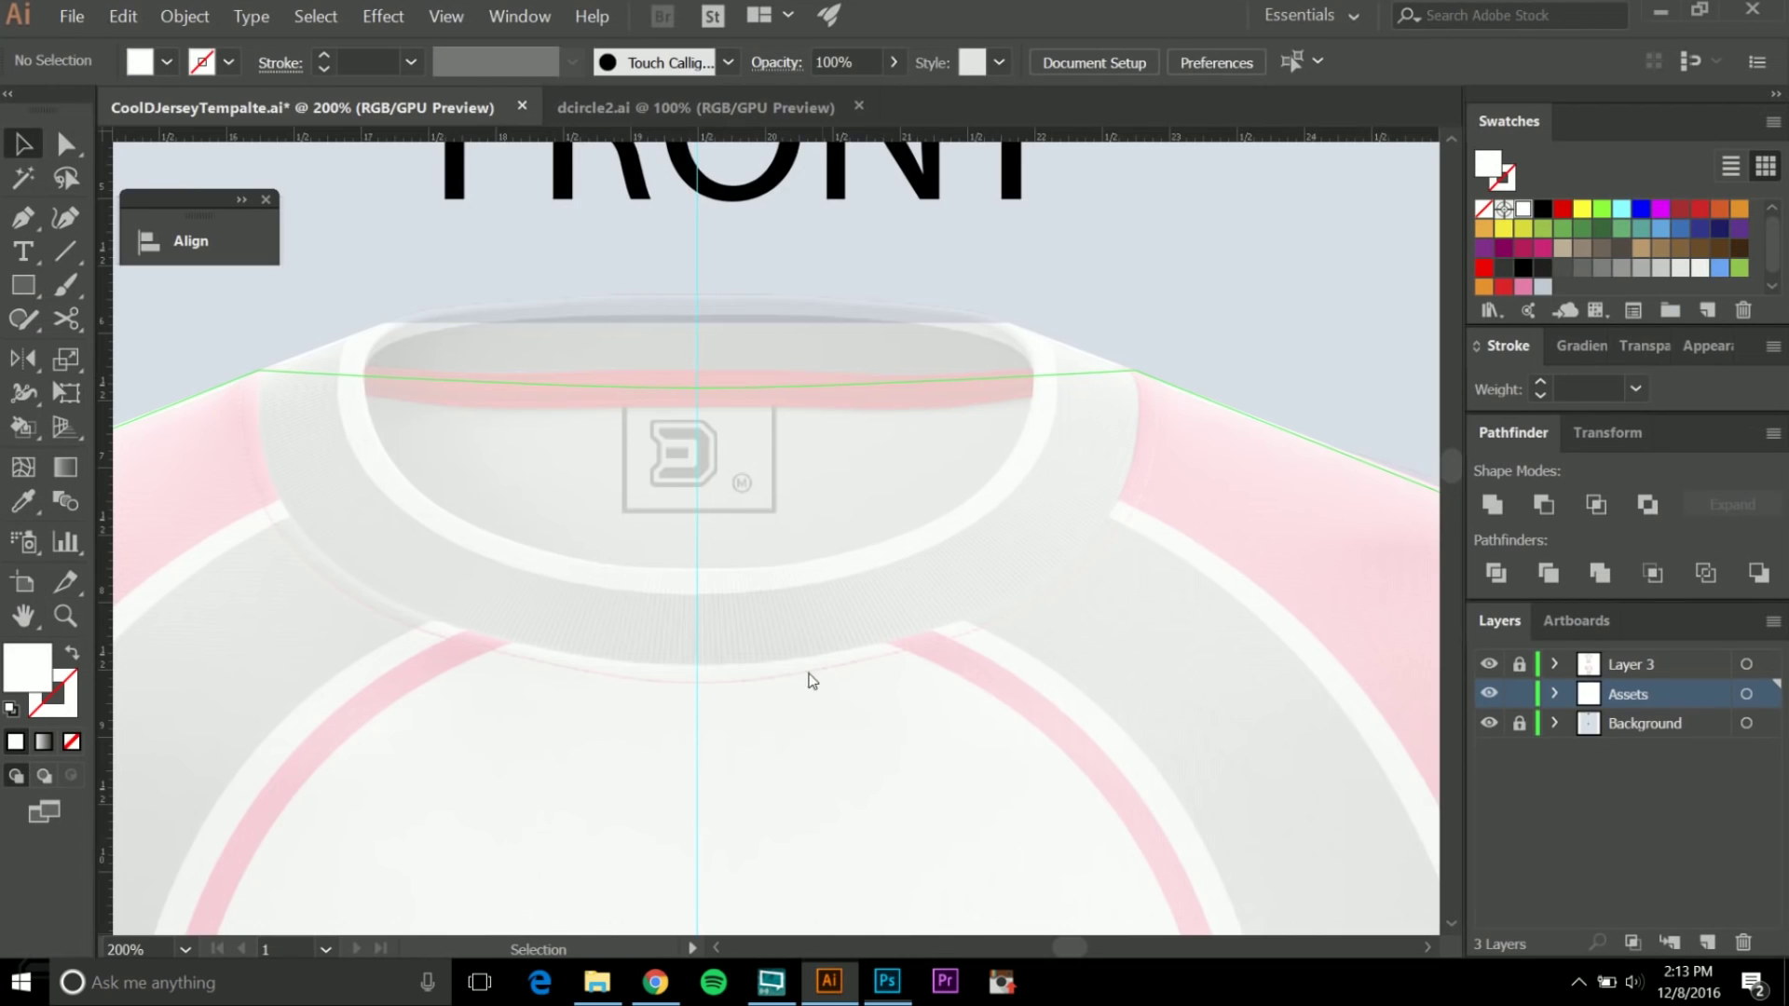
scroll(810, 675, down, 6)
scroll(844, 511, up, 4)
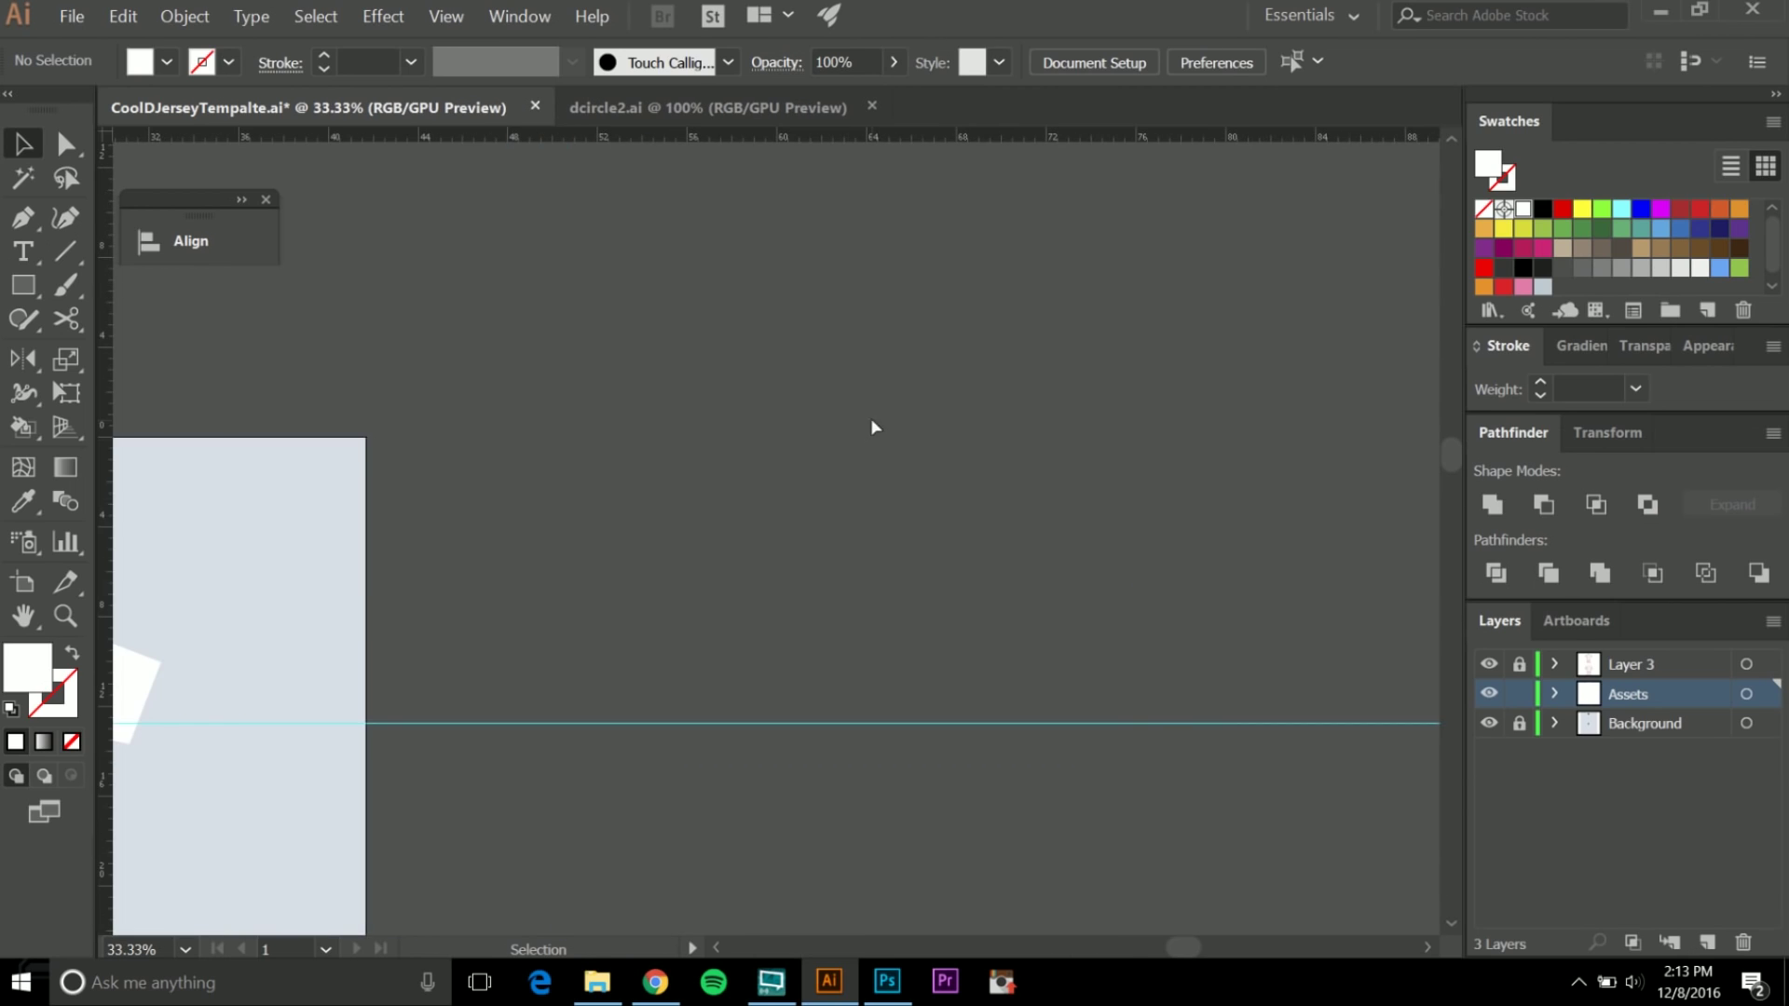
key(ctrl+v)
scroll(727, 554, up, 1)
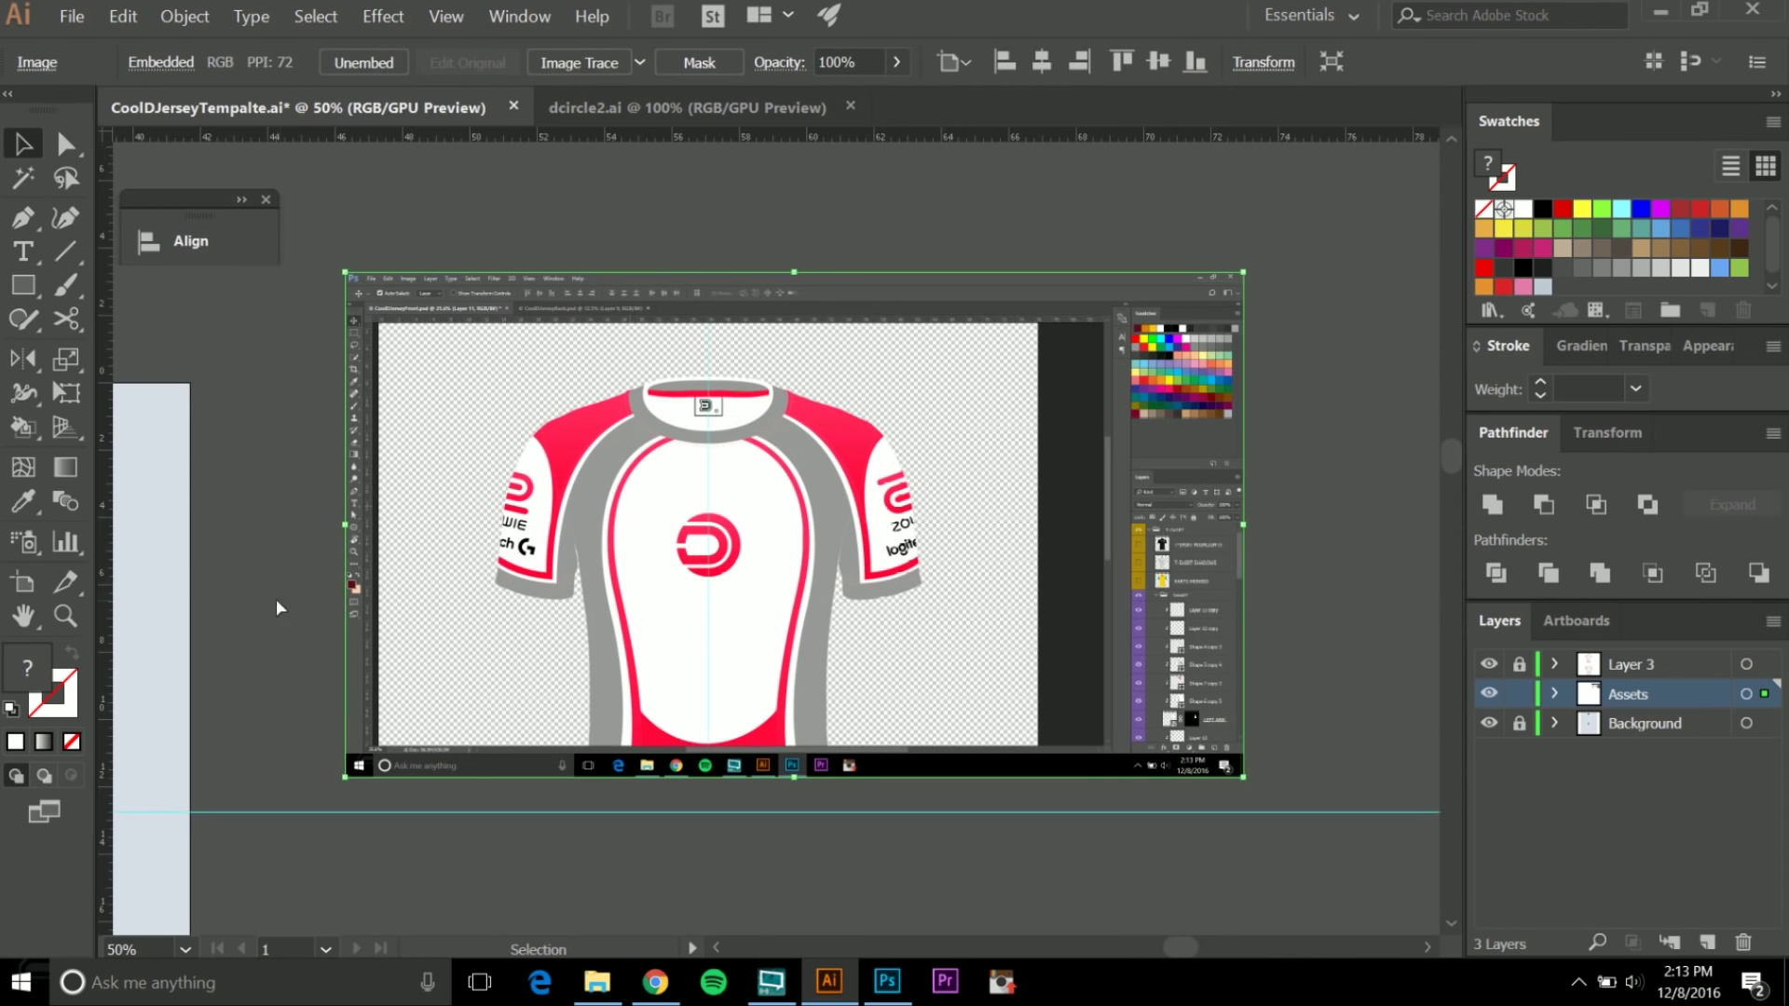
Sample the jersey's grey and red from the pasted screenshot with the Eyedropper and save each as a swatch.
scroll(550, 557, up, 3)
key(i)
click(437, 419)
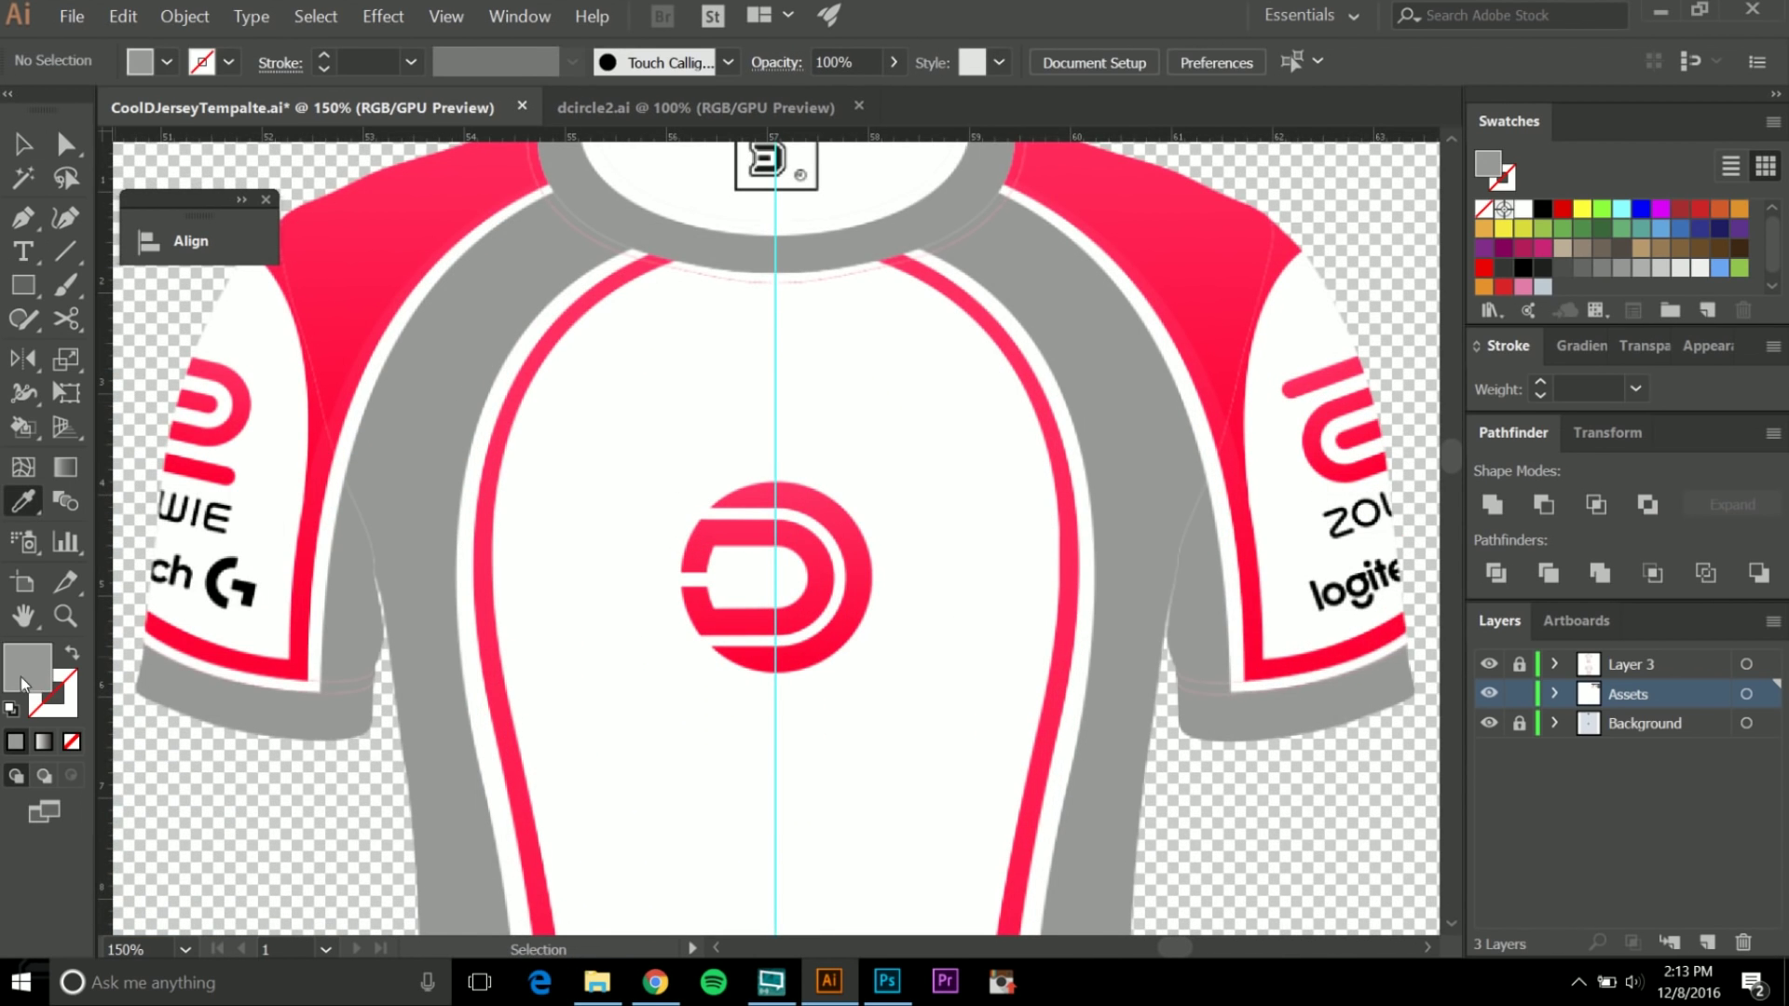
drag(1254, 438, 1568, 272)
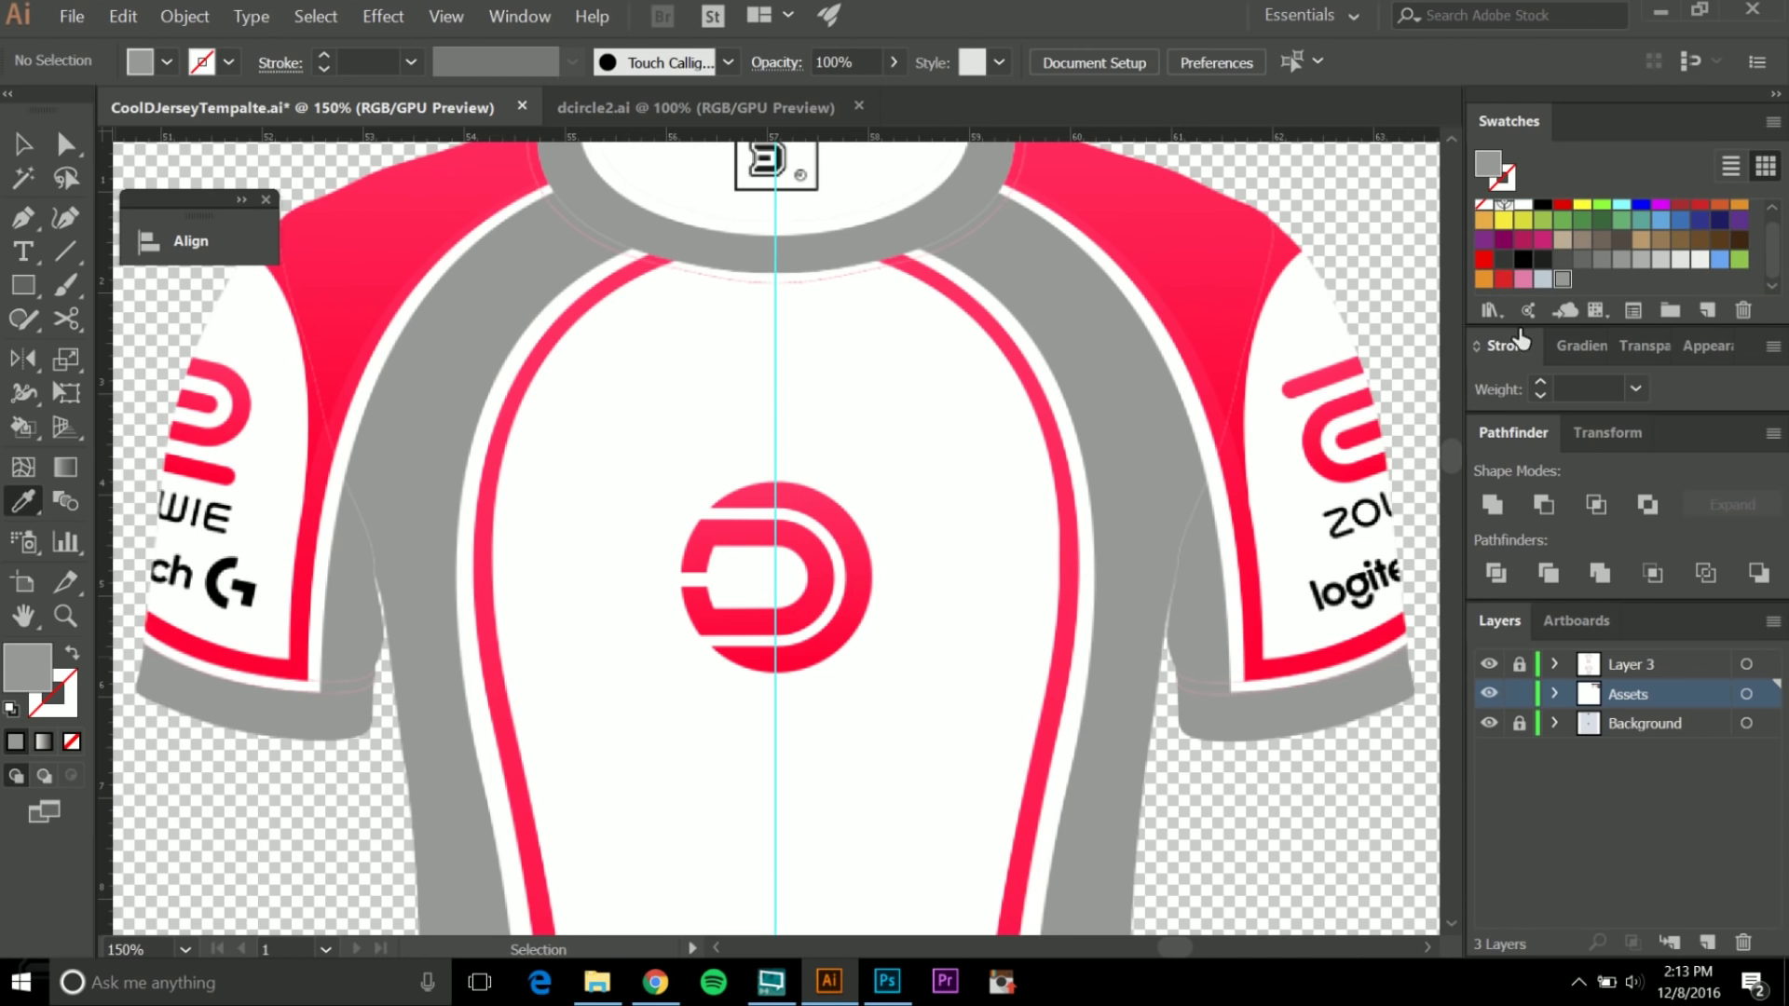
click(350, 270)
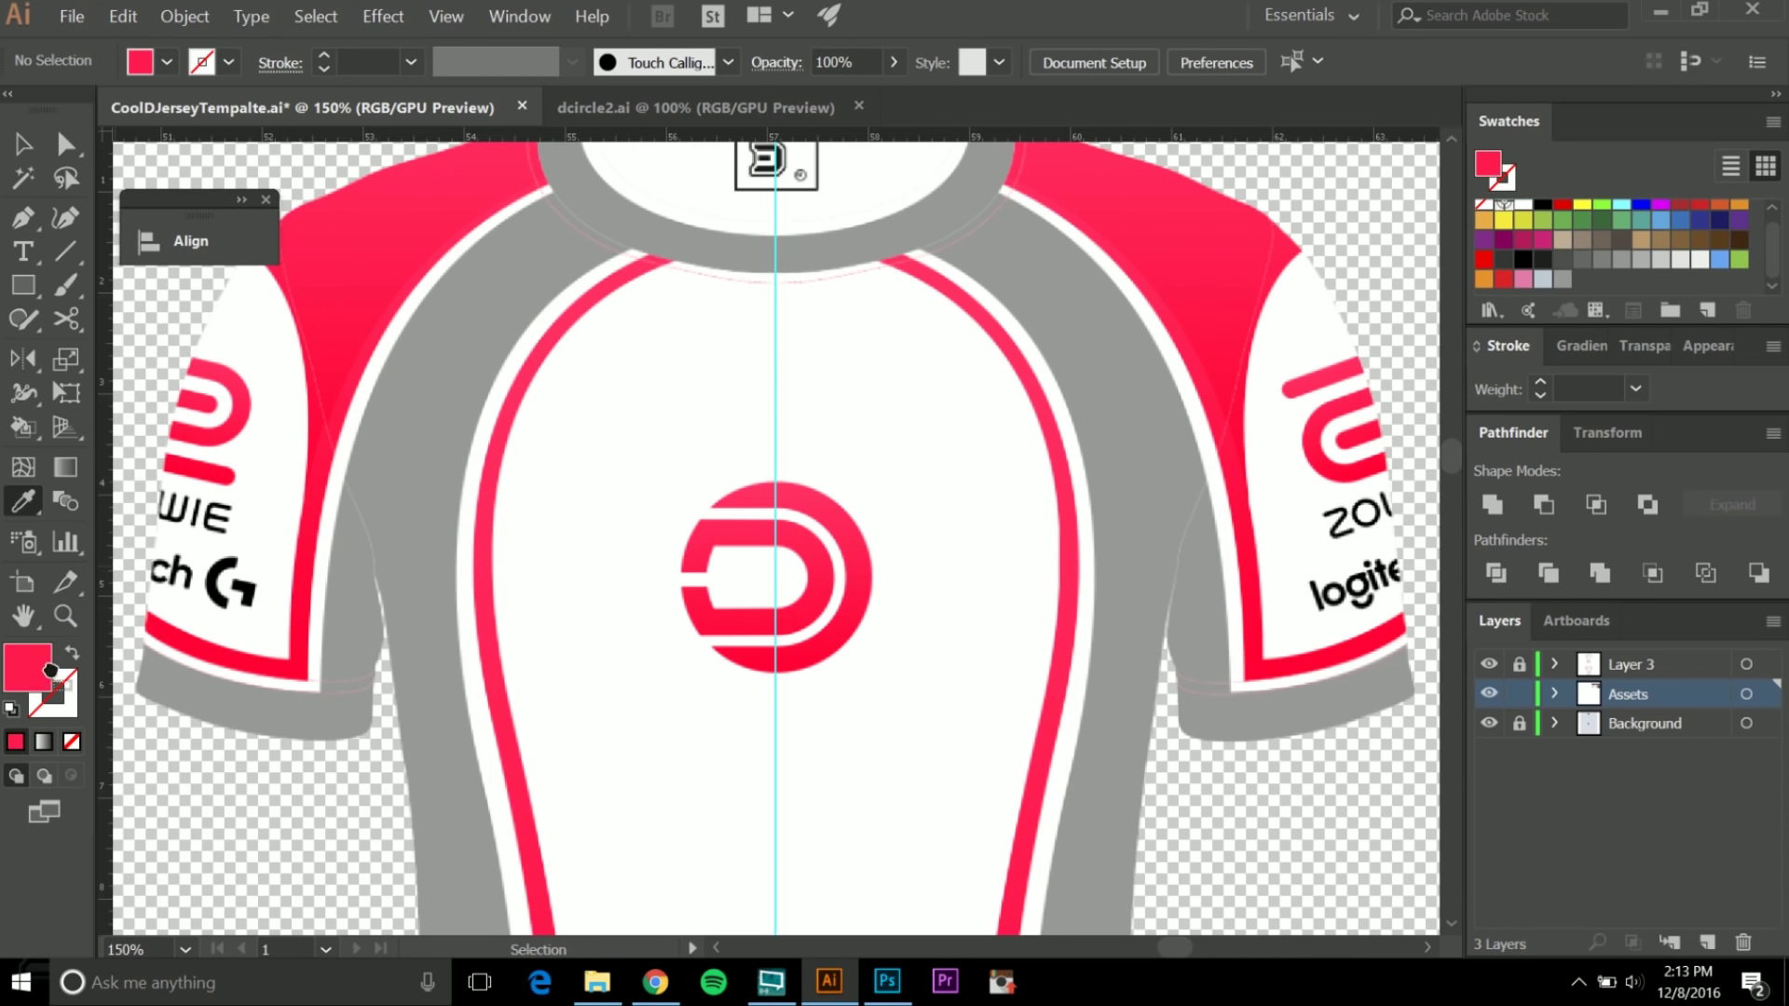
drag(1519, 293, 1573, 277)
Delete the pasted jersey screenshot from the template.
scroll(959, 415, down, 1)
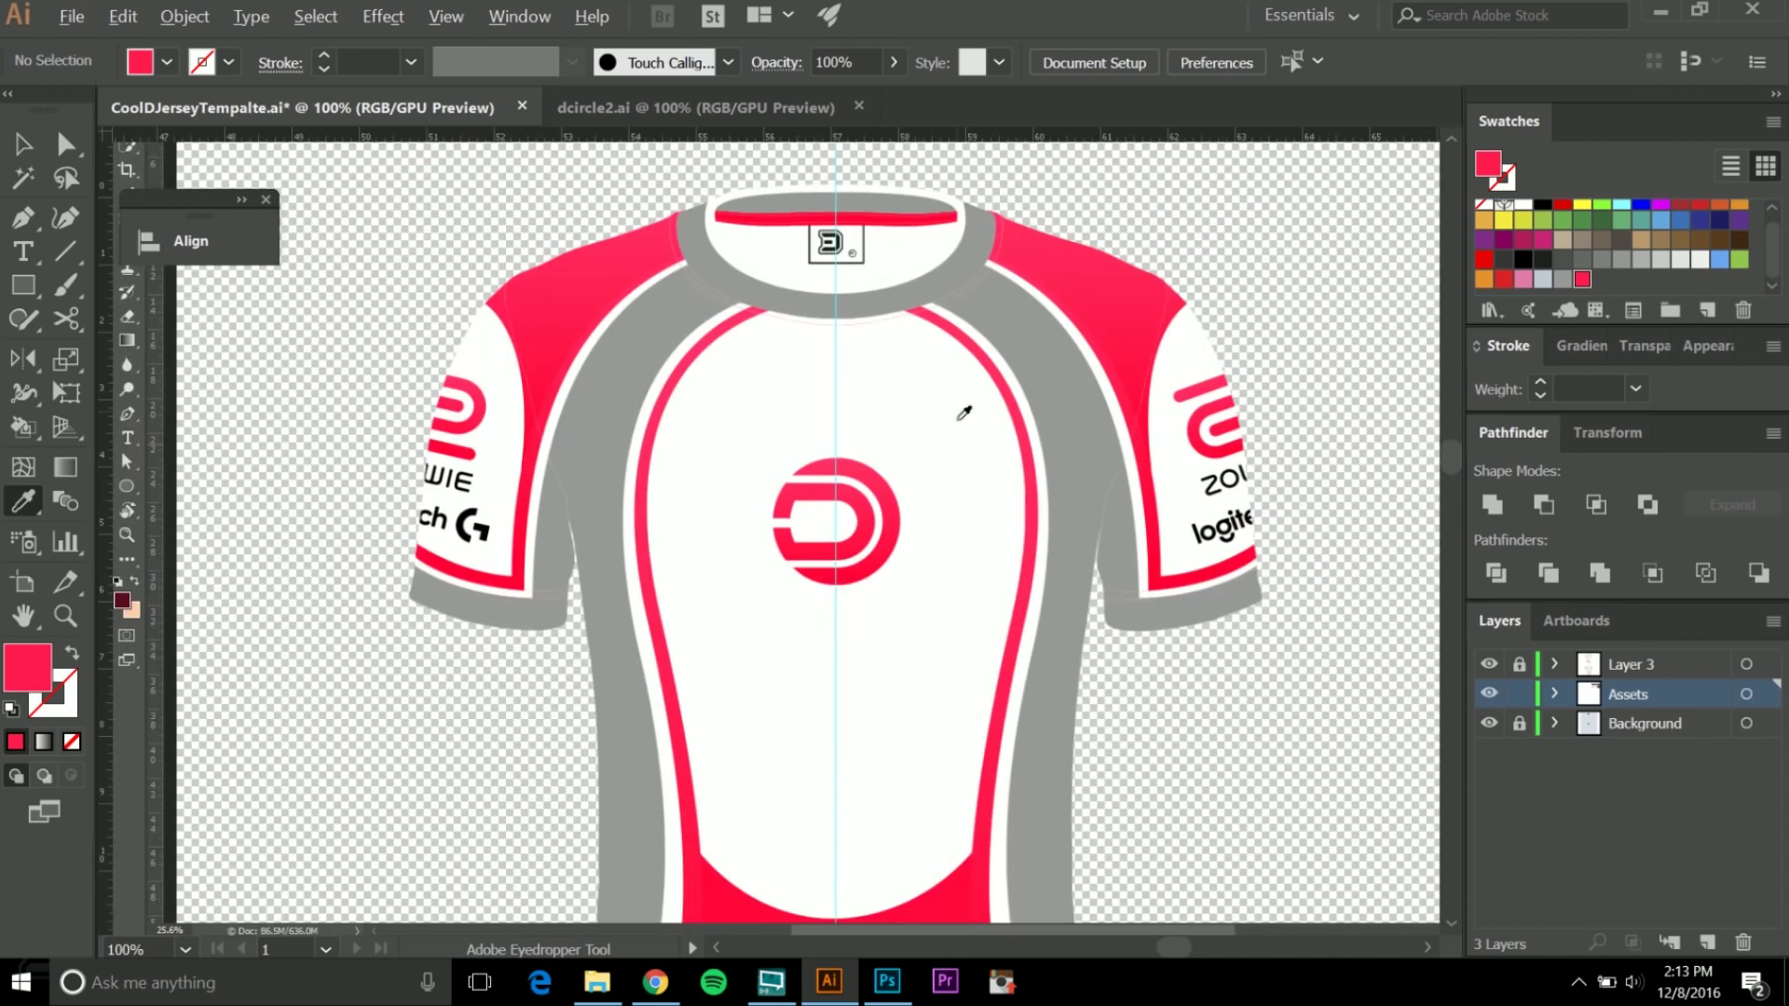
drag(1038, 346, 995, 601)
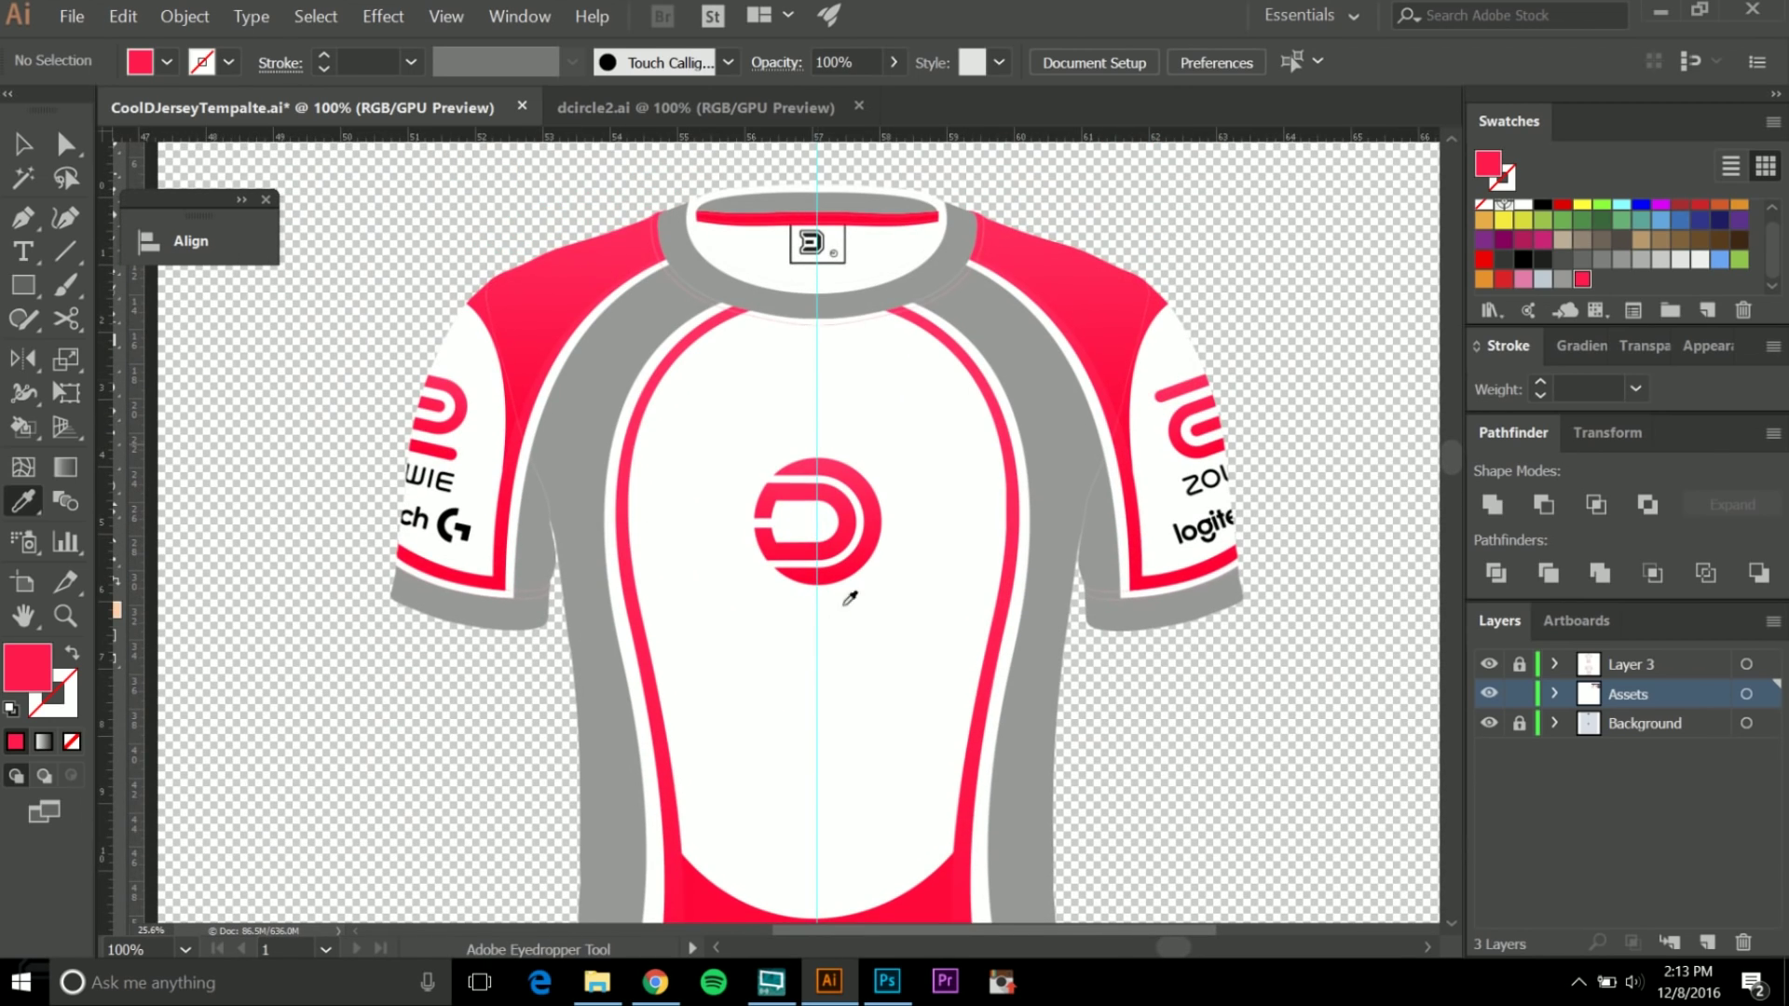
scroll(761, 267, up, 4)
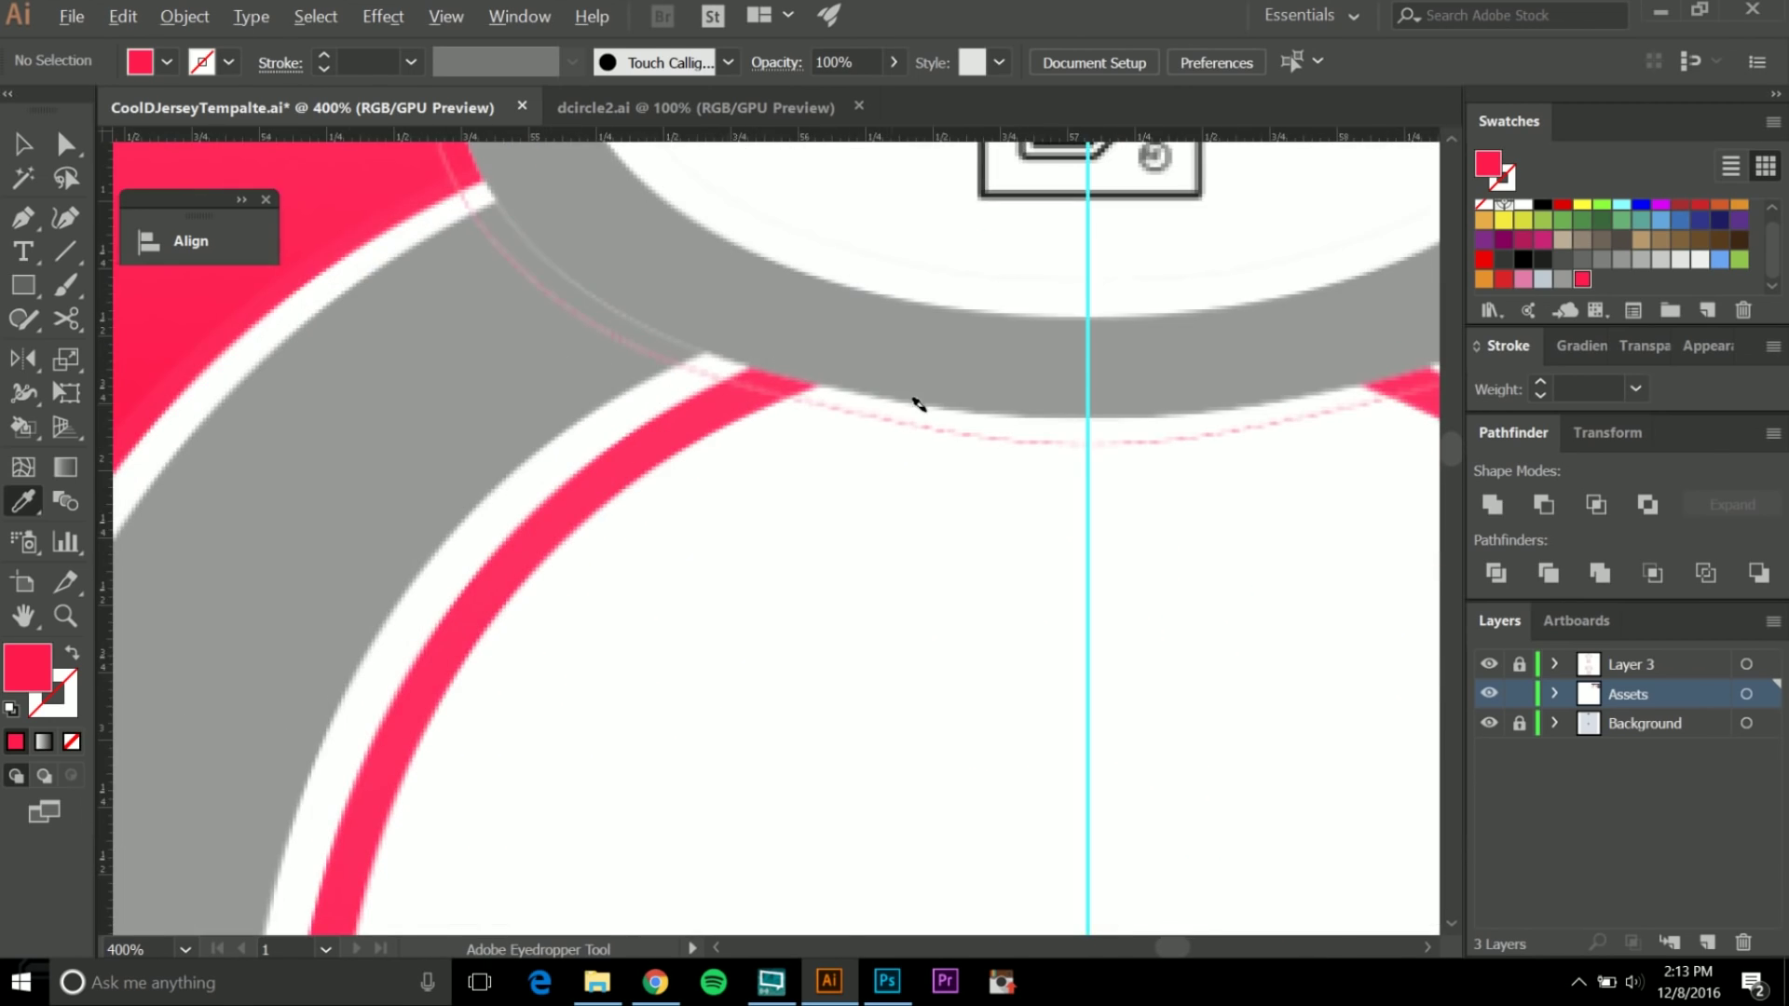
scroll(918, 403, down, 5)
key(v)
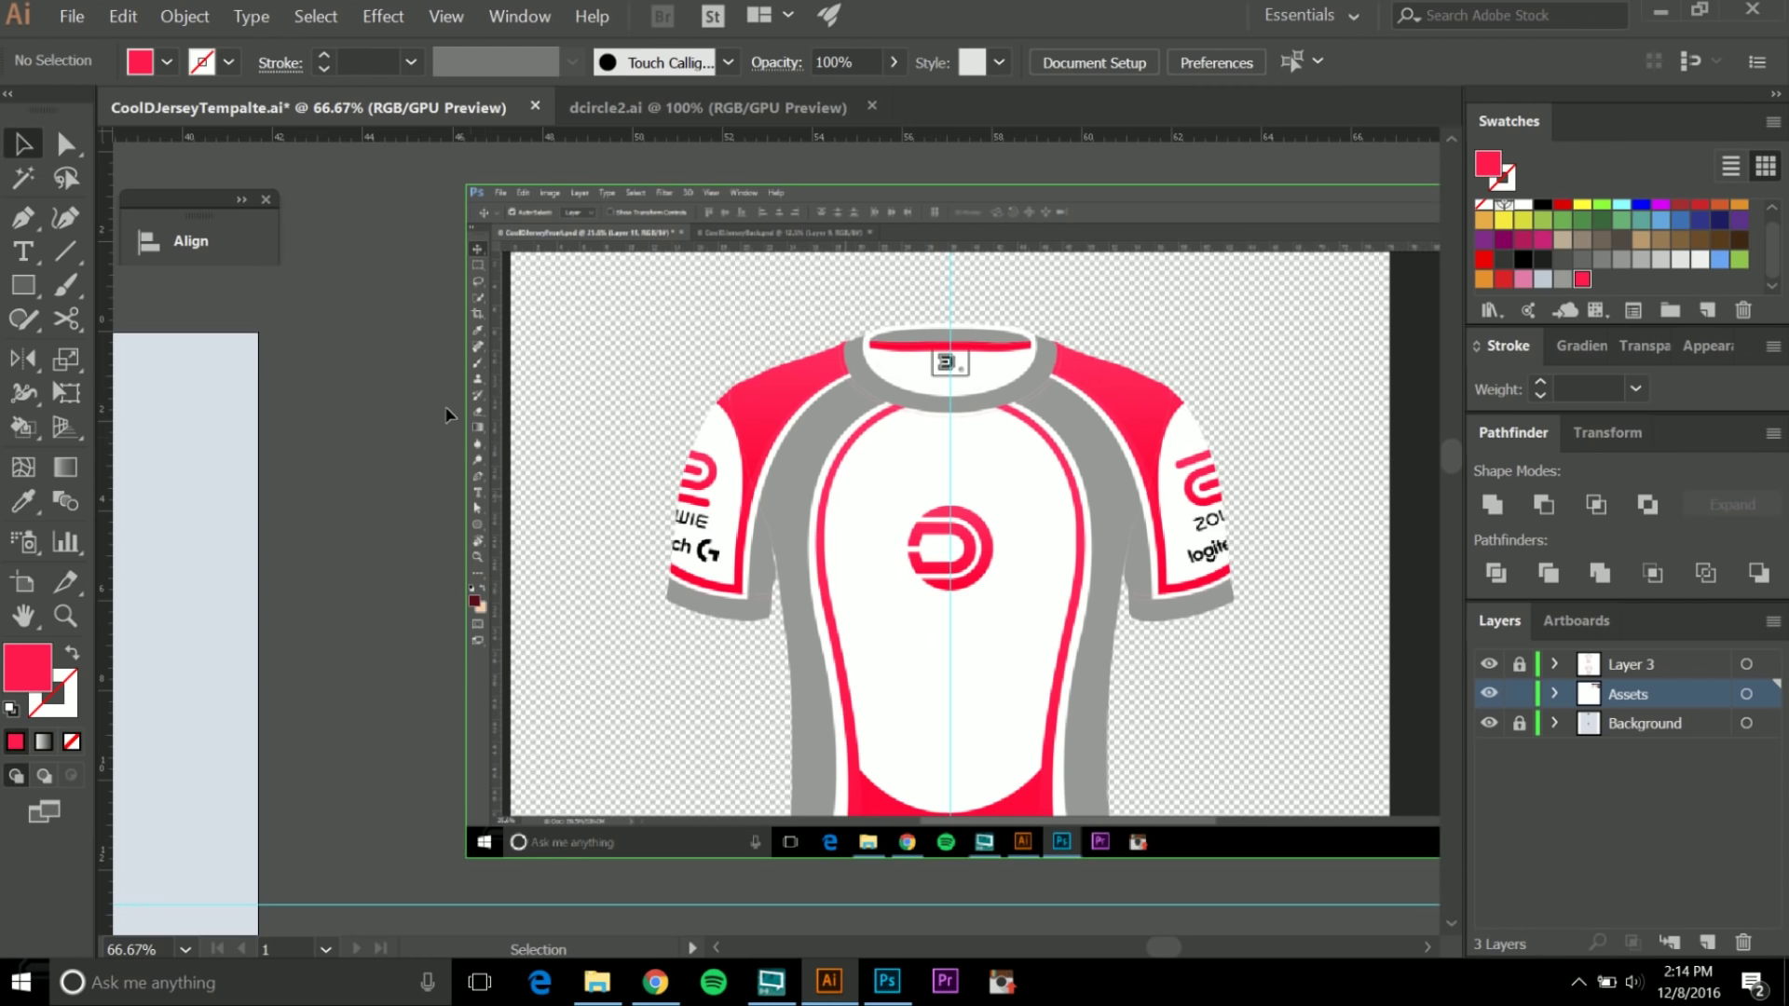
drag(427, 305, 421, 287)
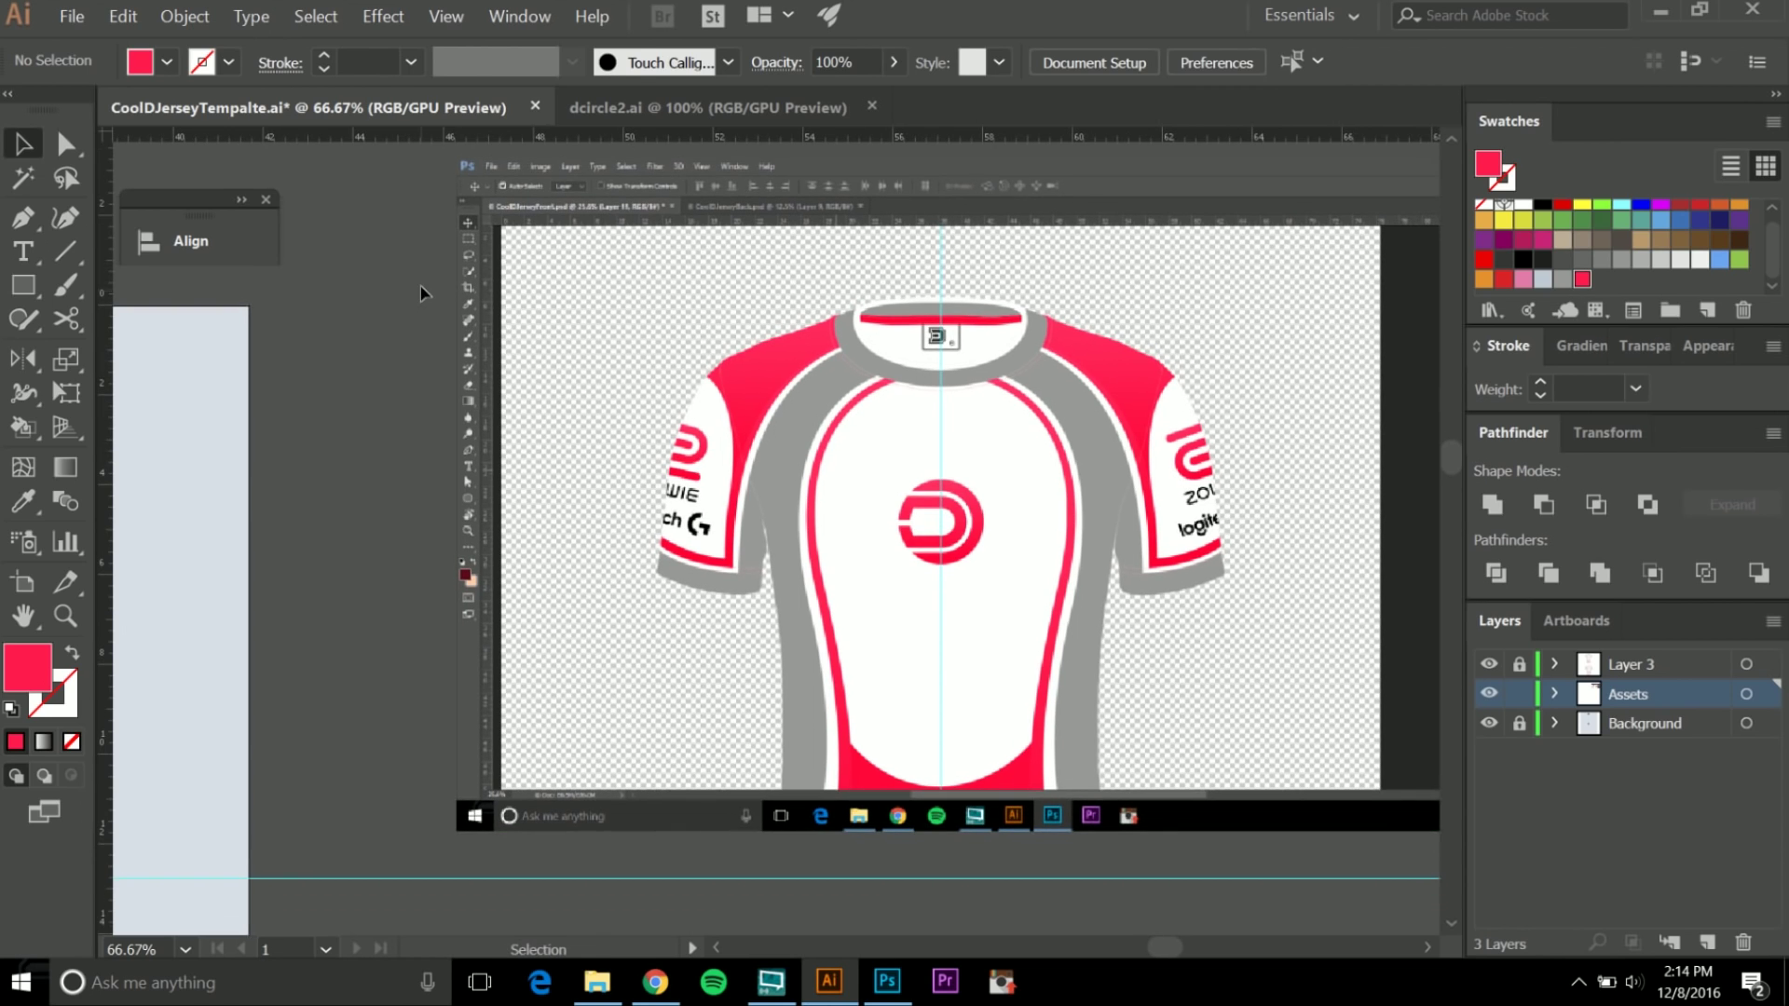
click(788, 567)
key(Delete)
scroll(1047, 590, down, 3)
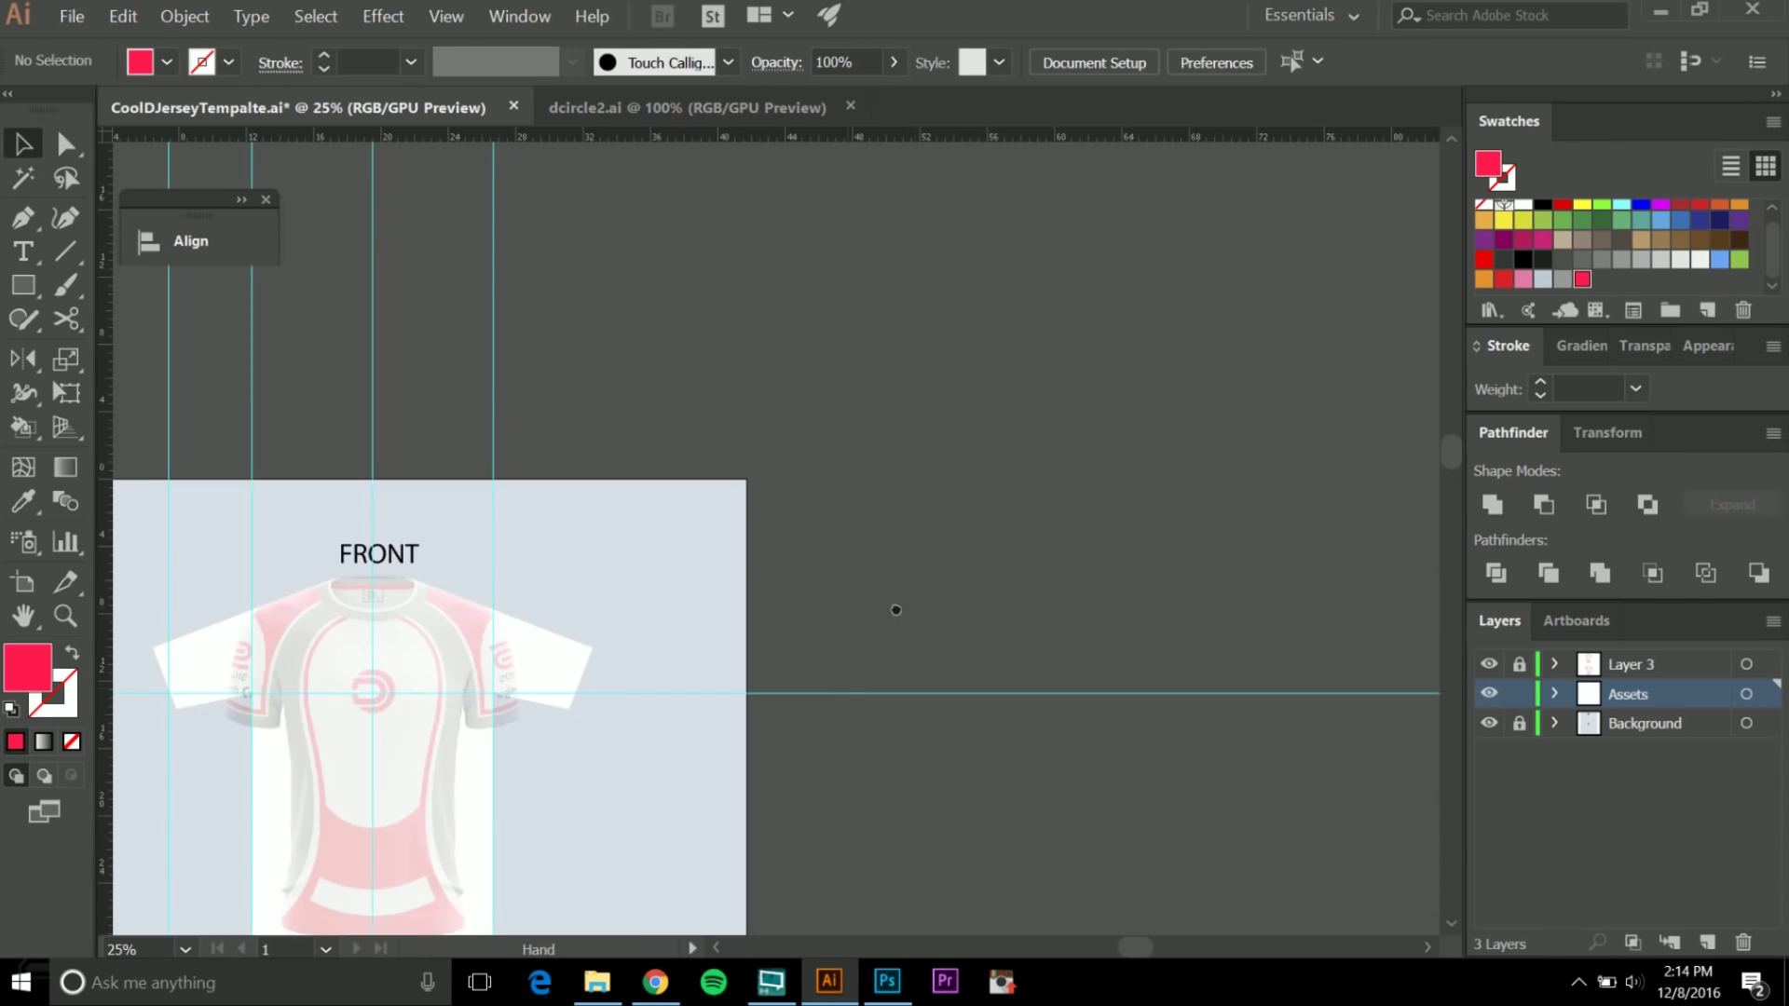
drag(895, 610, 1121, 382)
Copy the red gradient D logo from dcircle2.ai and paste it beside the artboard in the jersey template.
click(697, 110)
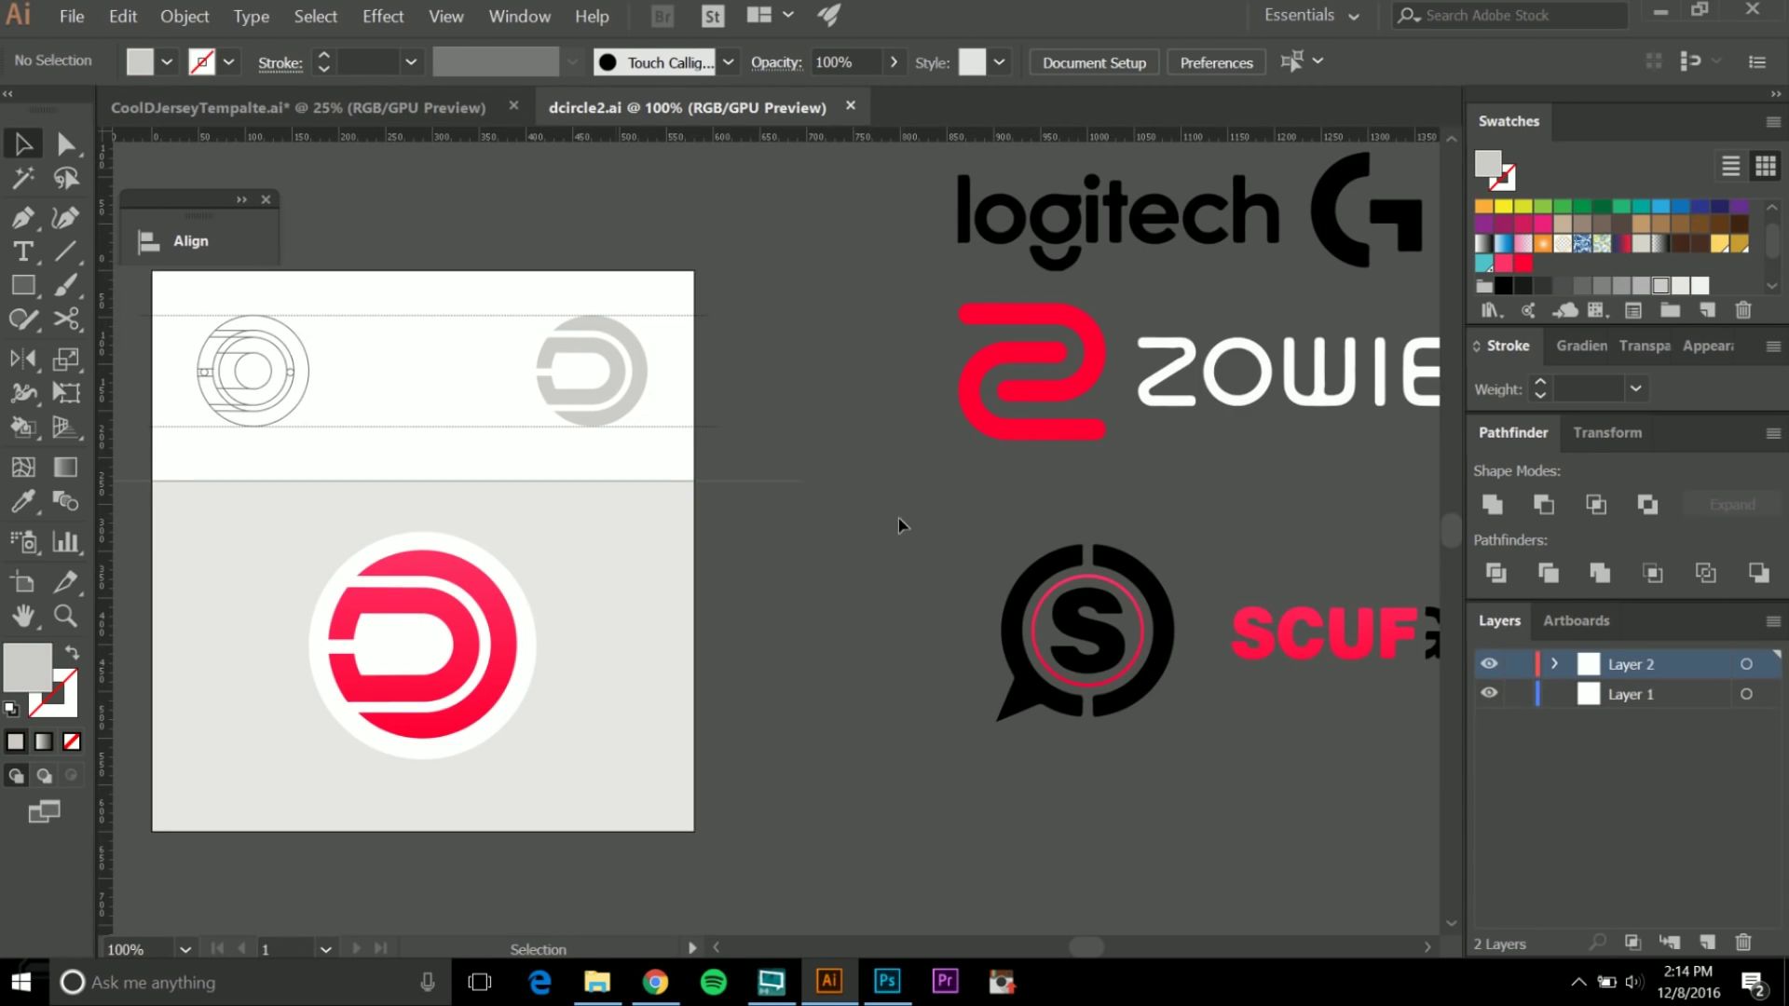
scroll(803, 510, down, 1)
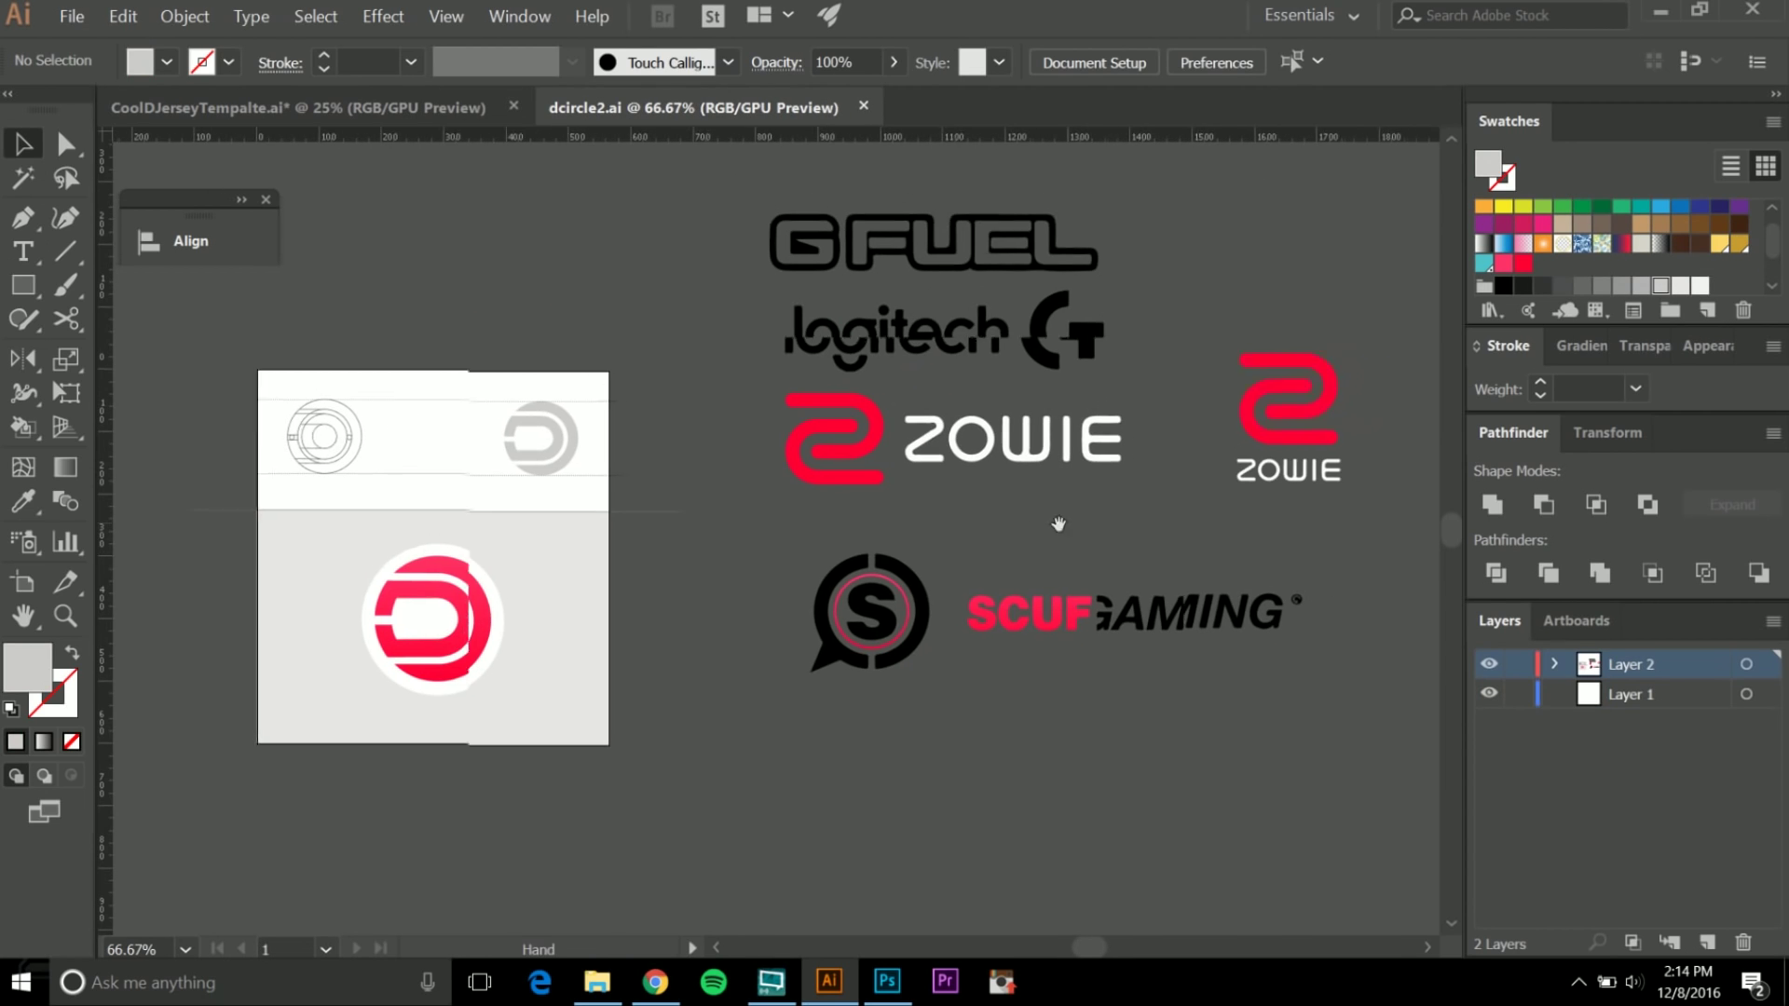
scroll(479, 623, up, 3)
click(481, 634)
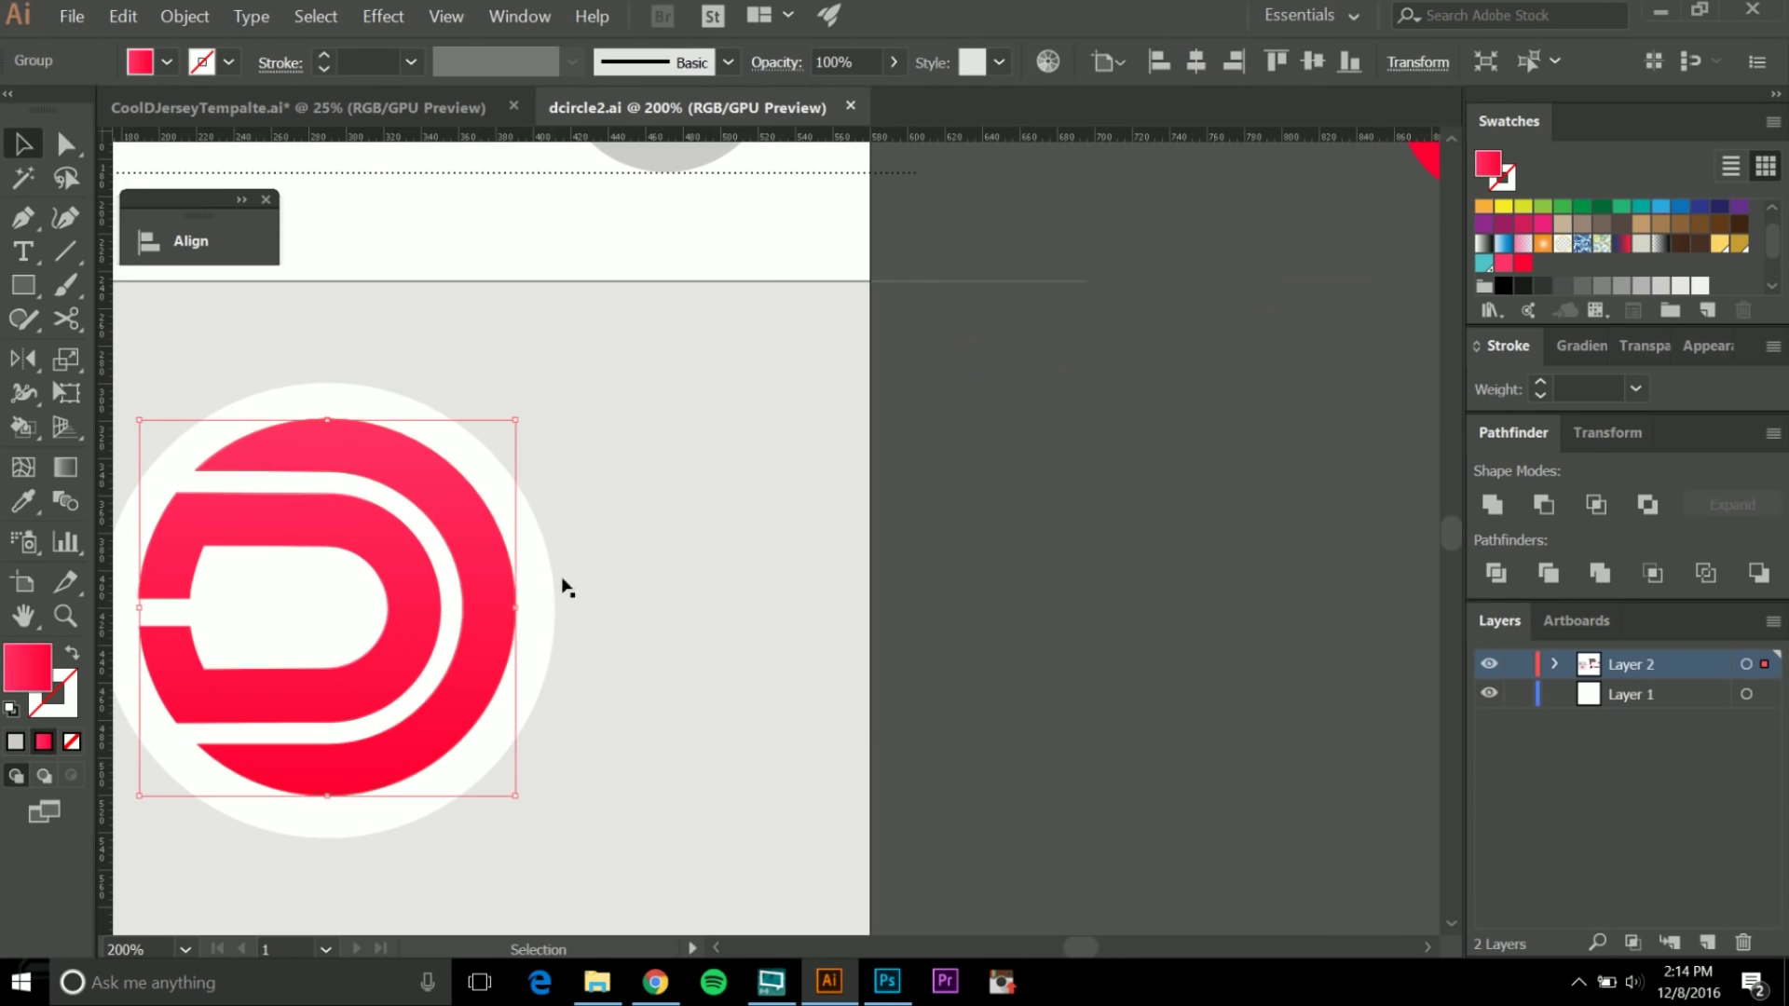
click(969, 565)
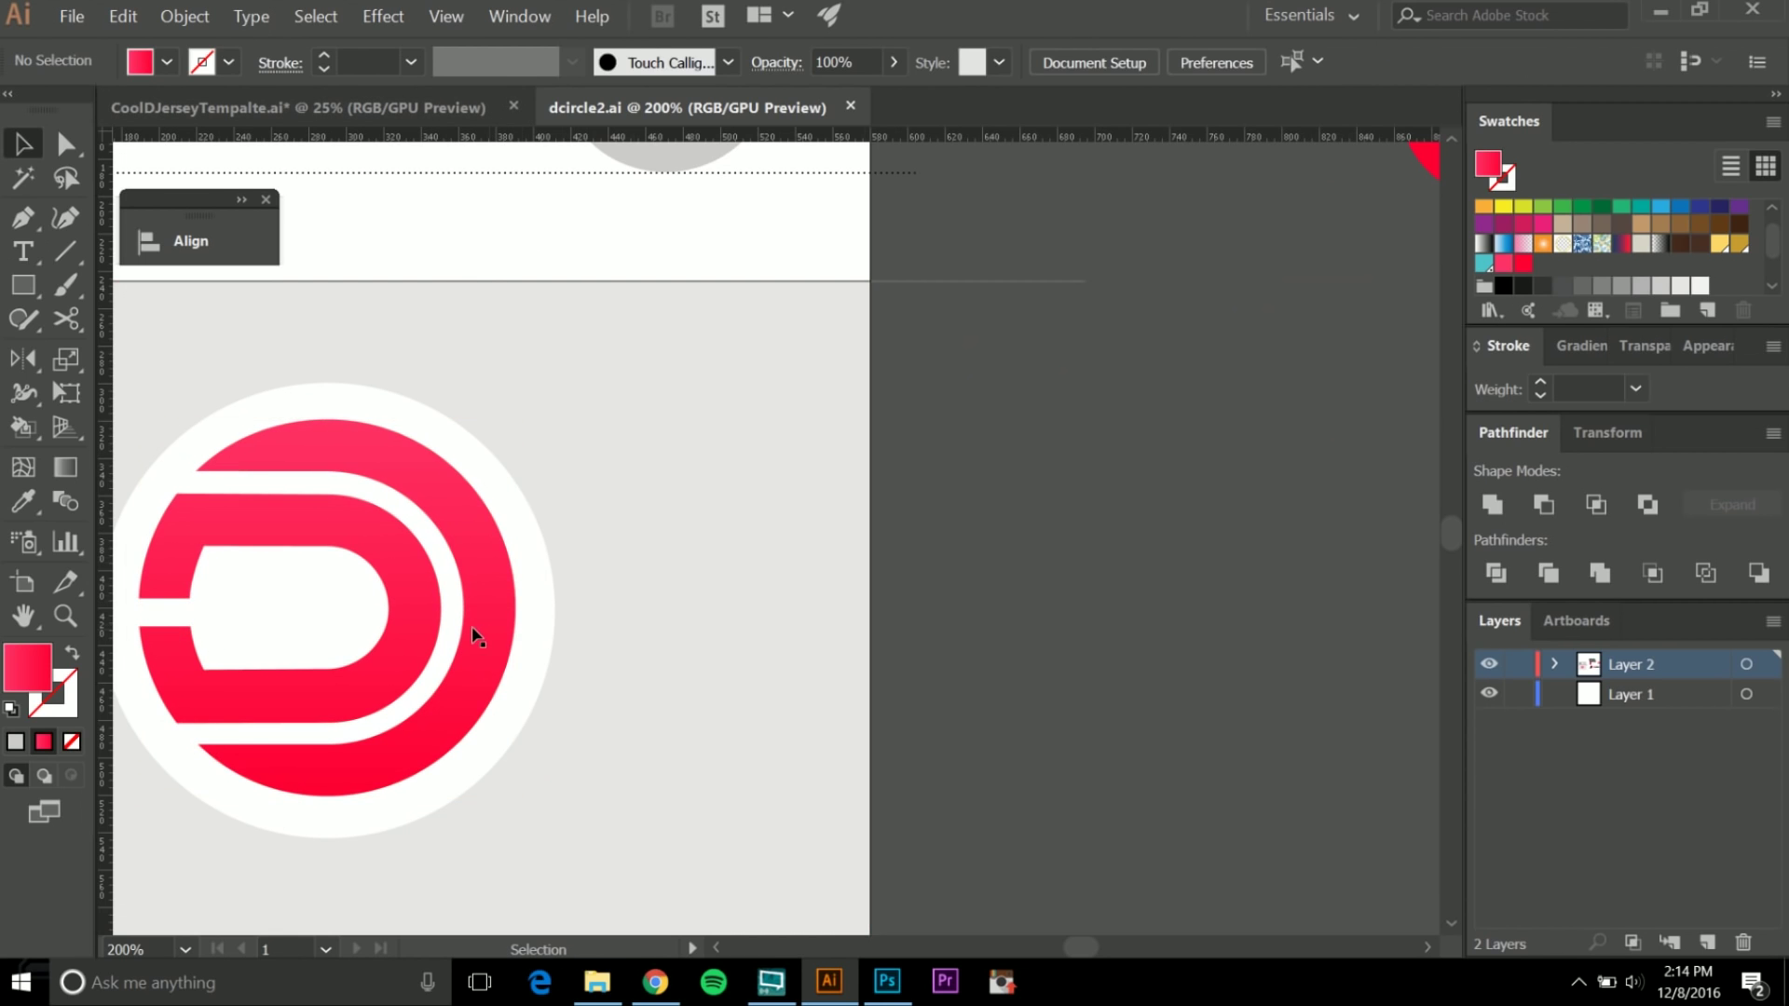
click(474, 631)
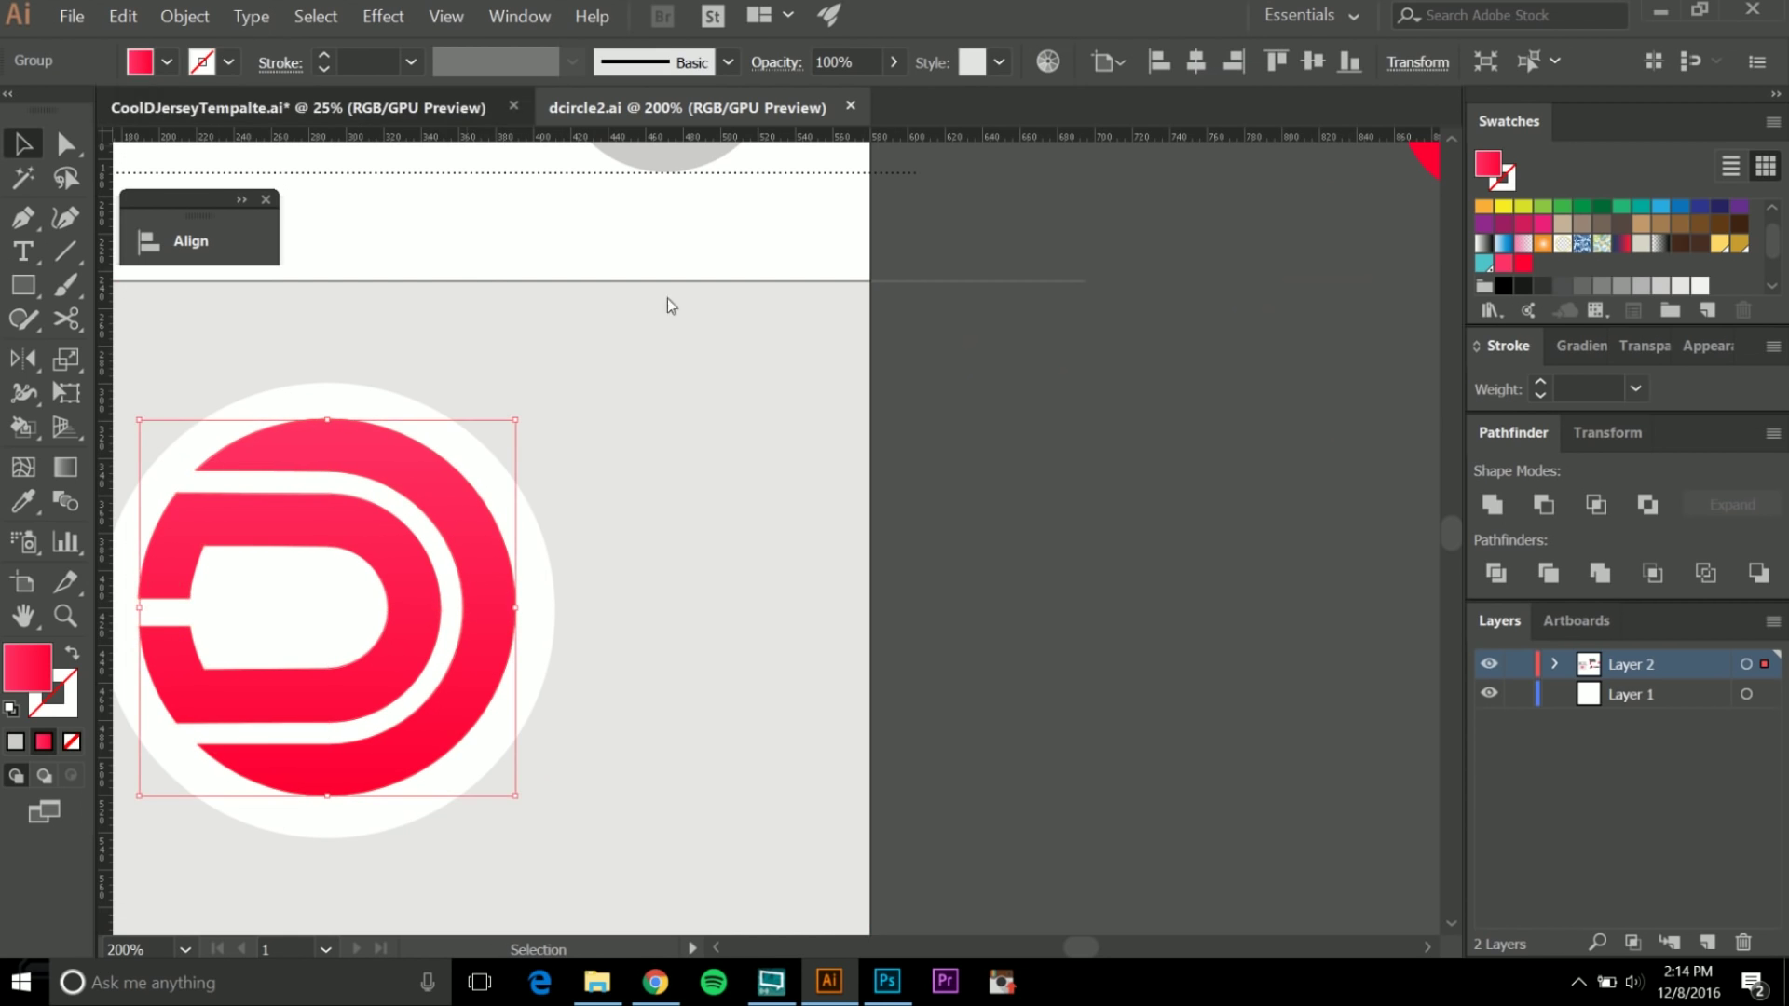
key(ctrl+Tab)
scroll(856, 469, down, 2)
scroll(1026, 423, up, 3)
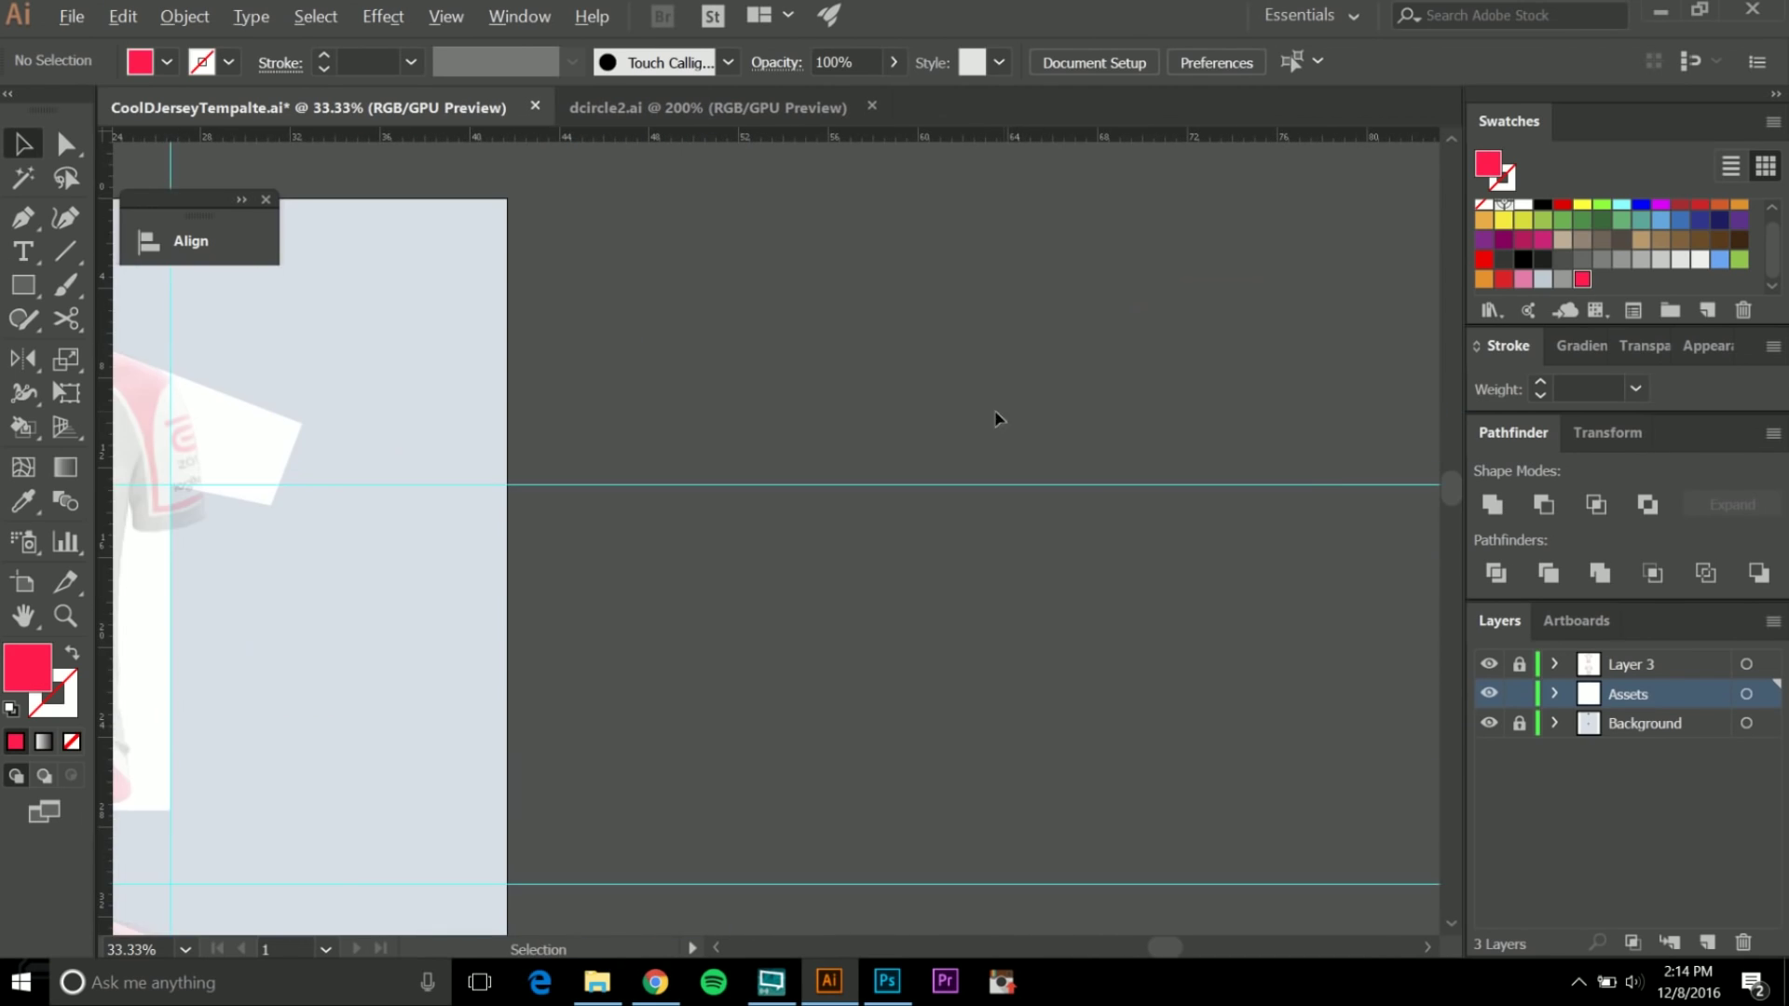
key(ctrl+v)
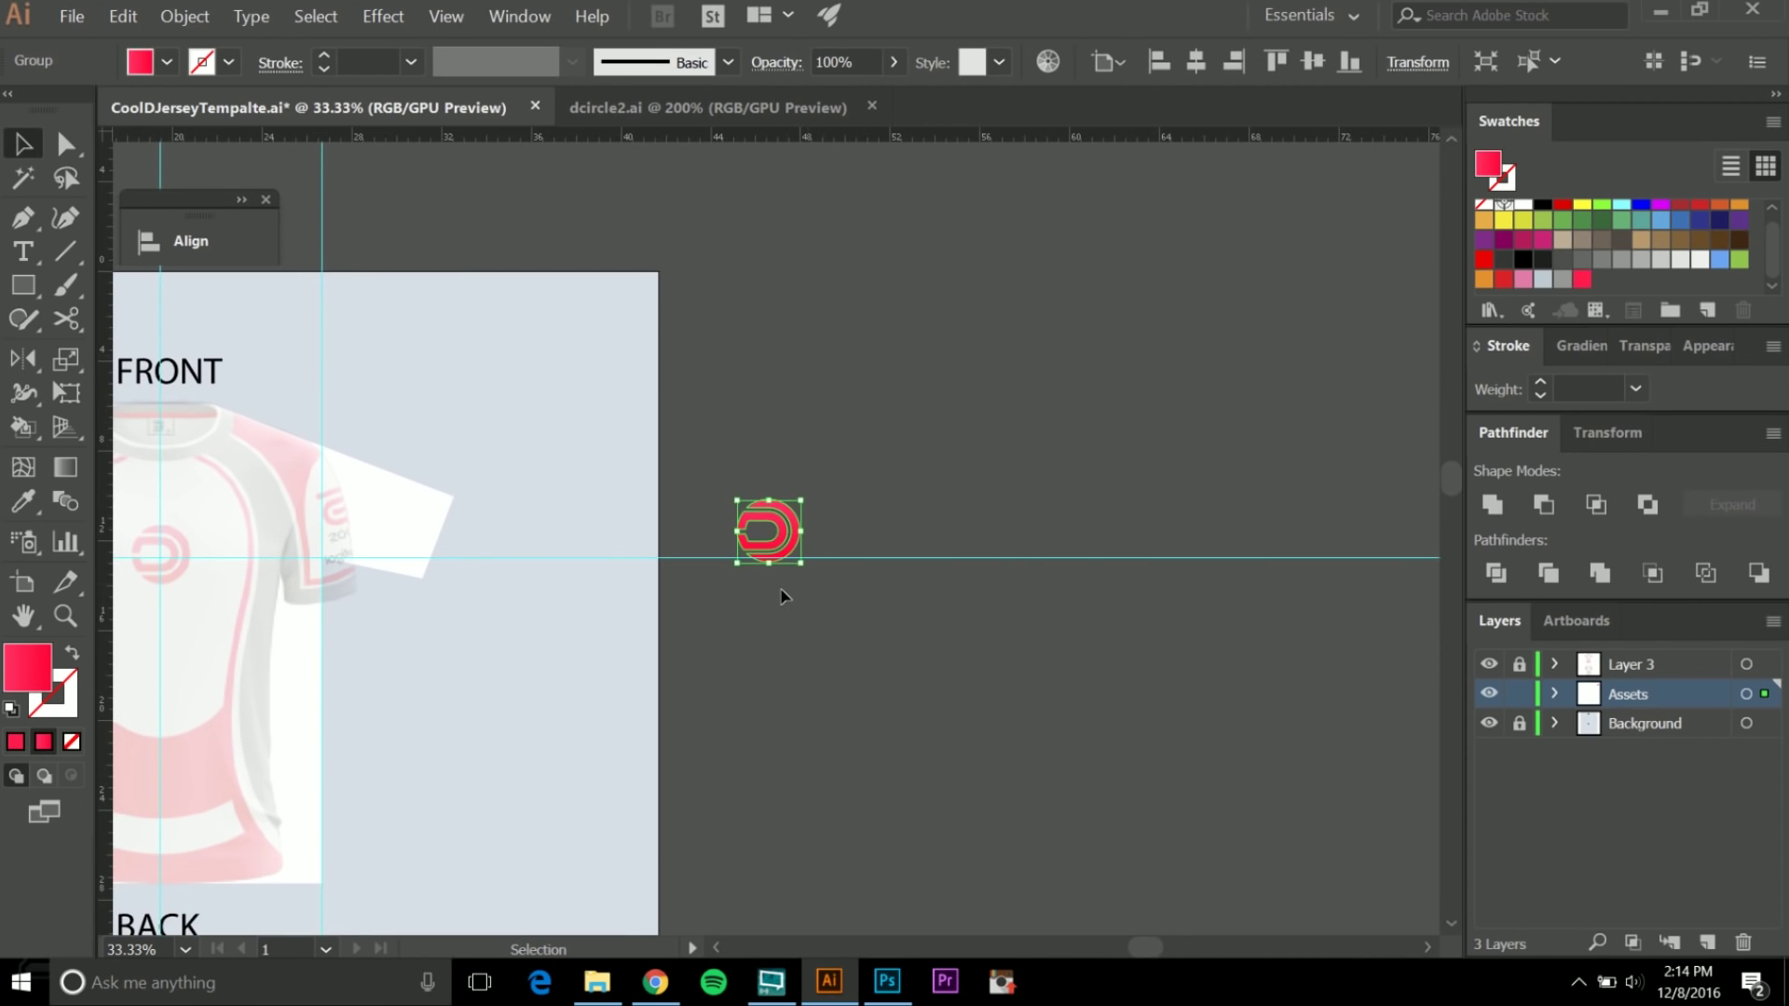
Enlarge the pasted D logo beside the artboard and deselect it.
scroll(781, 596, up, 2)
drag(820, 538, 1029, 774)
click(883, 707)
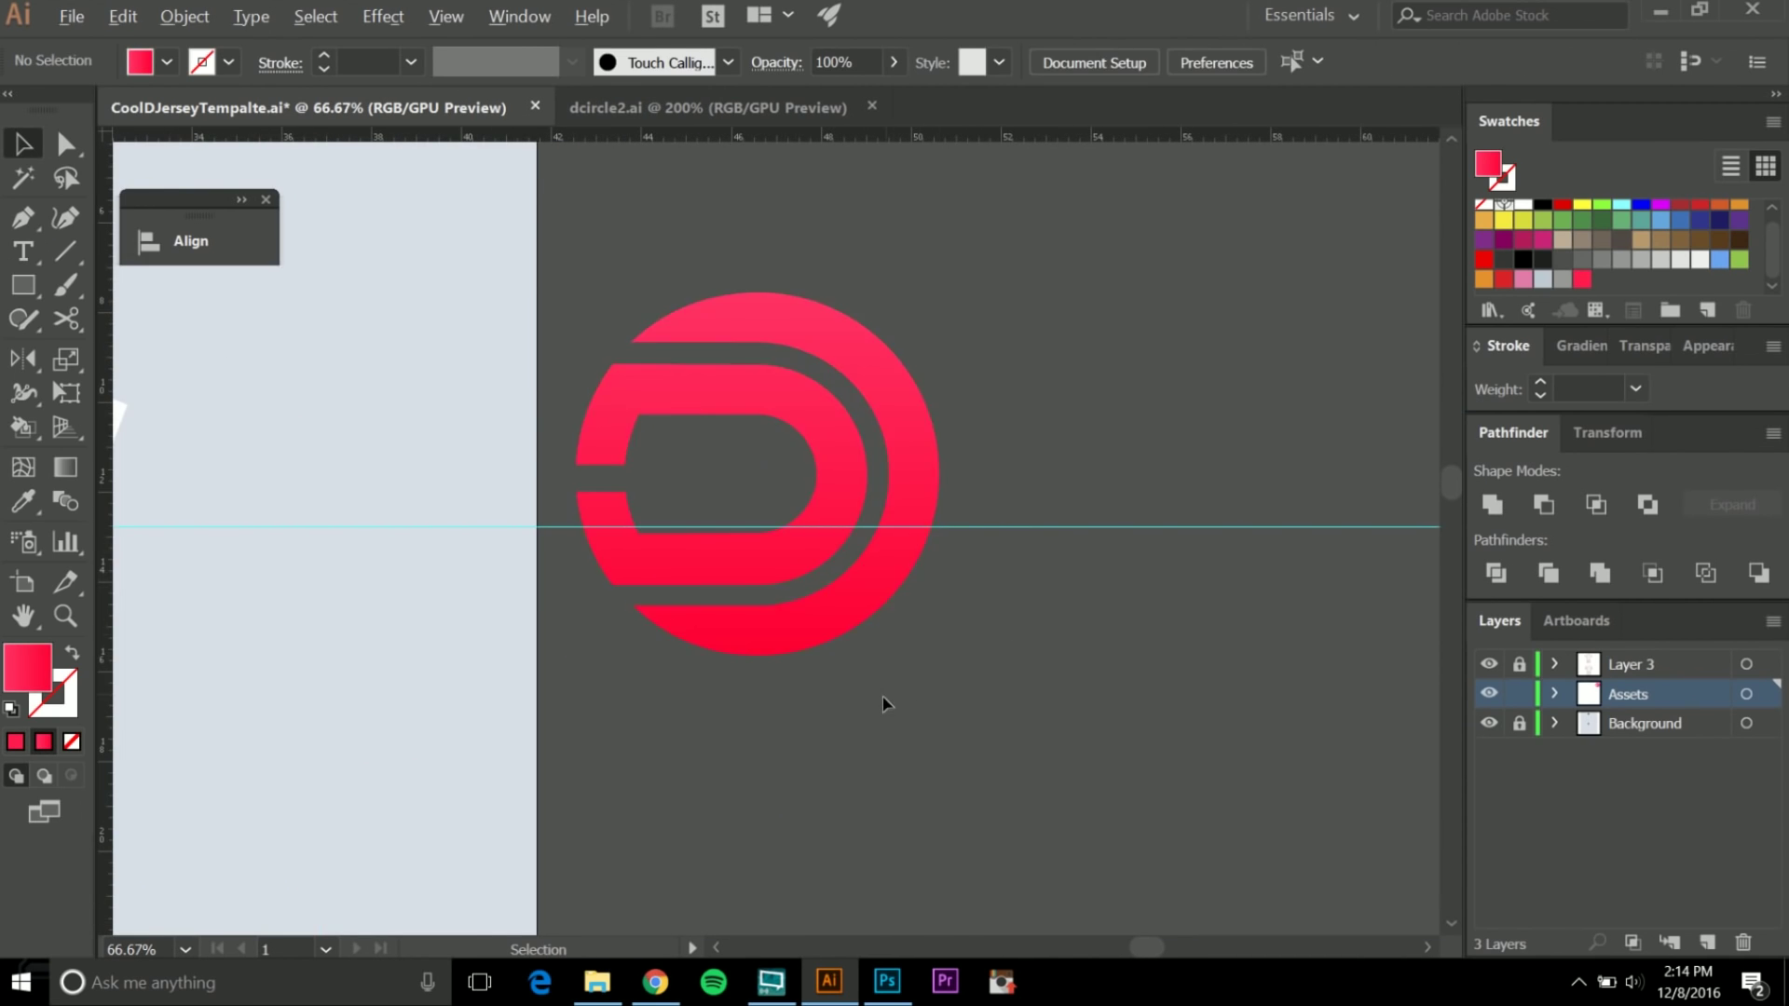
scroll(926, 606, down, 2)
scroll(927, 601, up, 1)
Show the D logo's gradient, save its two stop colours as swatches and deselect the logo.
click(927, 601)
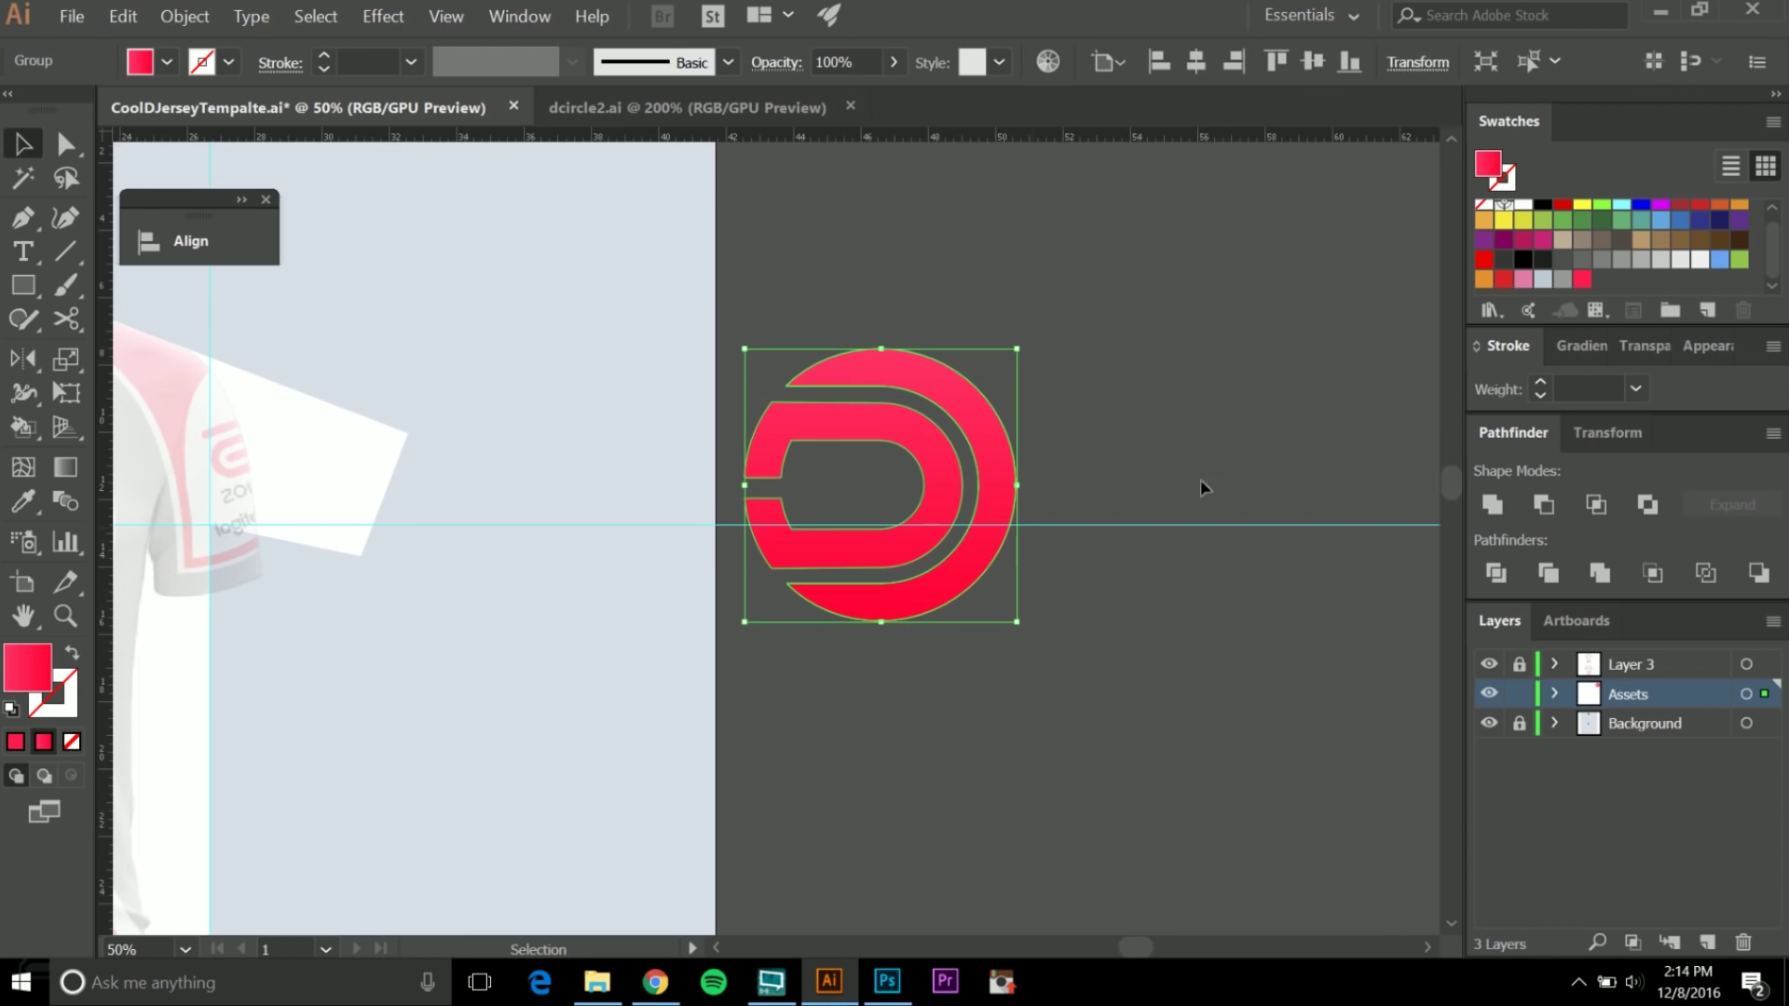
click(1576, 346)
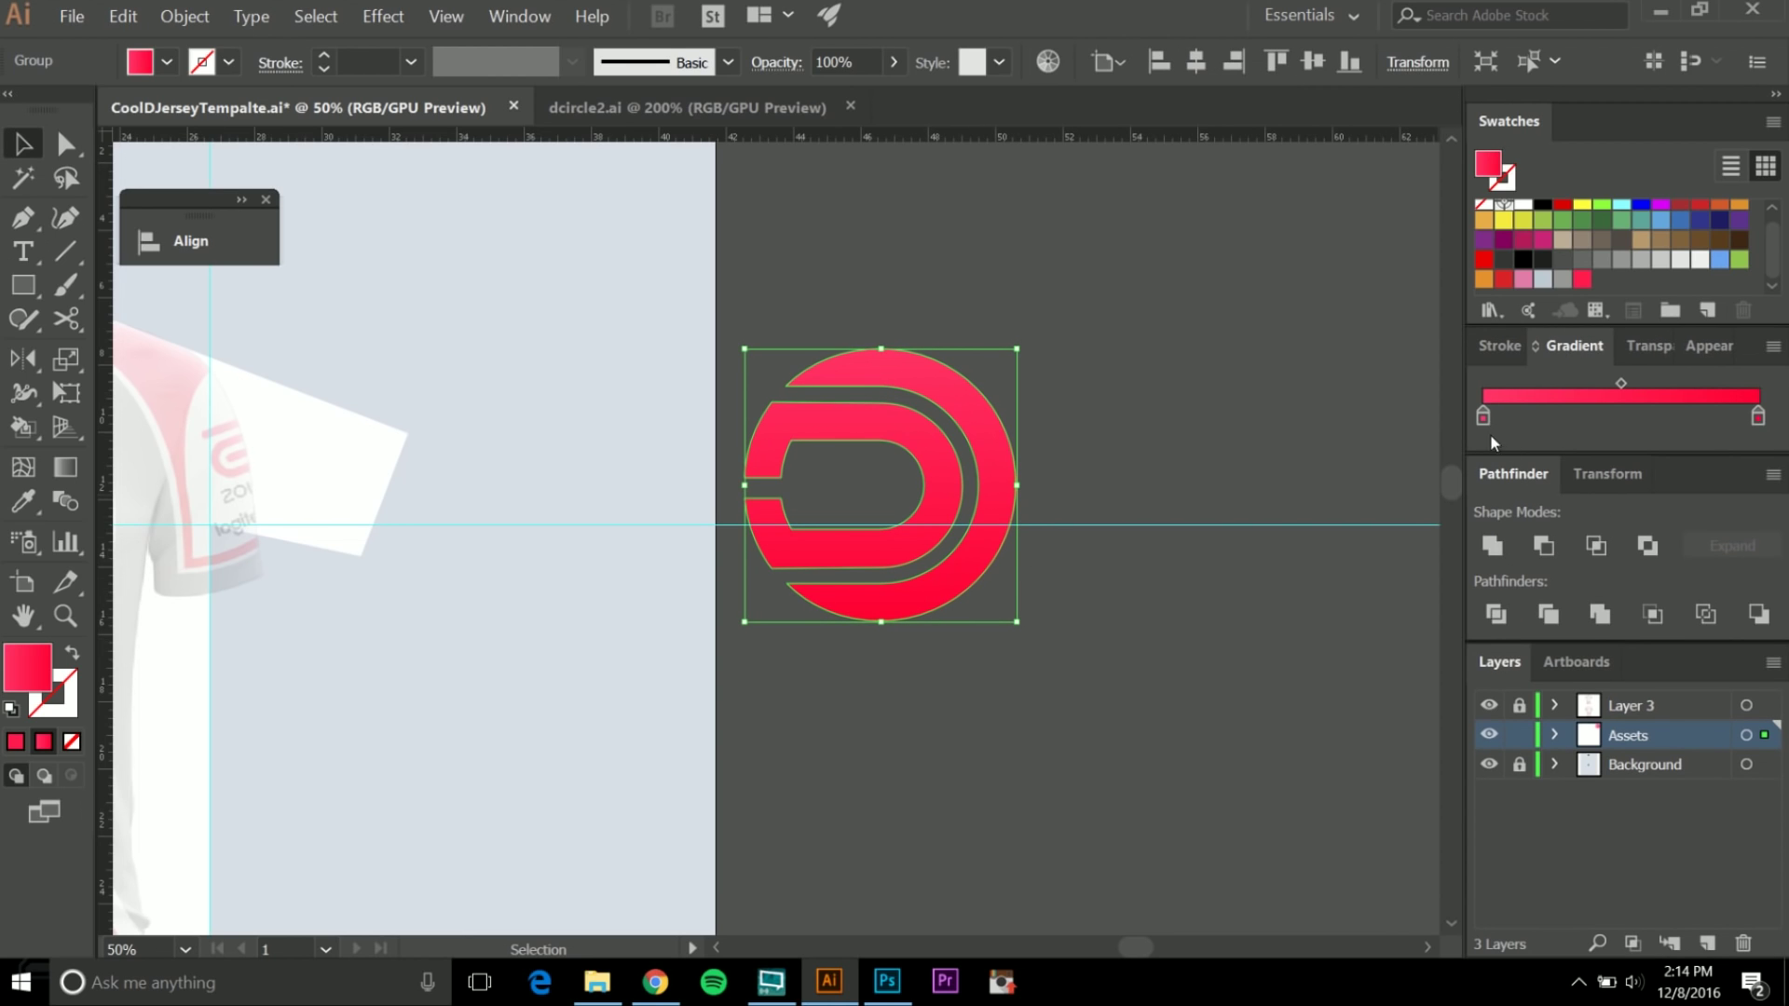
click(937, 714)
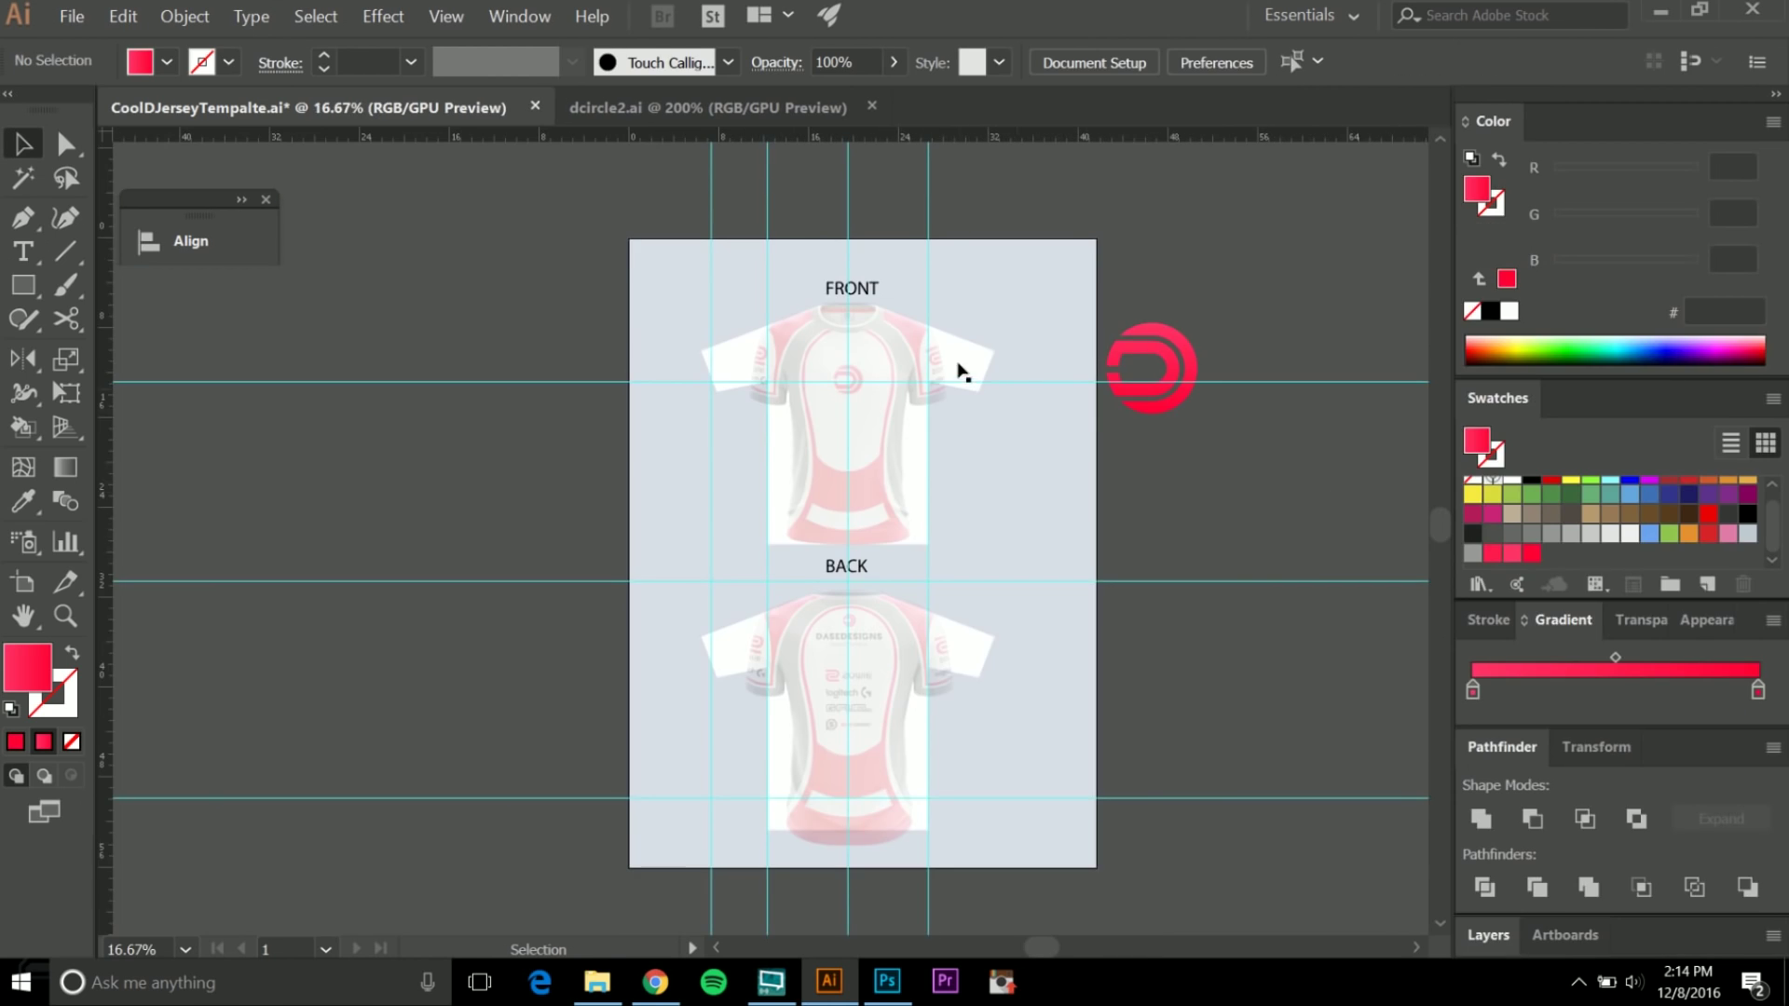
Close the Color panel to leave more room for the swatches.
scroll(902, 363, up, 2)
right_click(1516, 122)
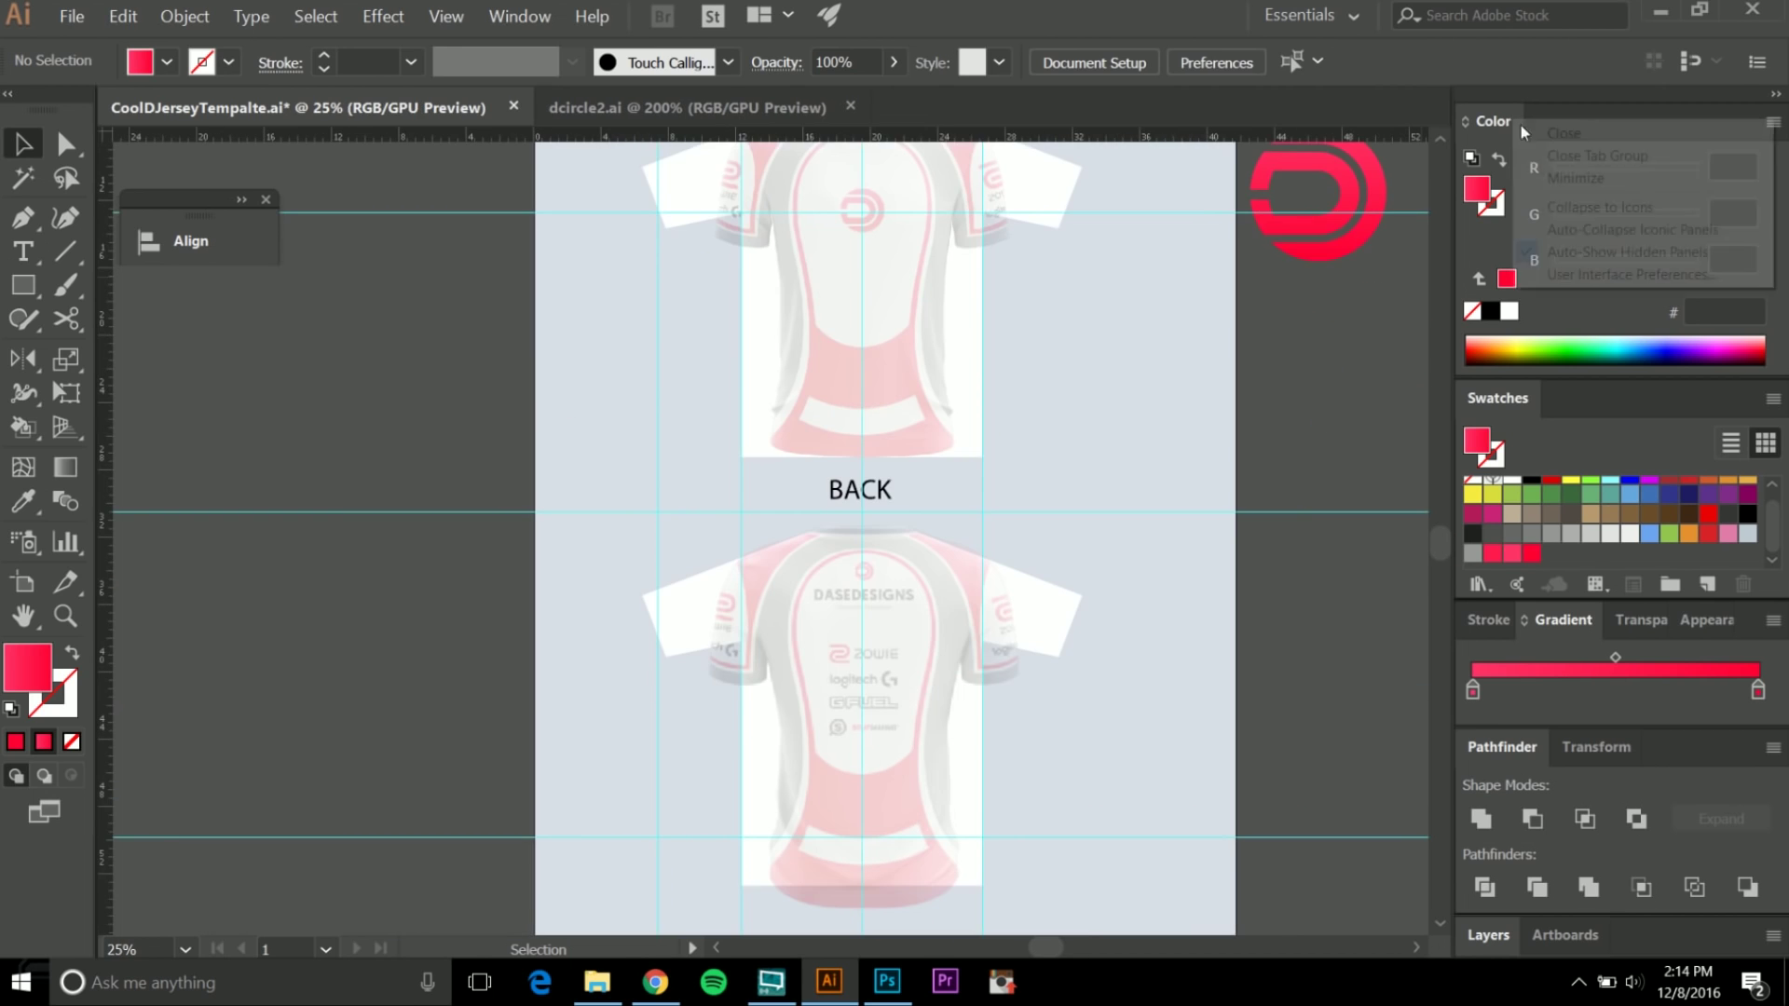
click(1563, 133)
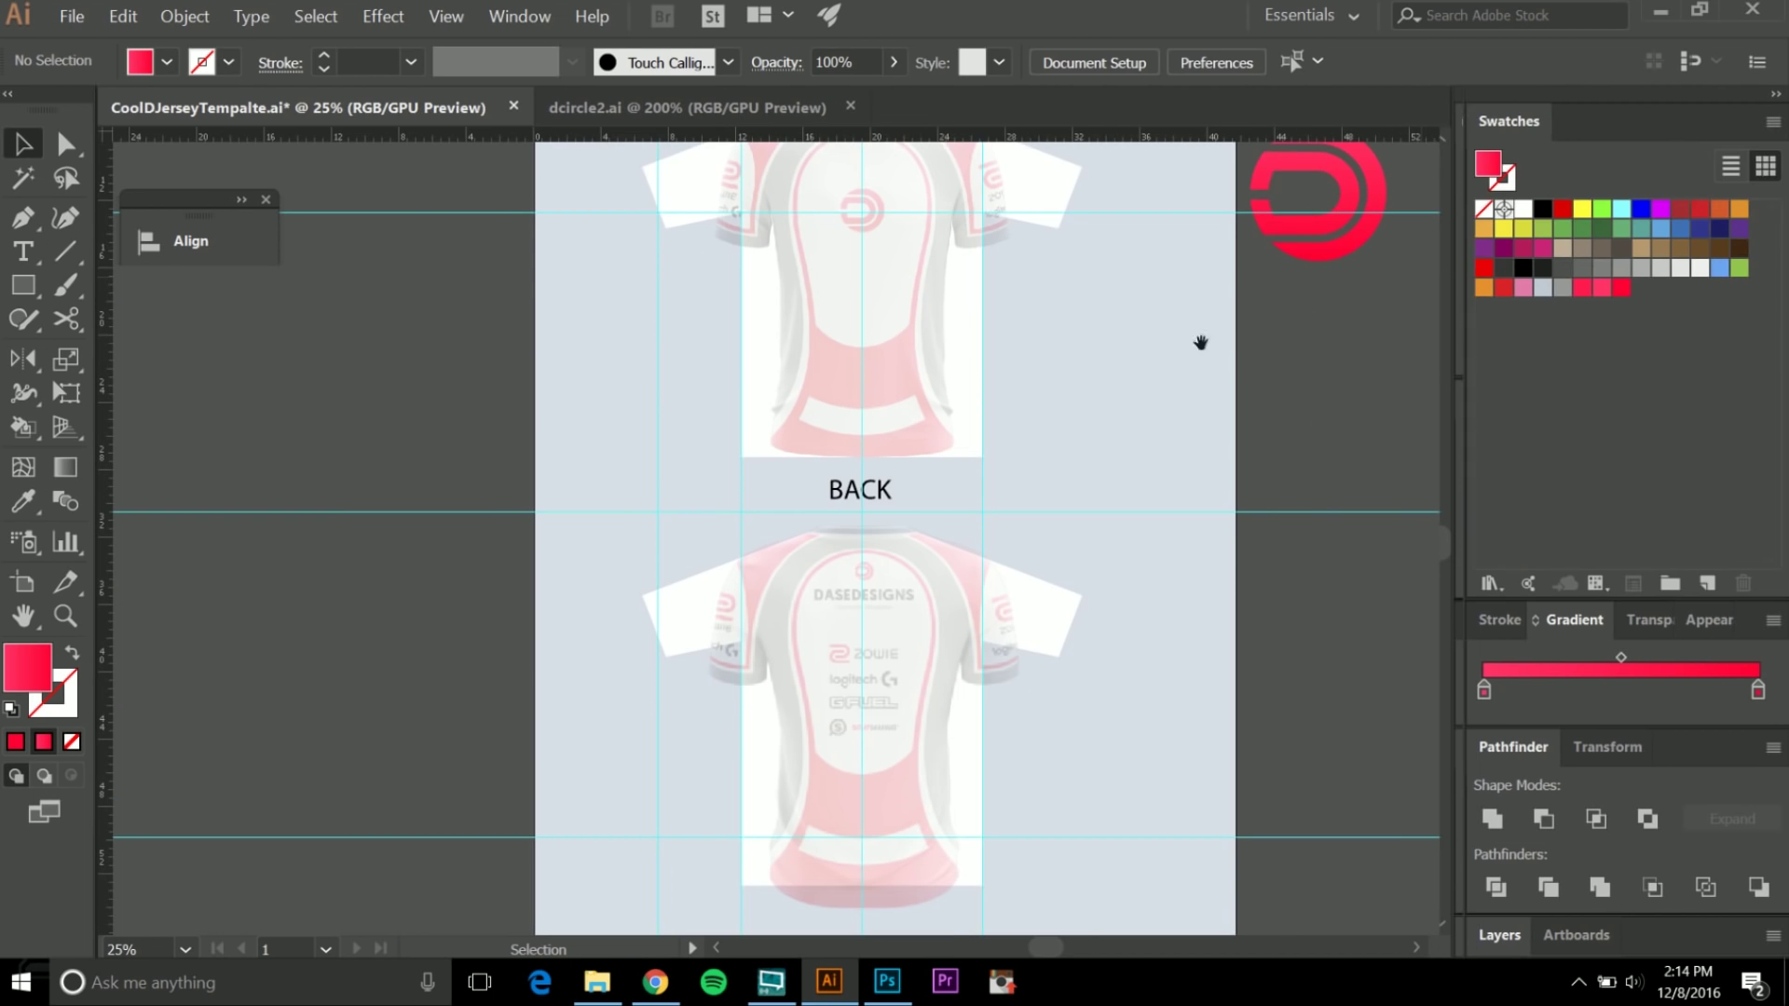
Shrink the D logo, centre it over the dimmed chest logo on the front jersey and deselect it.
scroll(1094, 336, up, 4)
scroll(1072, 424, up, 1)
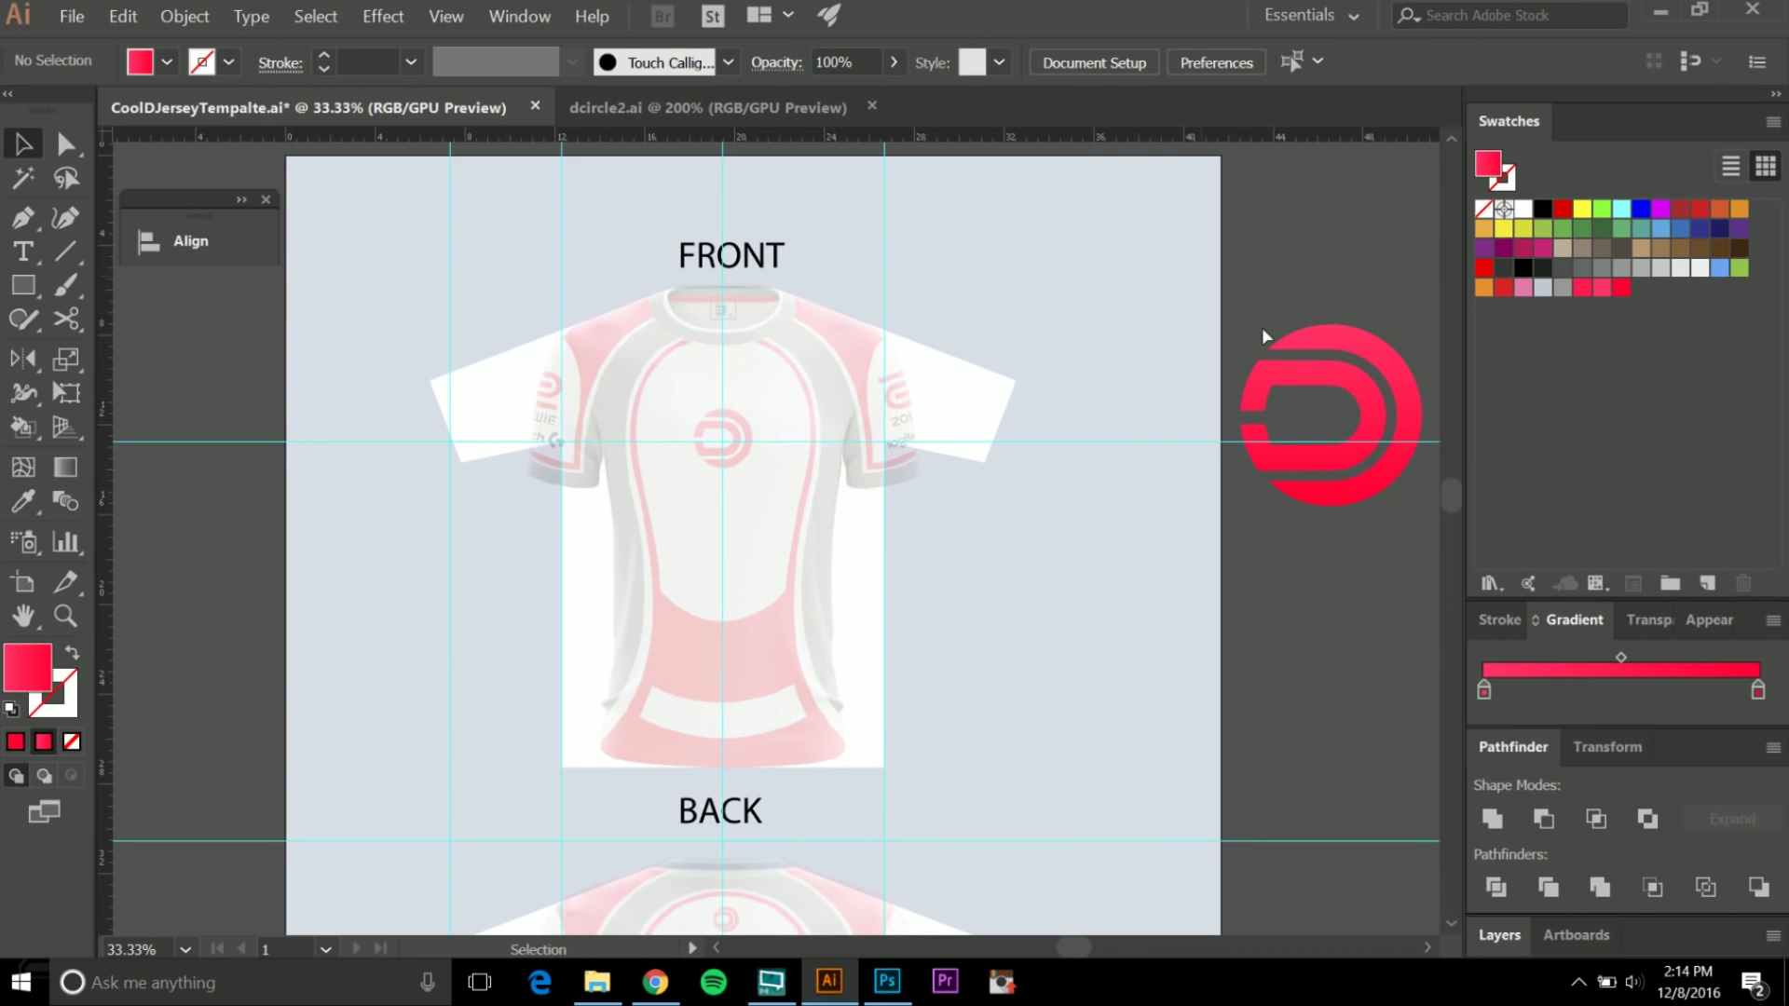
click(1367, 479)
drag(1424, 508, 734, 442)
scroll(734, 443, up, 3)
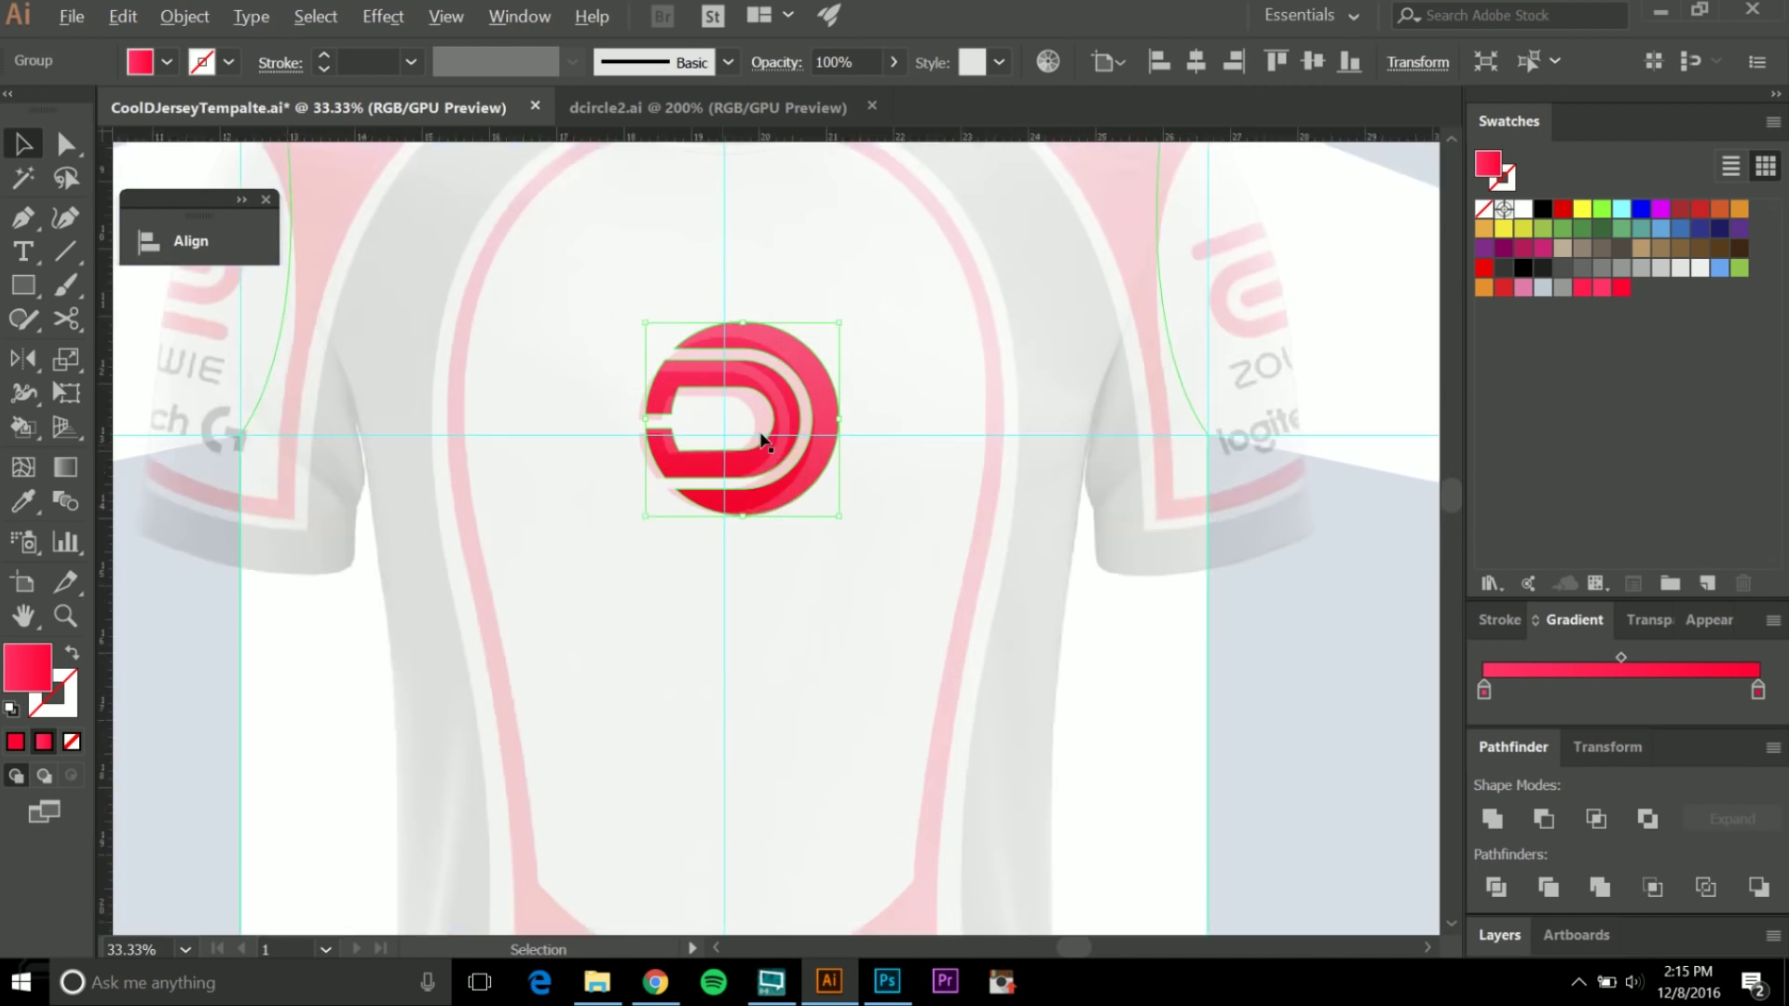
scroll(762, 440, up, 4)
drag(896, 269, 850, 308)
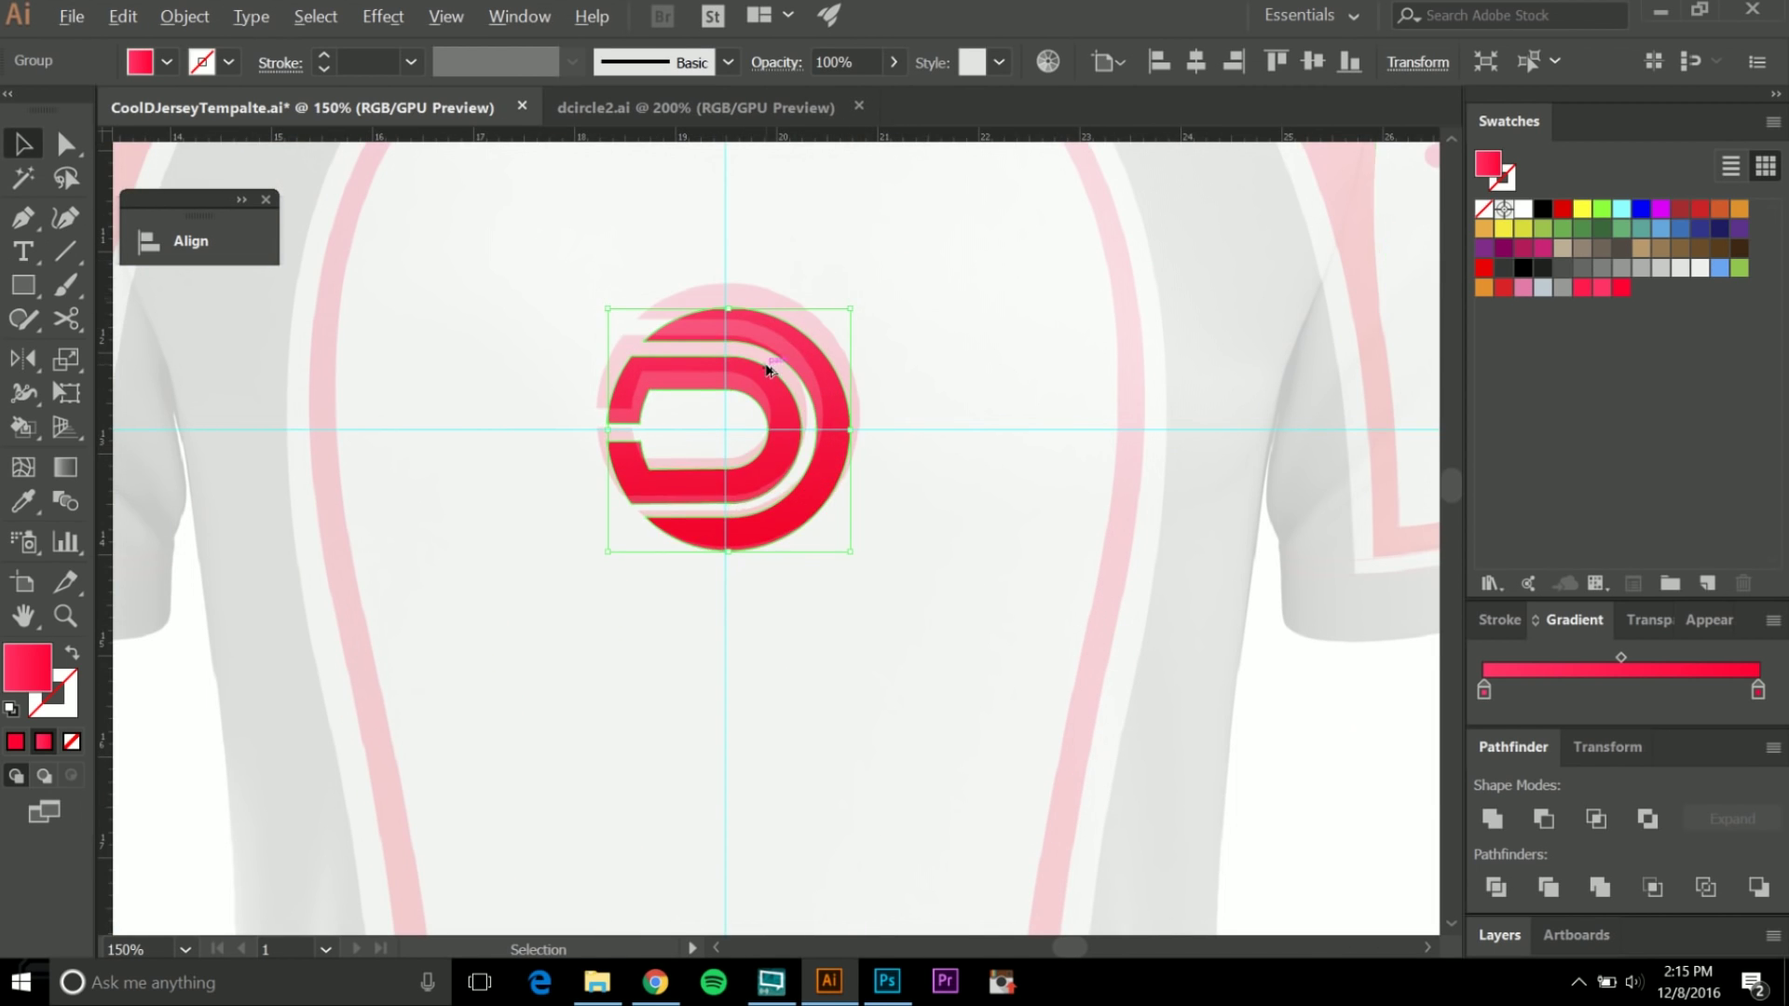
scroll(768, 371, up, 1)
drag(723, 294, 727, 257)
scroll(867, 611, down, 3)
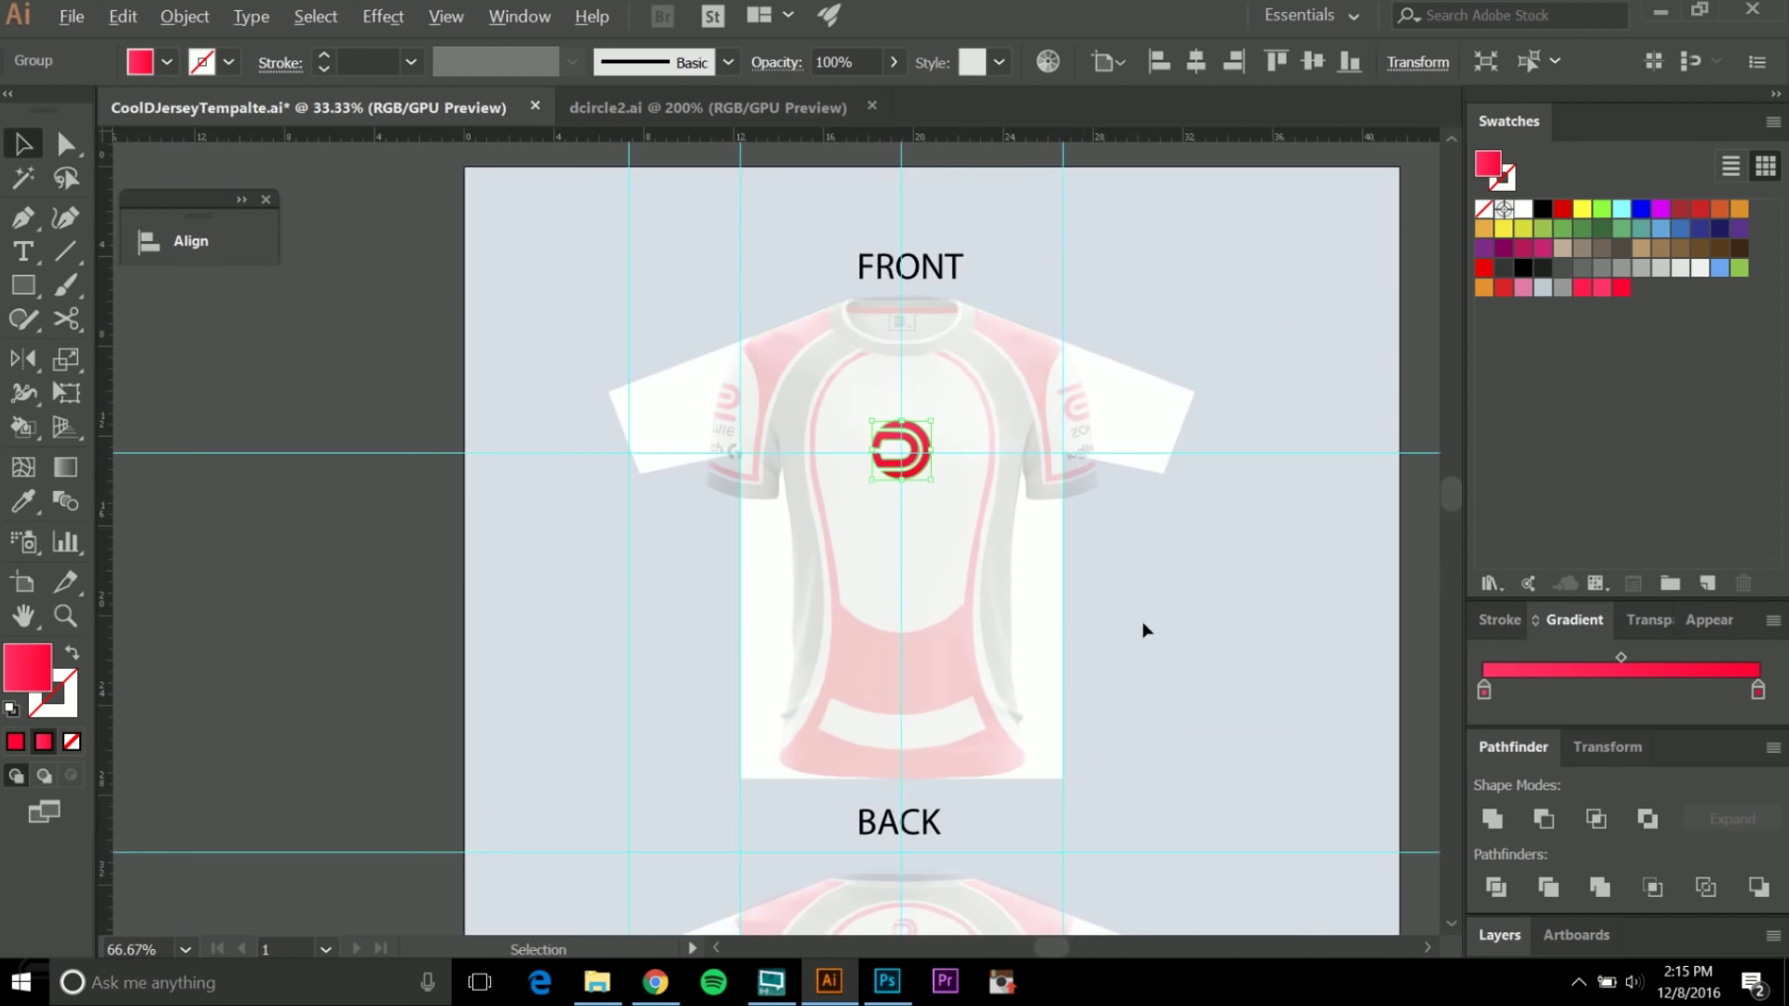
click(1082, 591)
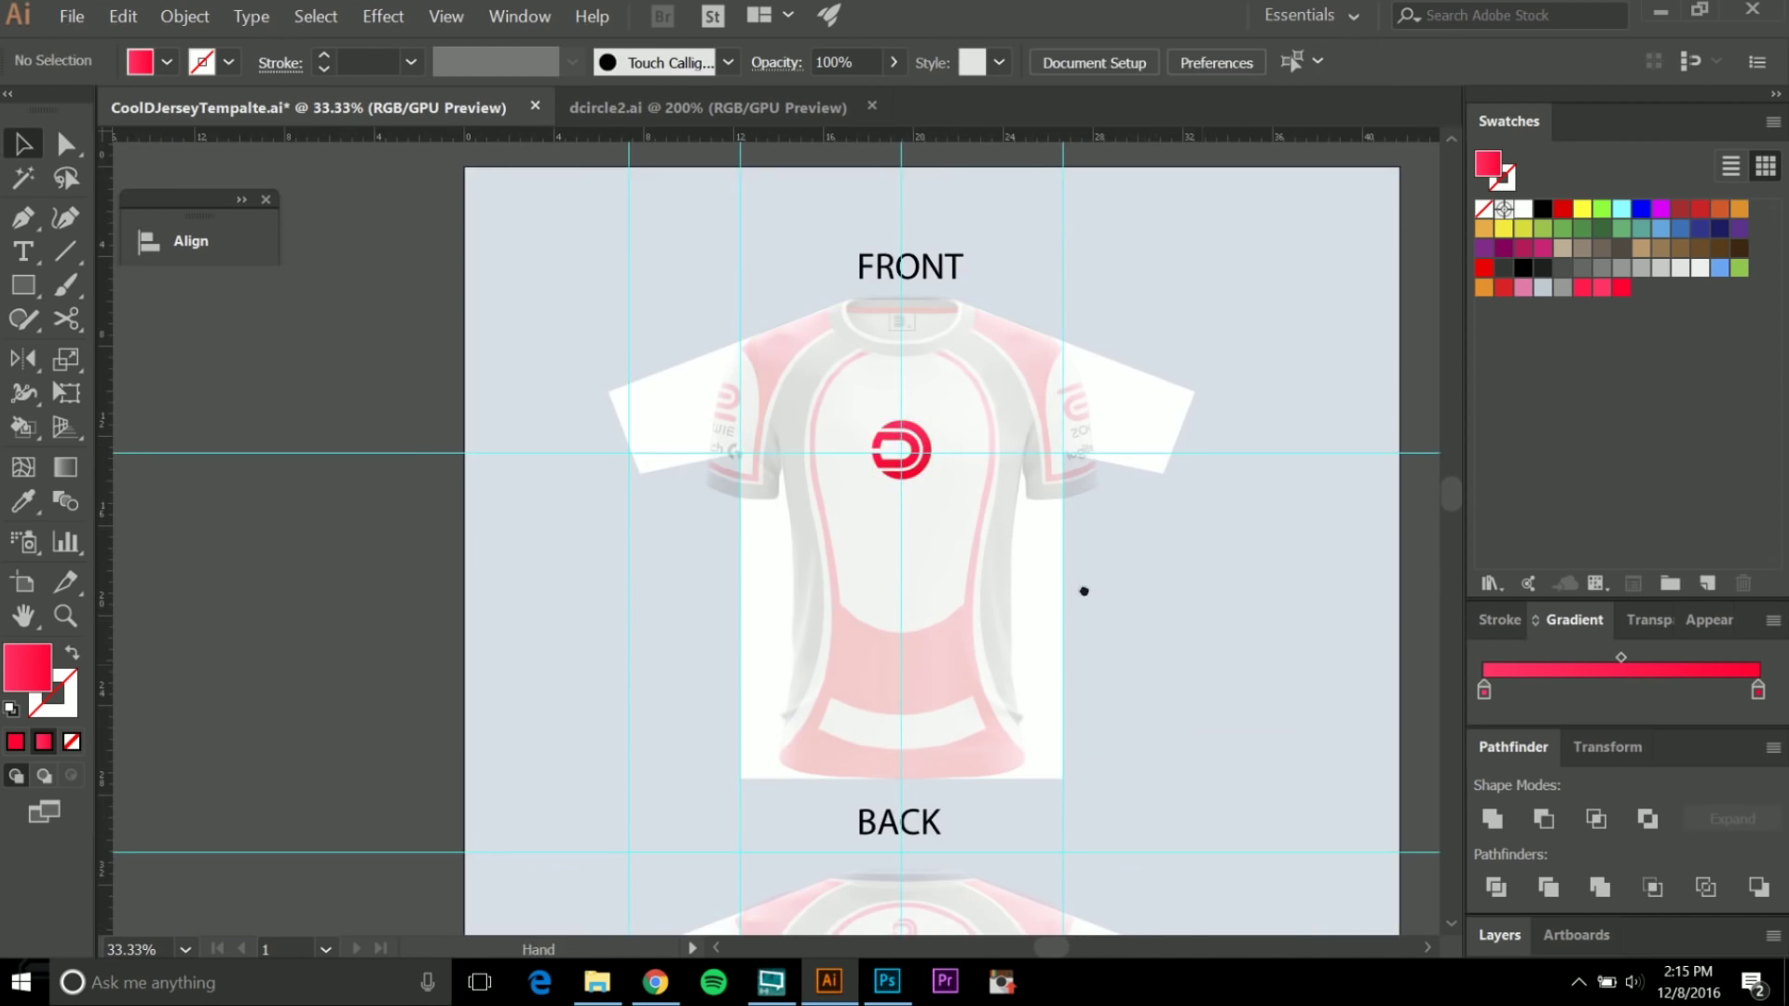
Examine the collars and the grey side panels on the front and back jersey mockups.
scroll(1086, 582, down, 1)
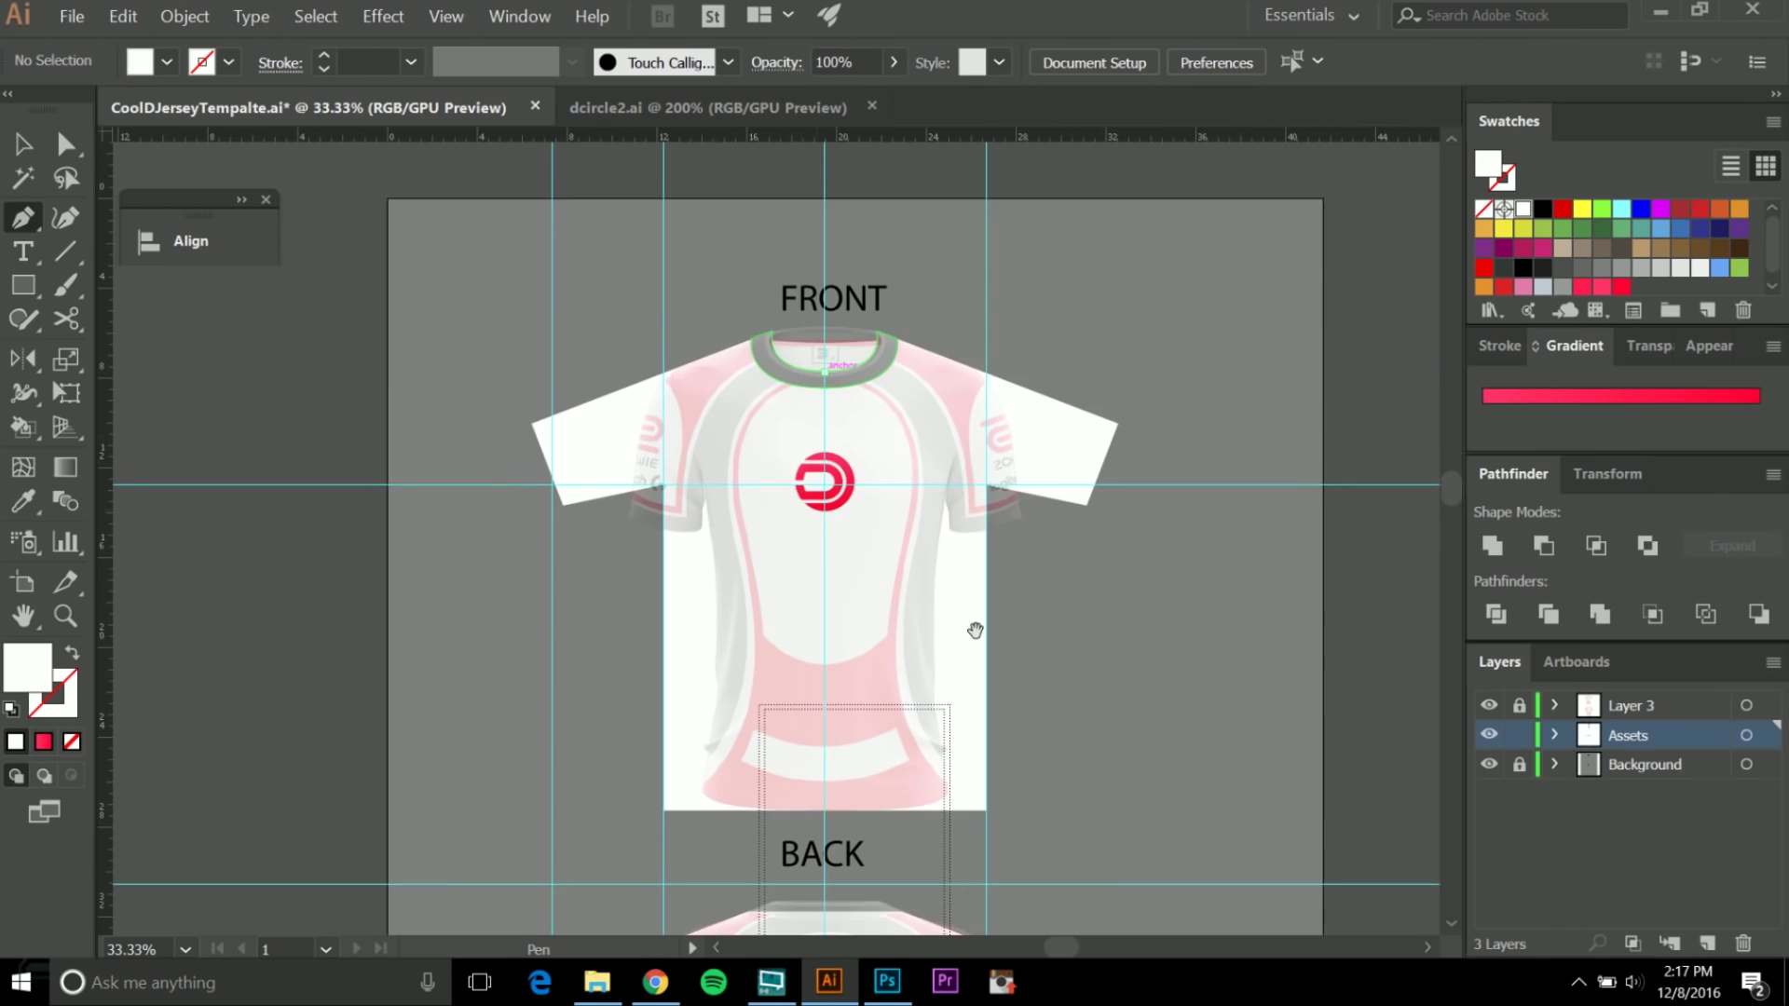
scroll(970, 631, down, 3)
scroll(1044, 382, down, 4)
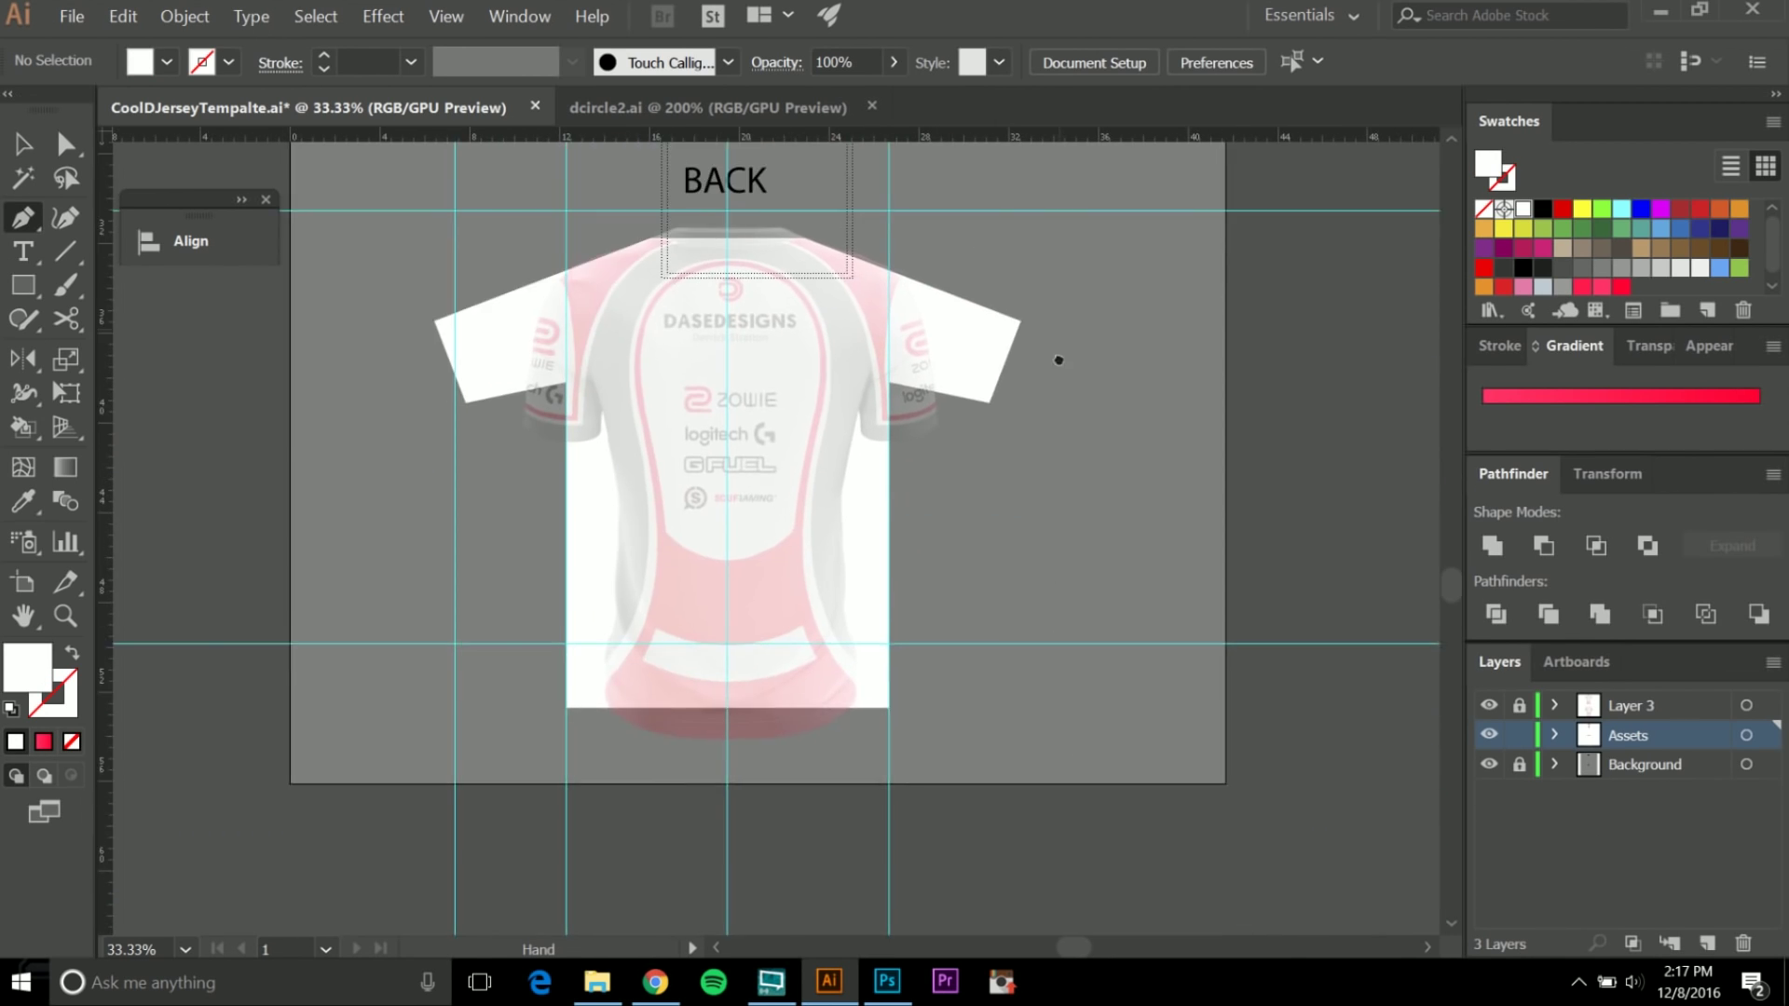
scroll(1072, 392, up, 1)
scroll(1062, 372, up, 9)
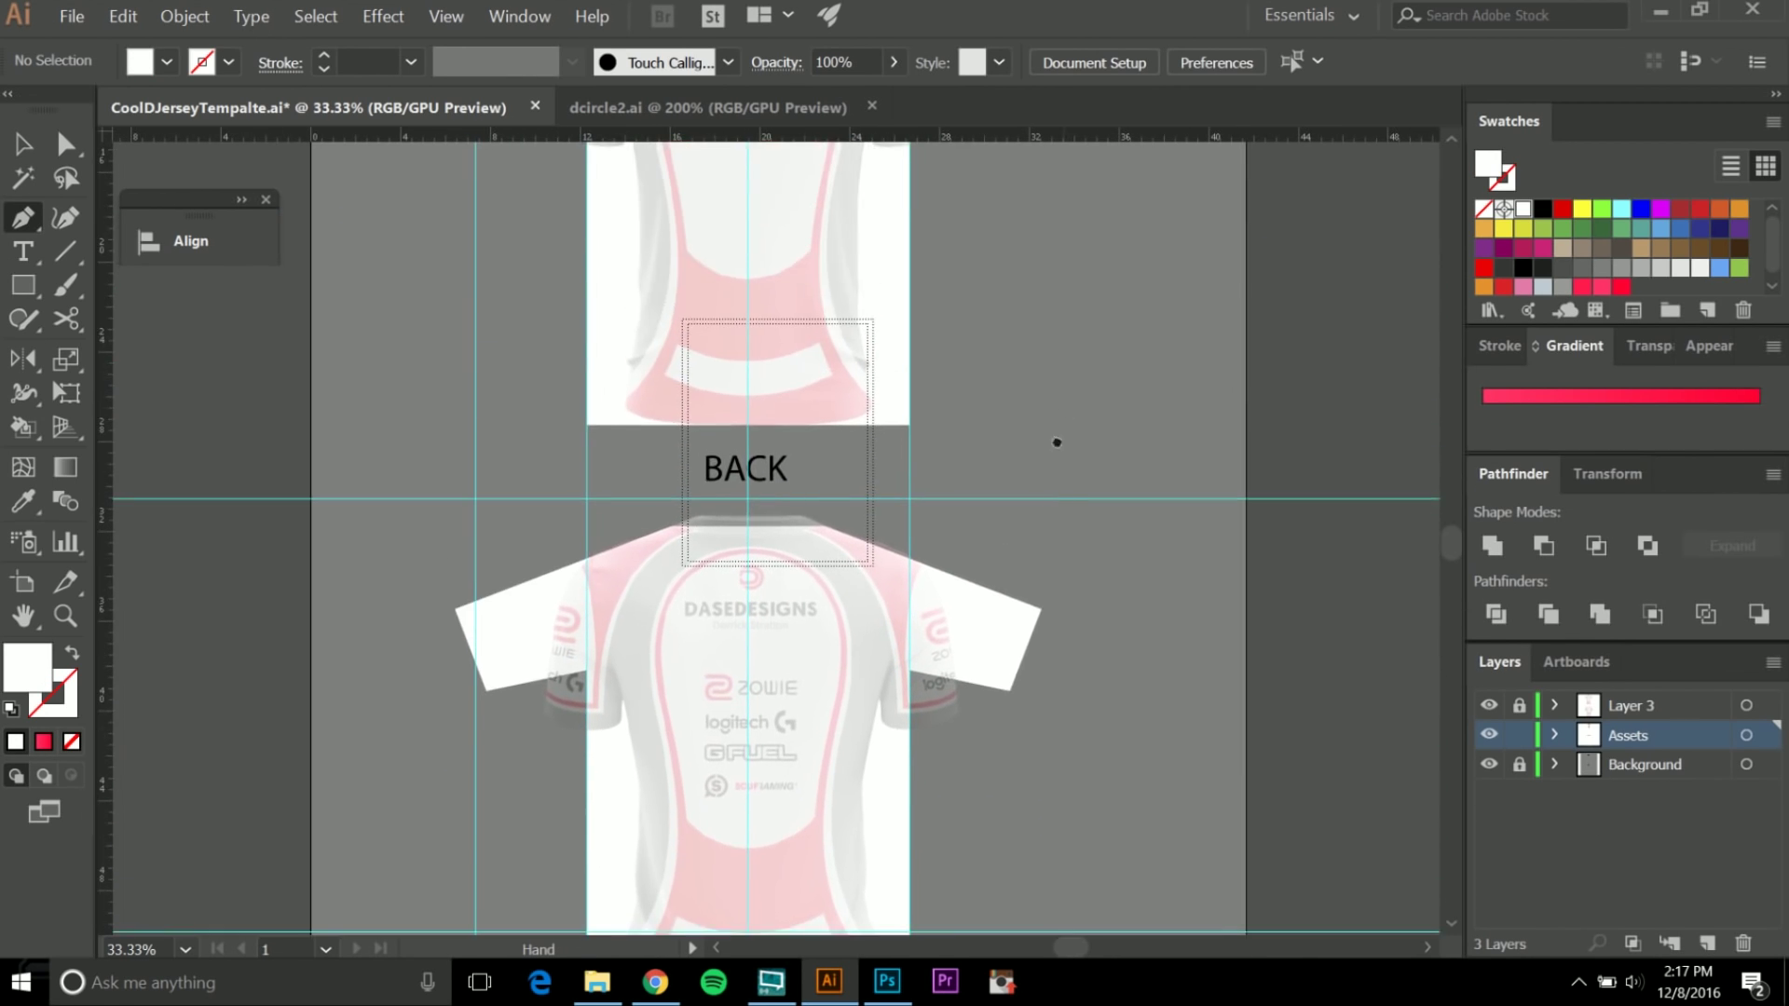
scroll(770, 422, up, 3)
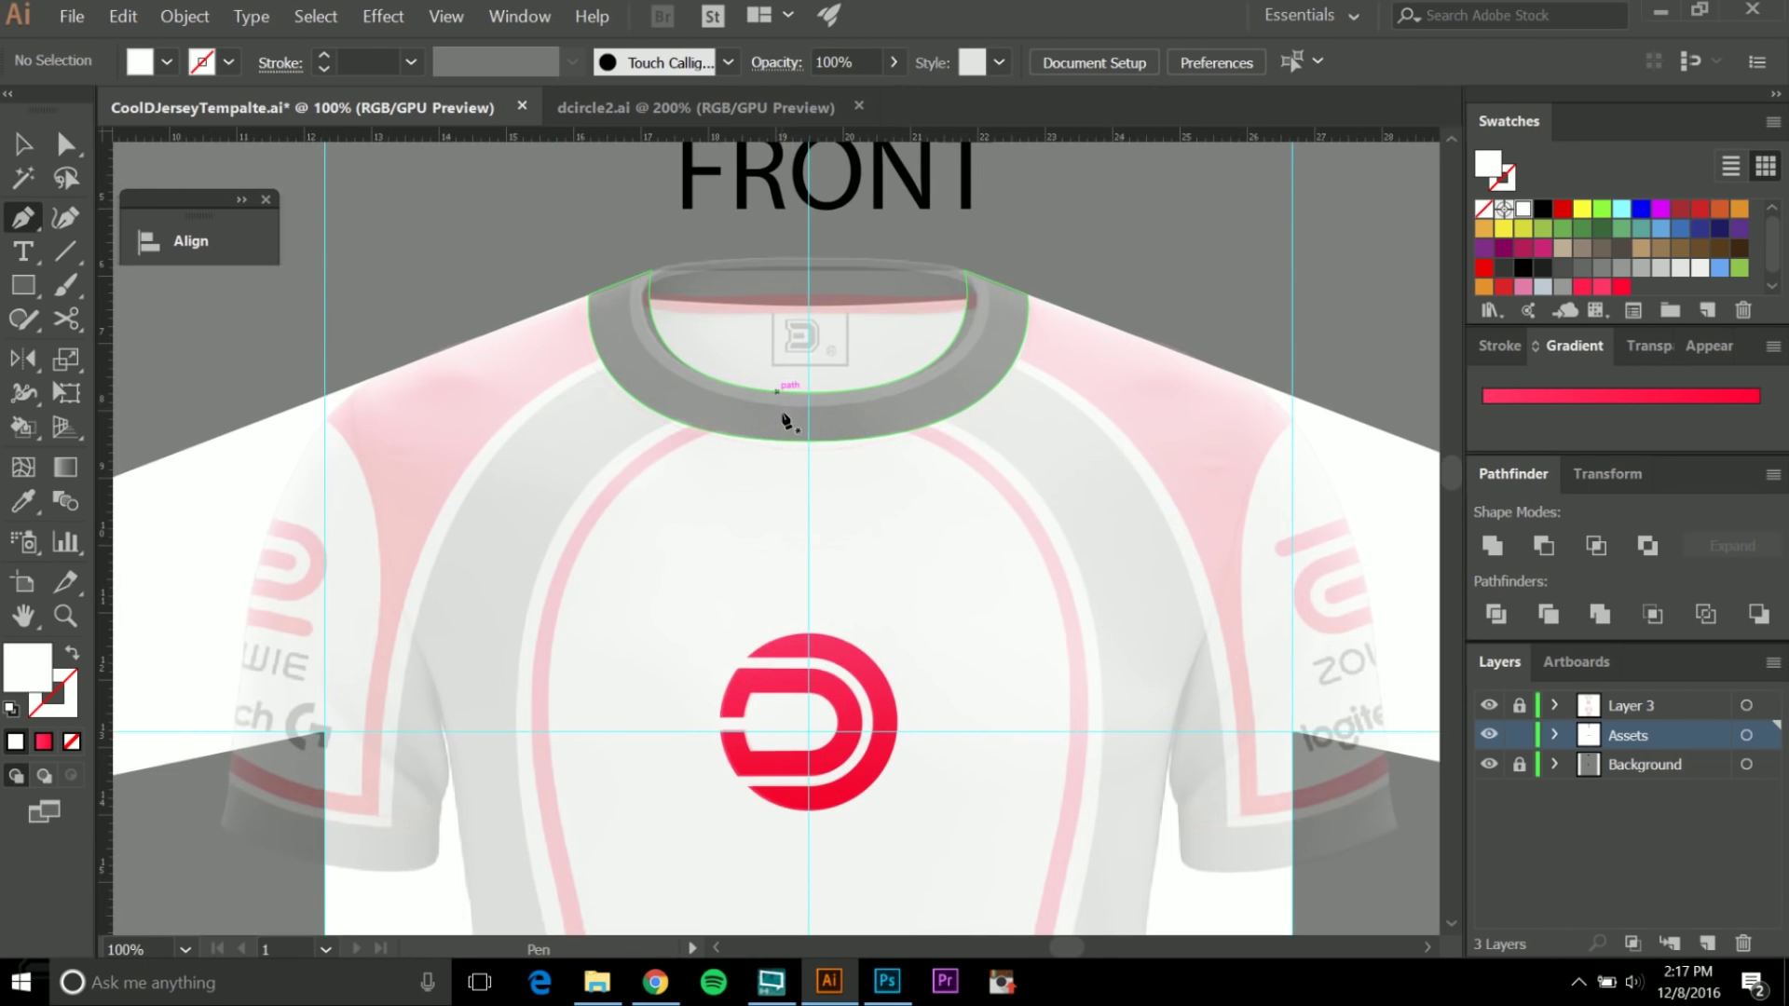
scroll(841, 463, down, 3)
scroll(843, 466, down, 5)
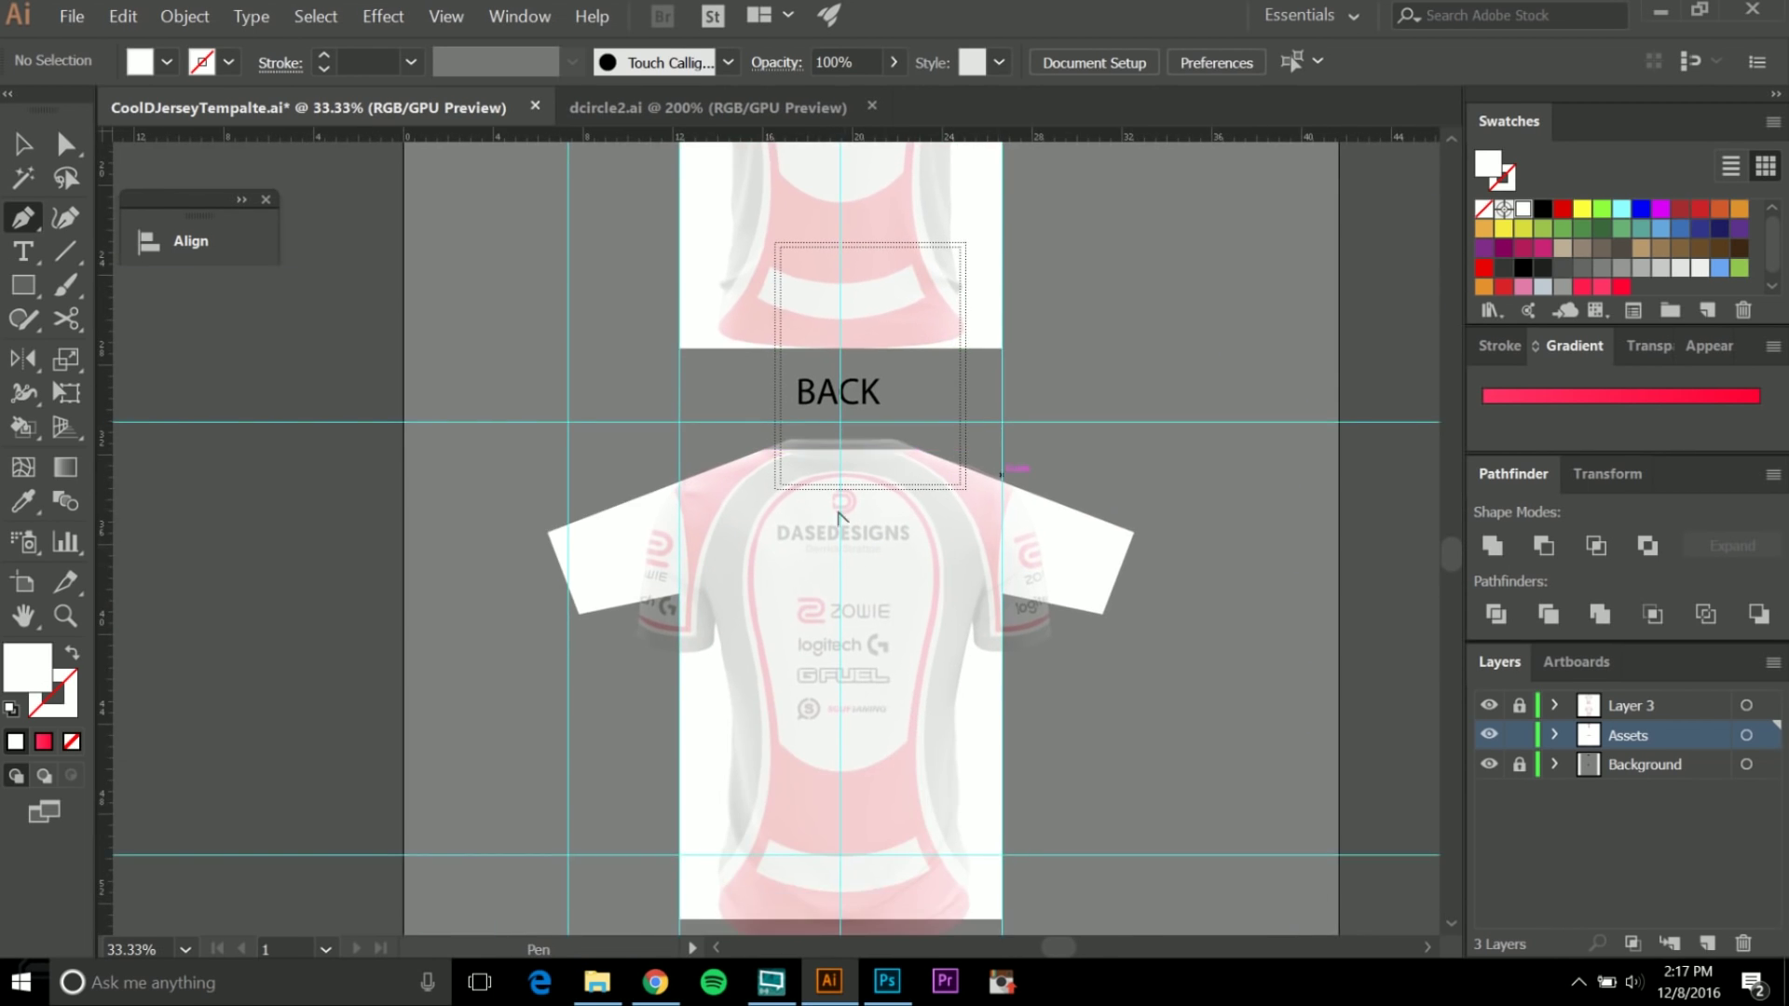
scroll(845, 466, up, 4)
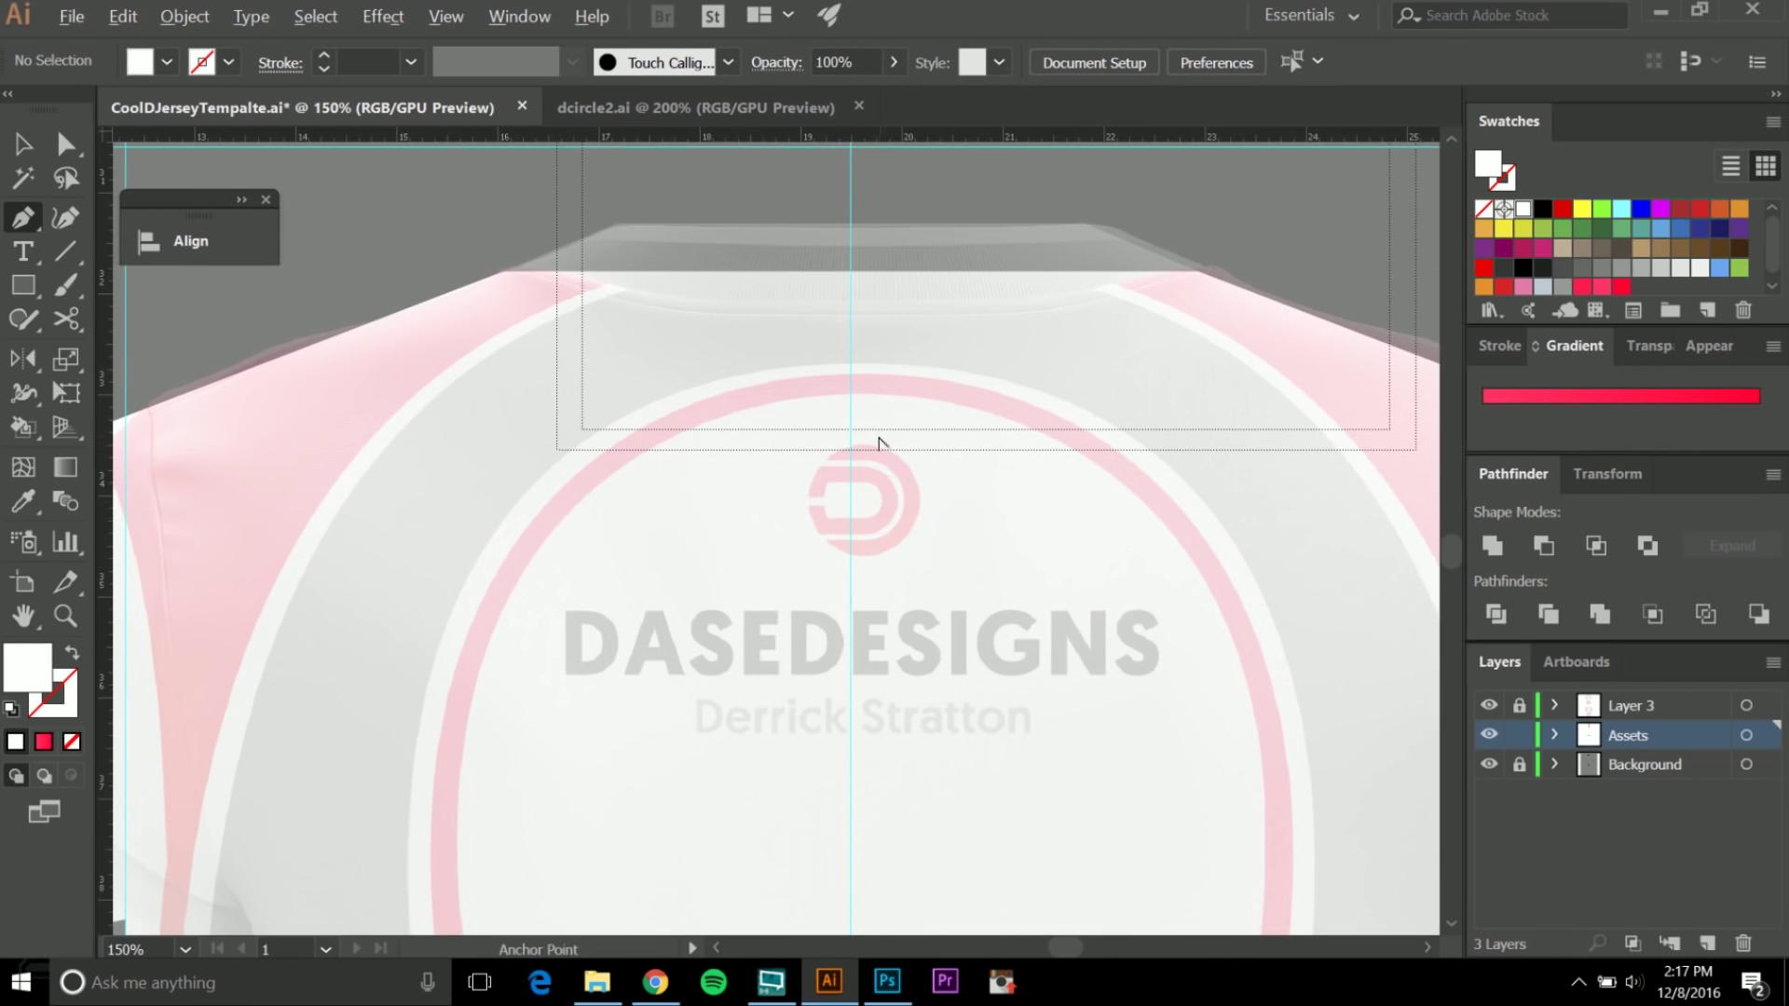
scroll(879, 441, down, 4)
scroll(971, 453, up, 5)
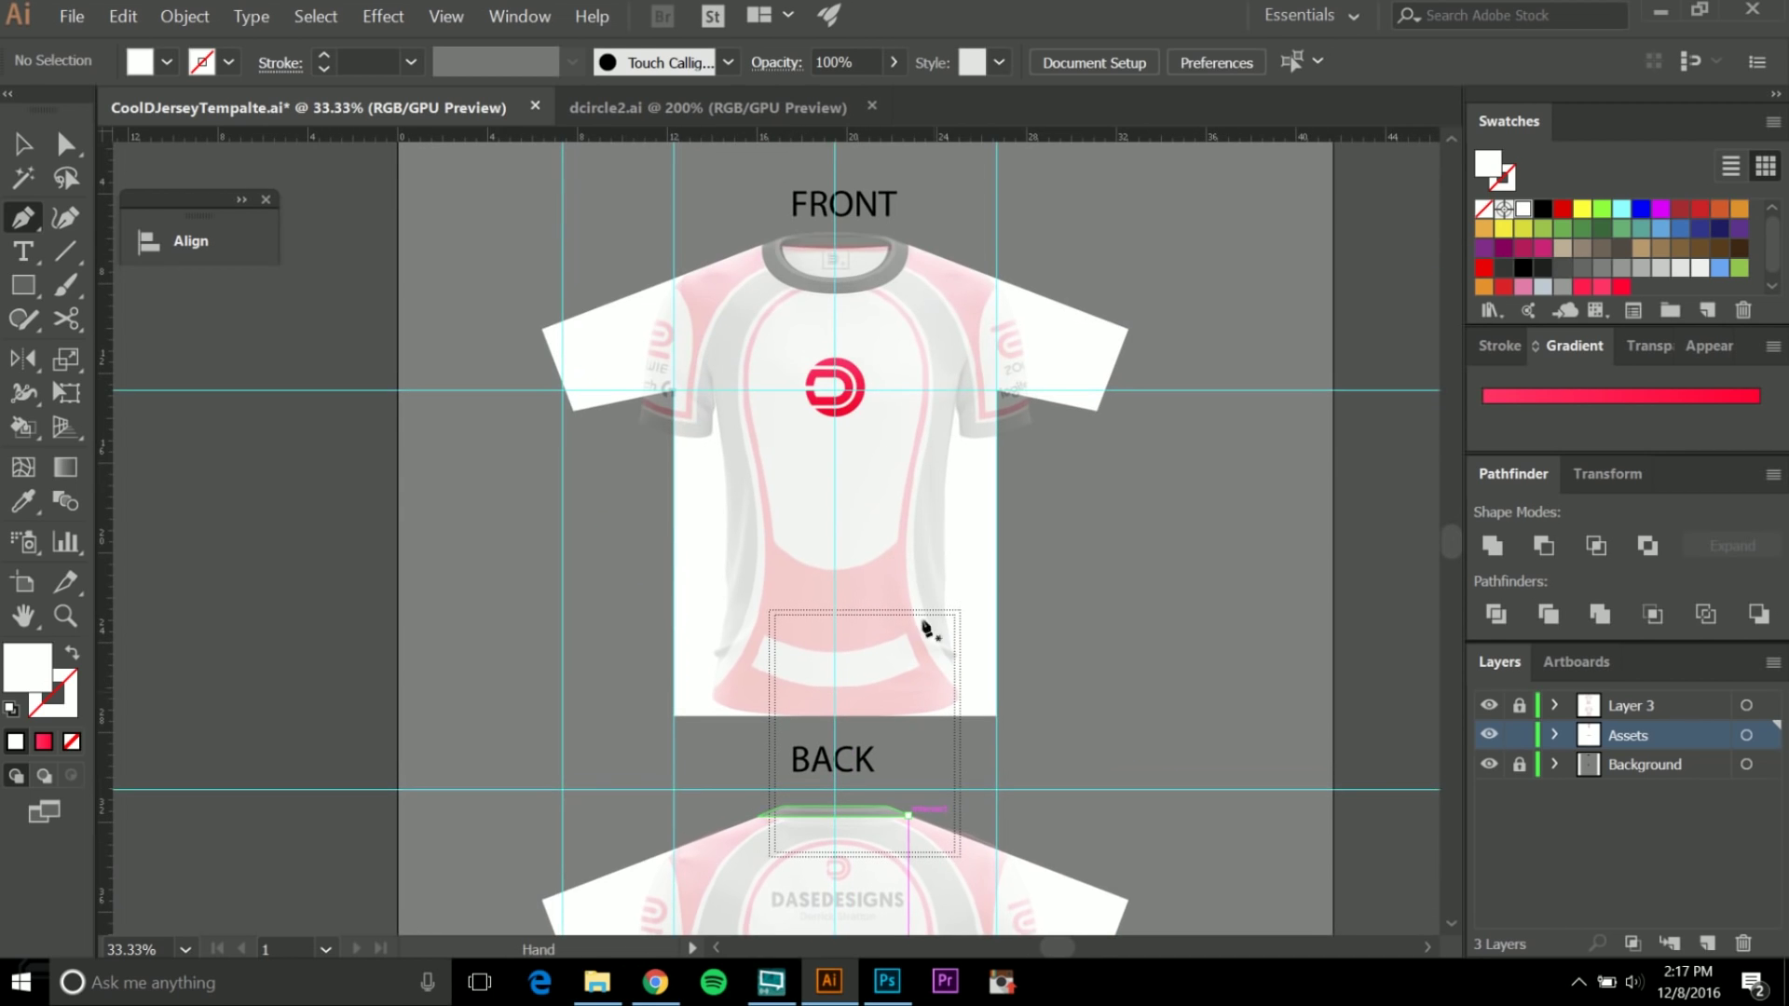
Start a Pen path at the front collar's bottom centre and curve it along the left grey panel's inner edge to the horizontal chest guide.
scroll(825, 287, up, 4)
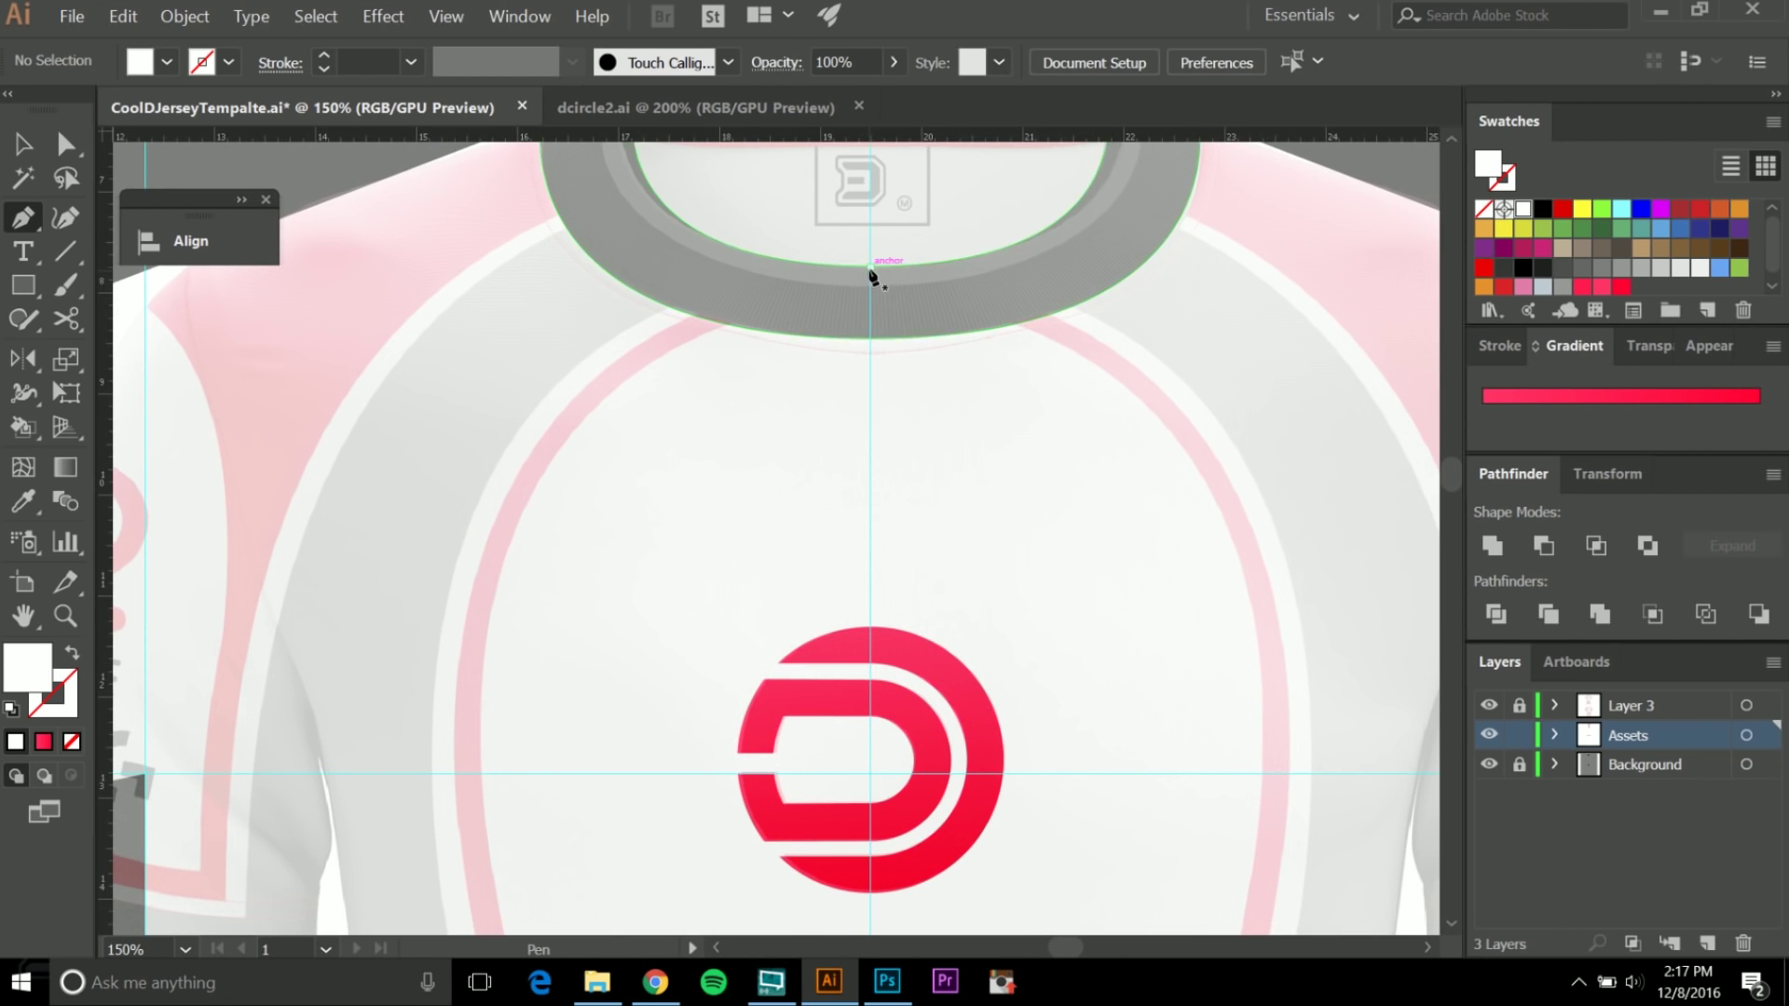
scroll(531, 485, down, 4)
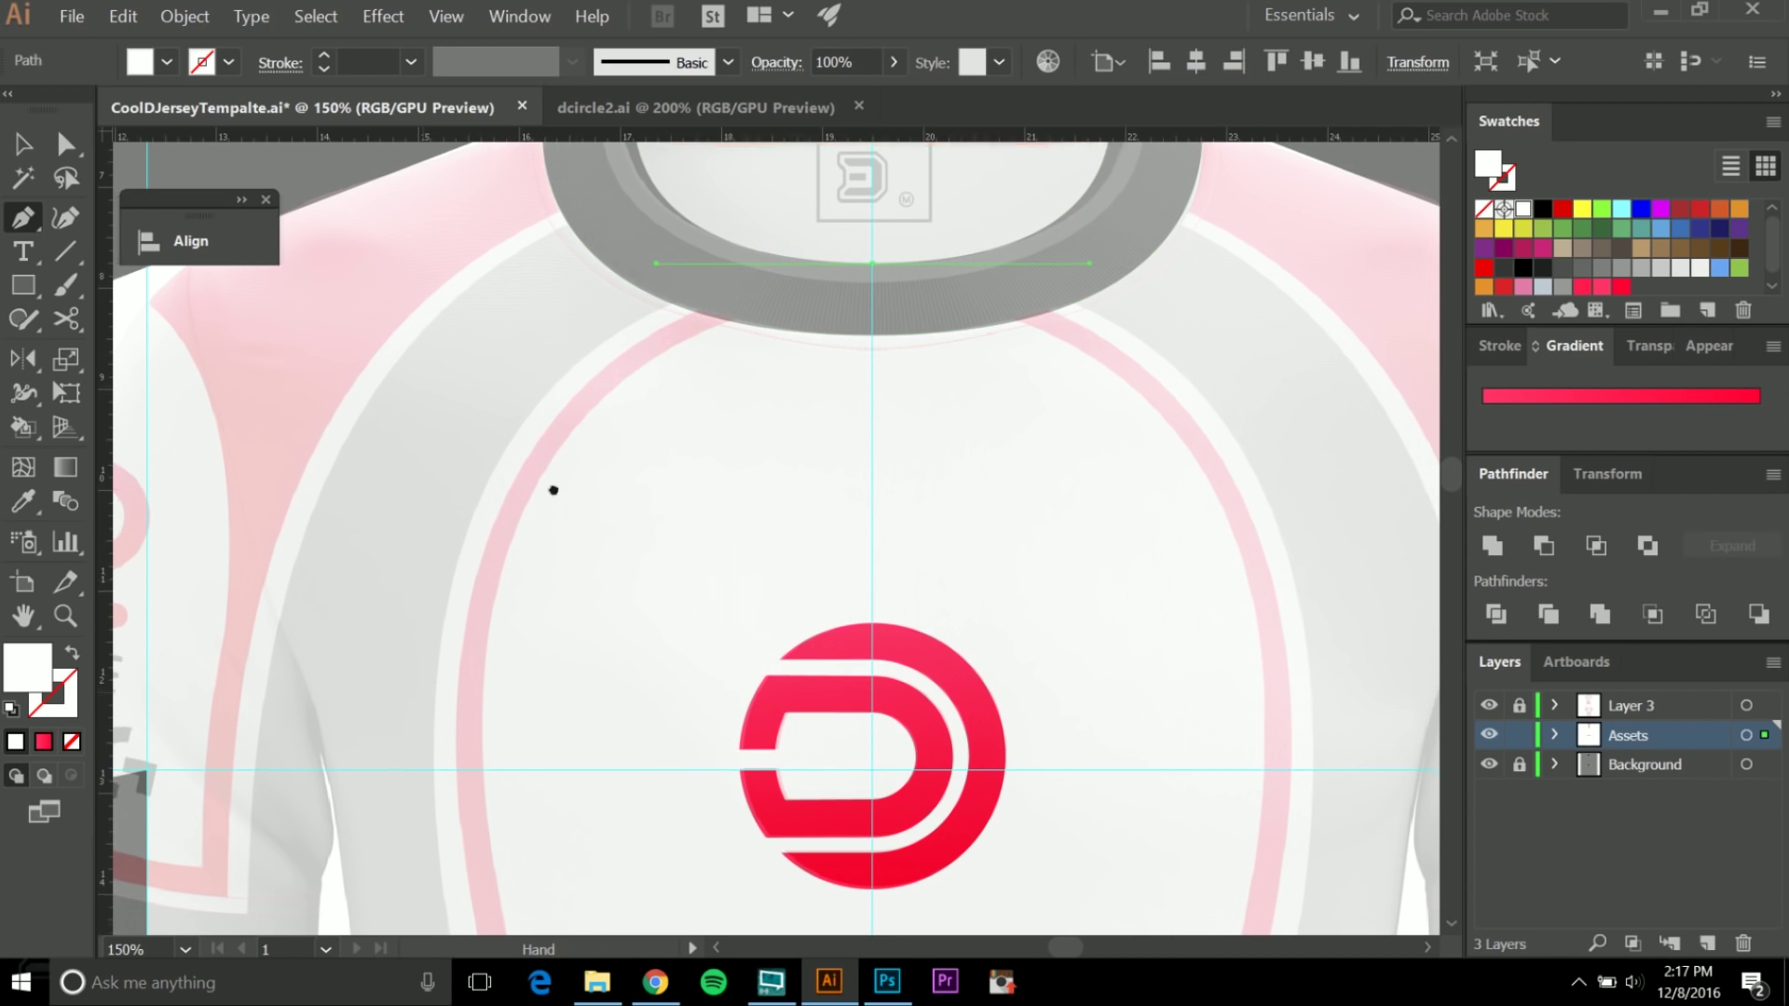
scroll(551, 491, left, 2)
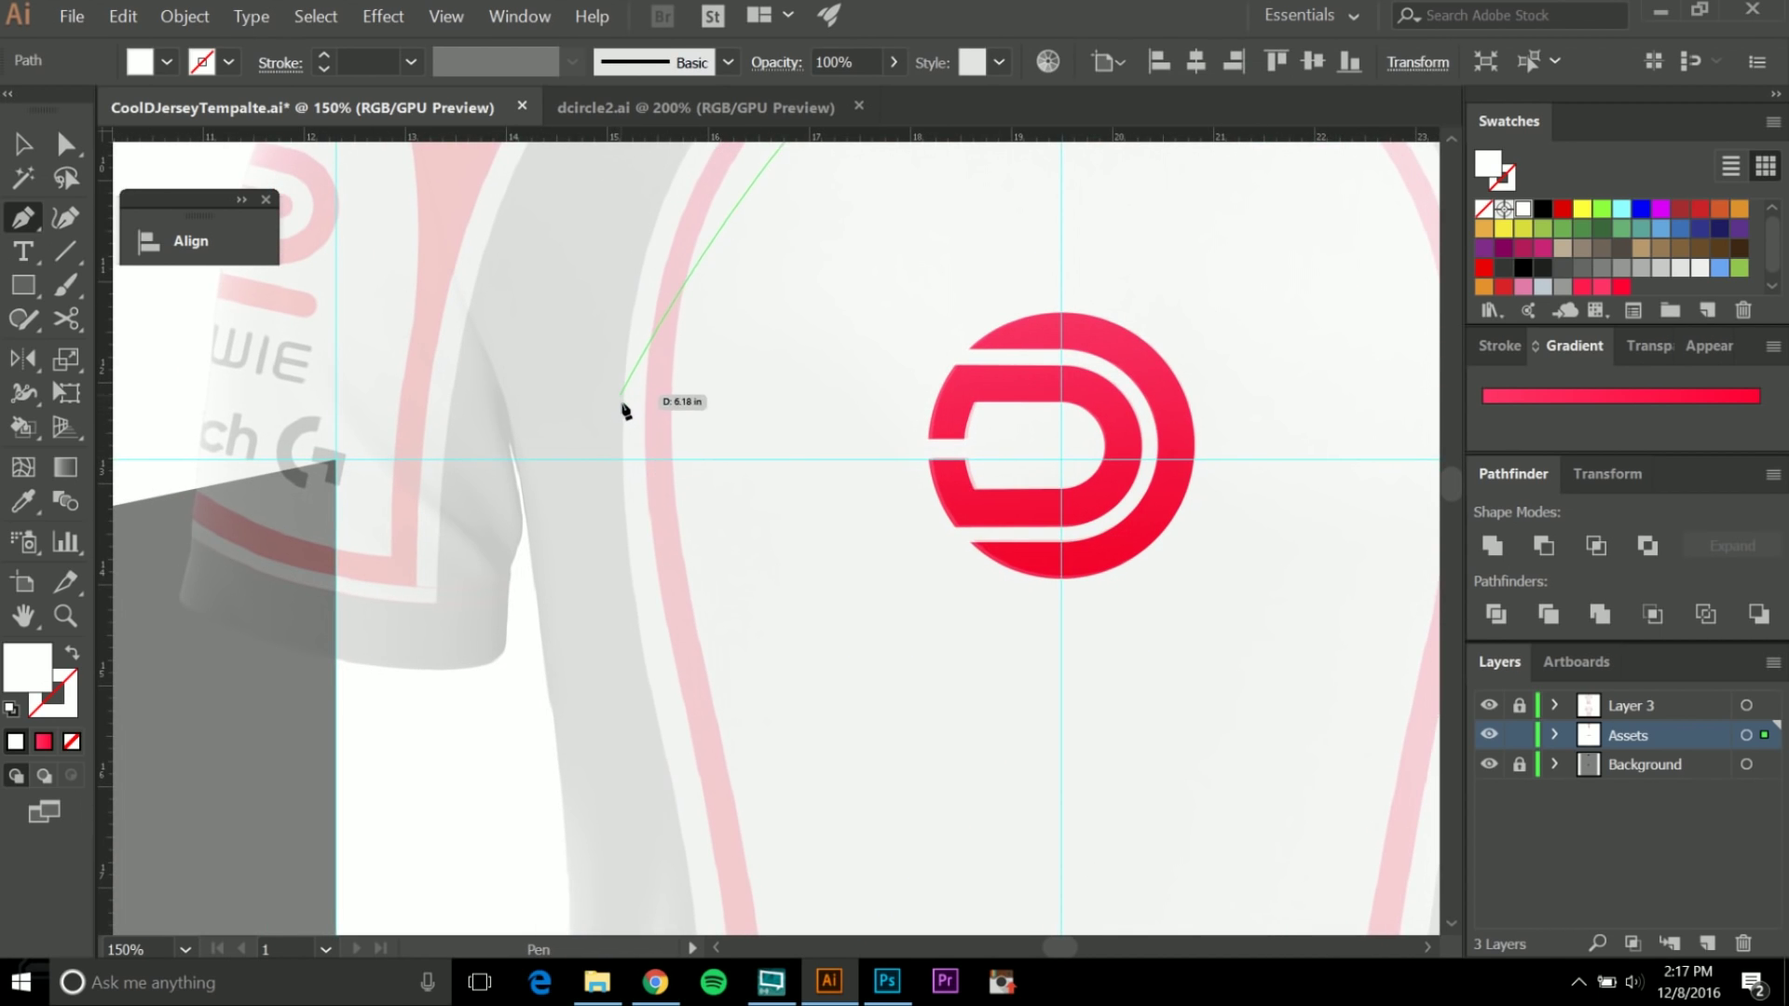
drag(621, 410, 622, 509)
drag(597, 680, 600, 690)
drag(695, 398, 621, 751)
scroll(735, 367, up, 2)
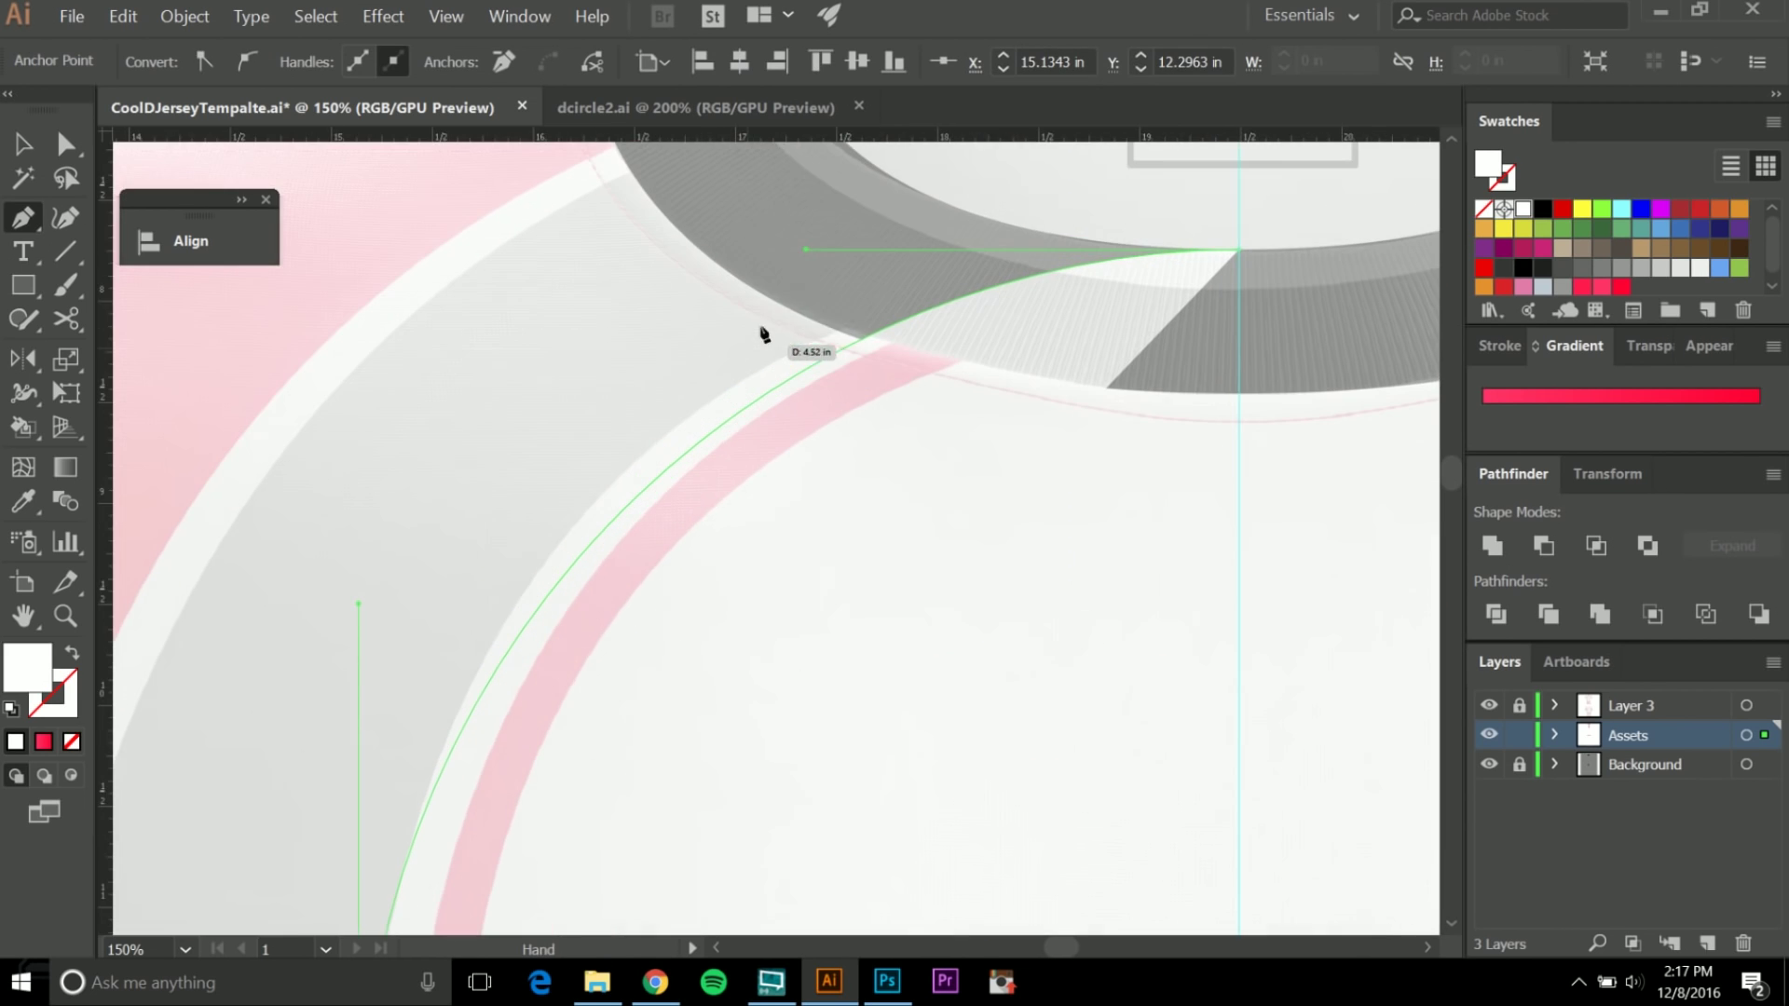
drag(811, 261, 694, 503)
drag(696, 716, 790, 335)
drag(660, 643, 841, 310)
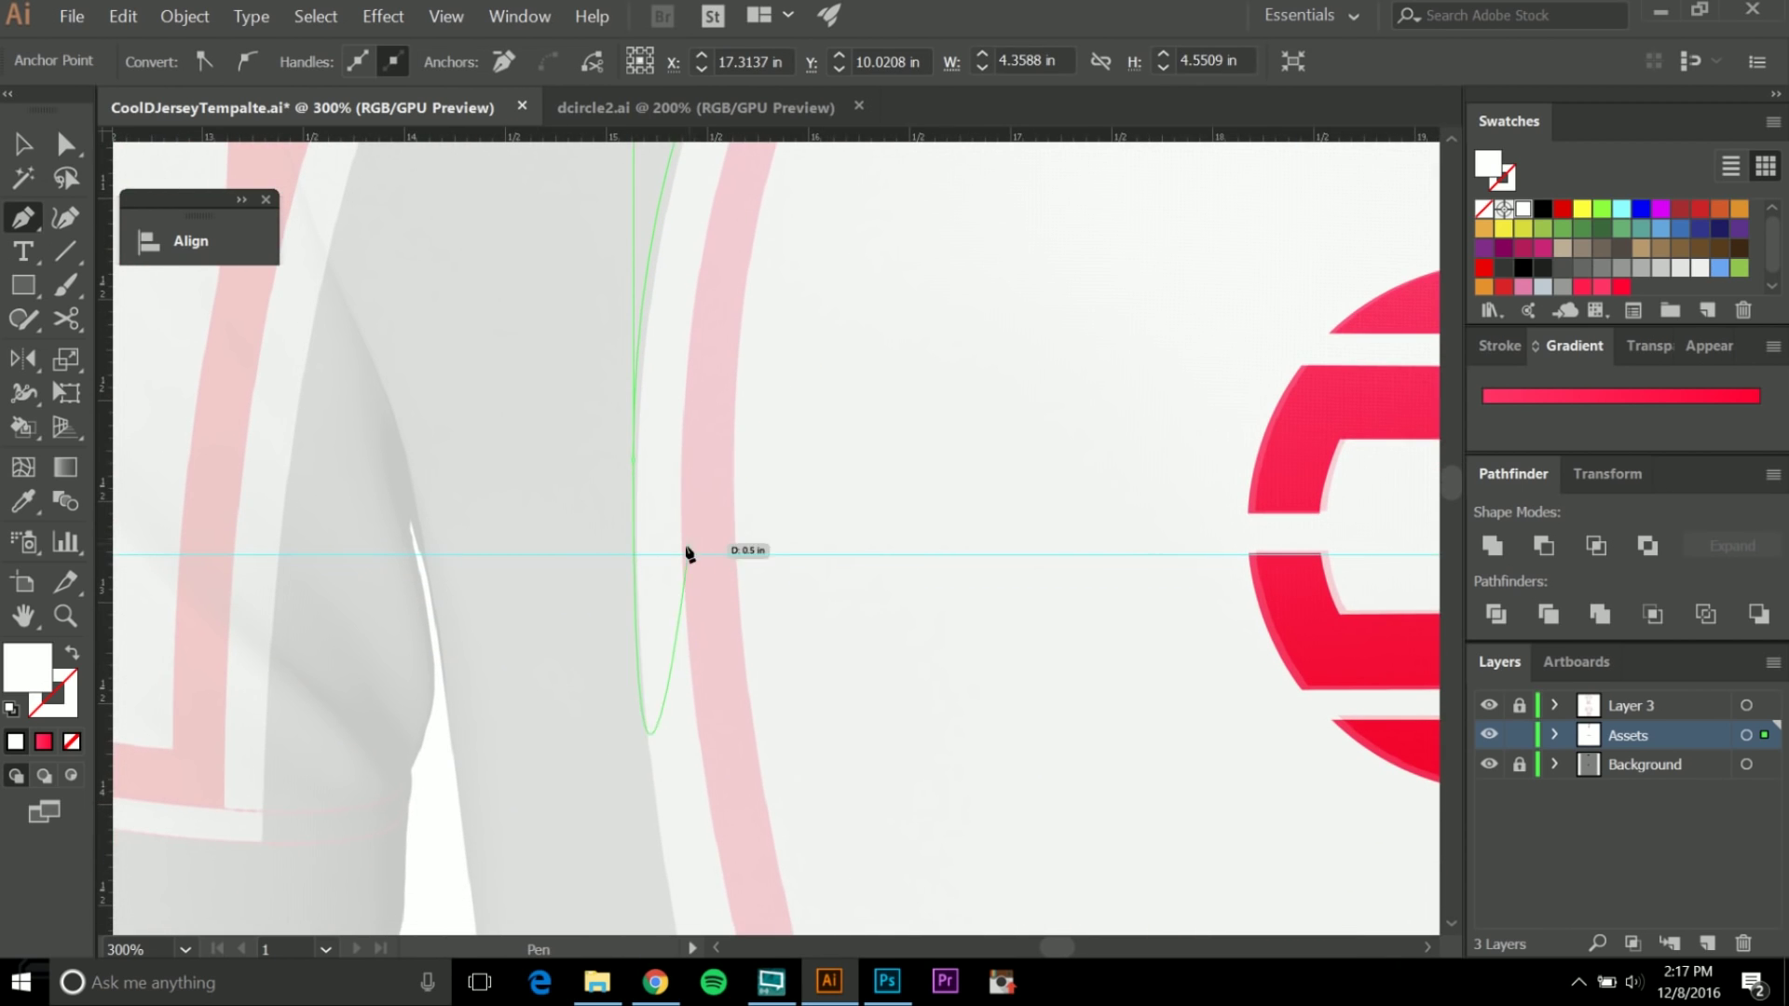
drag(634, 467, 639, 559)
Adjust the chest anchor's upper handle so the curve follows the grey panel's inner edge.
scroll(643, 578, down, 3)
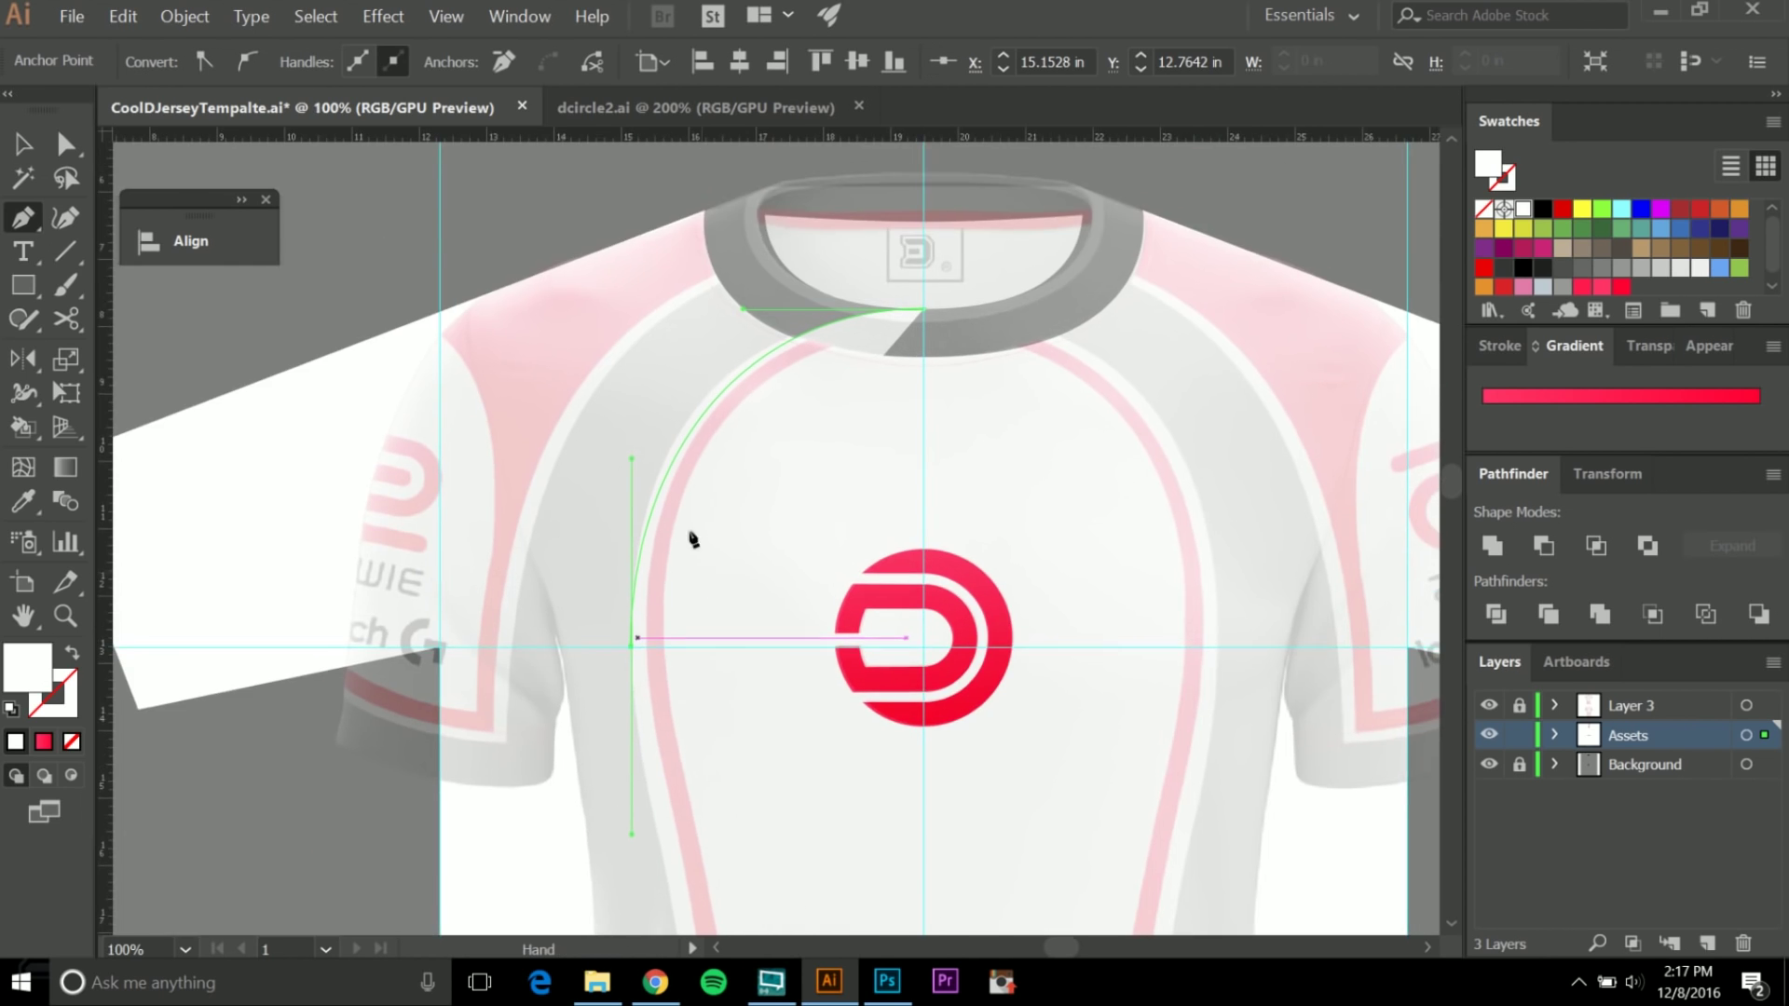
scroll(682, 475, up, 2)
drag(764, 504, 754, 615)
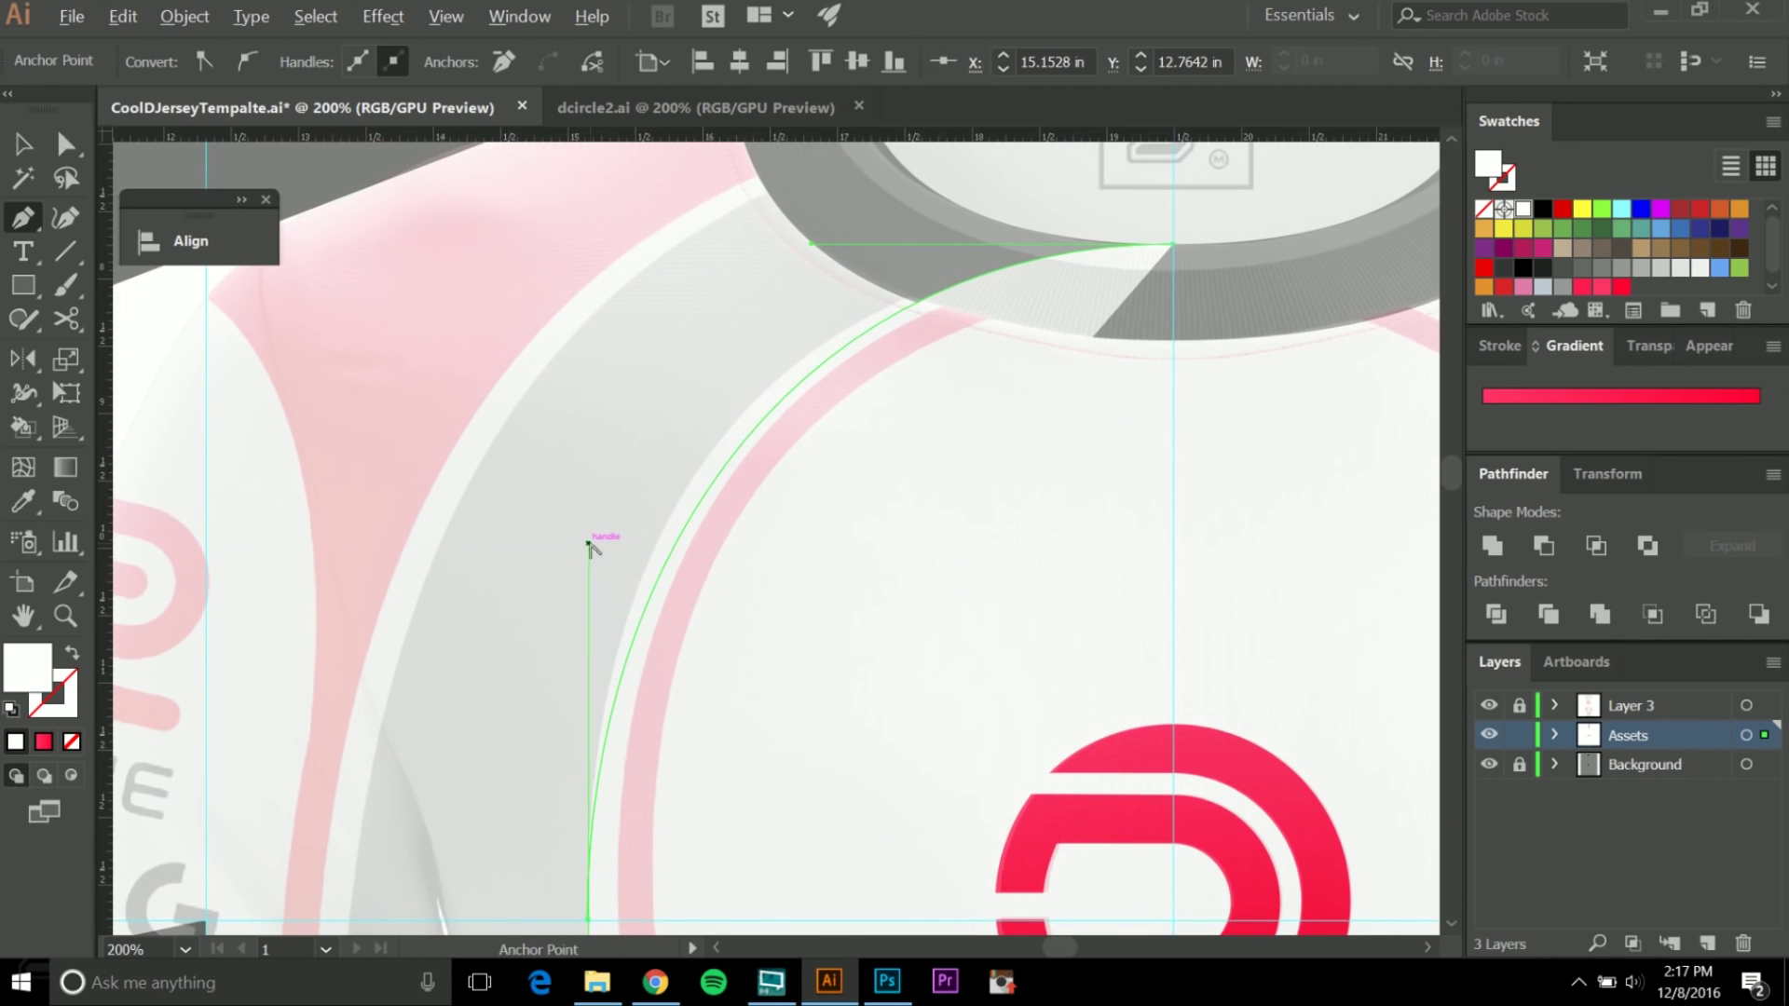
drag(590, 543, 603, 489)
Remove the chest anchor's outgoing handle and continue the path with a smooth point on the grey panel's edge at the waist.
drag(779, 729, 785, 500)
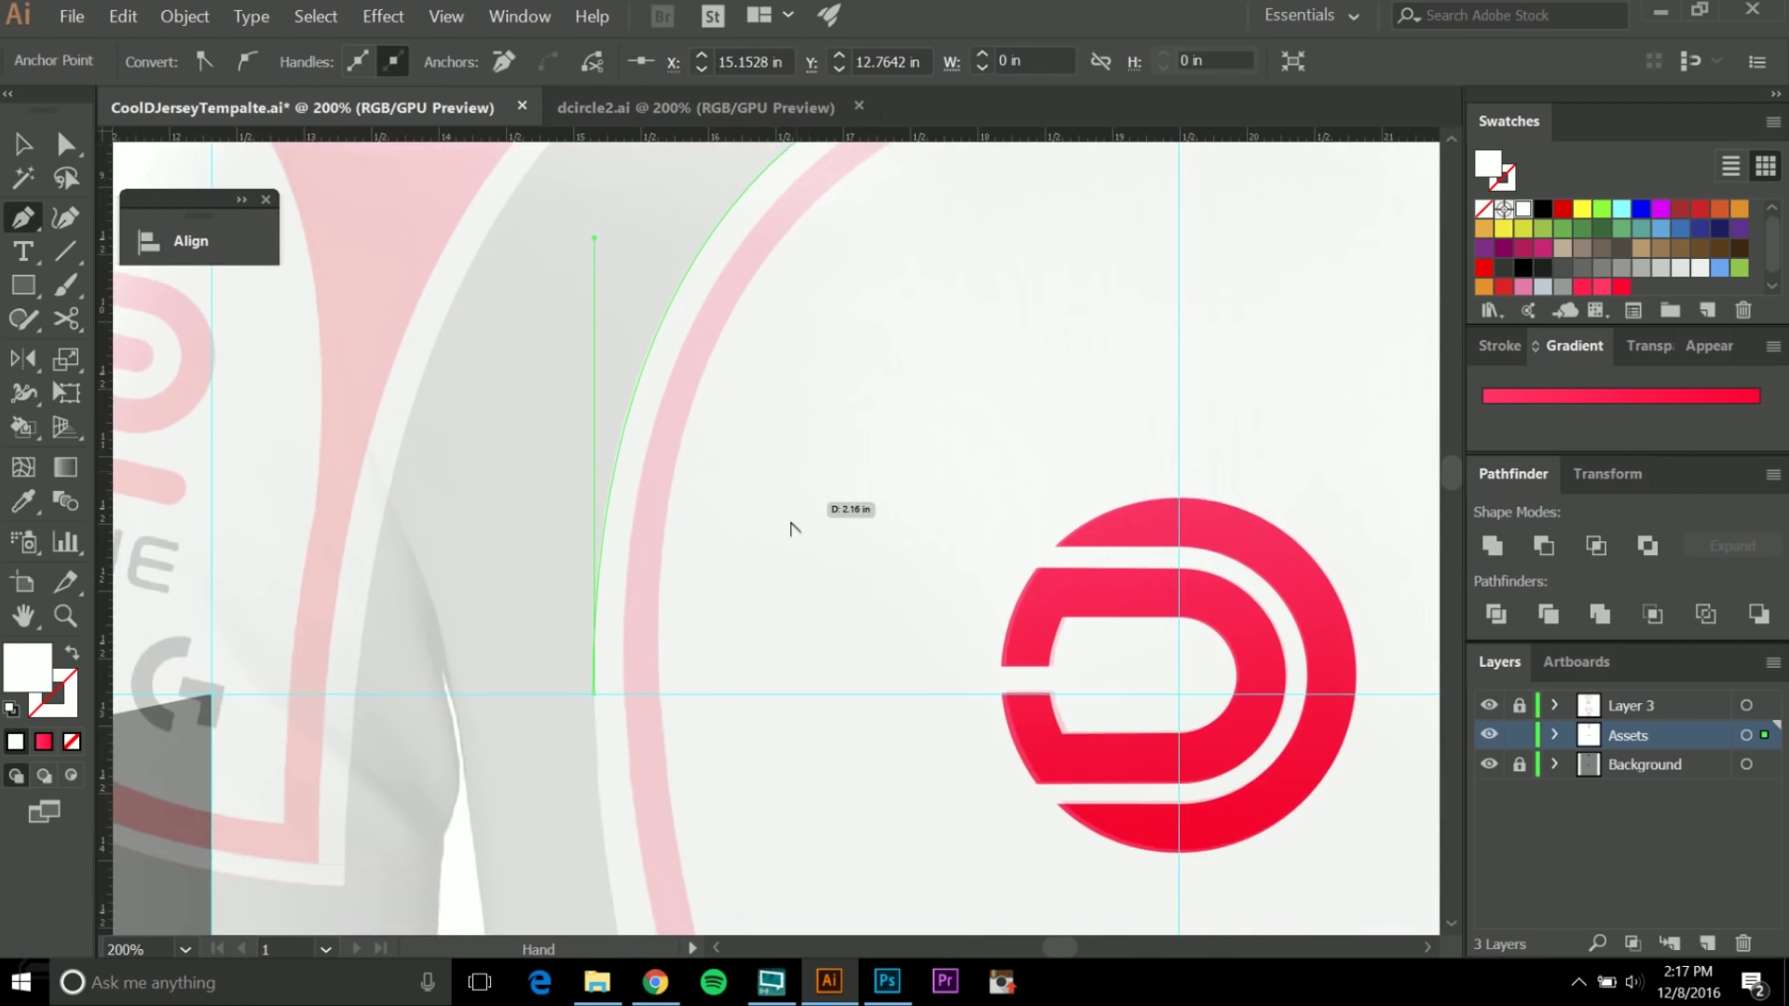
scroll(803, 569, down, 3)
drag(831, 699, 843, 270)
click(747, 171)
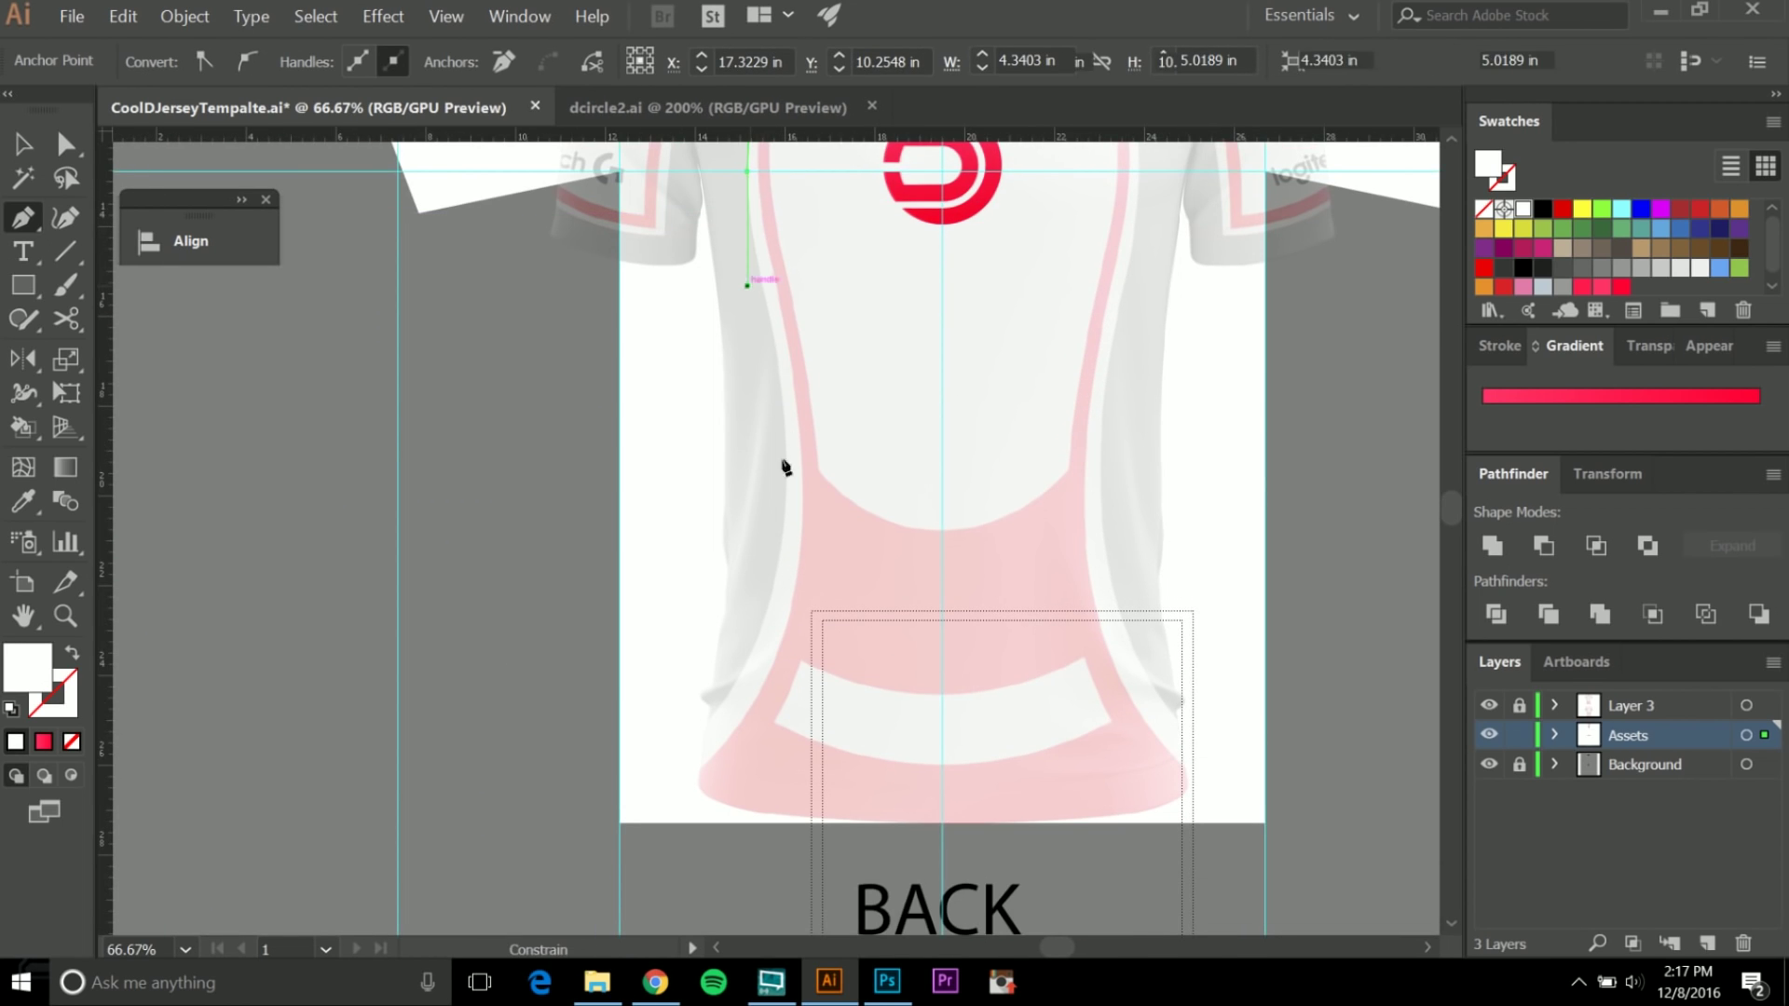
scroll(797, 592, up, 2)
drag(800, 313, 779, 427)
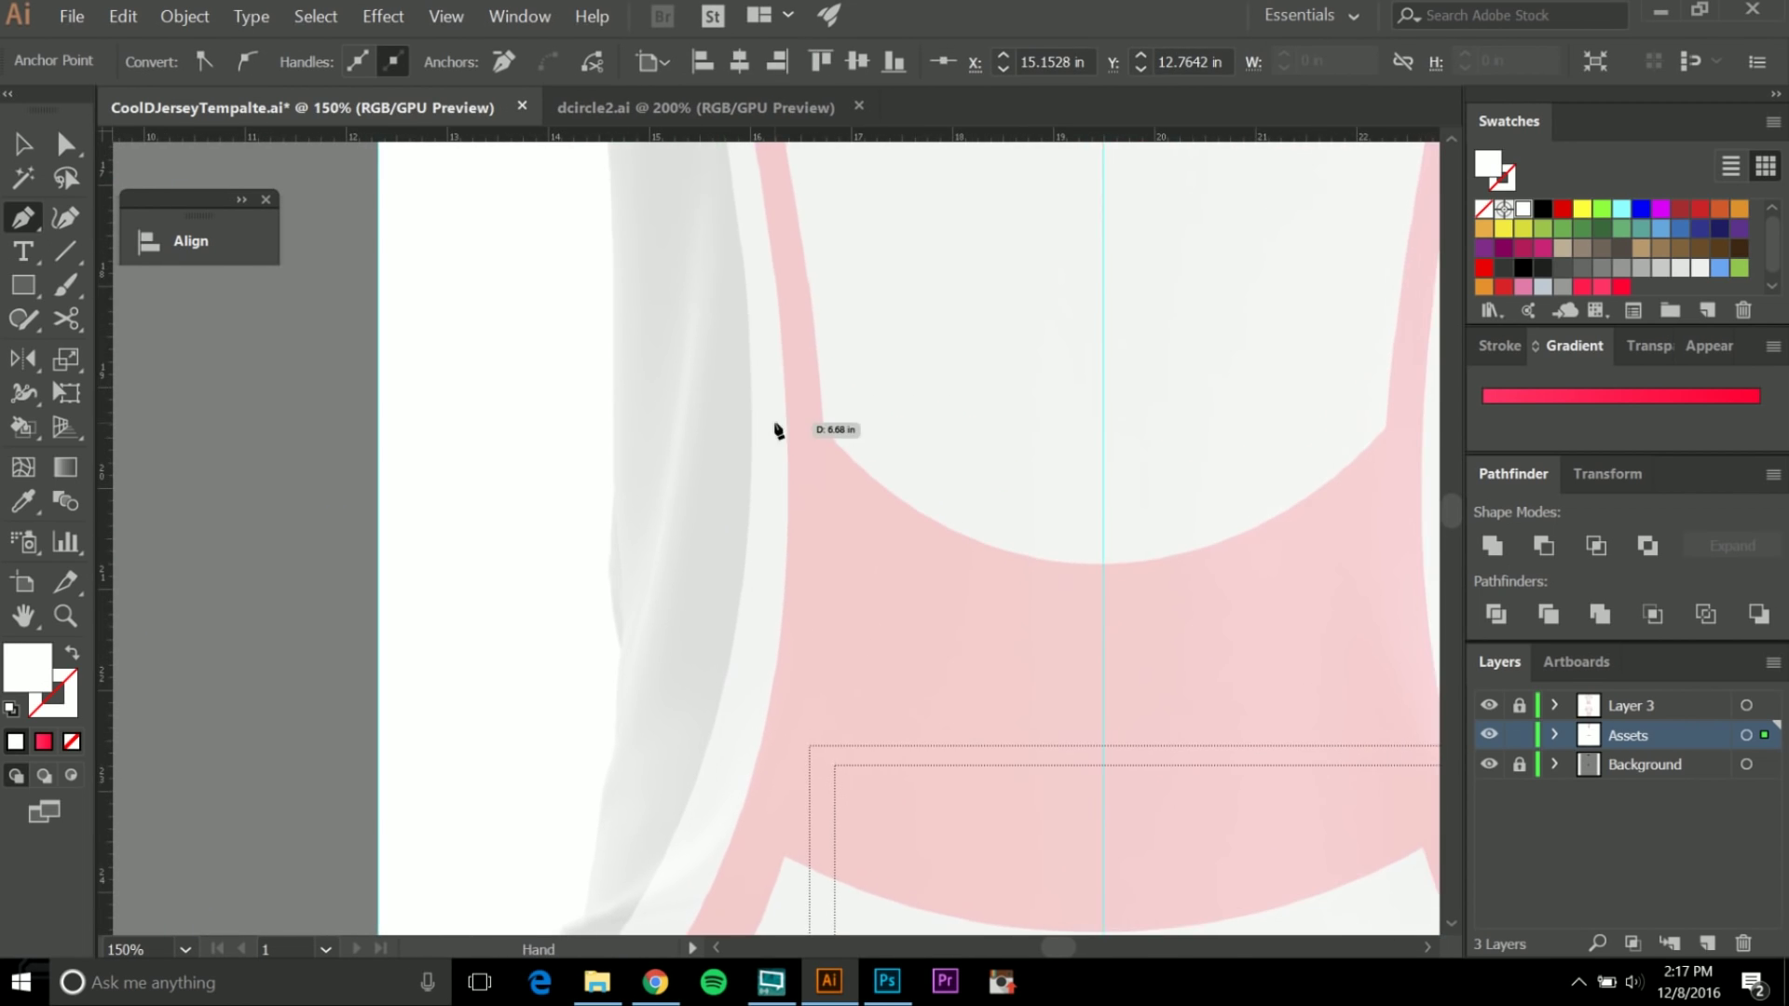
drag(794, 333, 796, 371)
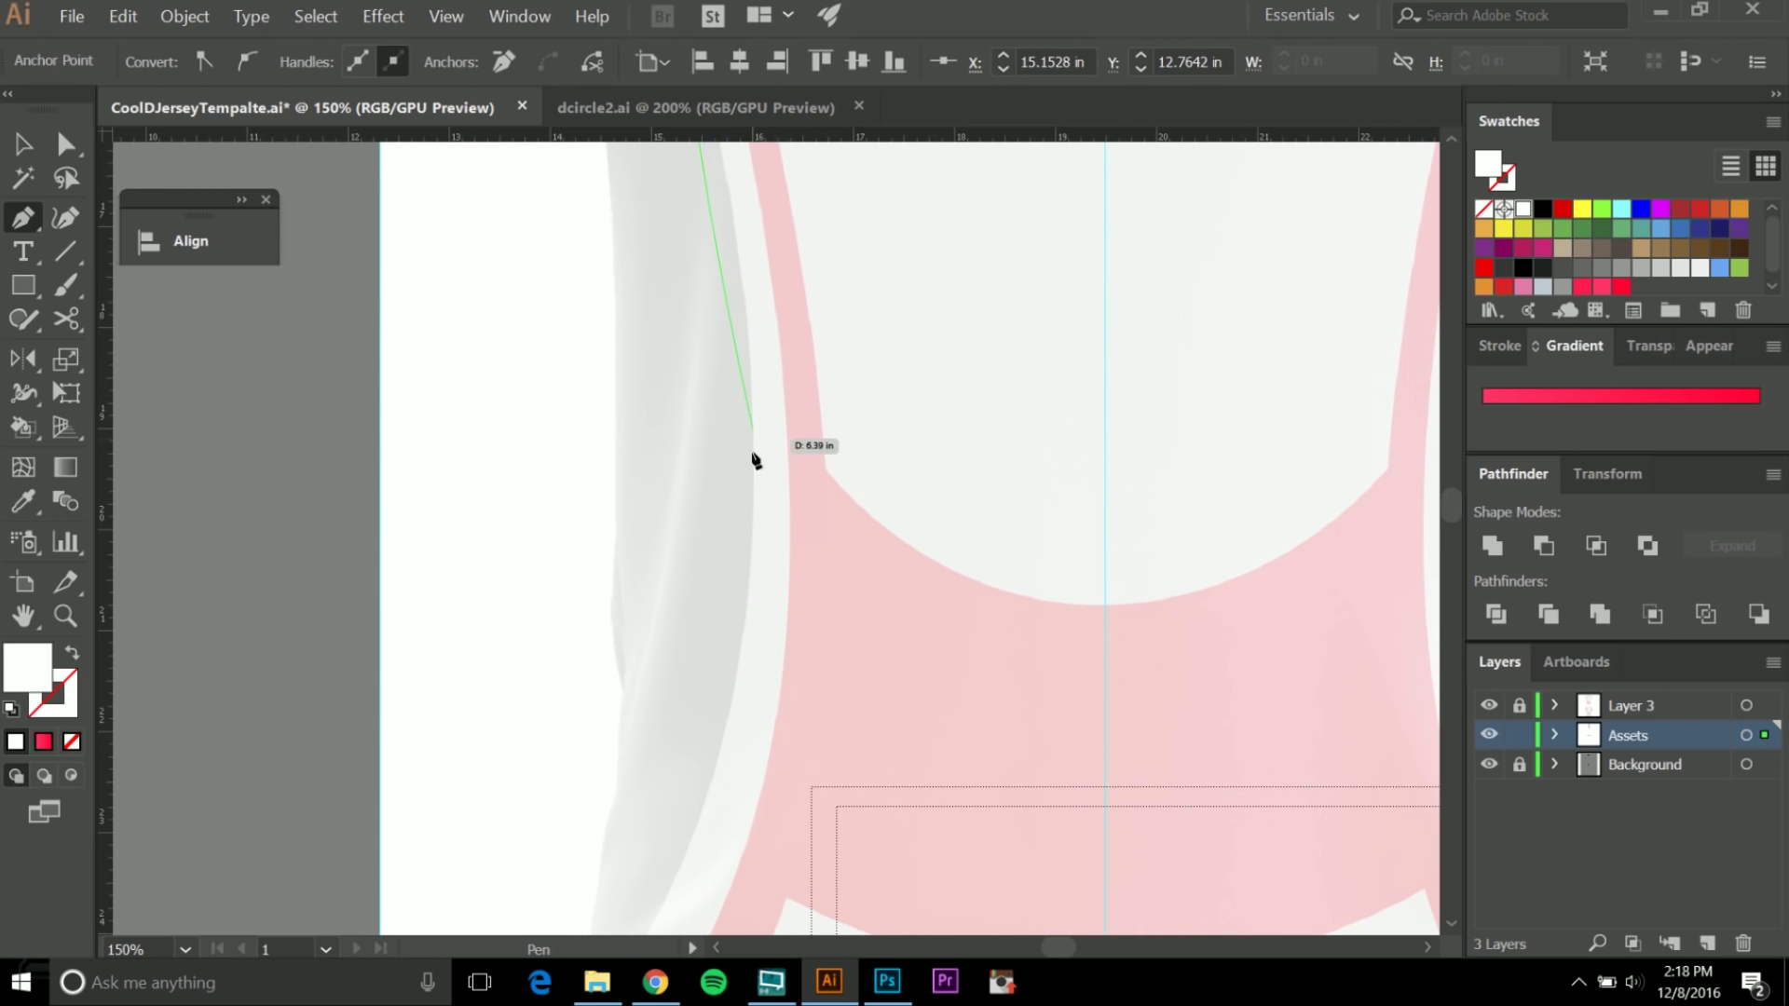
drag(754, 464, 752, 601)
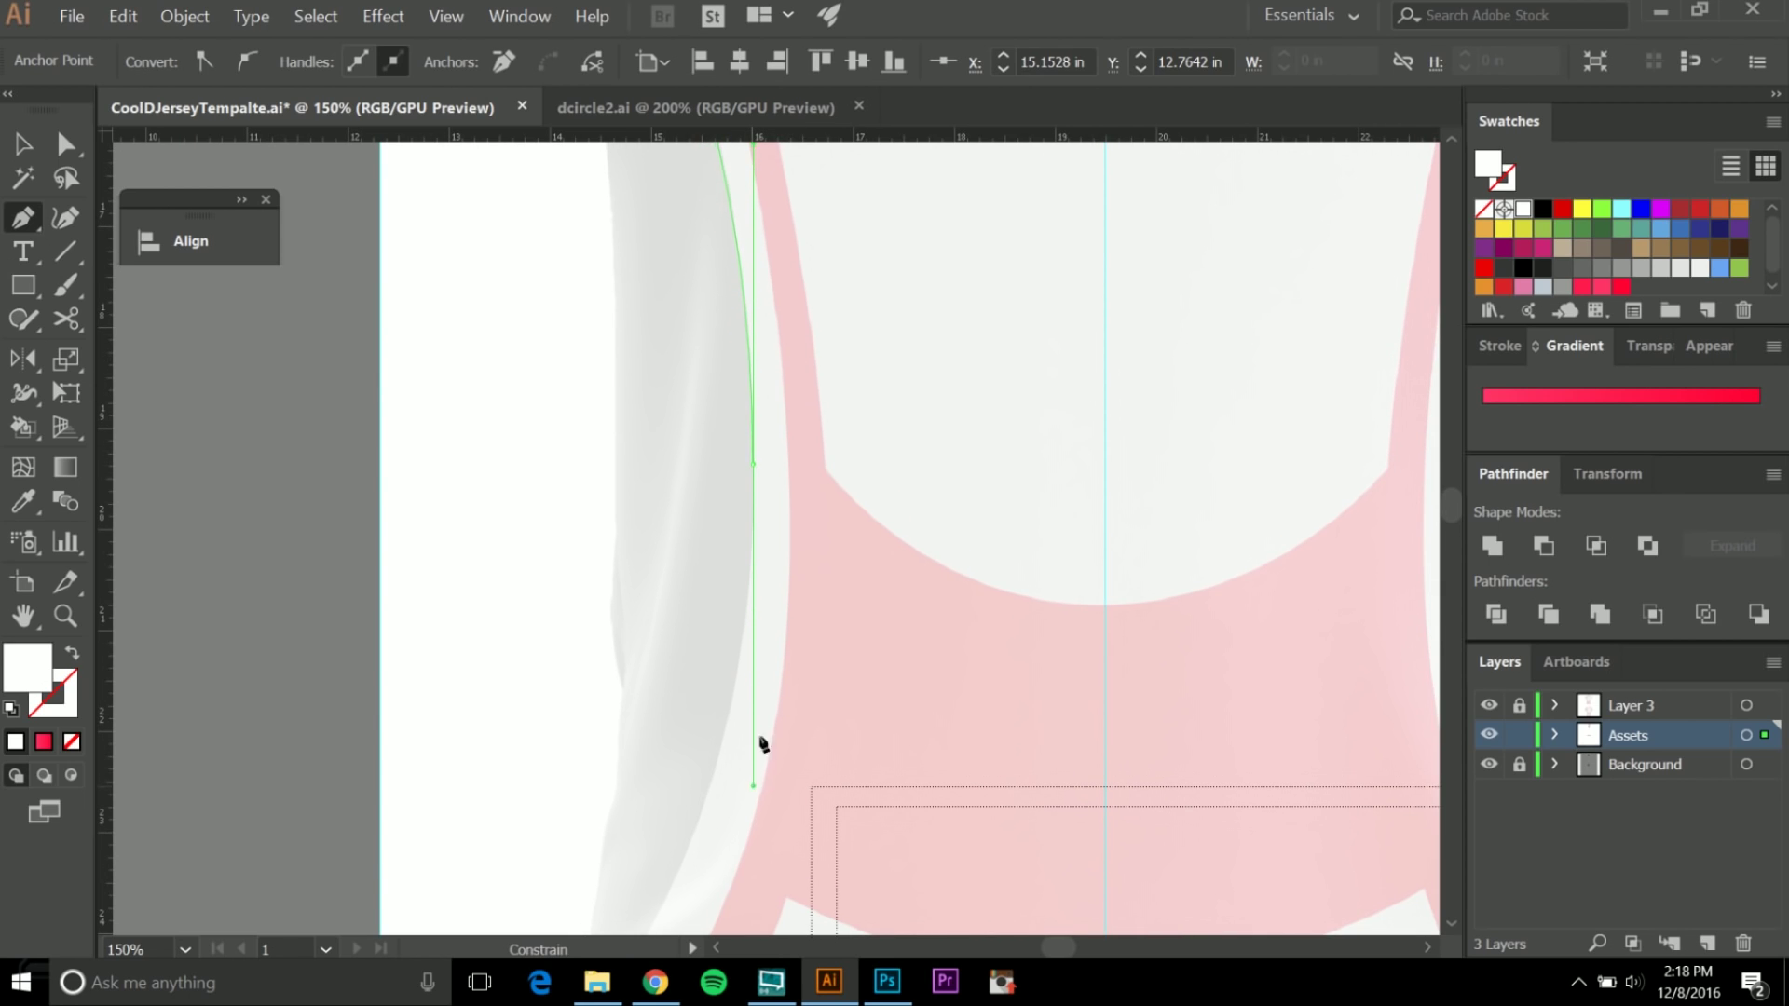
Extend the path in a curve from the waist to the left side guide above the hem and adjust its incoming handle.
scroll(784, 678, down, 2)
drag(787, 681, 835, 342)
scroll(752, 512, up, 3)
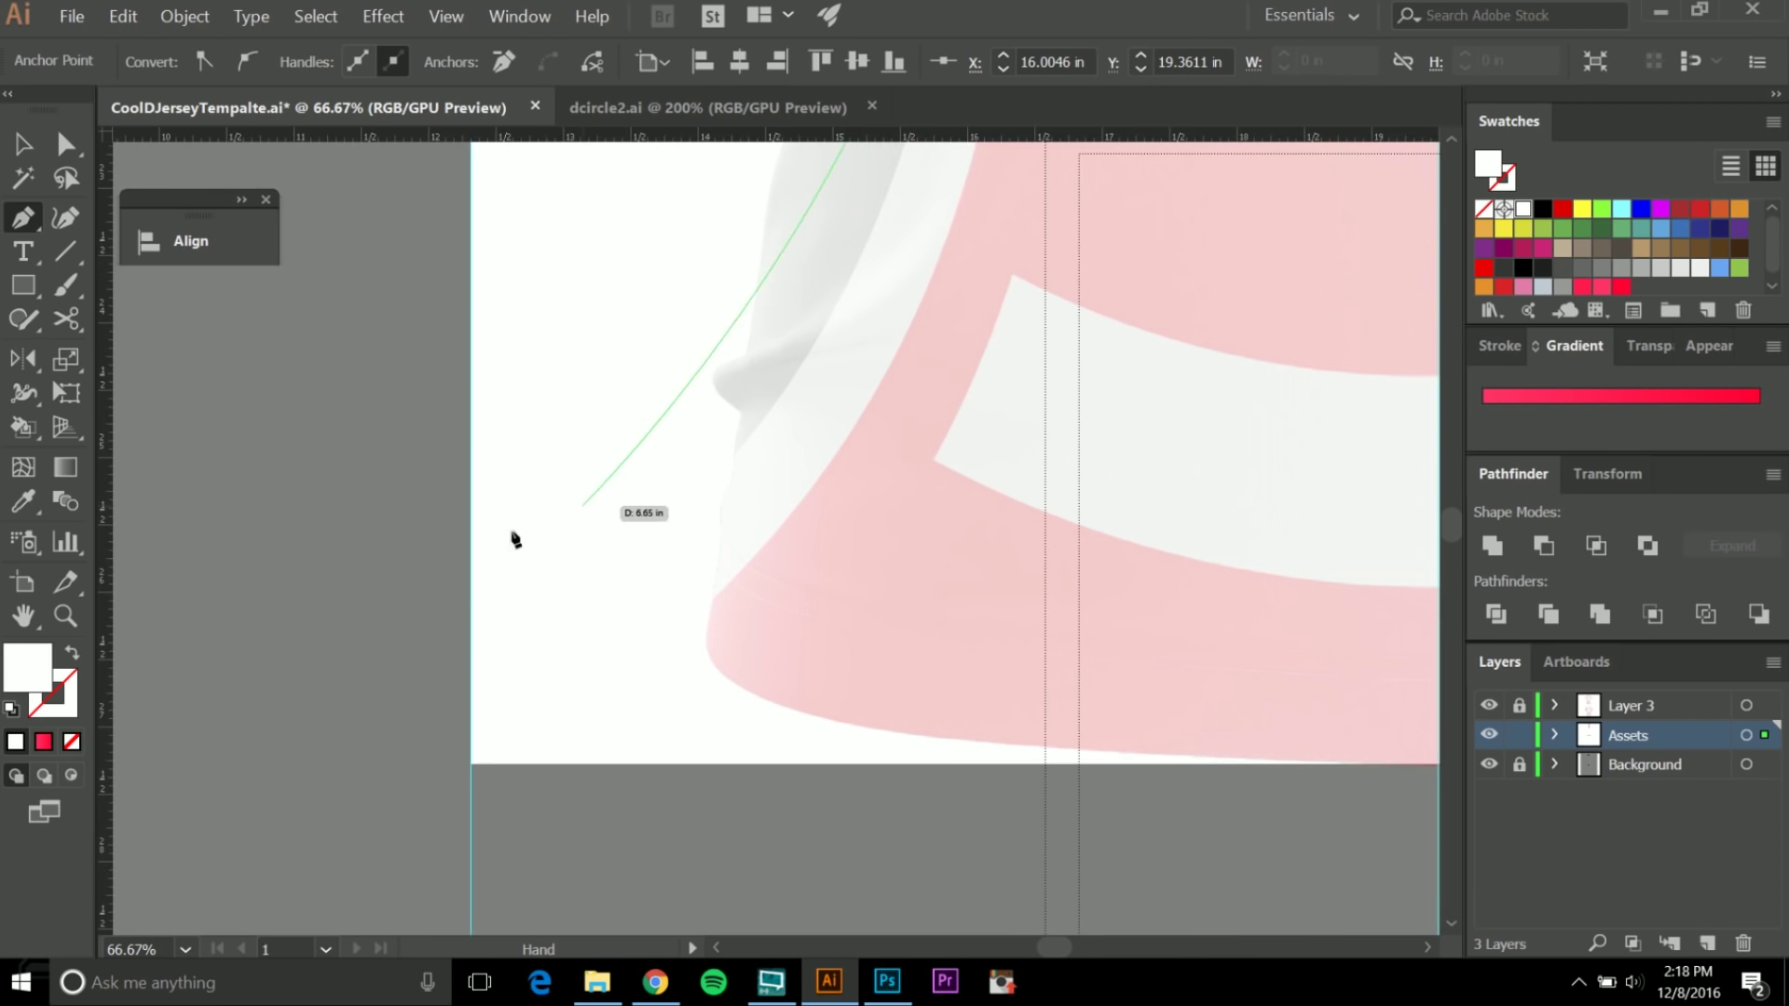
scroll(471, 575, up, 3)
drag(471, 575, 139, 719)
key(ctrl+z)
drag(560, 607, 305, 743)
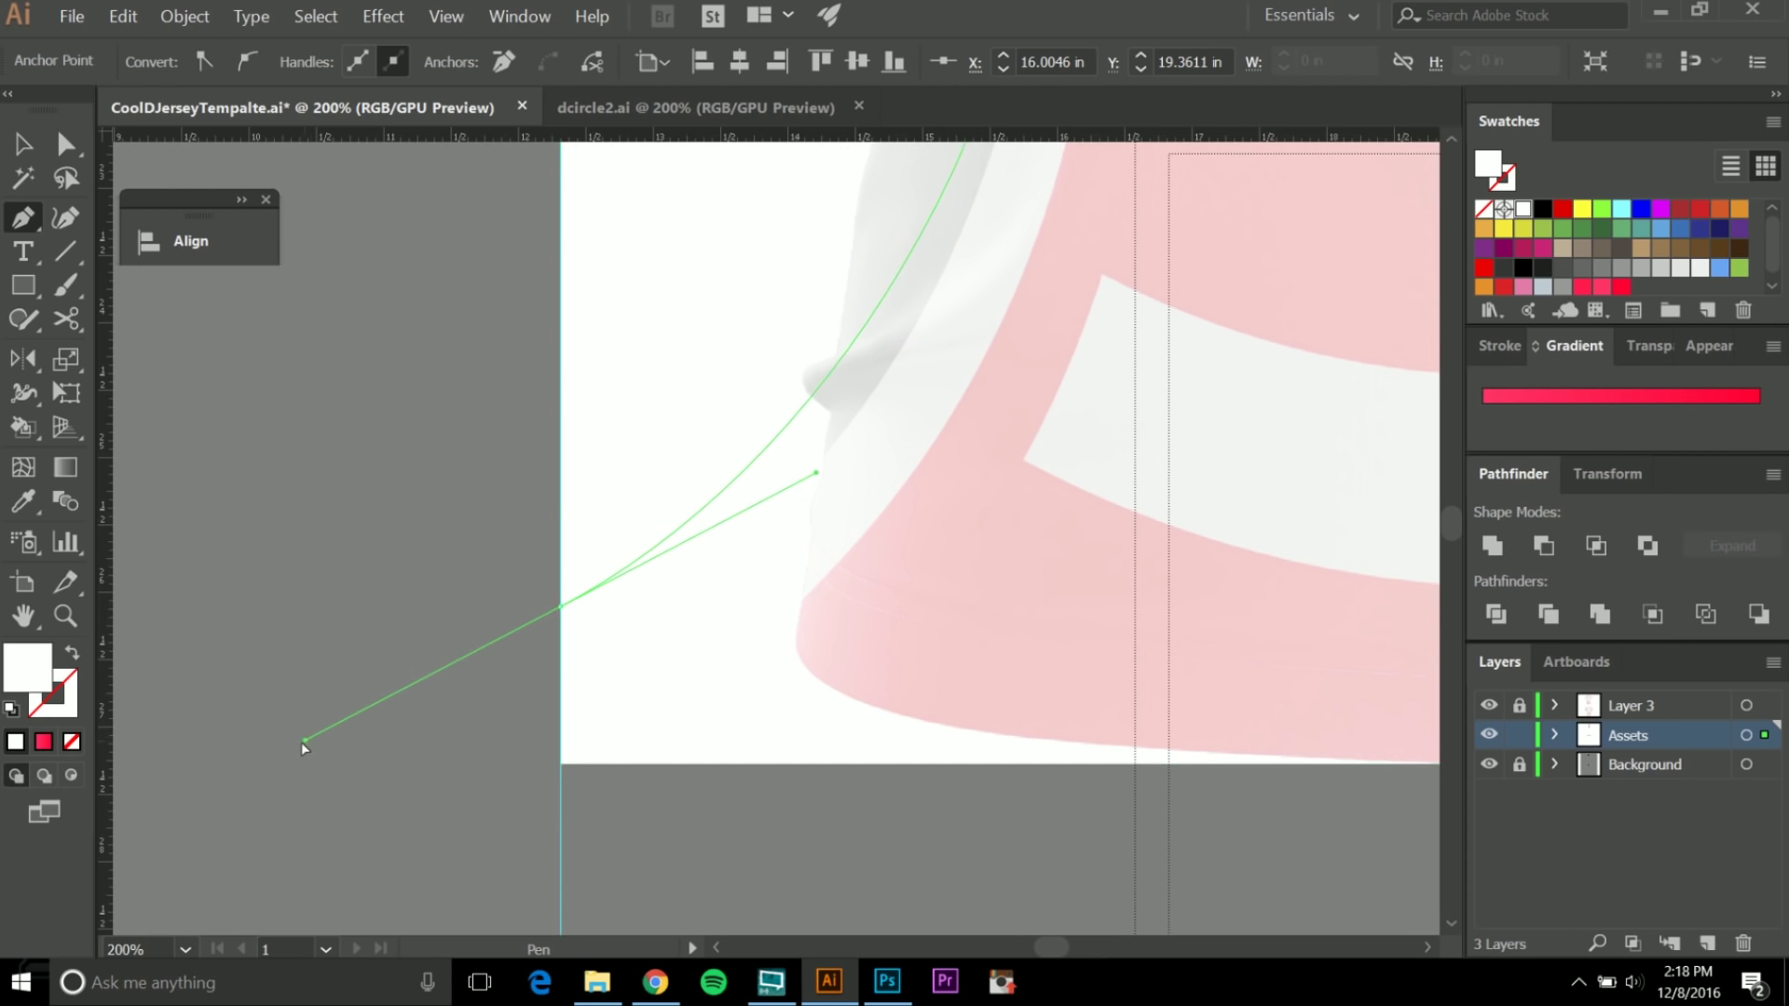
drag(820, 472, 867, 449)
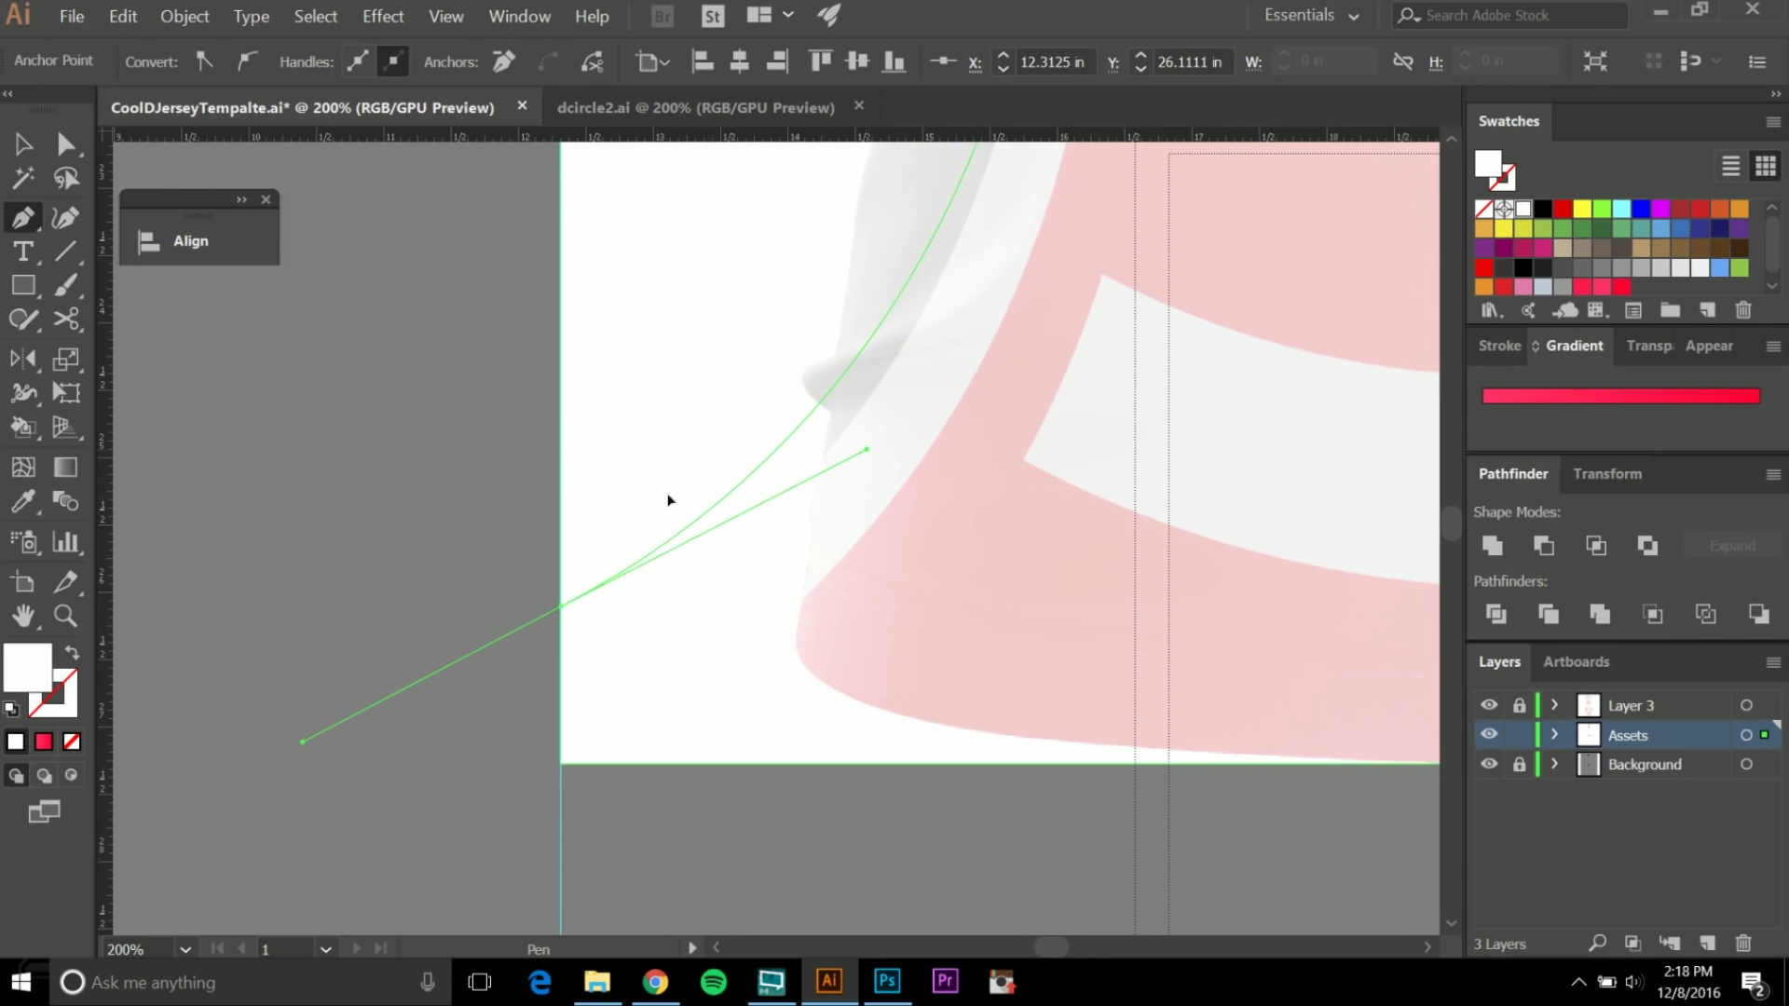
Shift the side-guide anchor slightly lower, refine its incoming handle and remove its outgoing handle.
click(562, 608)
mouse_move(566, 608)
mouse_down()
mouse_move(827, 535)
mouse_move(871, 476)
mouse_move(907, 471)
mouse_move(683, 559)
mouse_move(560, 642)
mouse_up()
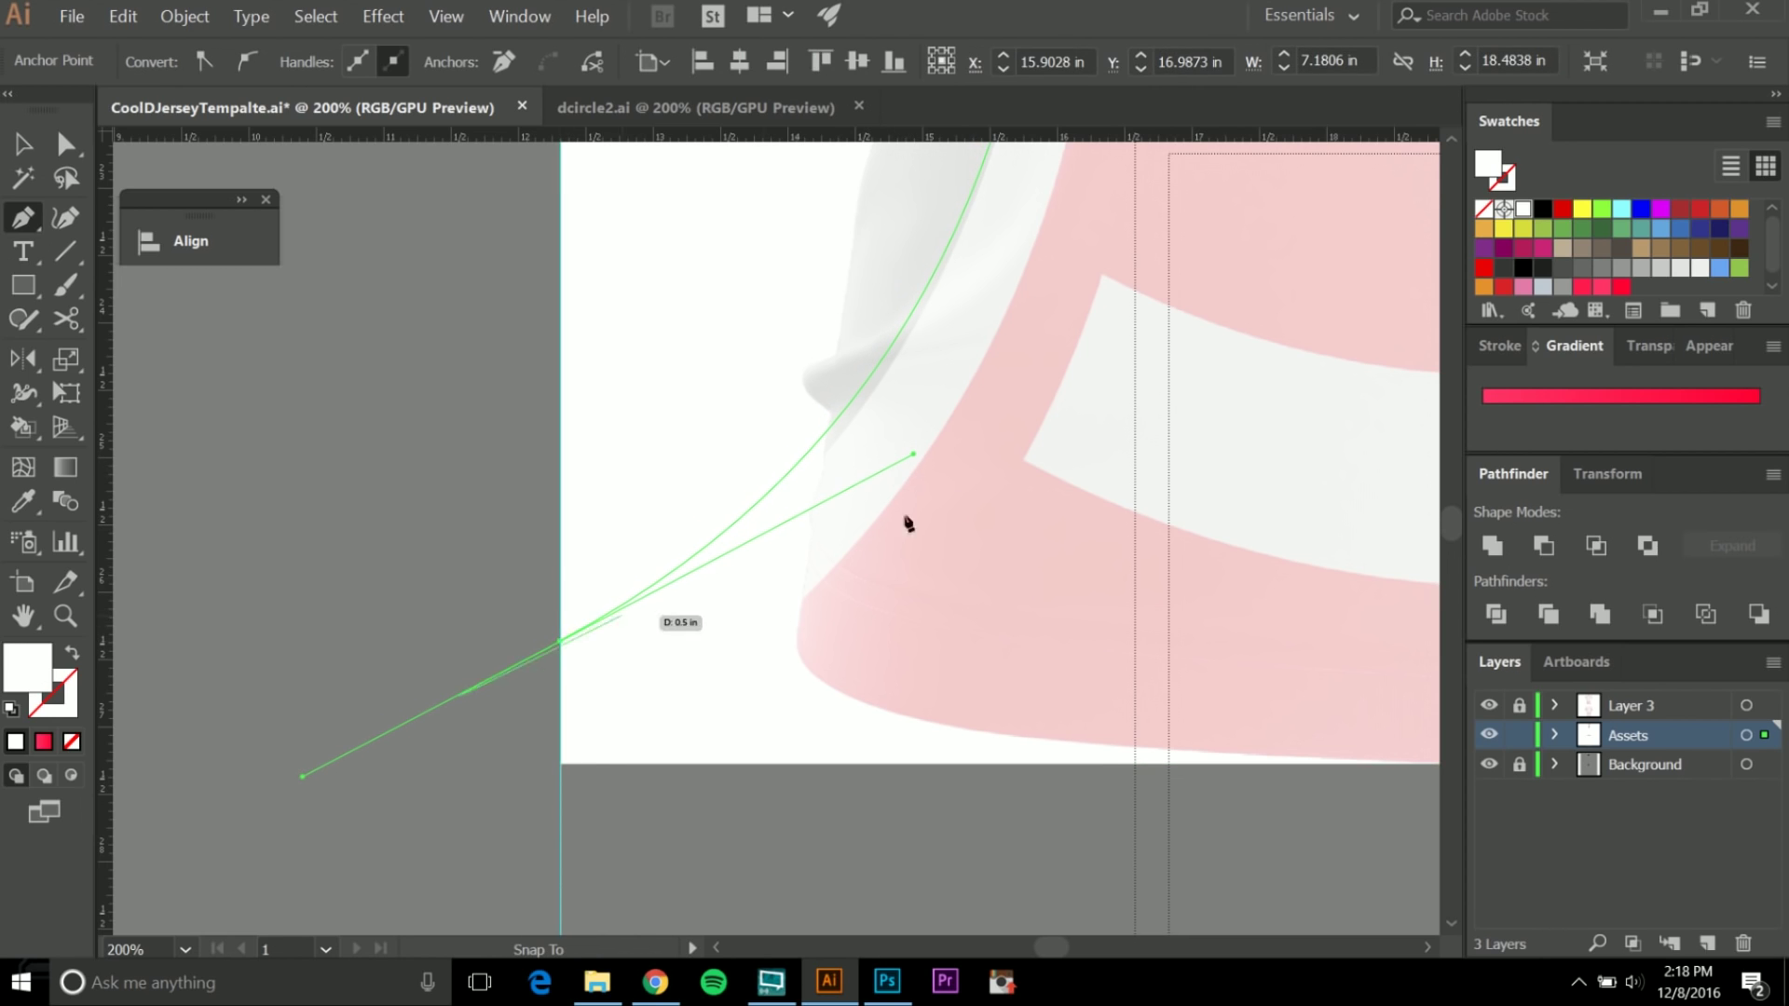
drag(916, 461, 921, 451)
click(559, 639)
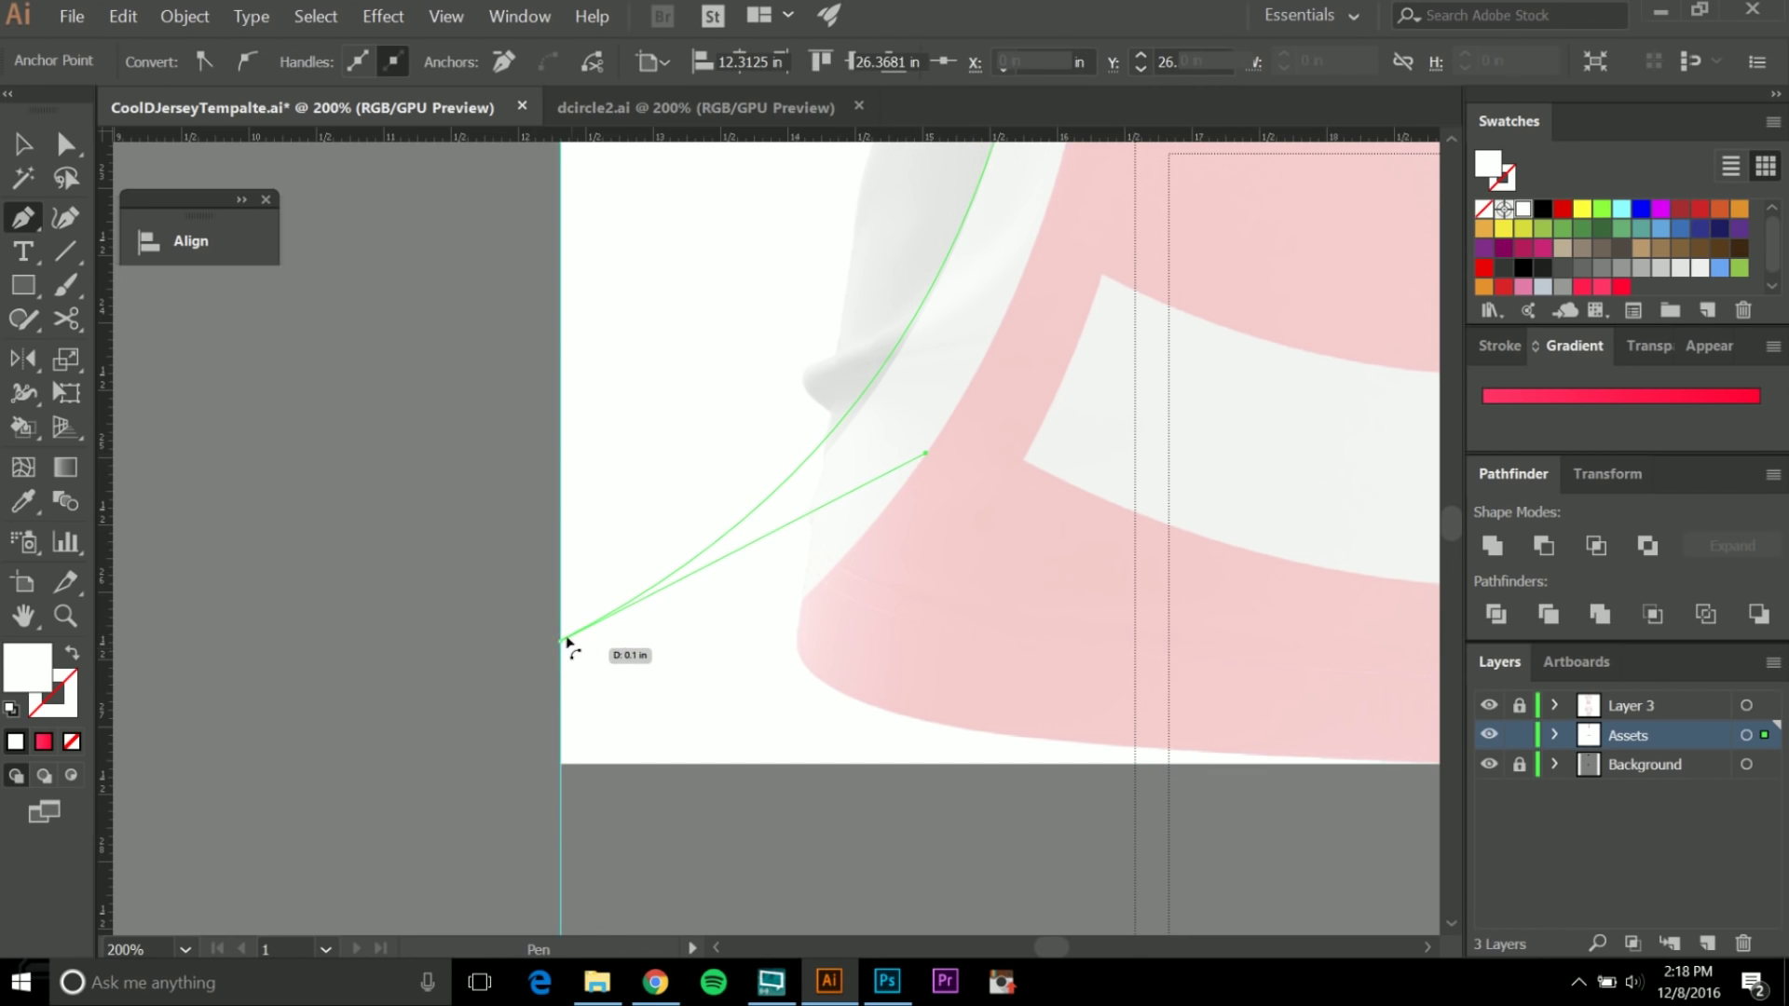
click(561, 643)
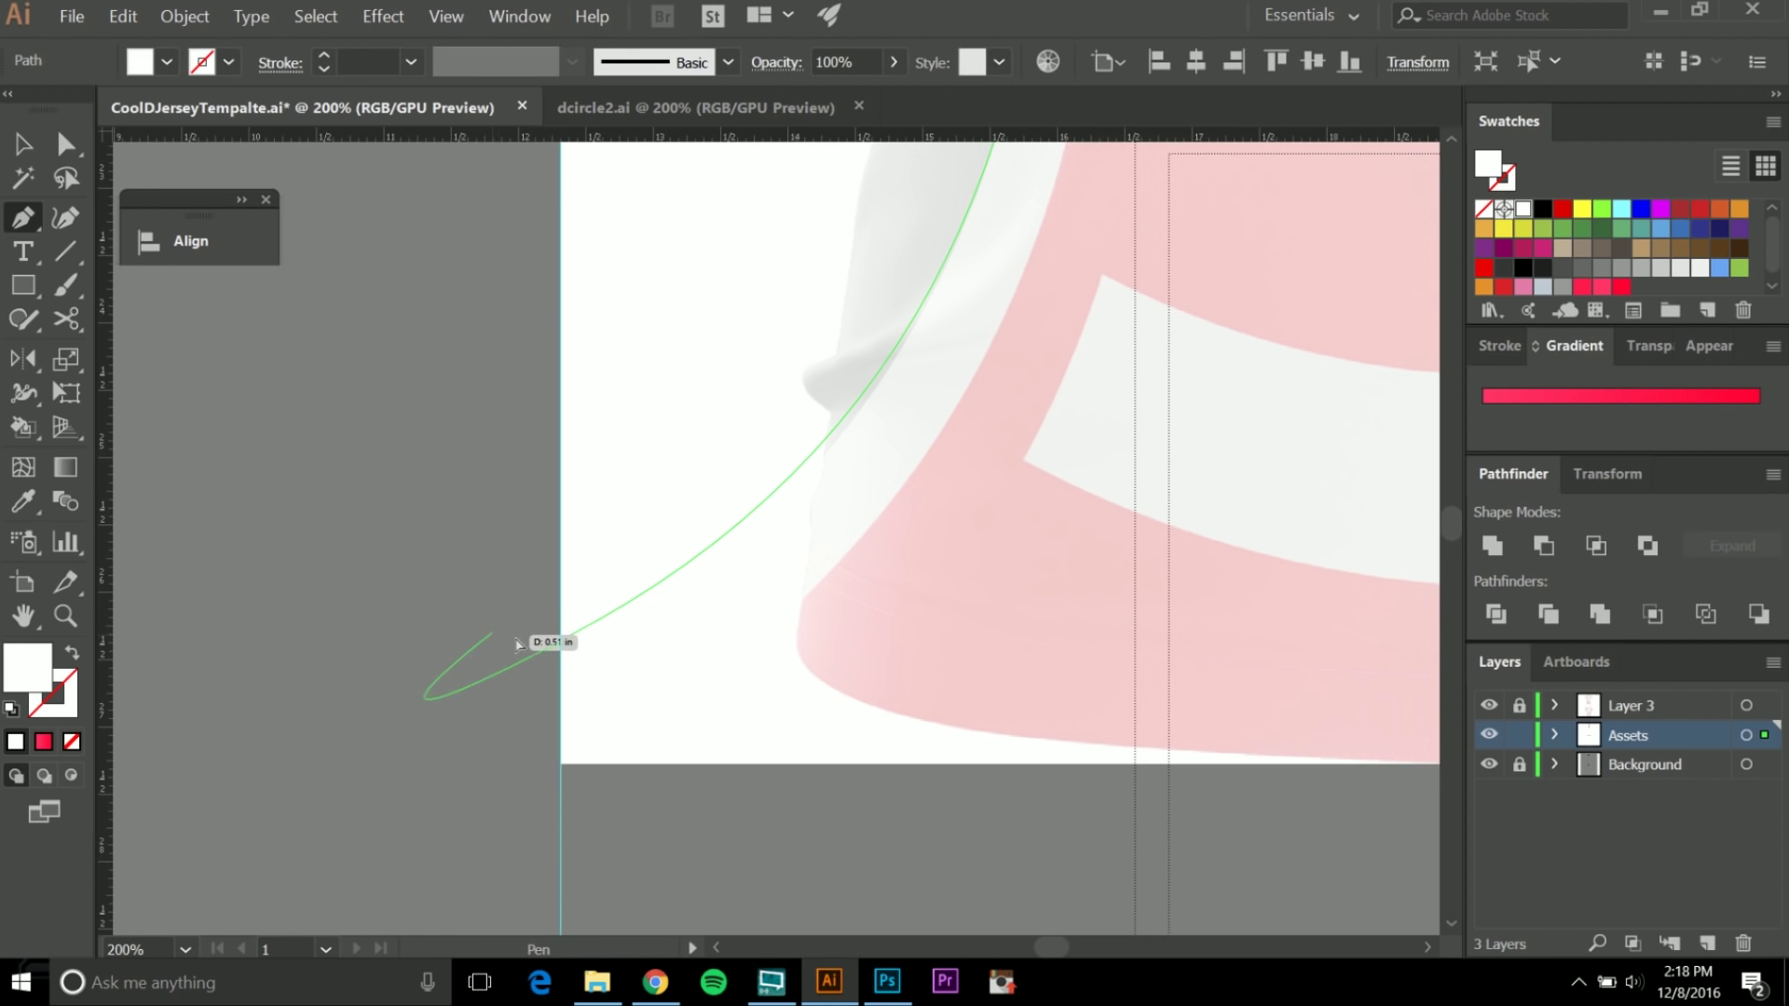
key(ctrl+z)
click(560, 643)
Continue the path with straight segments up the side guide through the armpit and shoulder, then back toward the collar centre.
scroll(563, 643, down, 3)
click(576, 570)
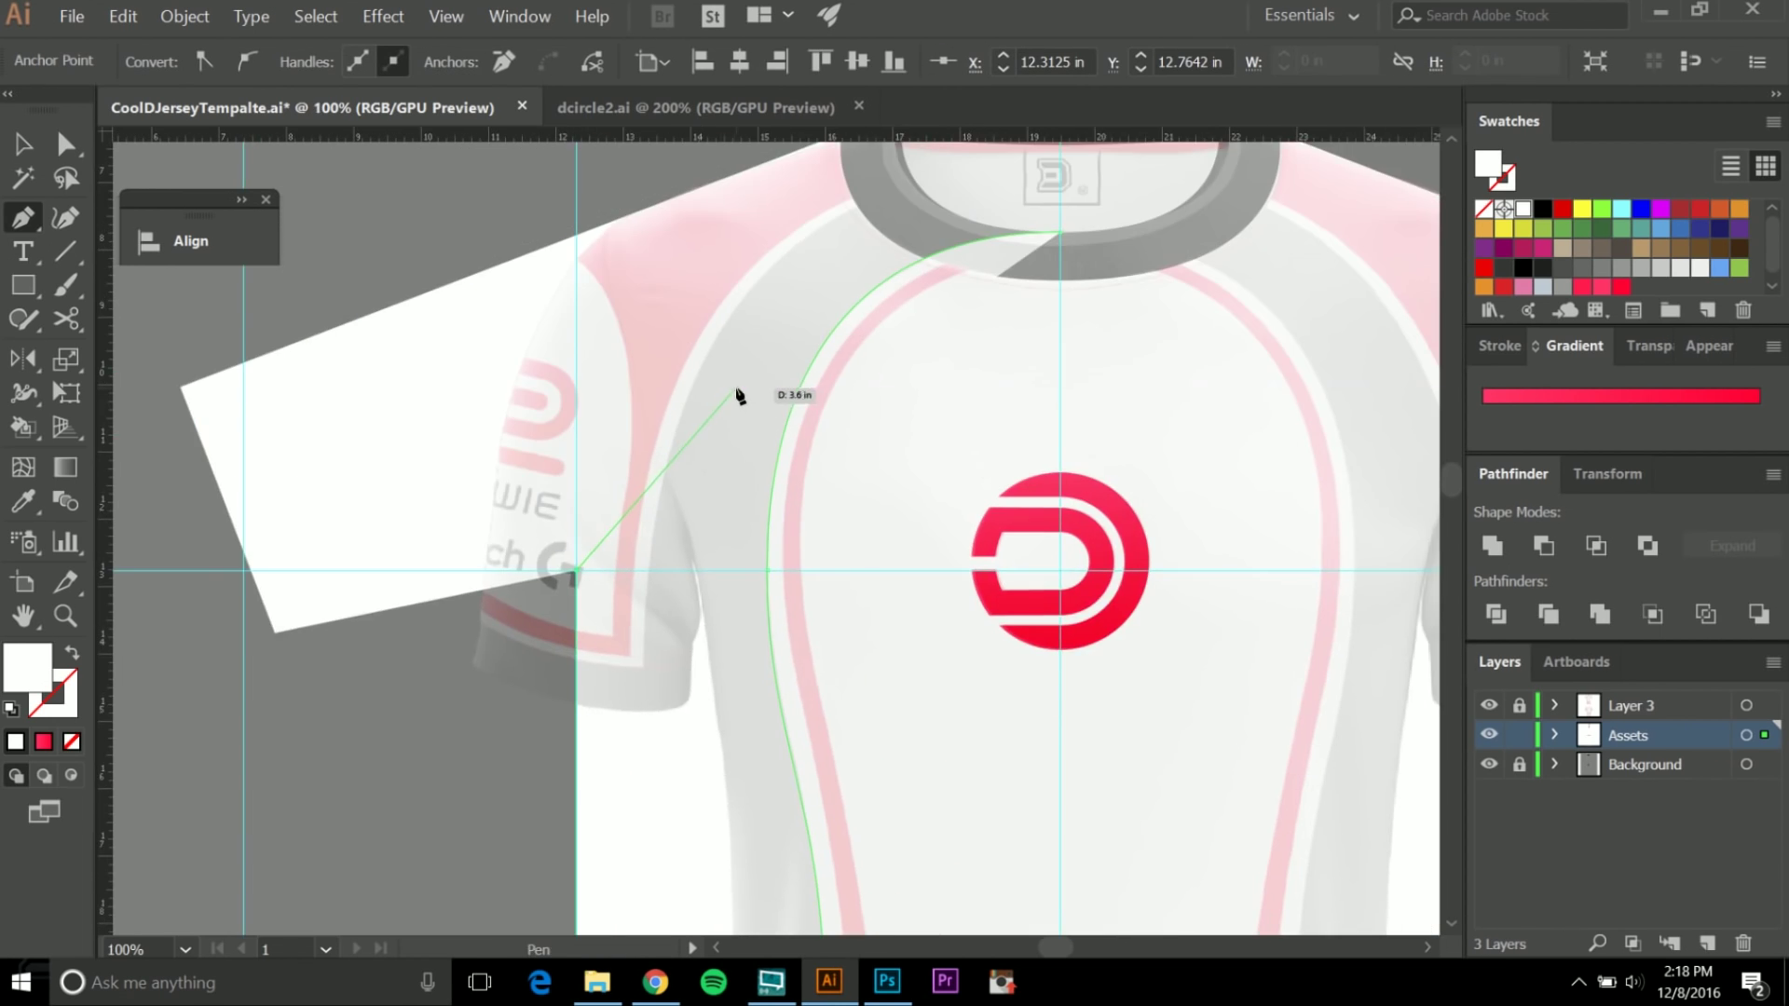
click(576, 232)
scroll(817, 232, up, 3)
click(809, 229)
Unlock the Background layer and make the Assets layer active.
scroll(809, 466, down, 4)
click(1519, 764)
click(1628, 735)
Start tracing the left half of the red centre panel below the collar on the centre guide, curving down through the chest and waist.
scroll(906, 416, up, 2)
key(p)
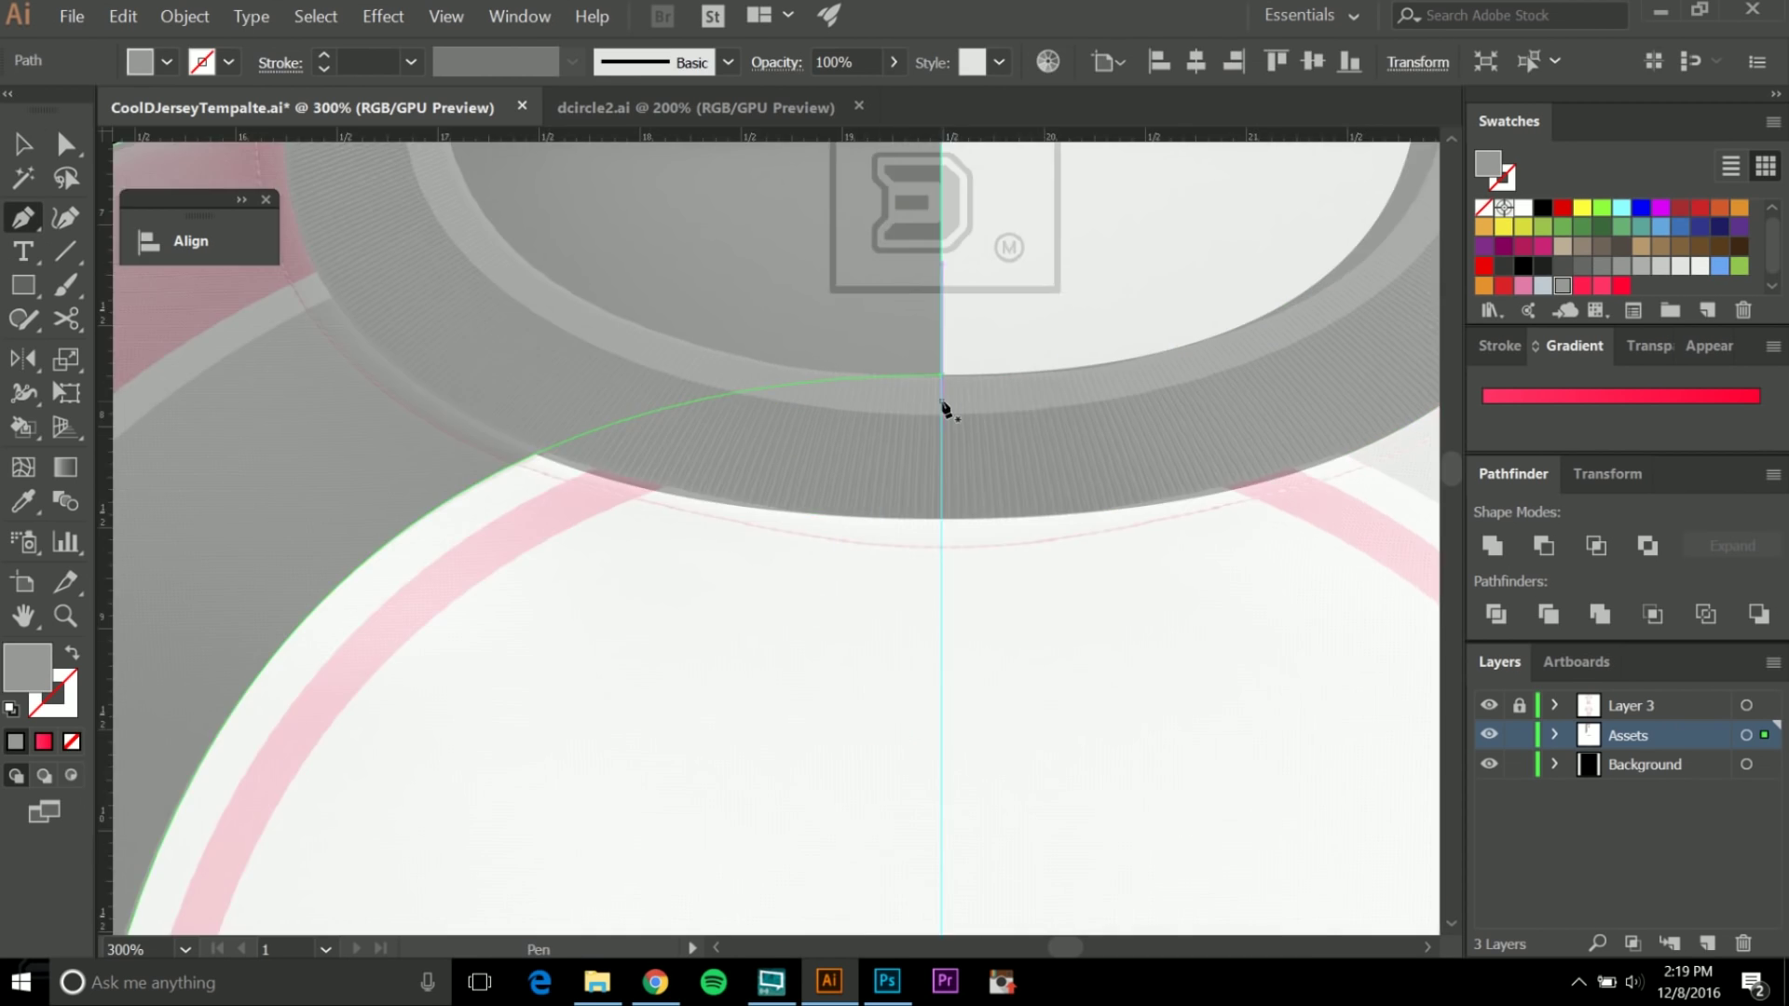
scroll(945, 408, down, 2)
drag(740, 734, 741, 489)
scroll(855, 283, down, 10)
drag(871, 599, 854, 662)
Finish the red panel half with a curve to the hem's left corner and an edge to the centre guide, and close the path.
scroll(854, 662, down, 10)
drag(555, 751, 312, 863)
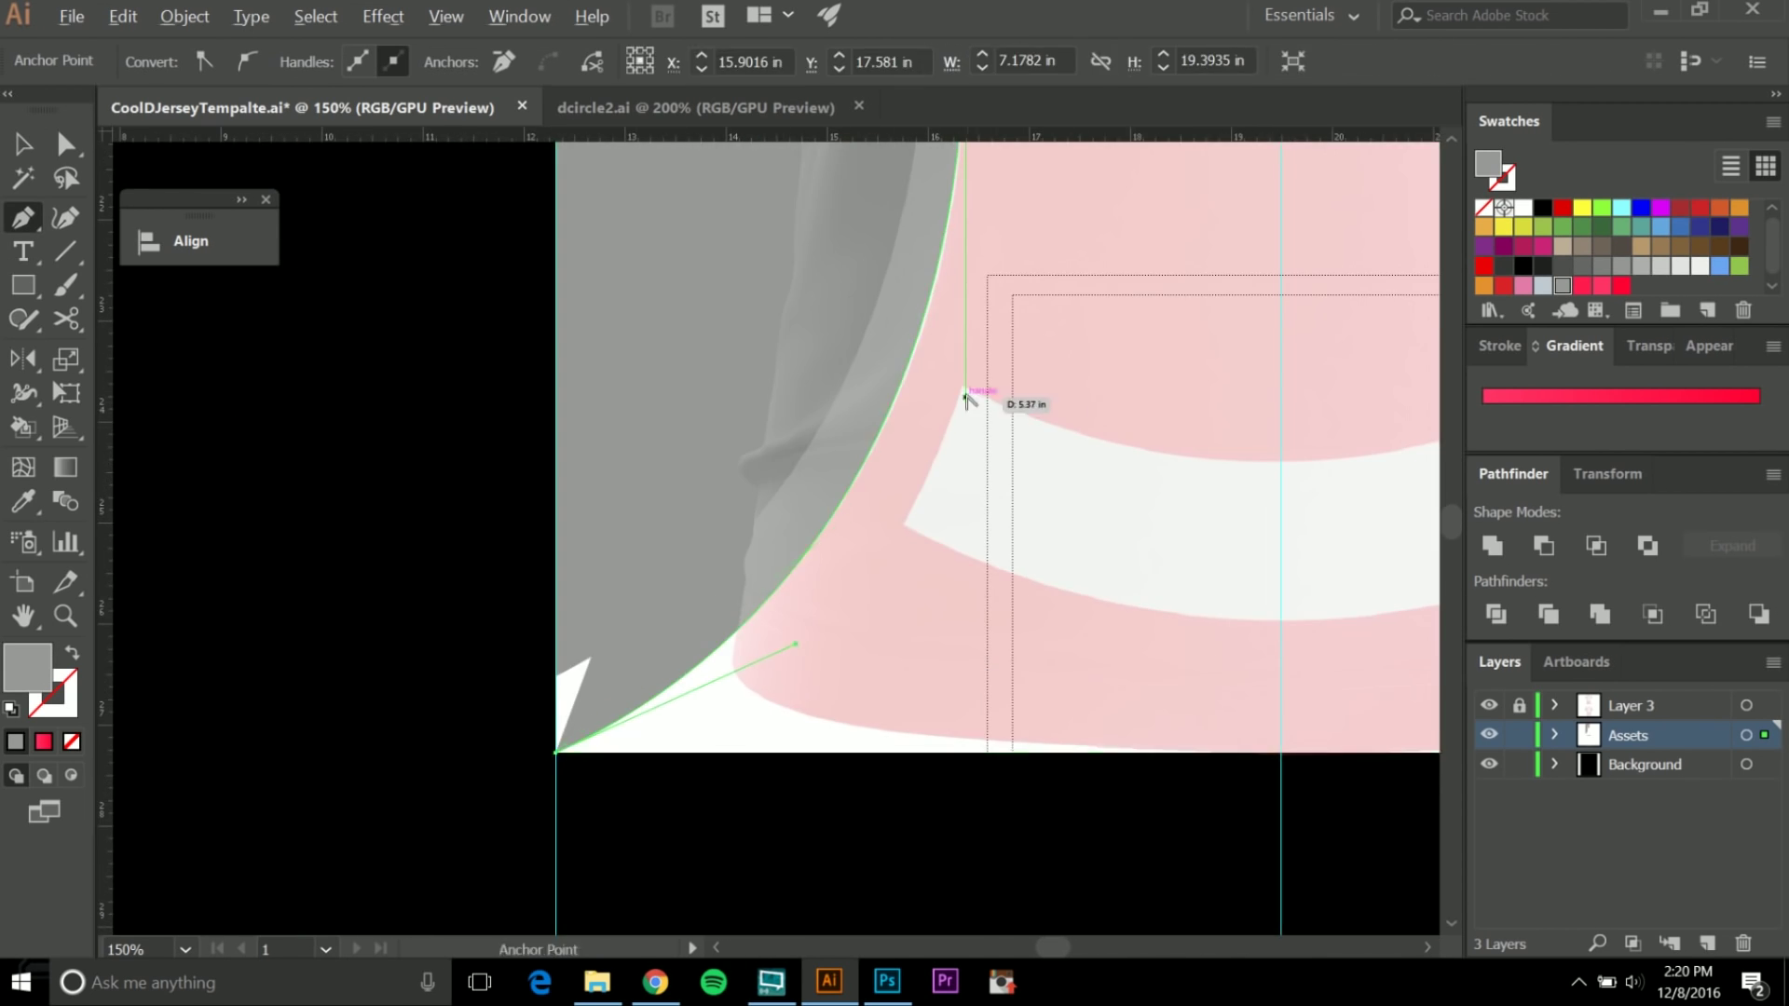
click(1282, 751)
scroll(1282, 652, up, 15)
click(784, 379)
Trace the left half of the white inner chest panel with the Pen tool, from the collar centre down along the red stripe's inner edge.
scroll(870, 373, down, 3)
key(p)
scroll(871, 280, up, 3)
scroll(735, 659, up, 3)
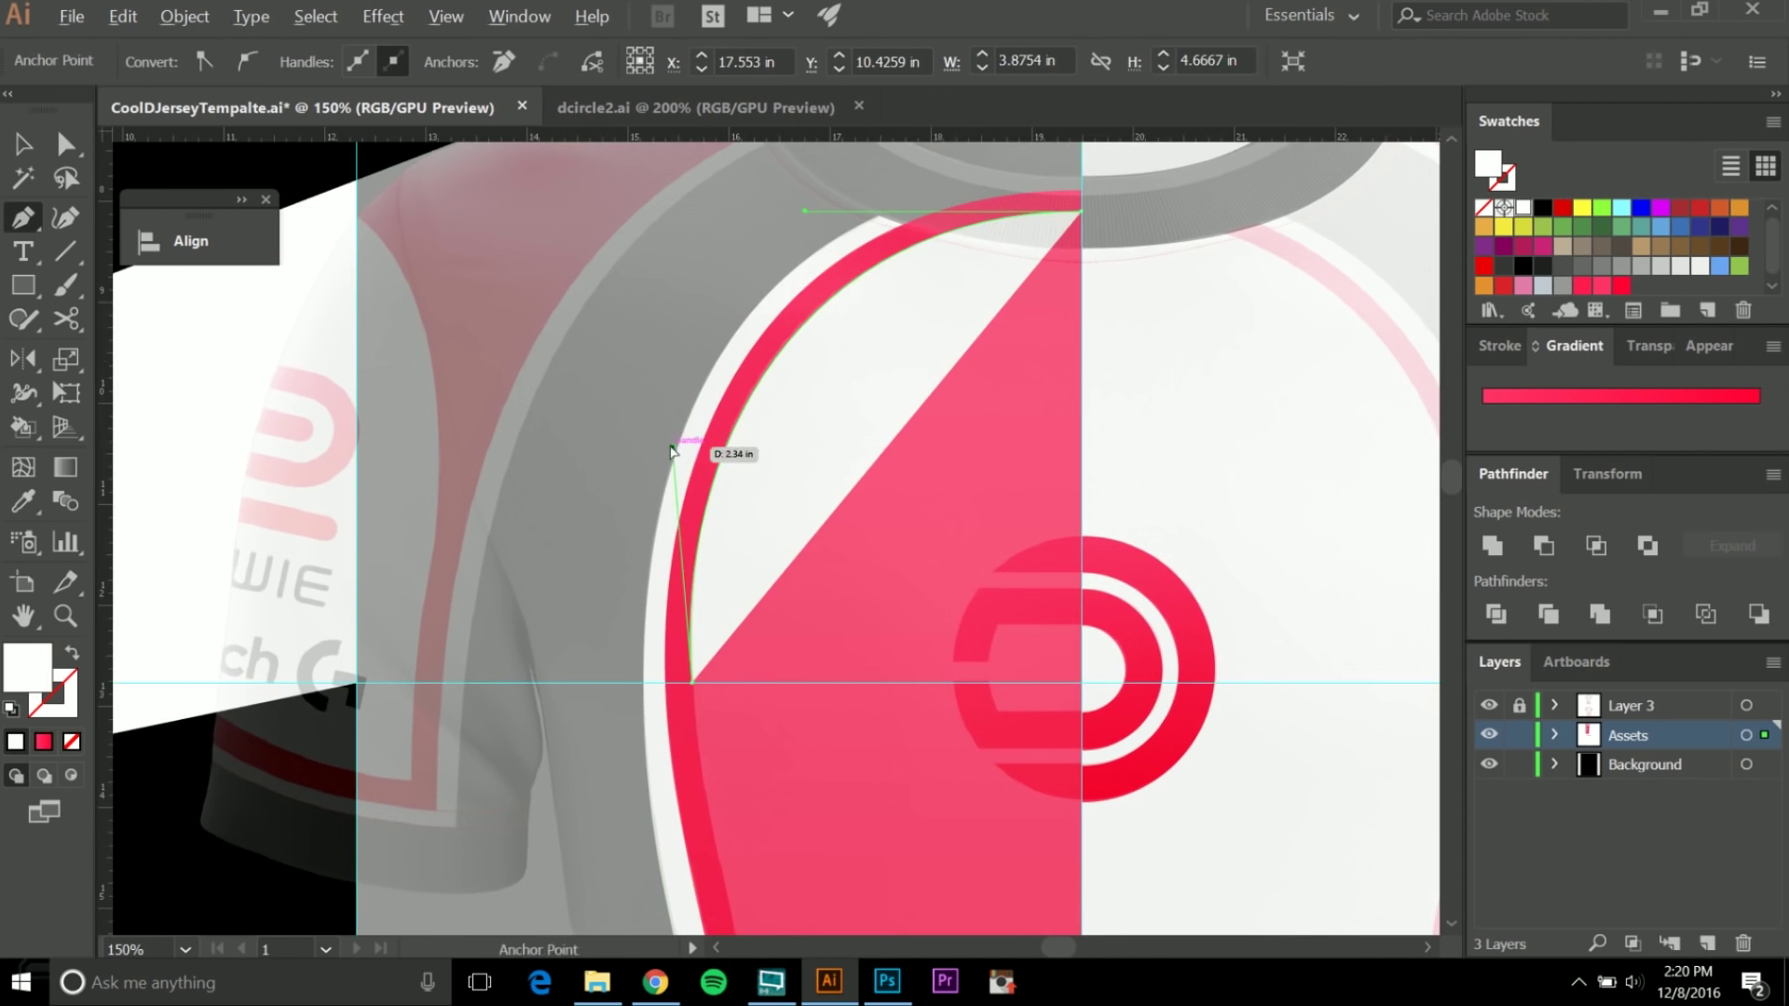
click(679, 448)
scroll(778, 675, down, 8)
drag(687, 870, 619, 932)
scroll(751, 710, down, 2)
scroll(743, 572, up, 2)
Add an anchor point at the waist of the white inner panel, refine its curve and snap its lower edge to the centre guide.
key(a)
key(plus)
click(674, 591)
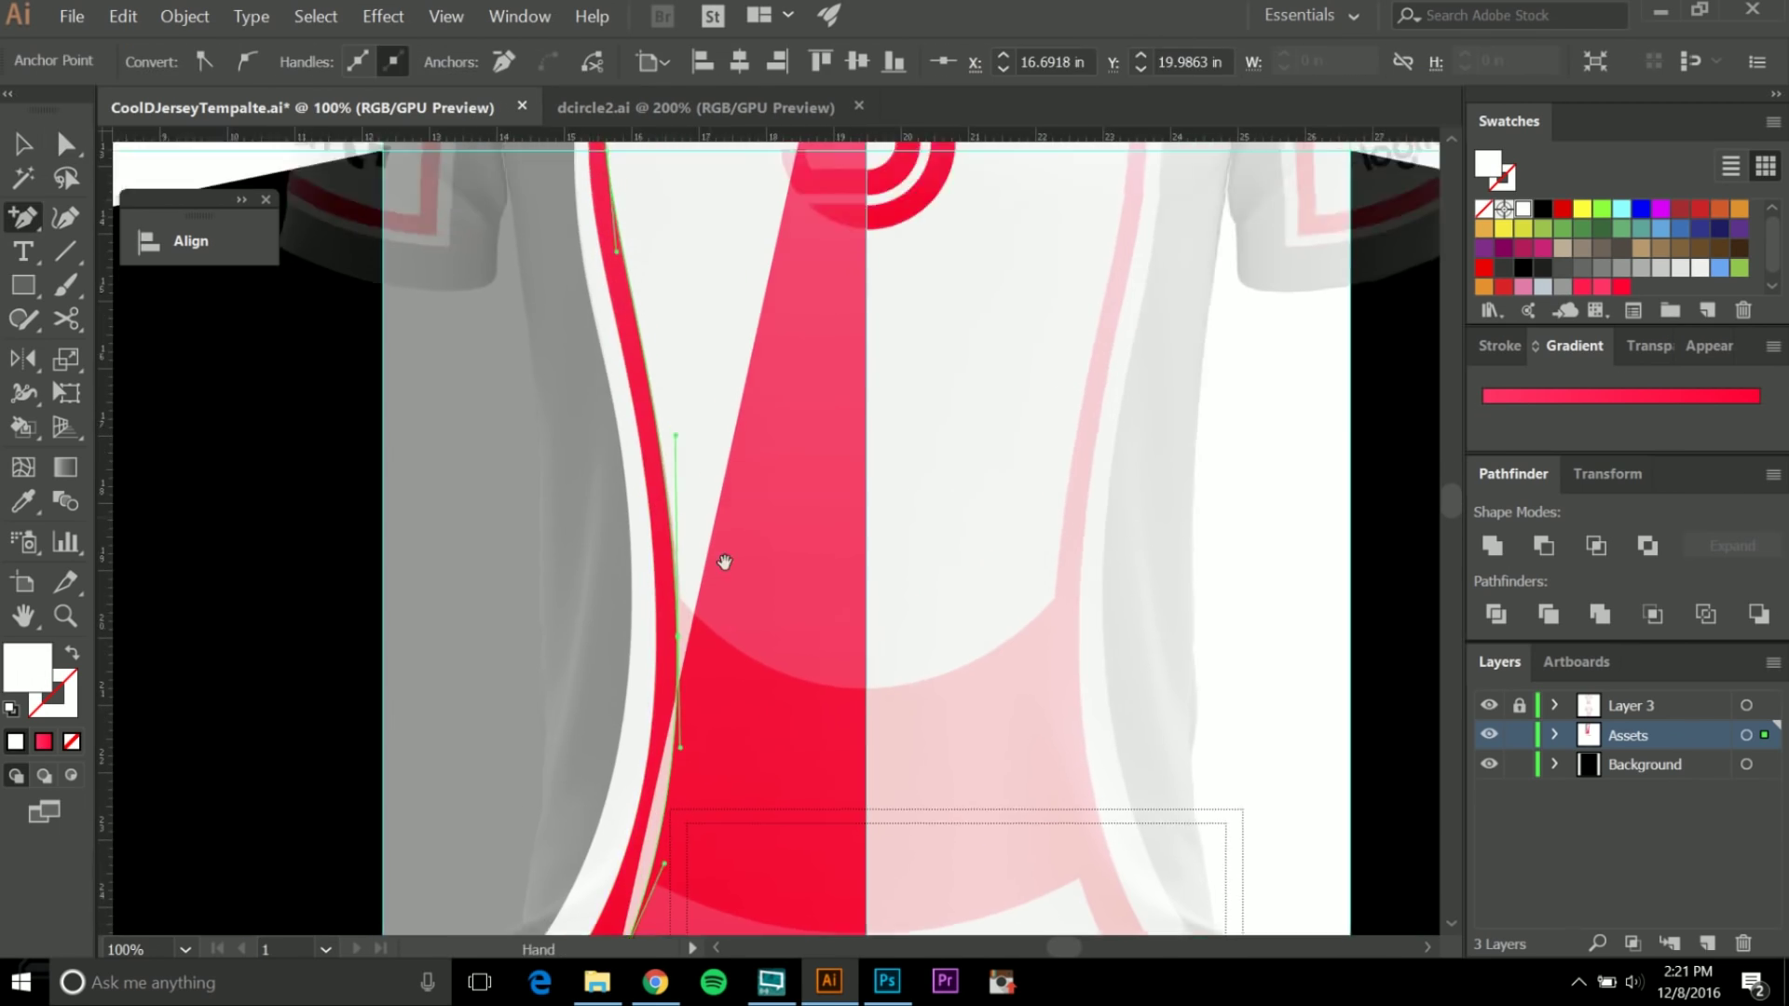
key(a)
drag(624, 620, 642, 629)
scroll(692, 641, up, 10)
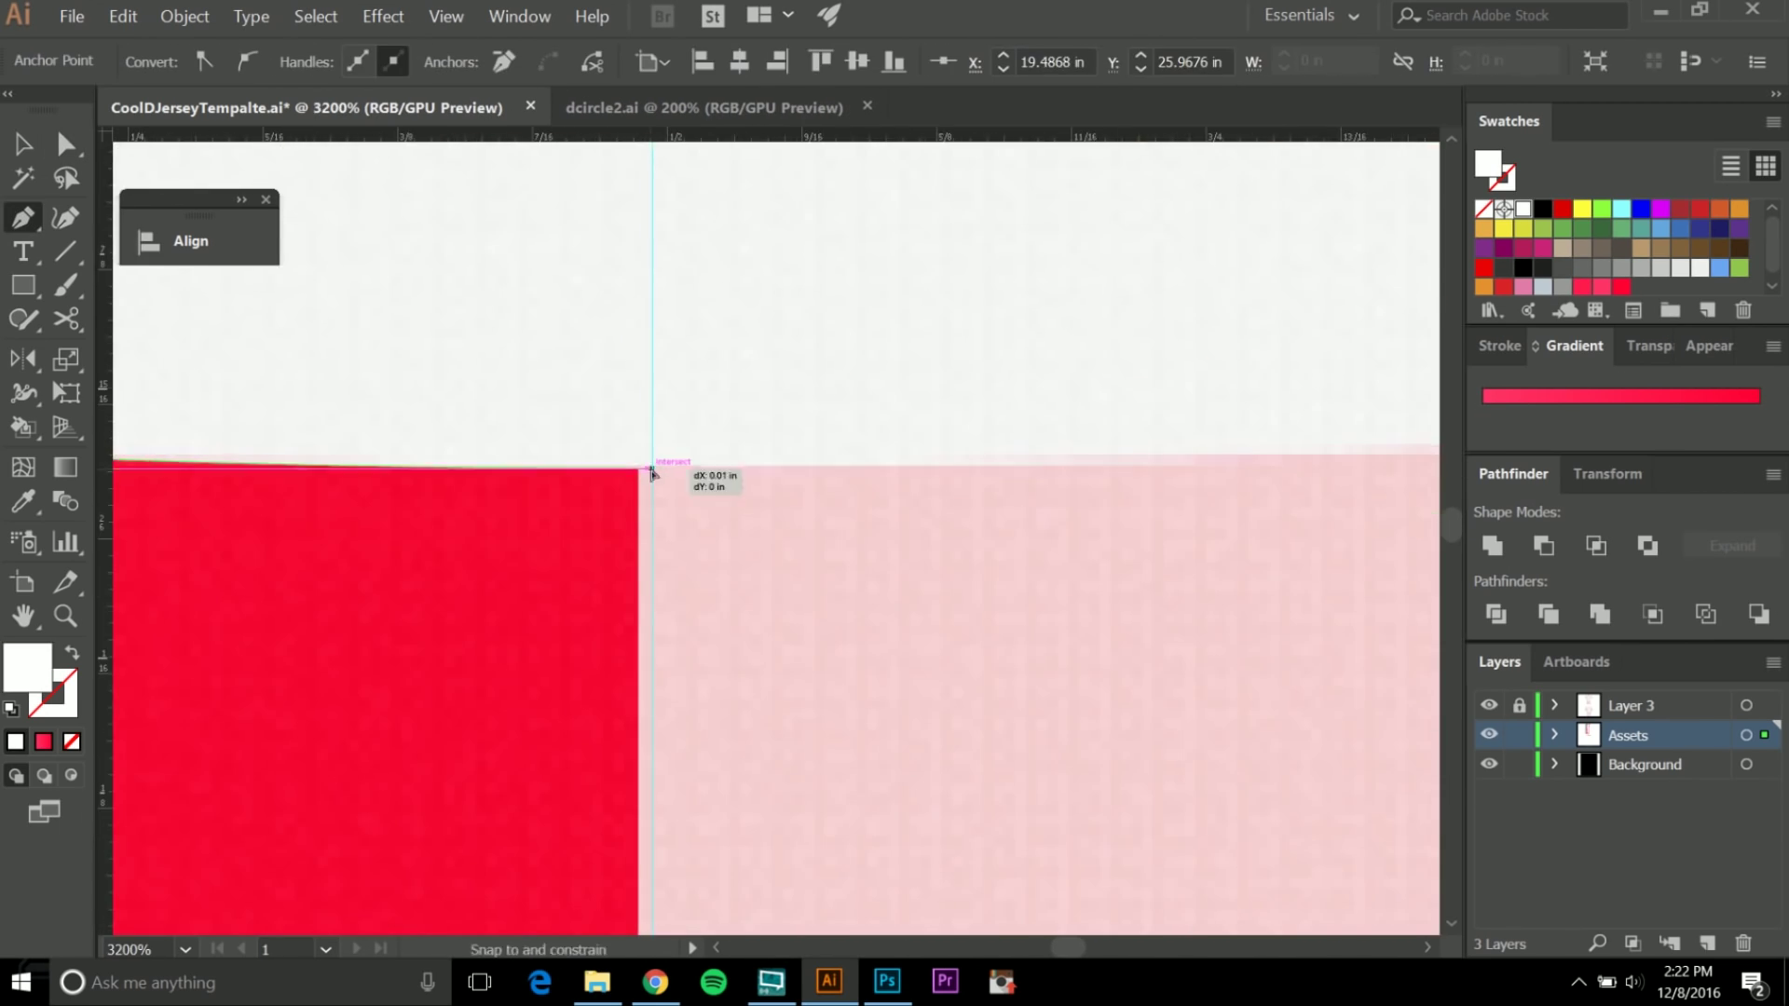
scroll(764, 357, down, 10)
scroll(651, 432, up, 4)
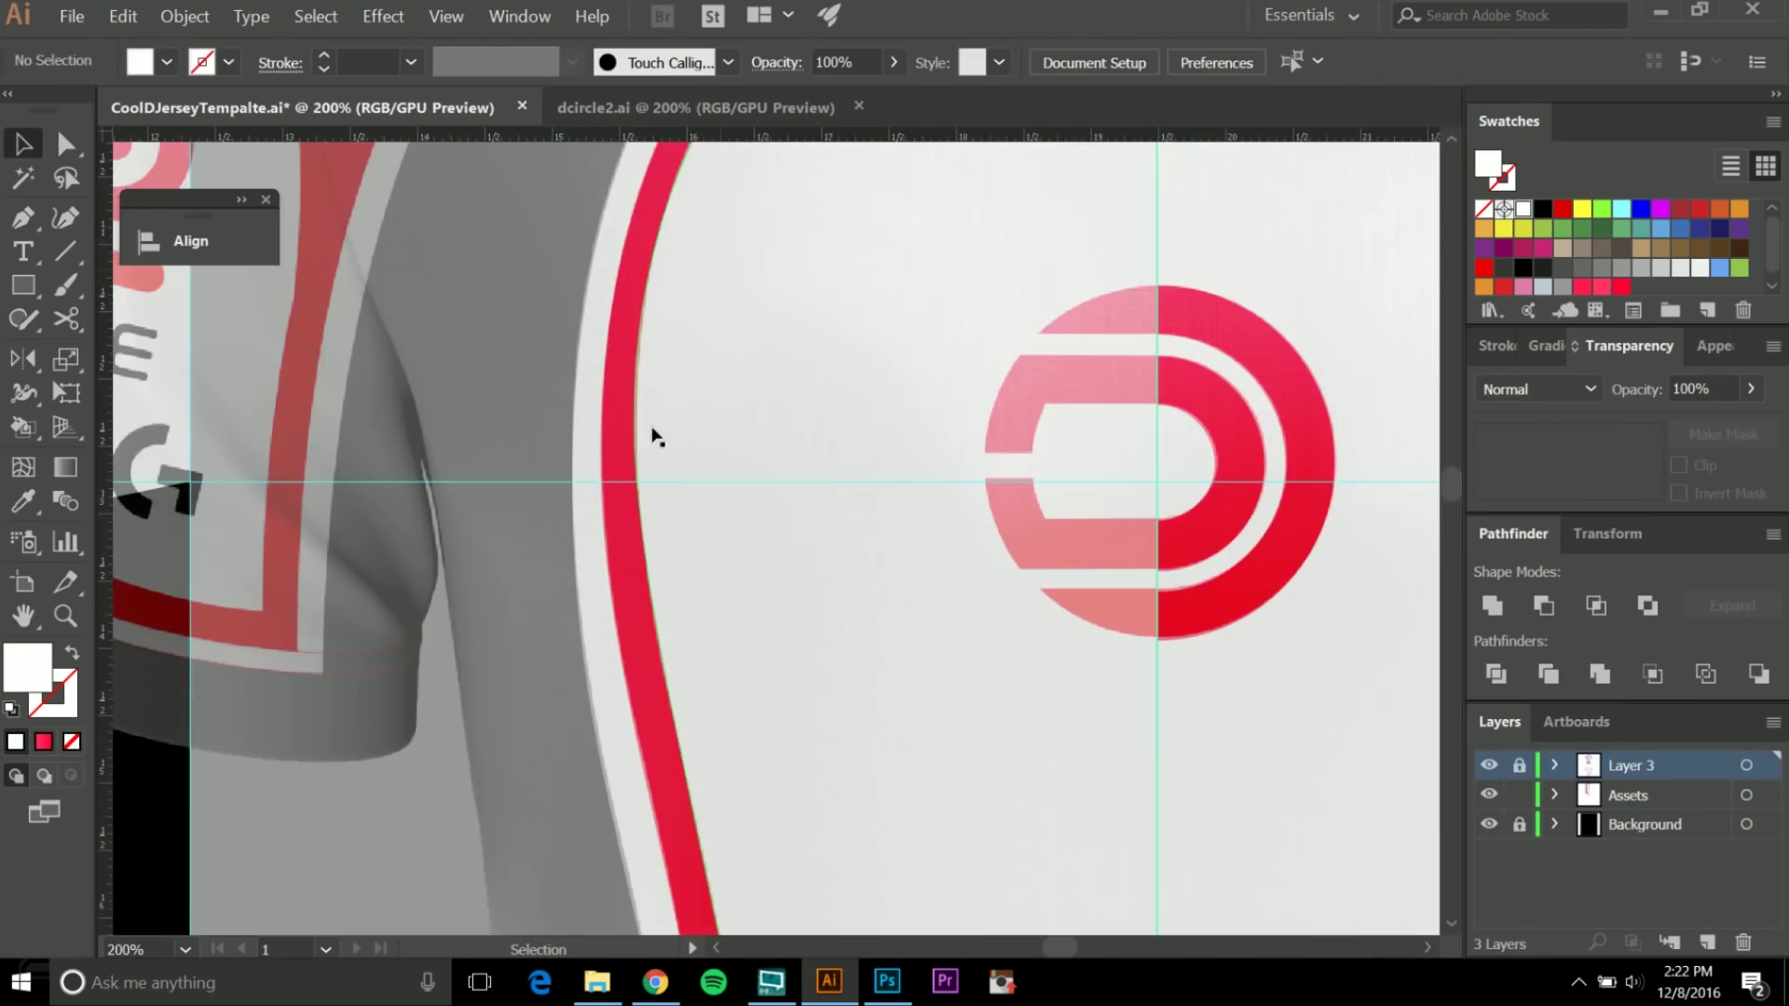
Draw the white curved band above the hem with the Pen tool, following the mockup from the centre guide.
scroll(677, 478, down, 5)
key(v)
click(571, 655)
click(982, 583)
scroll(671, 643, up, 4)
key(p)
drag(701, 627, 411, 627)
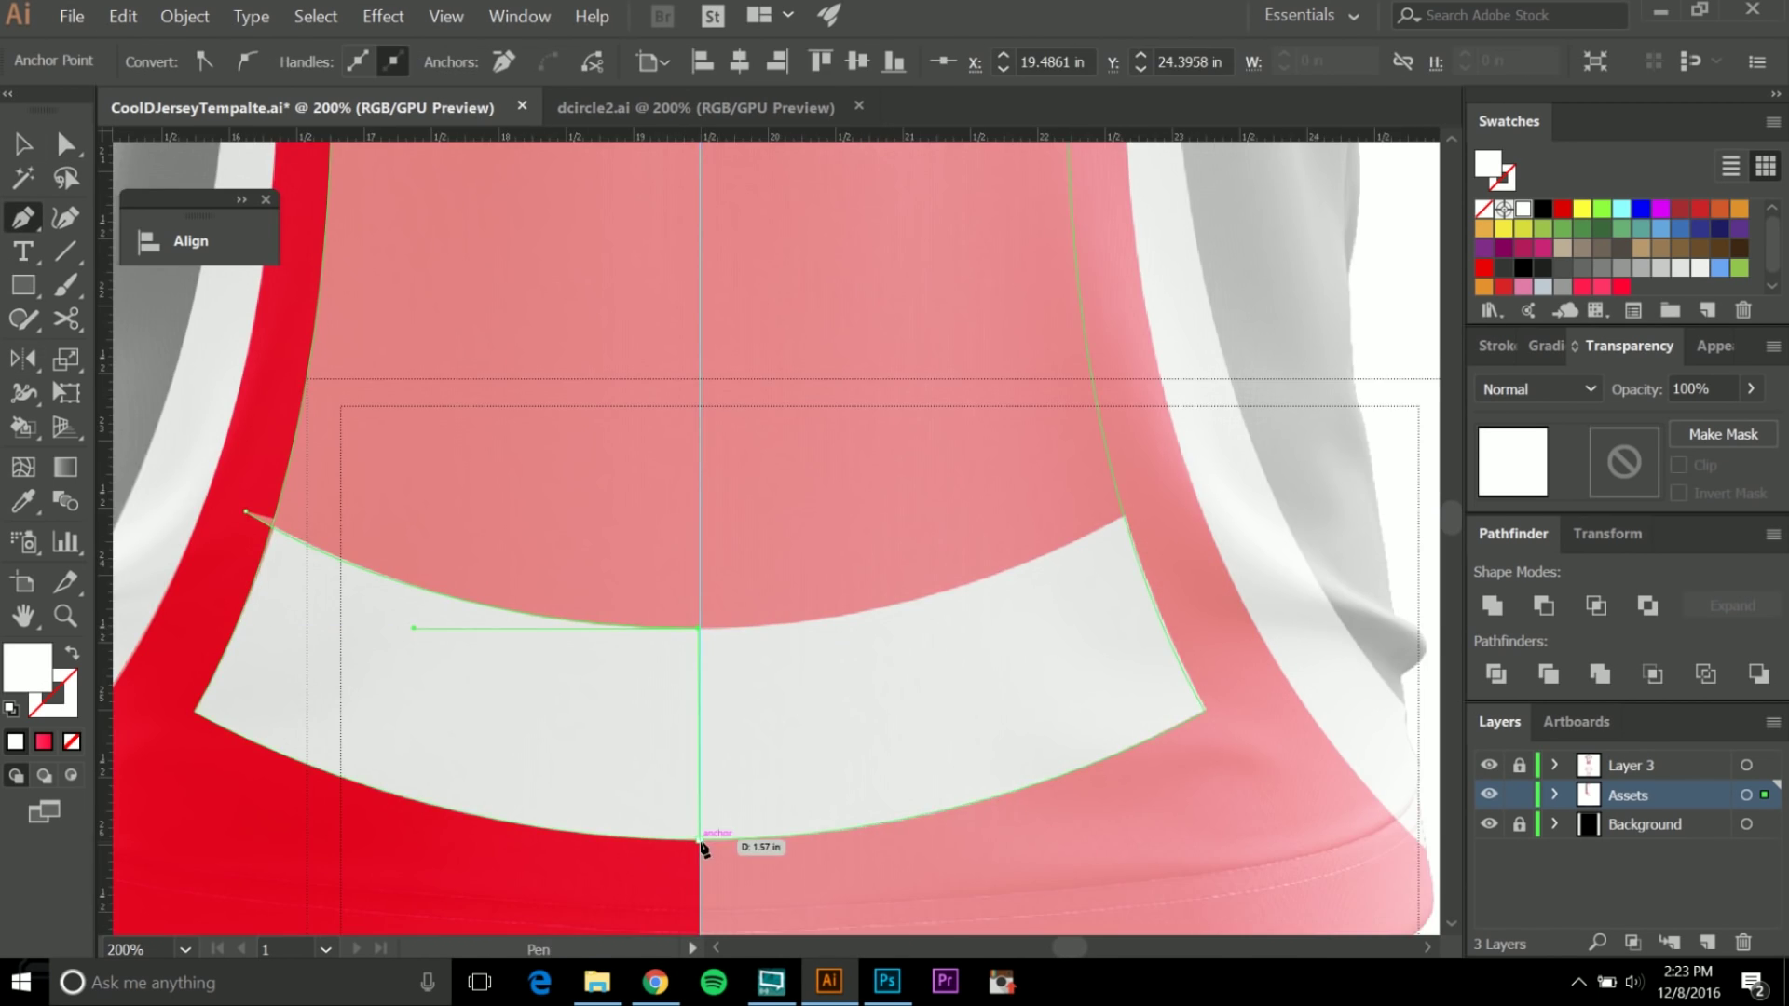
click(1111, 726)
scroll(1093, 420, down, 4)
key(v)
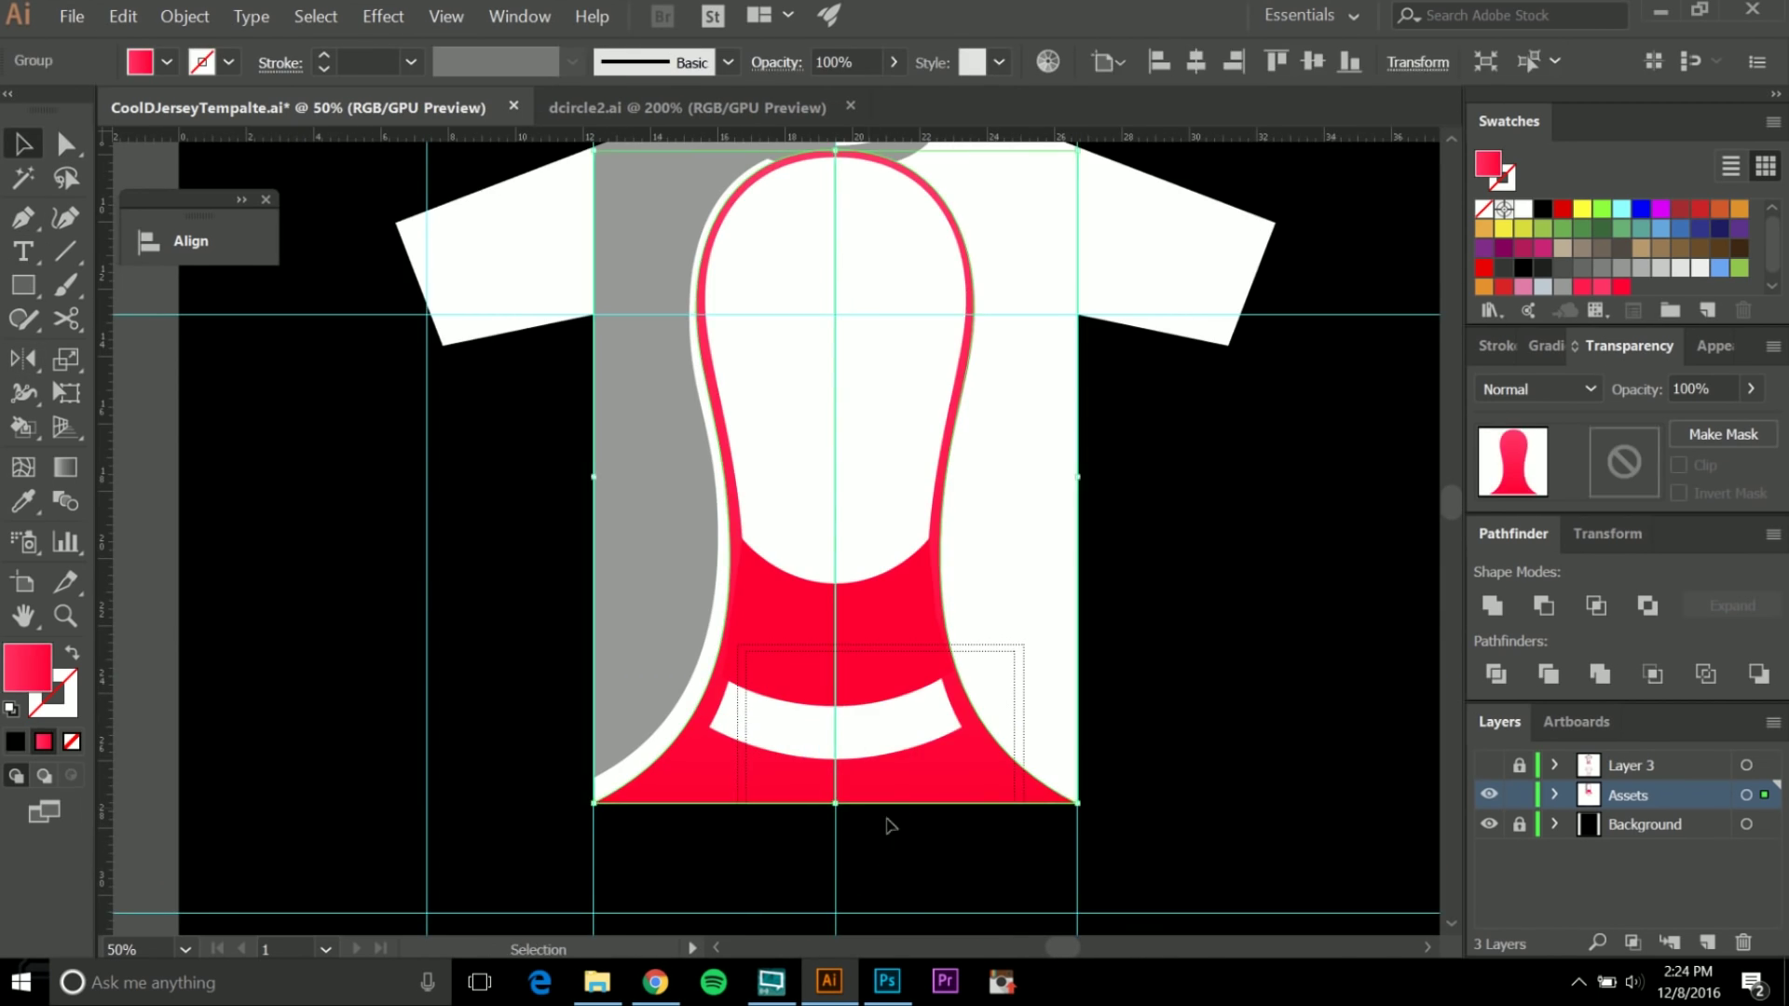
Reflect a copy of the grey side panel across the centre guide and save the document.
click(866, 518)
click(898, 671)
scroll(890, 531, up, 1)
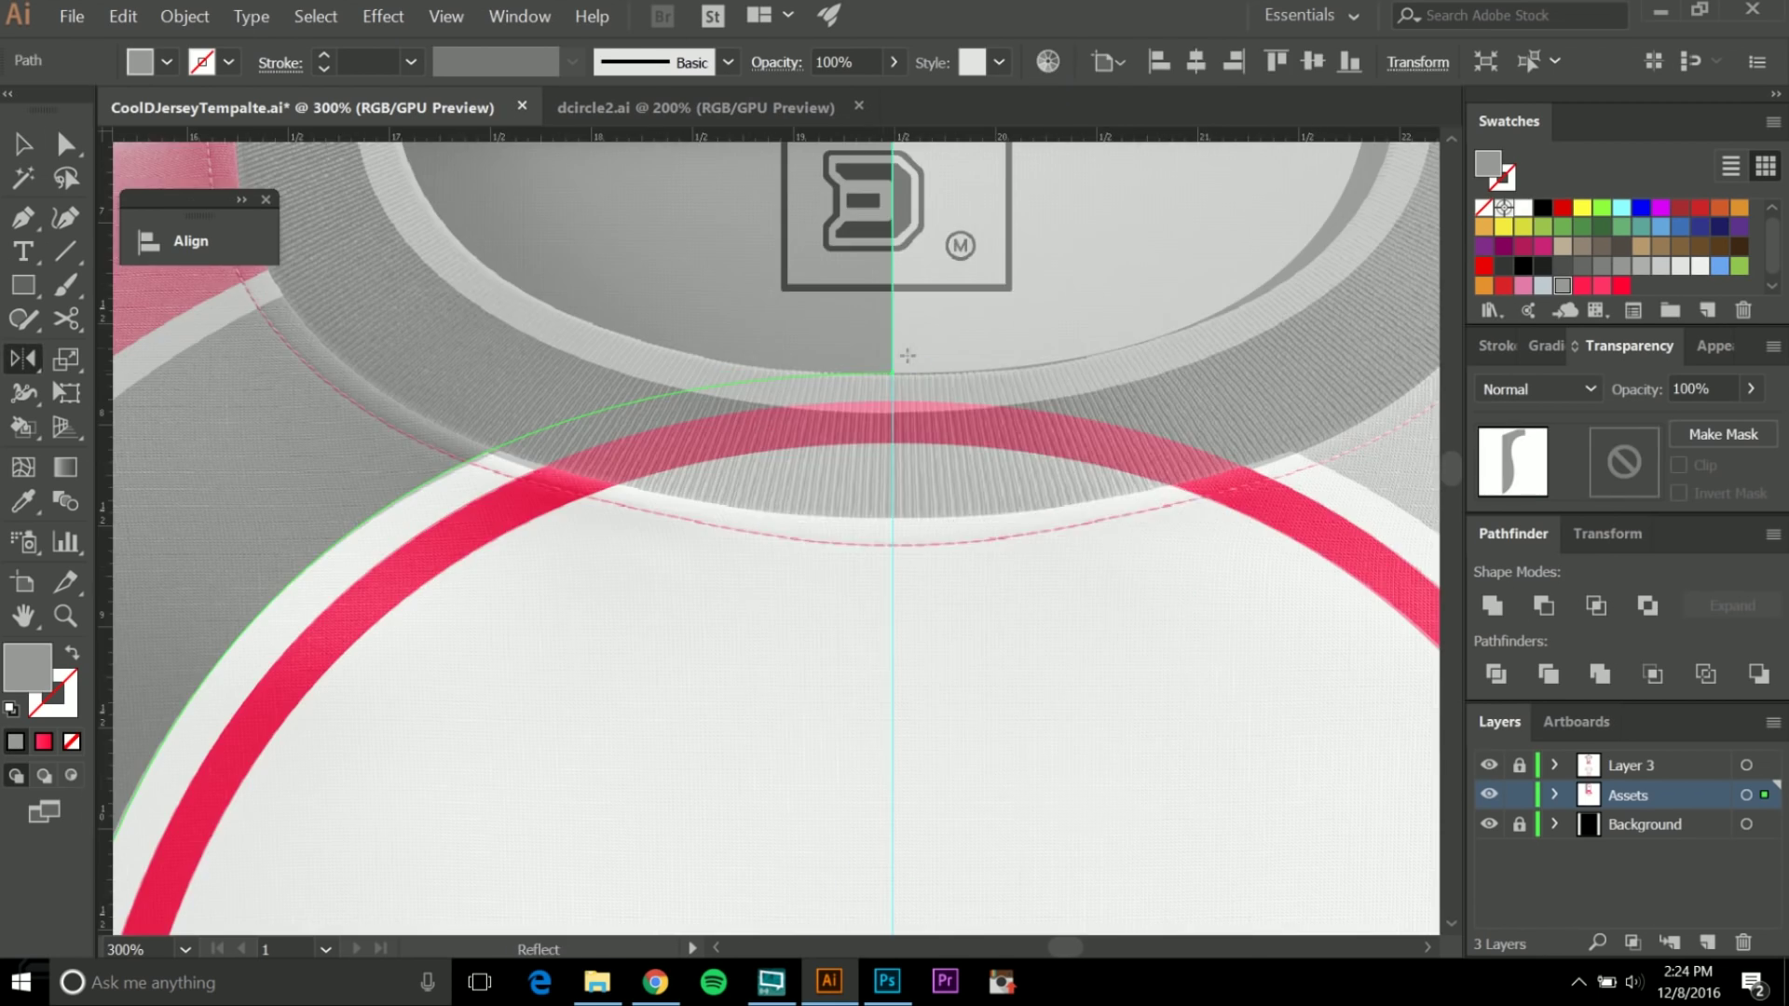
key(ctrl+s)
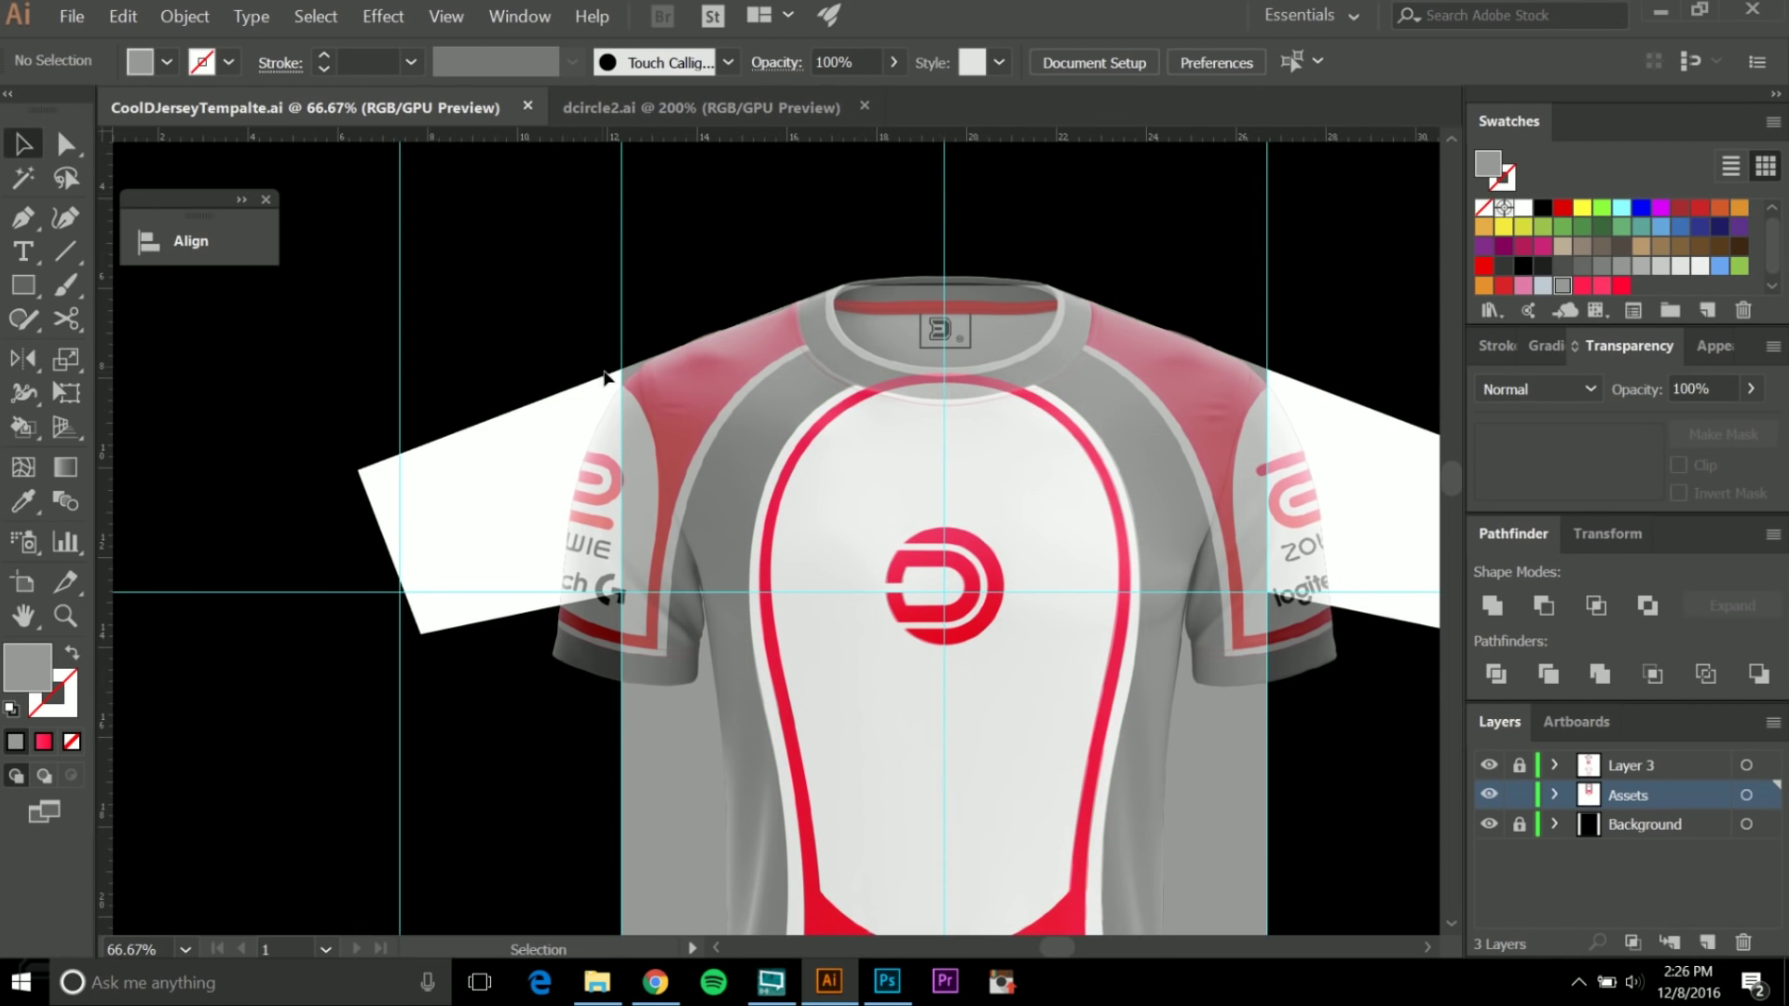
Examine how the template's left sleeve and shoulder line up with the mockup, and select the white sleeve shape to see its outline.
scroll(606, 377, up, 1)
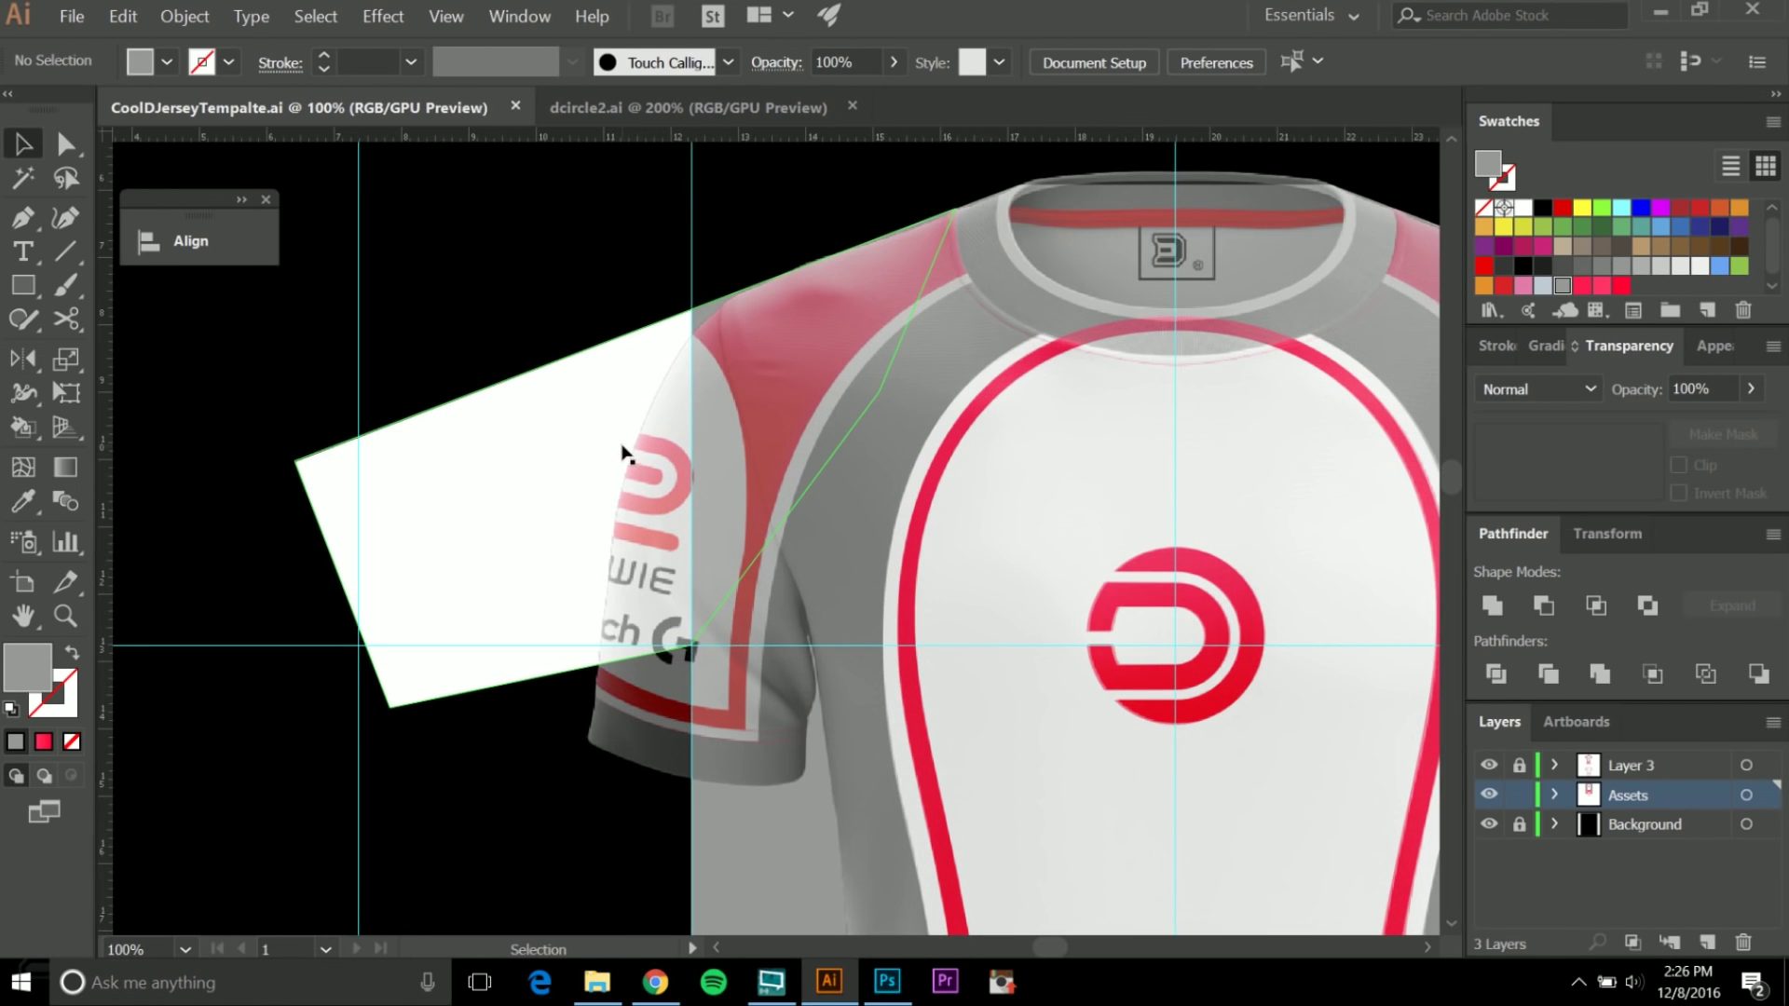
drag(1010, 465, 899, 467)
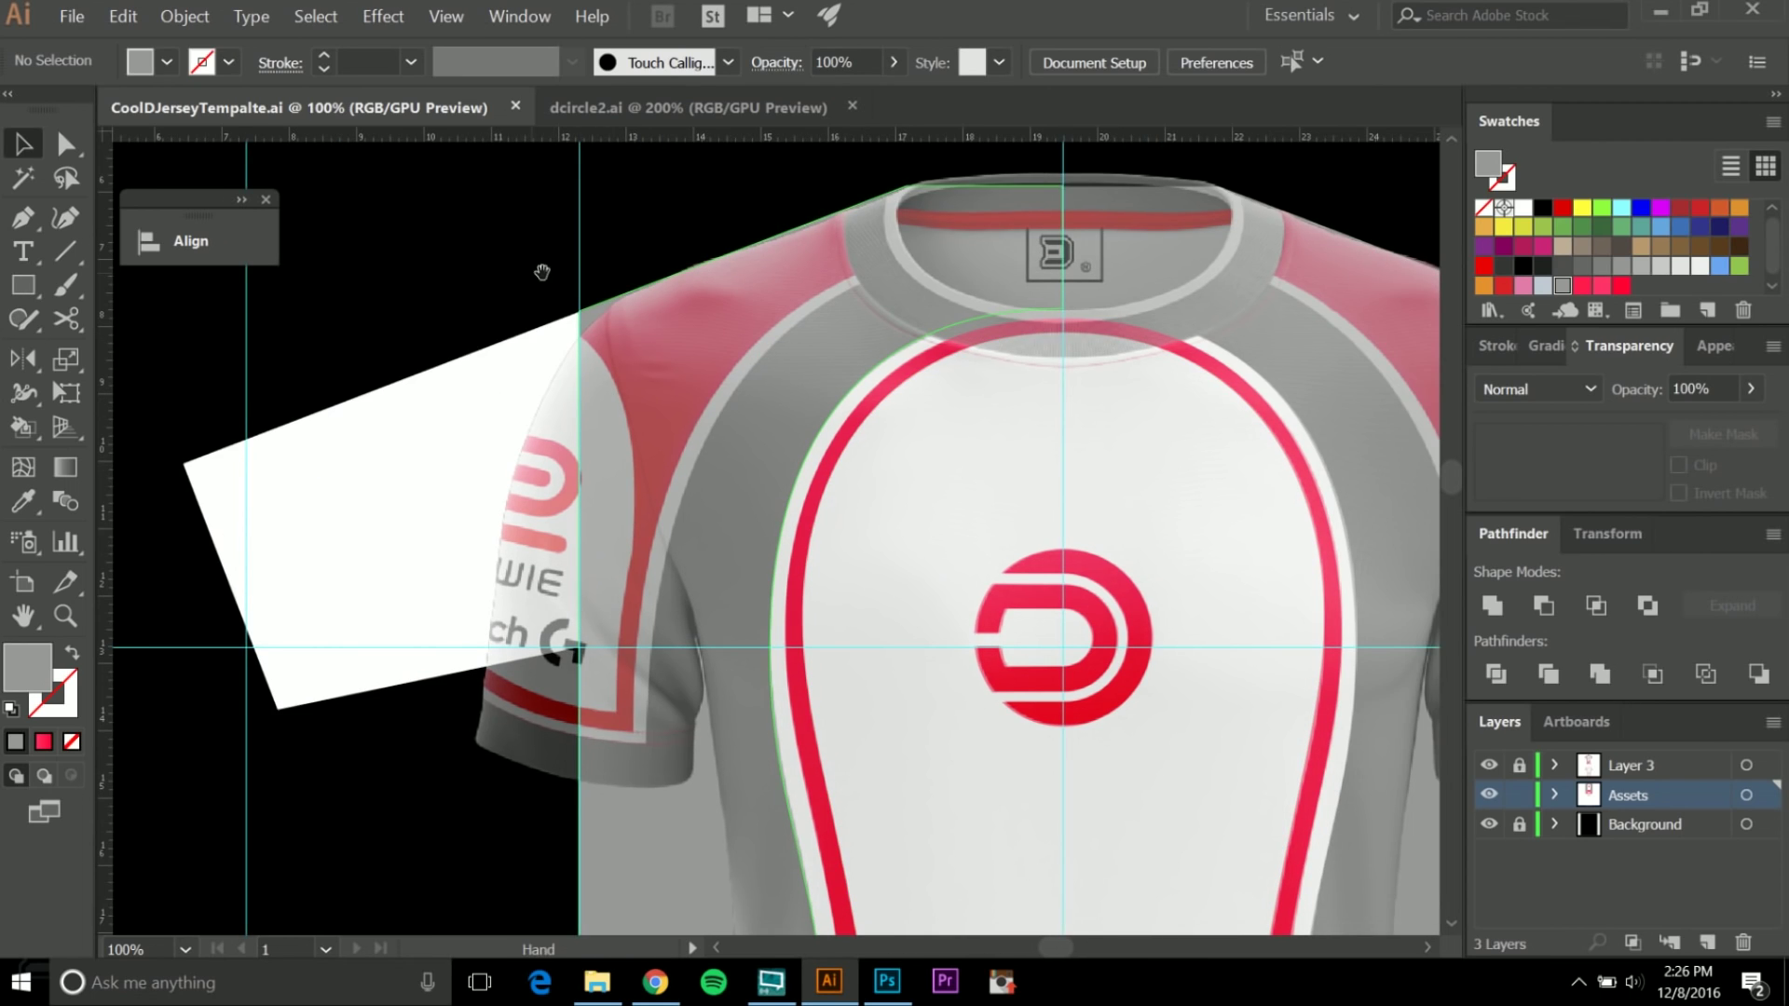
drag(541, 272, 571, 279)
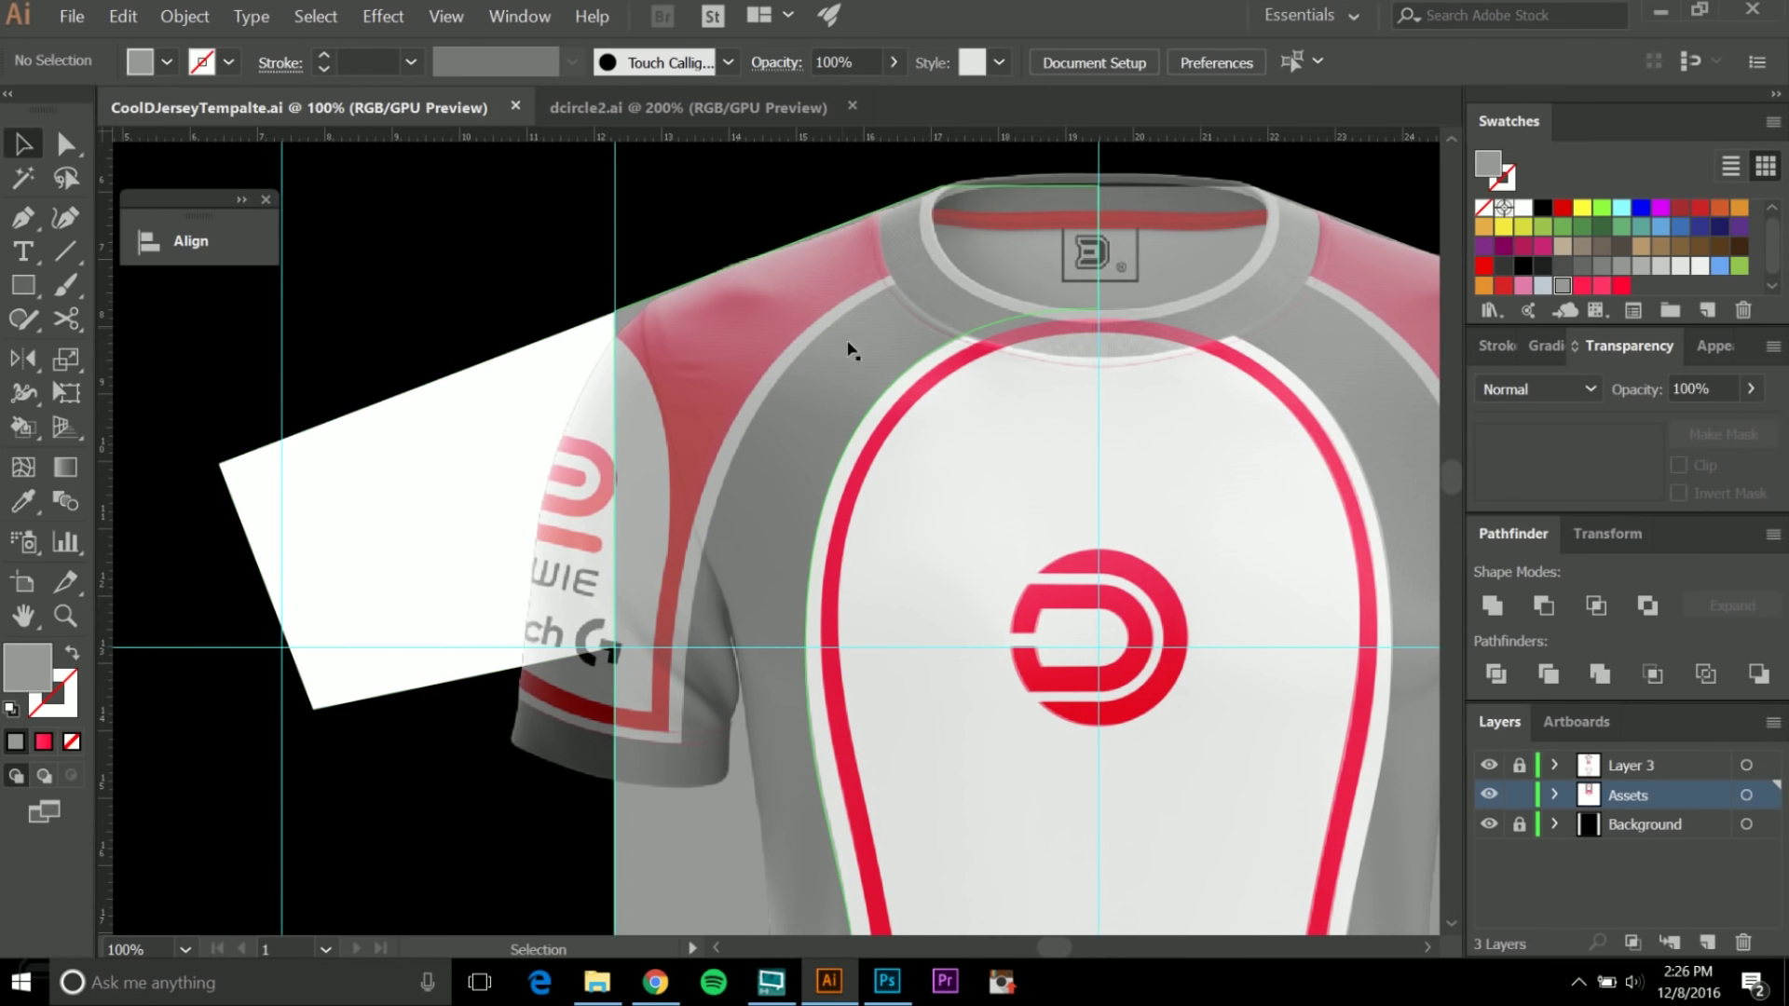
scroll(881, 296, down, 1)
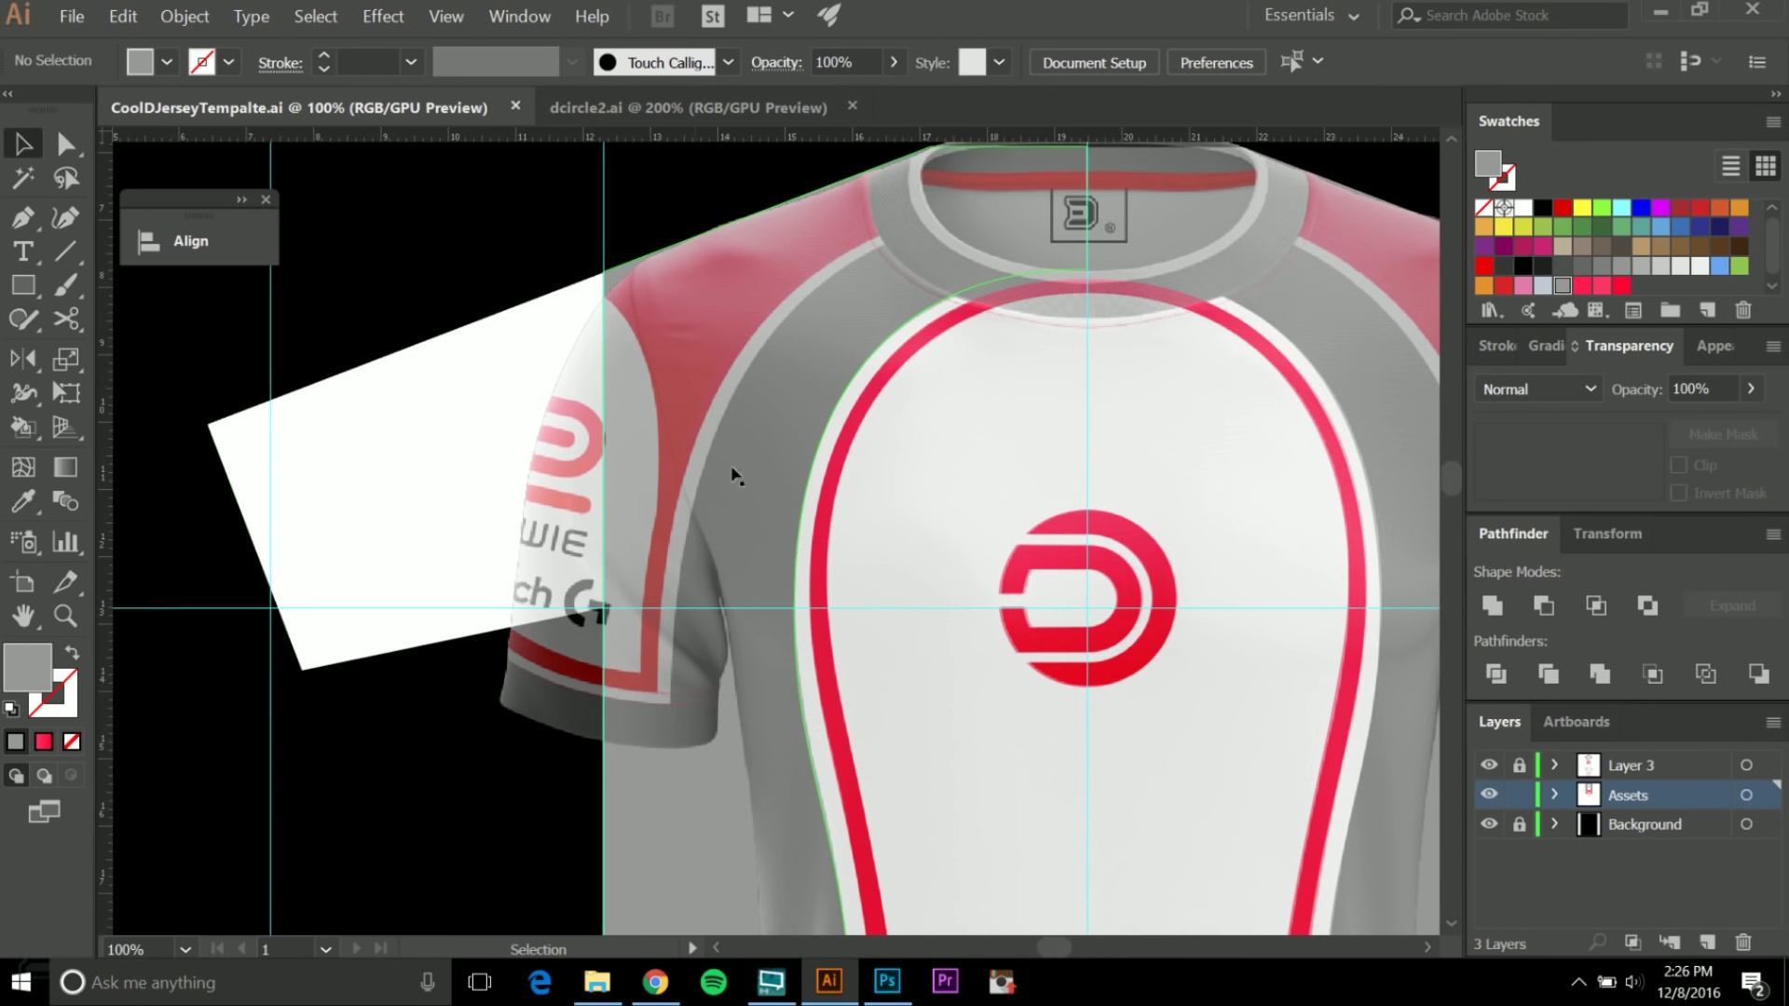
drag(675, 737, 666, 505)
drag(547, 531, 623, 718)
drag(646, 258, 608, 324)
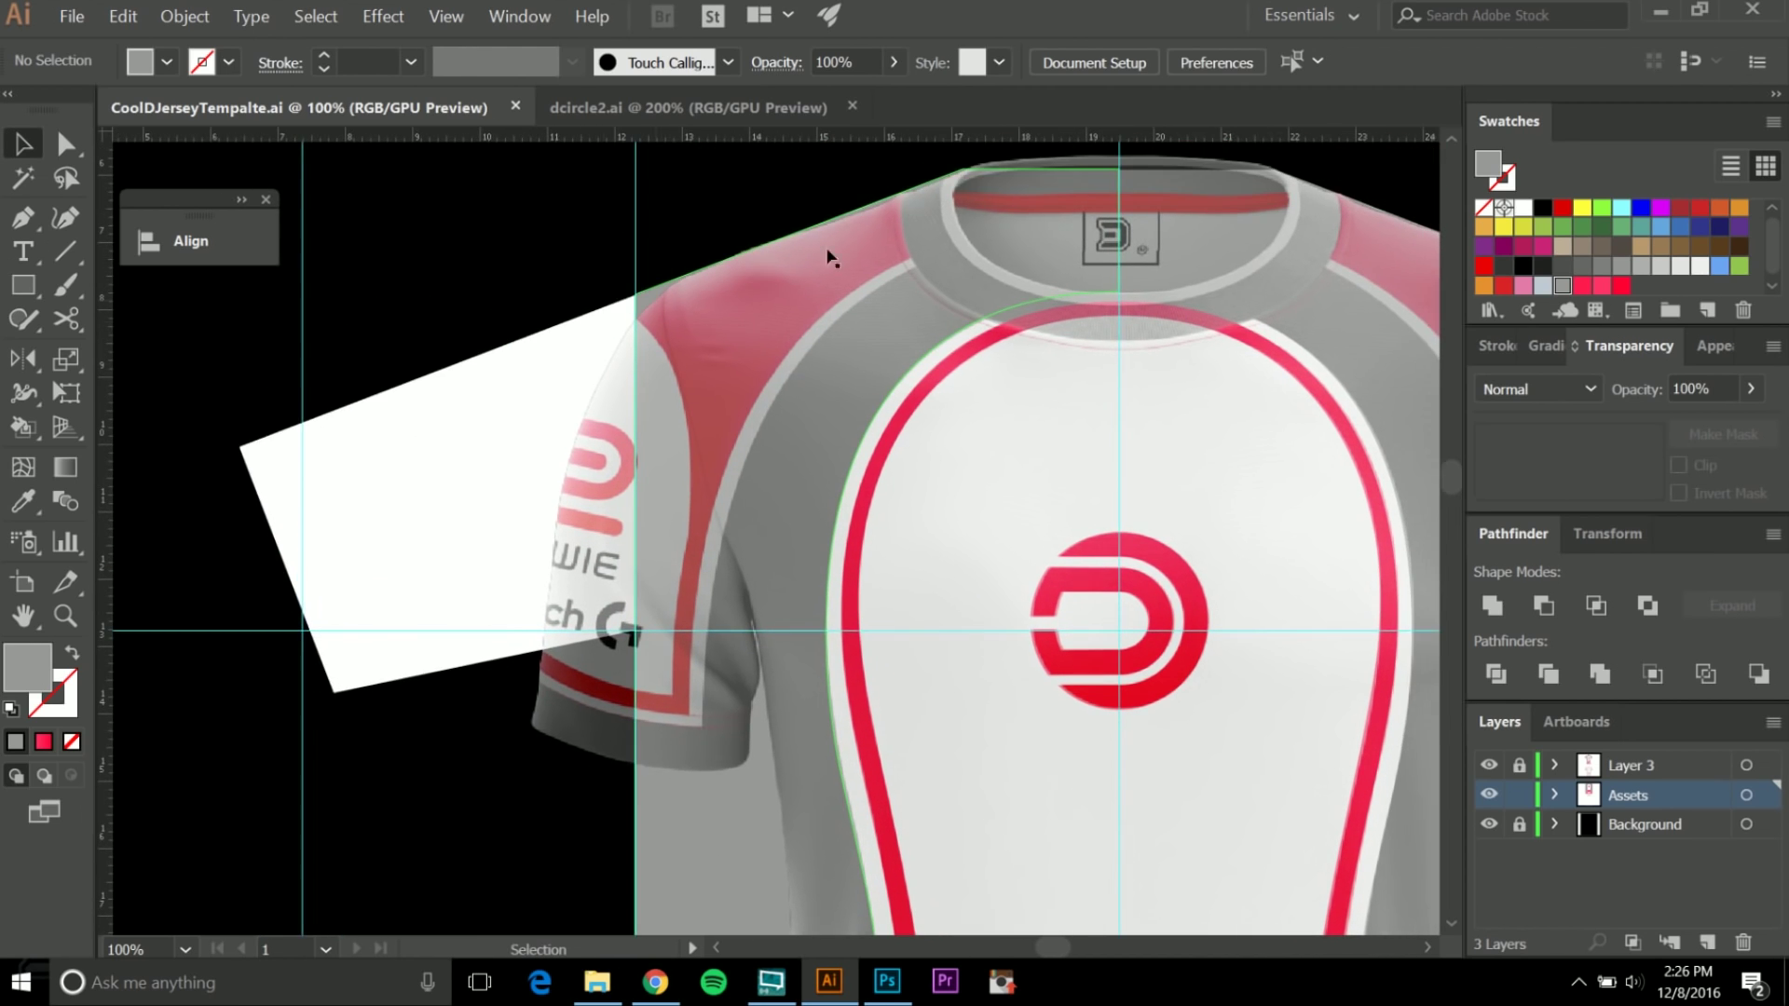
click(519, 391)
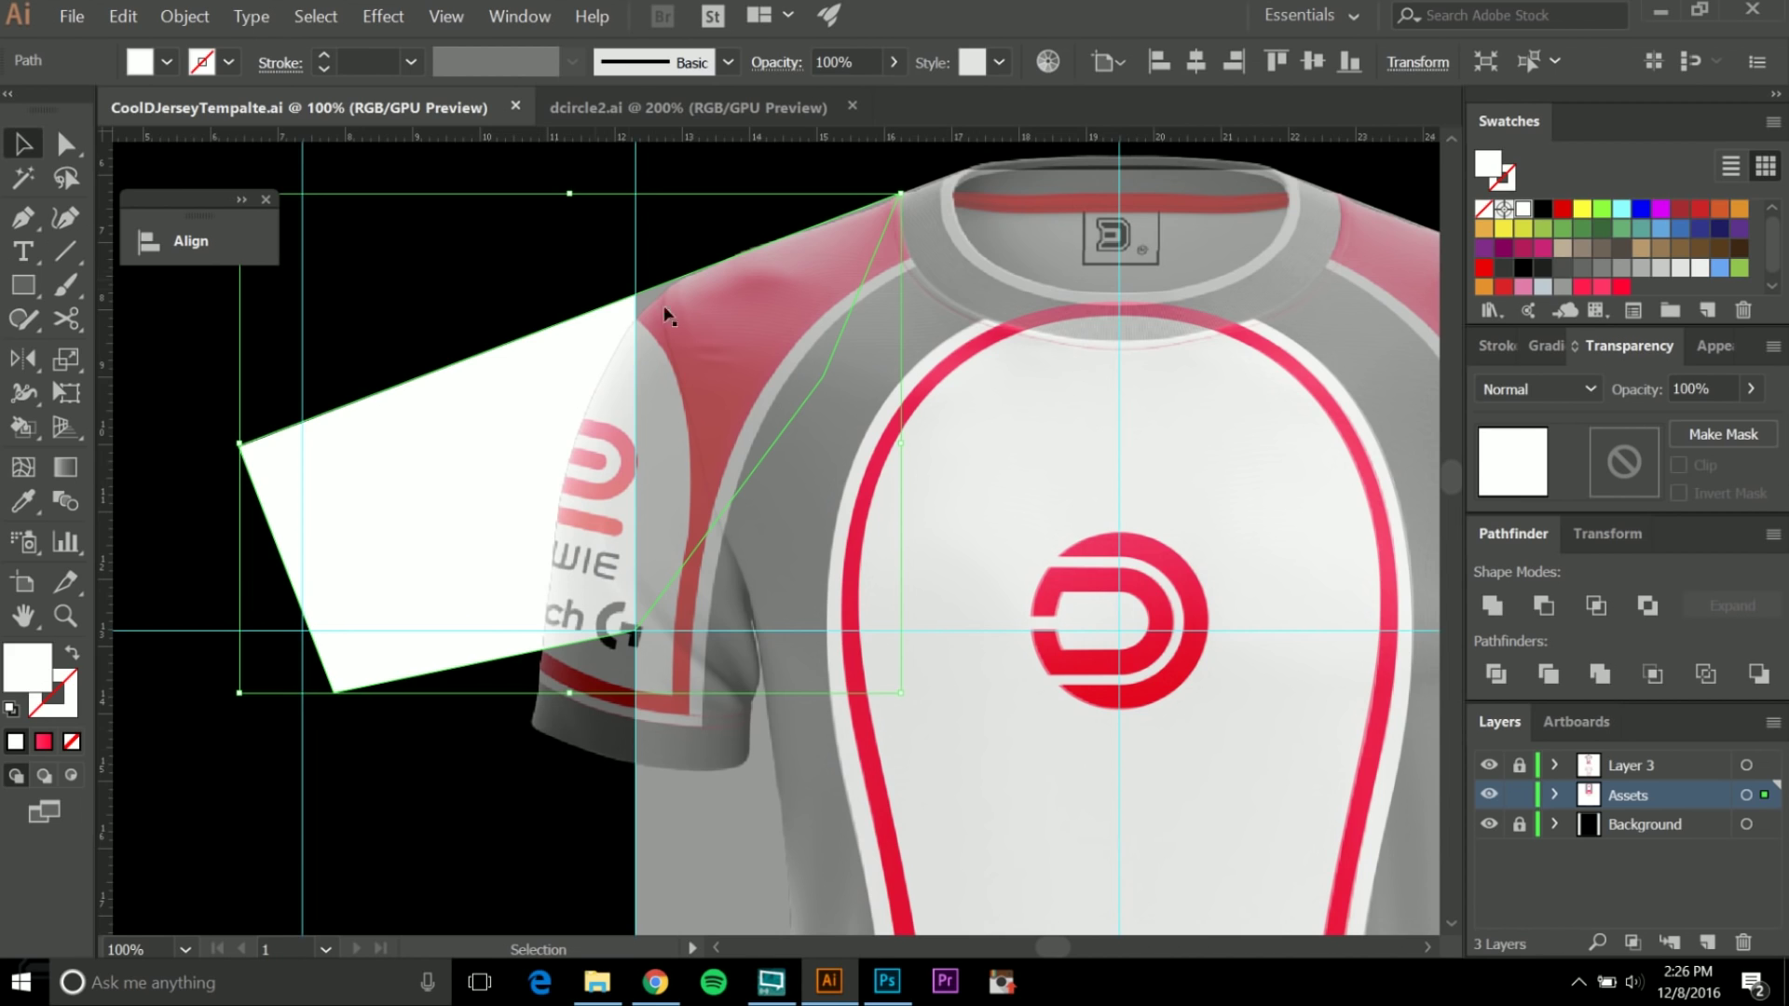
Delete the grey side panel and give the white body shape a 5 pt black stroke.
click(683, 810)
key(Delete)
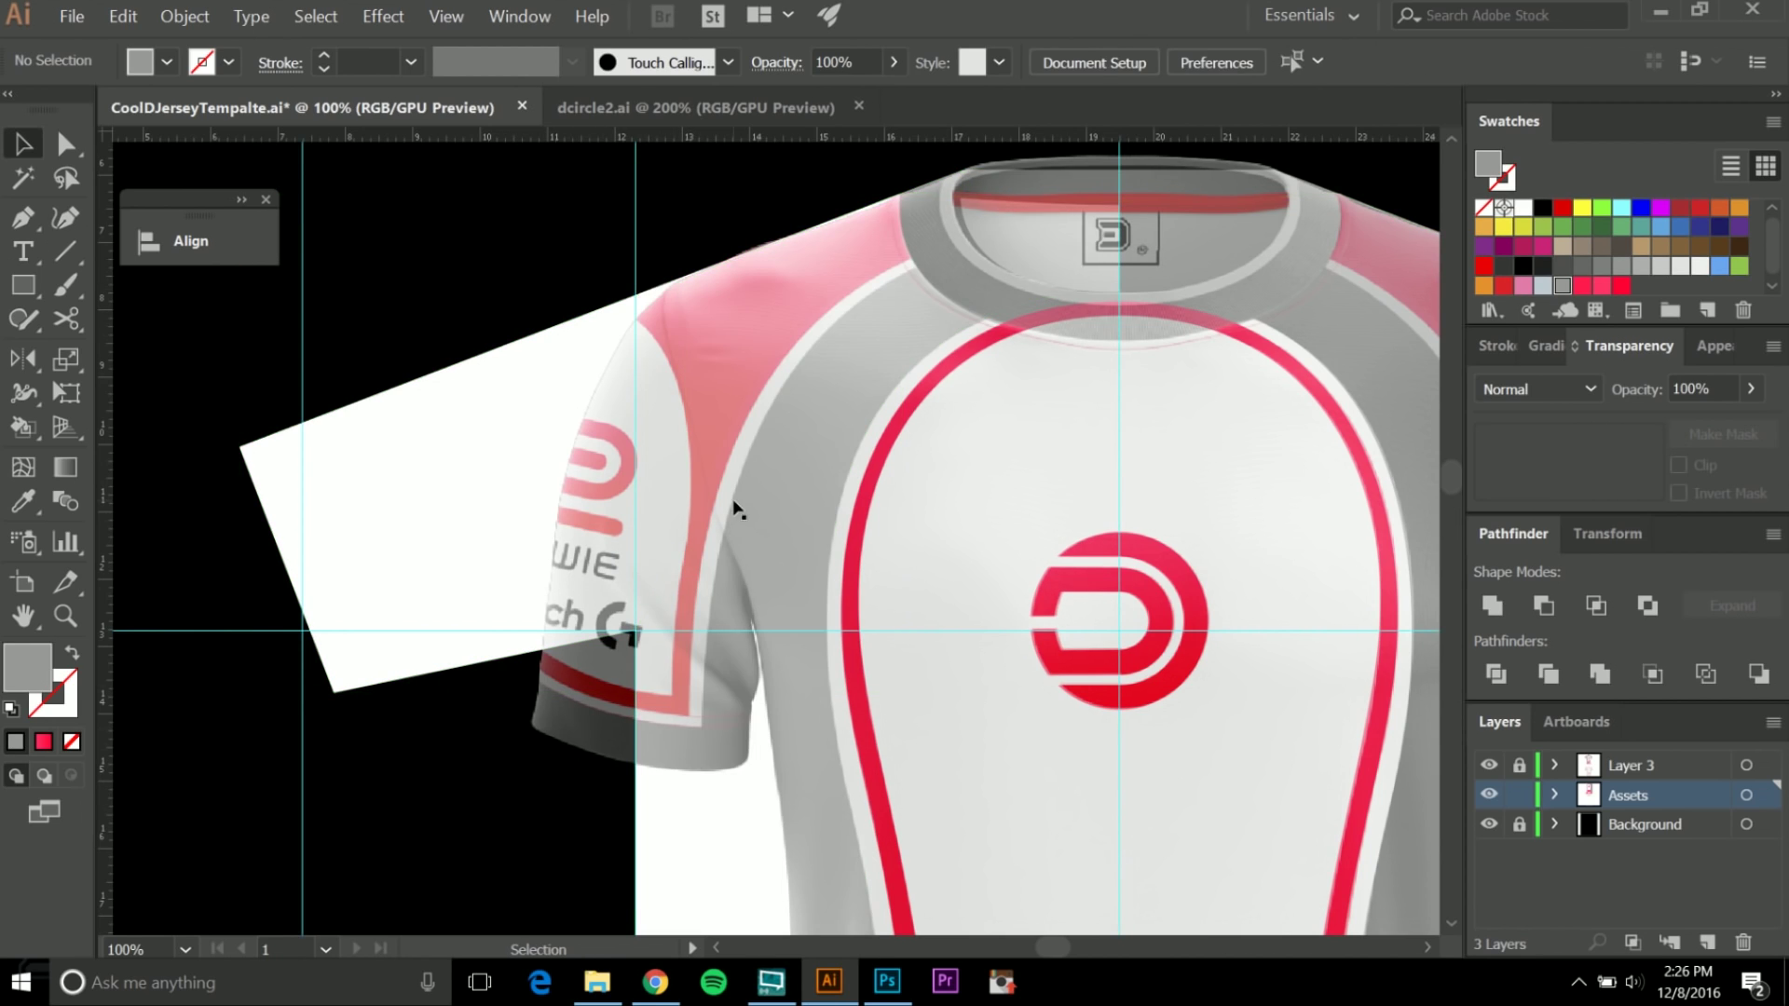
click(736, 508)
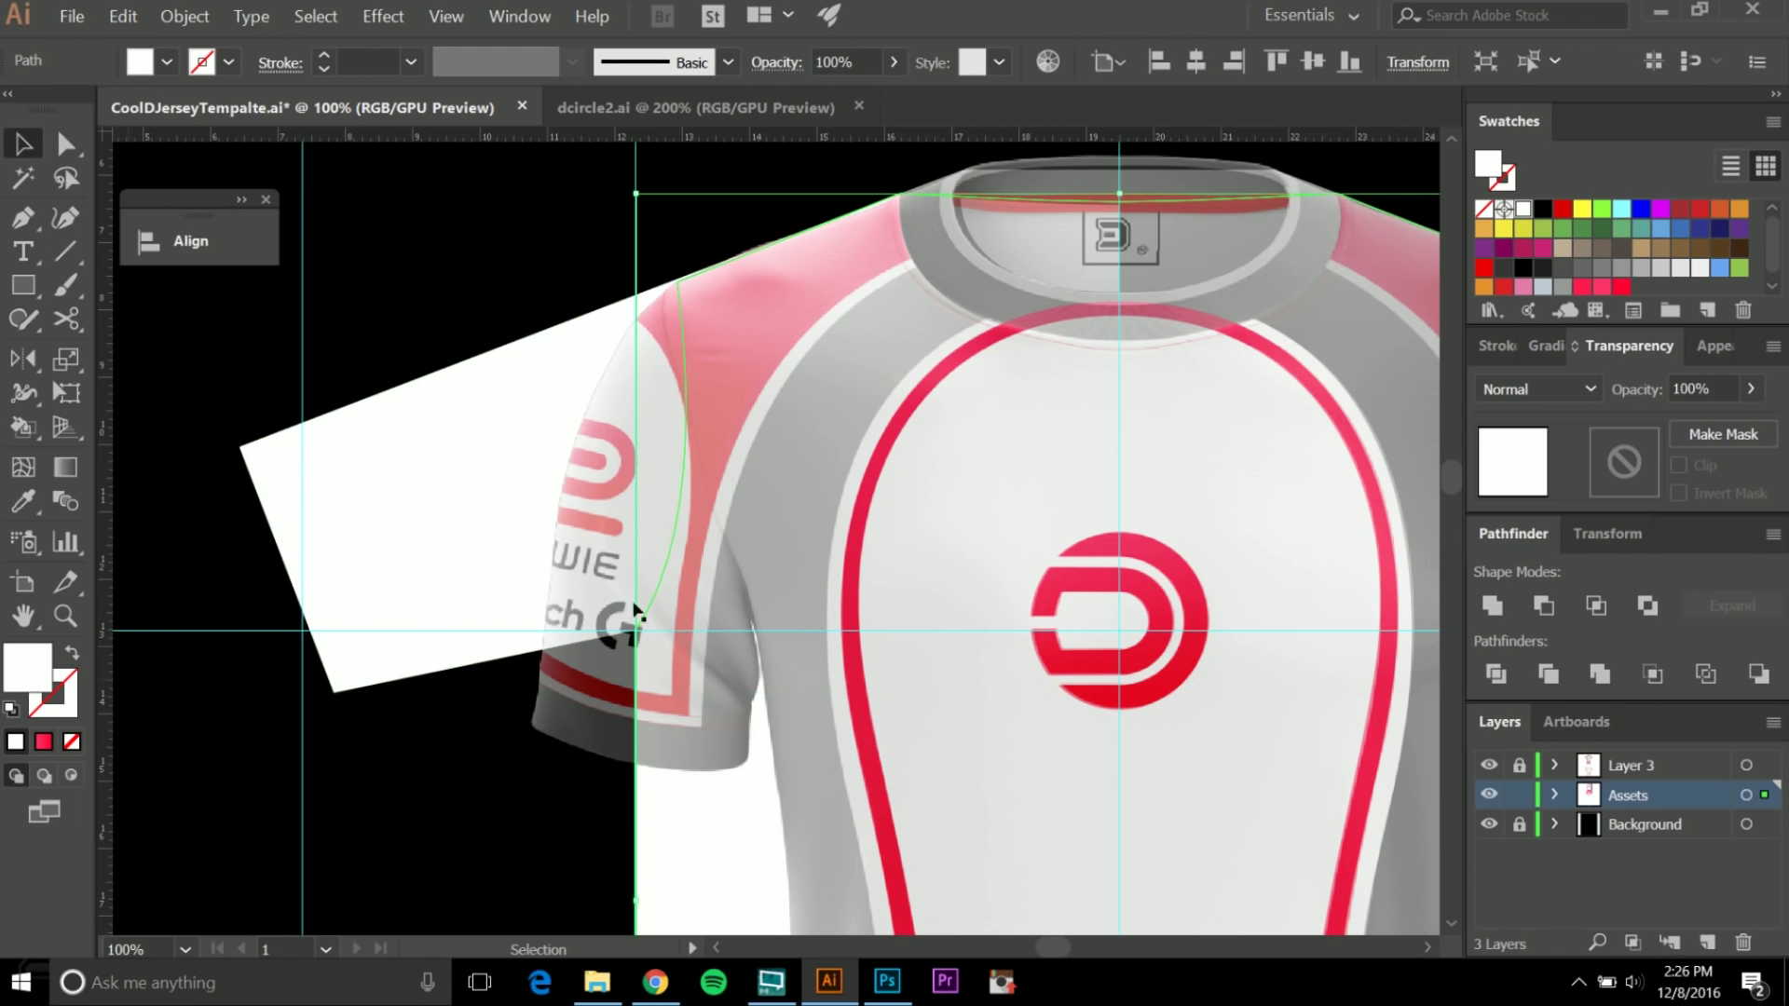
click(1514, 182)
click(1506, 207)
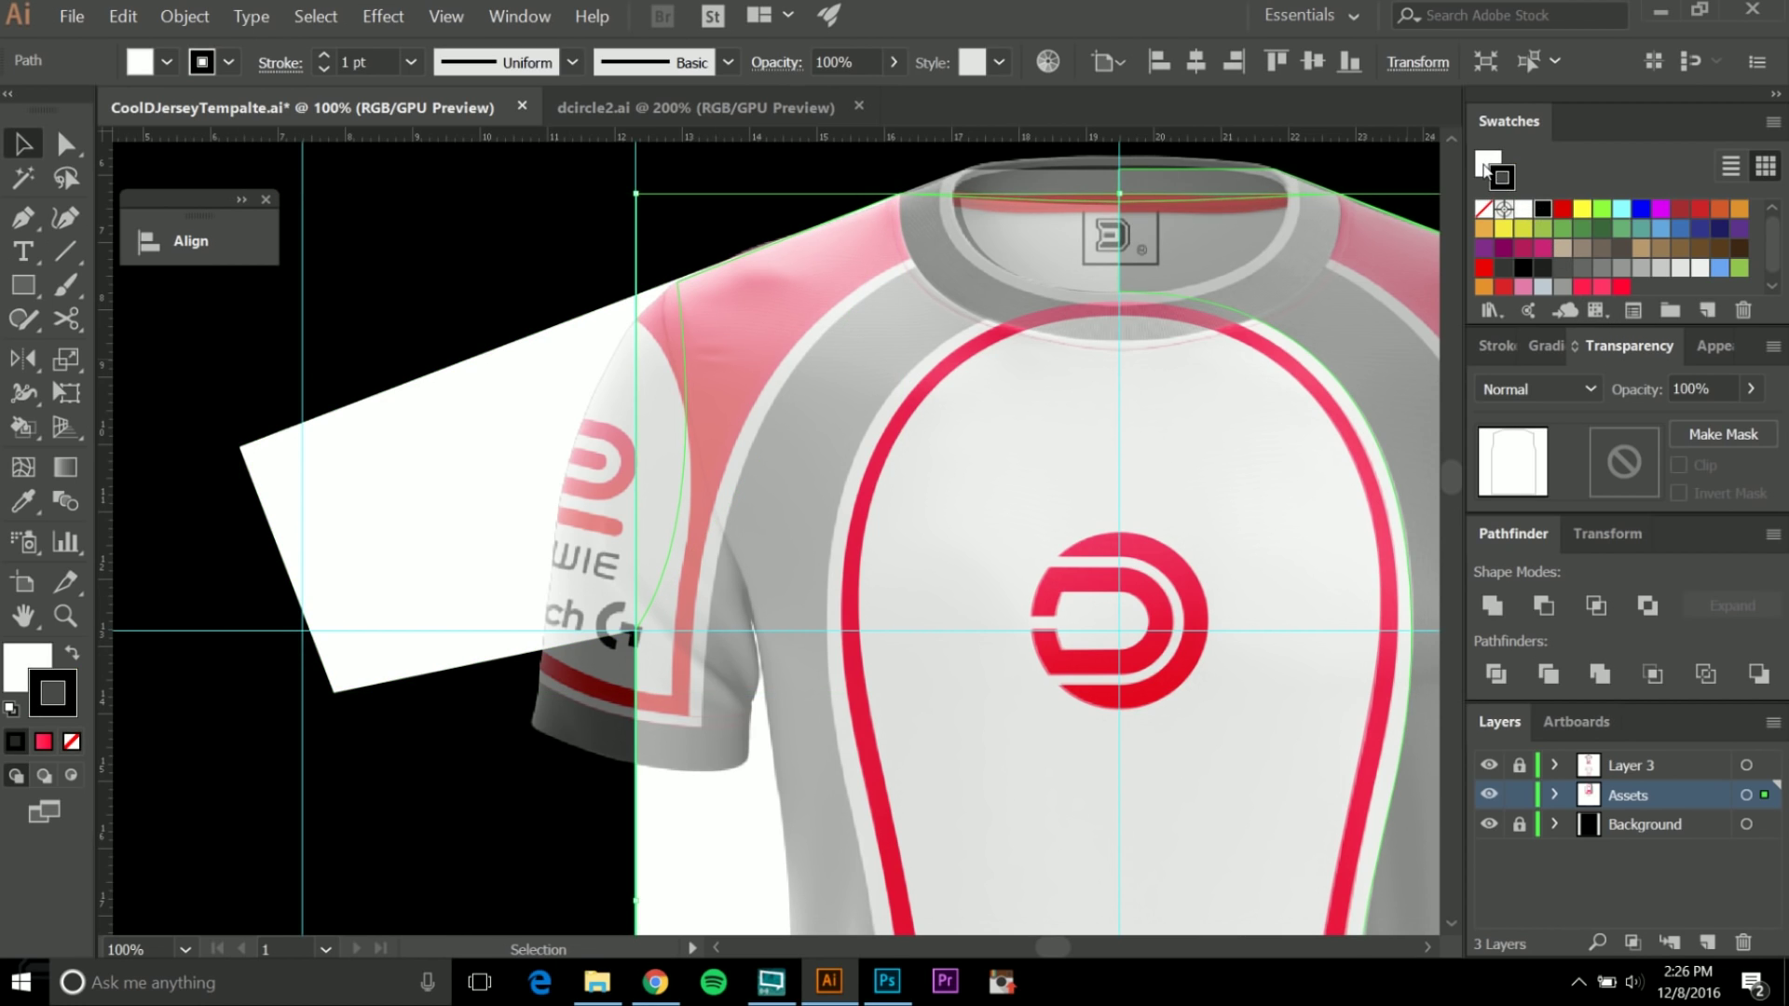
click(1493, 344)
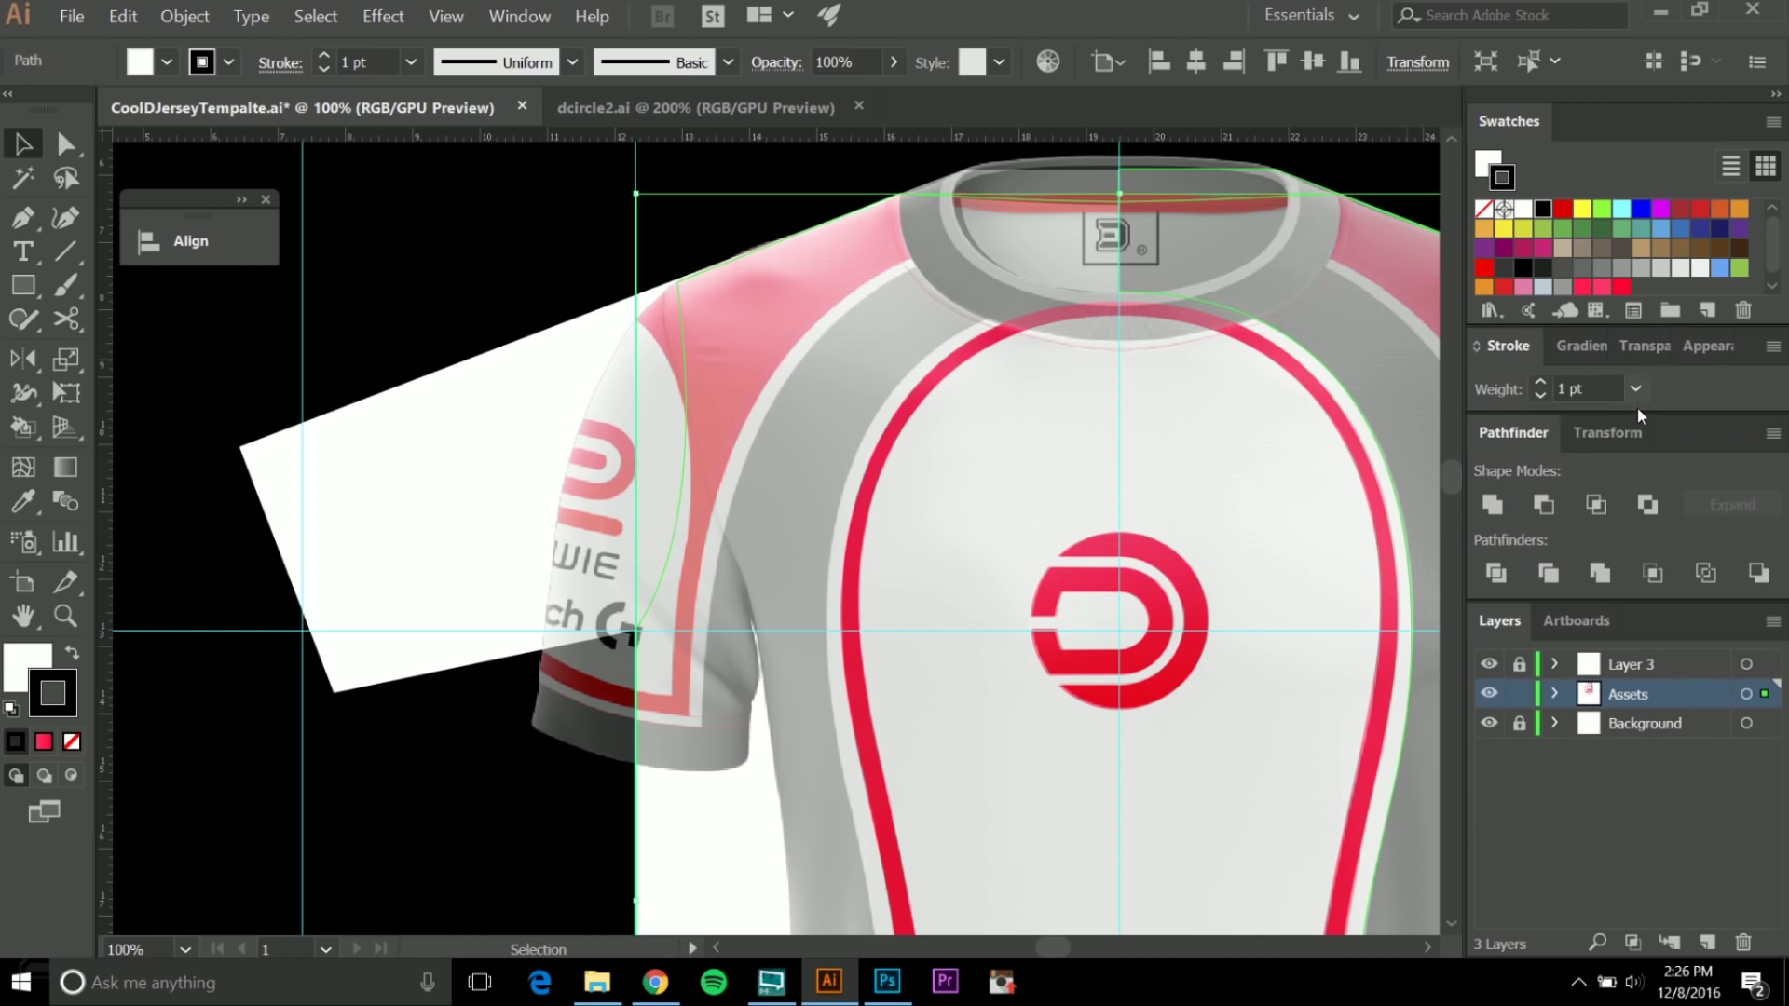
click(1593, 385)
text(5)
click(587, 257)
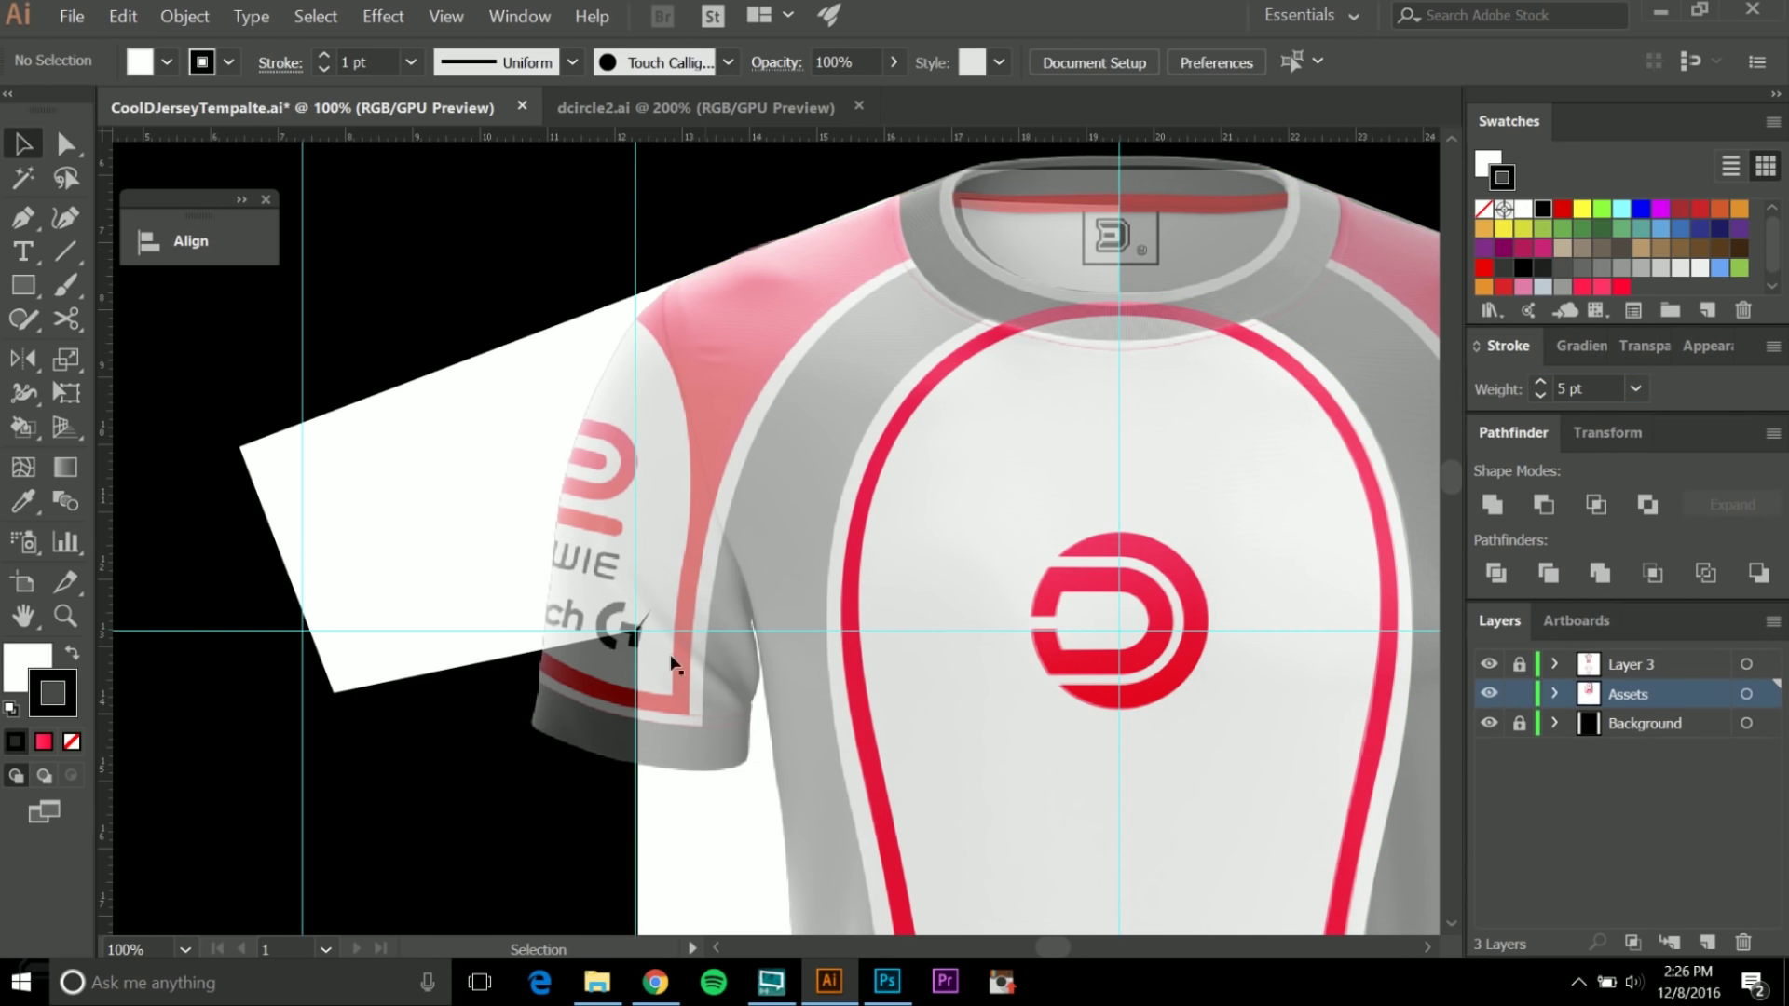
Examine the armhole seam where the left sleeve shape meets the outlined body shape.
key(v)
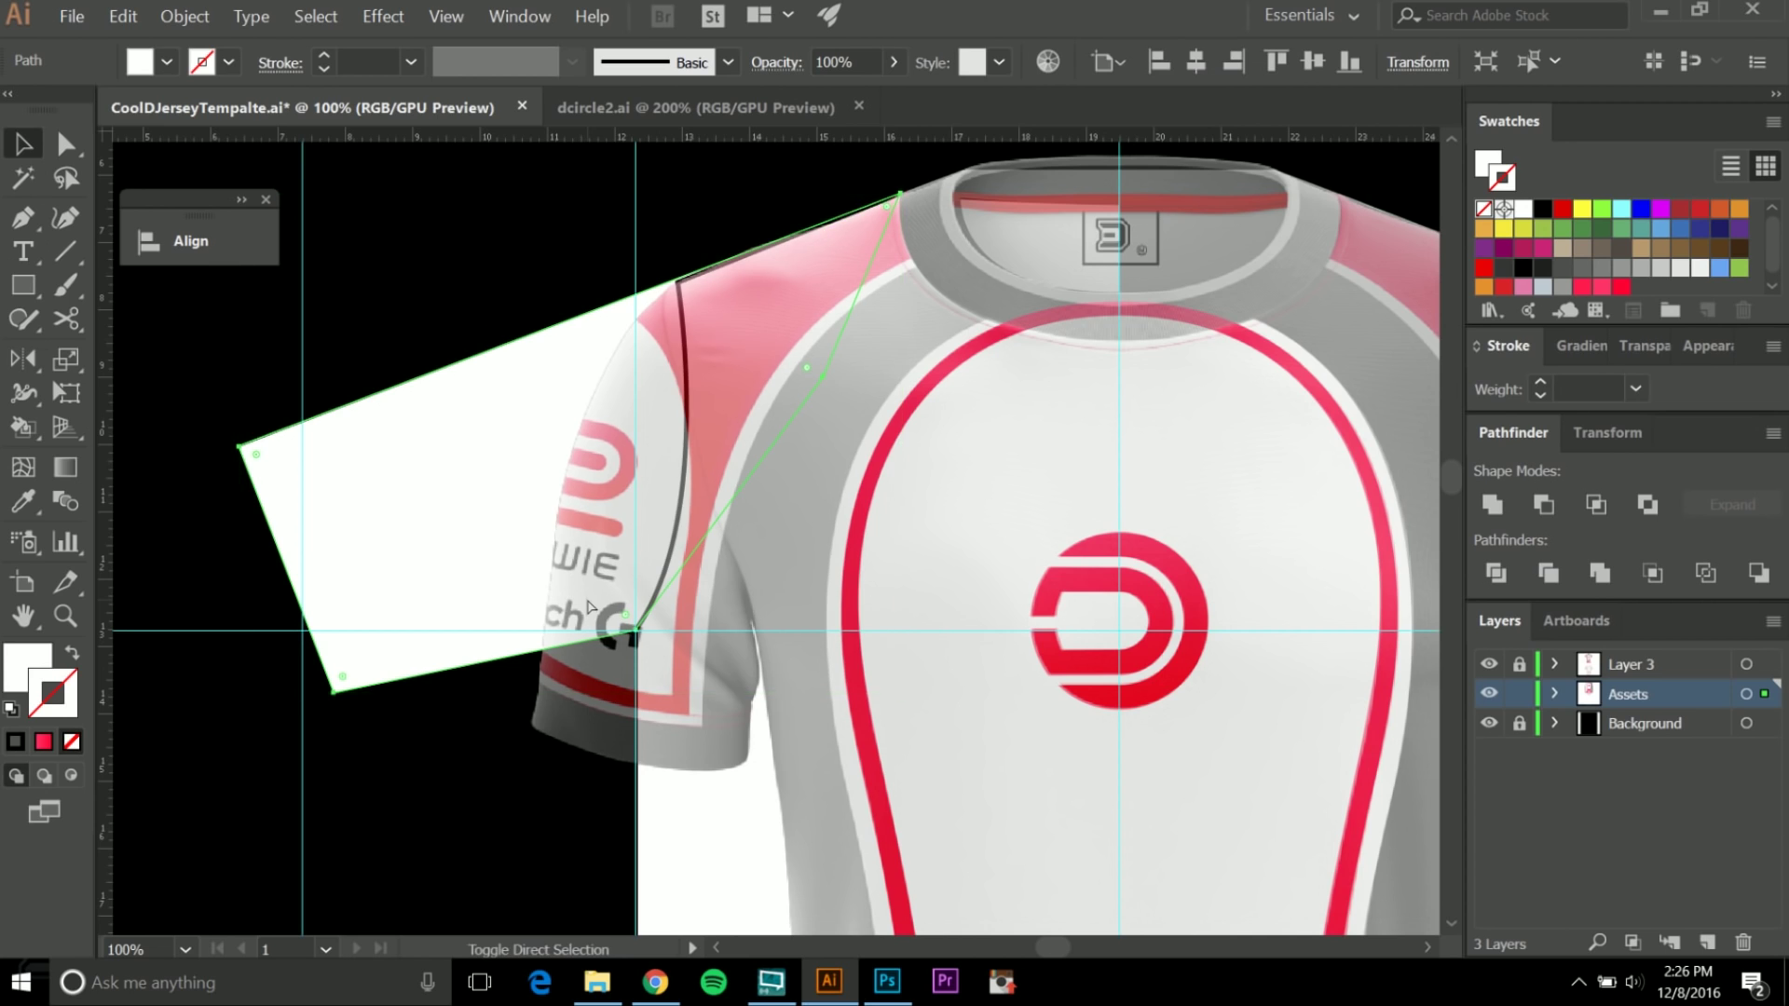
click(575, 217)
scroll(673, 513, up, 1)
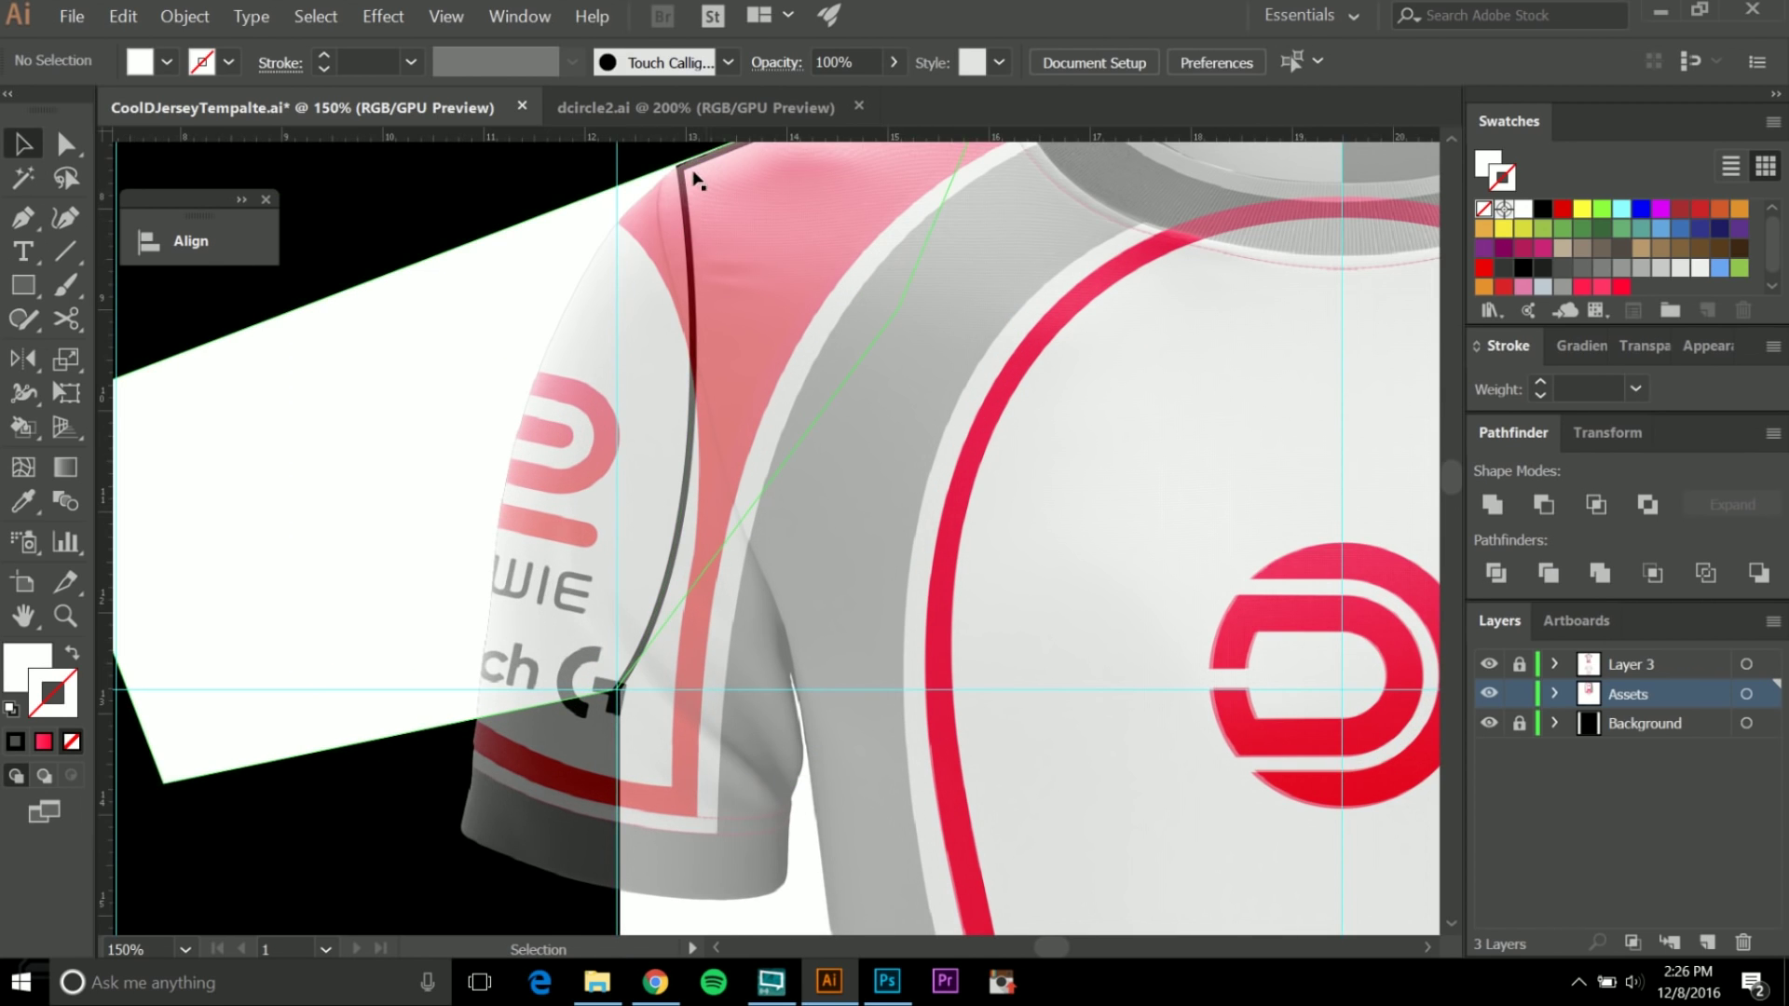
scroll(708, 326, down, 2)
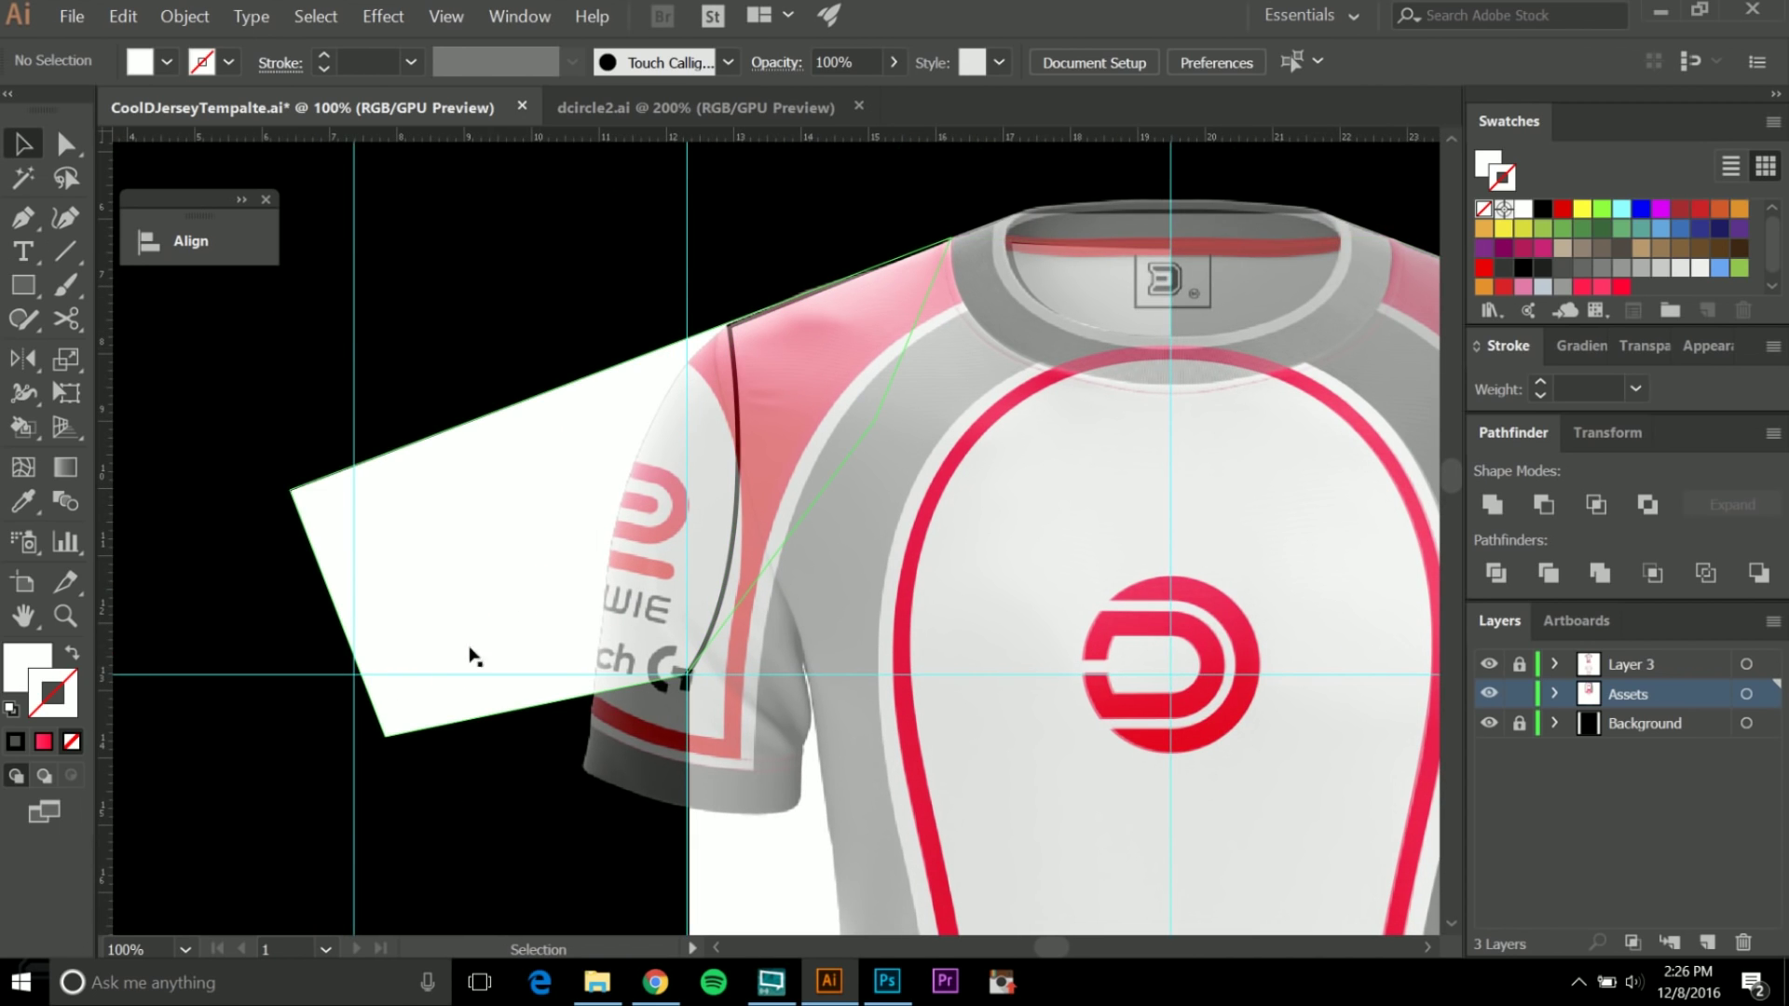
drag(575, 533, 546, 477)
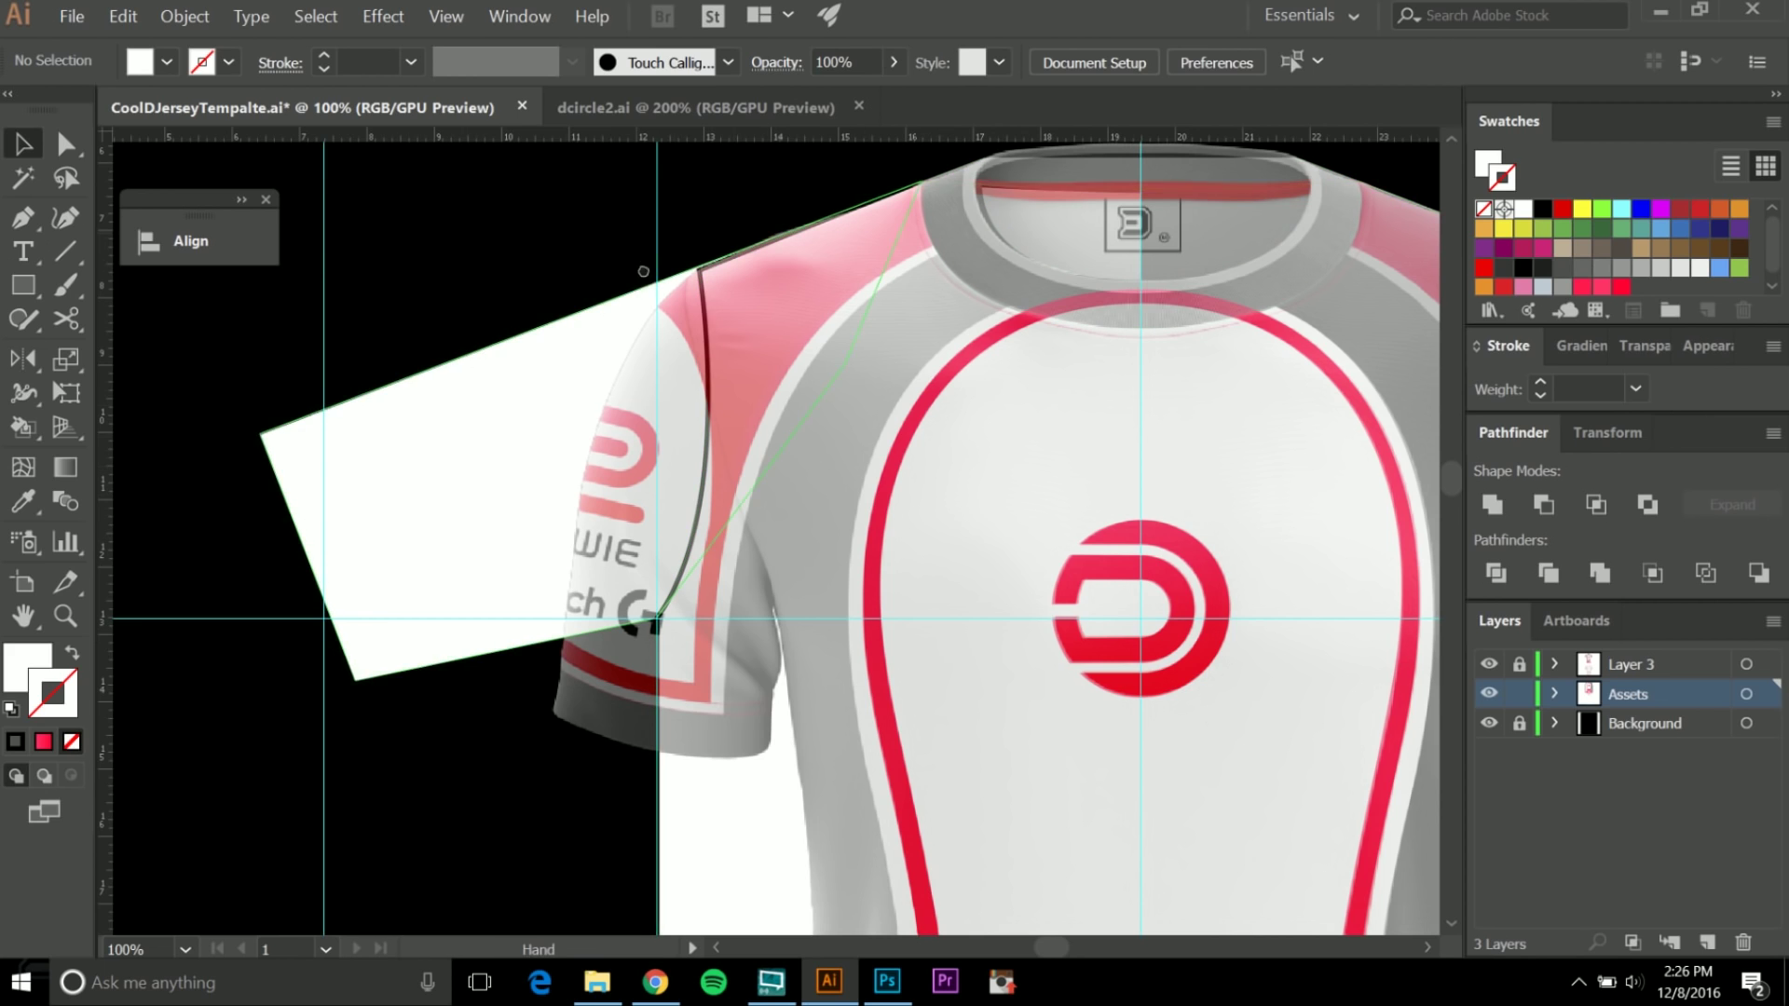
scroll(717, 485, up, 1)
Copy the red and white ZOWIE logo from dcircle2.ai, paste it into the jersey template and move it onto the left sleeve.
click(650, 784)
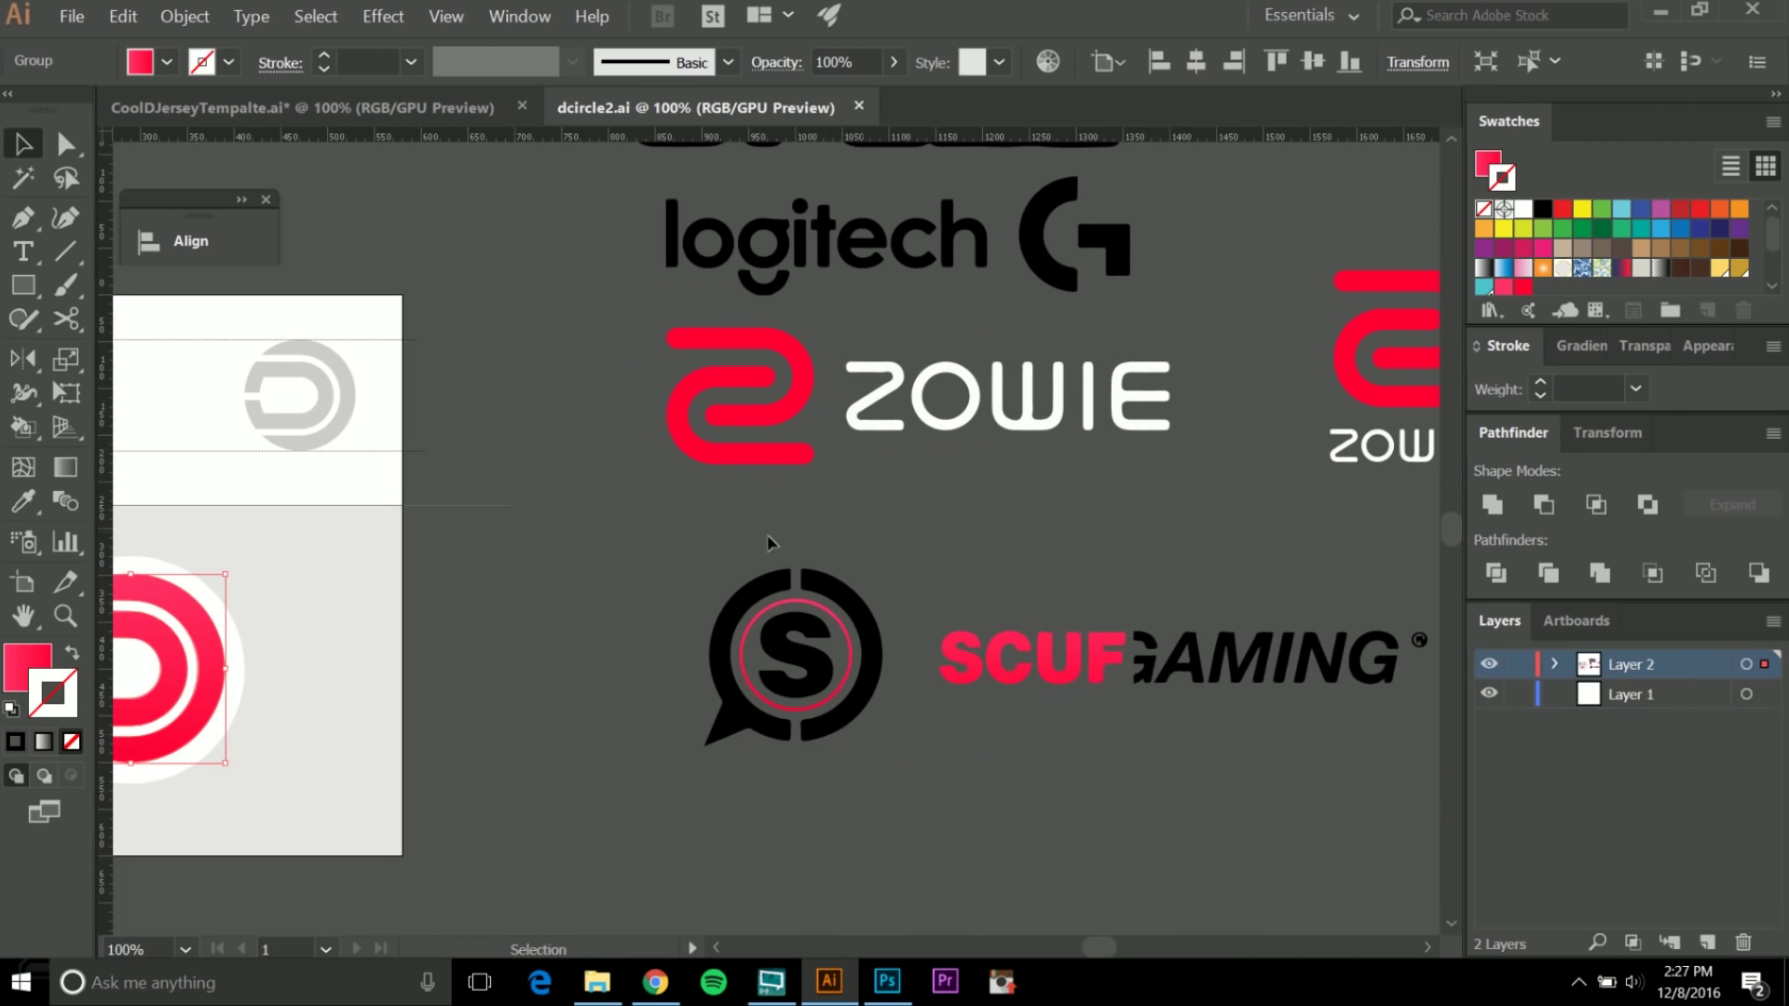
drag(972, 512, 922, 570)
click(880, 448)
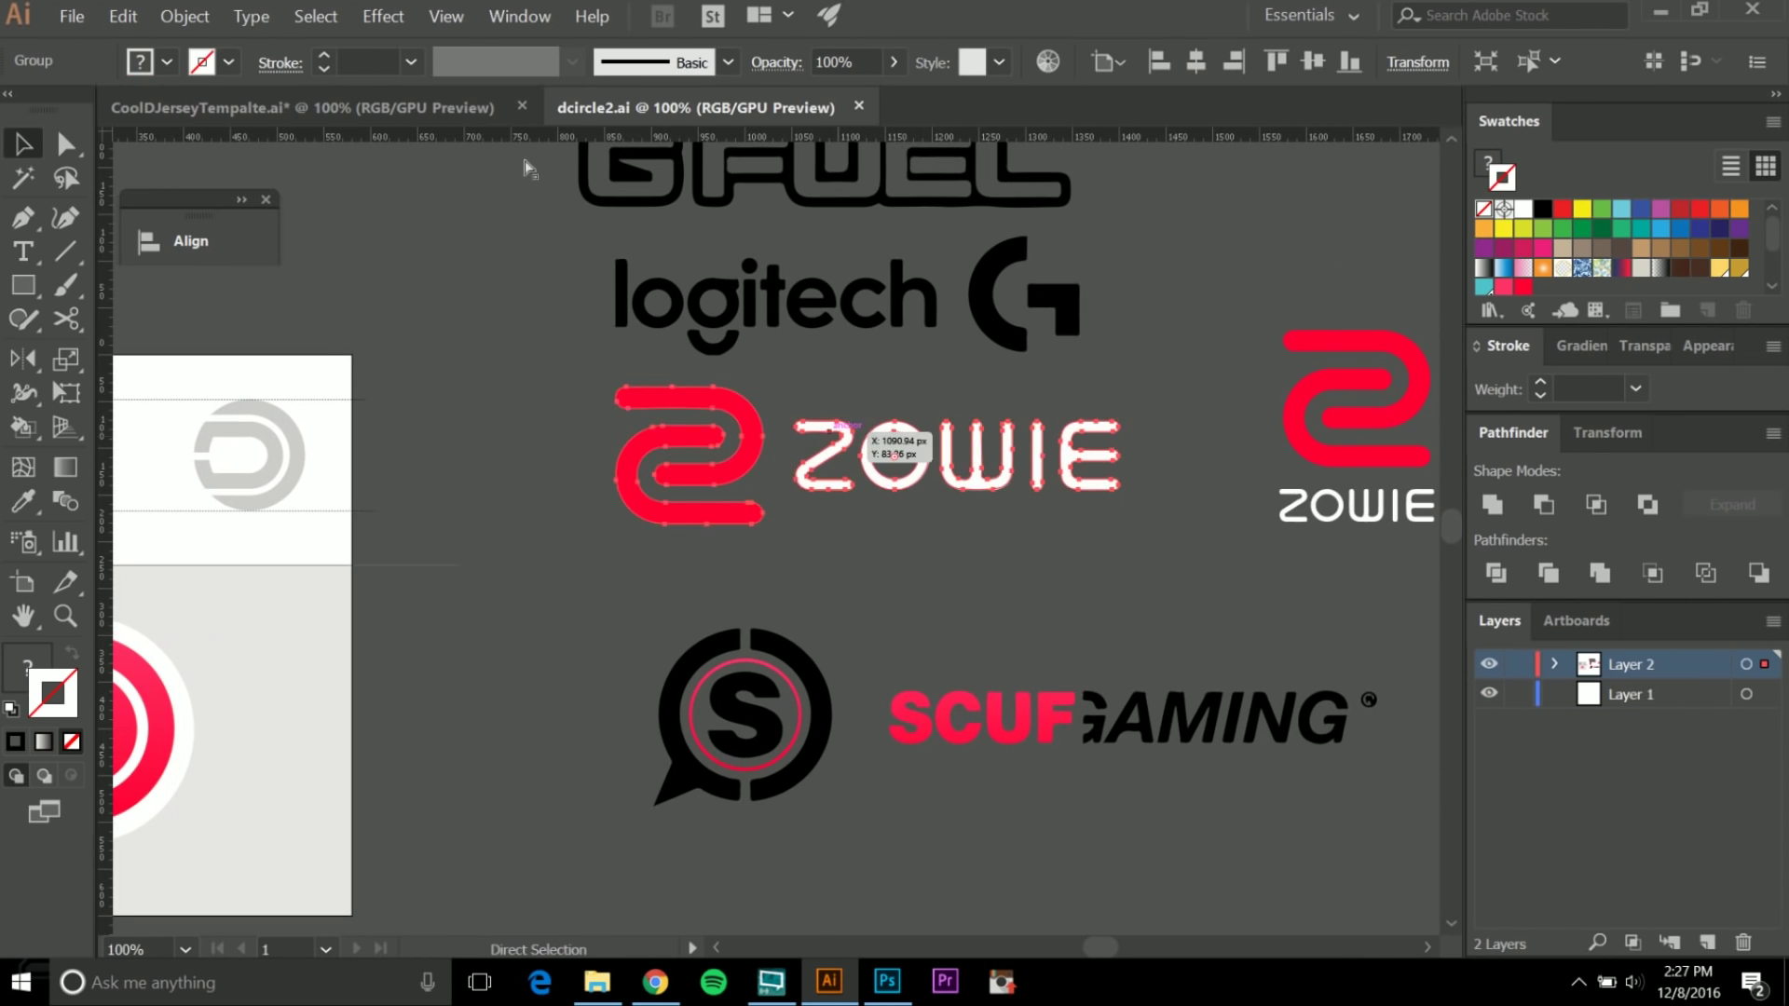
click(473, 116)
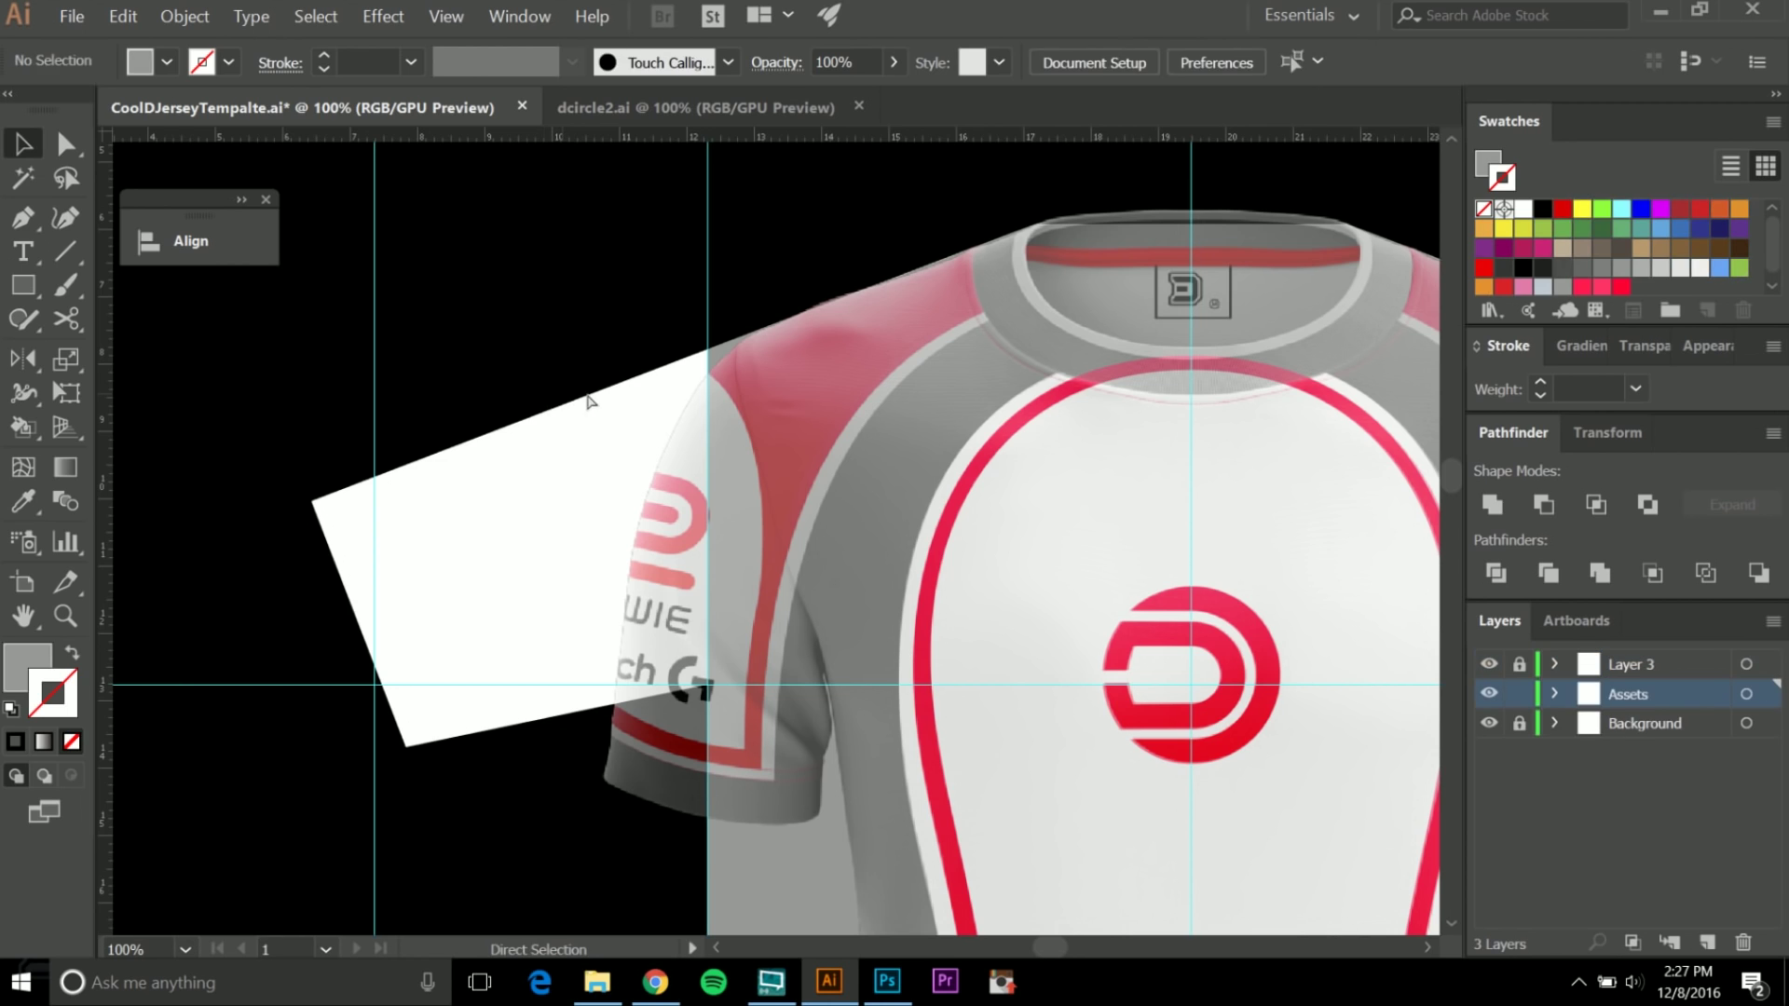
key(ctrl+v)
drag(1022, 530, 679, 637)
drag(670, 445, 470, 321)
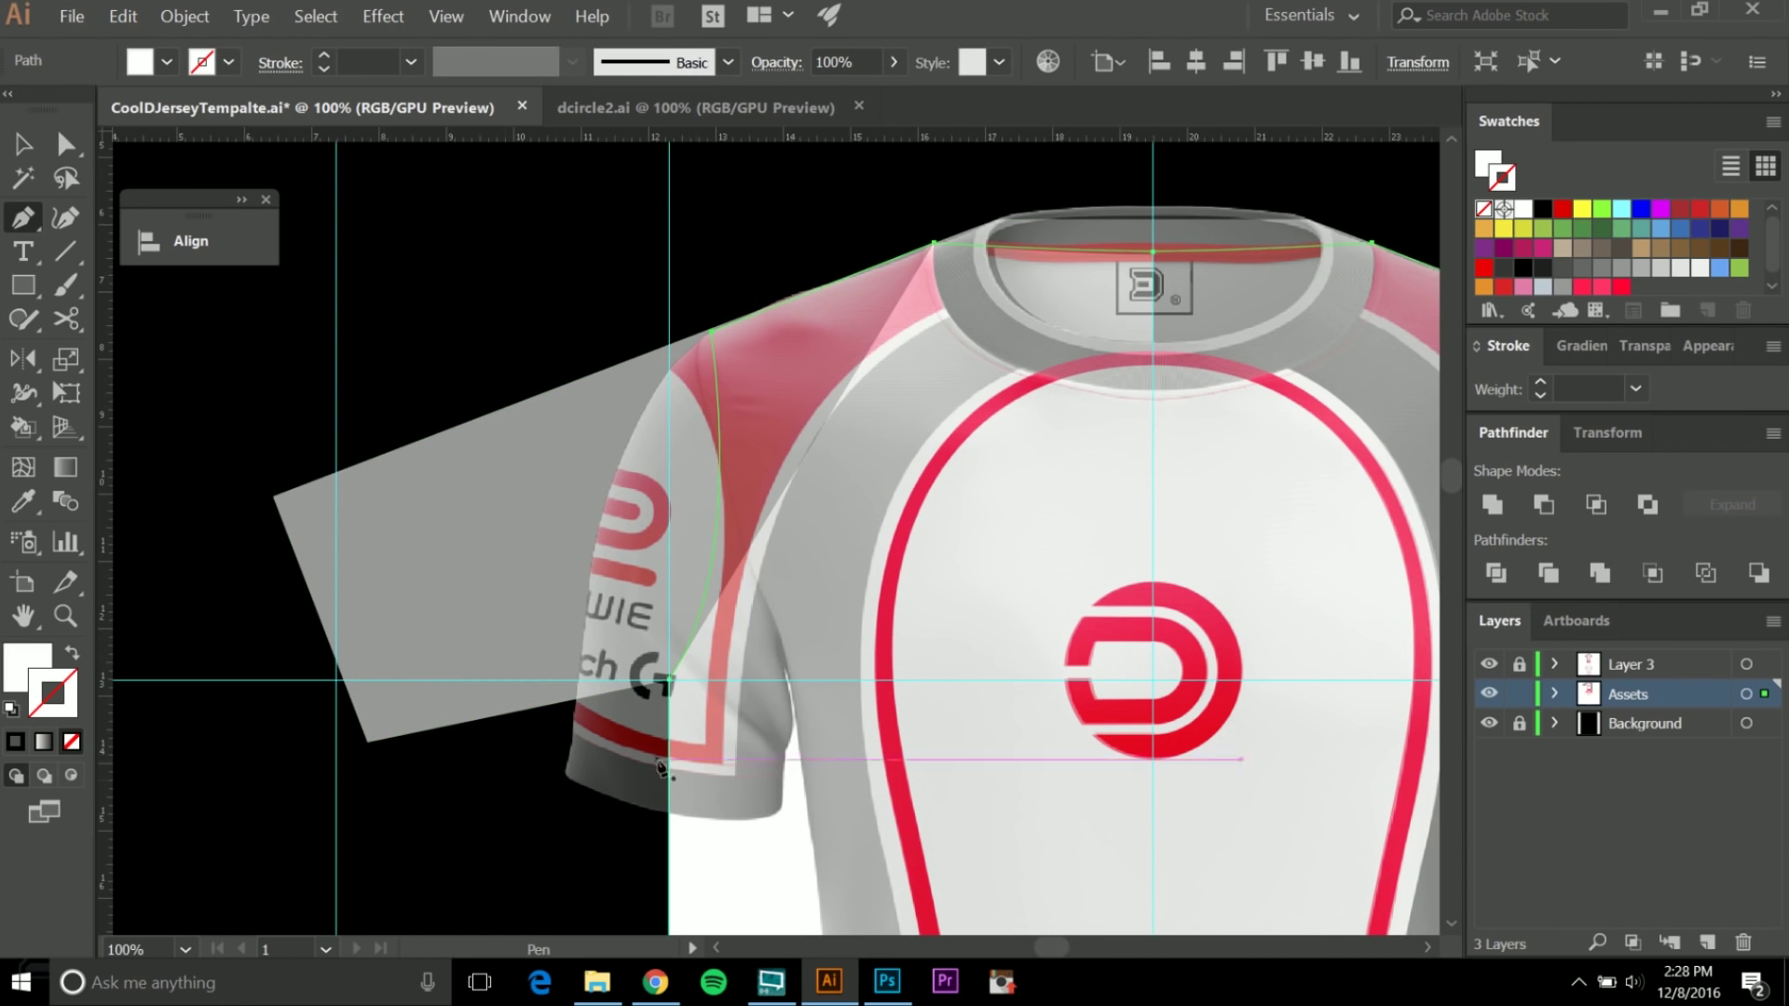
Fill the white body shape with the sleeve's grey using the Eyedropper, and check the artwork with Layer 3 briefly hidden.
key(i)
click(1490, 665)
click(1490, 665)
key(v)
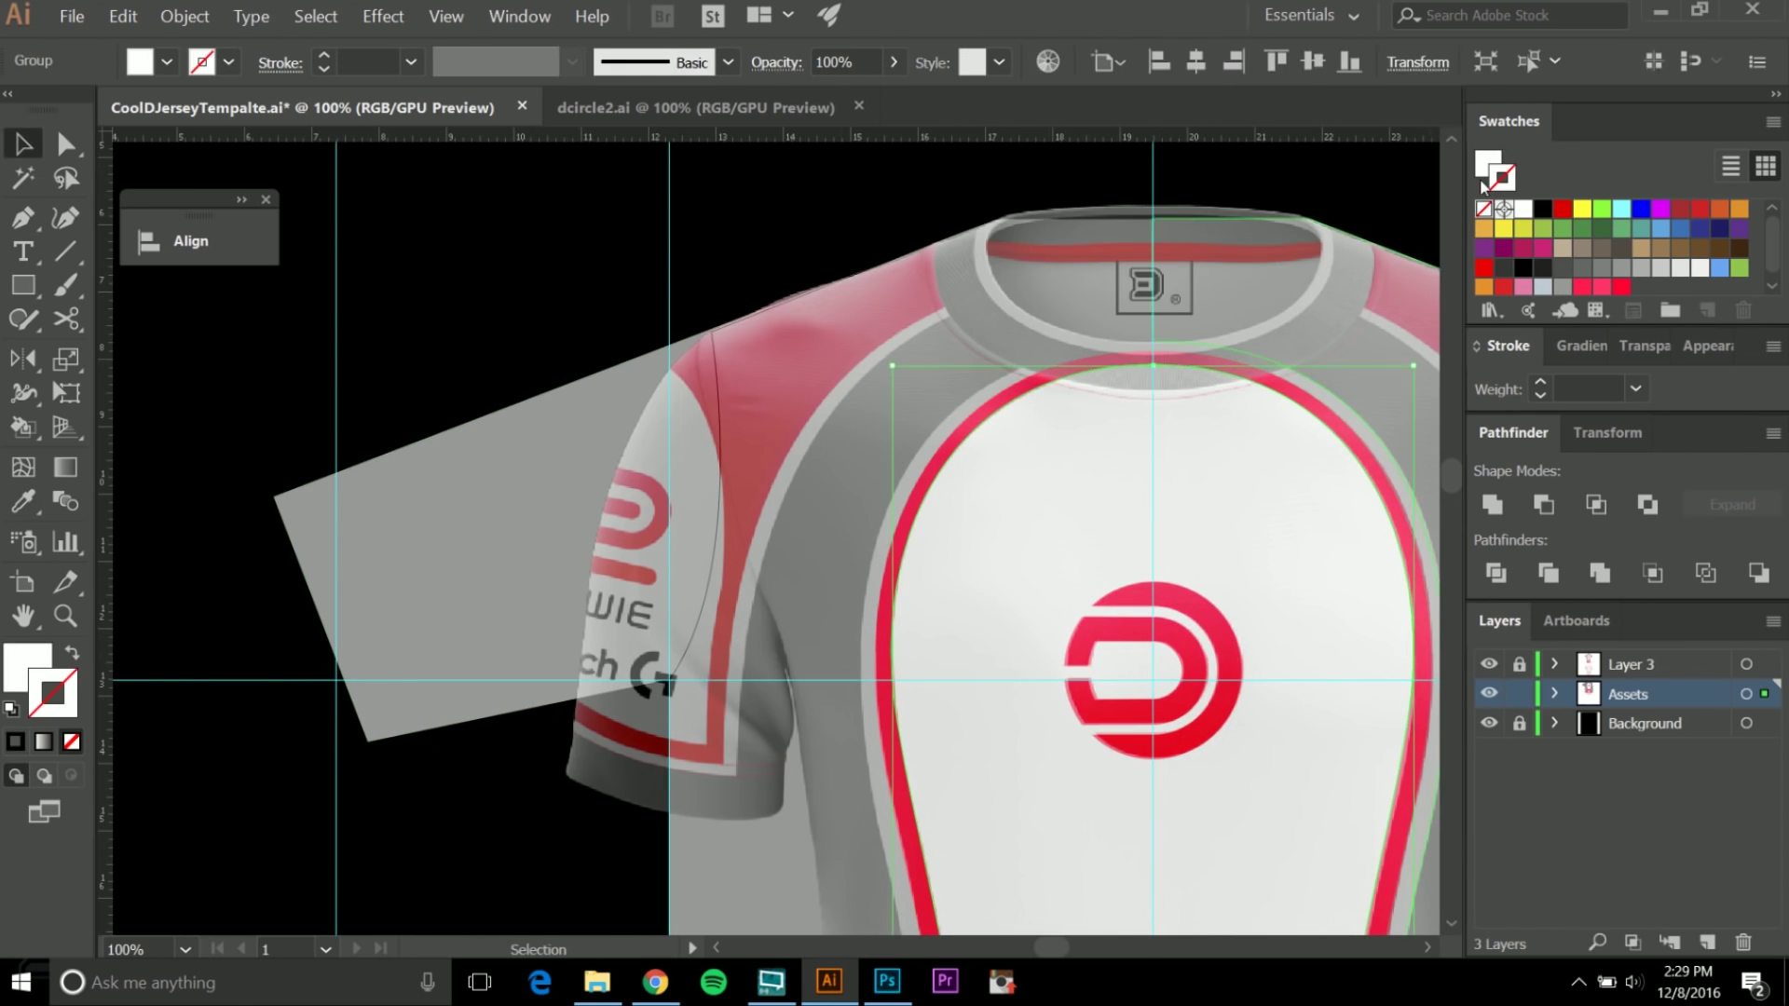
key(p)
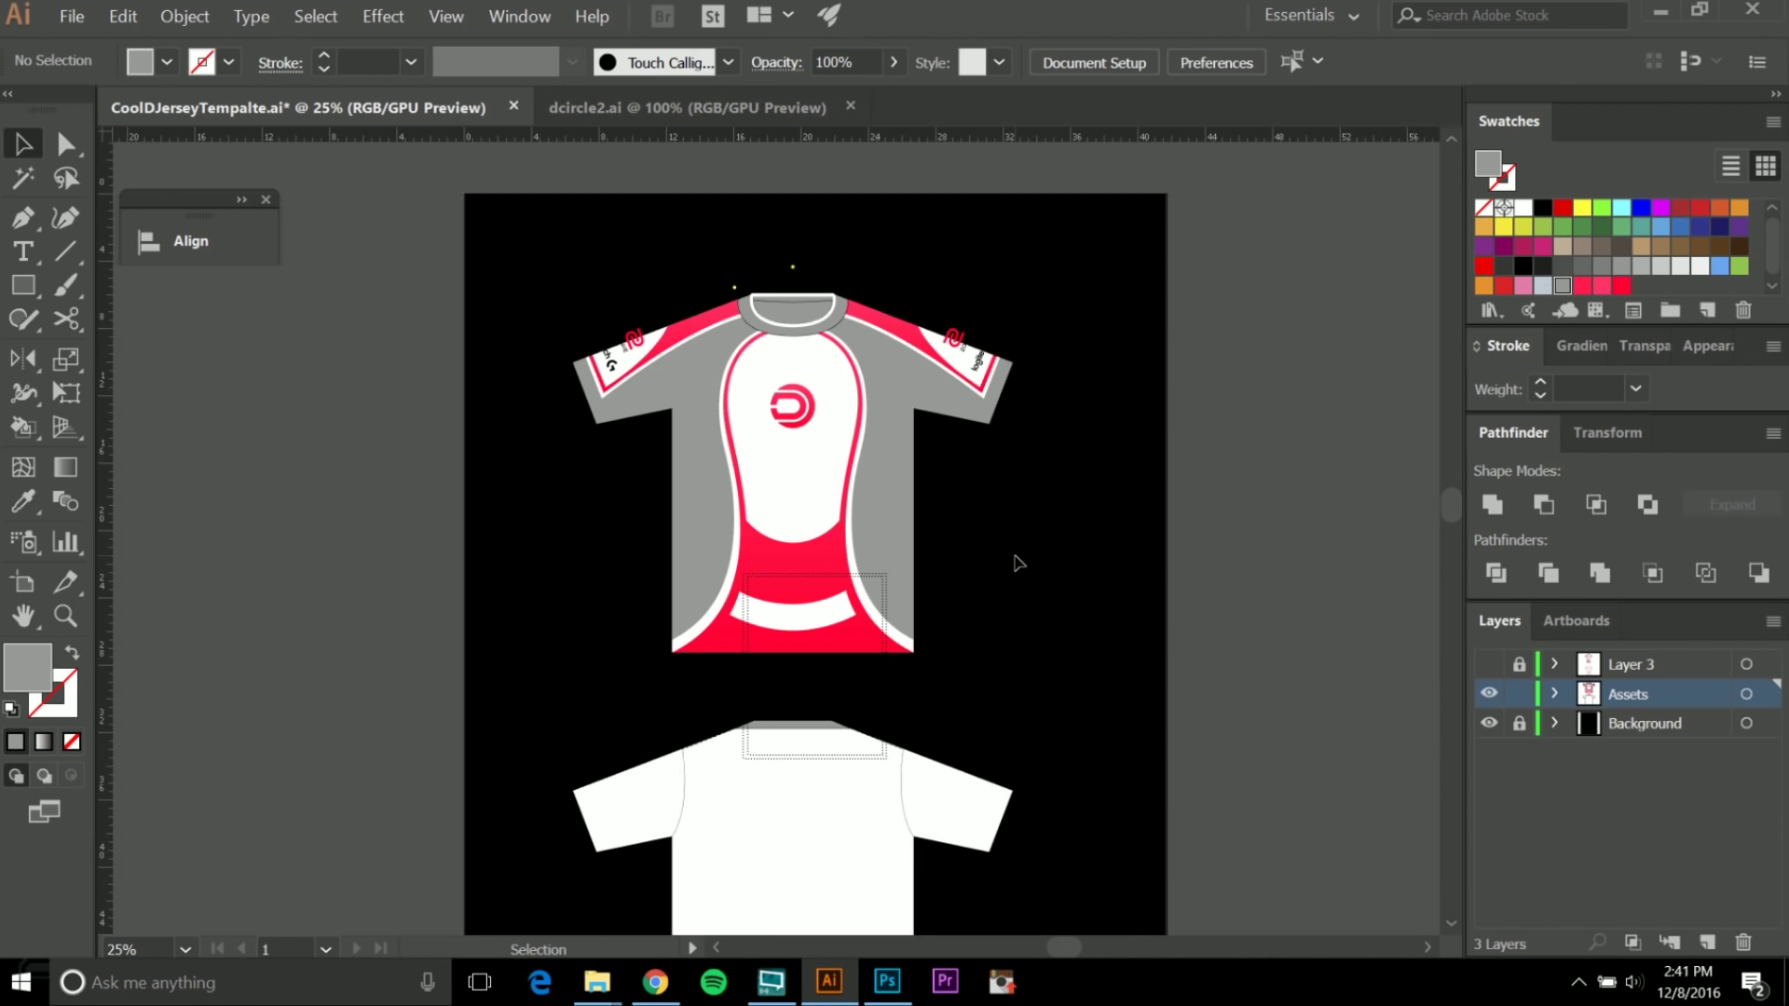
Examine the finished jersey front and select the sleeve artwork groups to inspect their extents.
drag(973, 512, 1025, 529)
scroll(994, 478, up, 1)
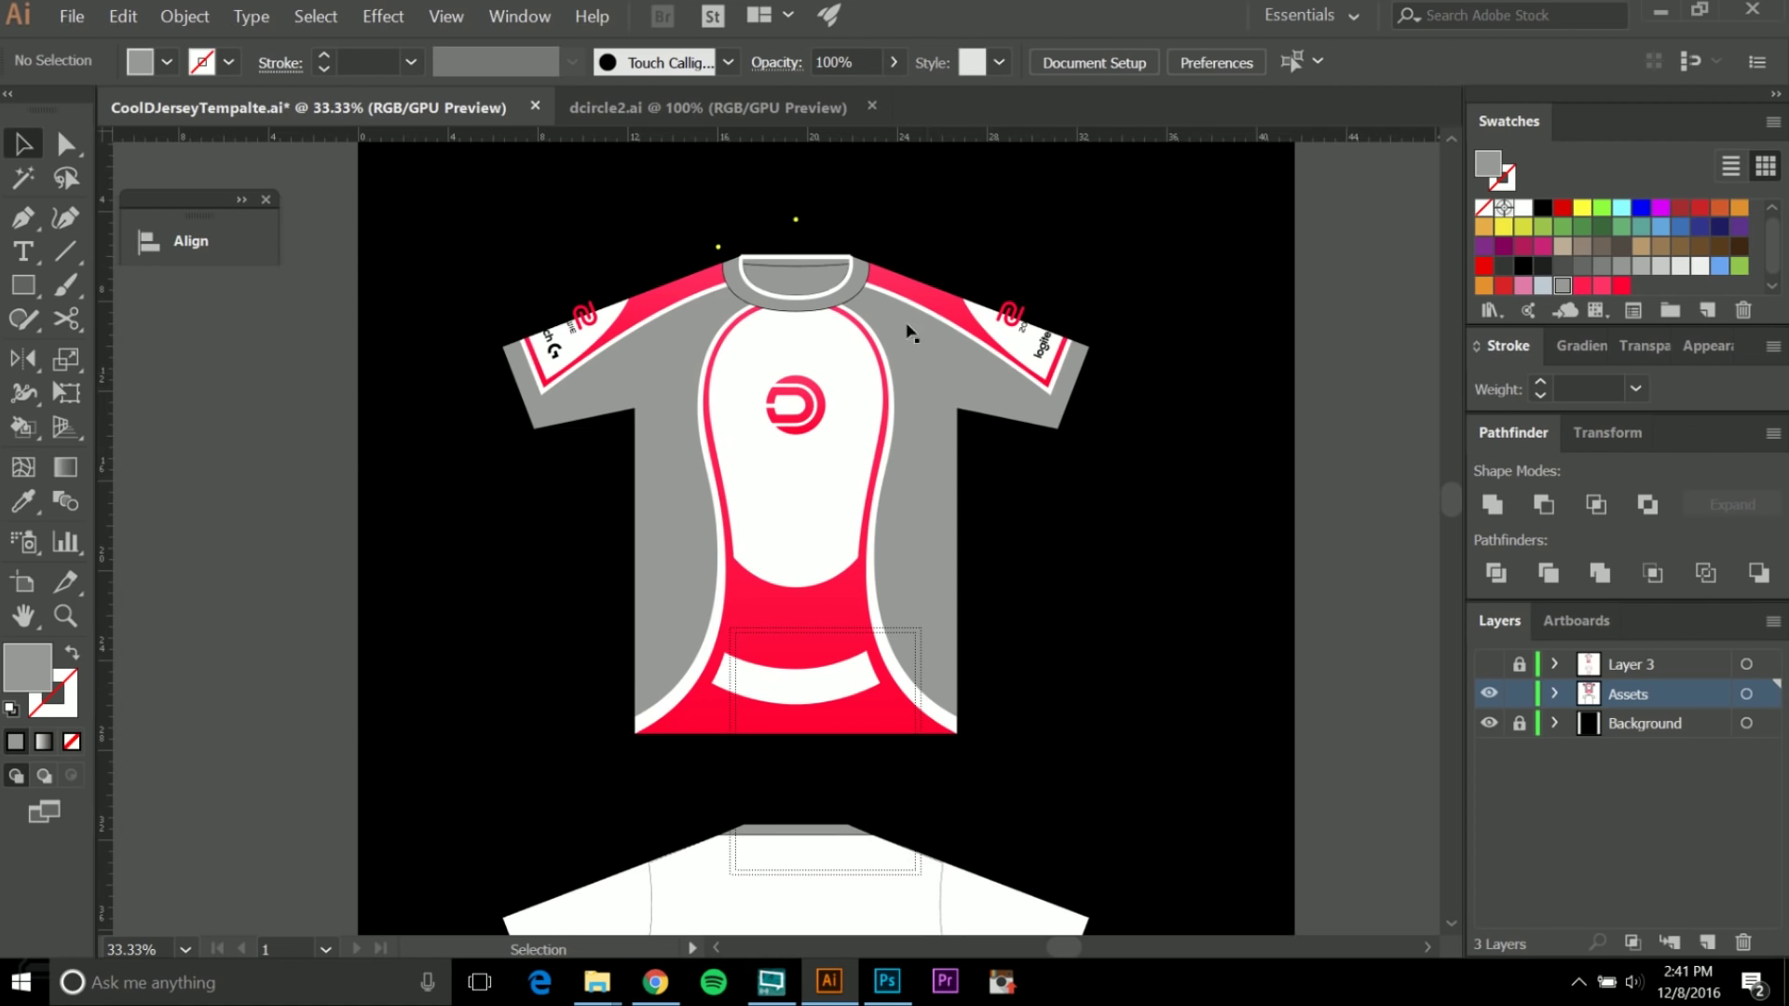
scroll(664, 275, up, 3)
click(496, 380)
scroll(496, 380, down, 2)
scroll(1012, 363, up, 2)
click(1059, 406)
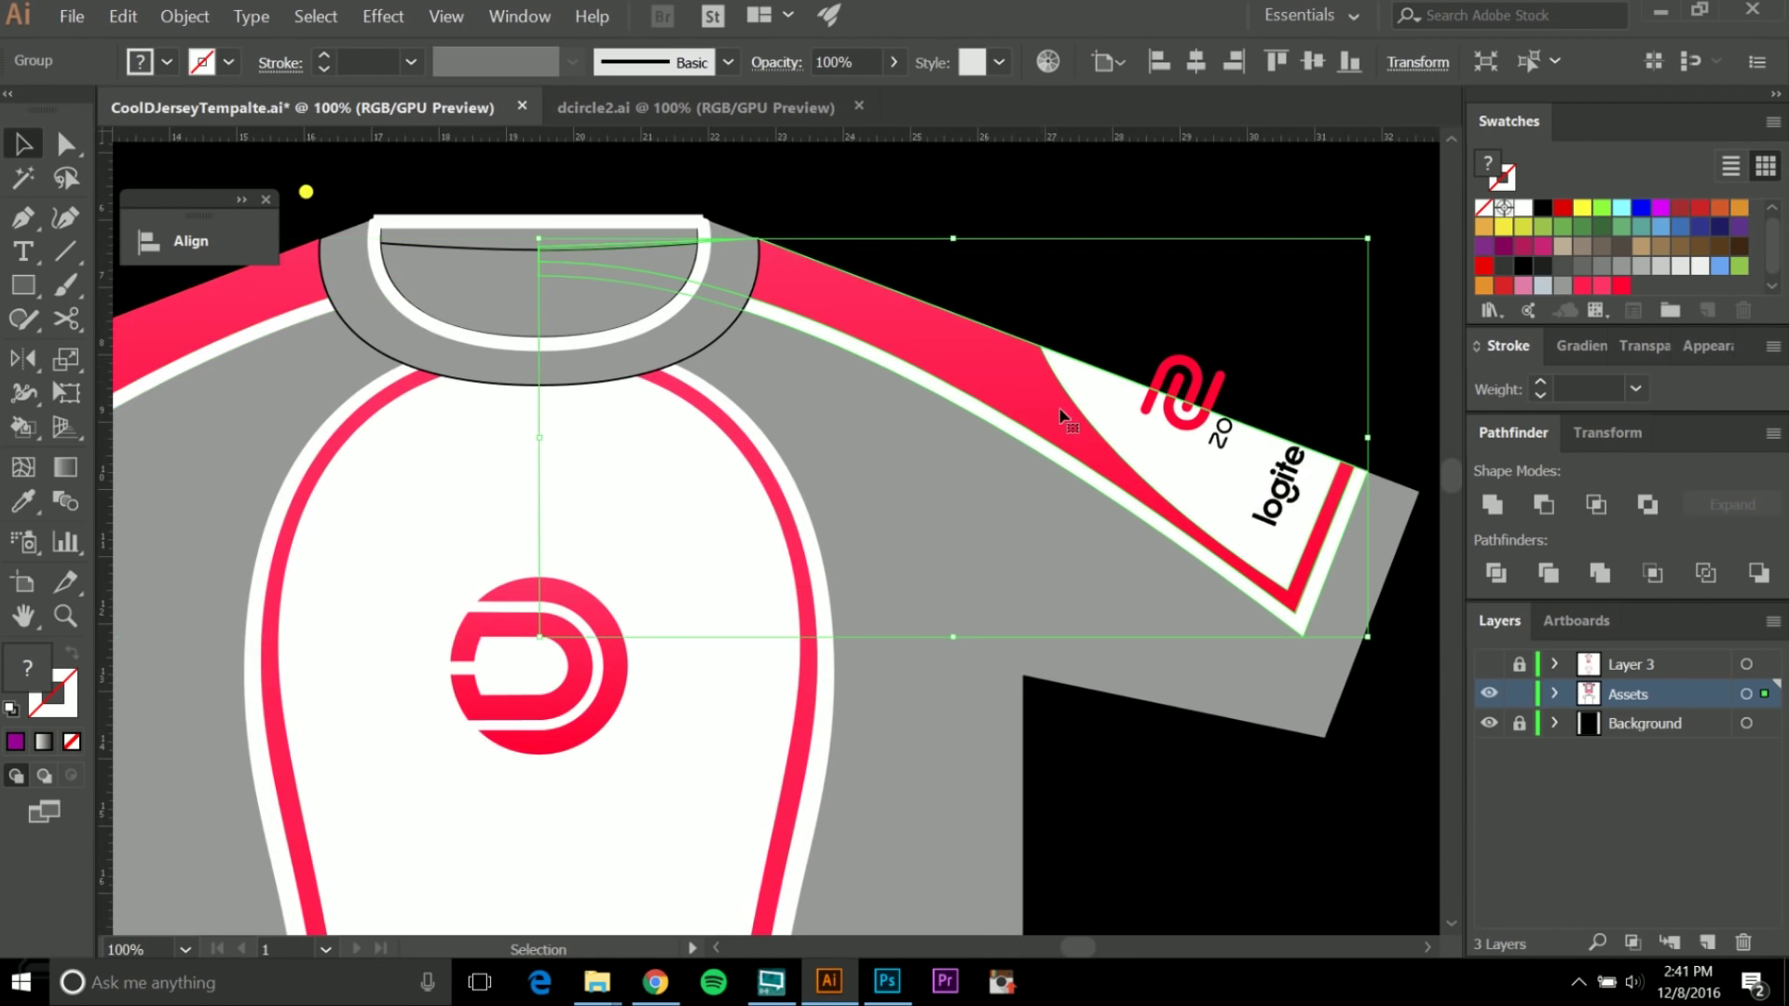
Try moving the left sleeve's artwork group down over the body, and undo the move.
scroll(1067, 399, down, 1)
key(ctrl+minus)
drag(652, 373, 511, 664)
key(ctrl+z)
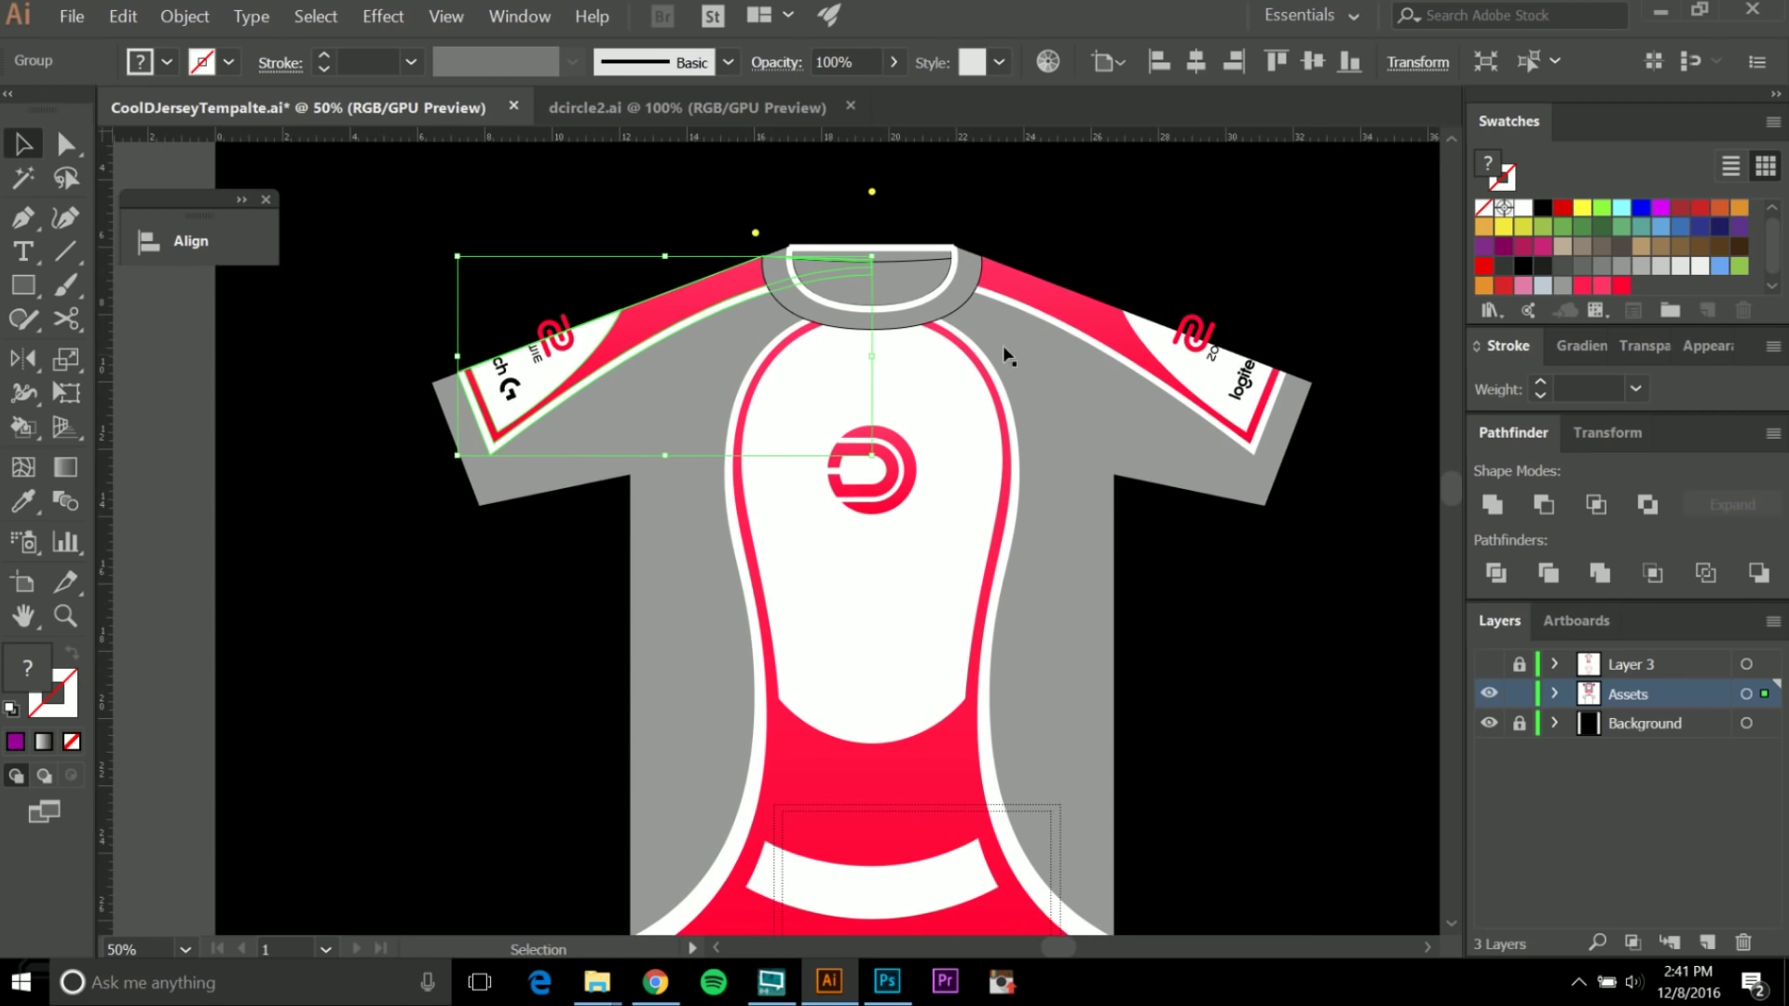
Select the sleeve panels together with the ZOWIE and logitech logos on both sleeves of the jersey front.
click(1100, 334)
key(ctrl+plus)
key(ctrl+plus)
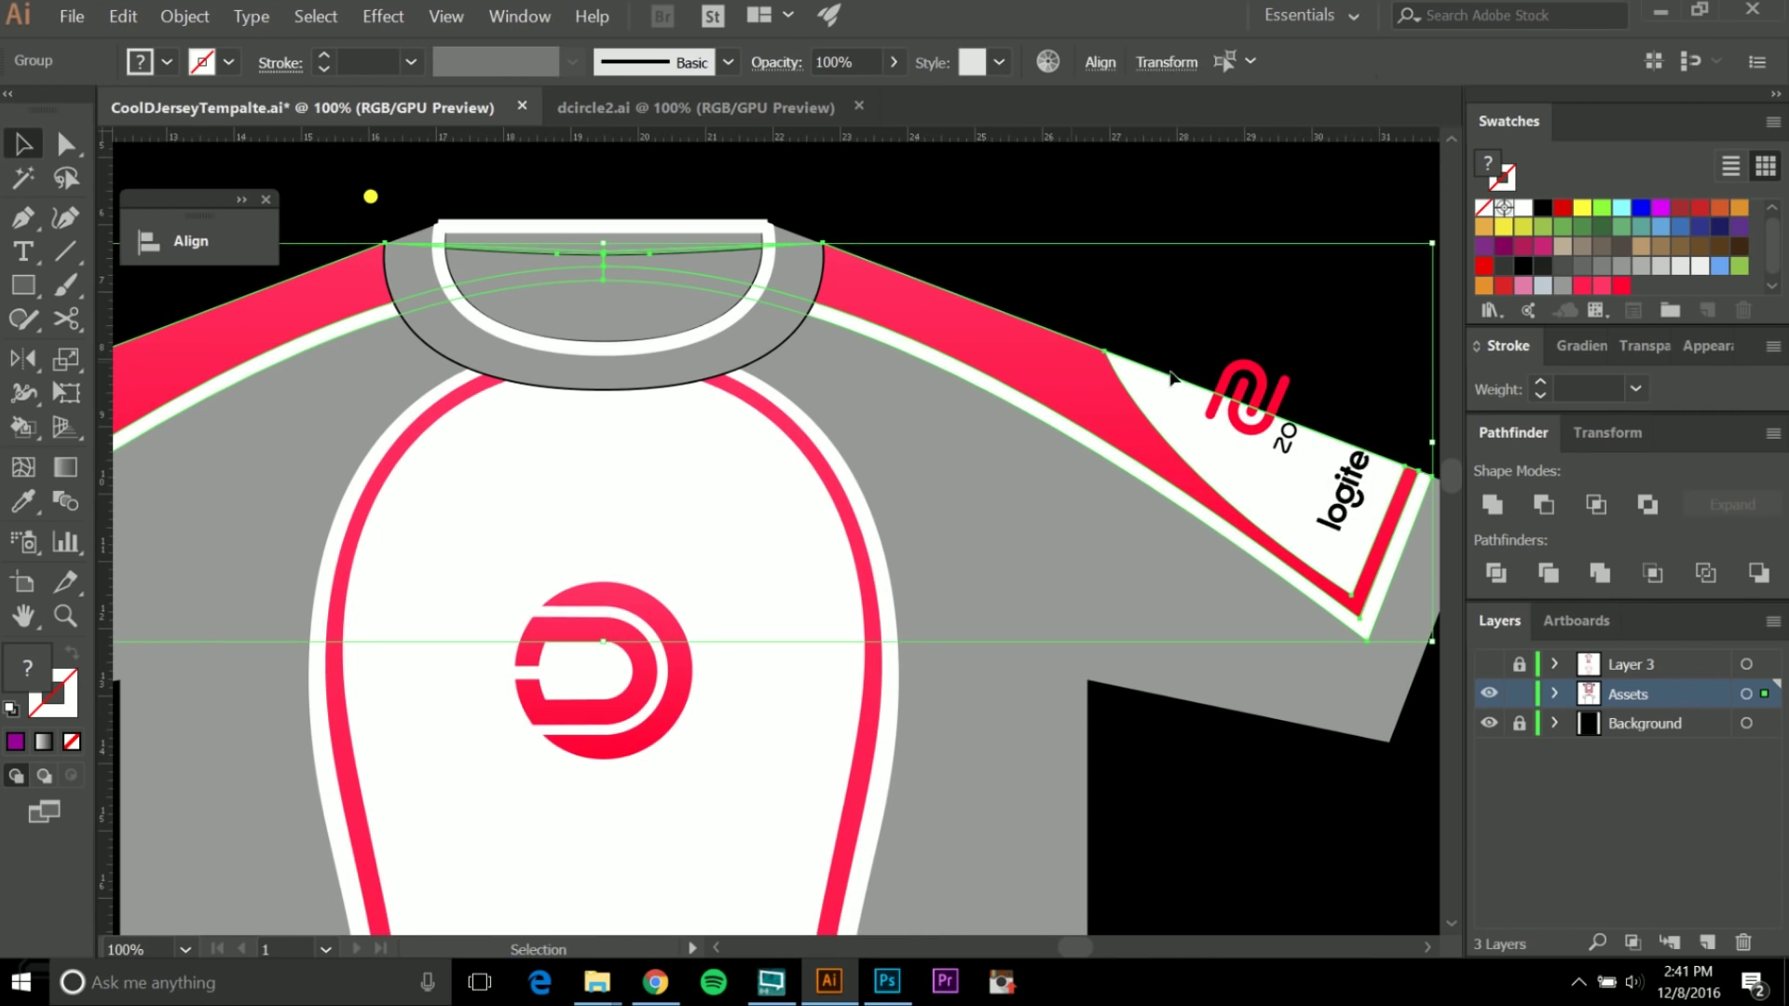
click(1263, 382)
shift+click(1357, 481)
scroll(1246, 473, down, 2)
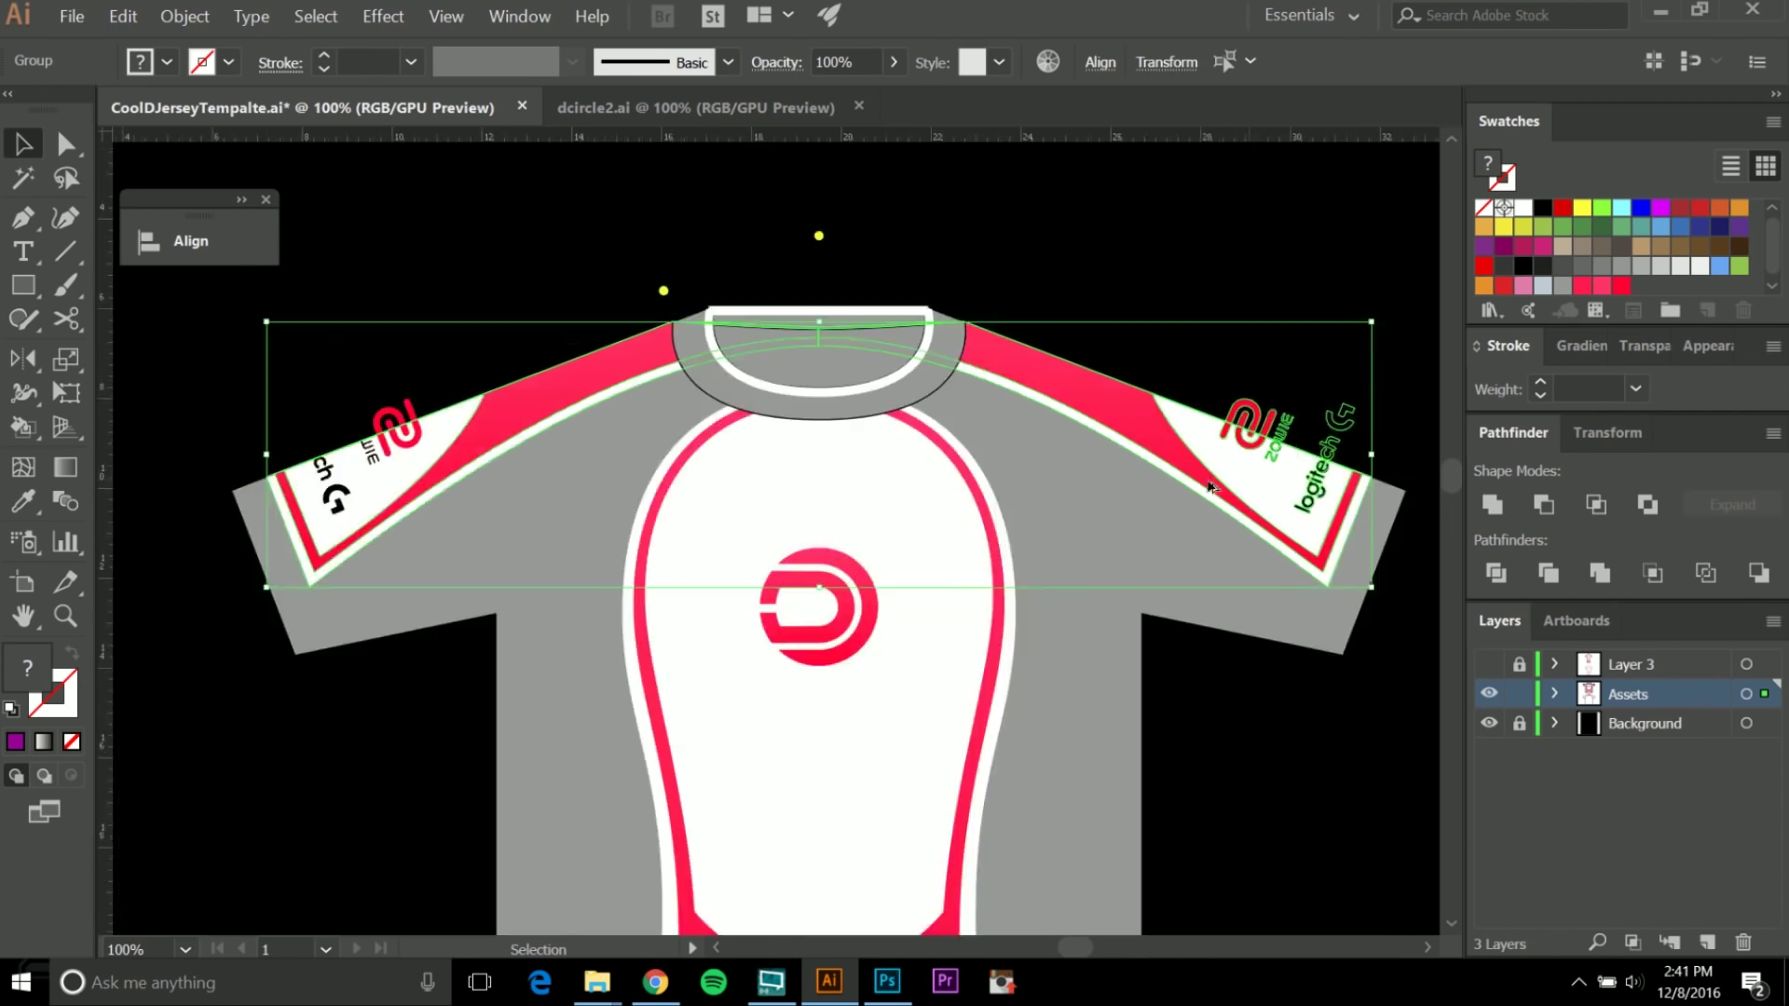
scroll(565, 470, up, 3)
shift+click(557, 534)
scroll(558, 538, down, 2)
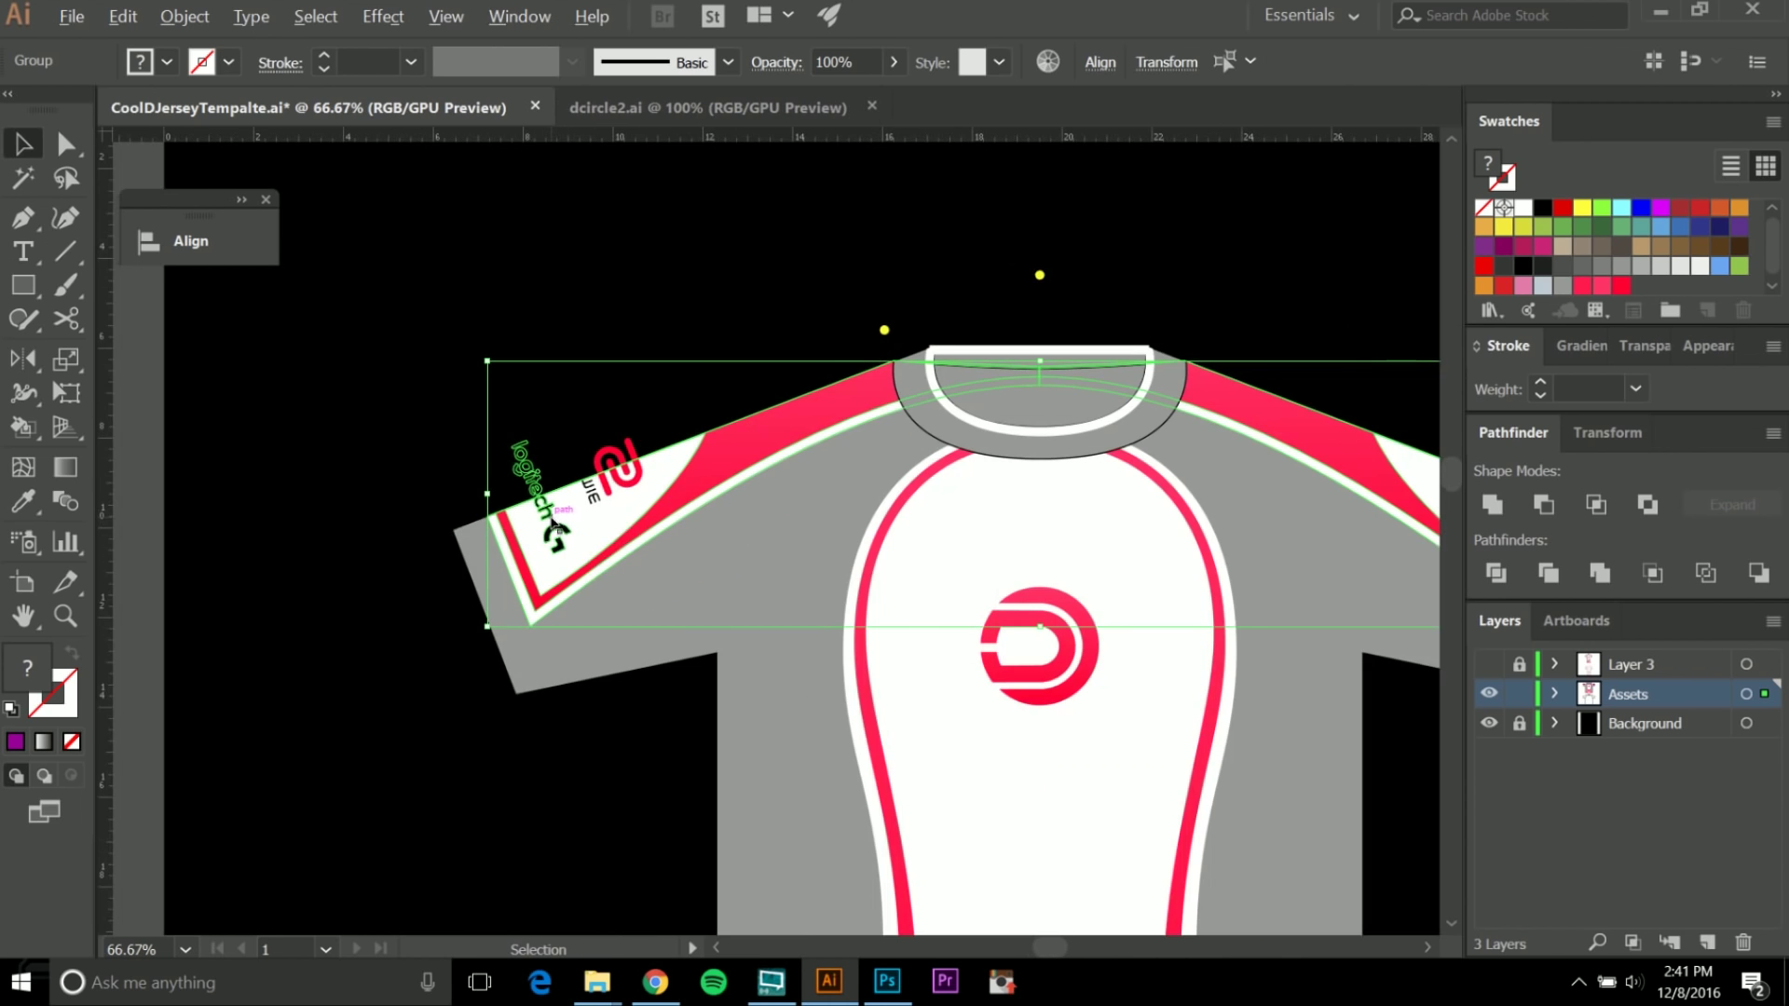
scroll(562, 598, down, 2)
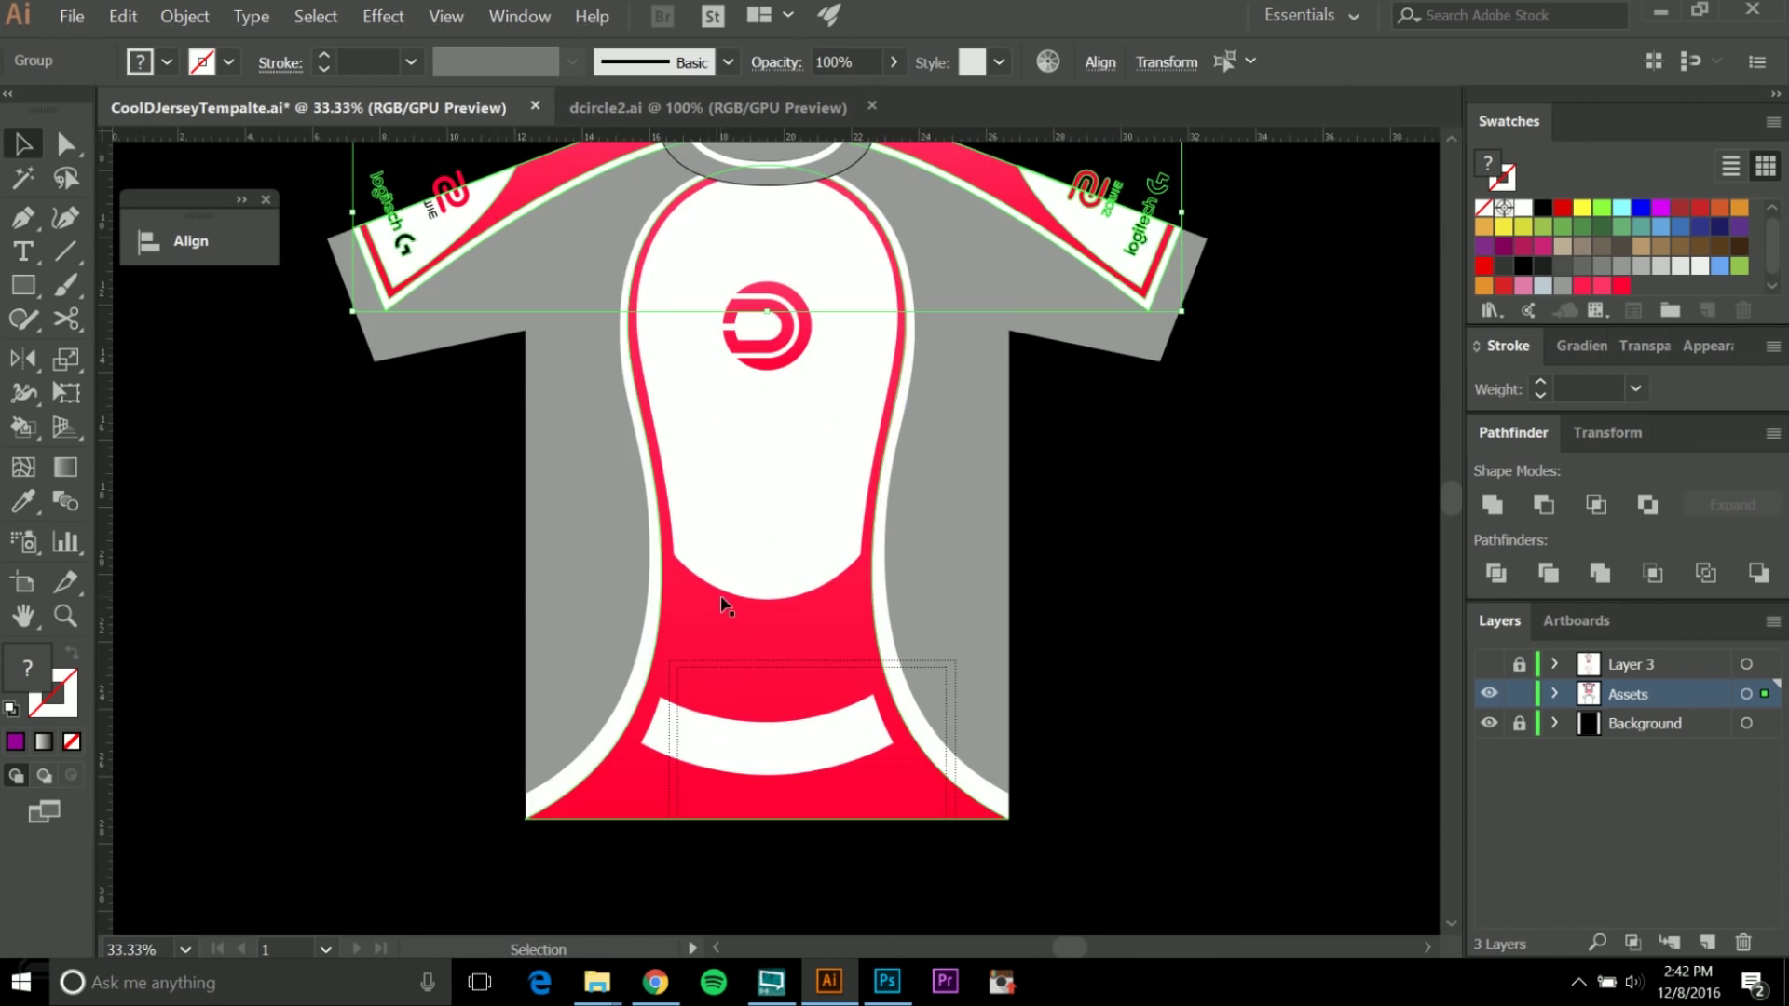
Add the red lower panel, white inner shapes, grey side panels and both grey sleeve bases to the selection.
shift+click(735, 639)
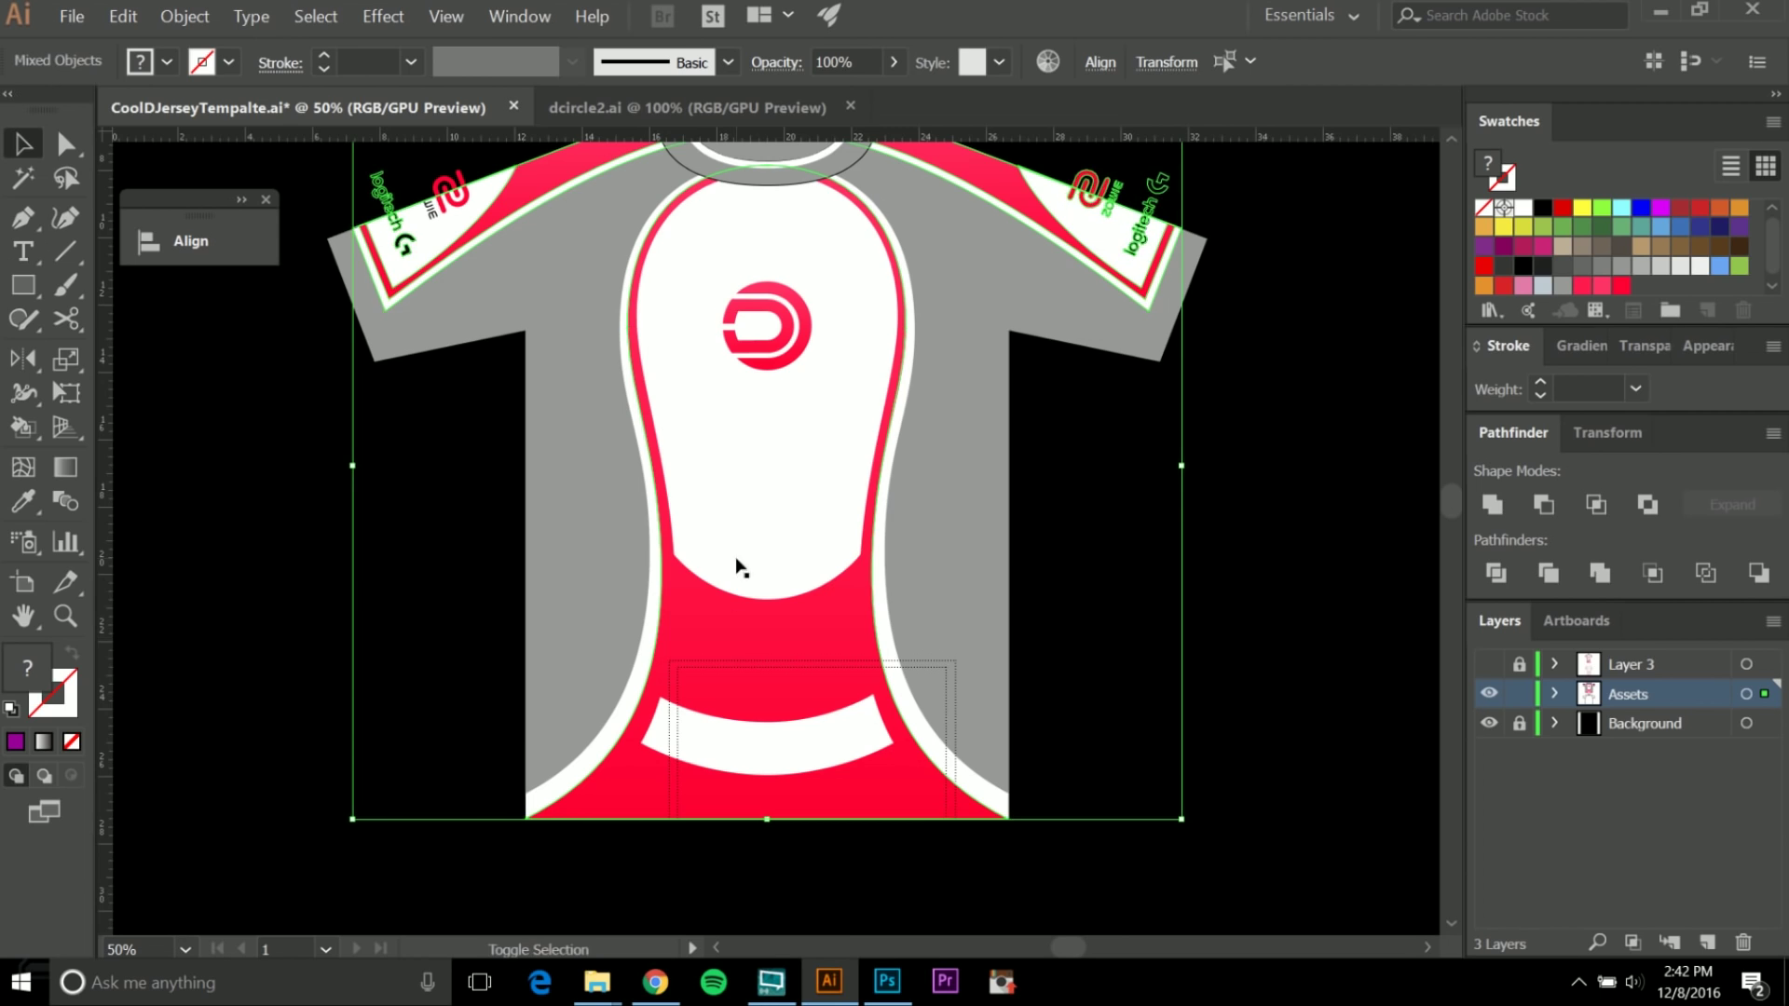
shift+click(766, 760)
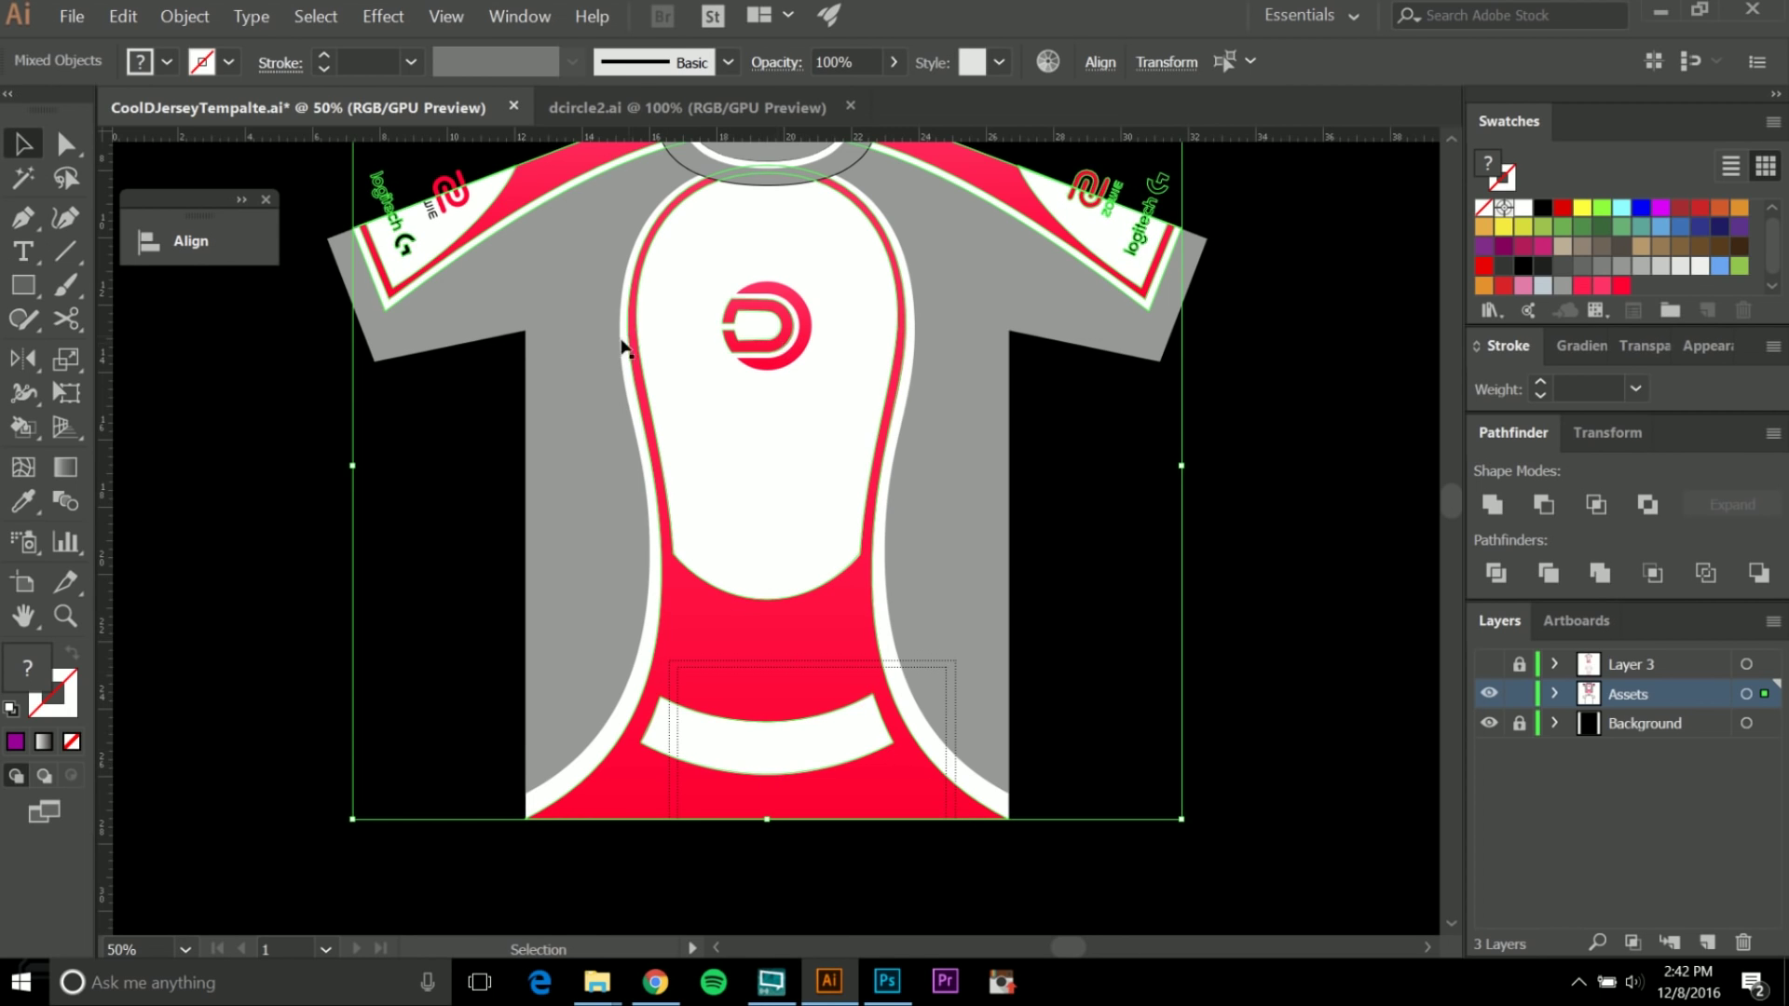
drag(568, 325, 591, 405)
shift+click(651, 415)
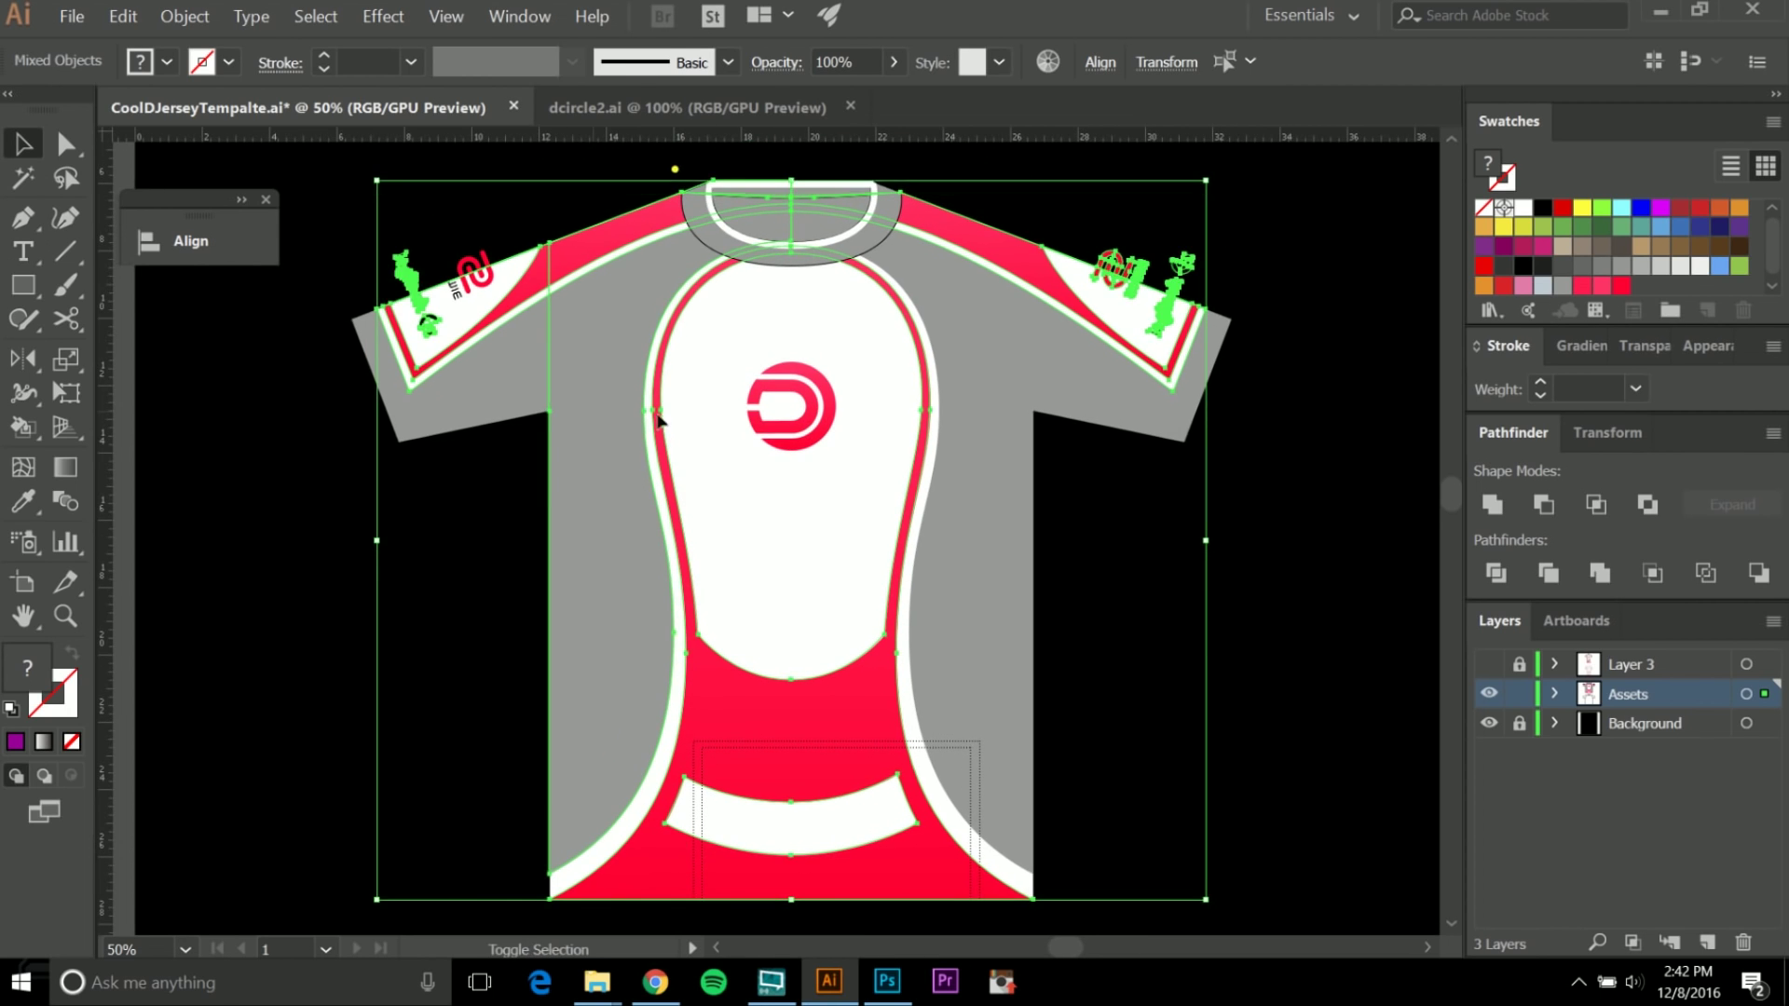
shift+click(992, 442)
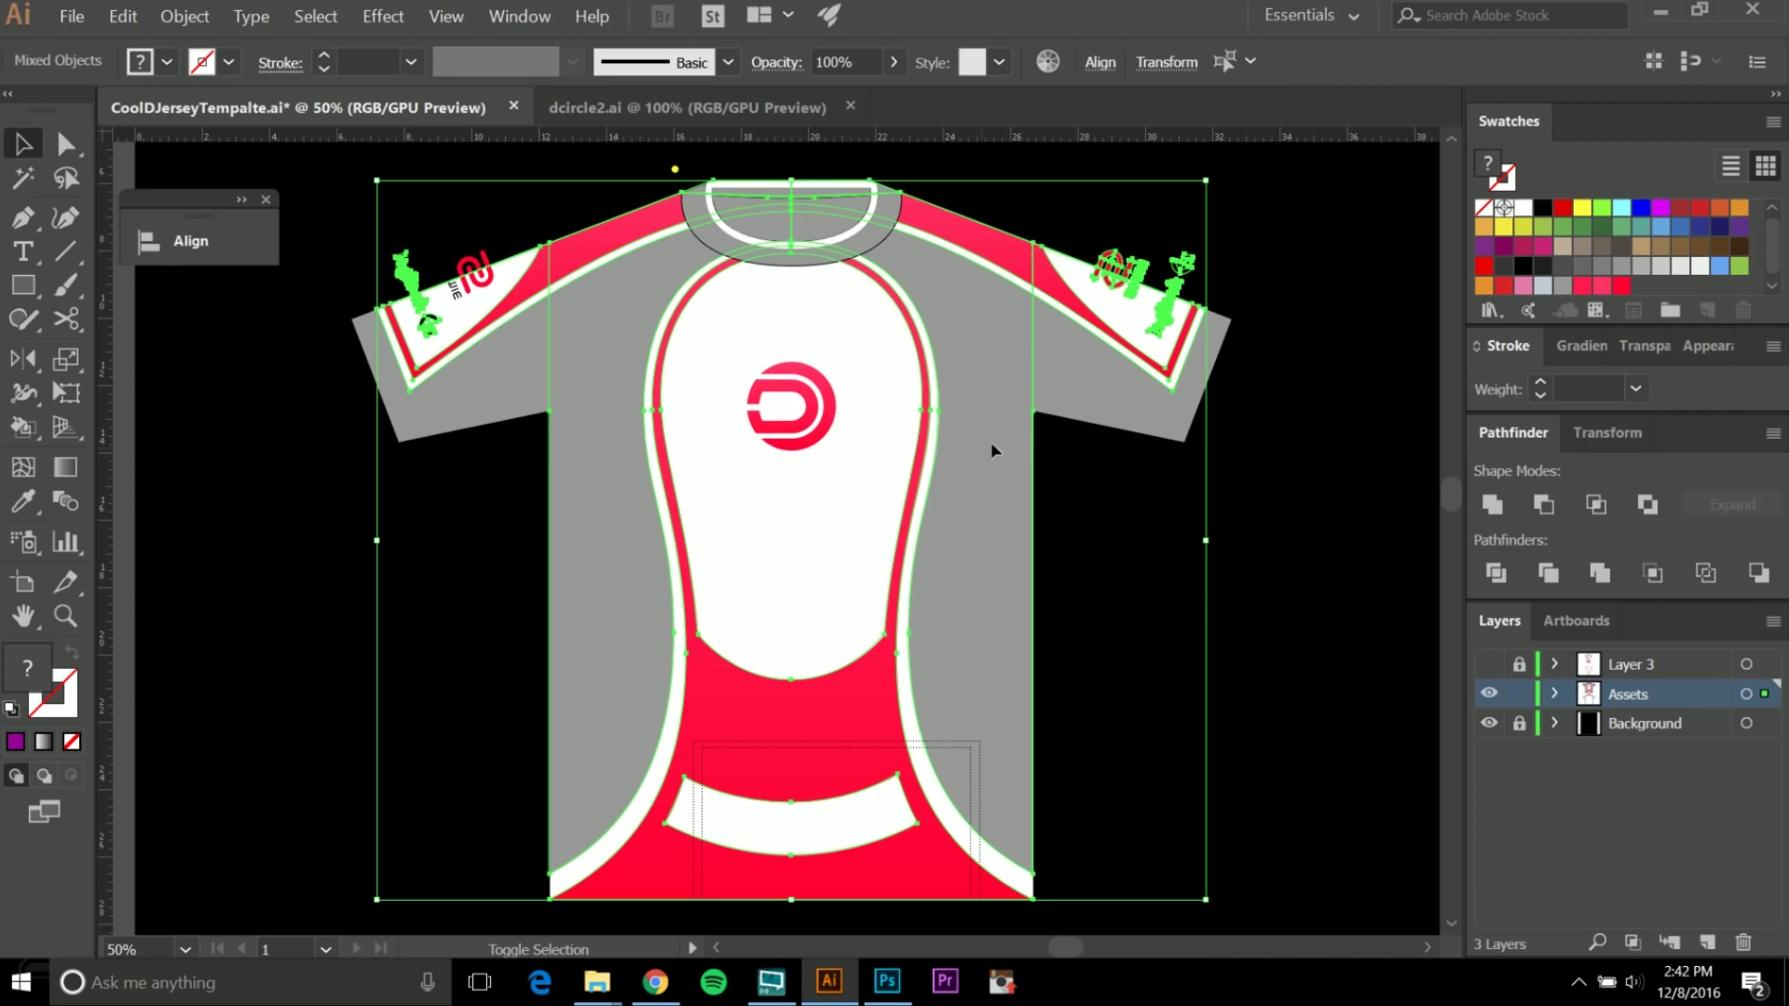
shift+click(1096, 388)
shift+click(510, 398)
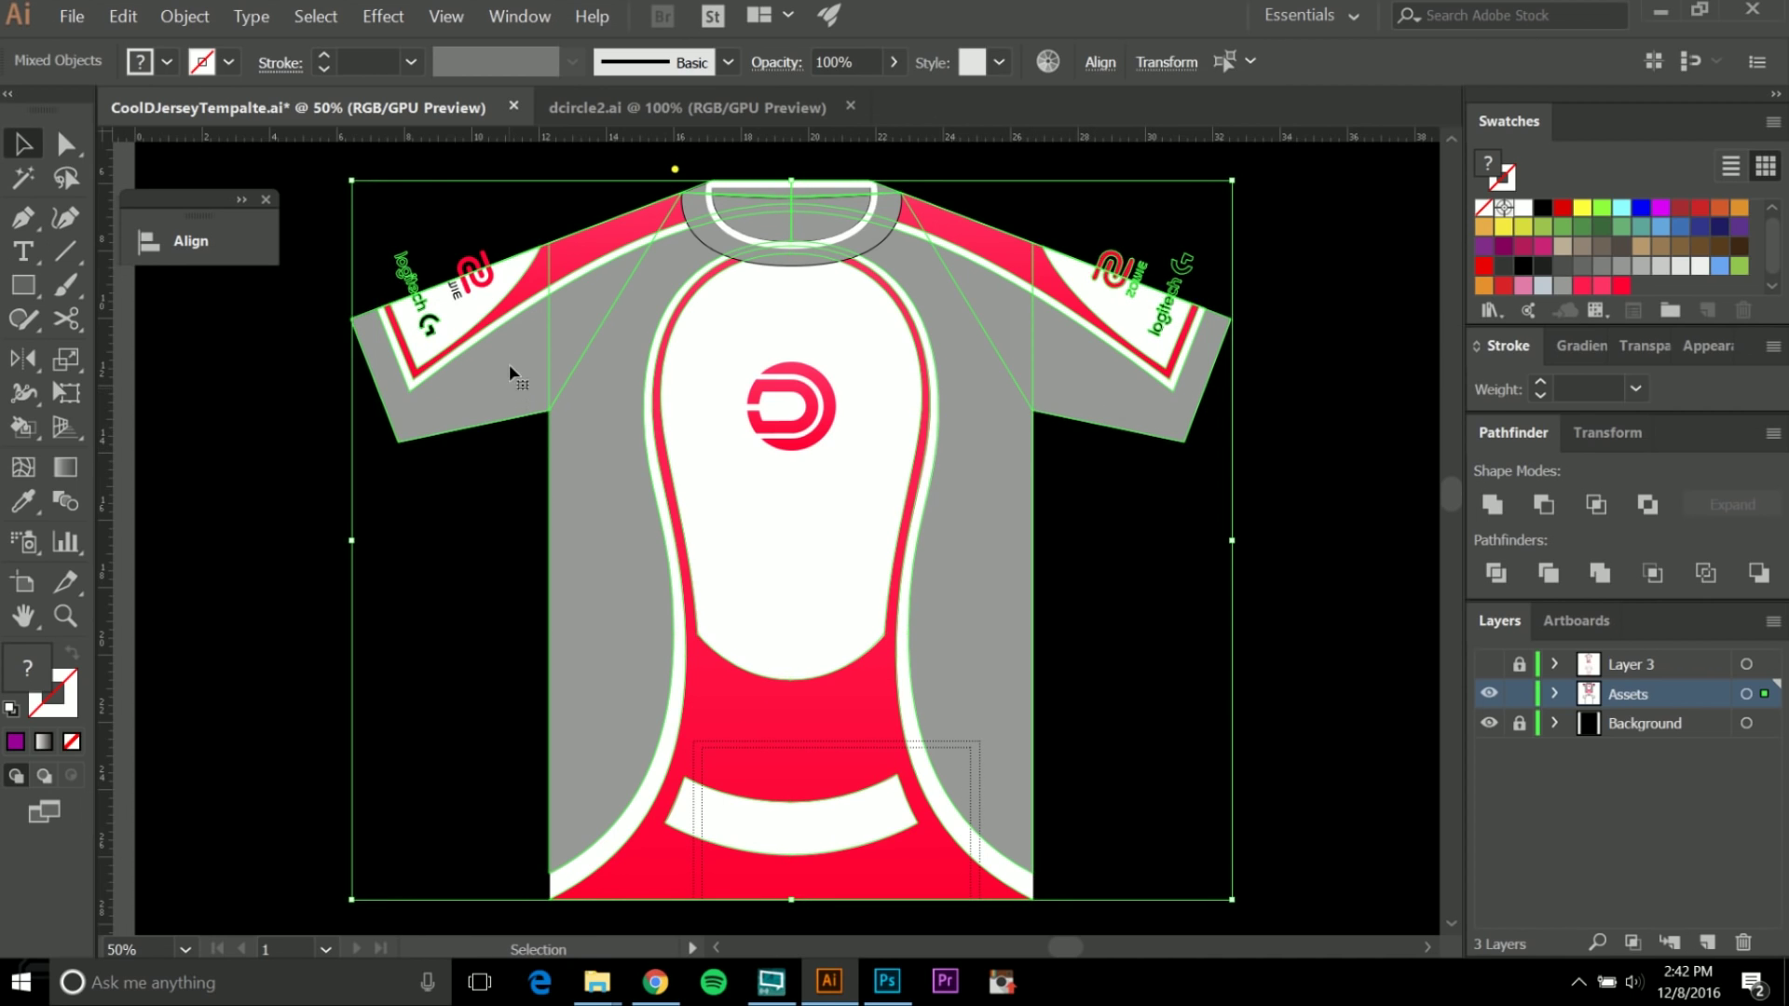
Duplicate the selected front artwork straight down onto the jersey back's area below the front.
drag(515, 421, 596, 733)
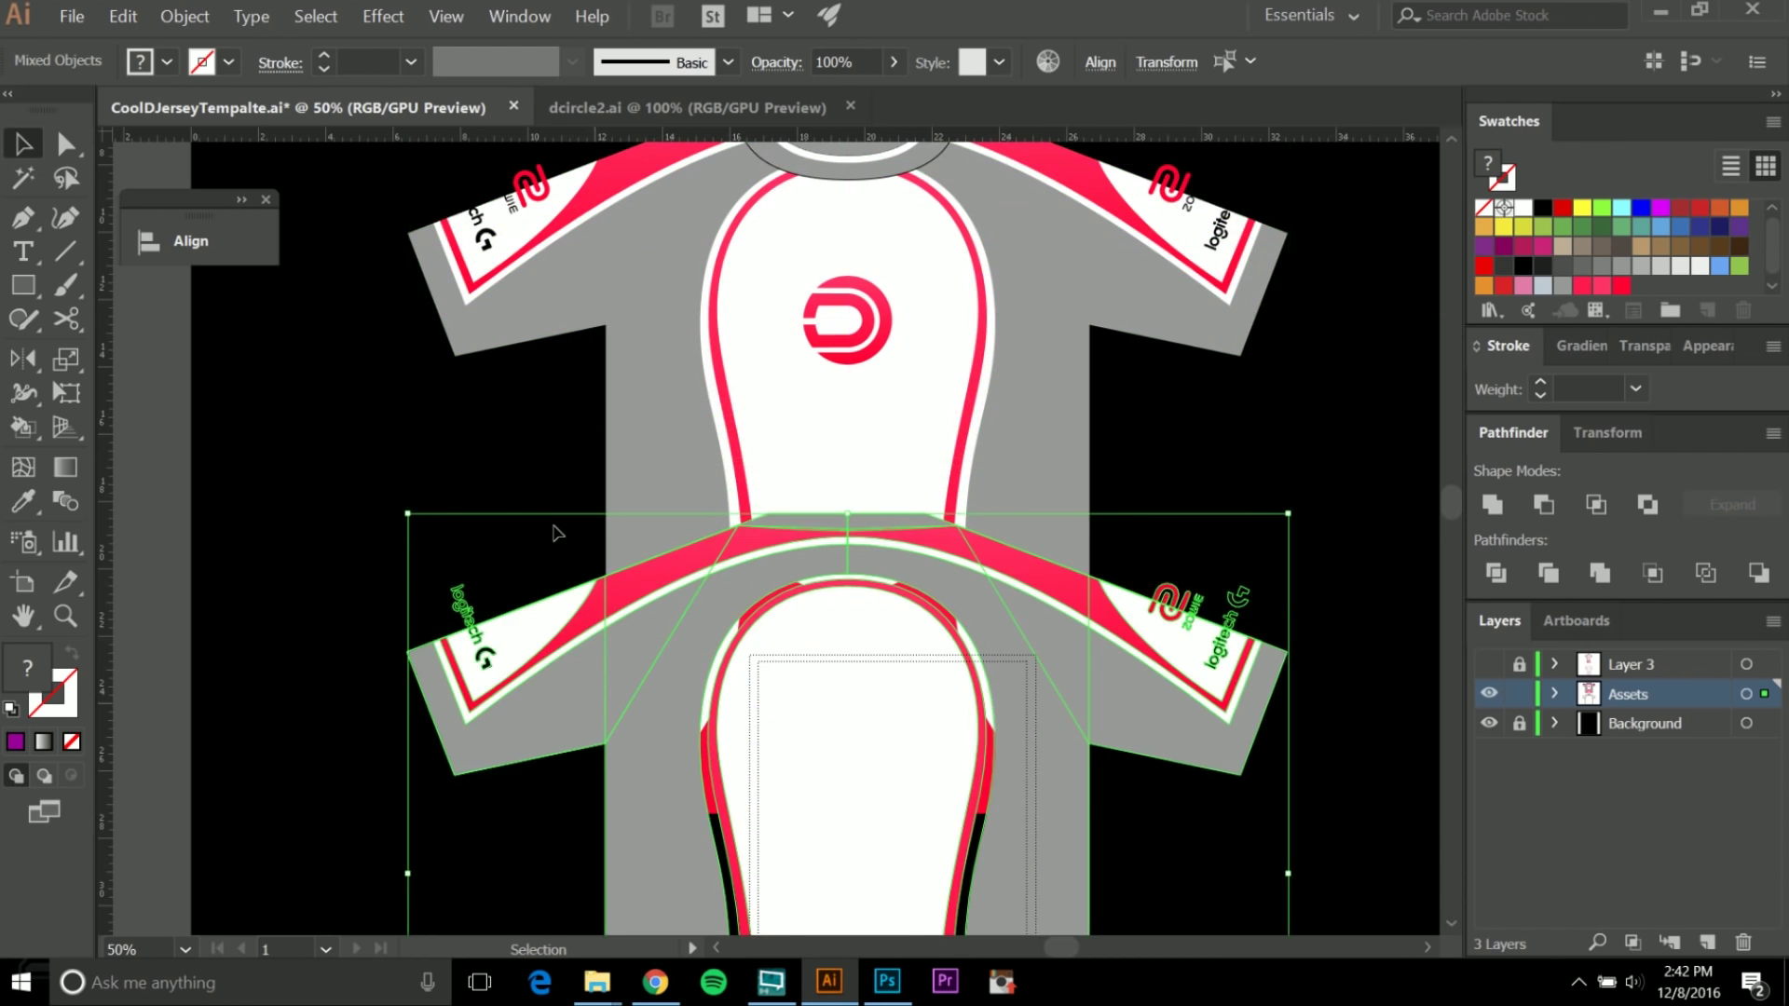
scroll(555, 526, down, 3)
drag(538, 588, 648, 678)
scroll(661, 437, up, 2)
Nudge the copied artwork down so its lower edge lines up with the white back body shape, and deselect it.
scroll(643, 708, up, 7)
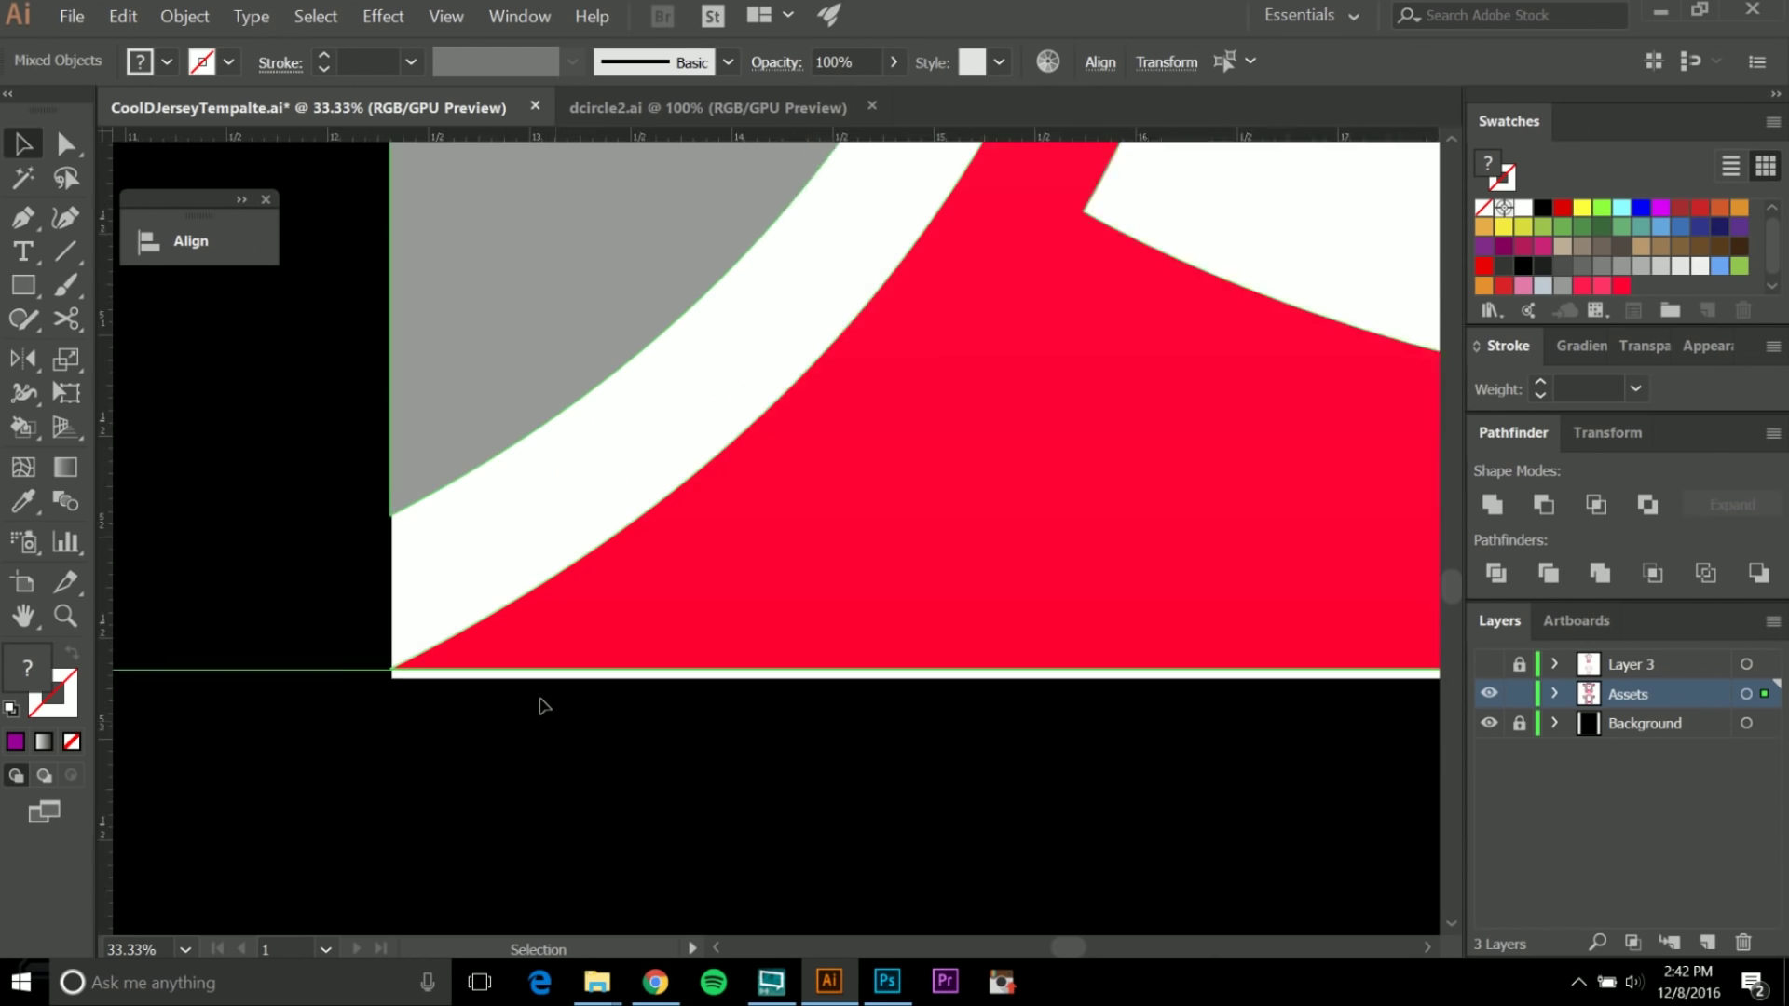
key(Down)
key(Down)
key(Up)
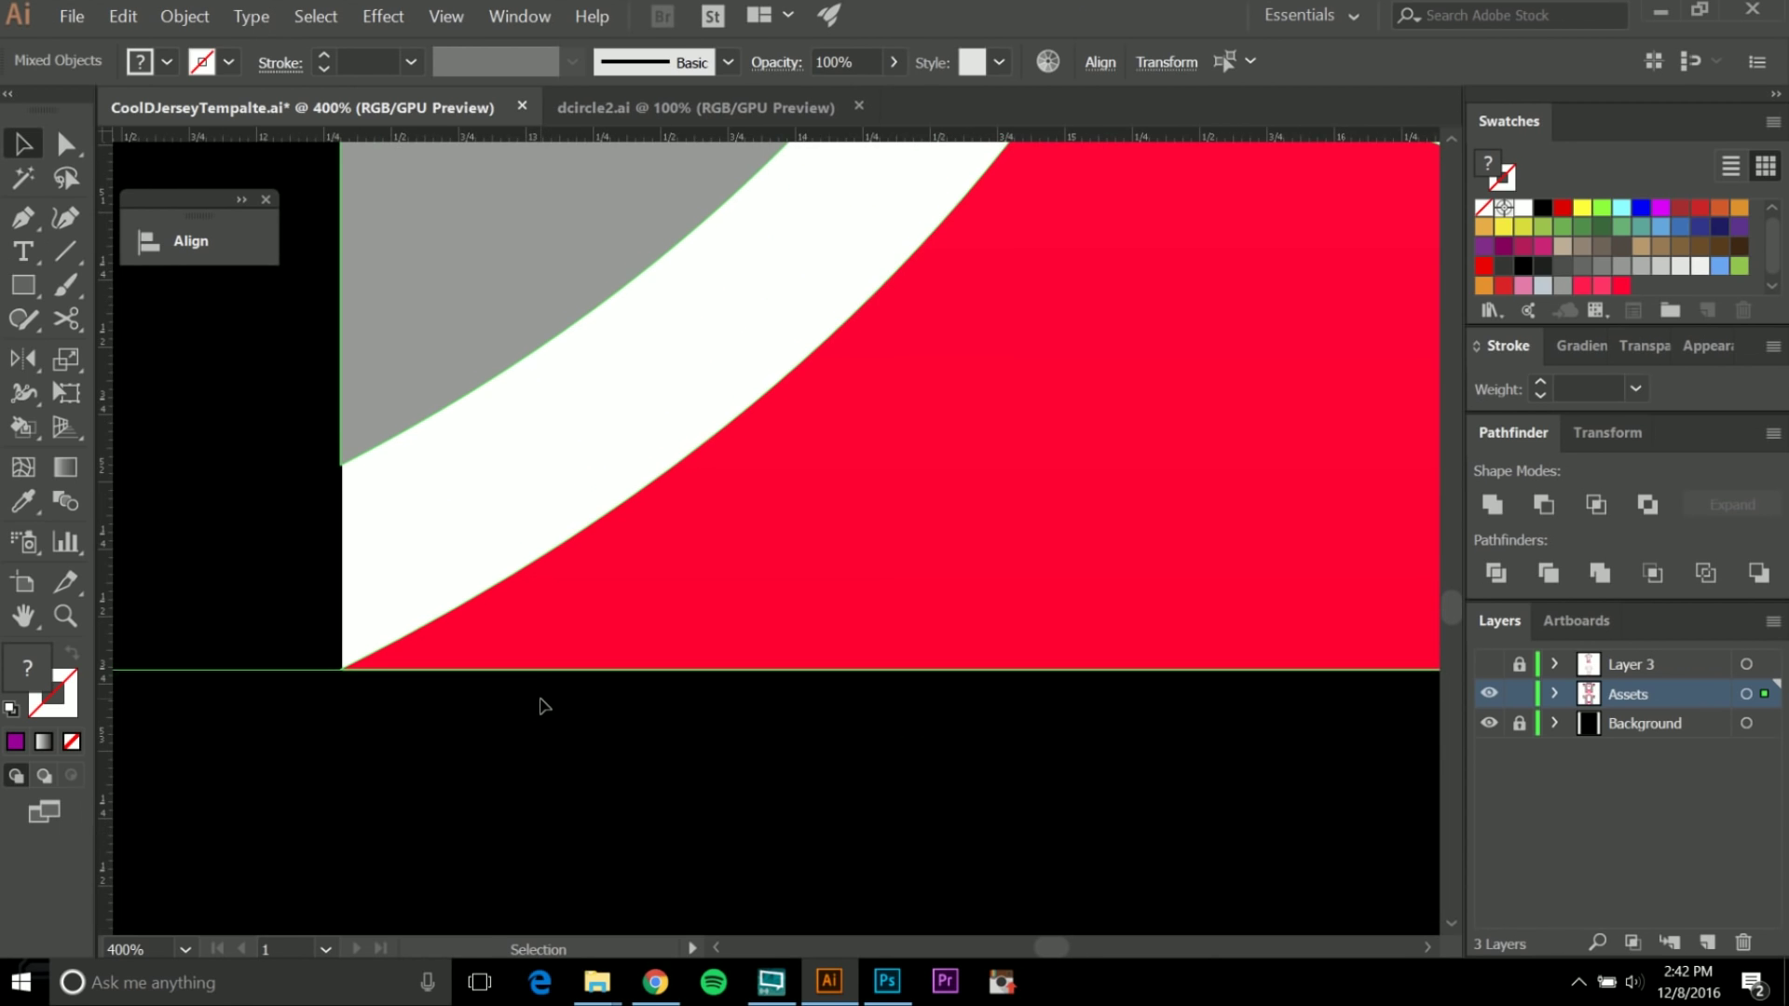
click(651, 743)
scroll(643, 745, down, 7)
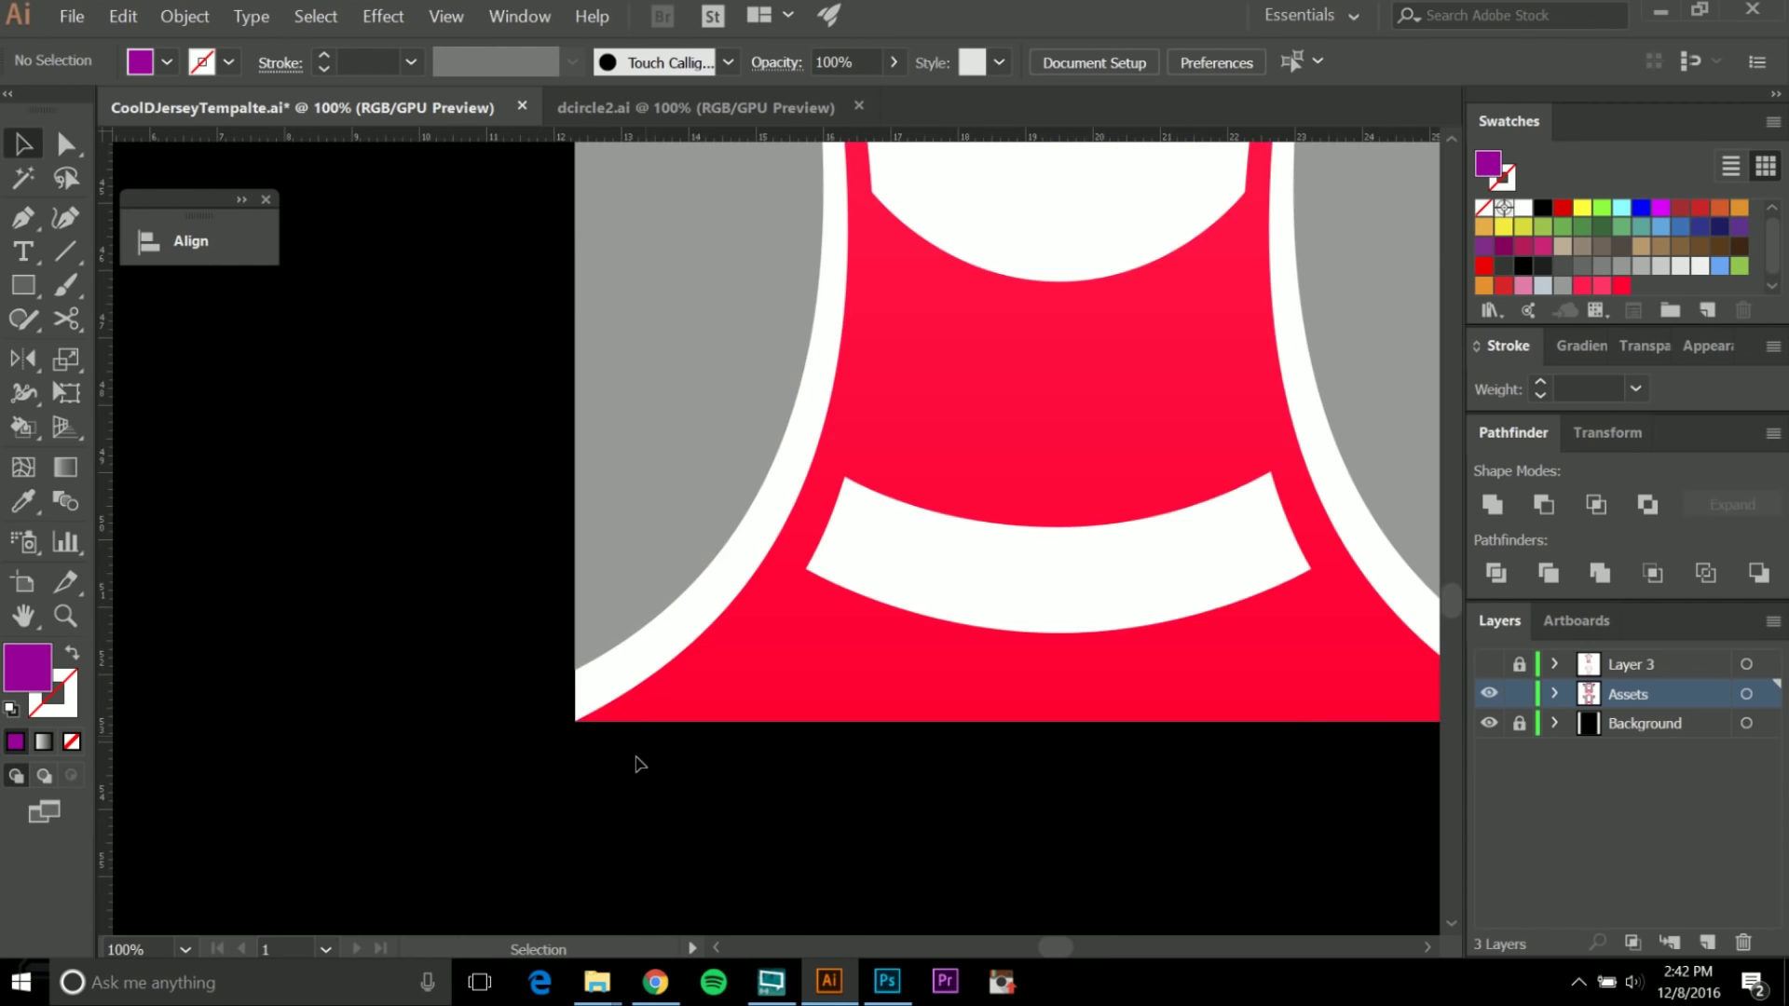
Show the dimmed mockups on Layer 3 and examine how the copied back artwork compares with the back mockup.
scroll(652, 670, up, 3)
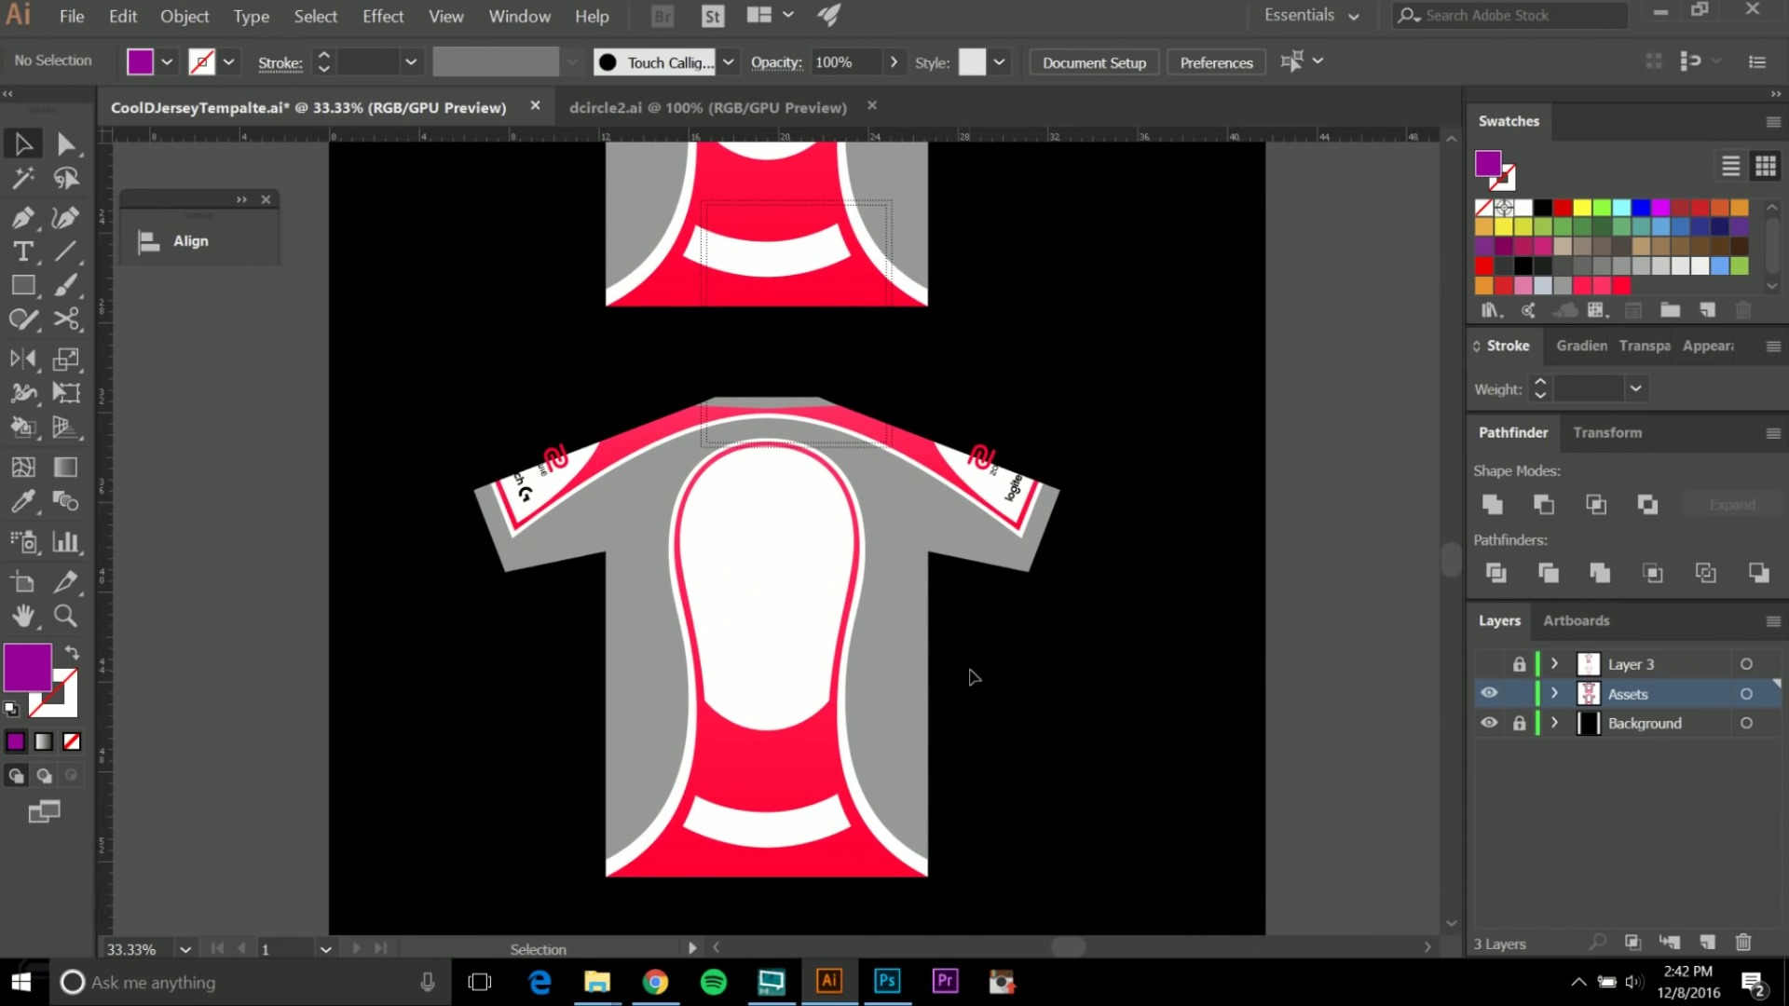
click(1489, 665)
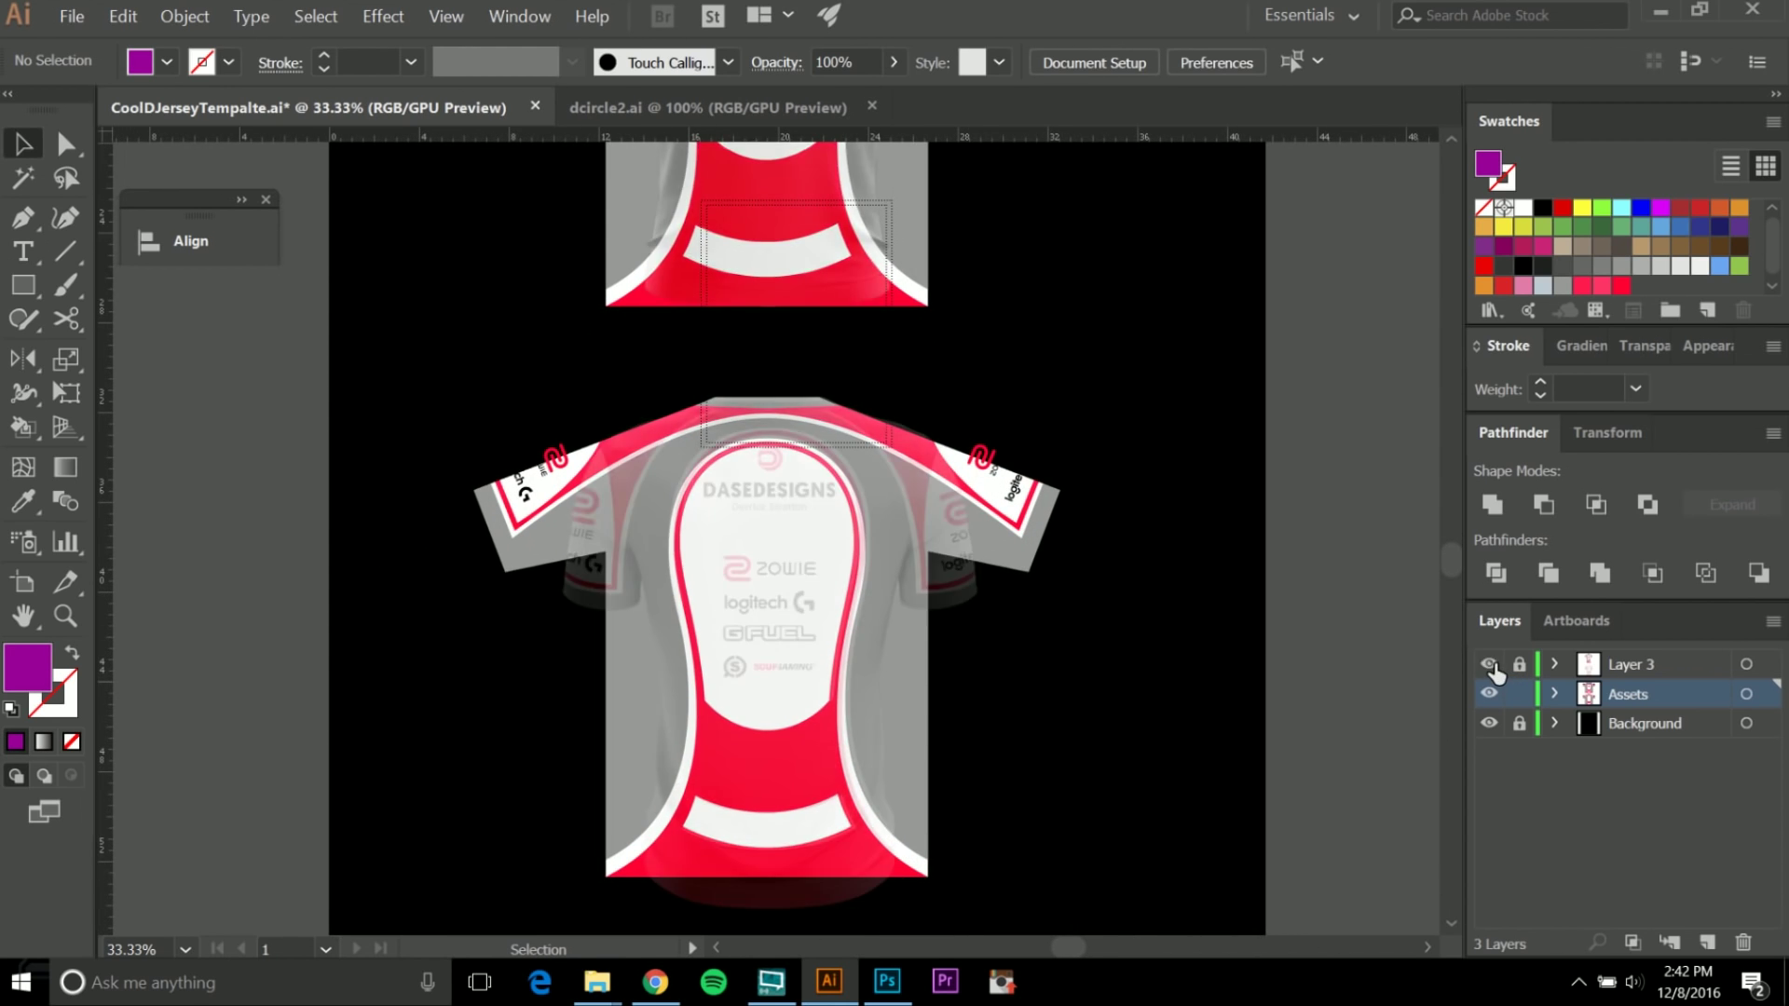
scroll(781, 480, up, 2)
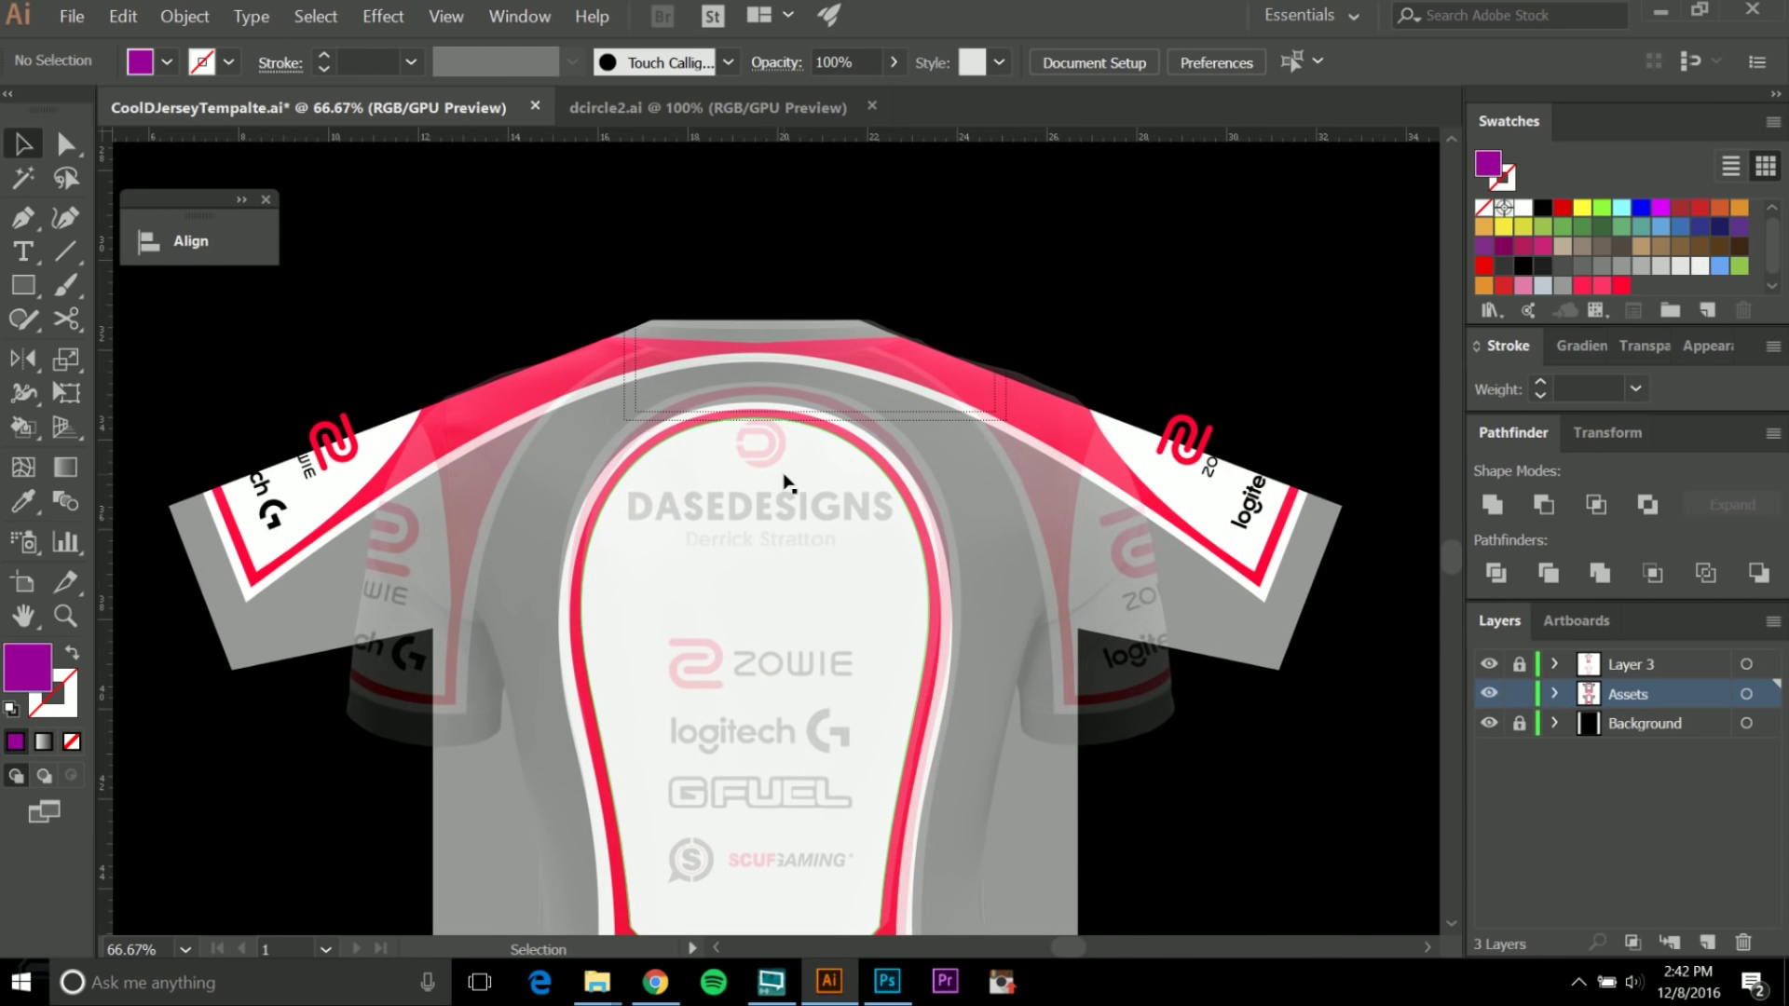
drag(1235, 814, 1190, 667)
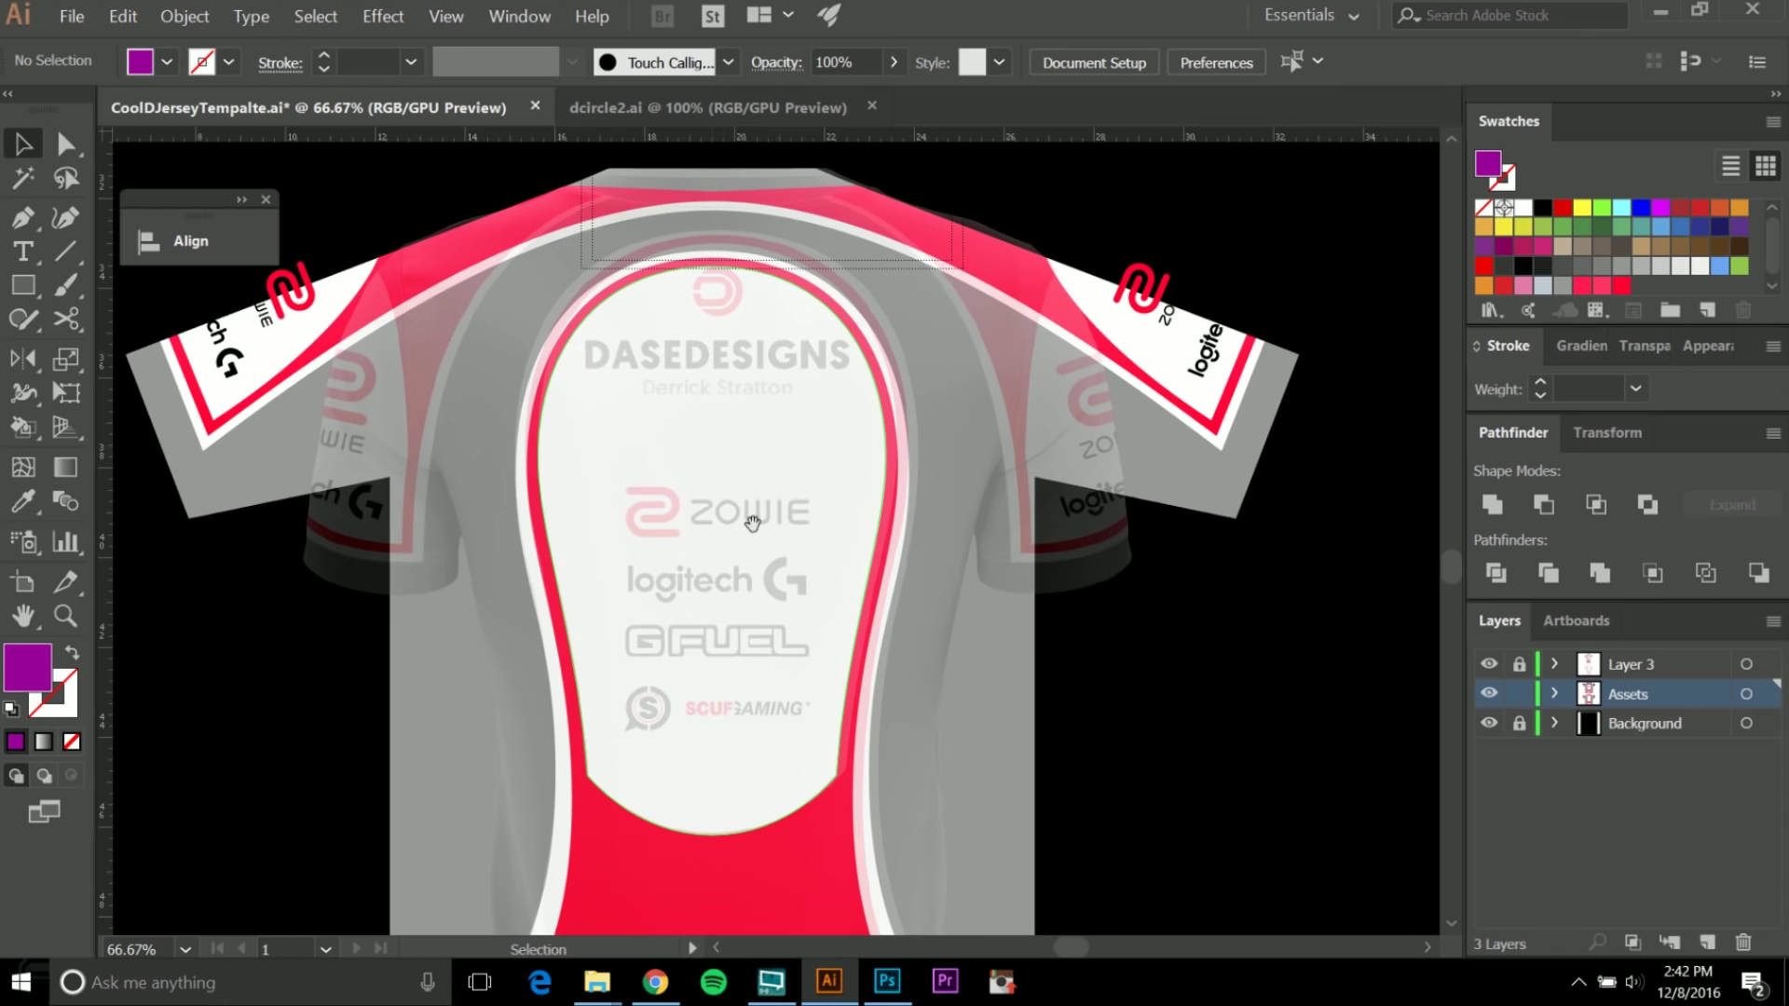
drag(752, 523, 759, 360)
drag(683, 219, 723, 377)
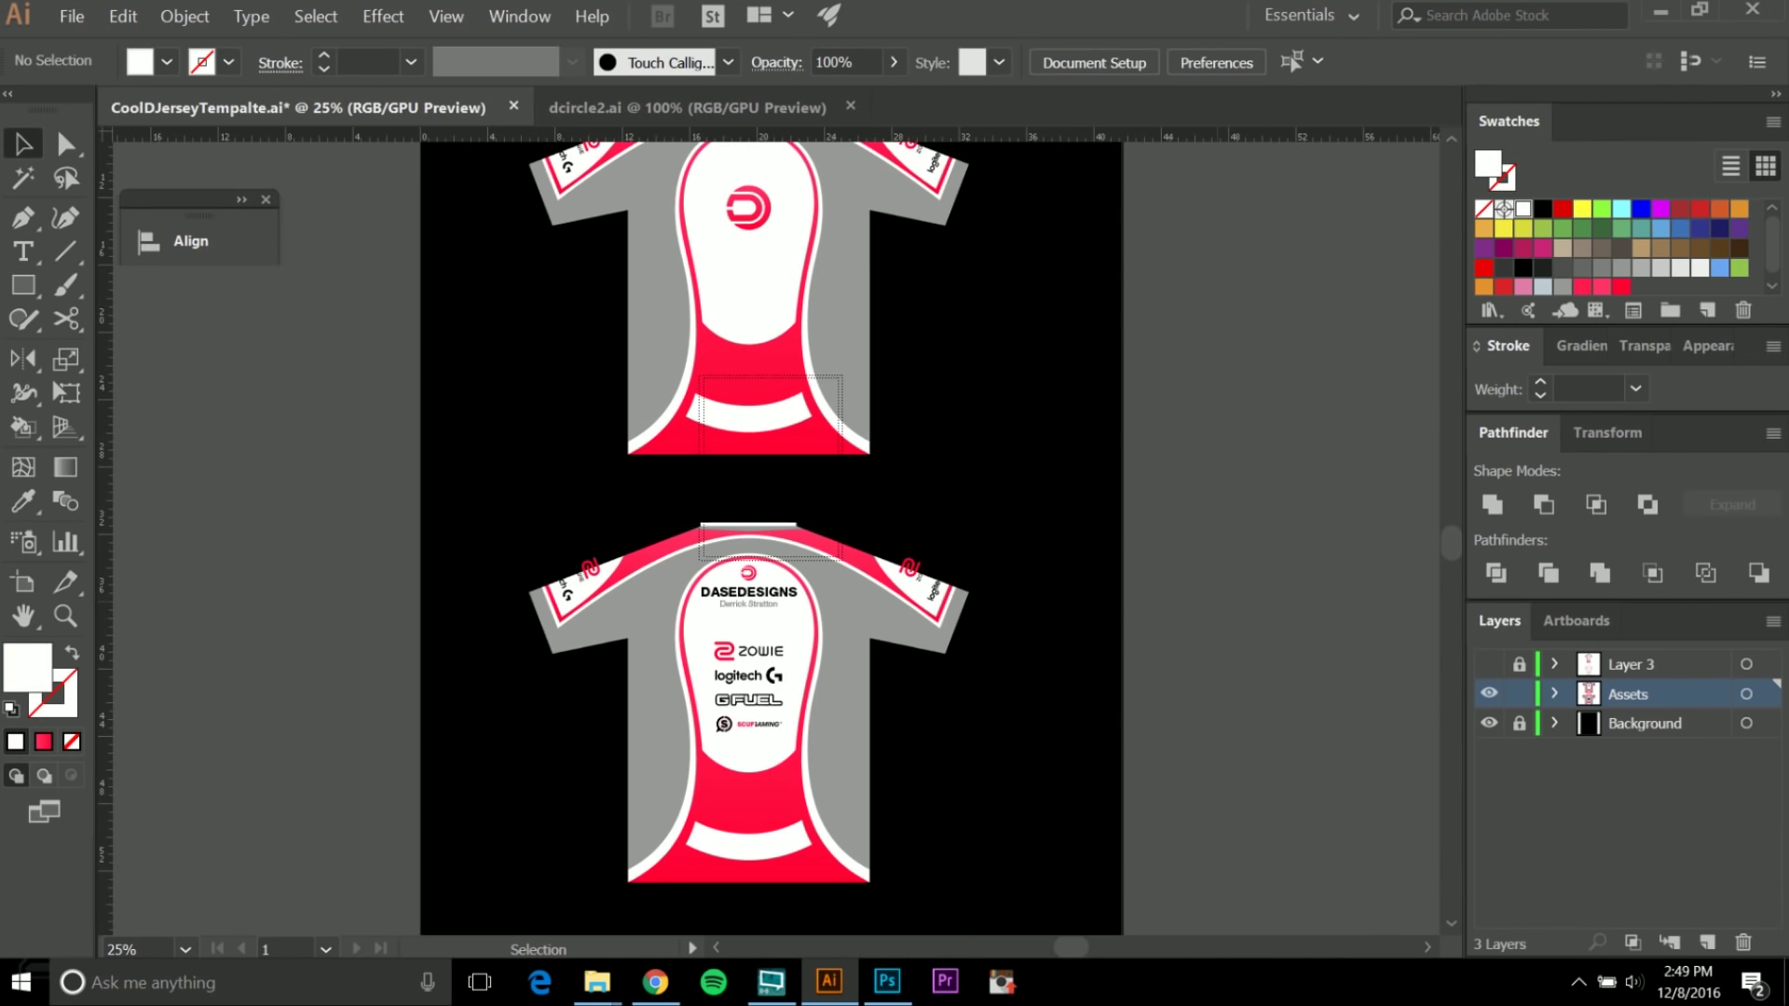
Show Layer 3, select its linked mockup images, and delete the layer from the jersey template.
click(1488, 664)
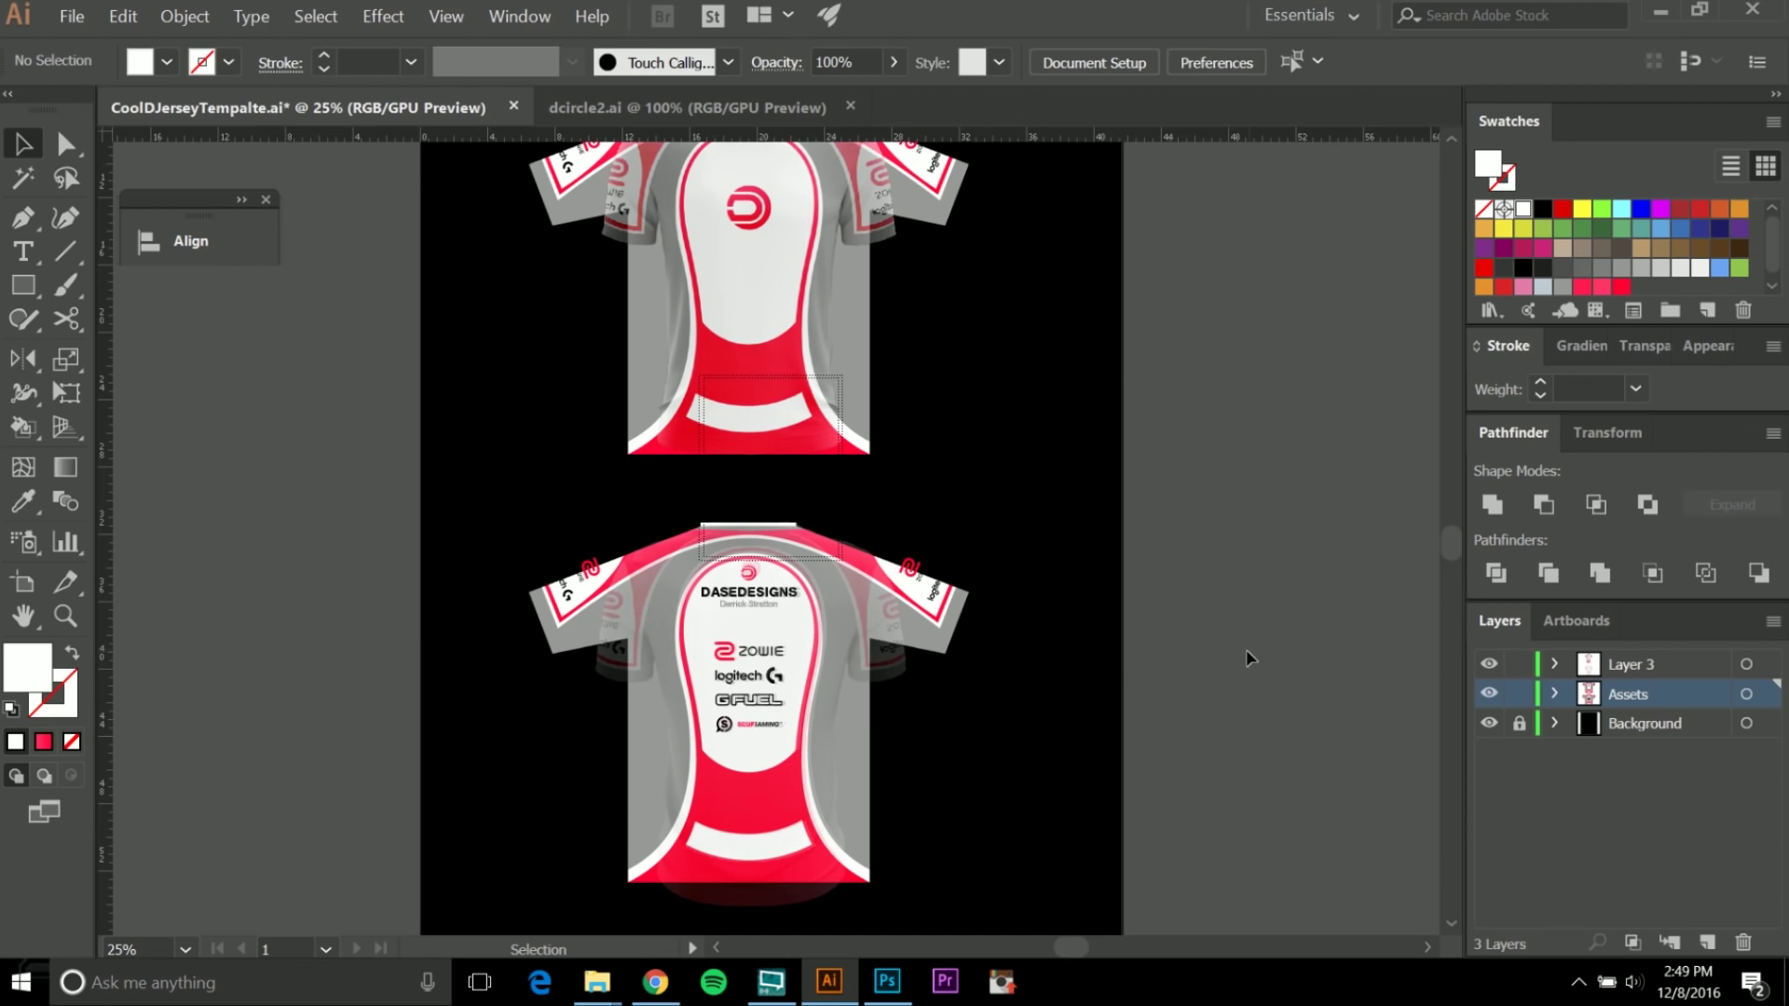
click(1636, 673)
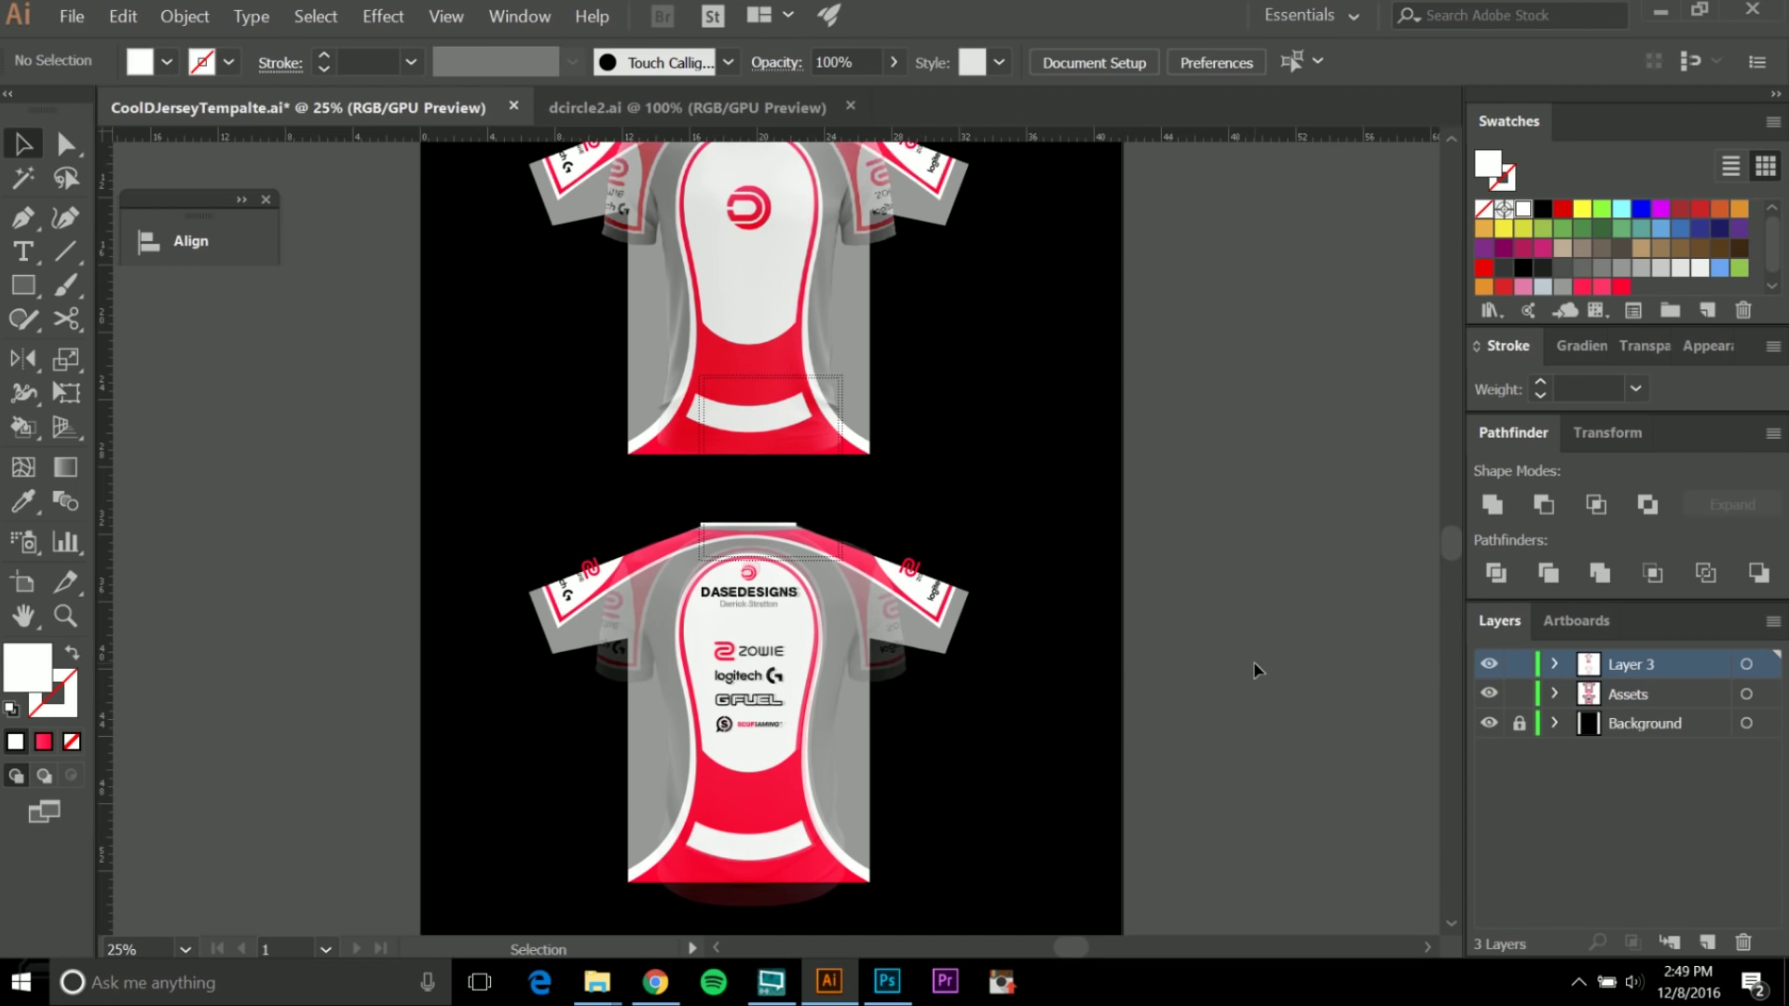
scroll(1253, 668, up, 3)
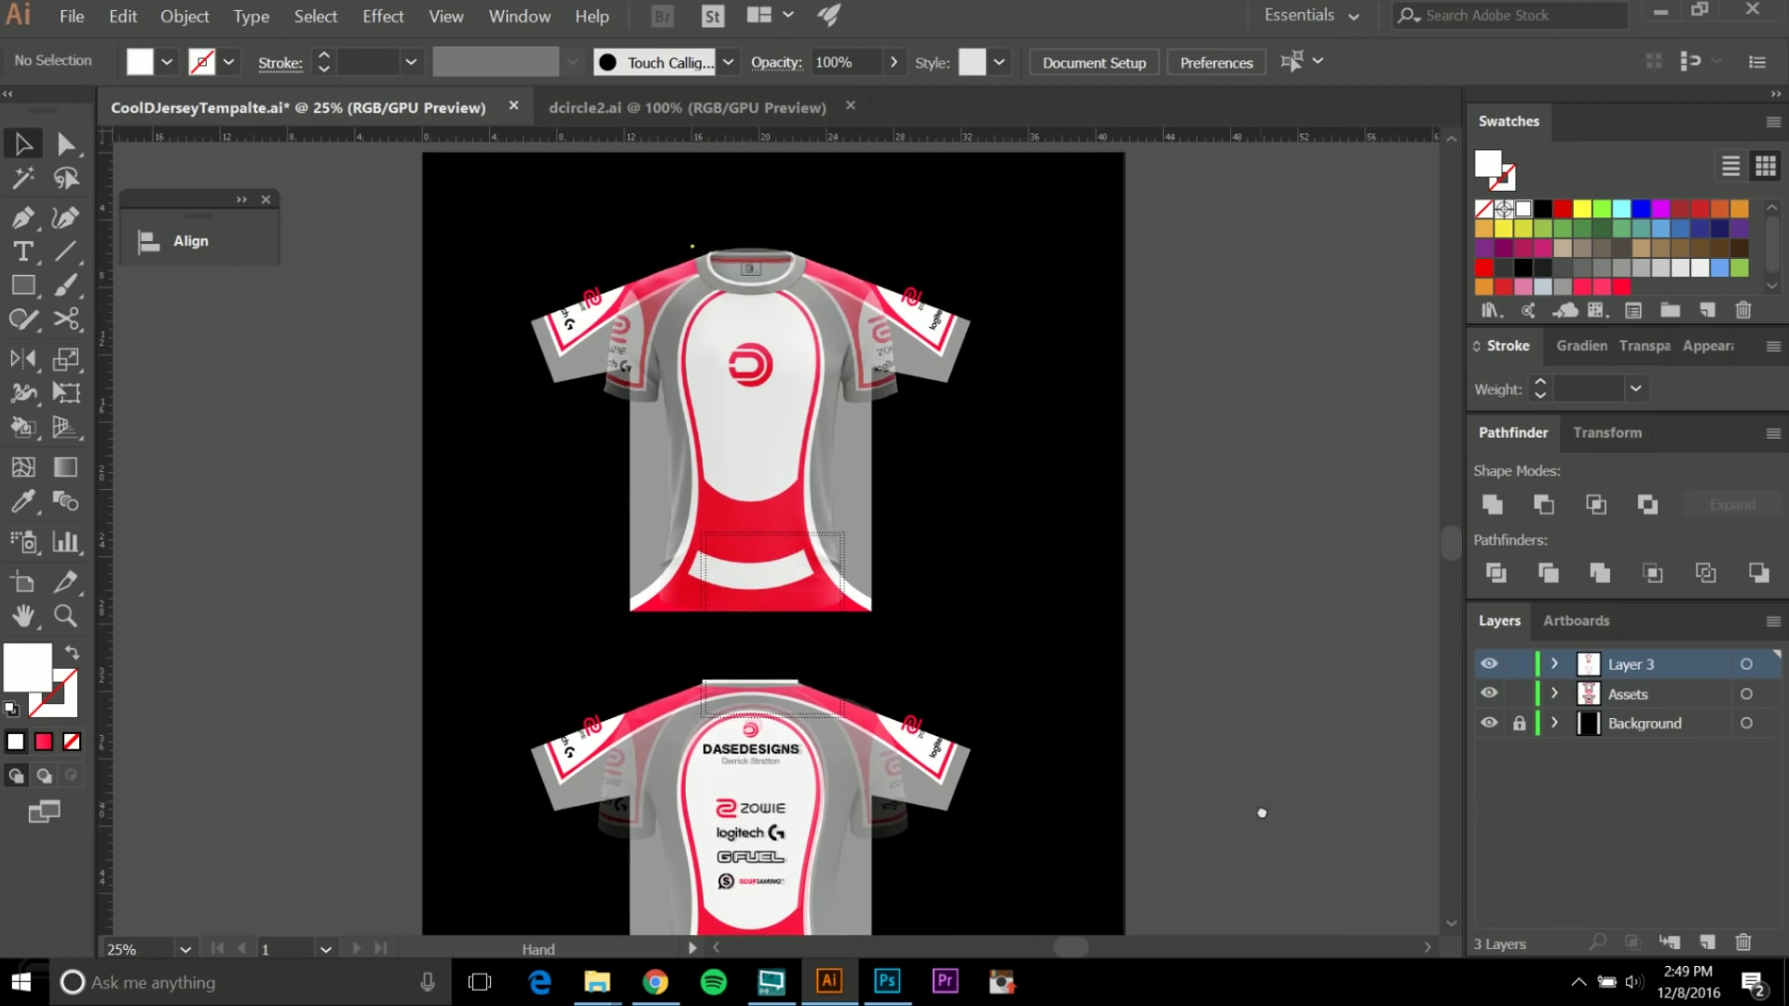
click(1765, 665)
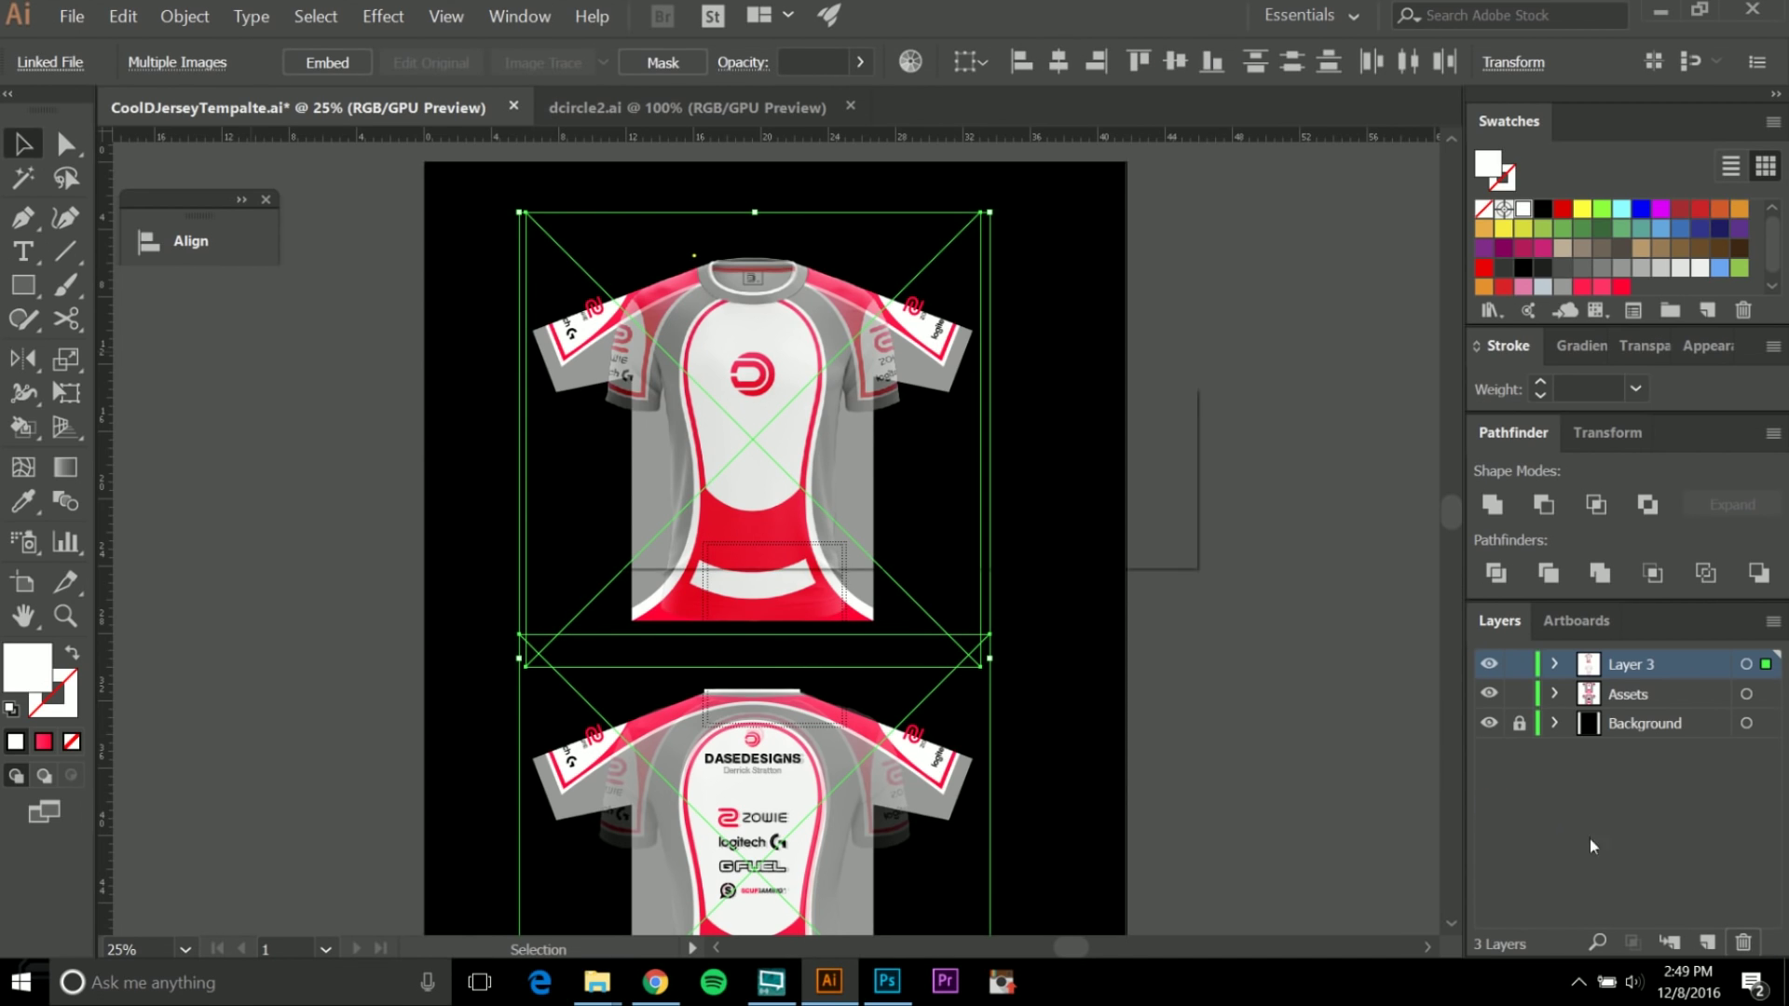
key(Delete)
click(1016, 531)
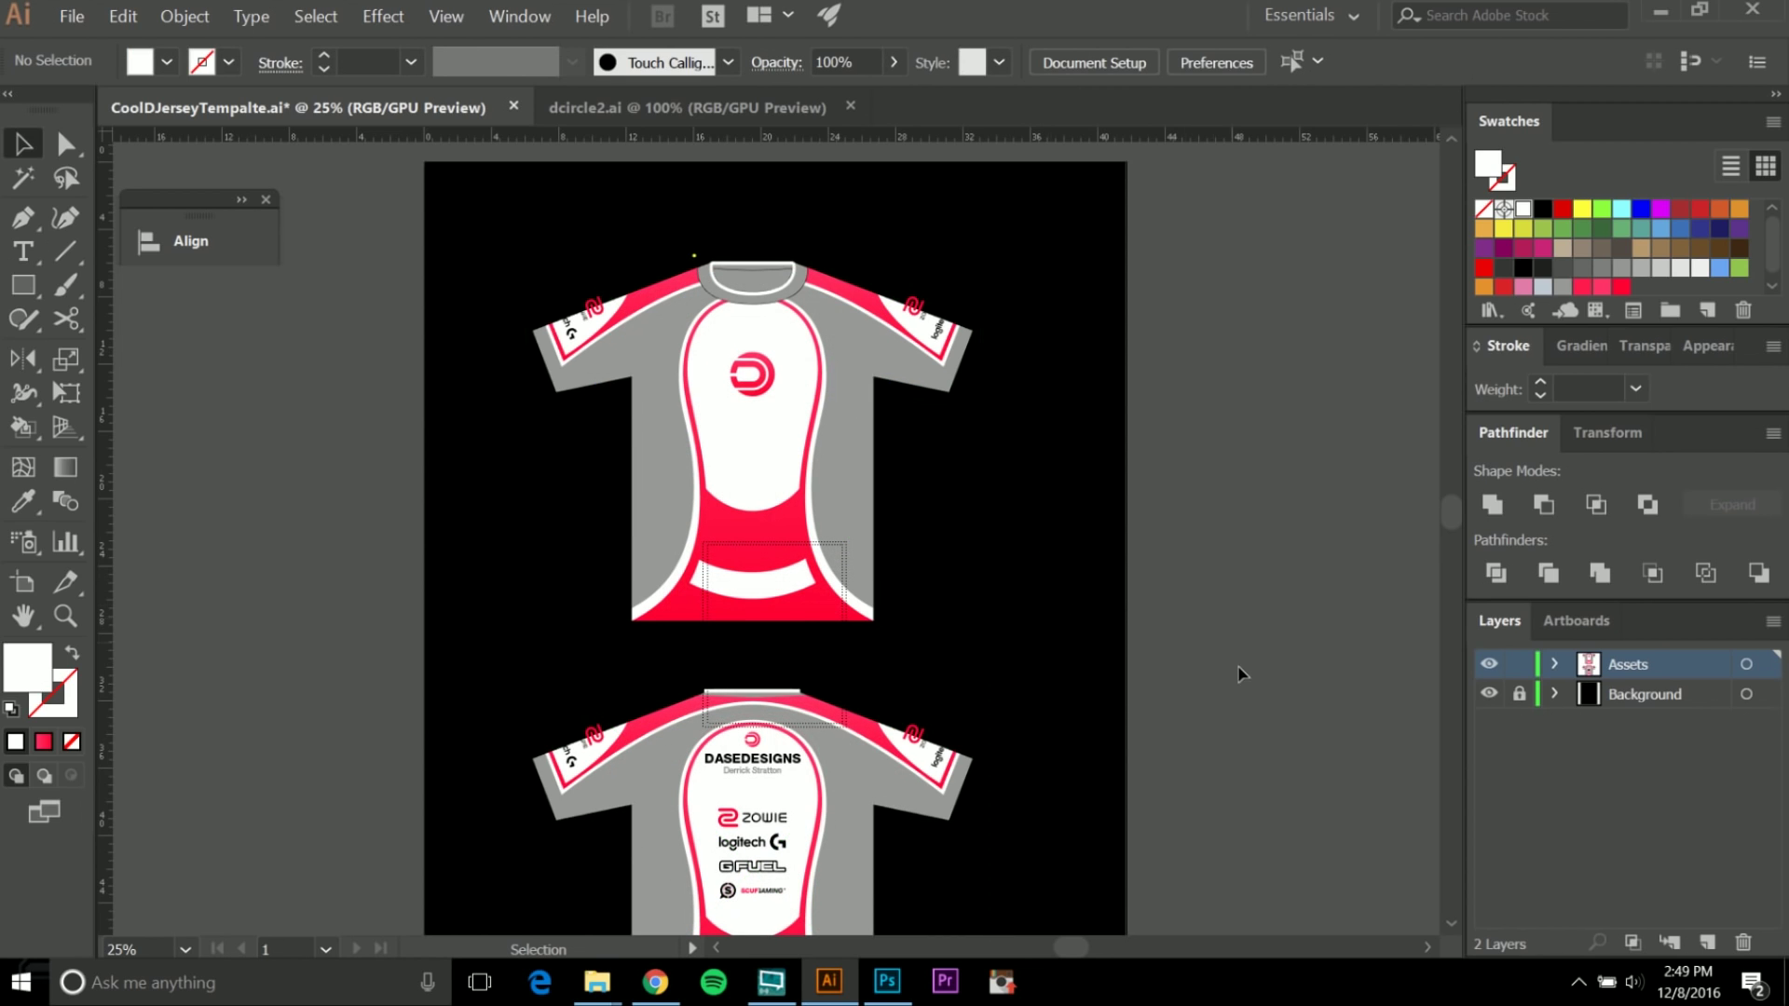
Examine the complete front and back jersey designs together without the mockups.
scroll(1239, 673, down, 1)
drag(1258, 730, 1176, 584)
scroll(1152, 576, up, 2)
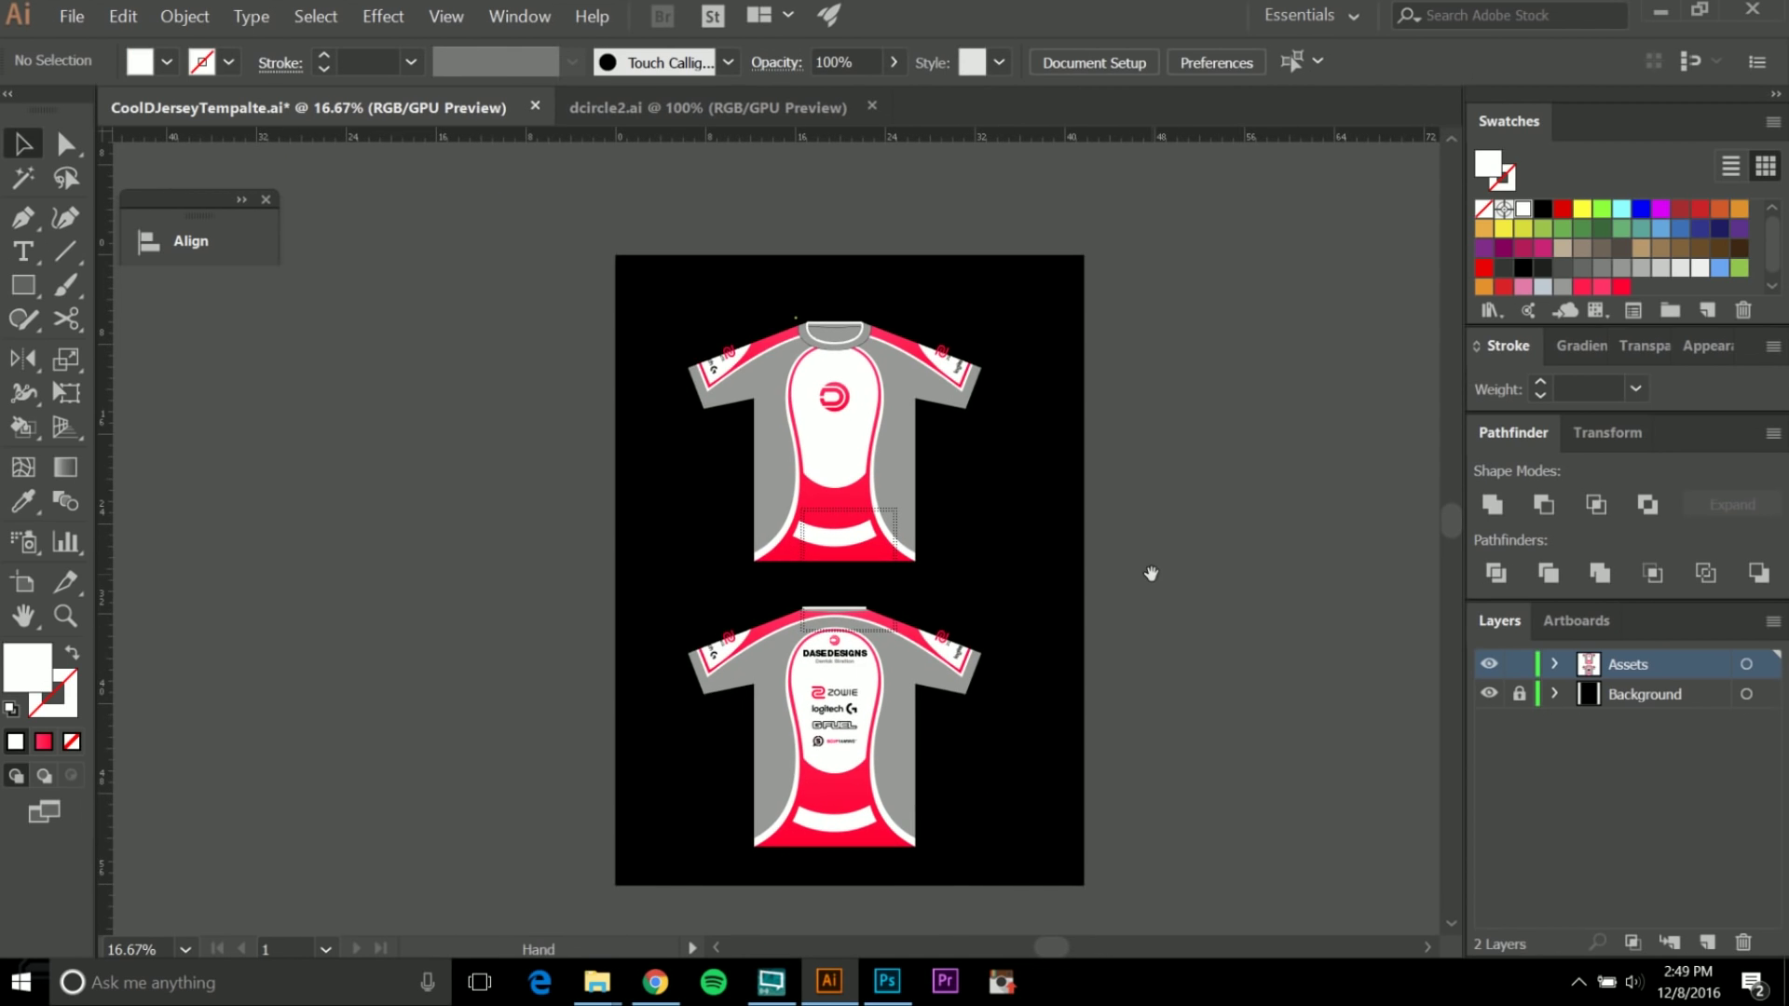
scroll(1151, 575, up, 1)
drag(1108, 522, 1167, 487)
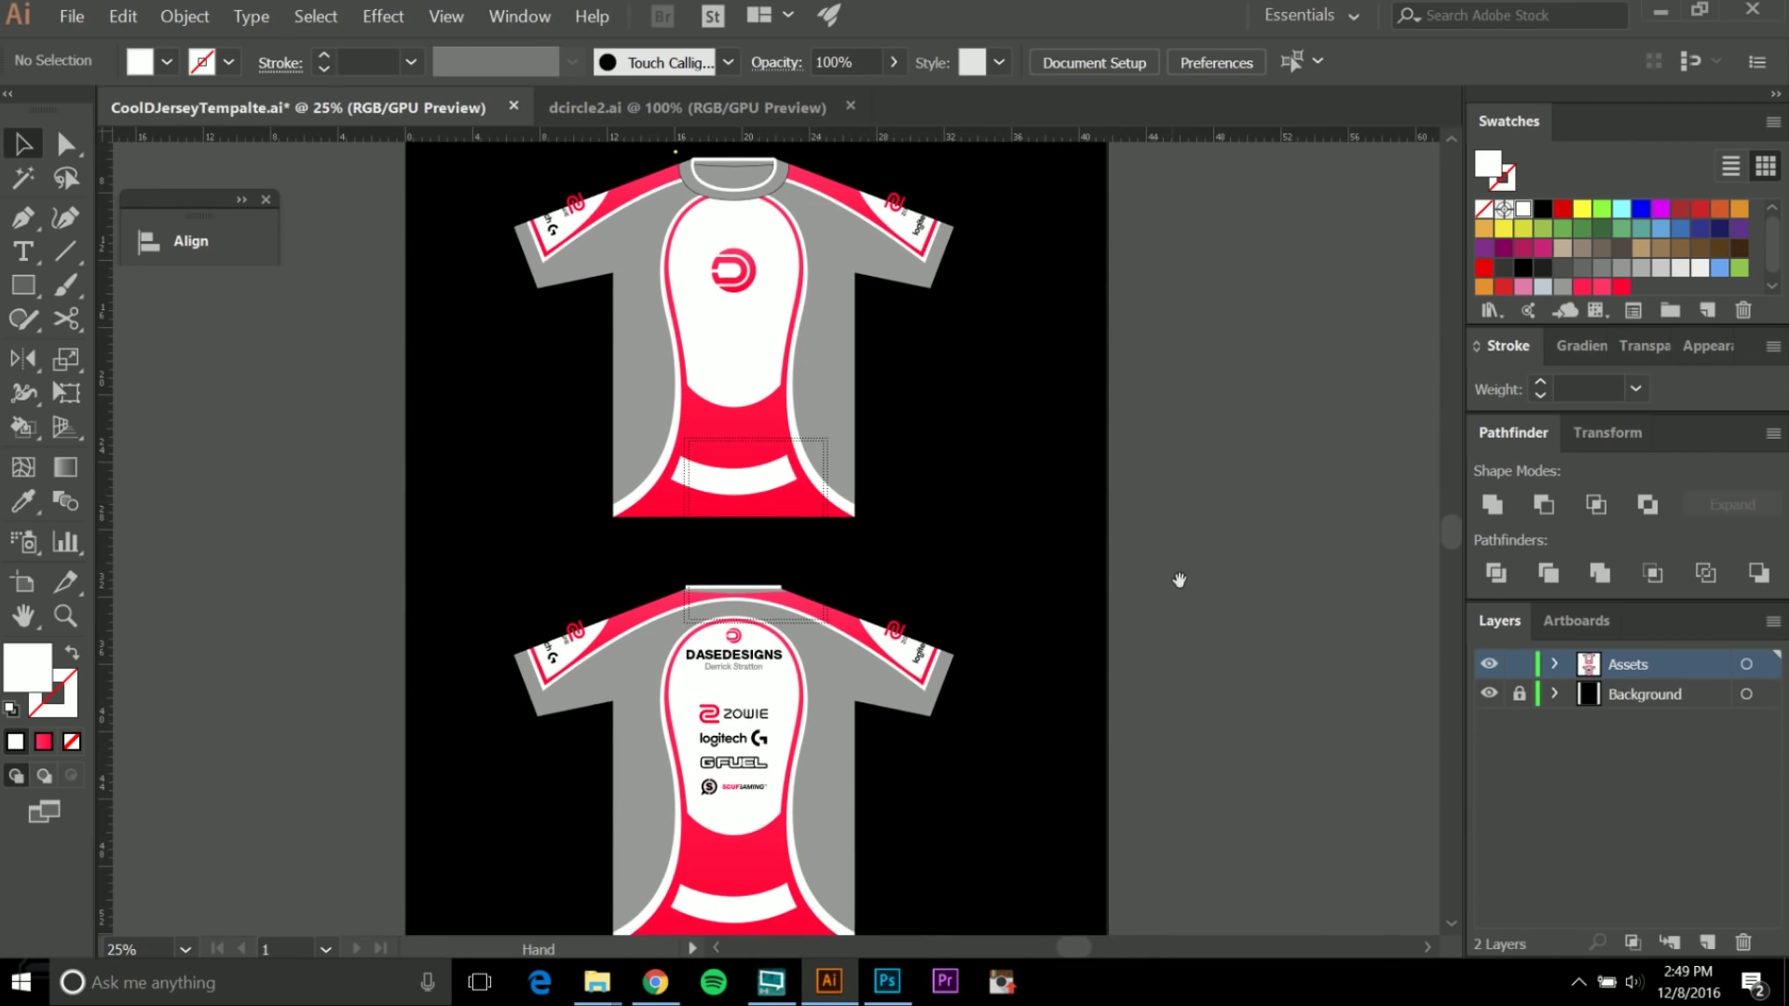
drag(1180, 579, 1215, 600)
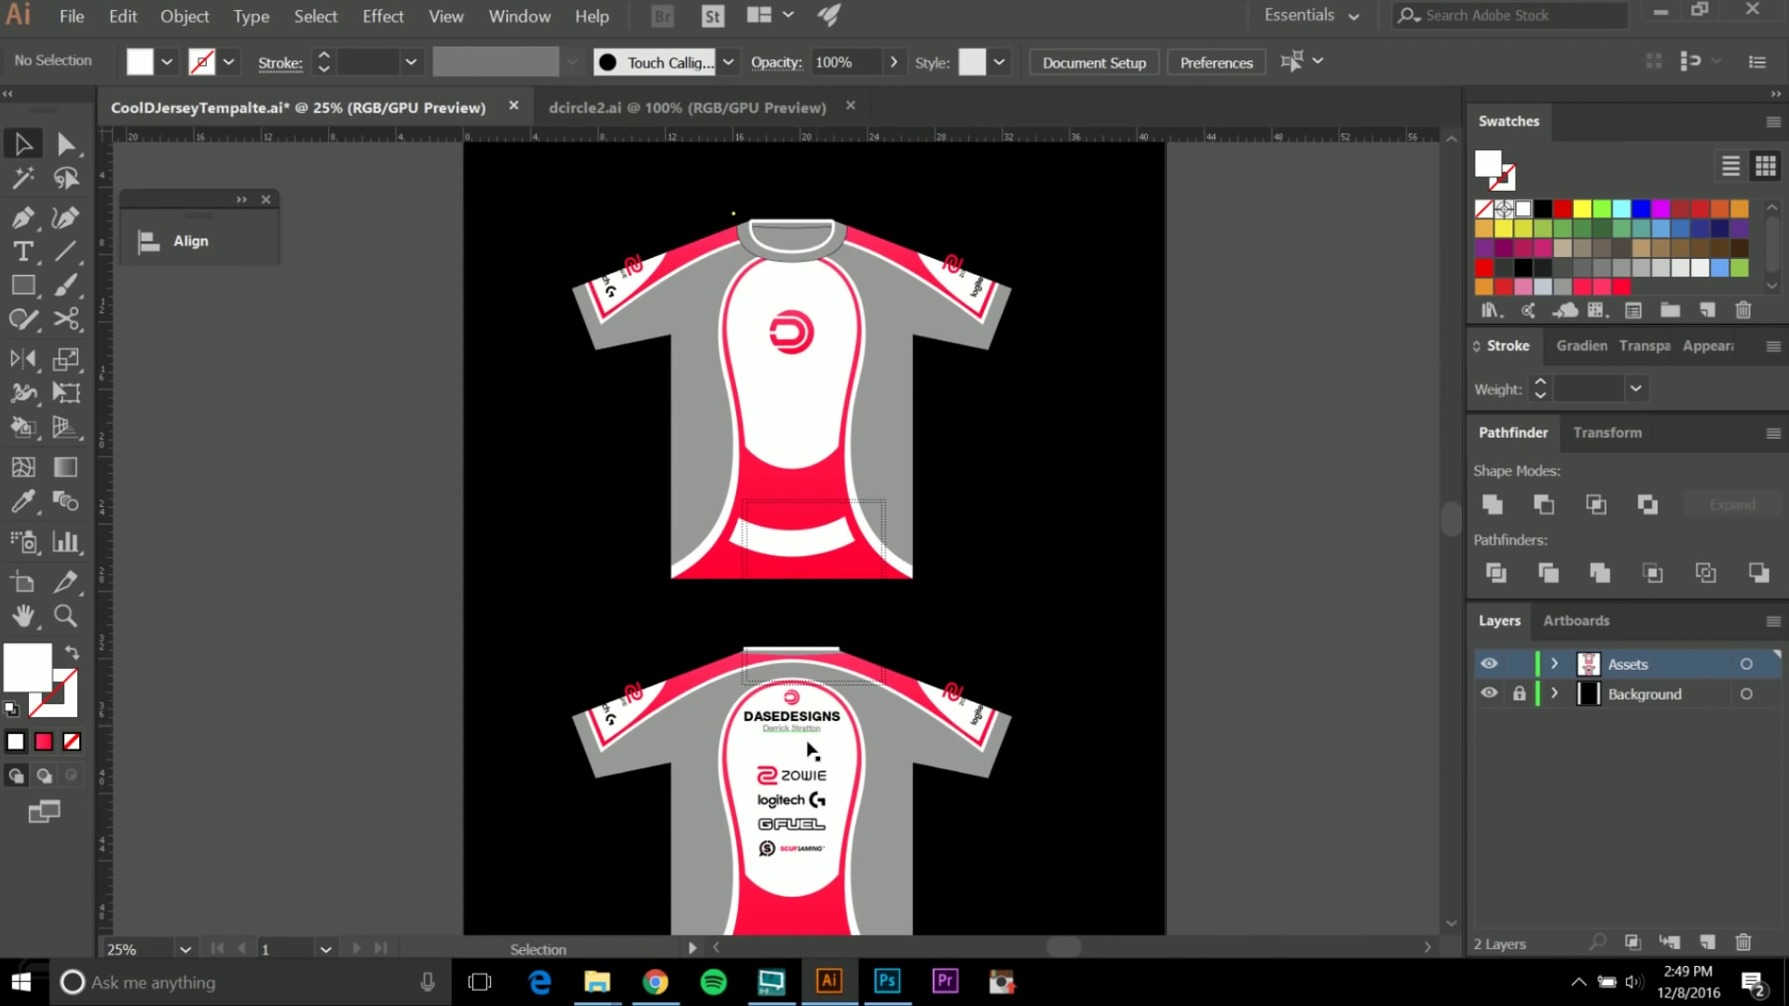
Inspect the jersey back's text, circular logo, four sponsor logos and sleeve logos by selecting them as editable artwork.
scroll(799, 743, up, 2)
click(788, 708)
scroll(788, 708, up, 3)
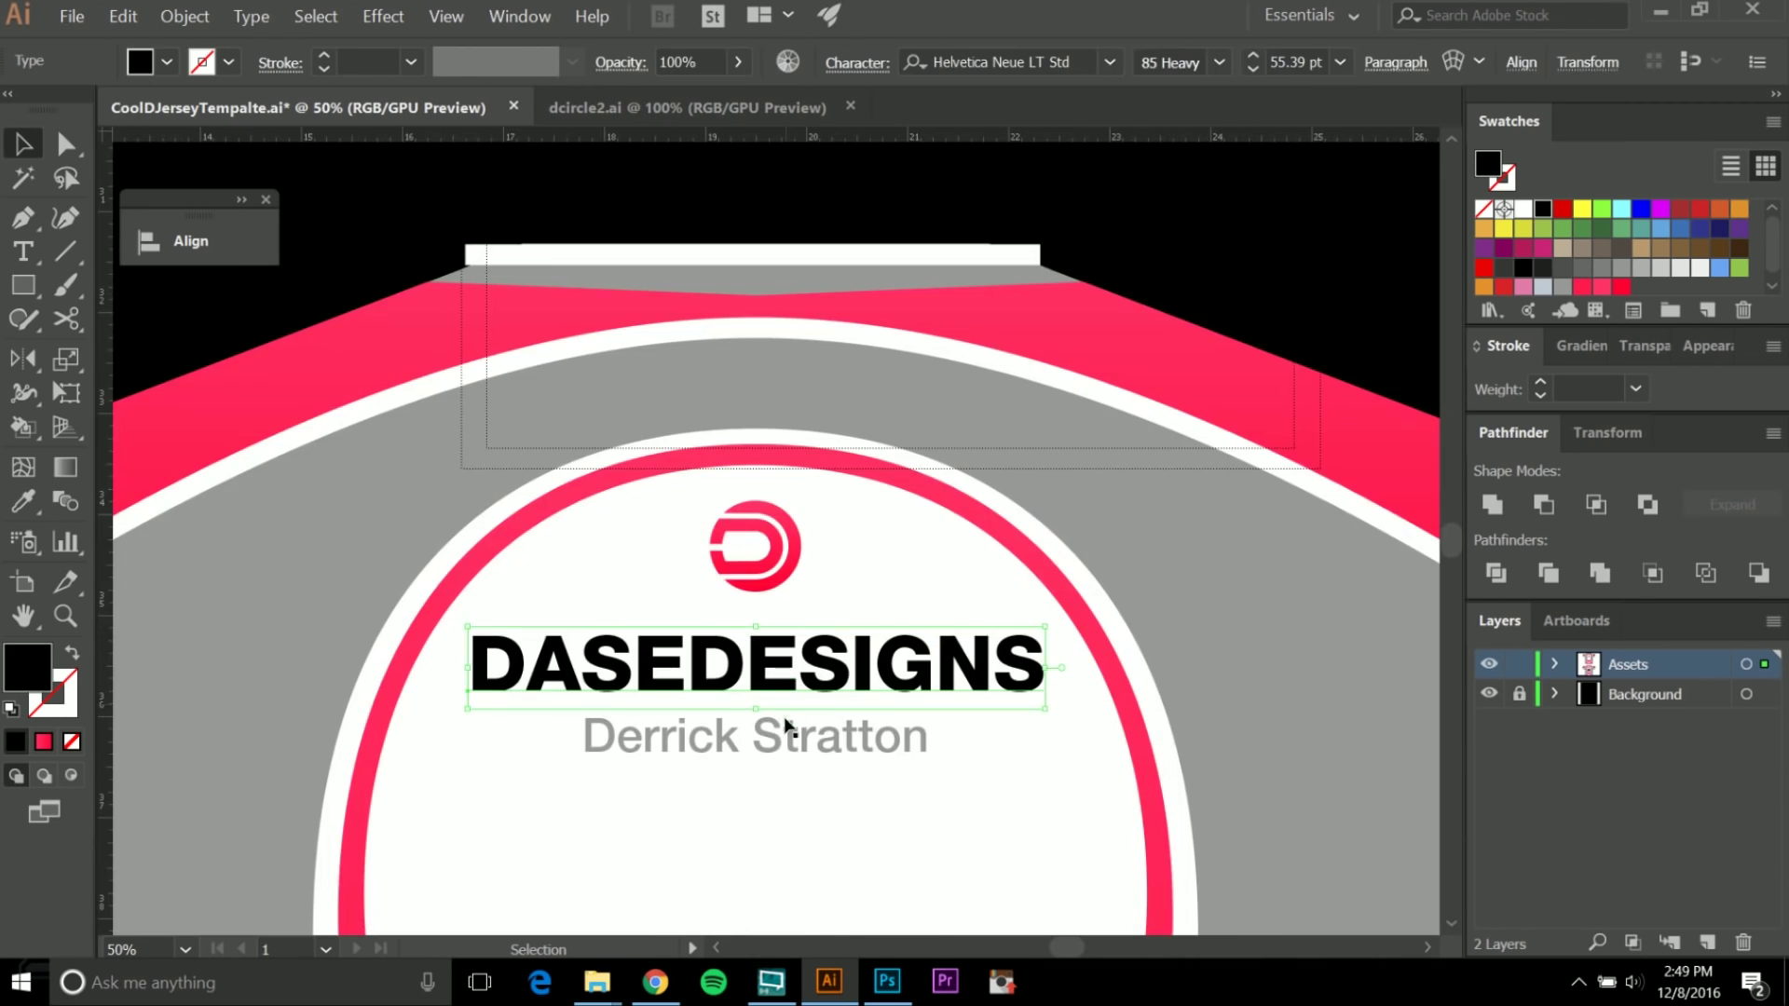
shift+click(783, 578)
scroll(782, 578, down, 2)
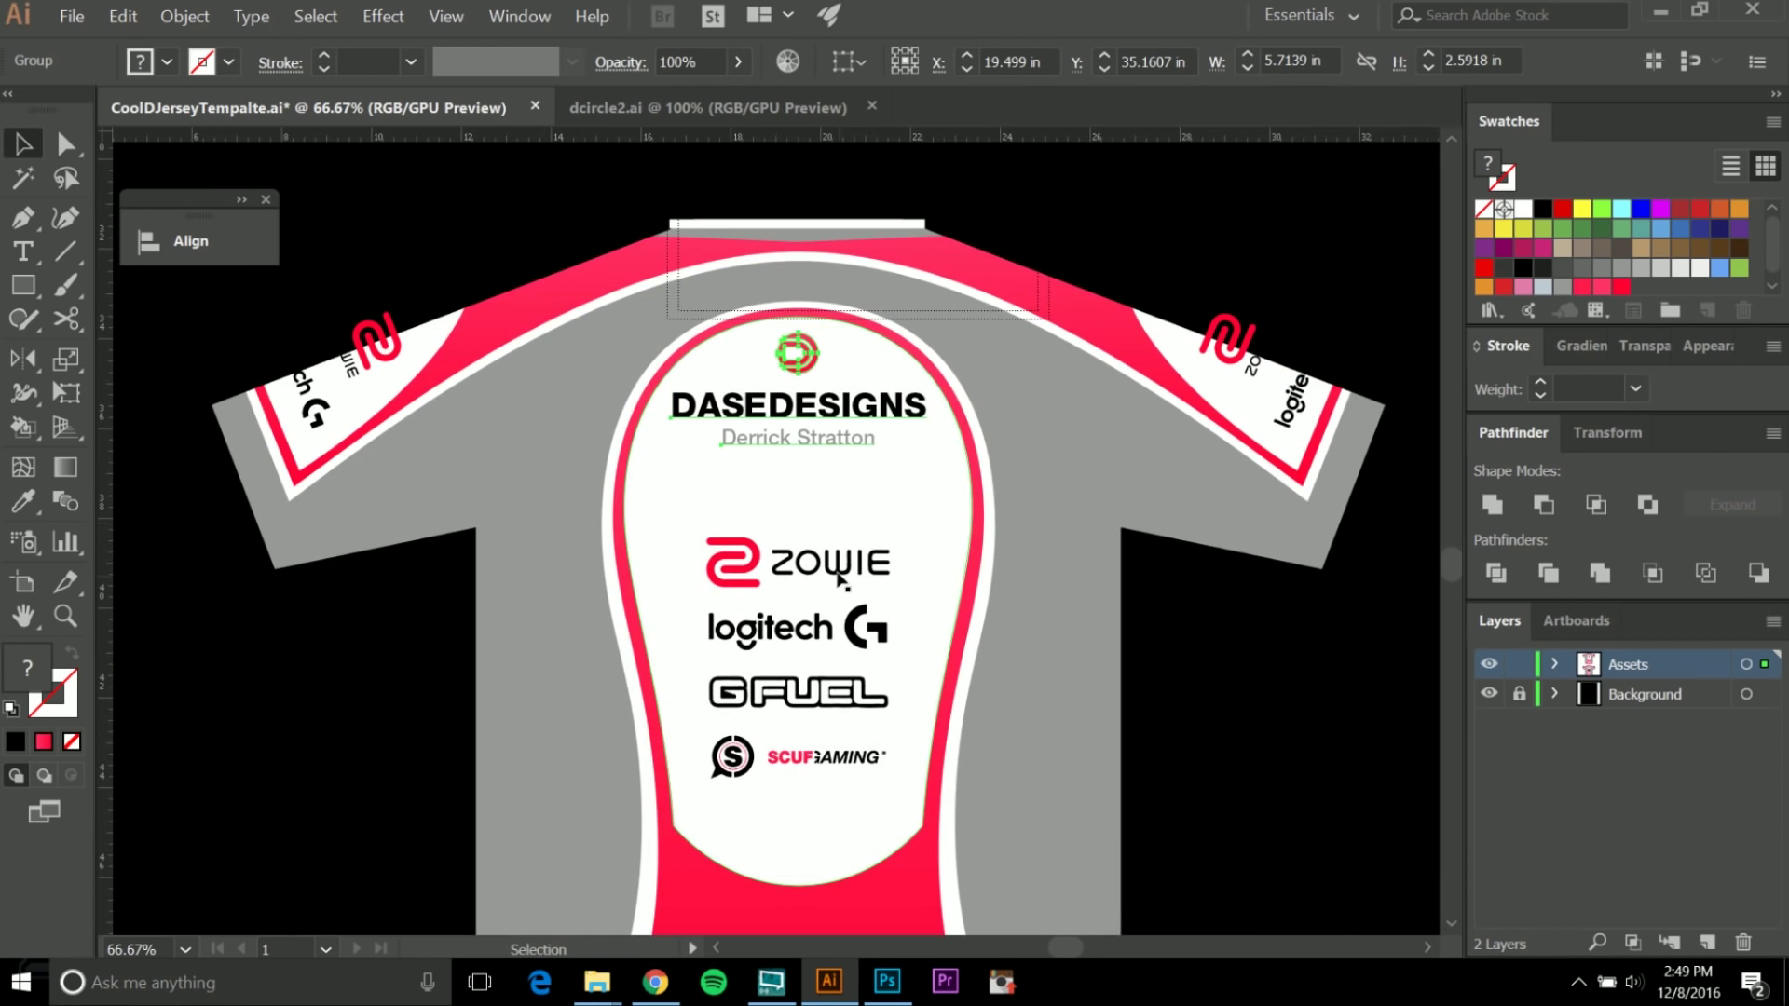
click(837, 564)
shift+click(828, 639)
shift+click(830, 688)
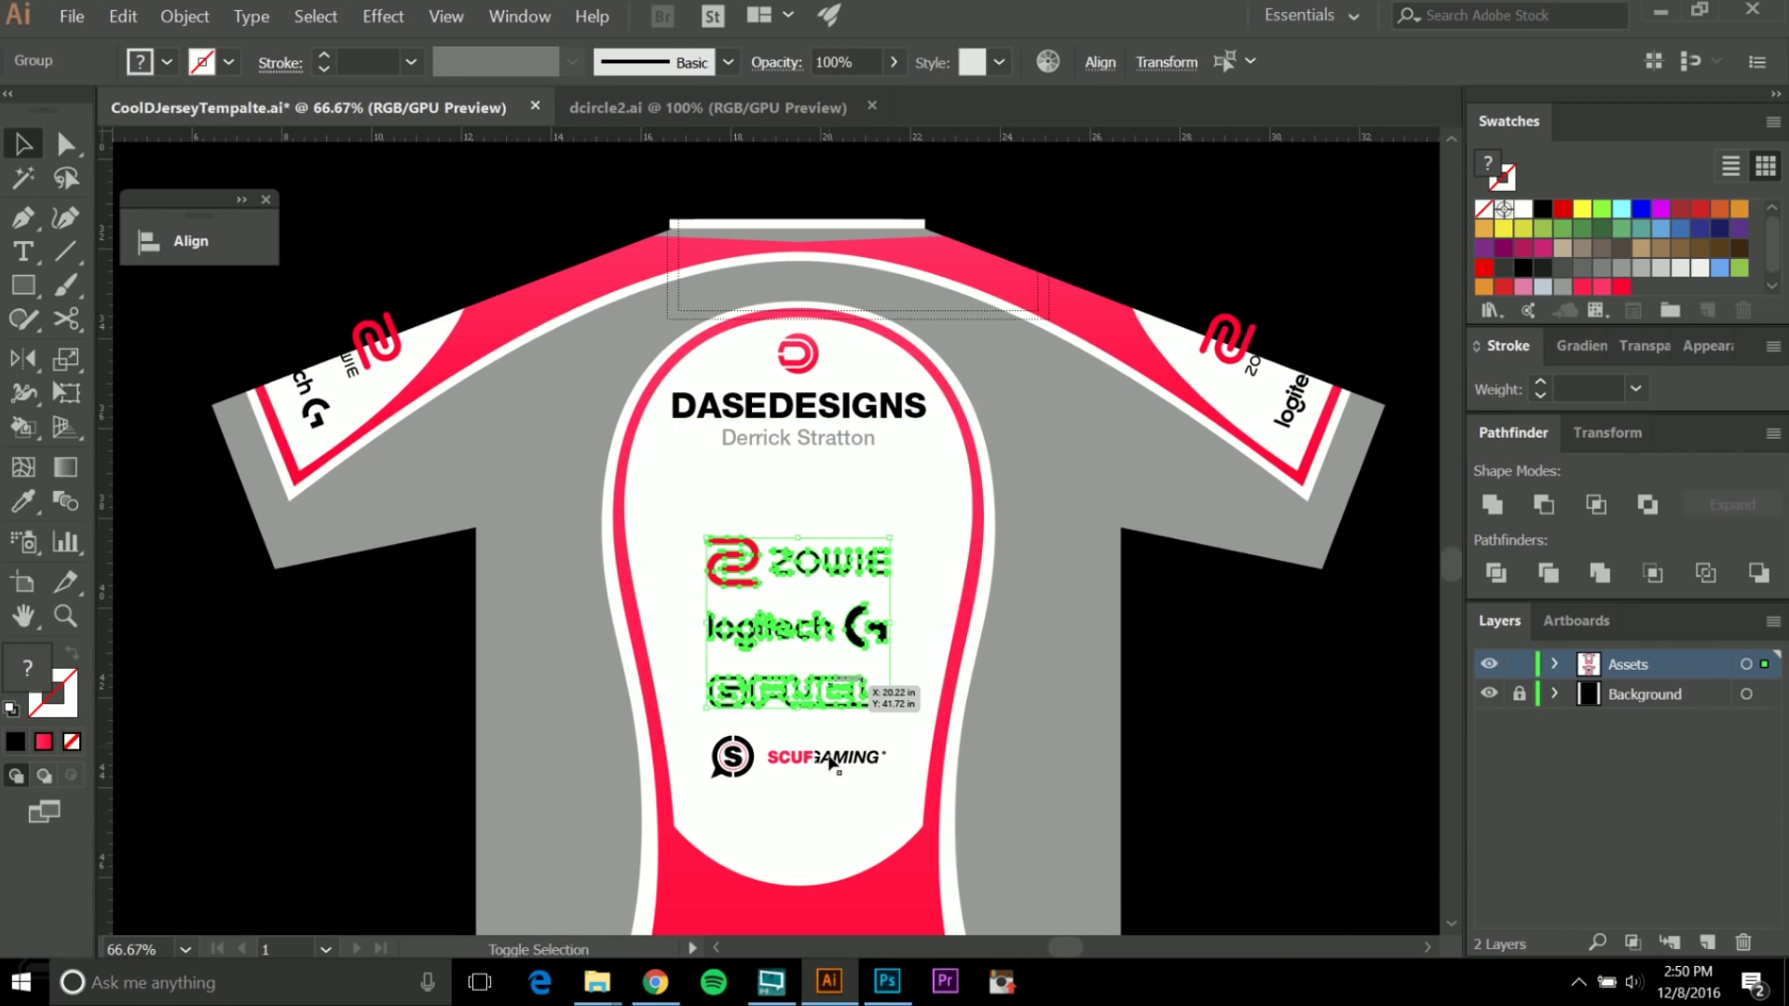
shift+click(832, 753)
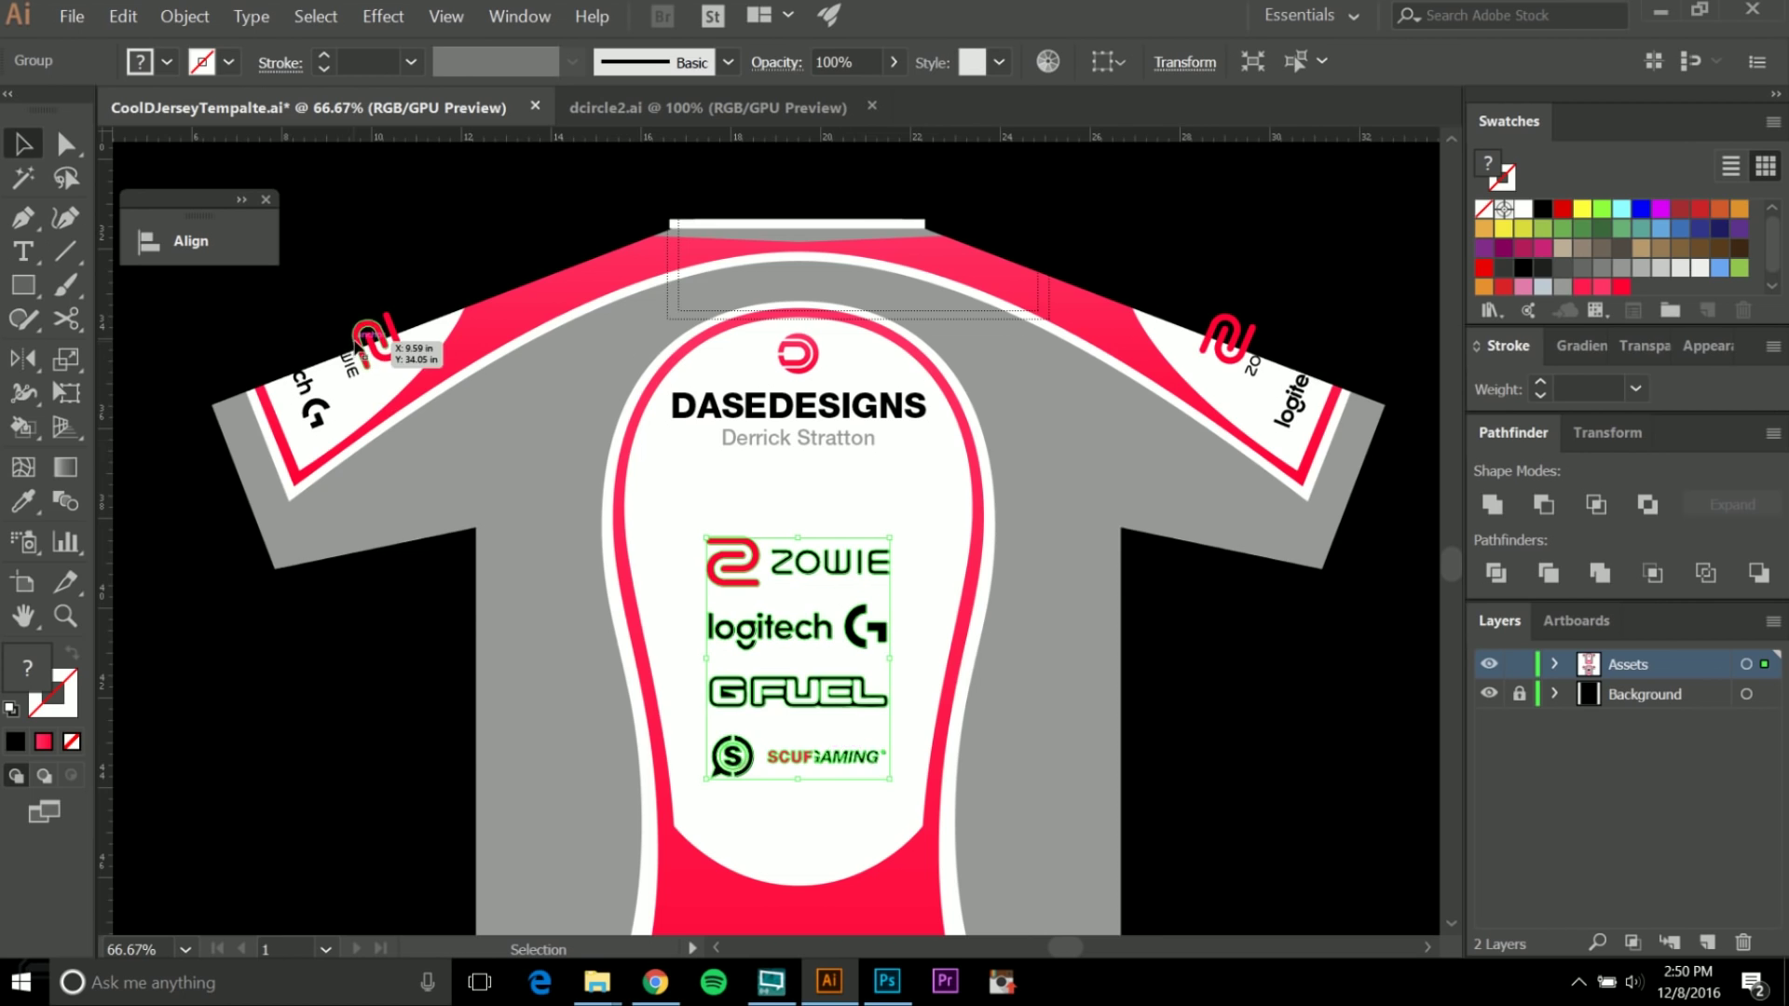
scroll(399, 310, up, 1)
click(422, 354)
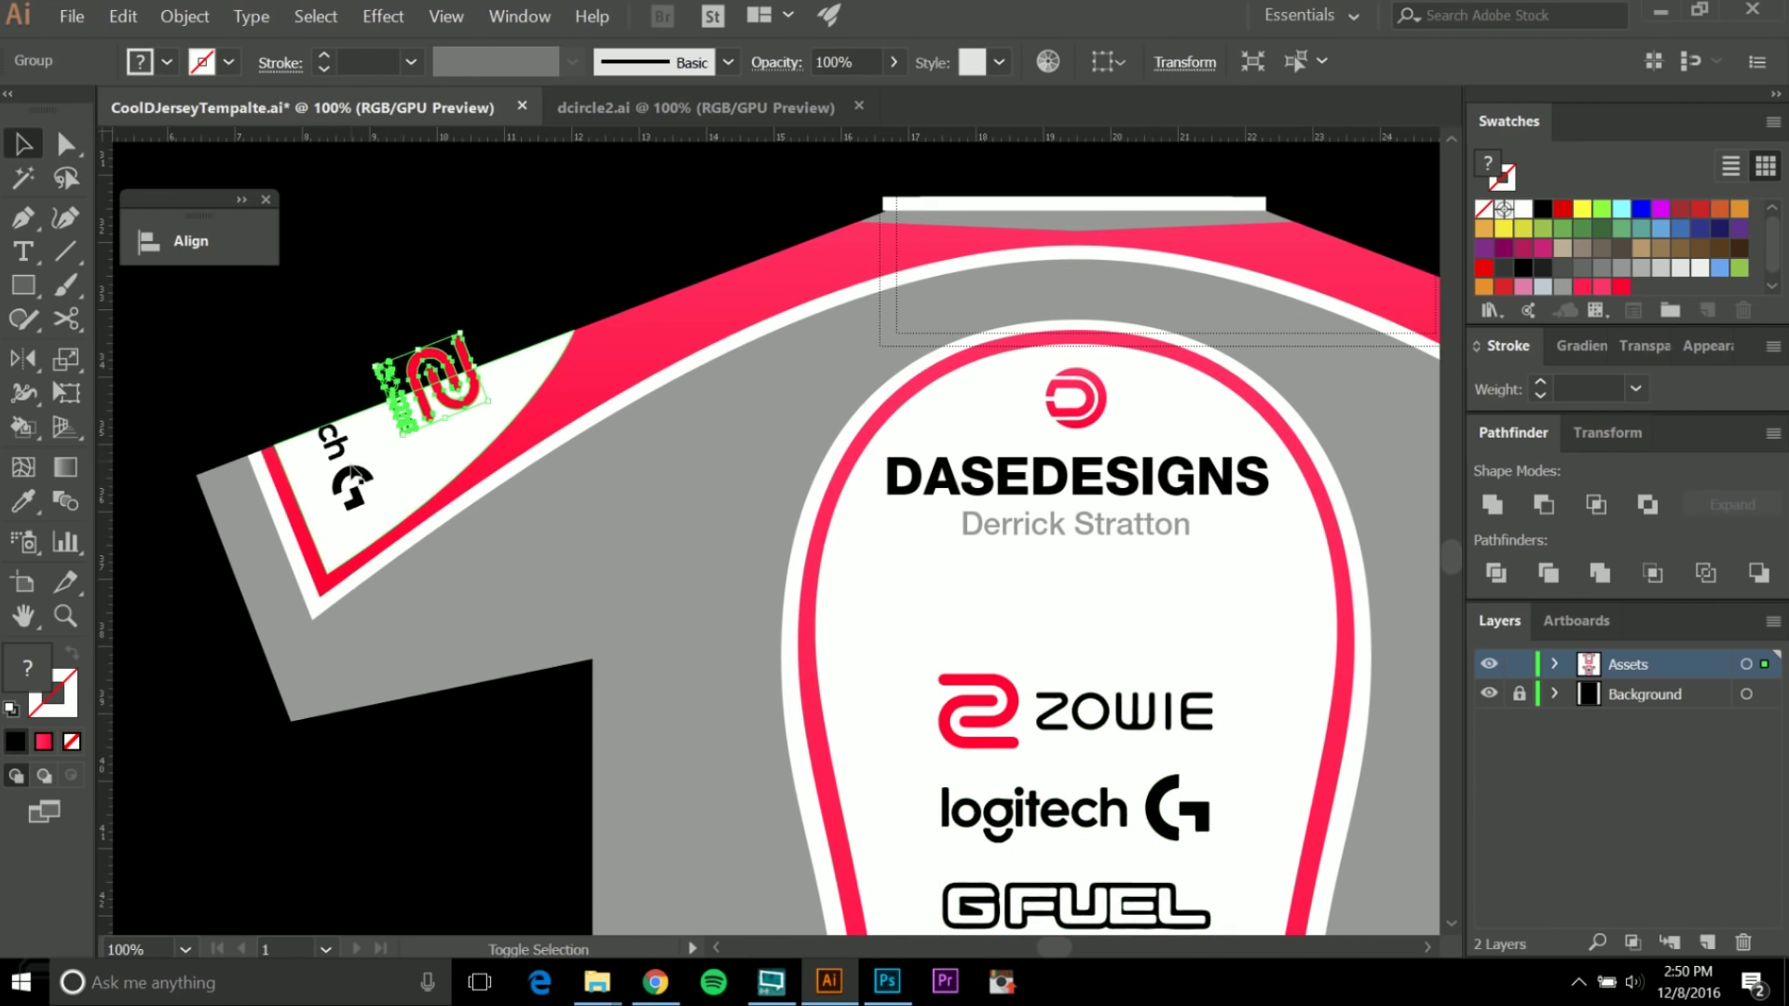
shift+click(353, 470)
scroll(353, 470, down, 2)
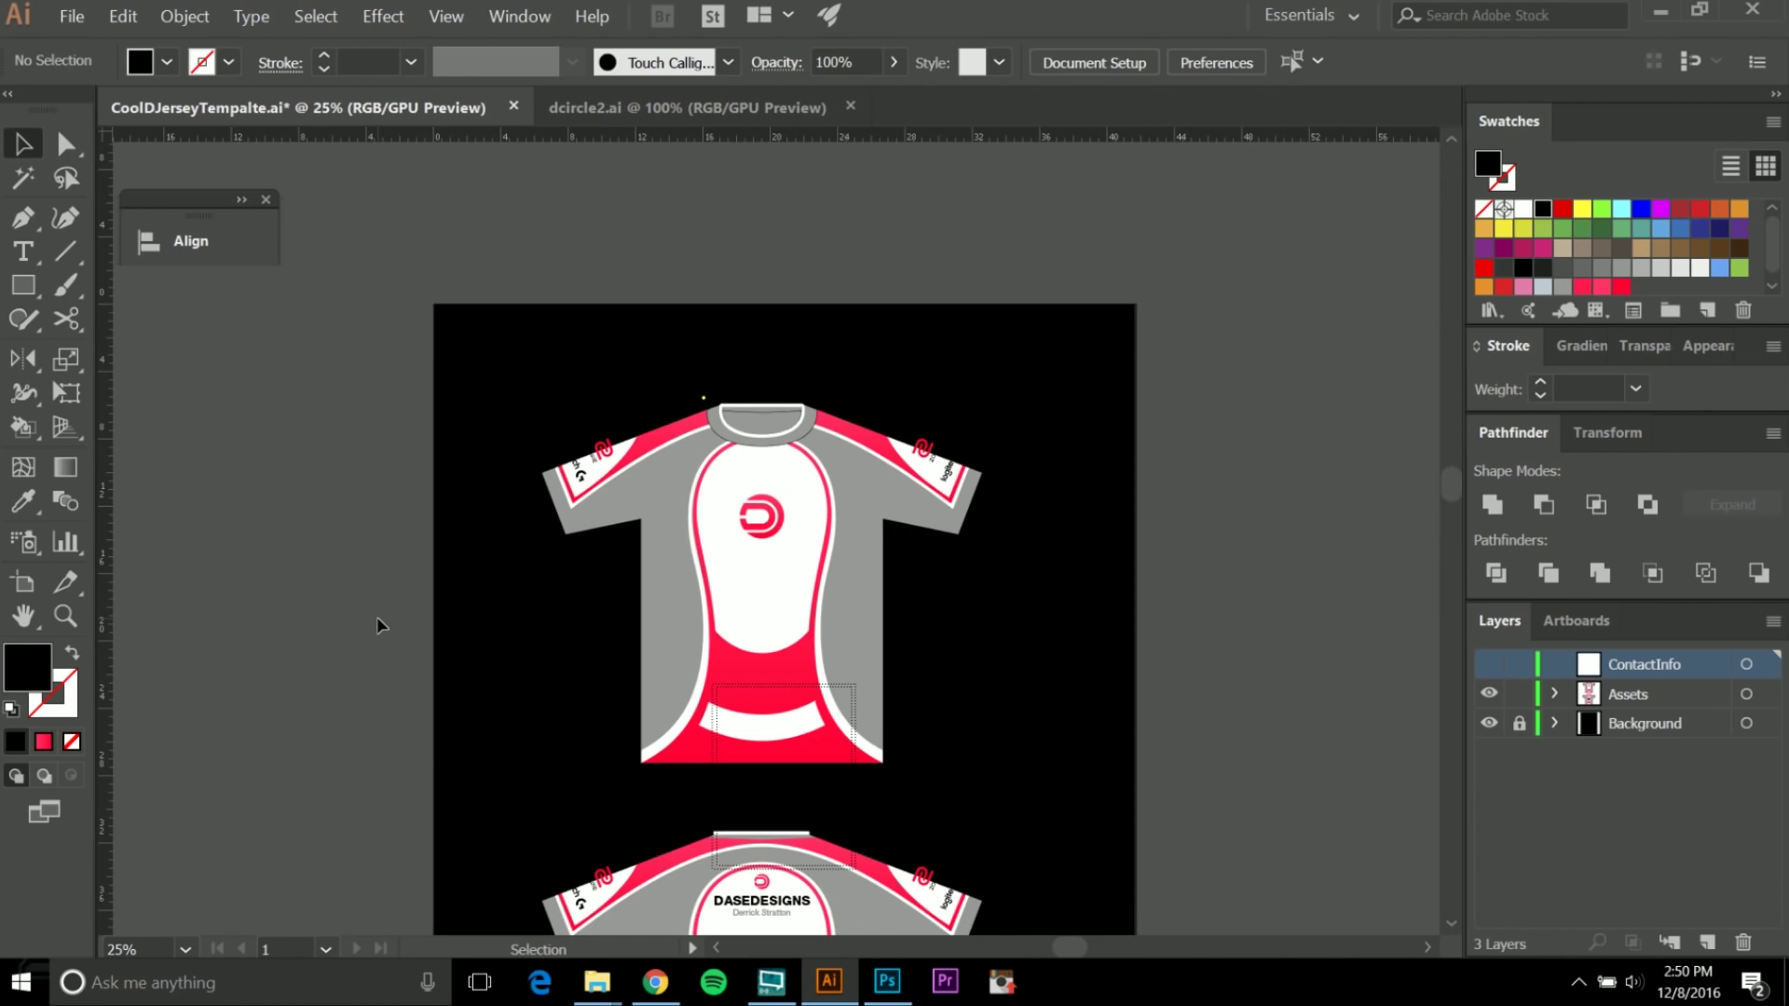
Draw a wide, short black rectangle above the front jersey's collar on the Assets layer.
scroll(745, 438, up, 3)
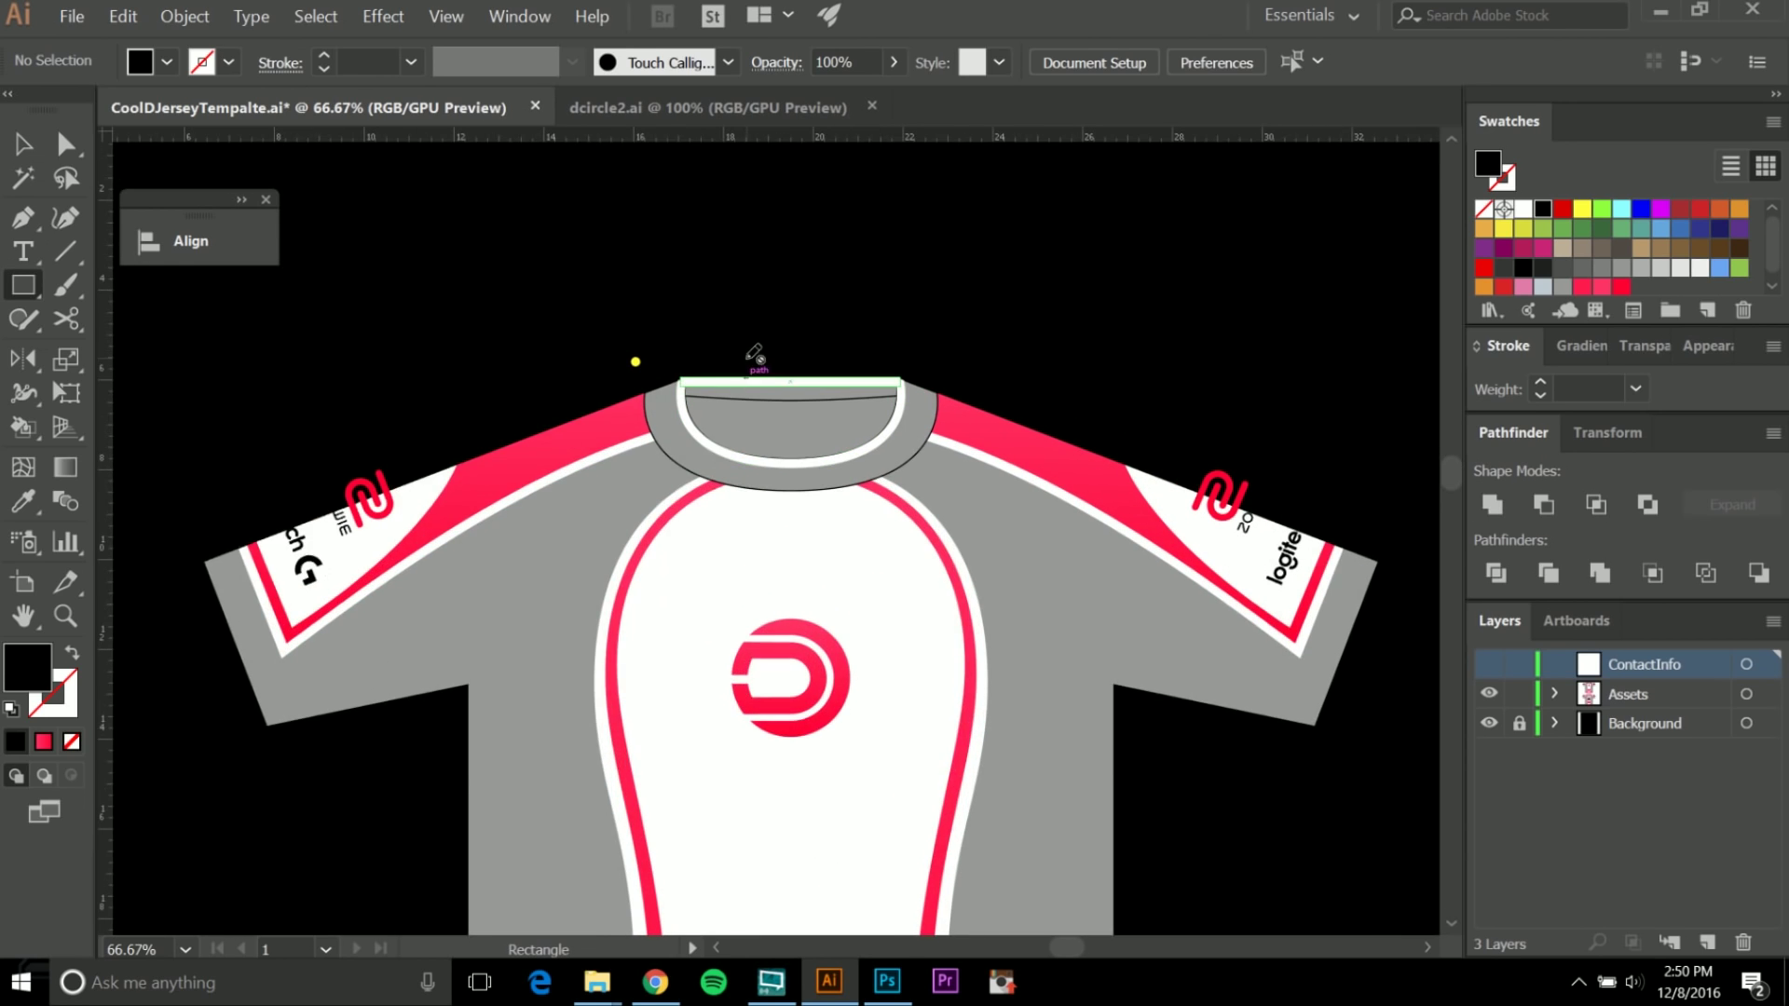
key(m)
click(1682, 699)
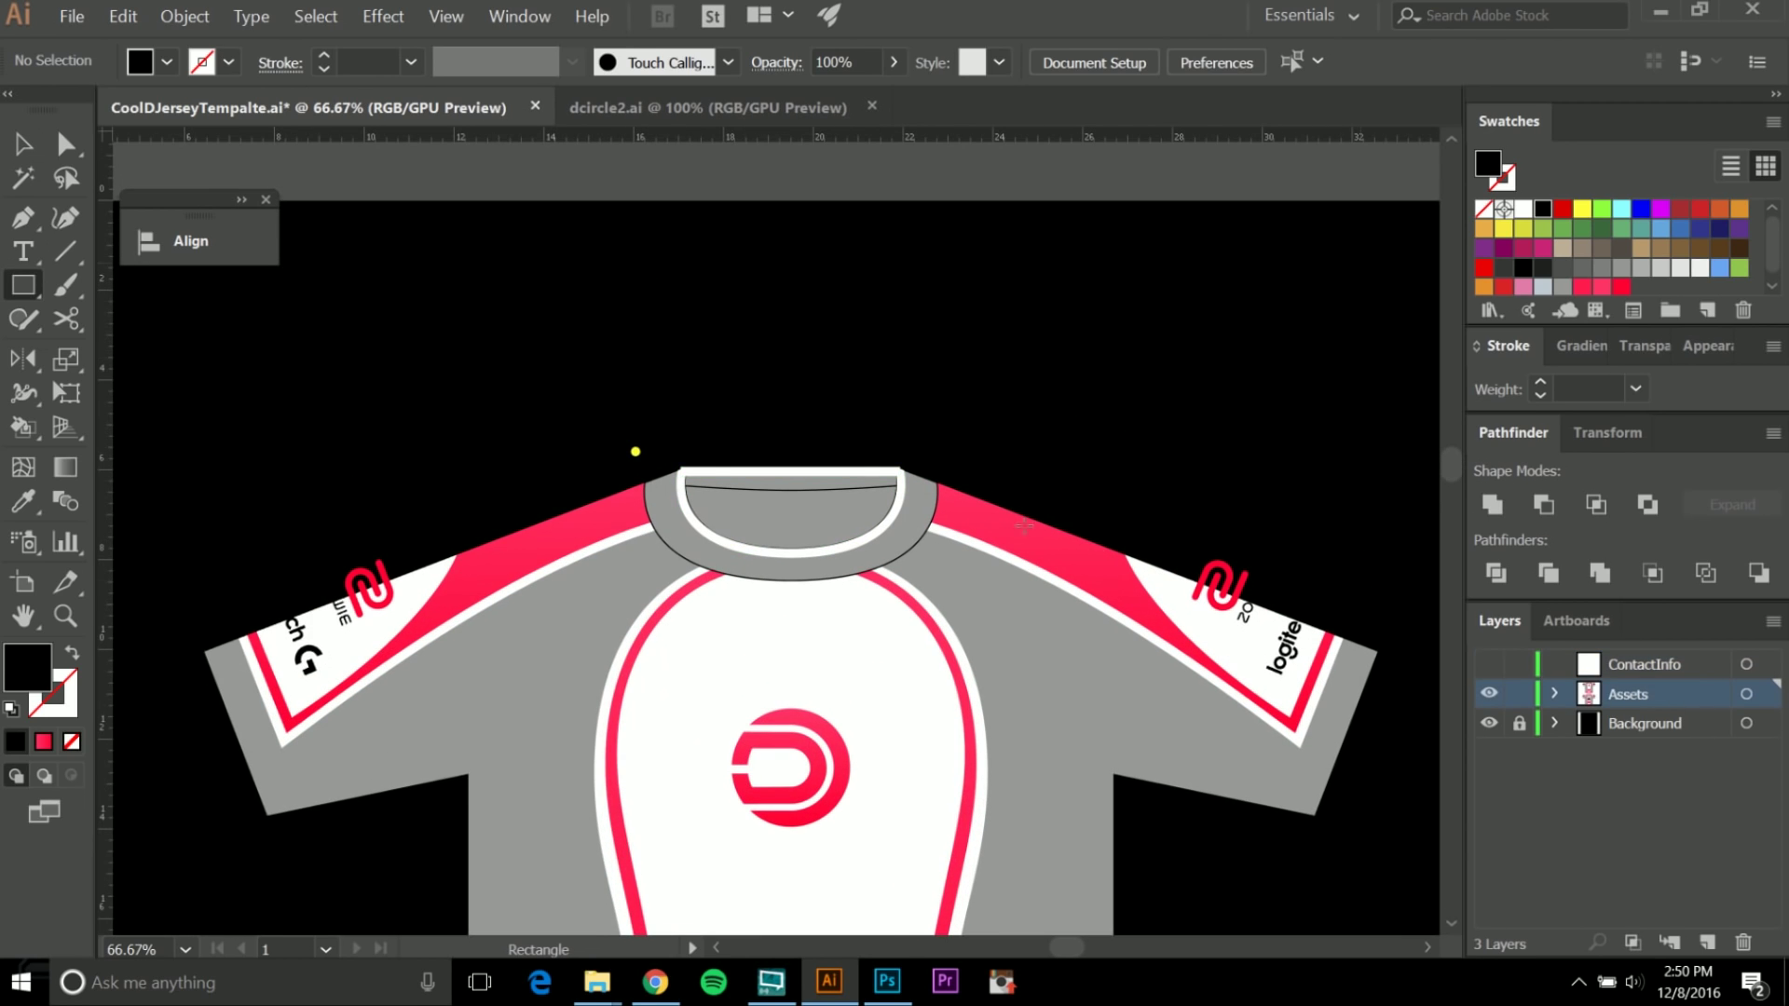
drag(486, 289, 1140, 374)
key(v)
scroll(1006, 446, up, 1)
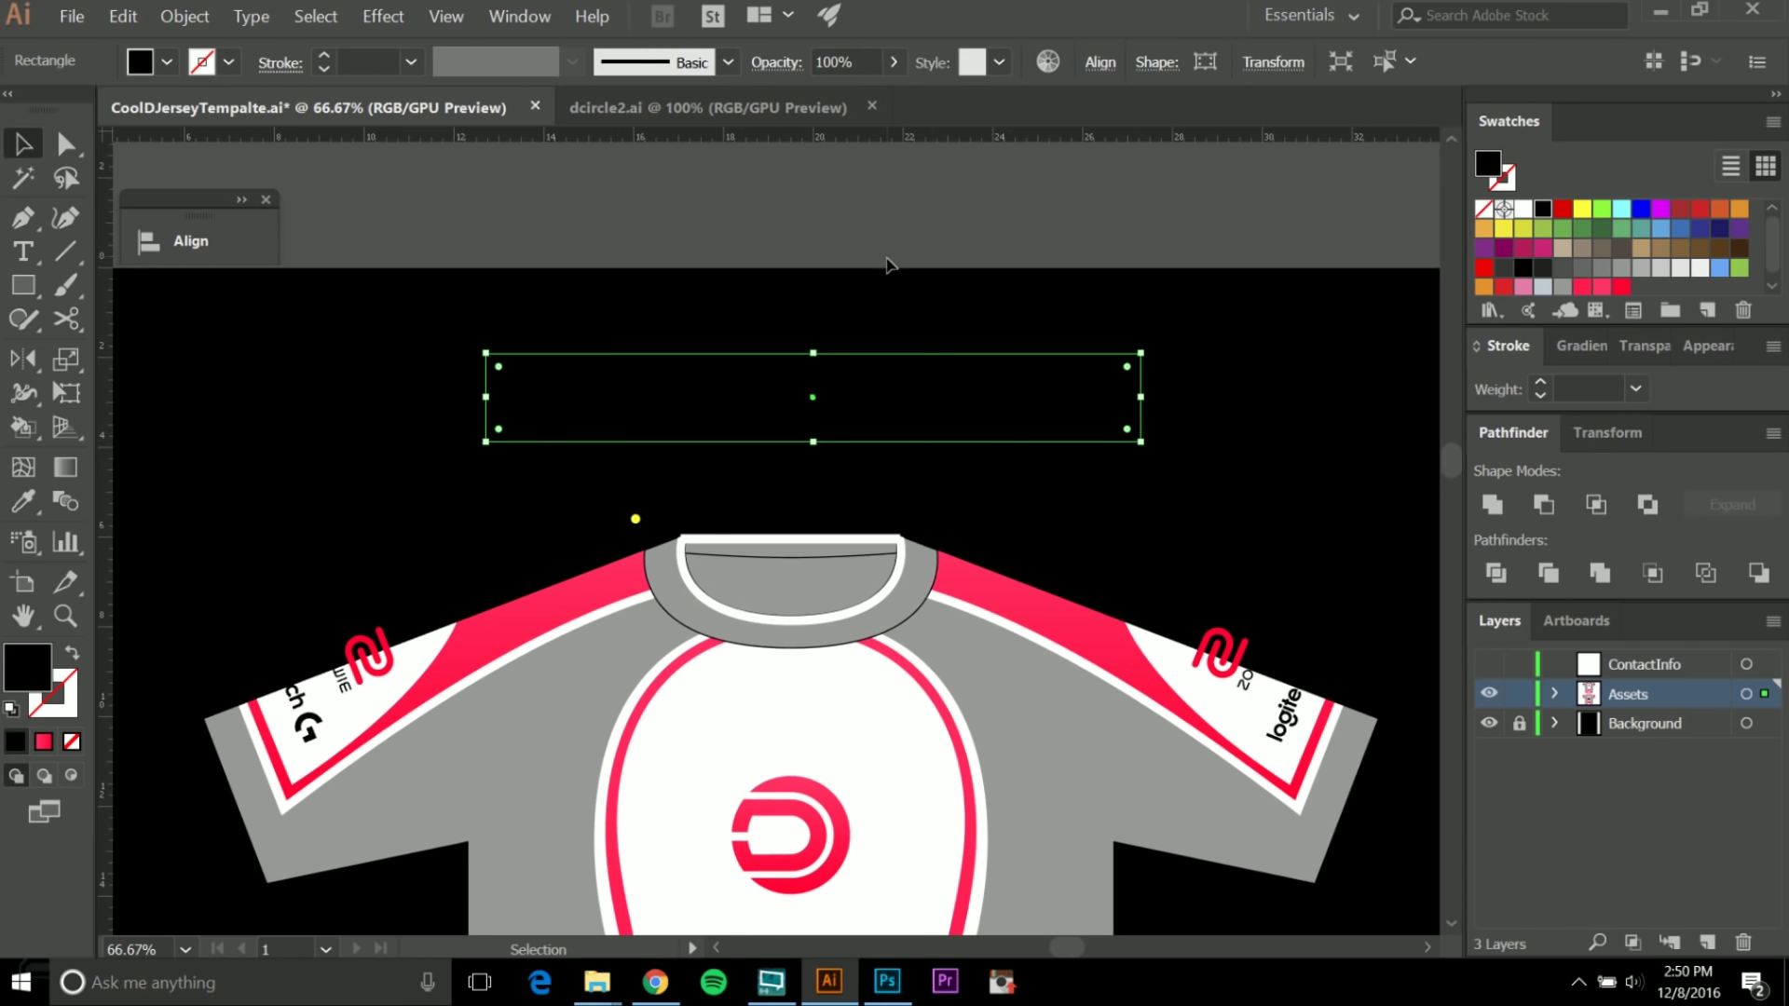
Fill the rectangle above the front jersey with the jersey's sampled gray and roughly center it over the collar.
key(i)
click(925, 572)
key(v)
click(918, 244)
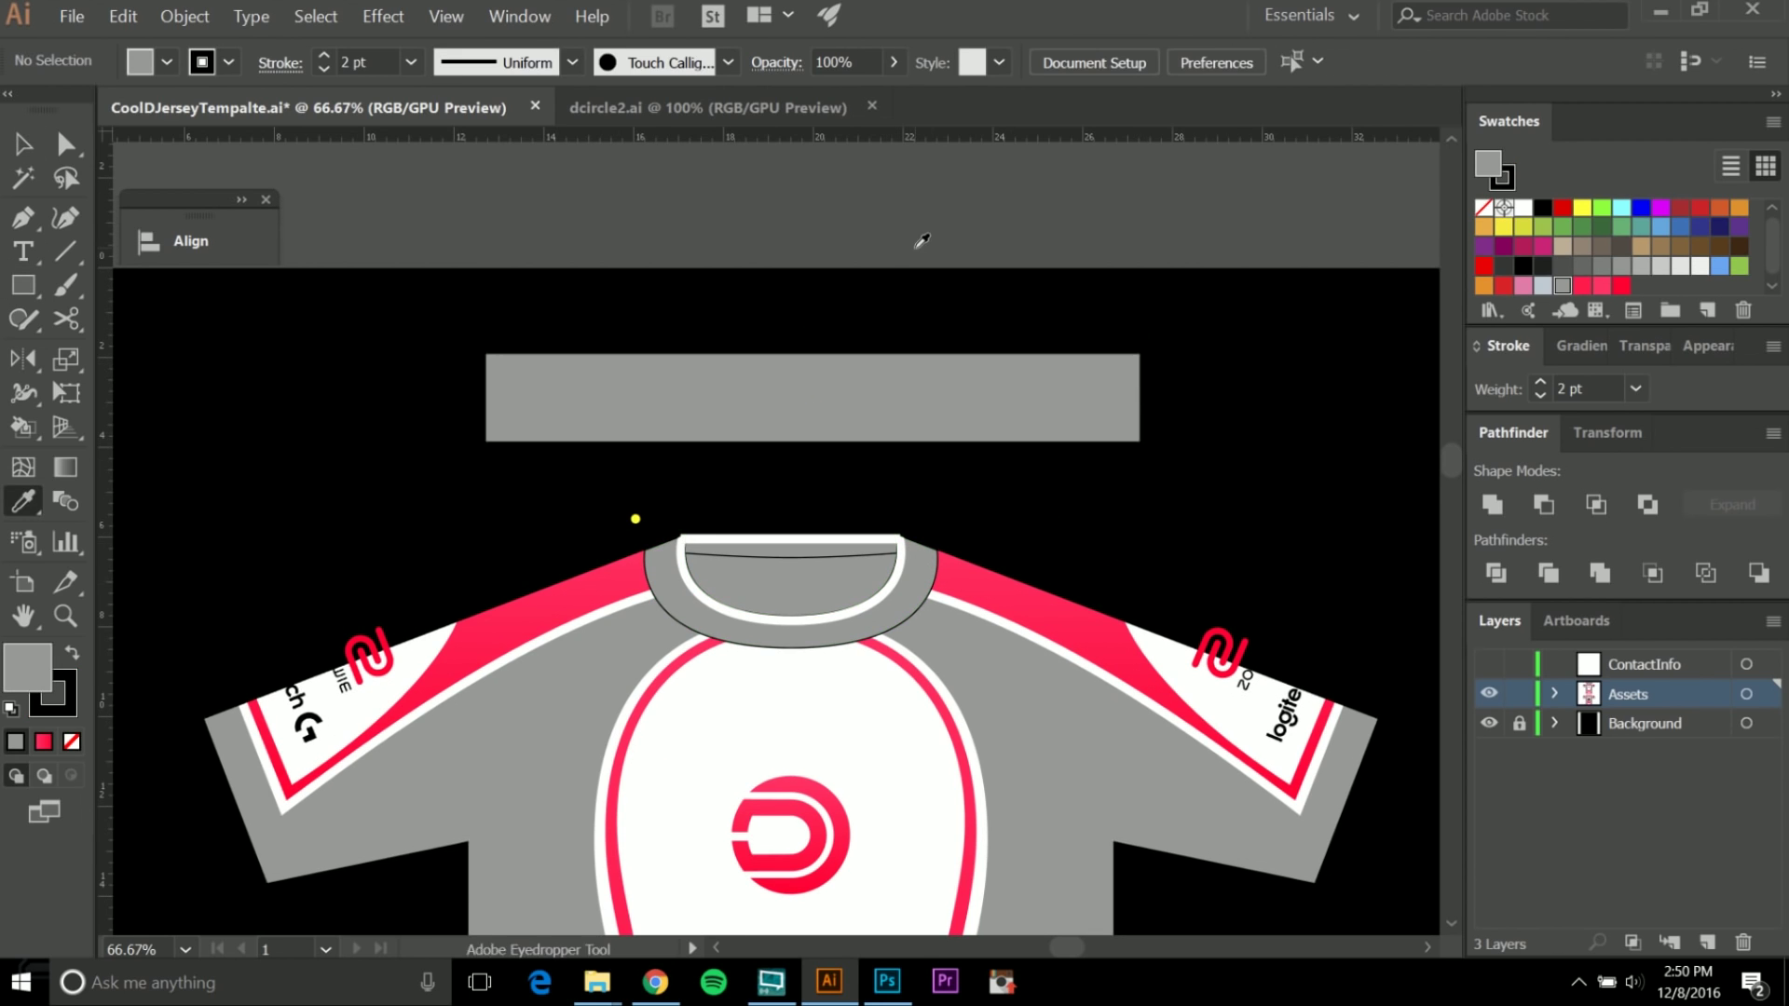
scroll(914, 270, down, 3)
scroll(901, 308, up, 2)
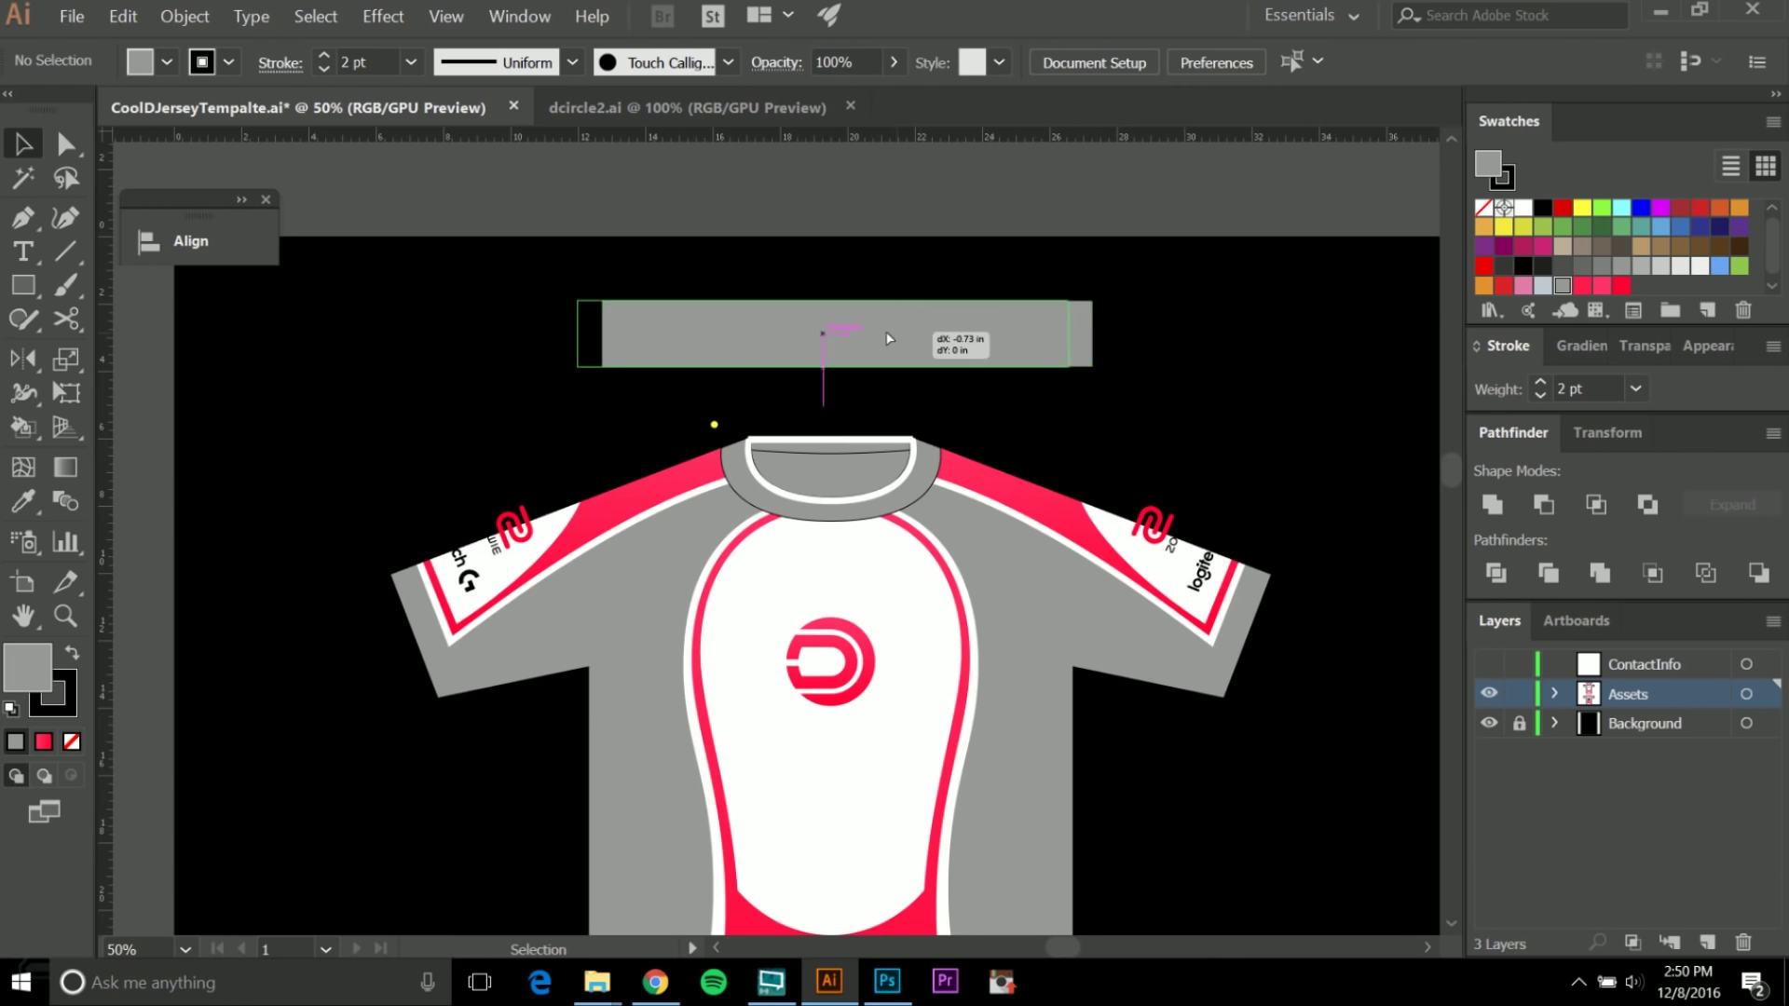
drag(888, 335, 887, 335)
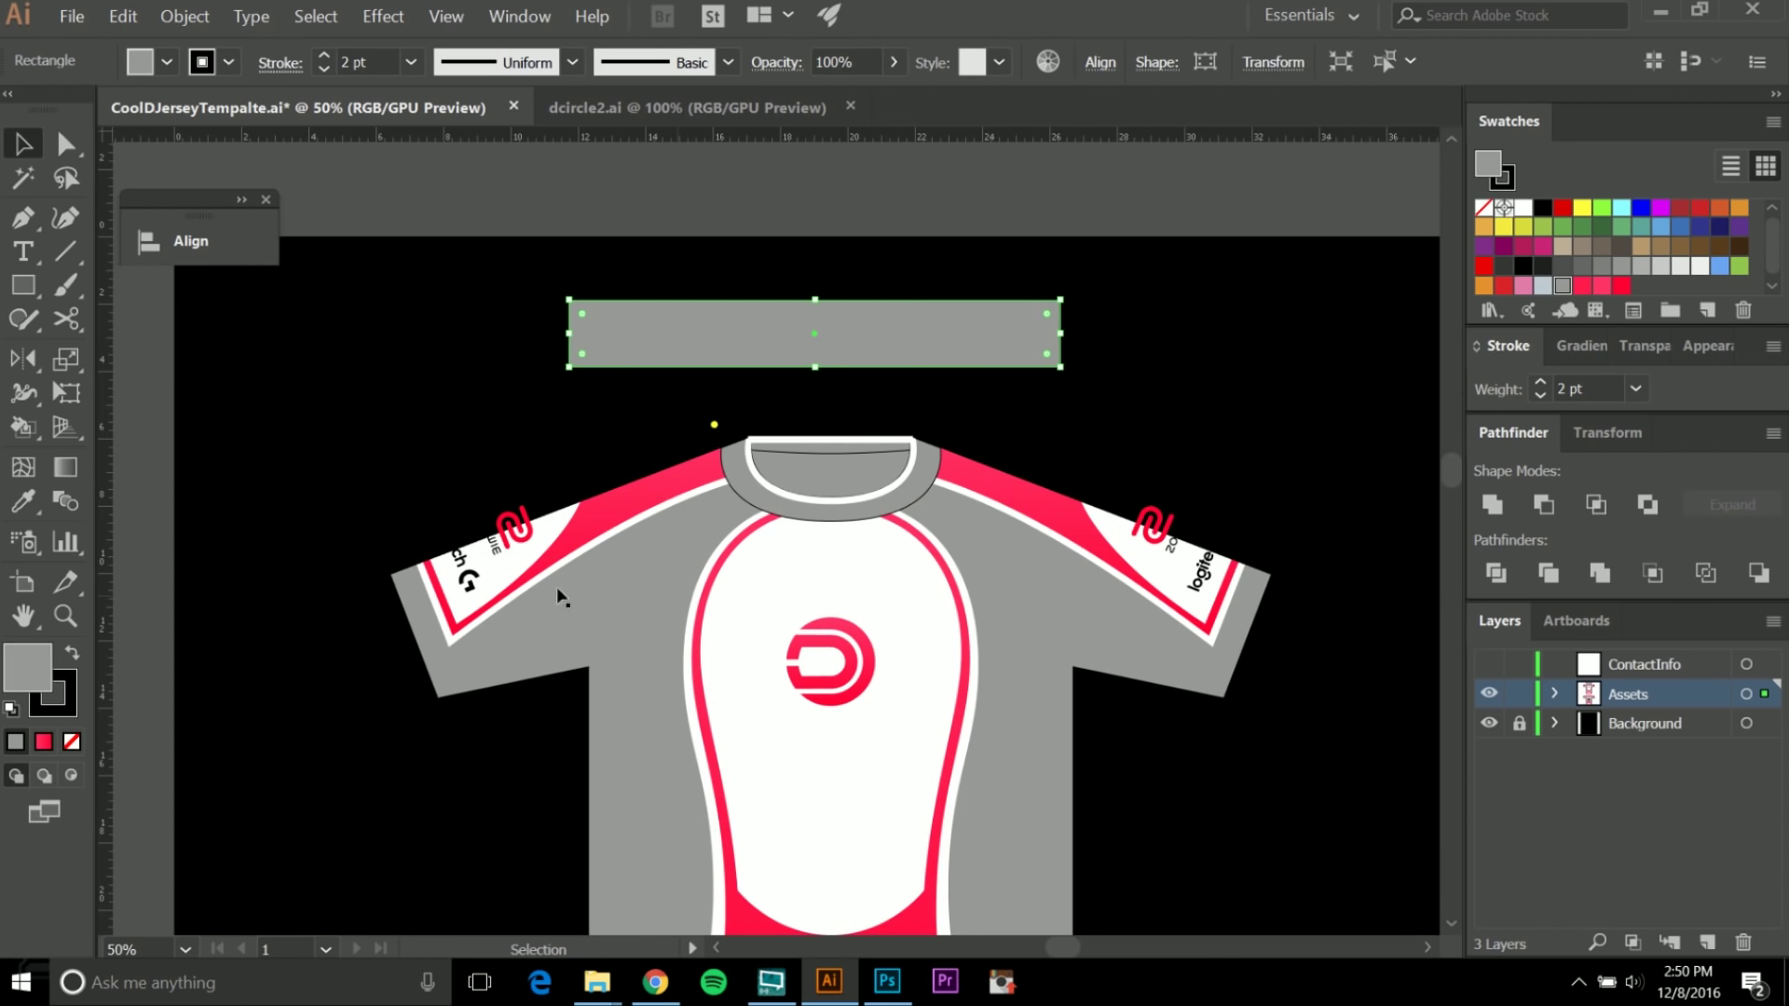
drag(522, 645, 600, 572)
key(ctrl+z)
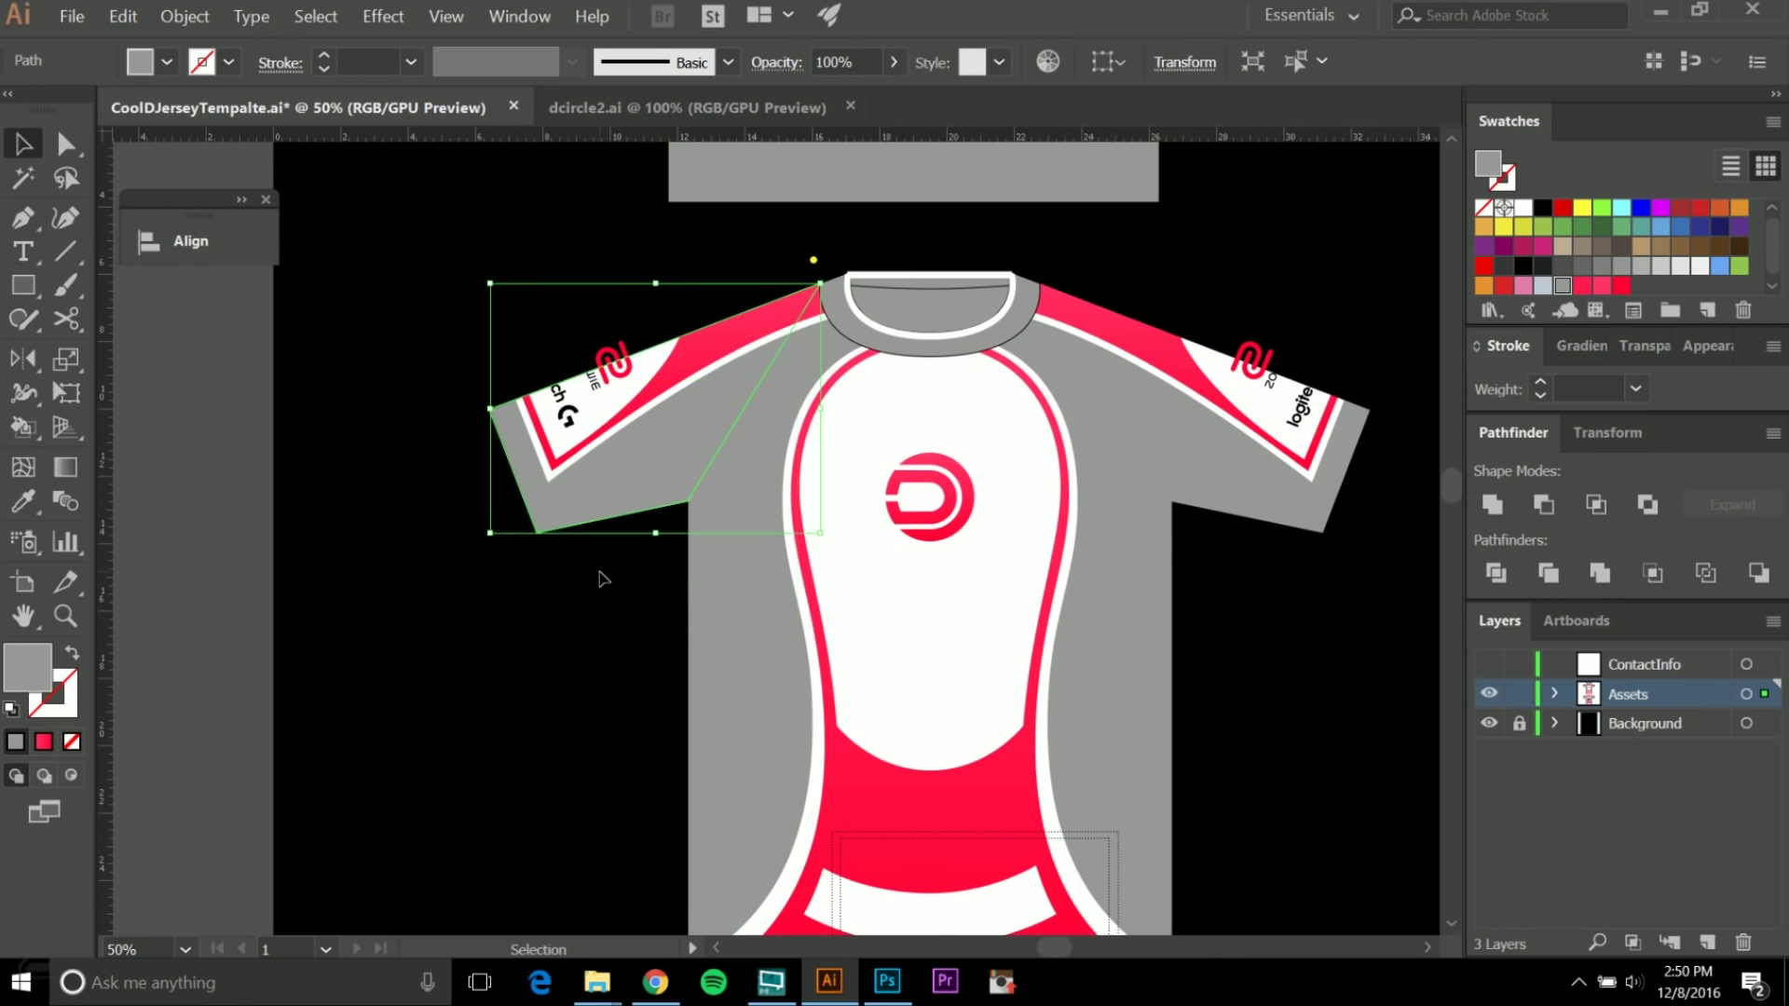
Draw a gray square beside the front jersey's lower left side and place a copy level with it on the opposite side.
scroll(604, 579, down, 2)
click(468, 729)
scroll(470, 728, up, 2)
drag(514, 719, 509, 559)
key(m)
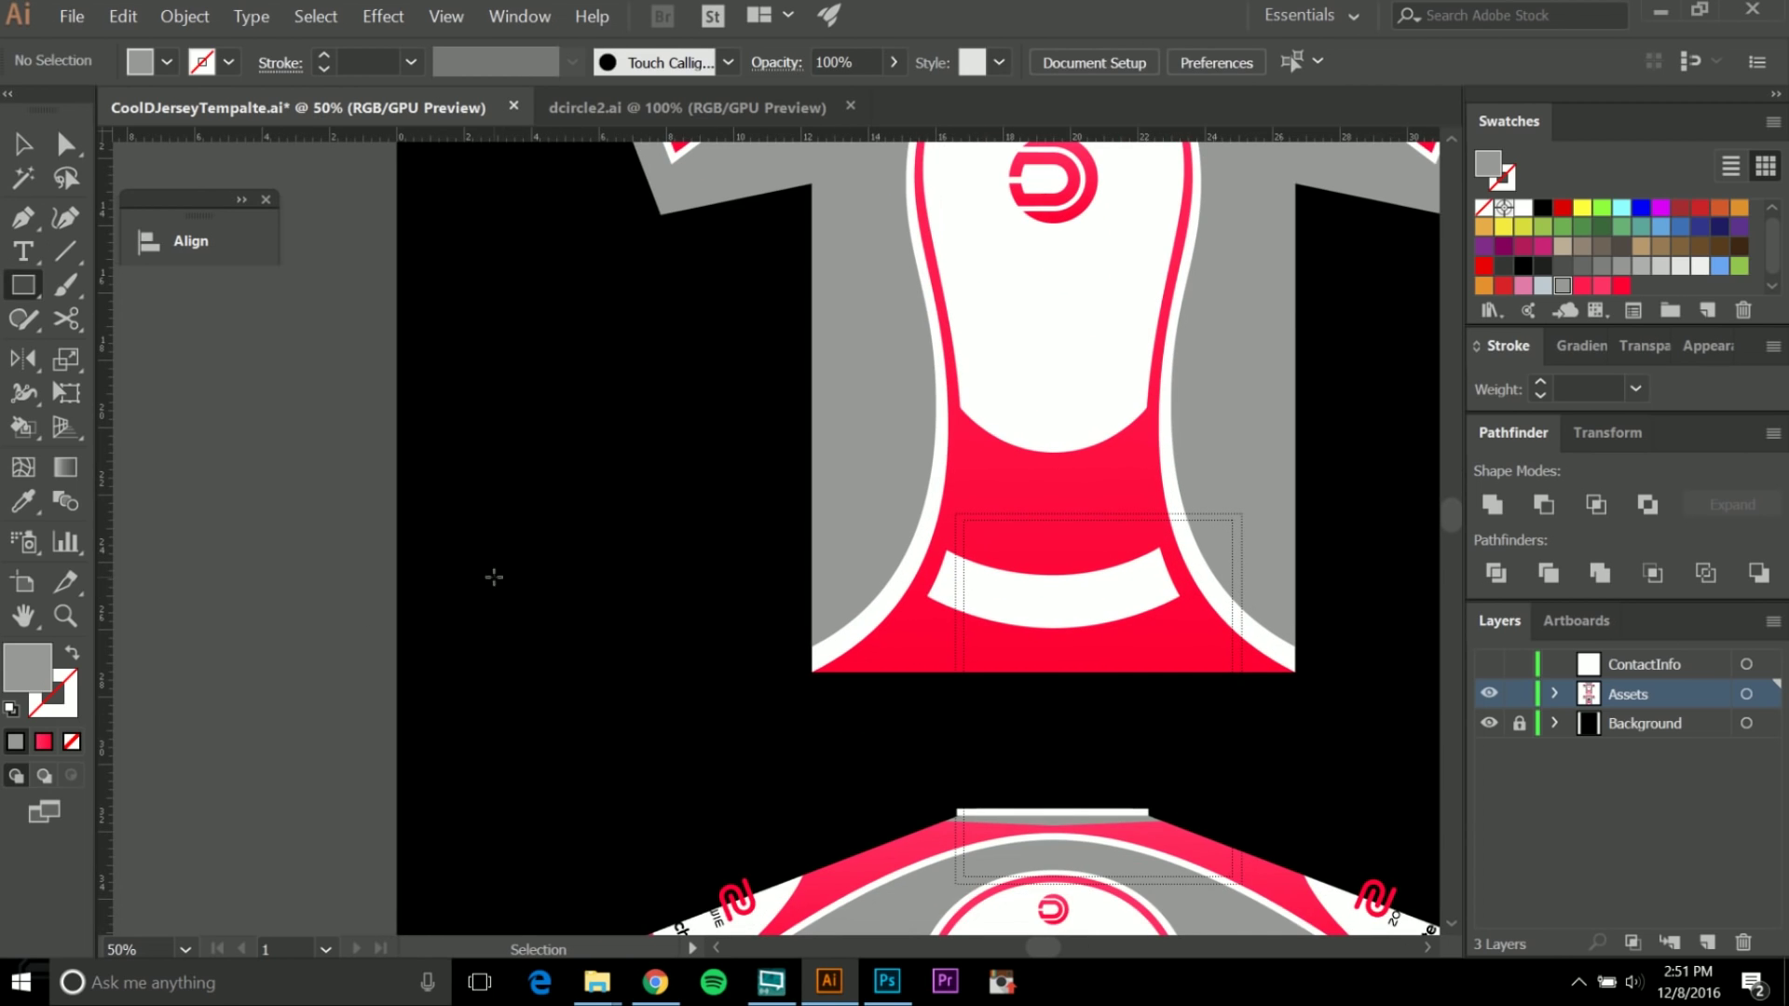
drag(639, 750, 483, 741)
key(v)
drag(345, 650, 1364, 650)
click(1134, 706)
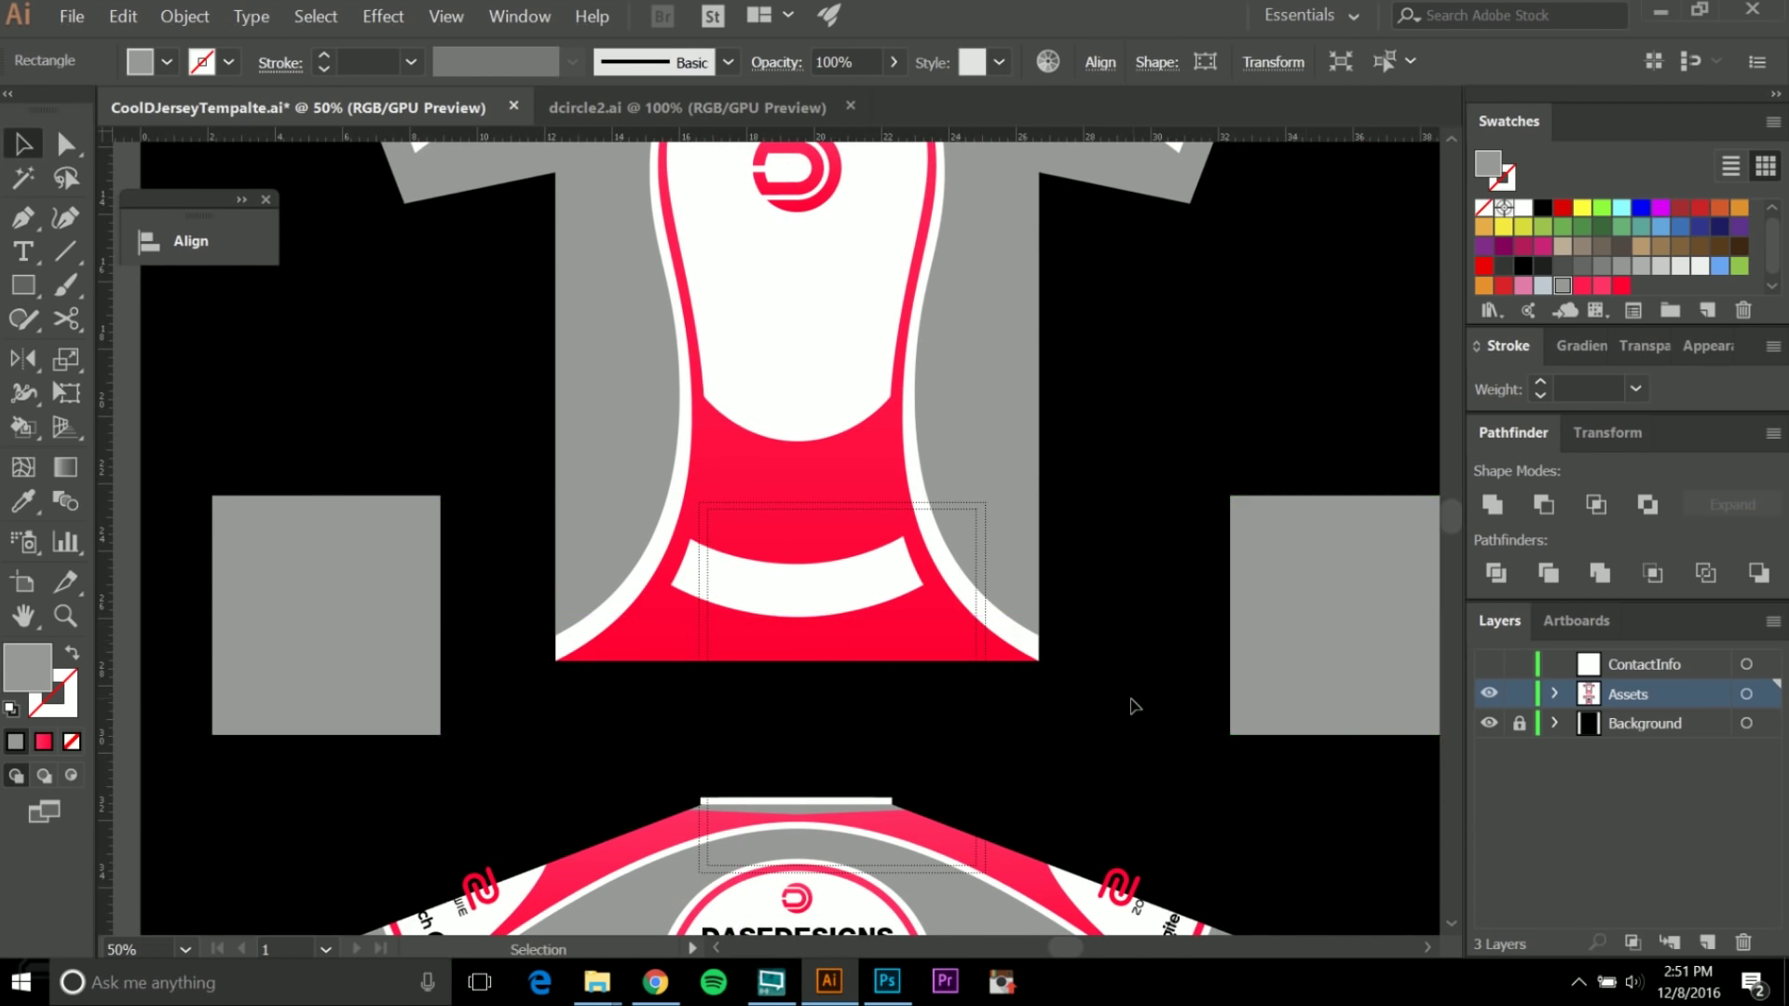
scroll(1105, 596, down, 2)
scroll(1091, 606, up, 1)
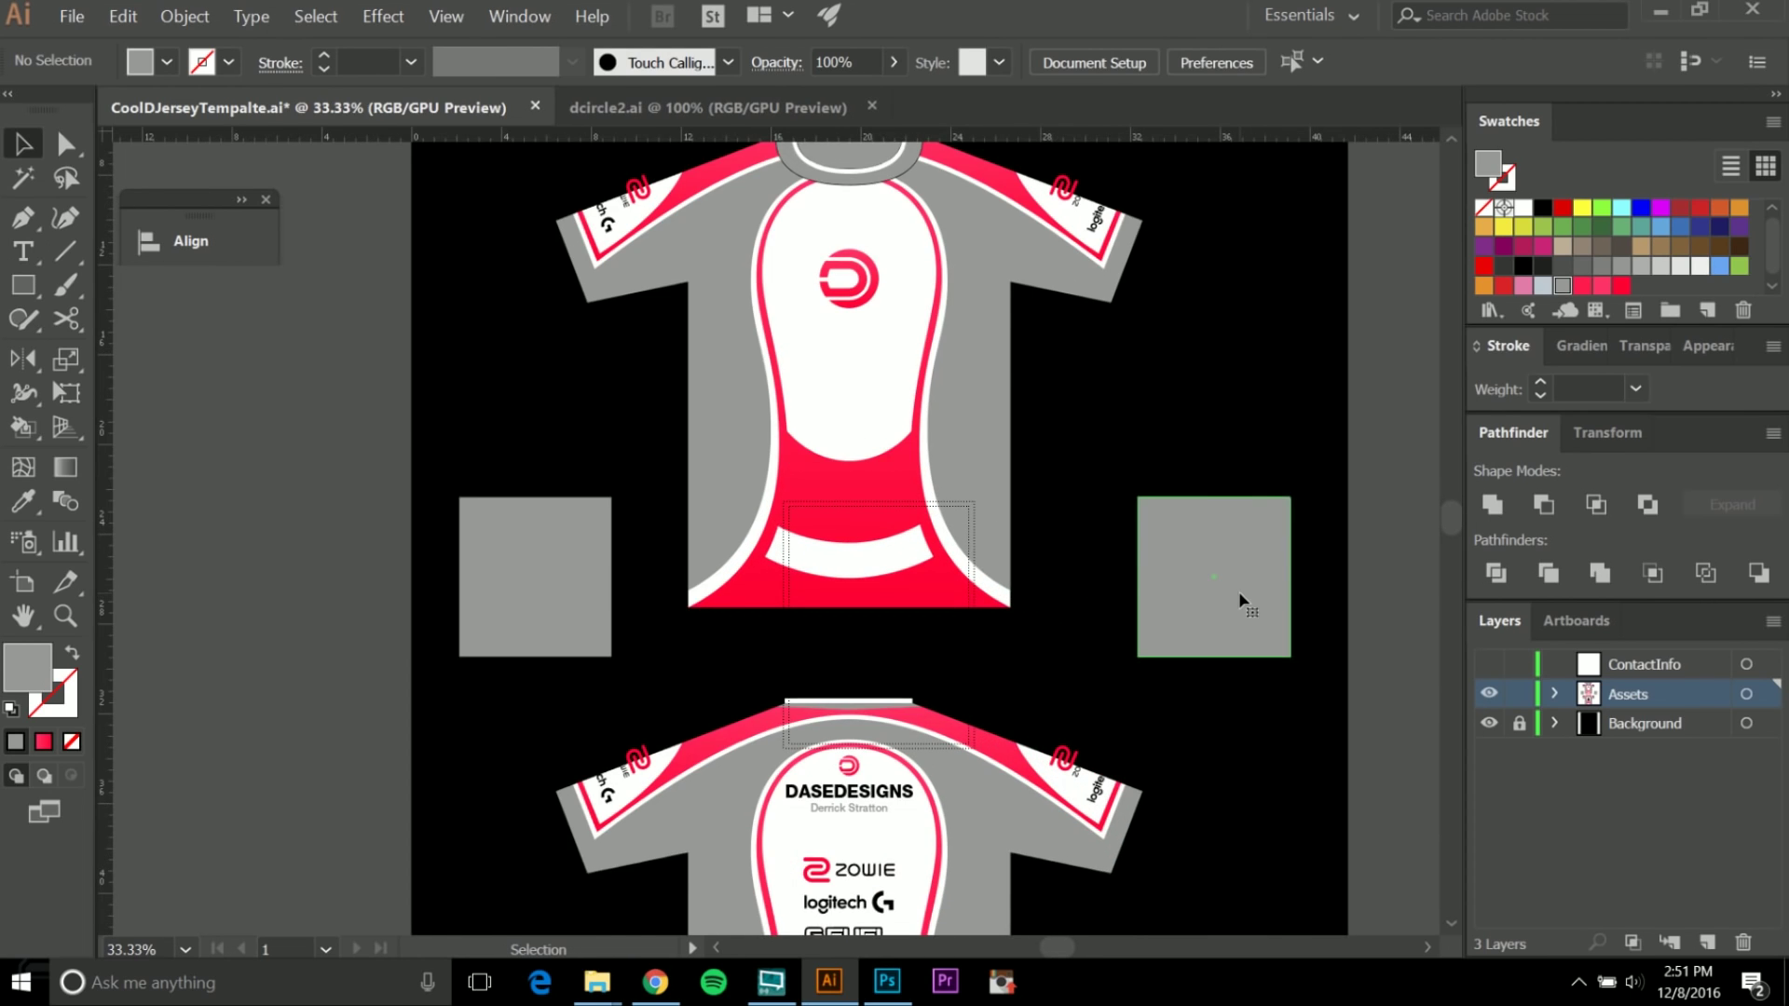
Delete the two gray squares flanking the front jersey and the gray rectangle above its collar.
click(1189, 596)
click(541, 568)
drag(503, 395, 540, 591)
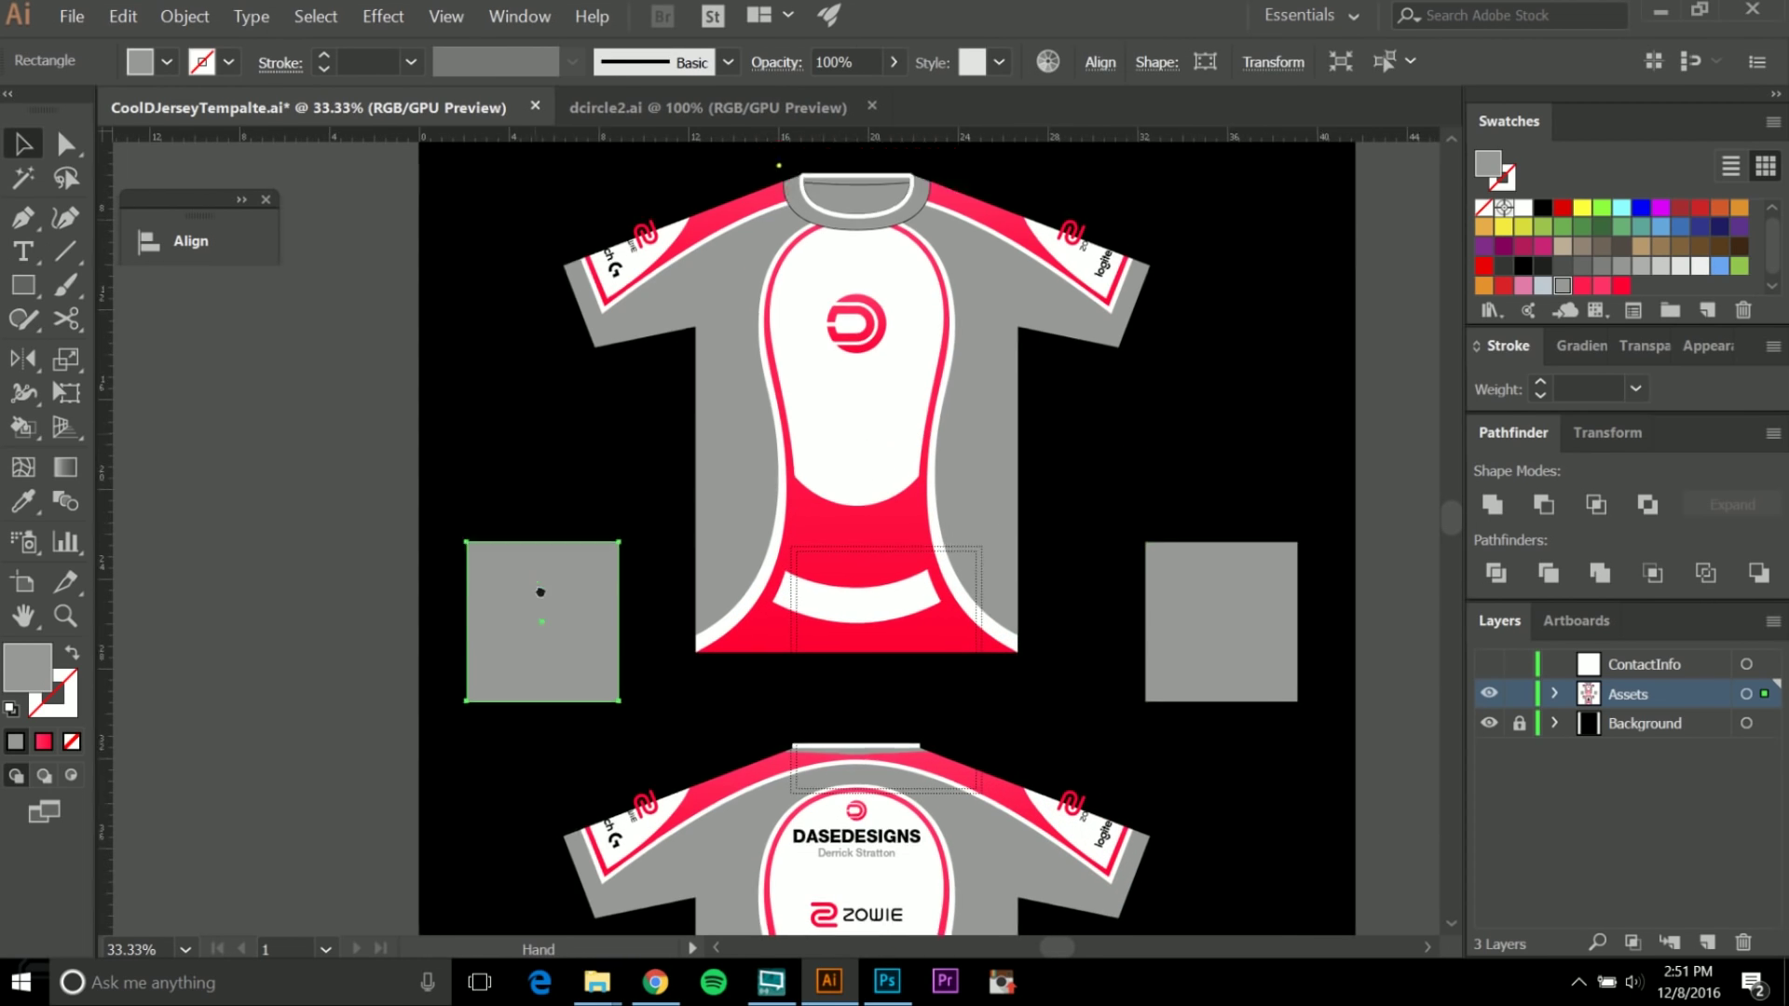
shift+click(1210, 745)
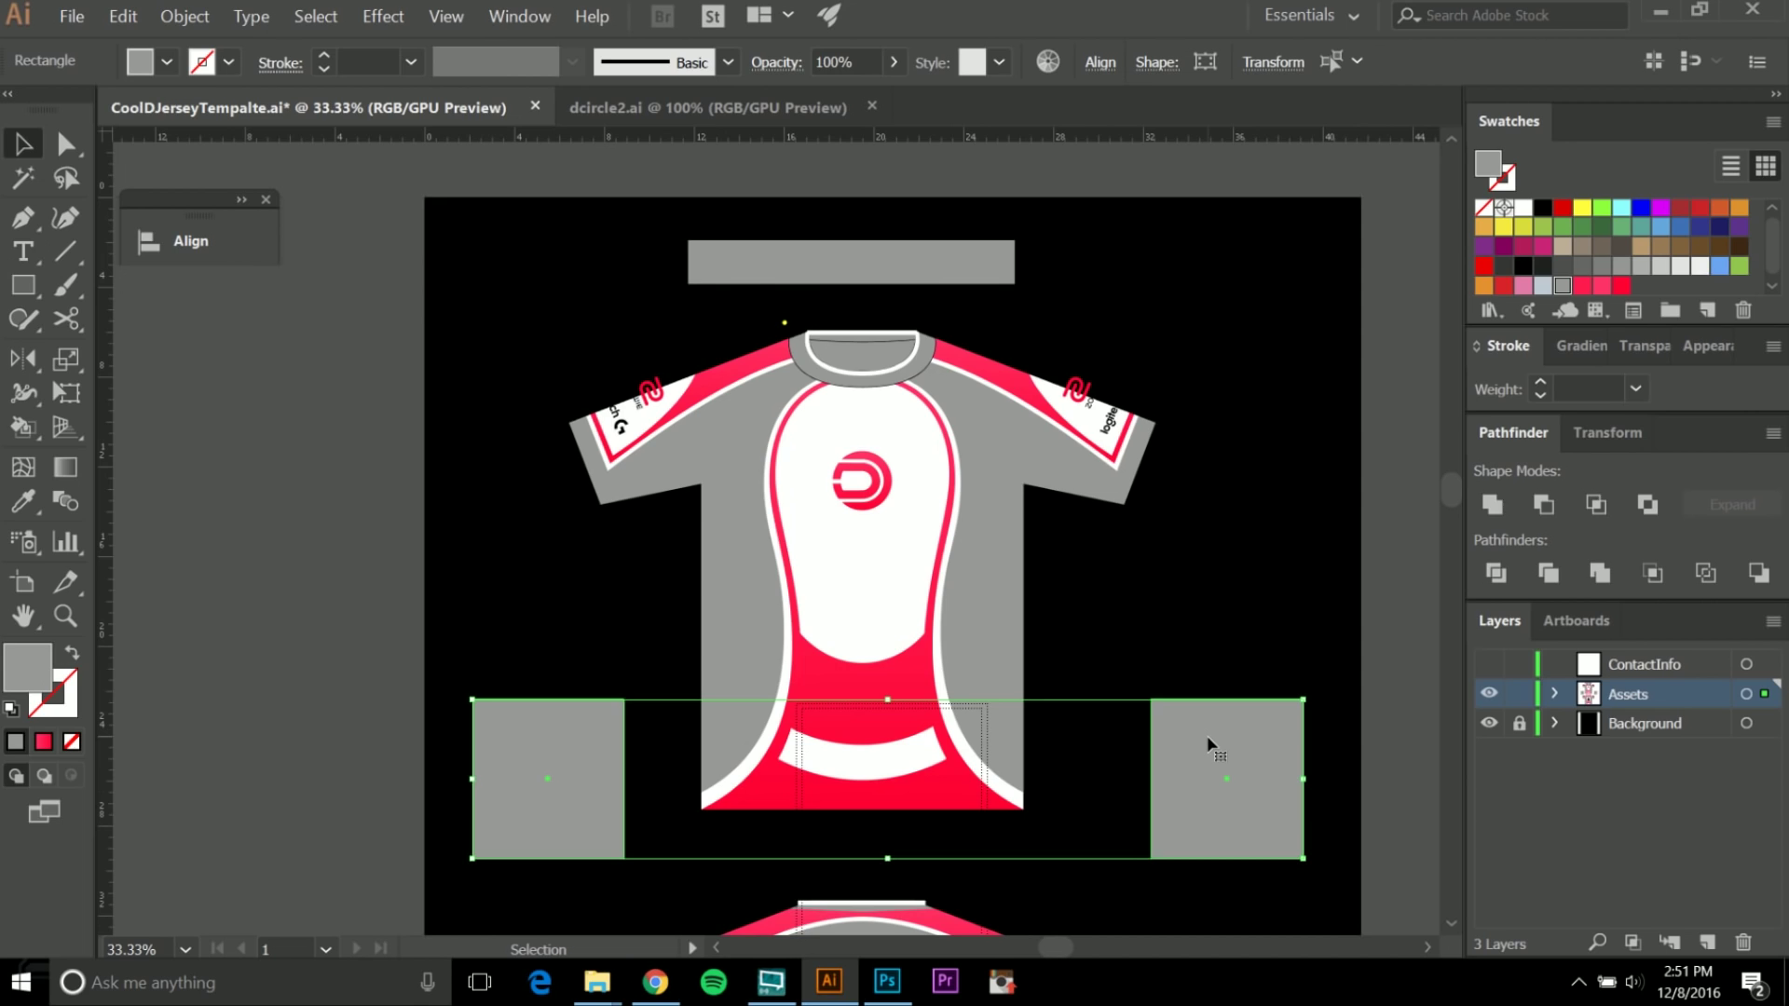
drag(1199, 609, 1313, 871)
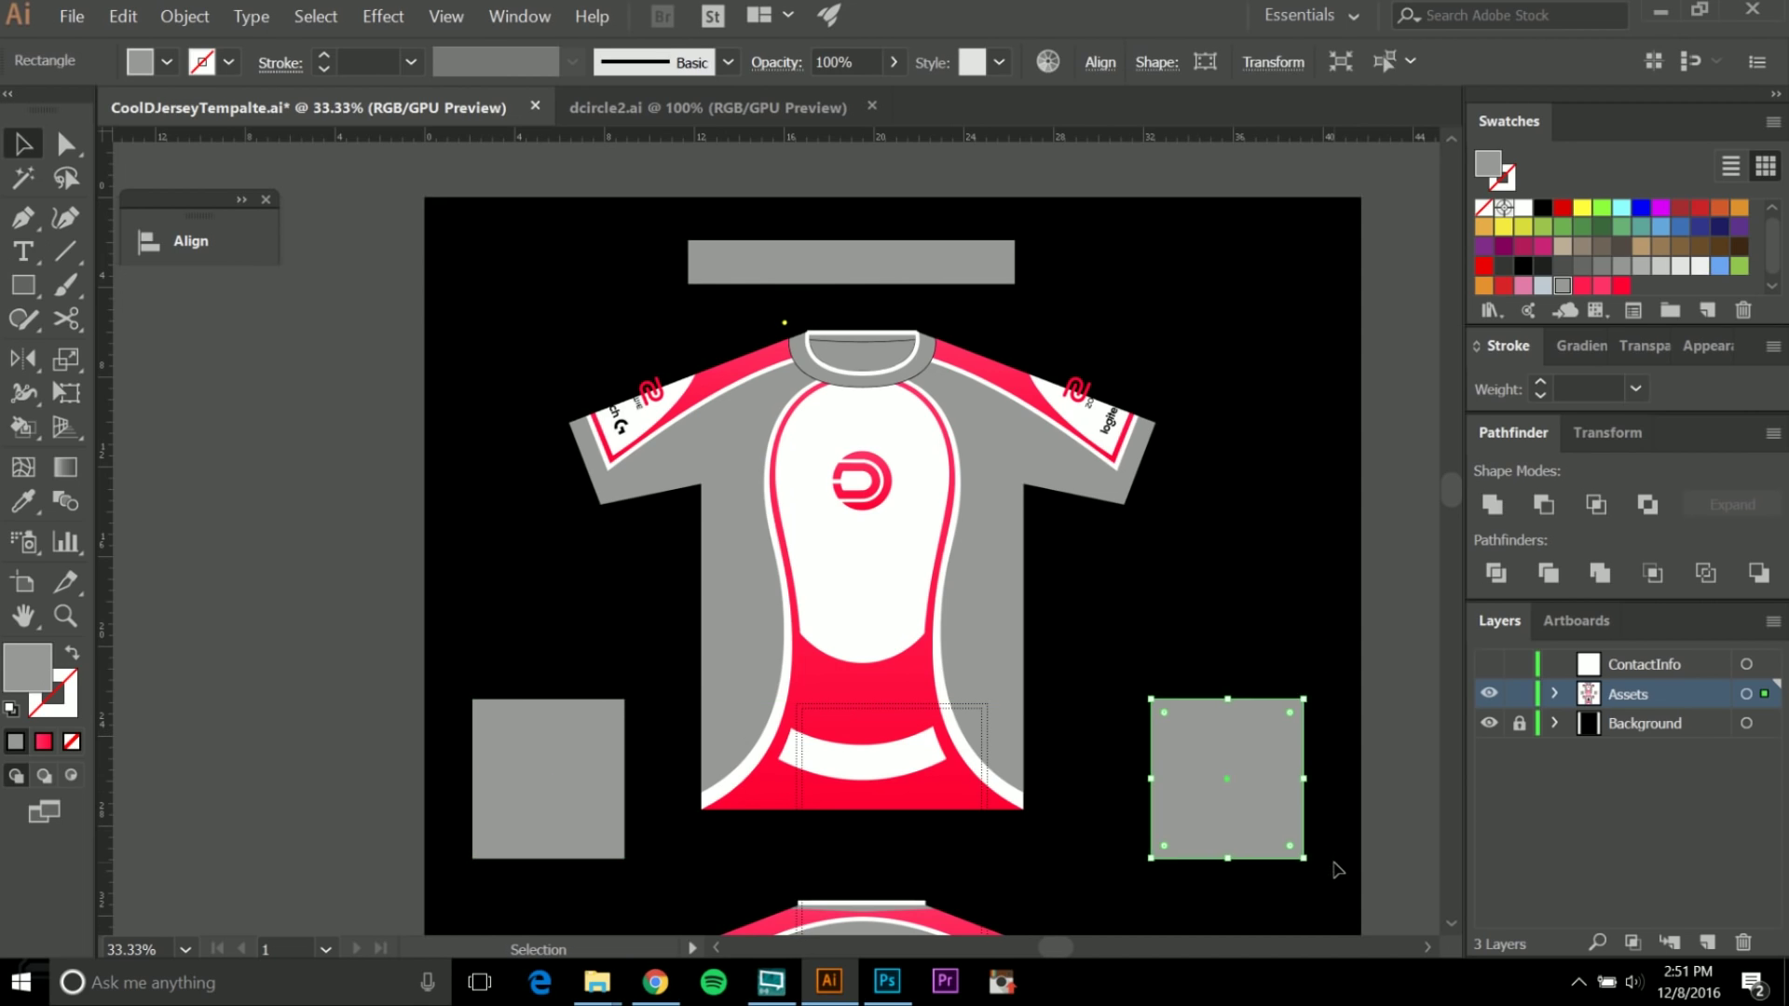
key(Delete)
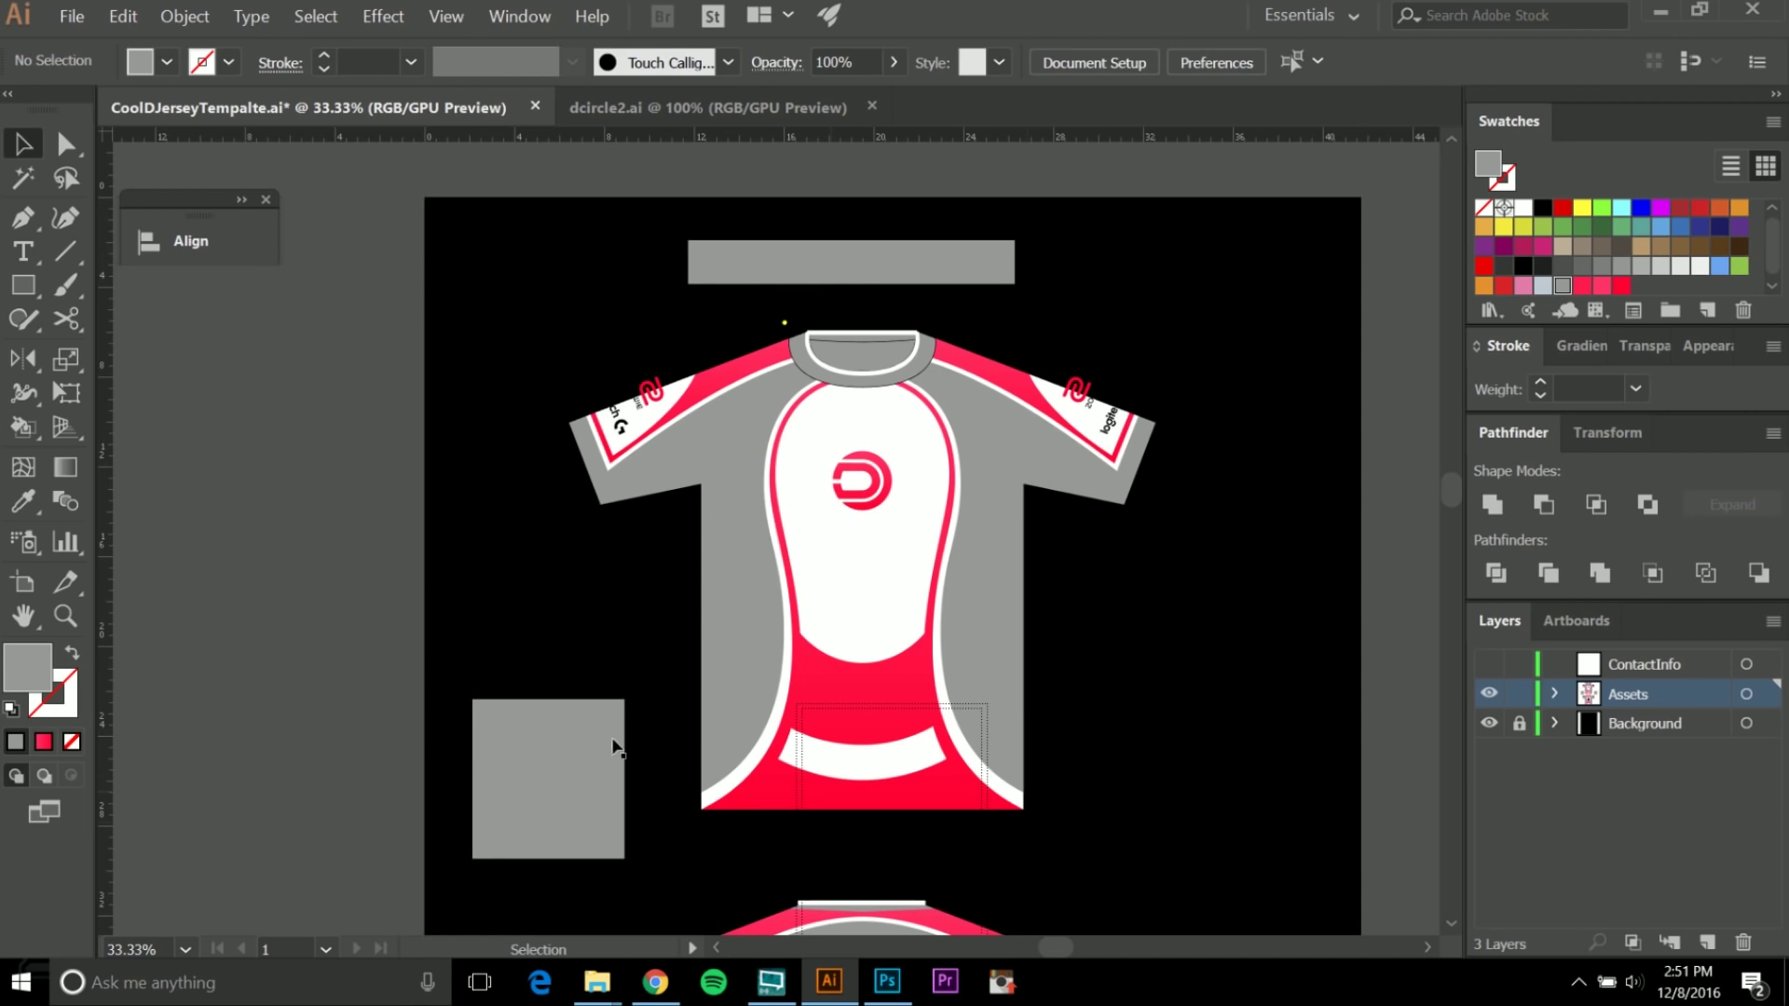
click(503, 789)
key(Delete)
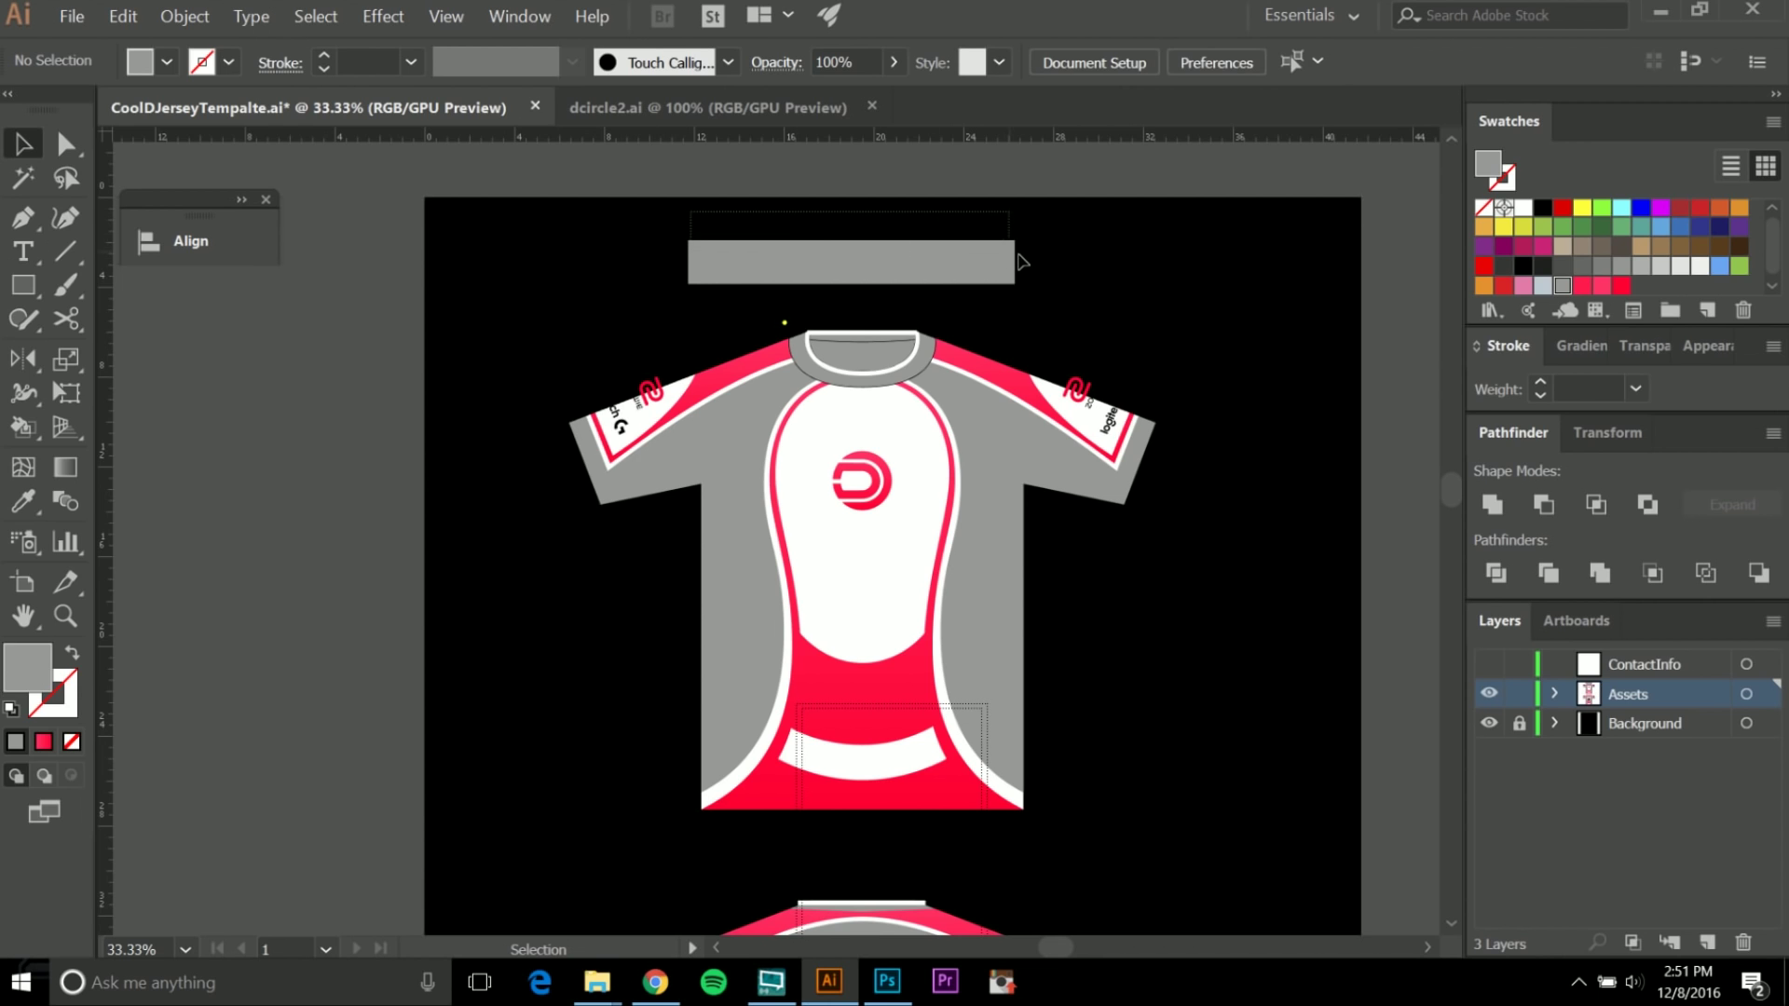
click(1018, 256)
key(Delete)
key(ctrl+minus)
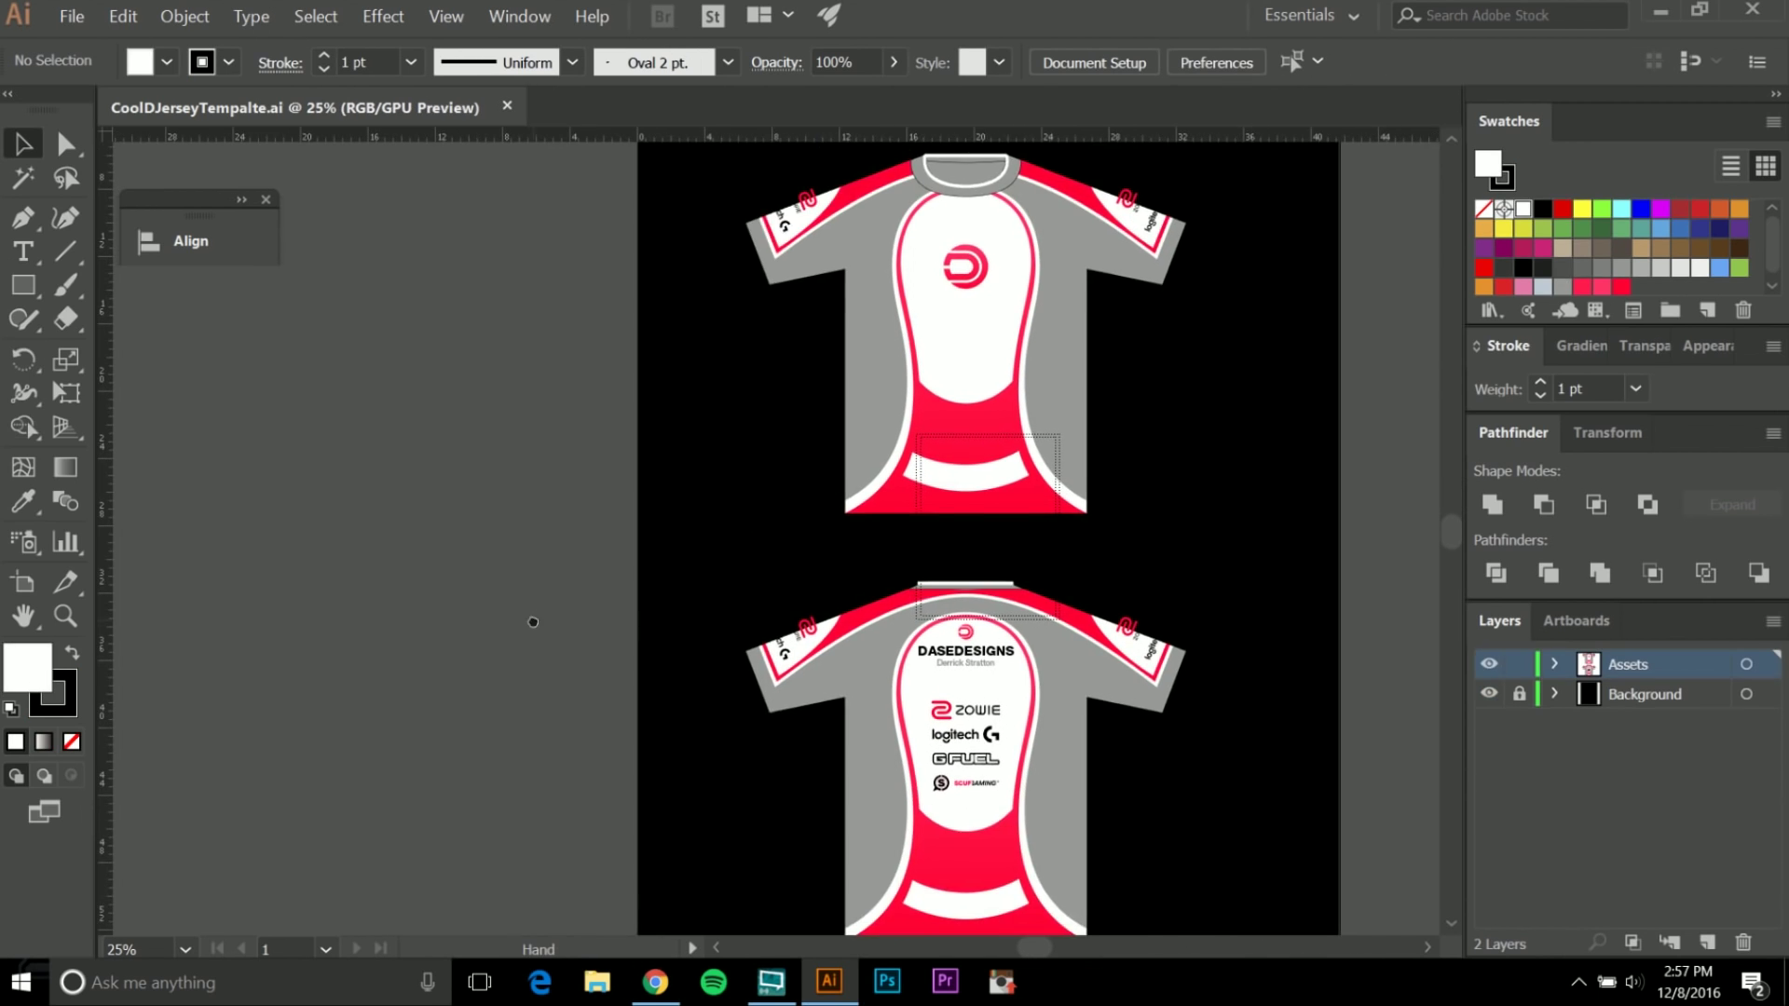
Save the jersey template over CoolDJerseyTempalte.ai as an Adobe Illustrator file in the Illustrator CS2 version.
drag(531, 619, 435, 607)
drag(433, 373, 461, 585)
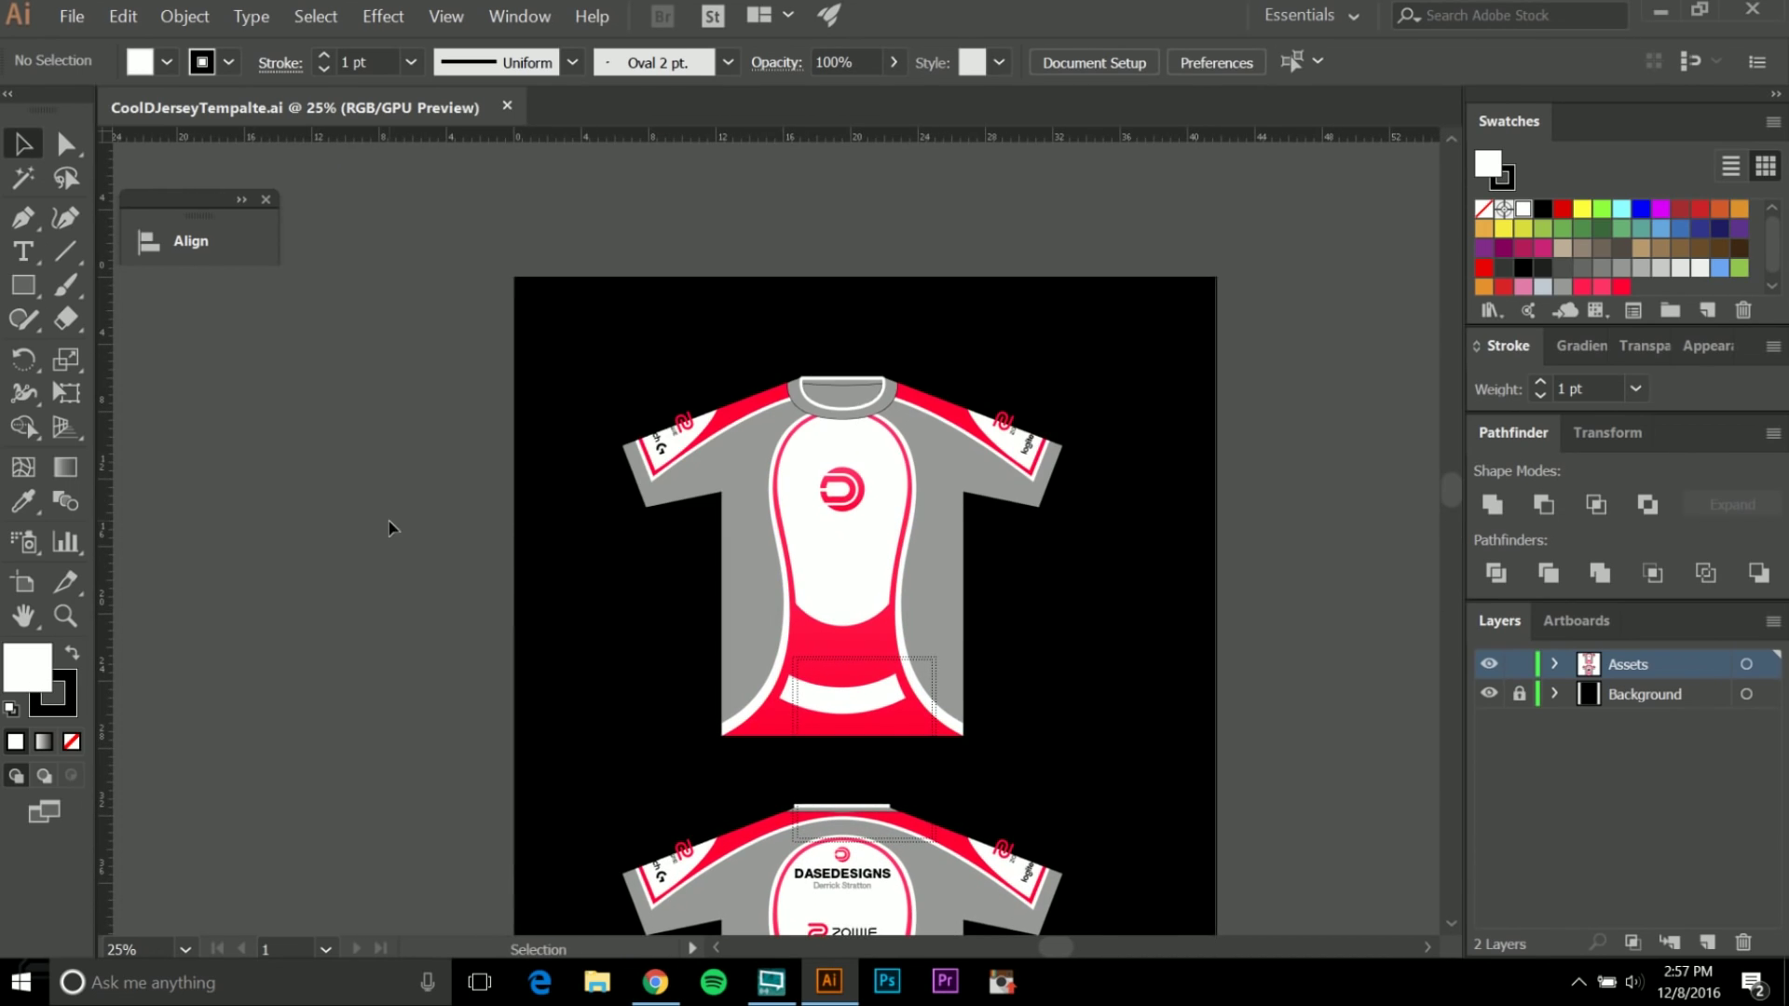
click(74, 16)
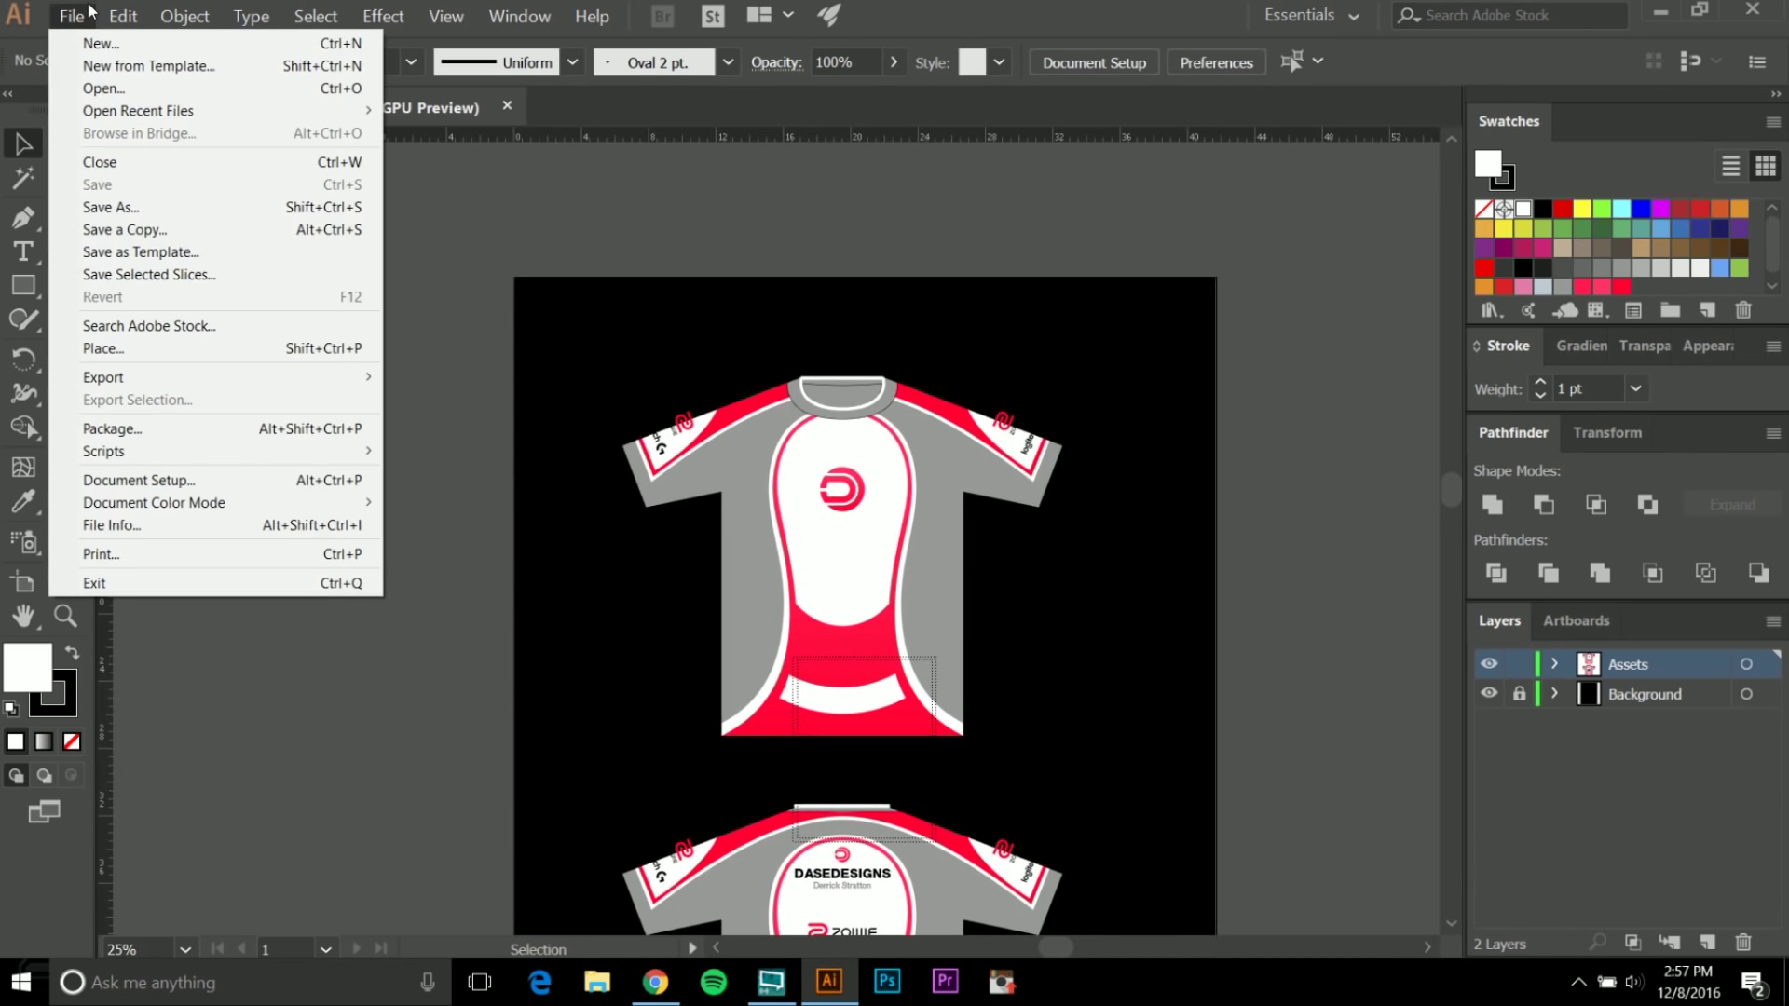
click(145, 206)
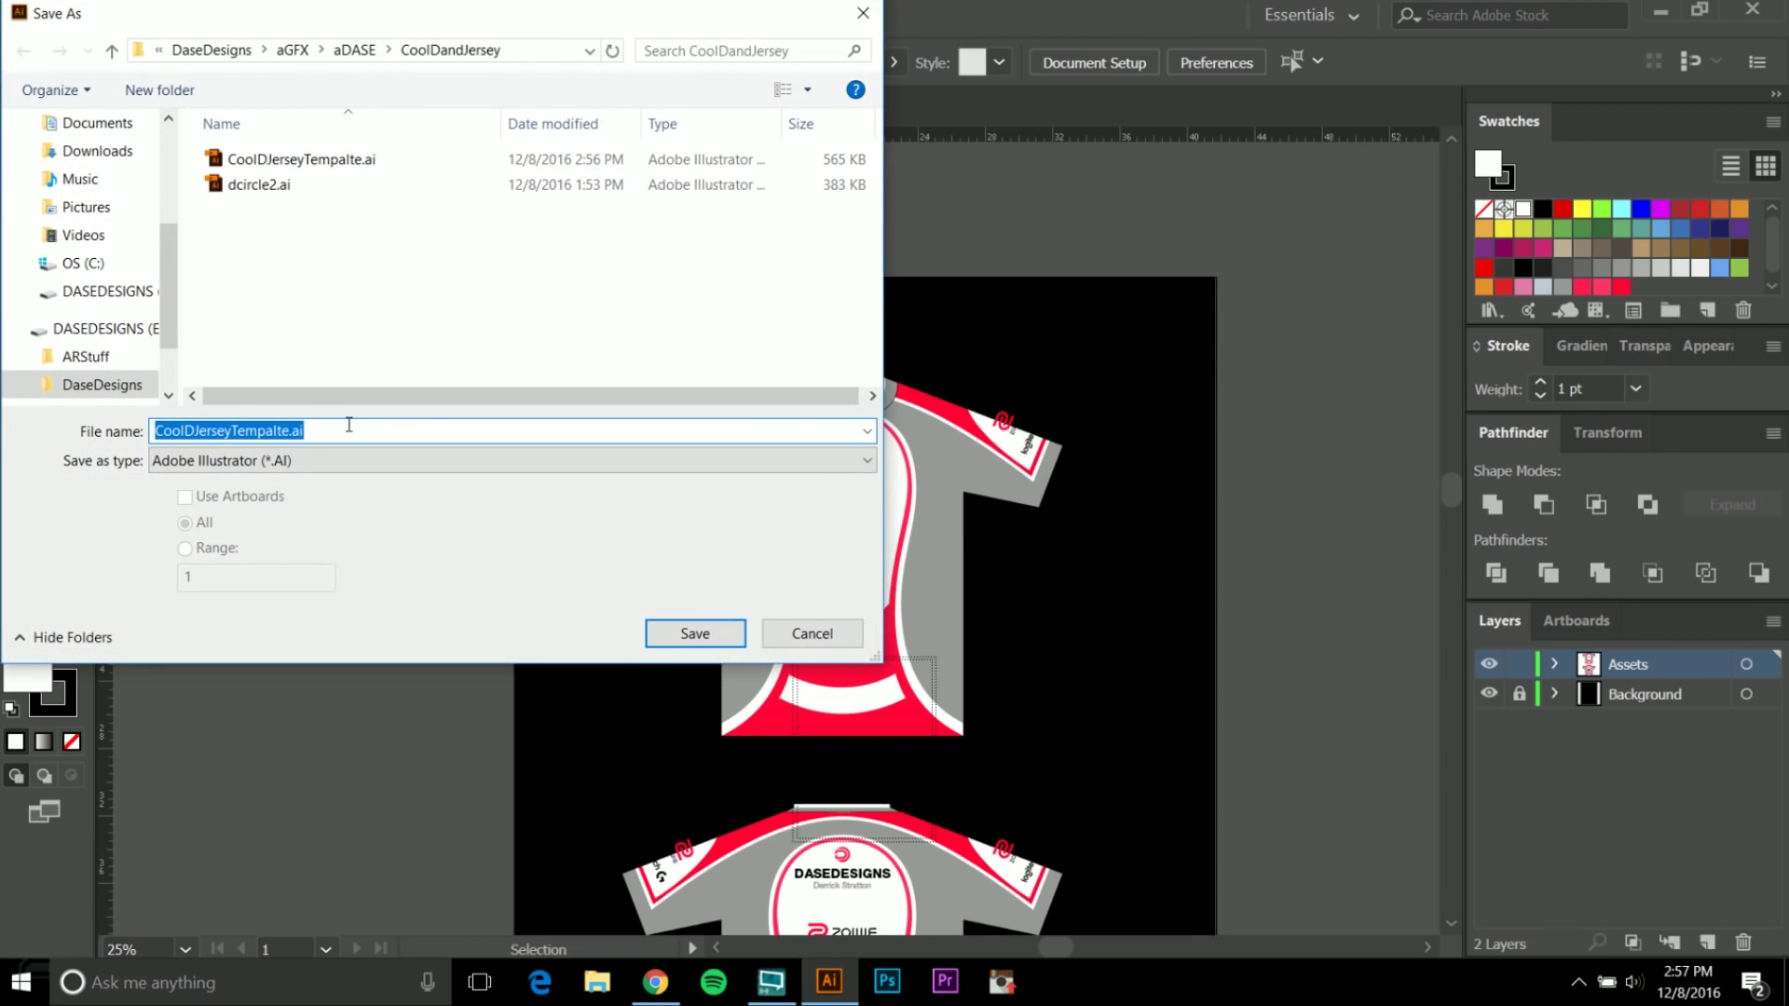
click(282, 461)
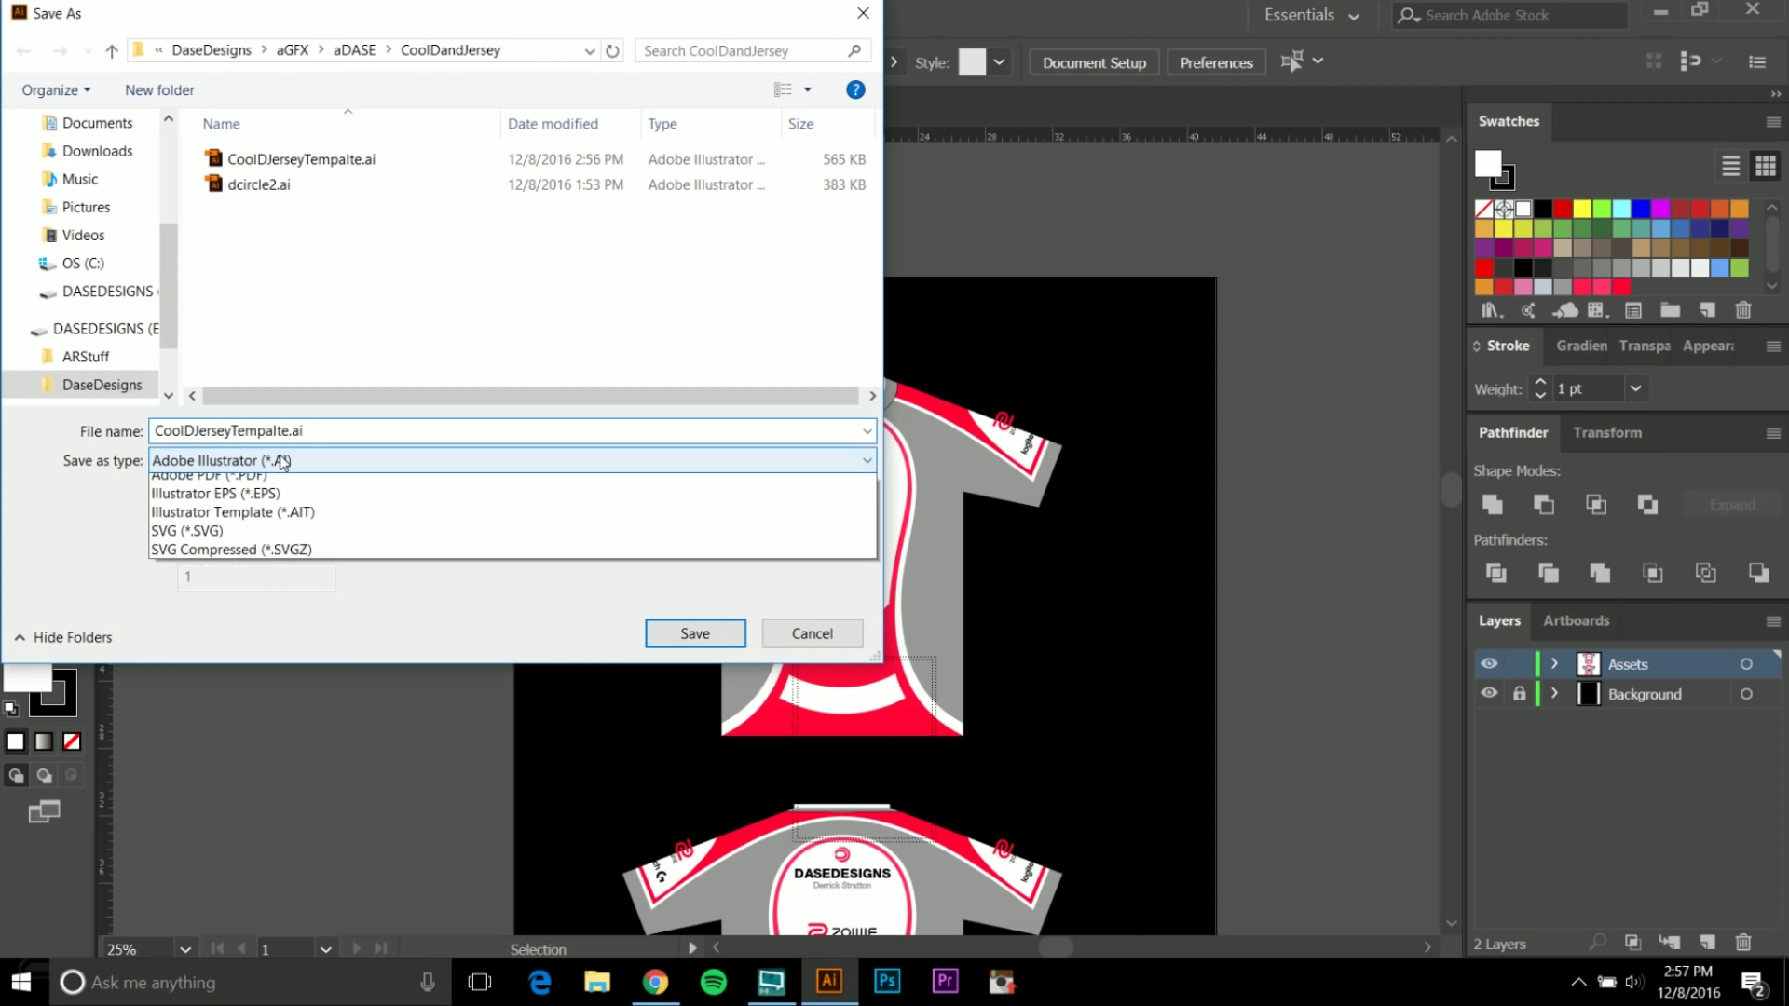
click(284, 477)
click(695, 633)
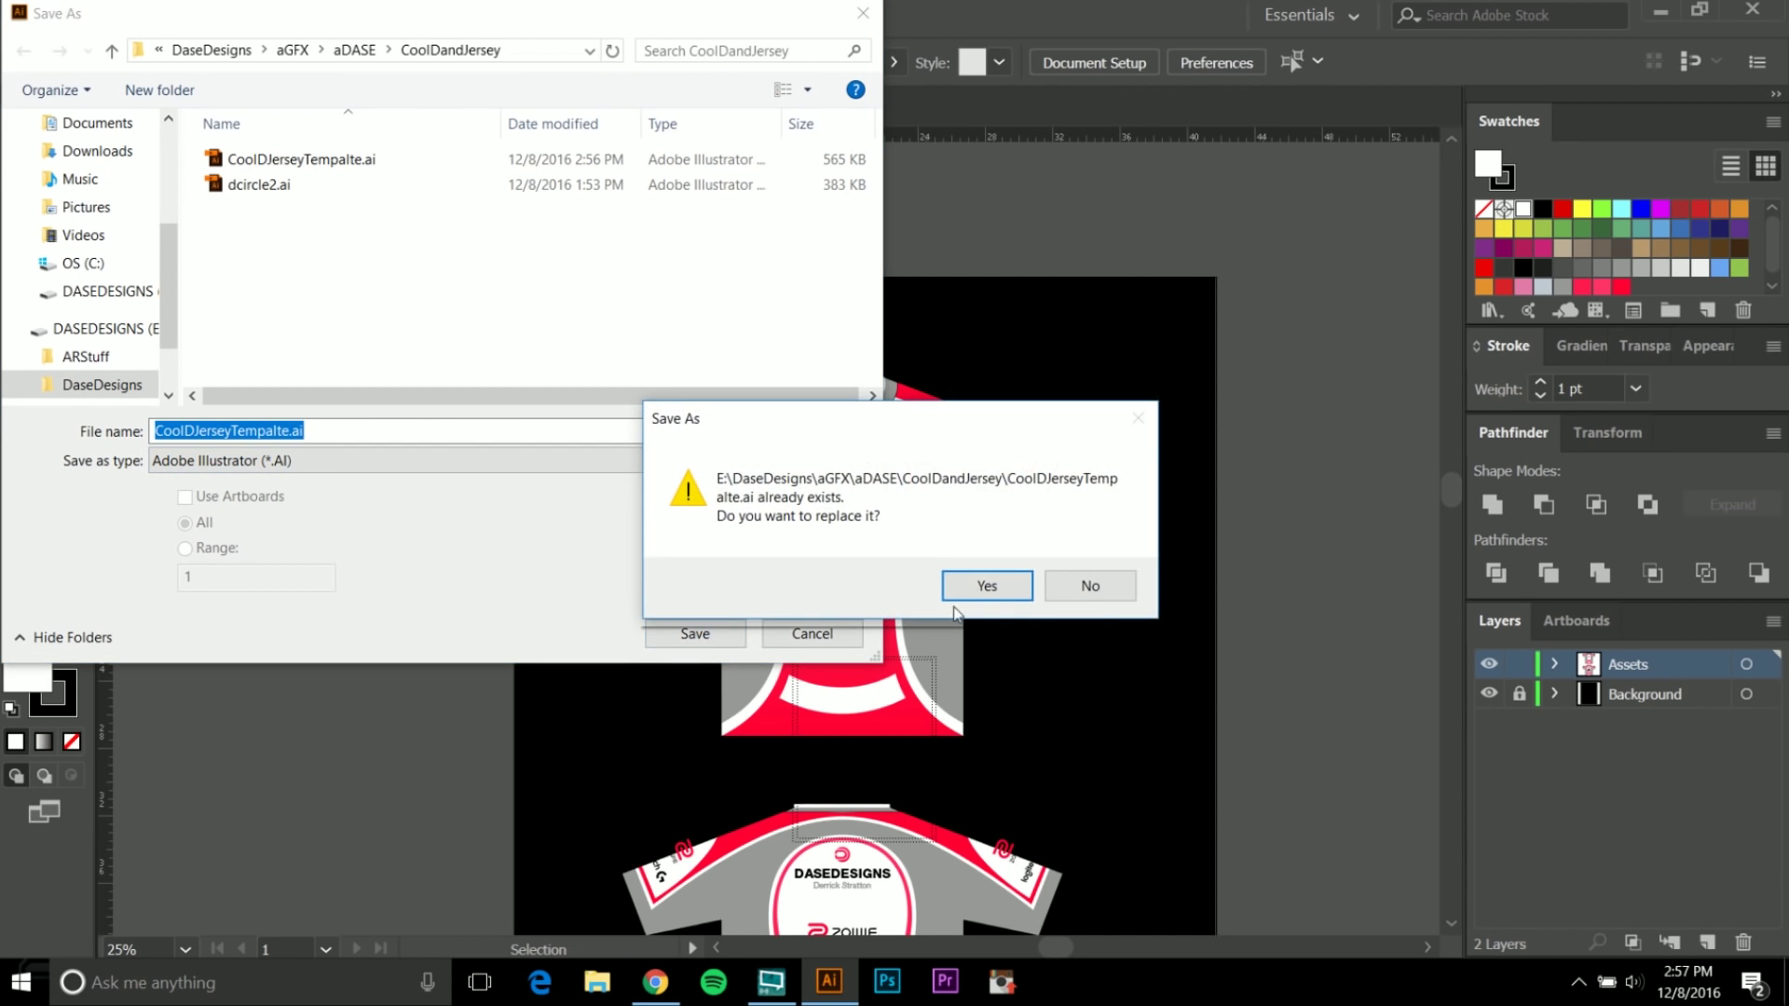
click(981, 584)
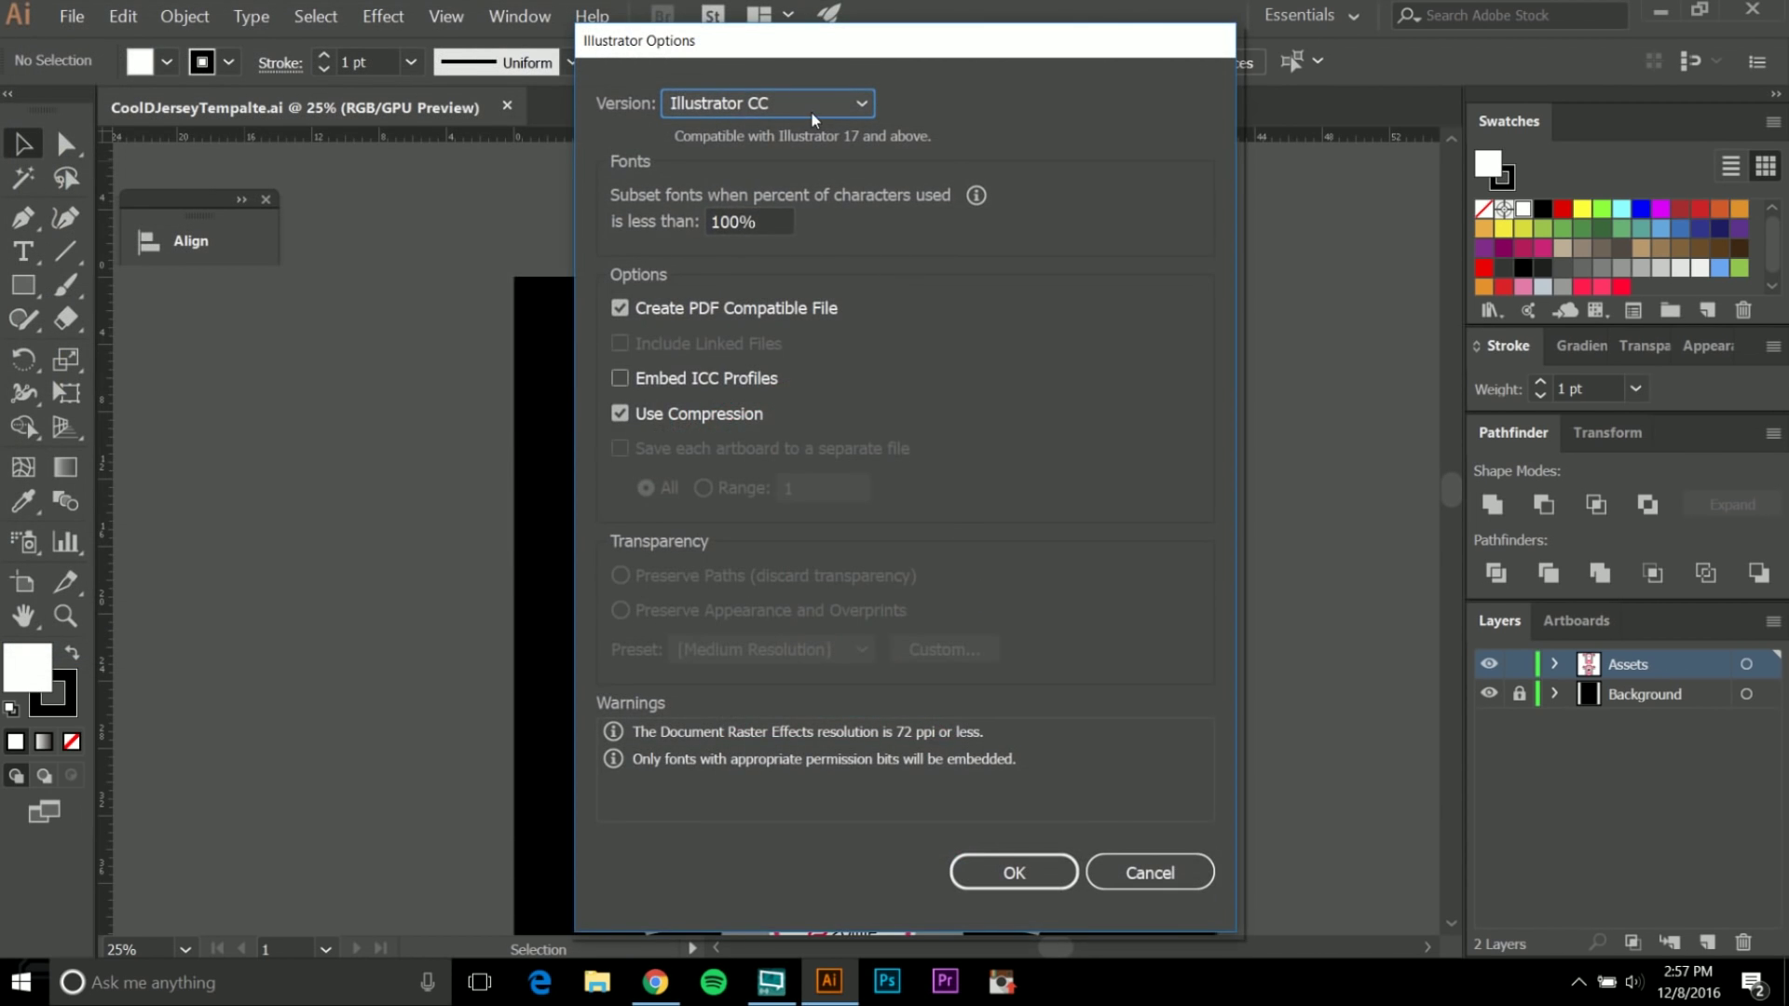
click(812, 112)
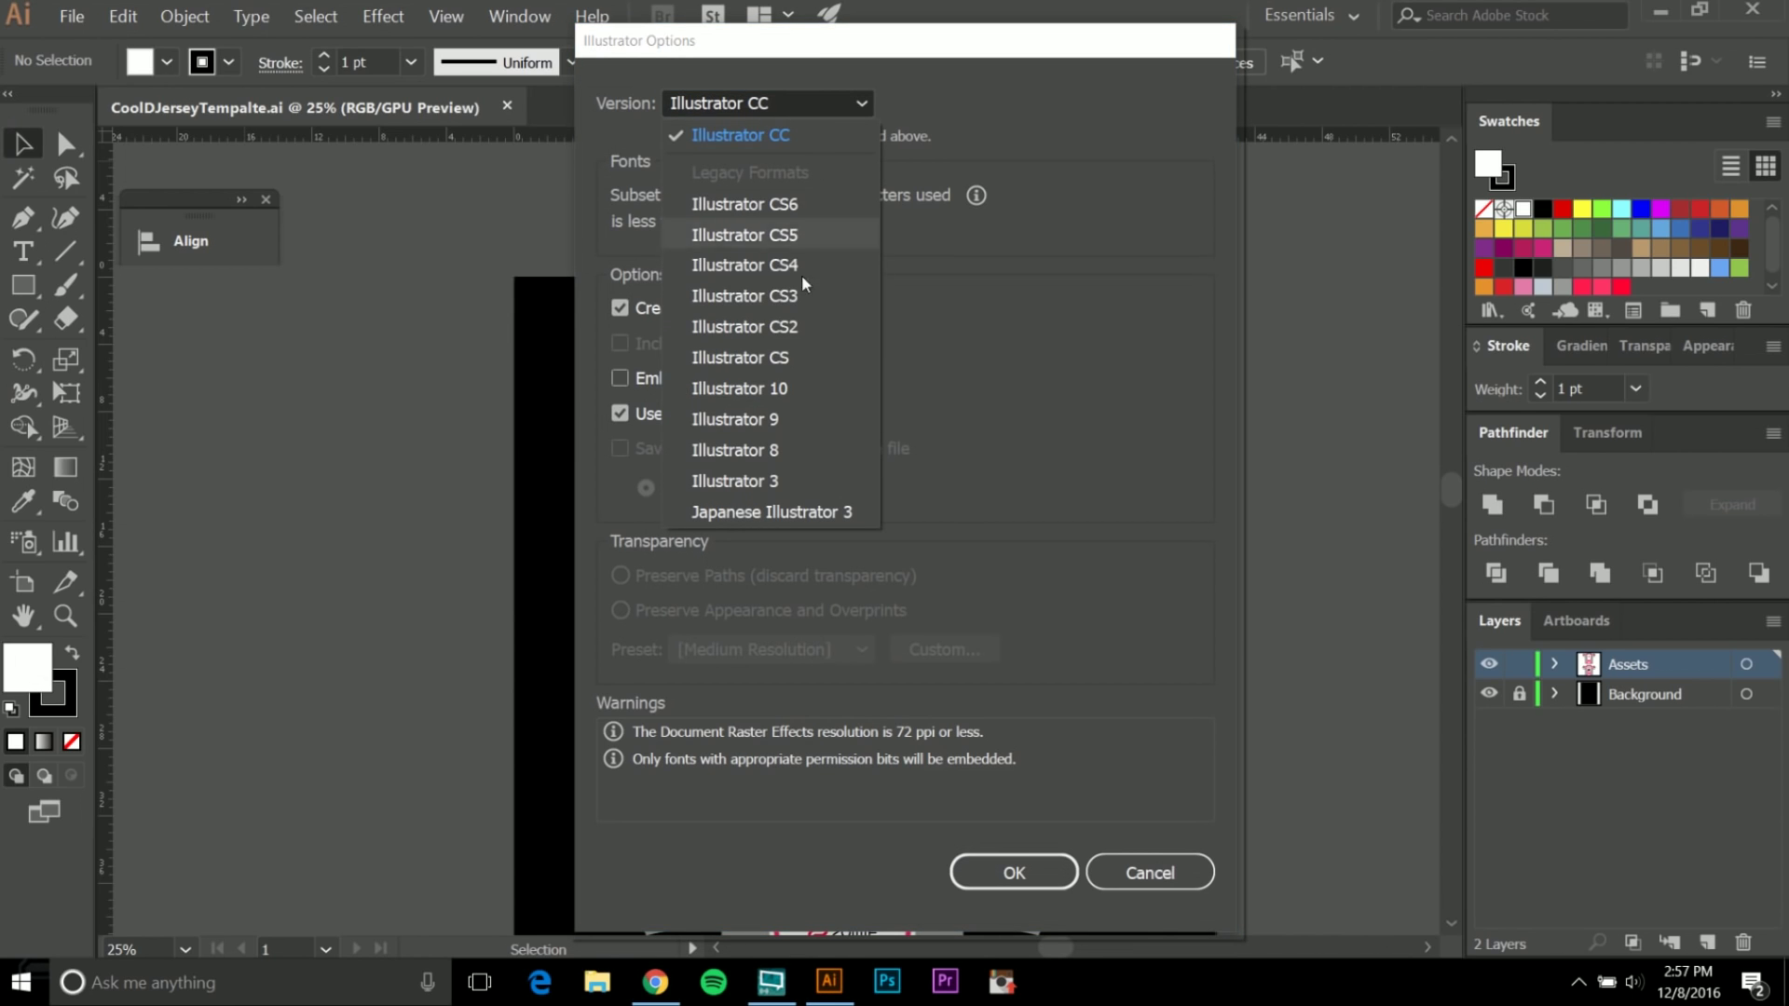
click(798, 324)
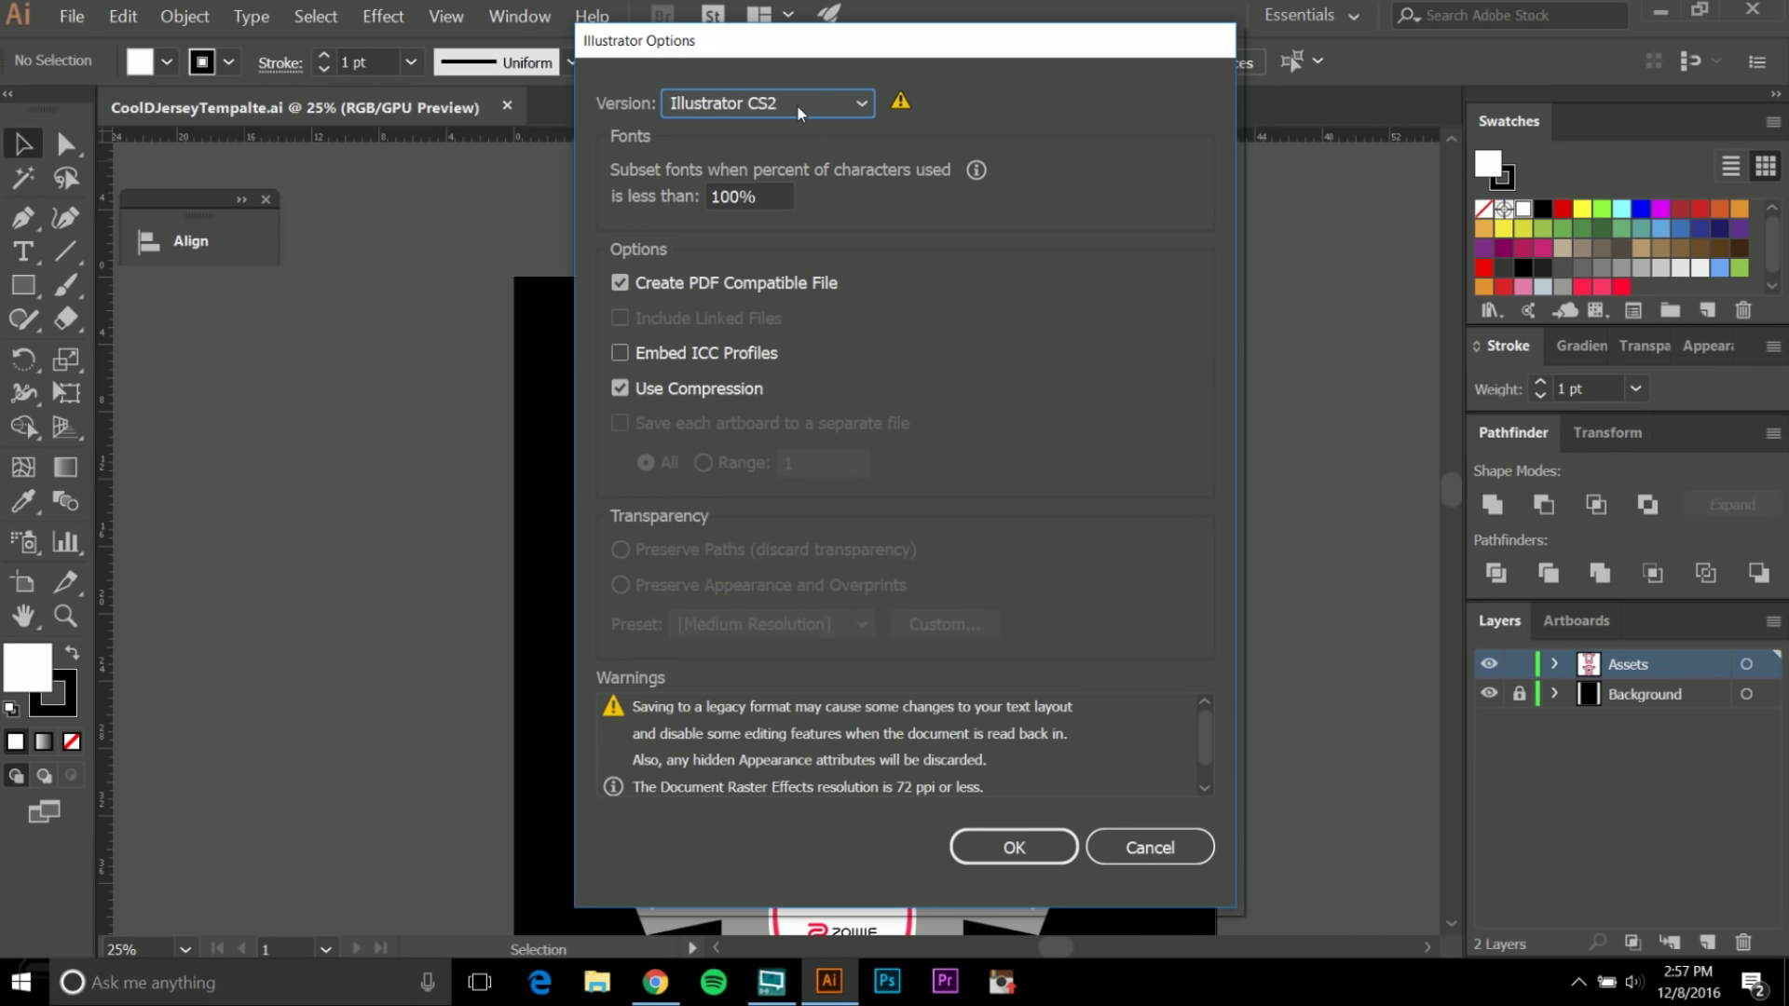
key(Return)
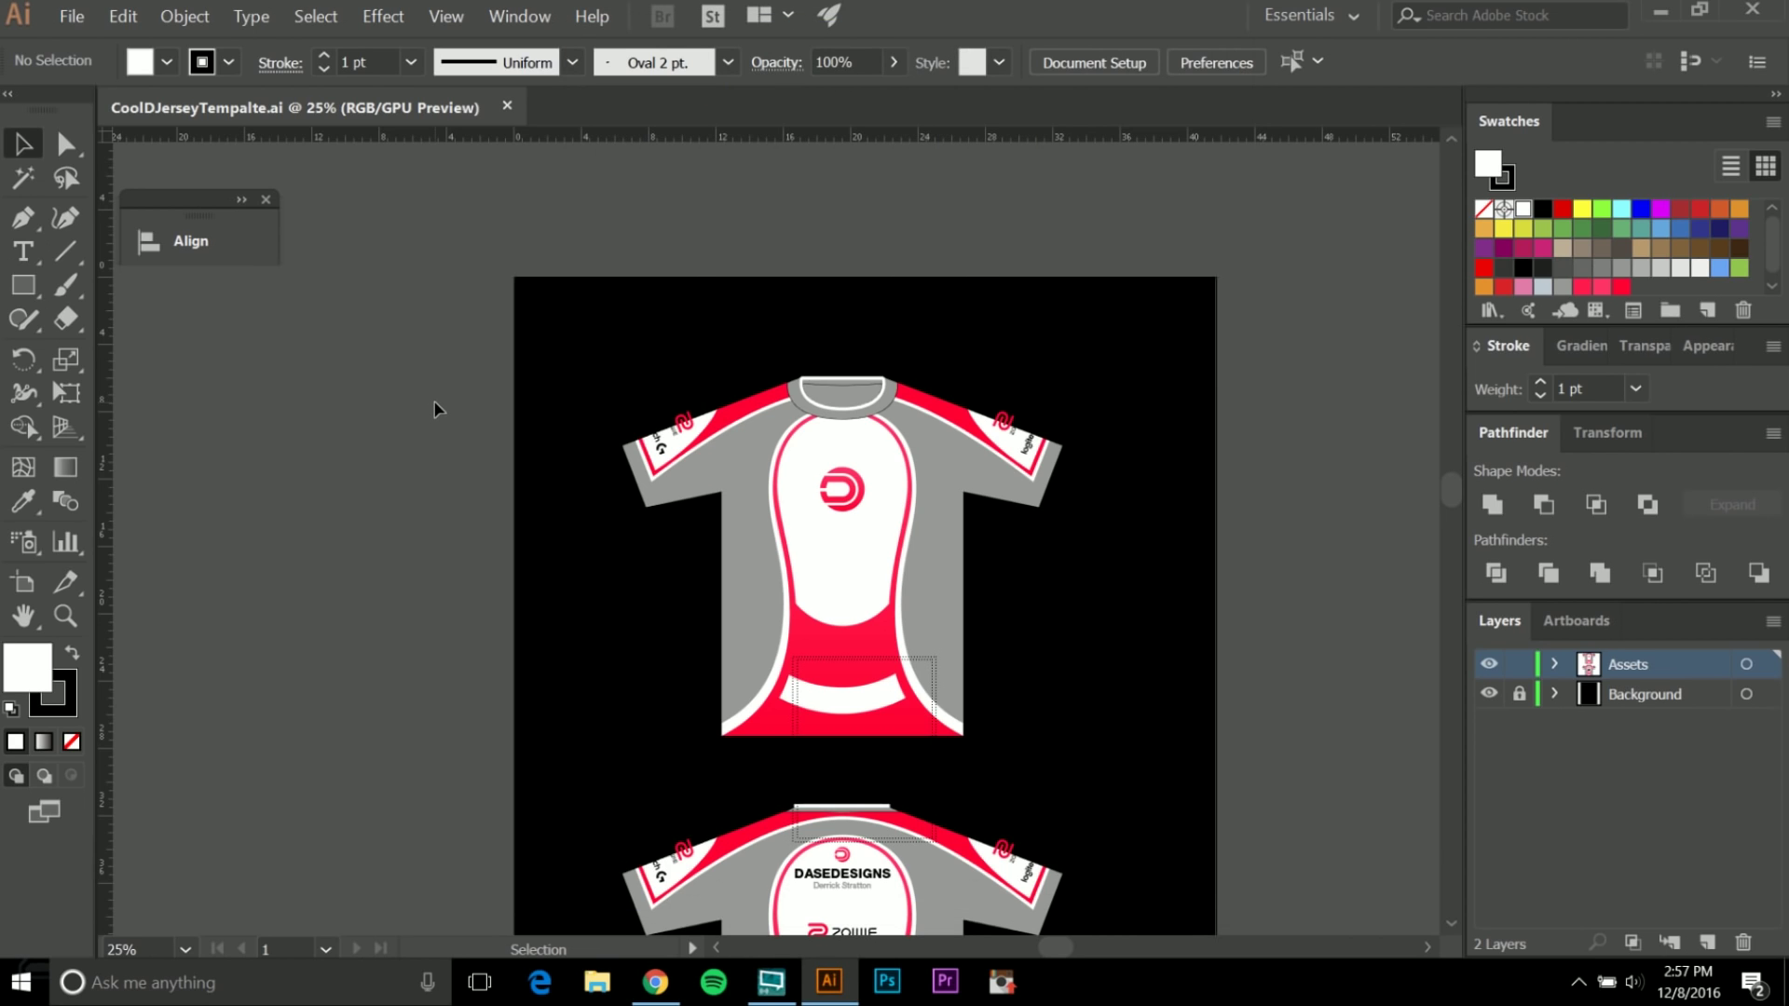
Save the template as CoolDJerseyTempalte.eps in Illustrator EPS format, using the Illustrator CS2 EPS version.
click(72, 16)
click(130, 209)
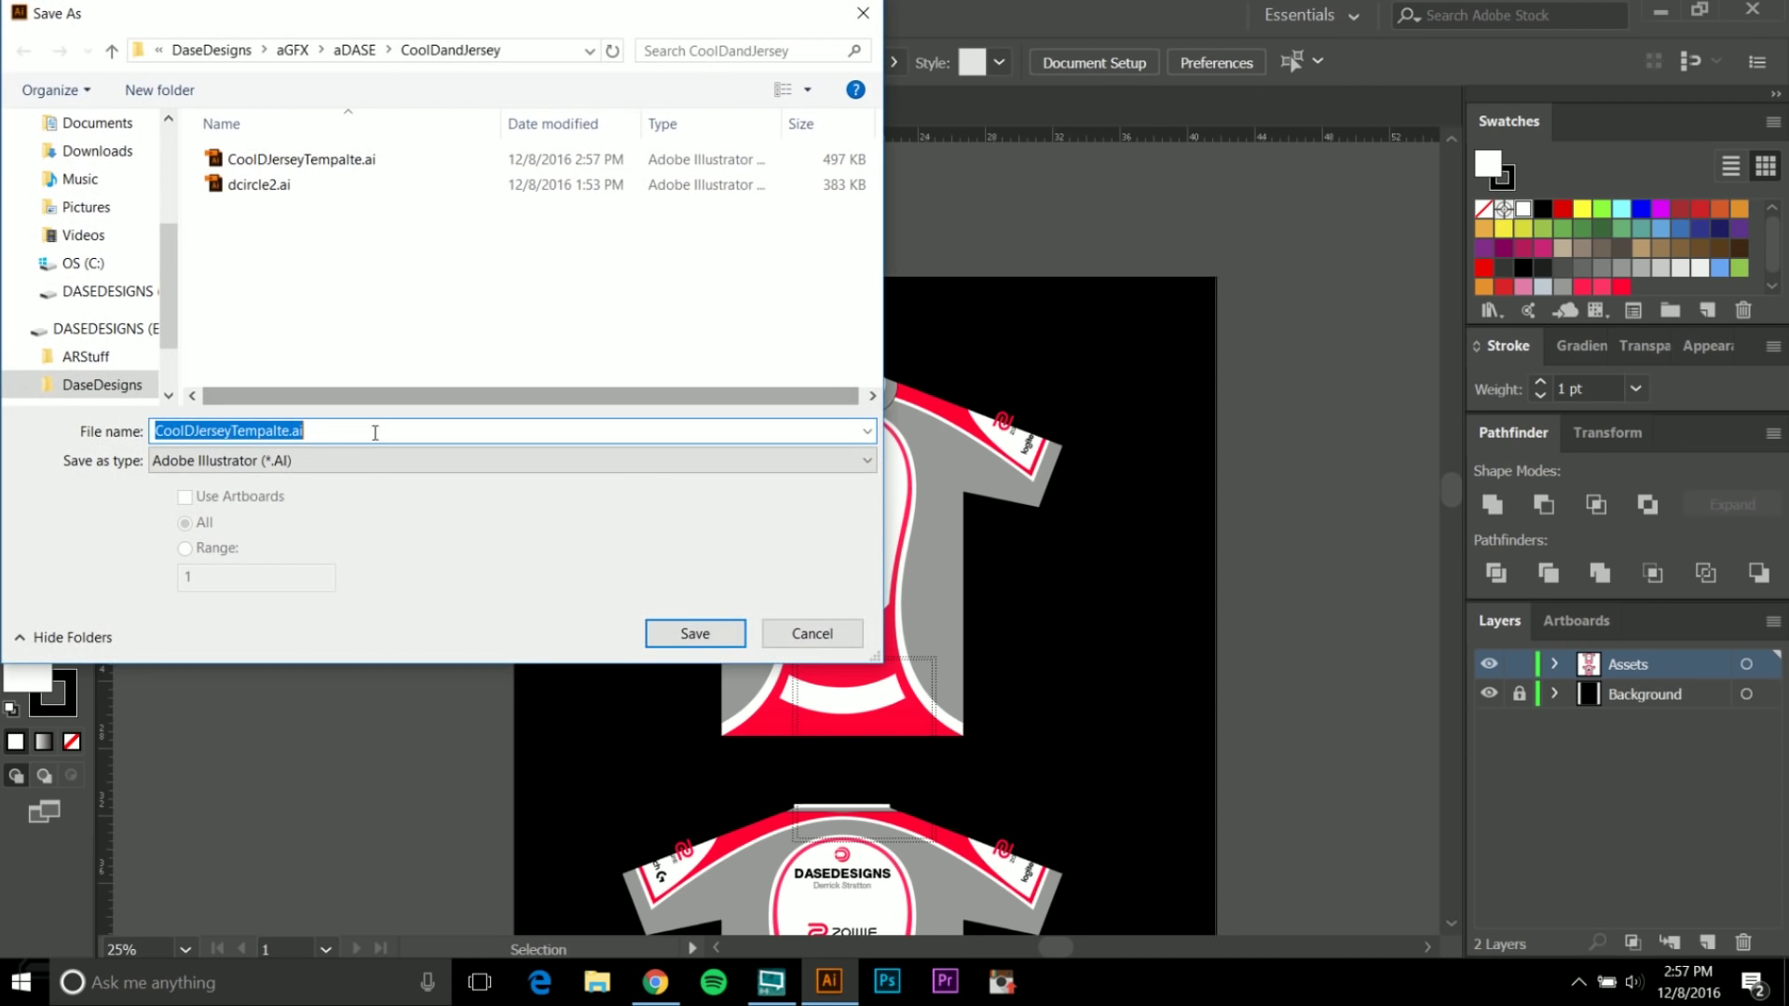
click(368, 458)
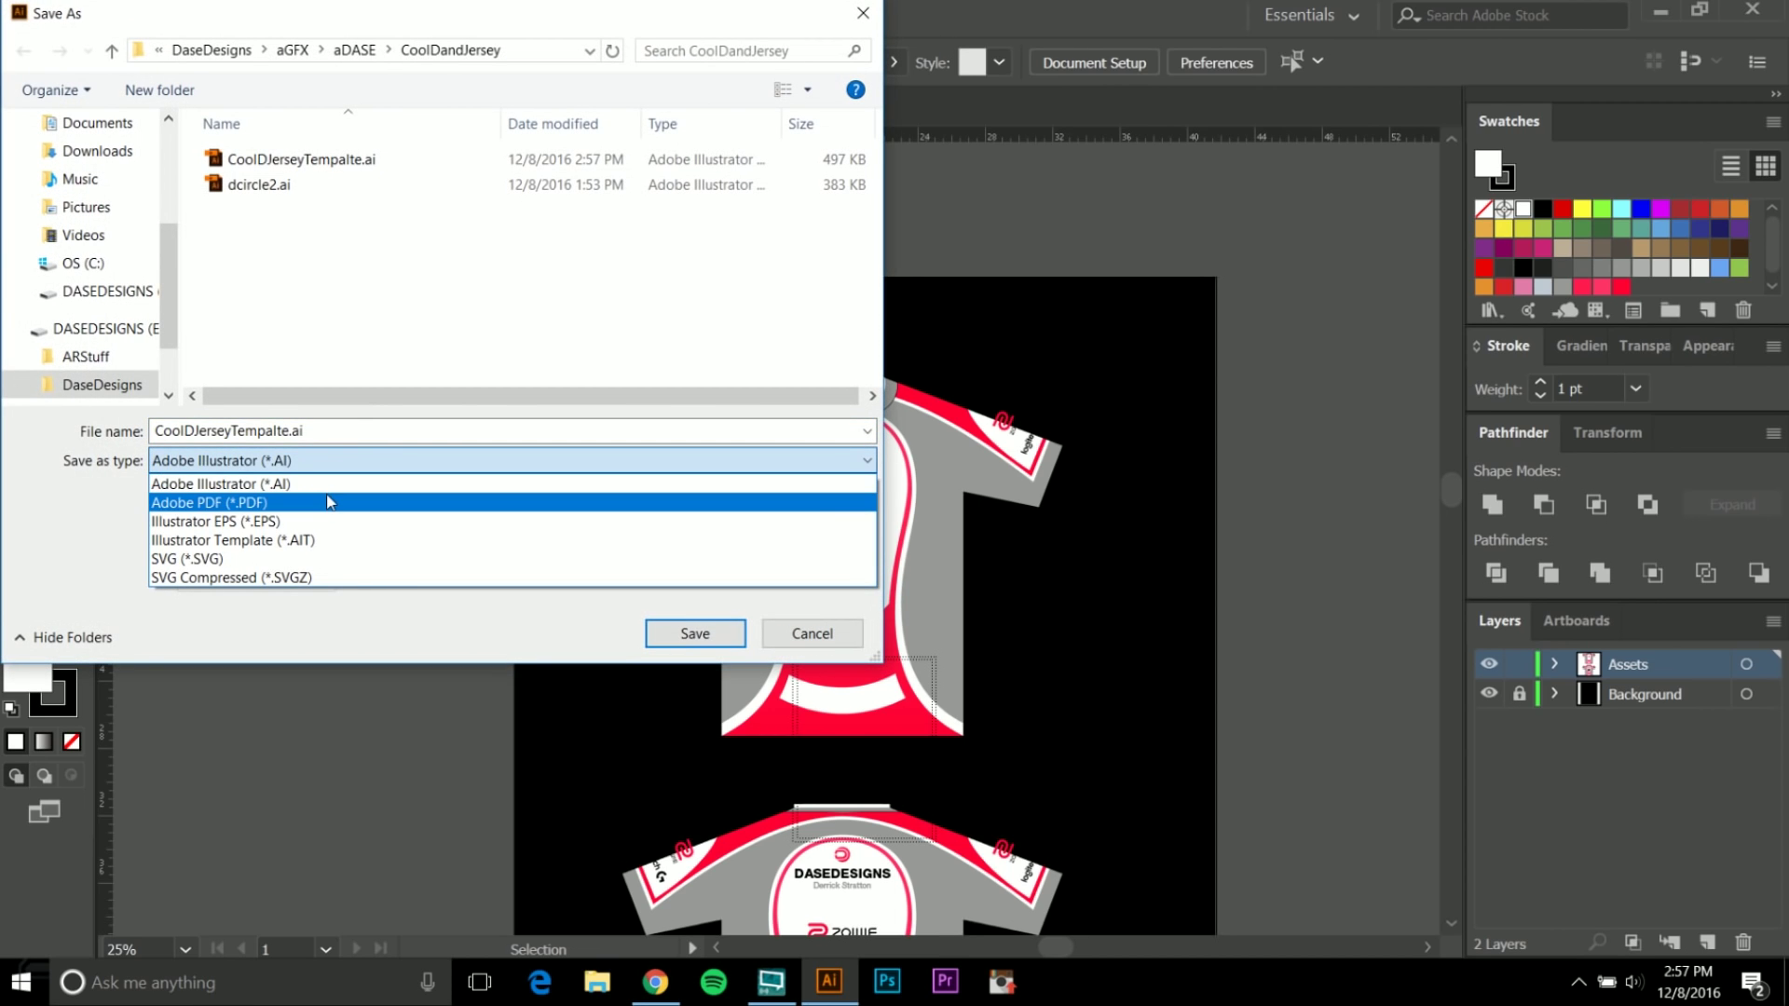
click(328, 521)
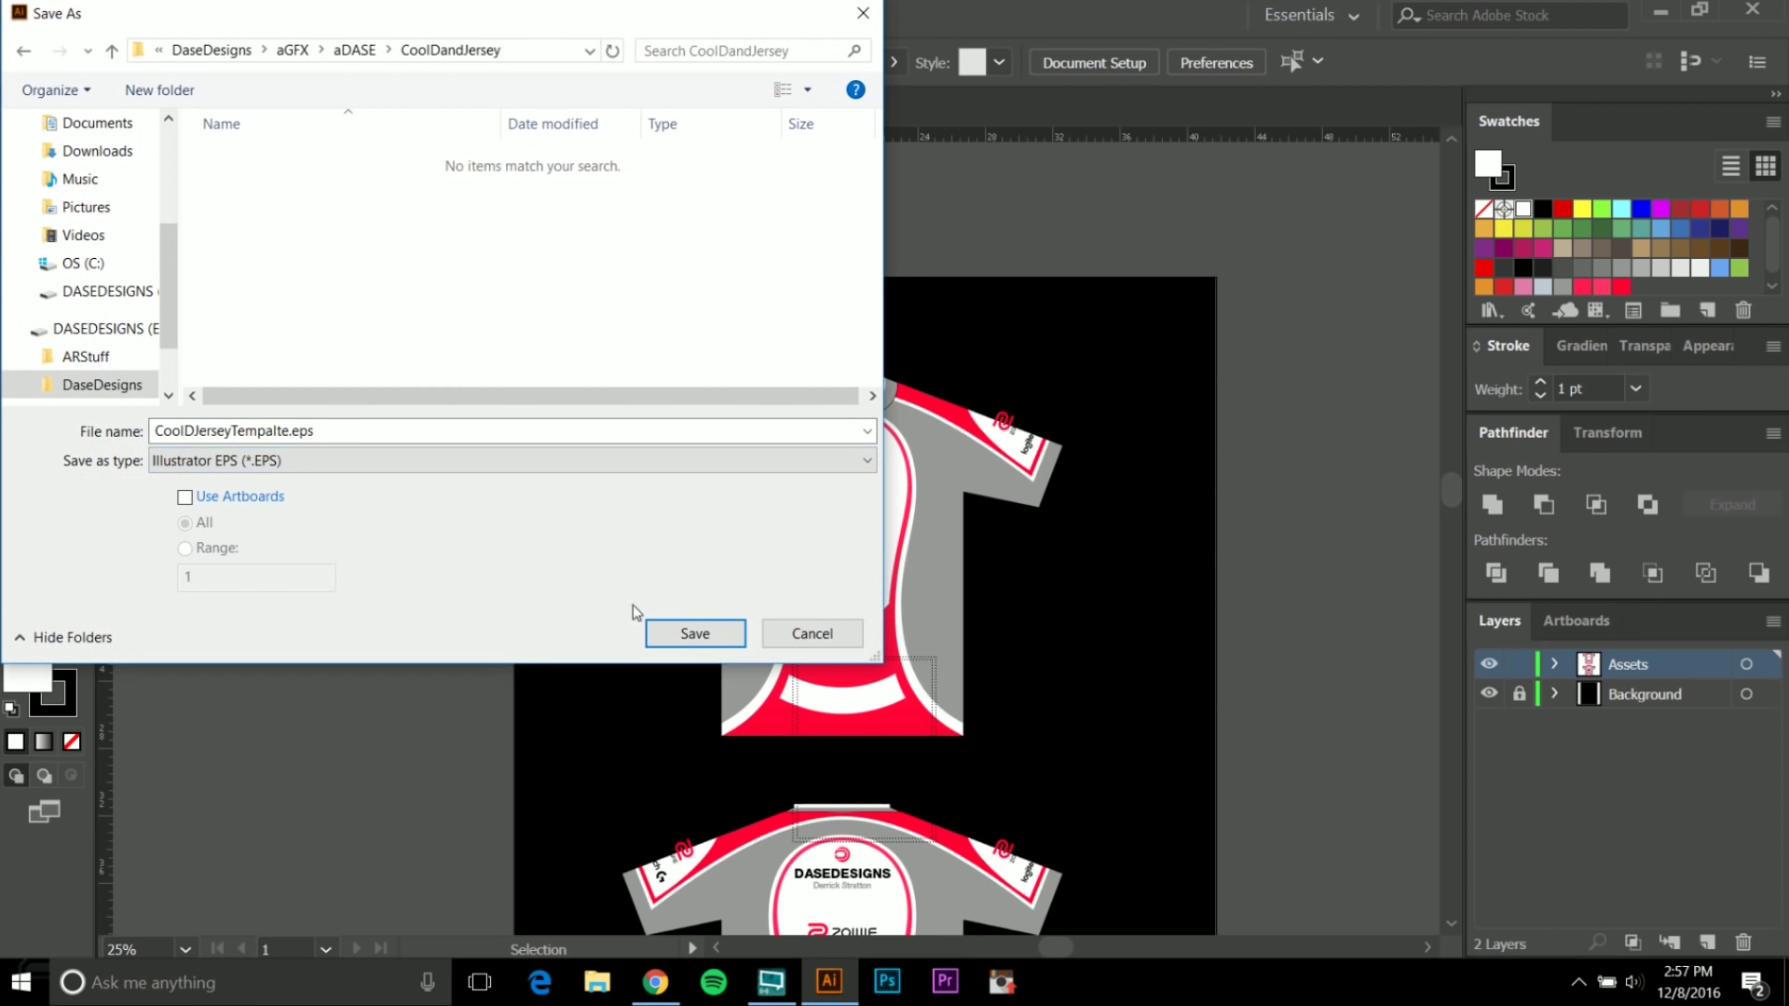
click(695, 634)
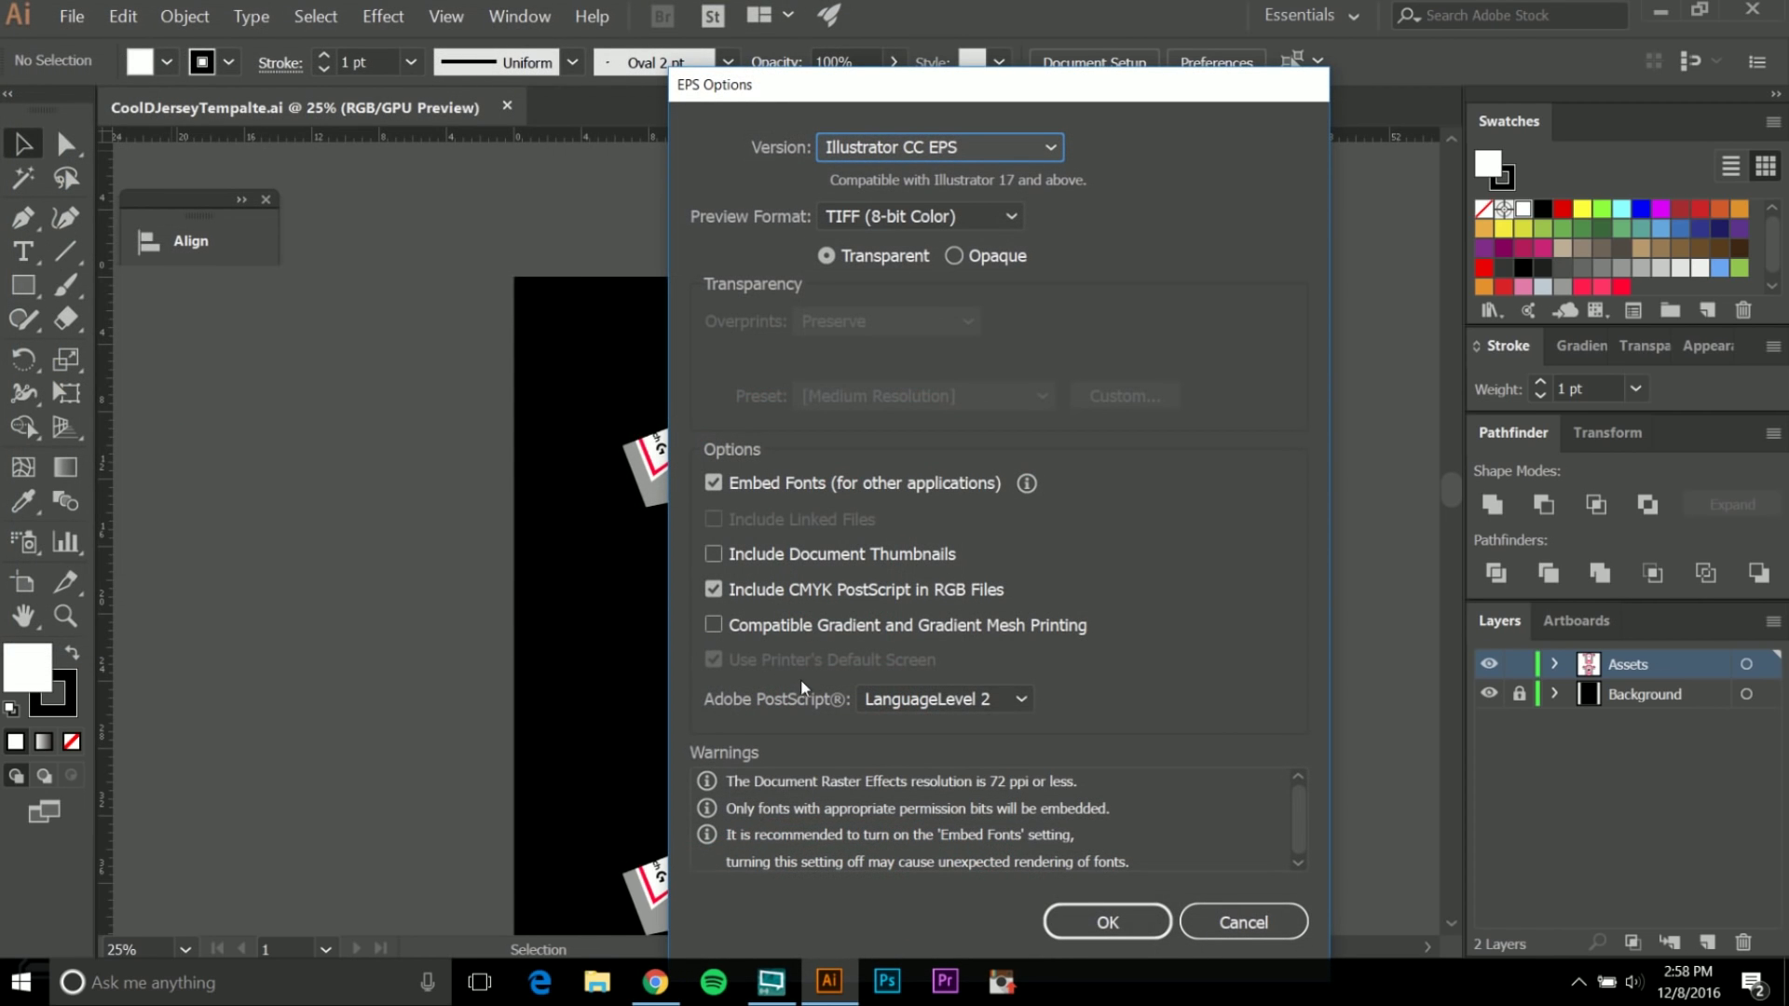
click(929, 151)
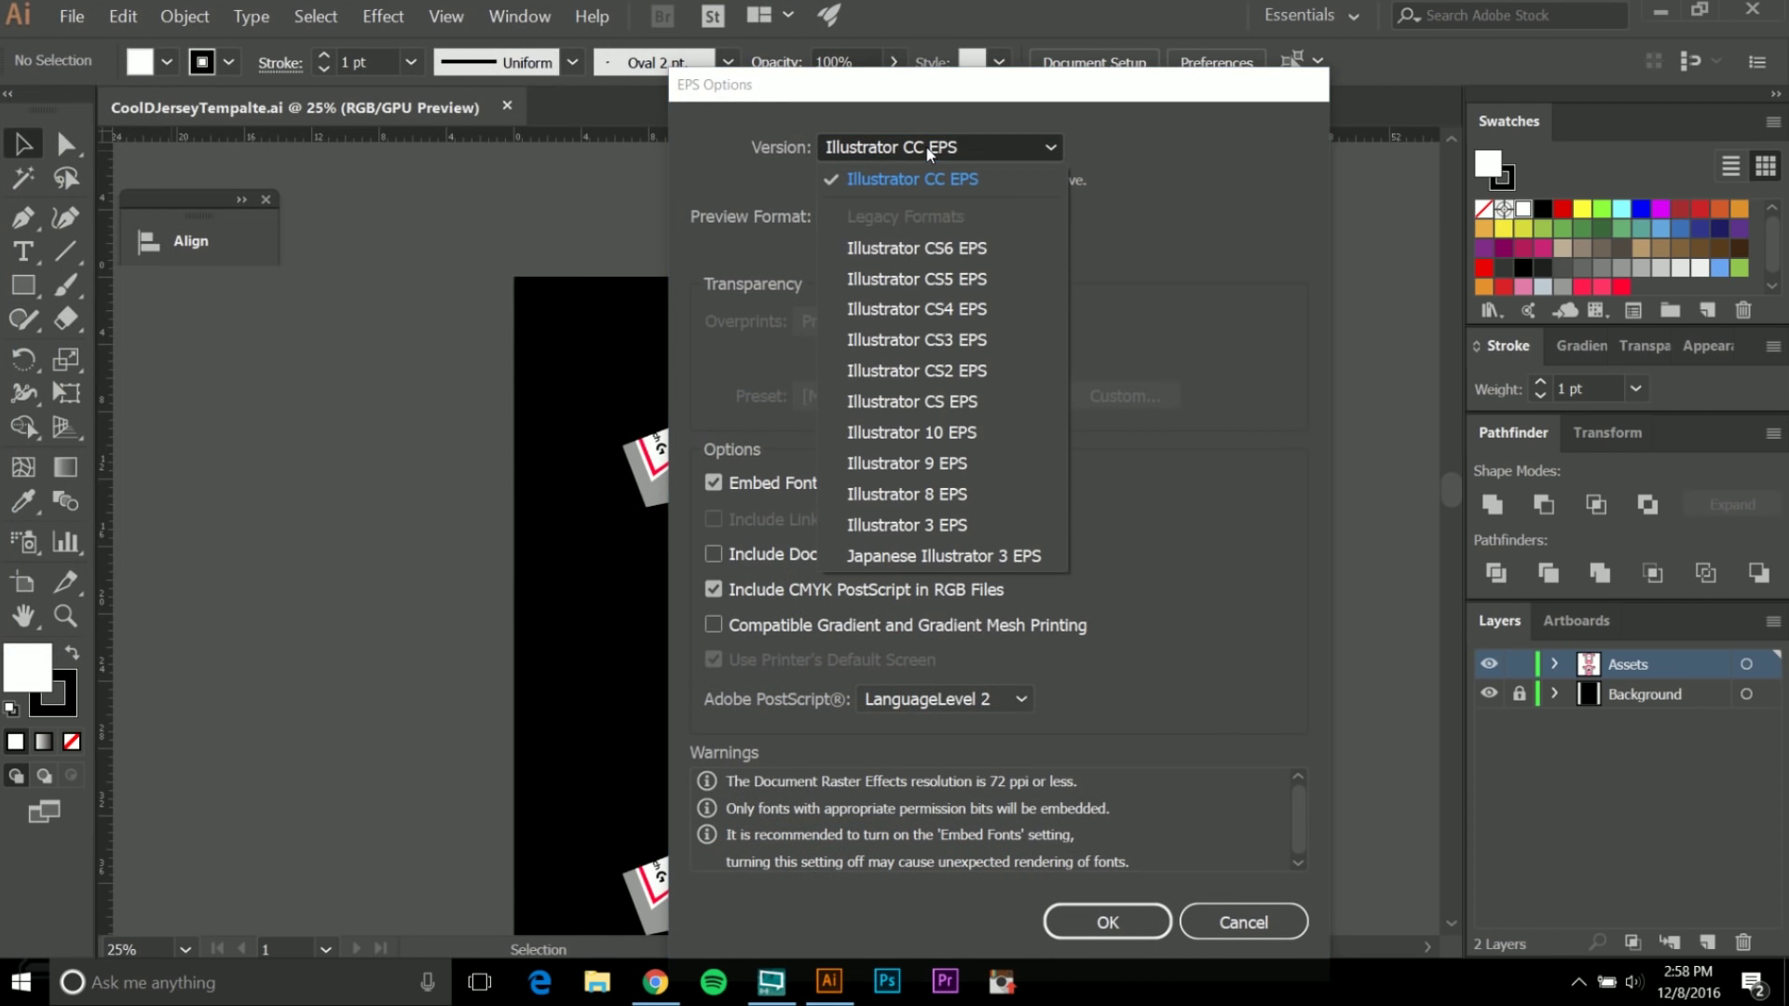
click(971, 369)
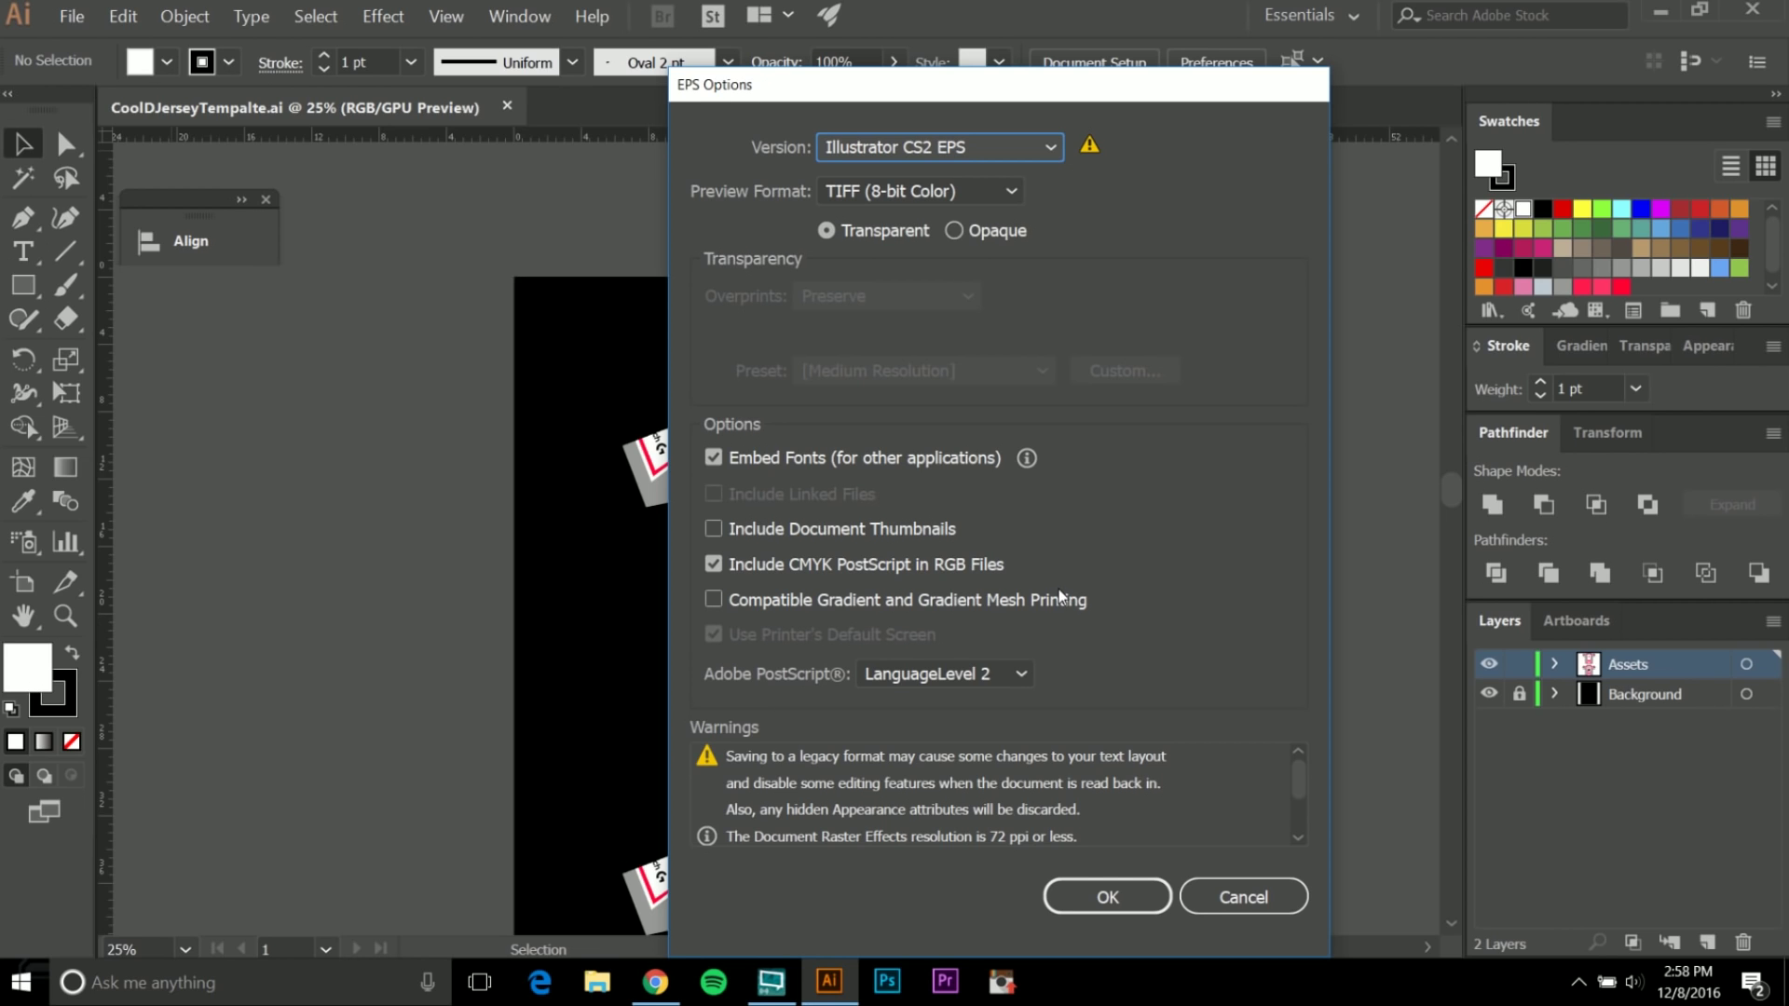
click(1111, 885)
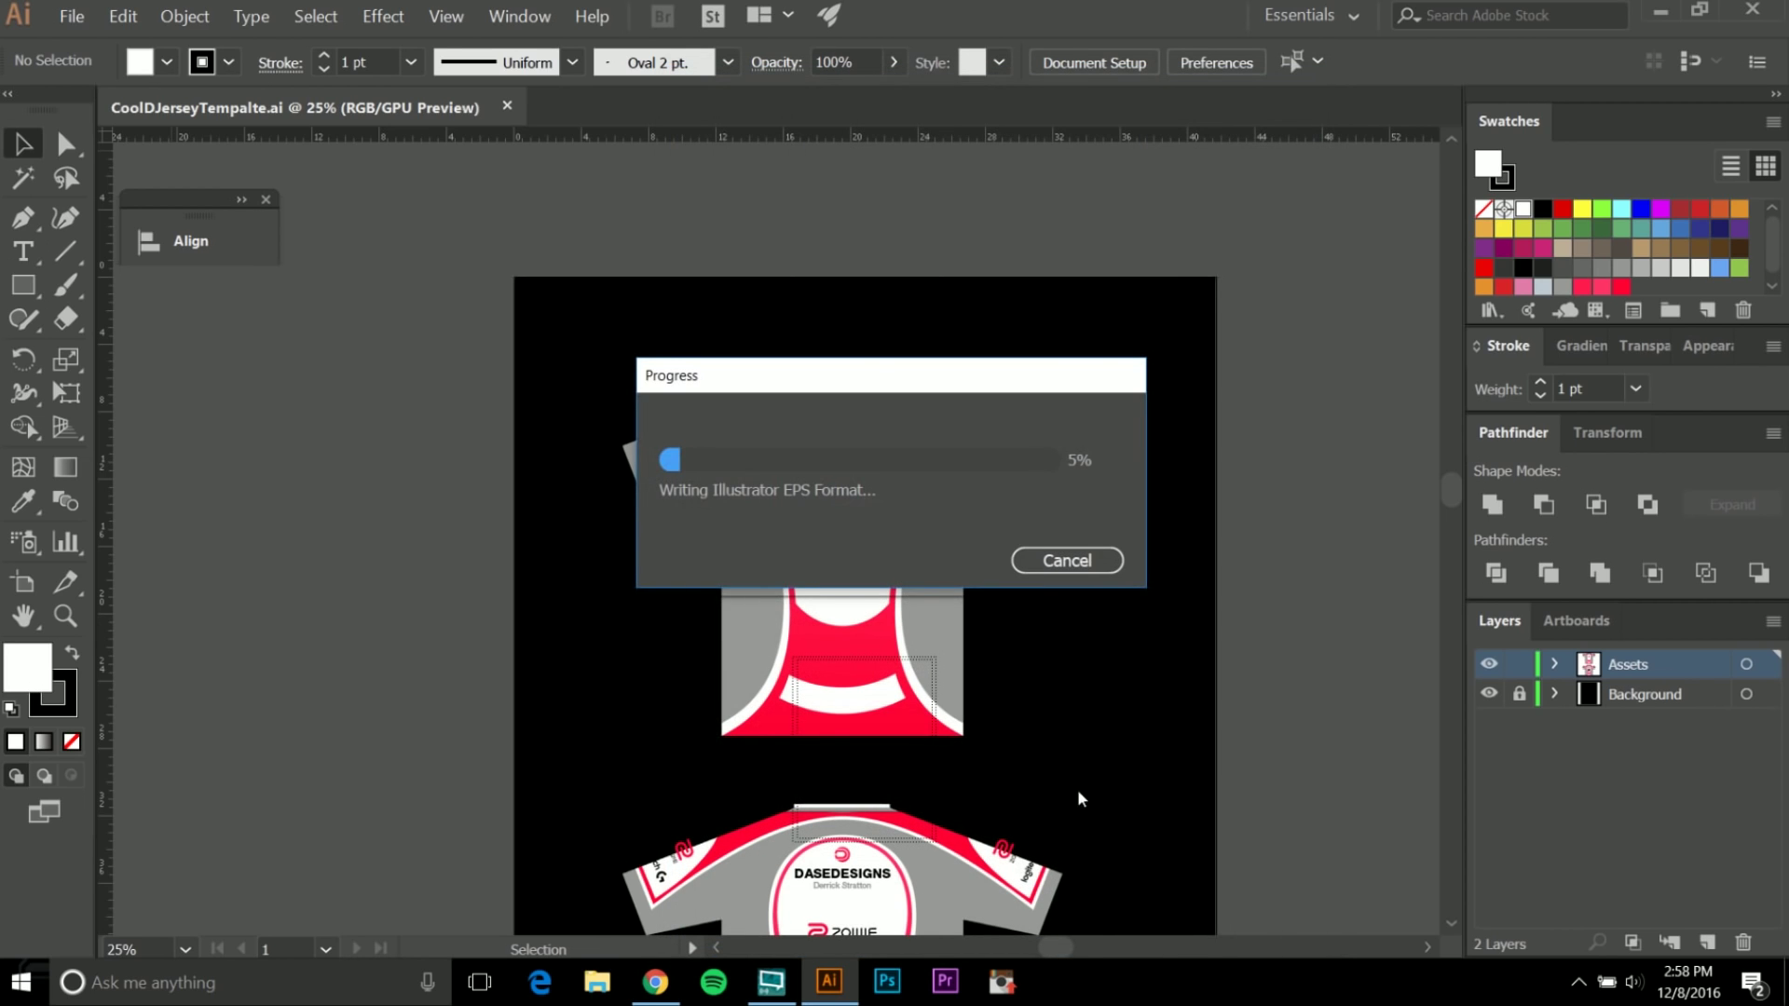
Convert the EPS document's color mode to CMYK Color.
key(ctrl+plus)
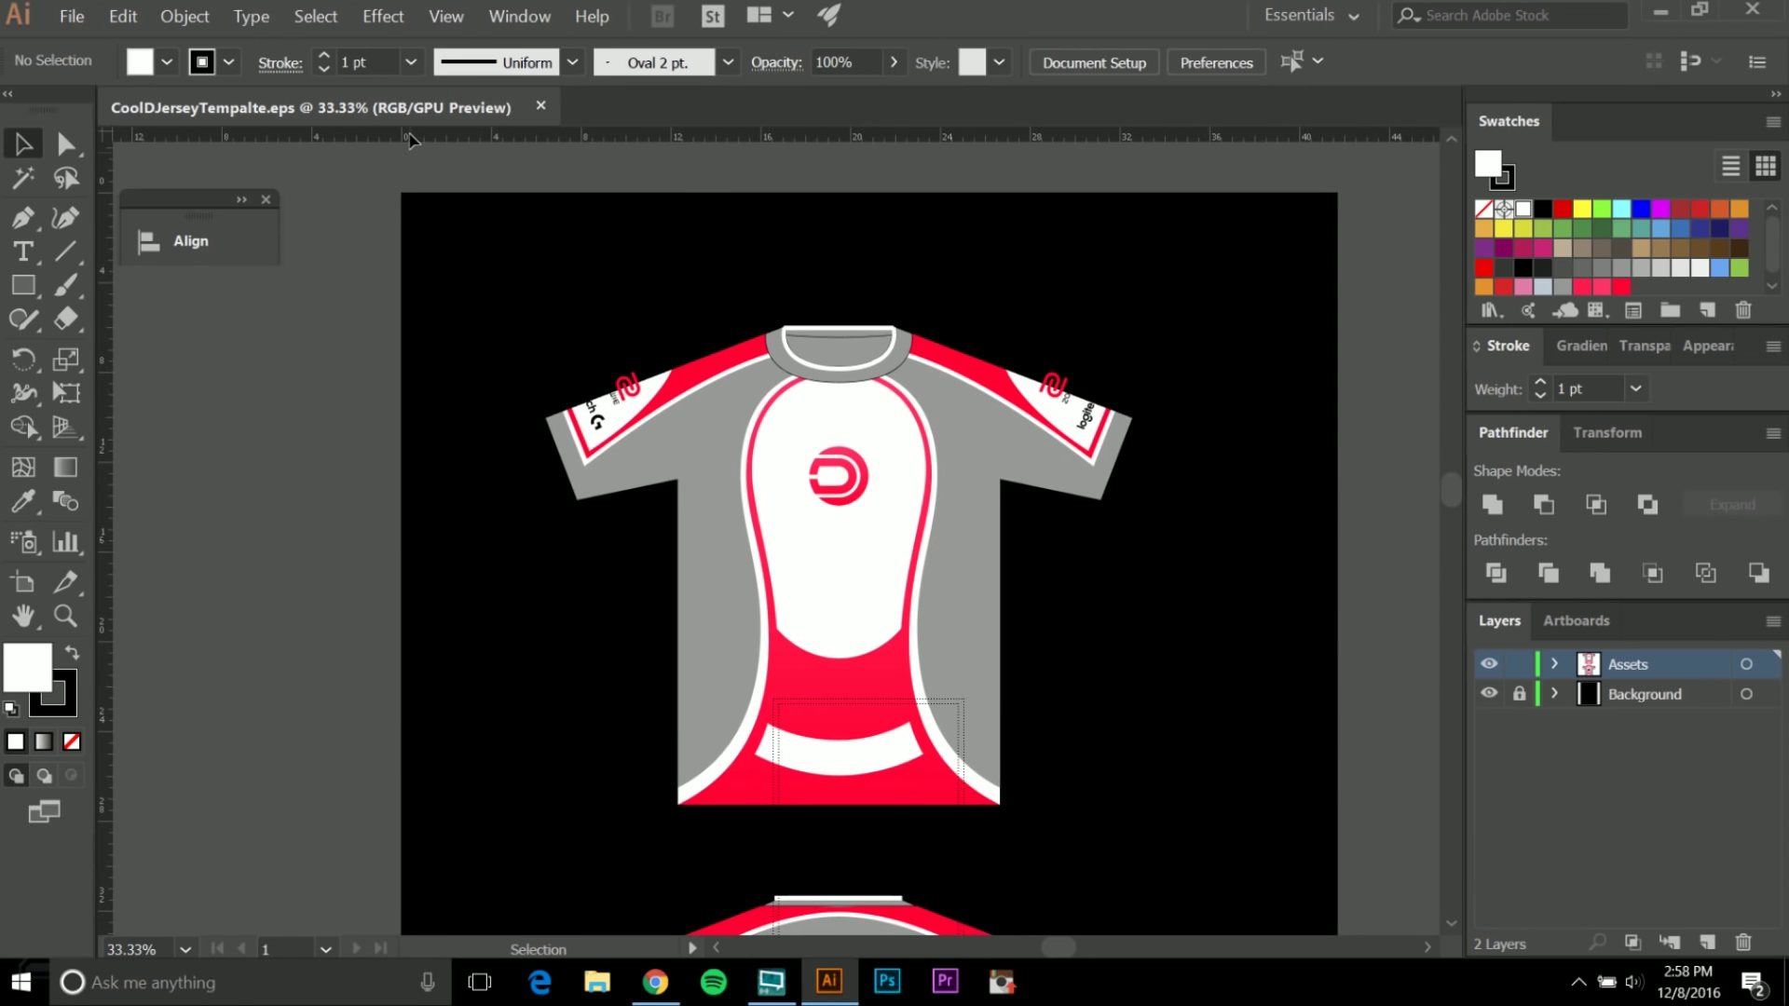
click(72, 16)
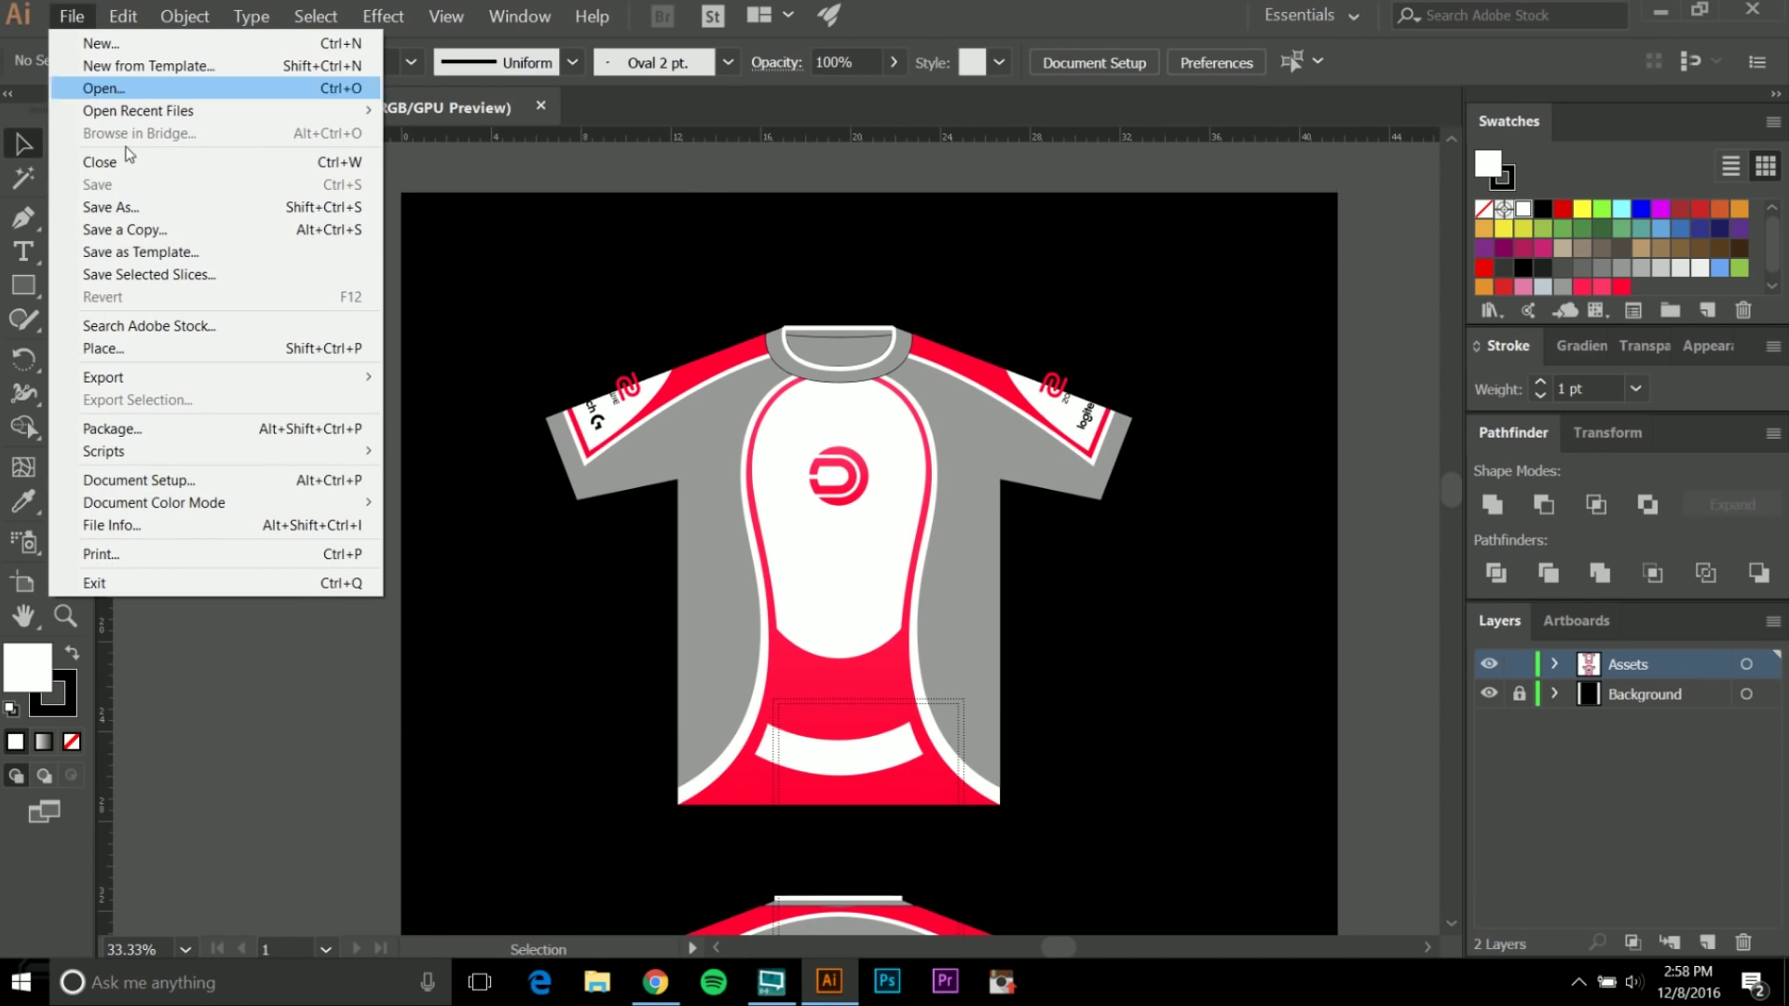
mouse_move(168, 504)
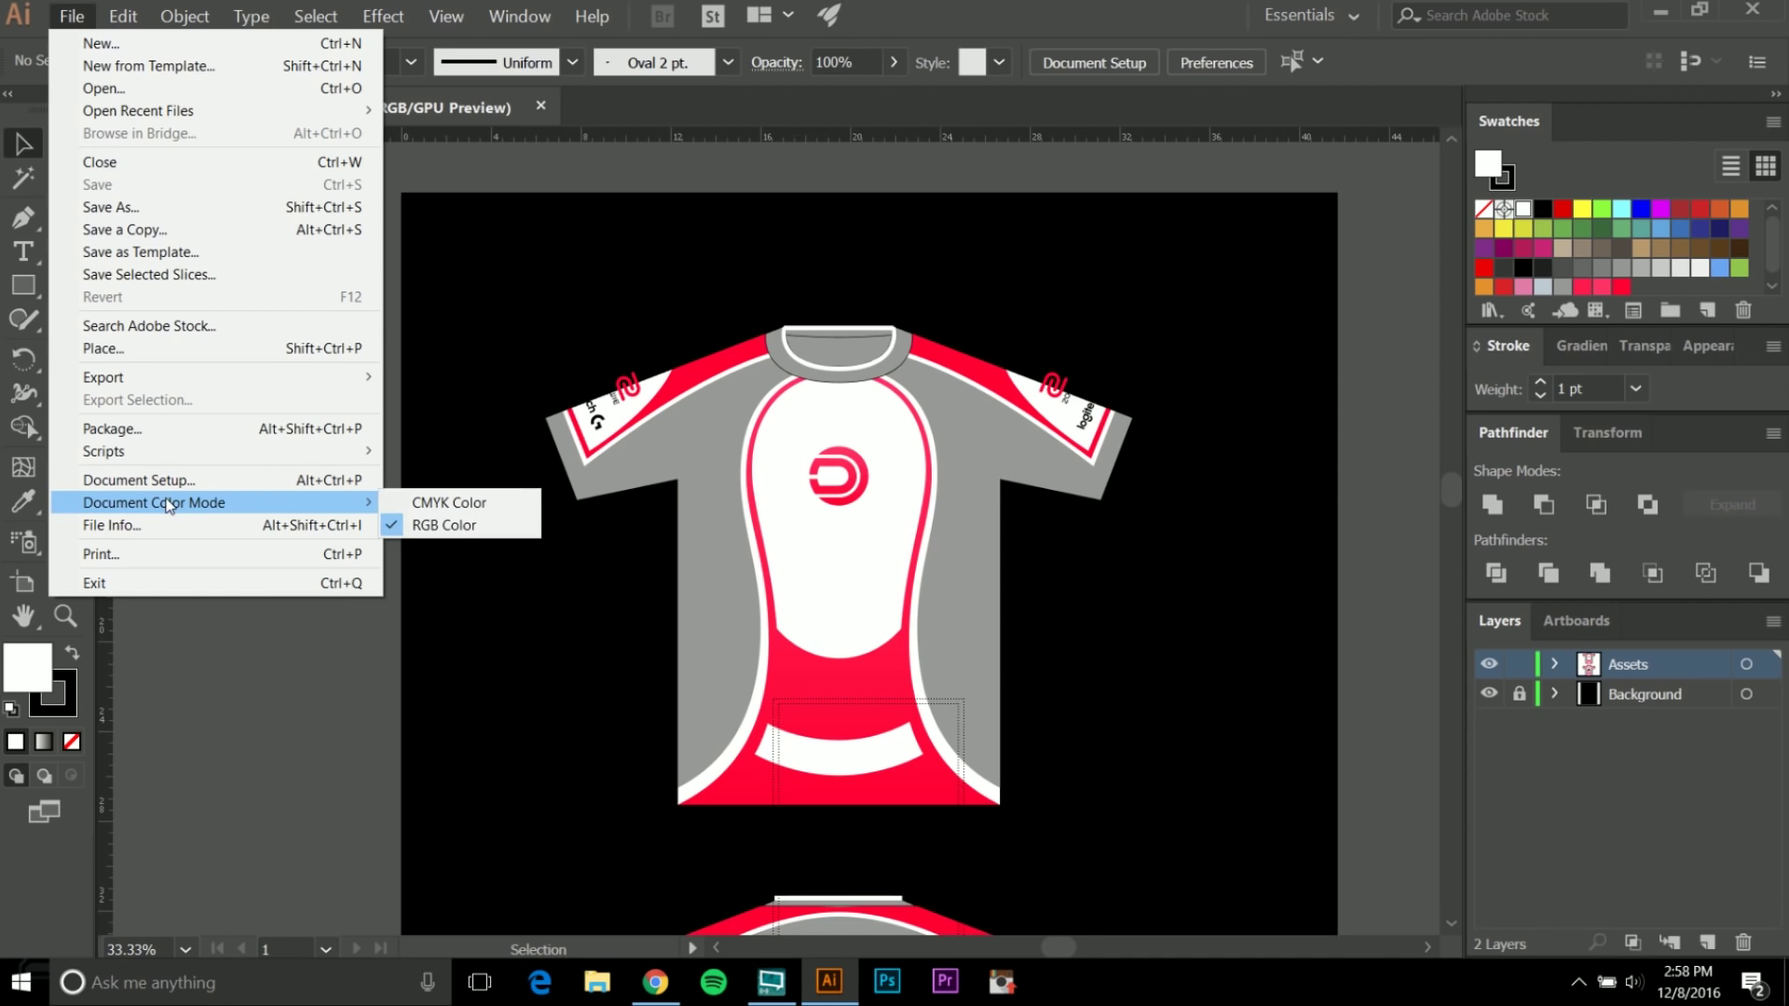
click(449, 502)
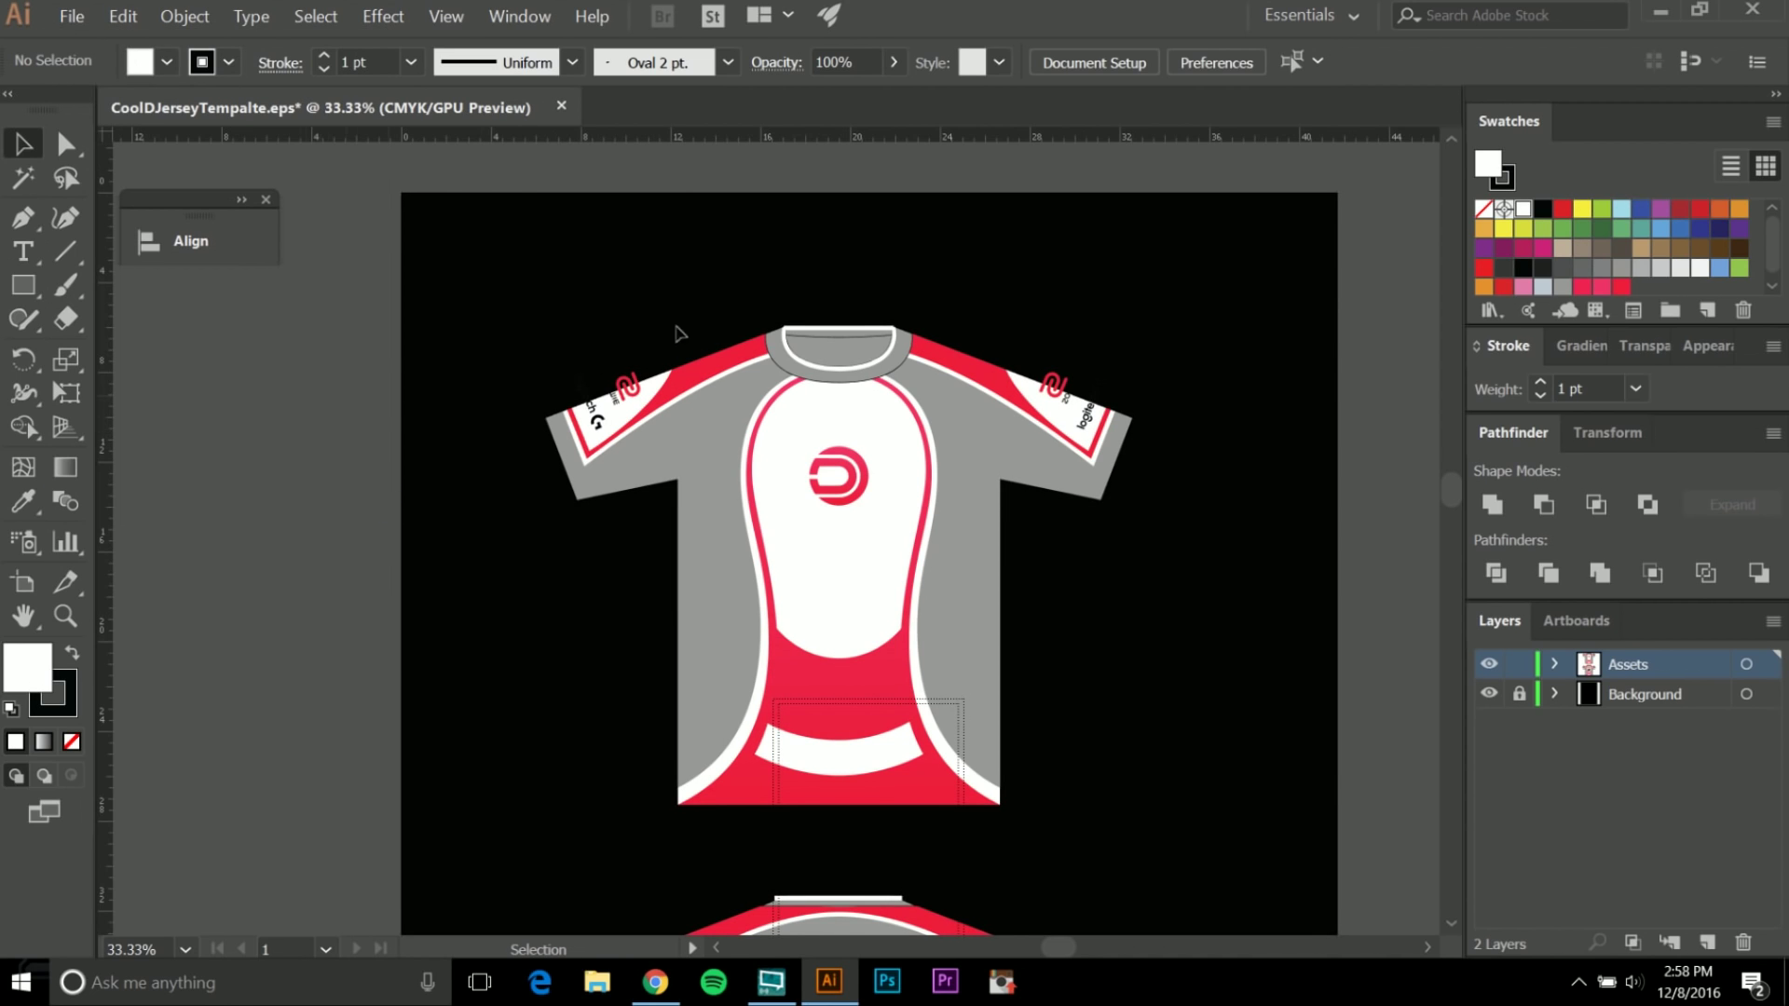
scroll(576, 410, down, 1)
scroll(439, 508, up, 1)
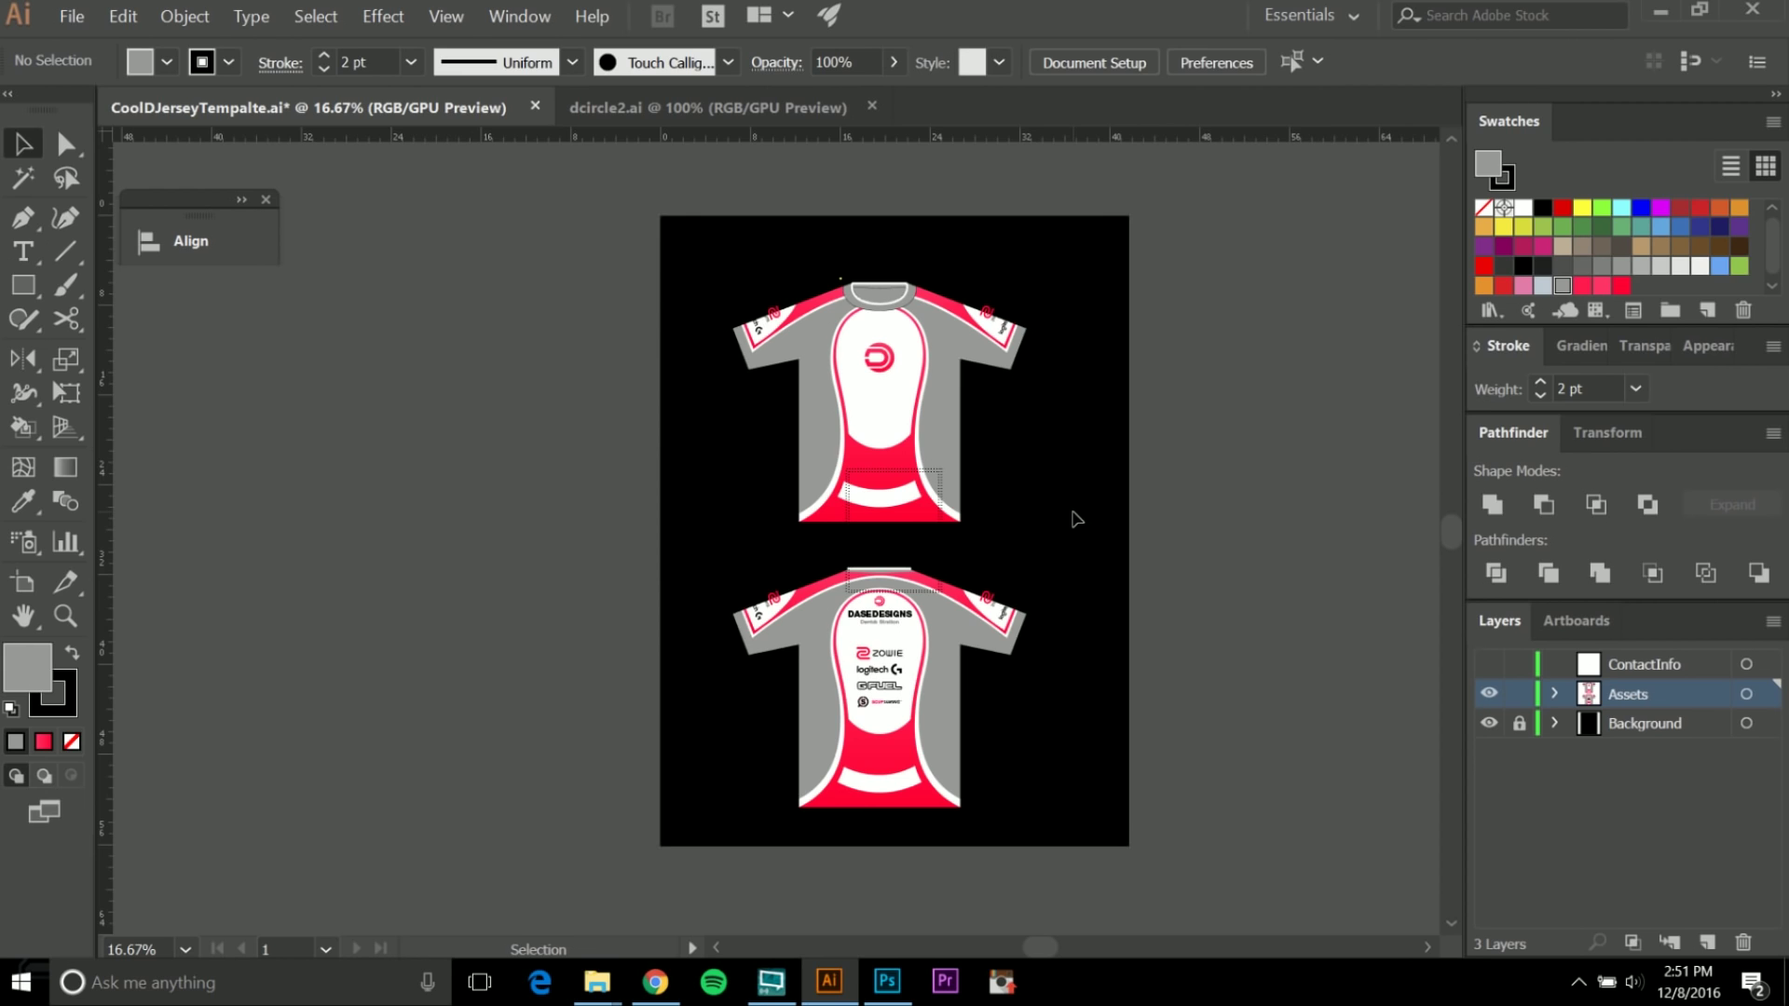
Examine the clipped logos on the front jersey's left sleeve and the overall front and back designs.
scroll(1063, 521, up, 1)
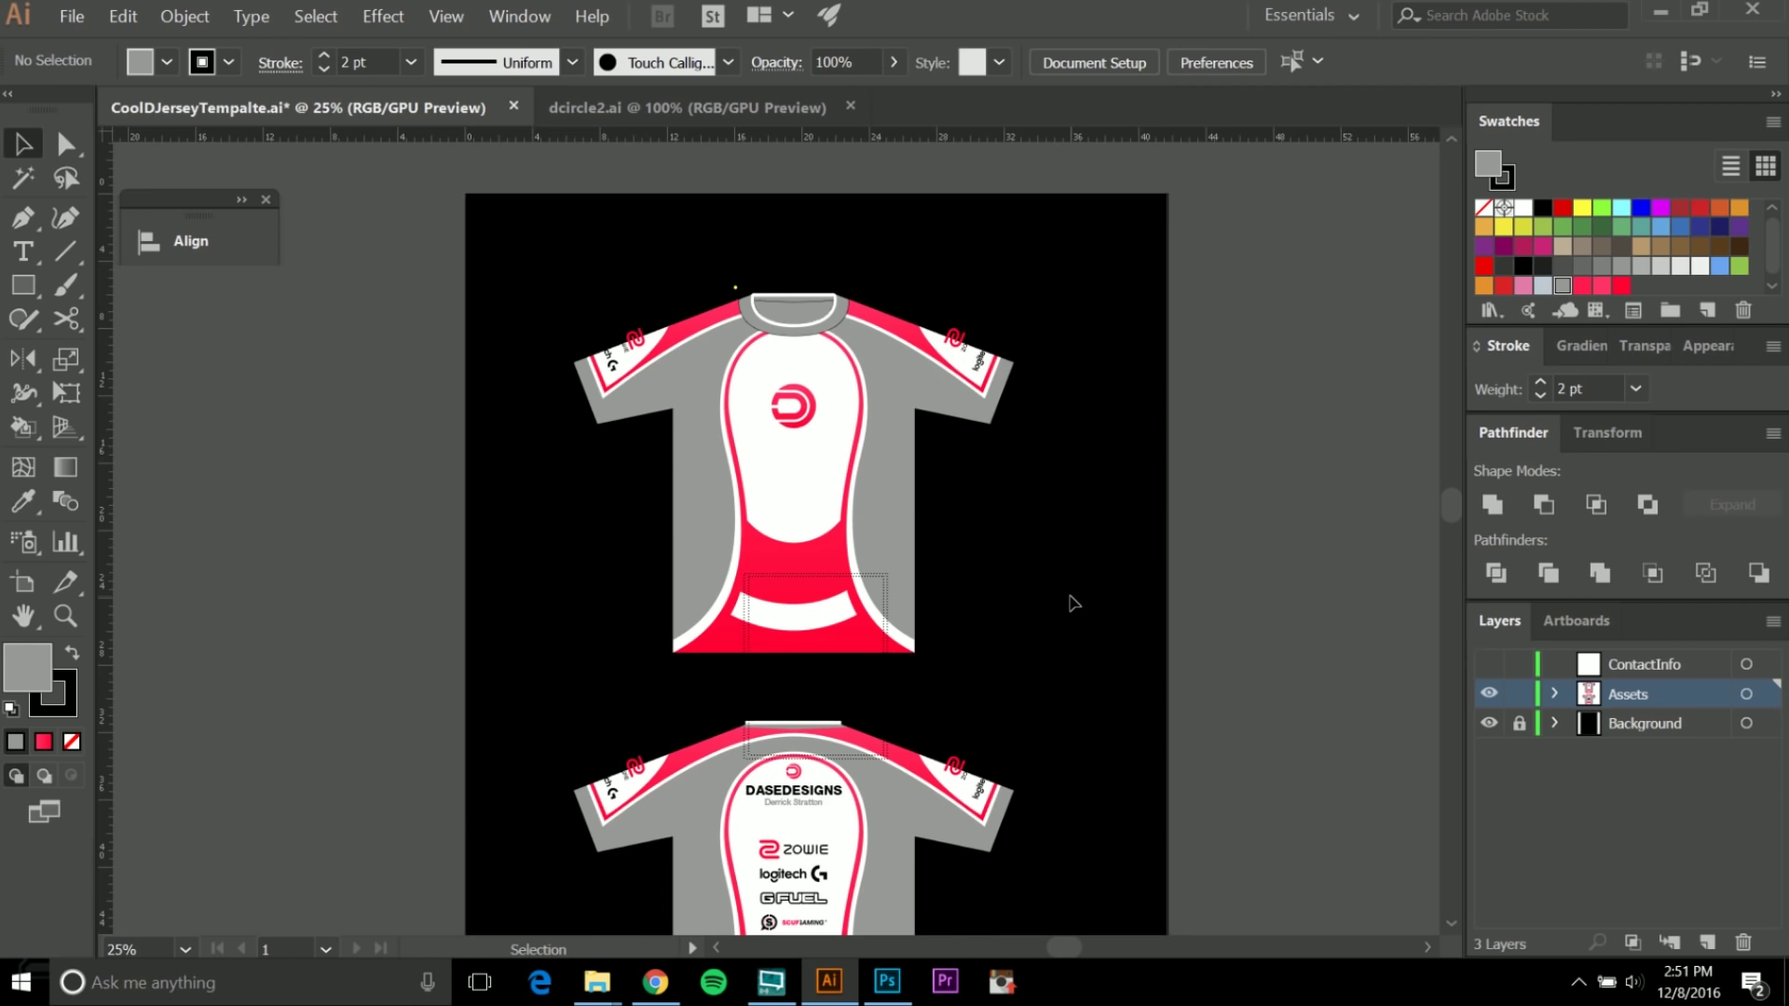
scroll(1070, 597, up, 1)
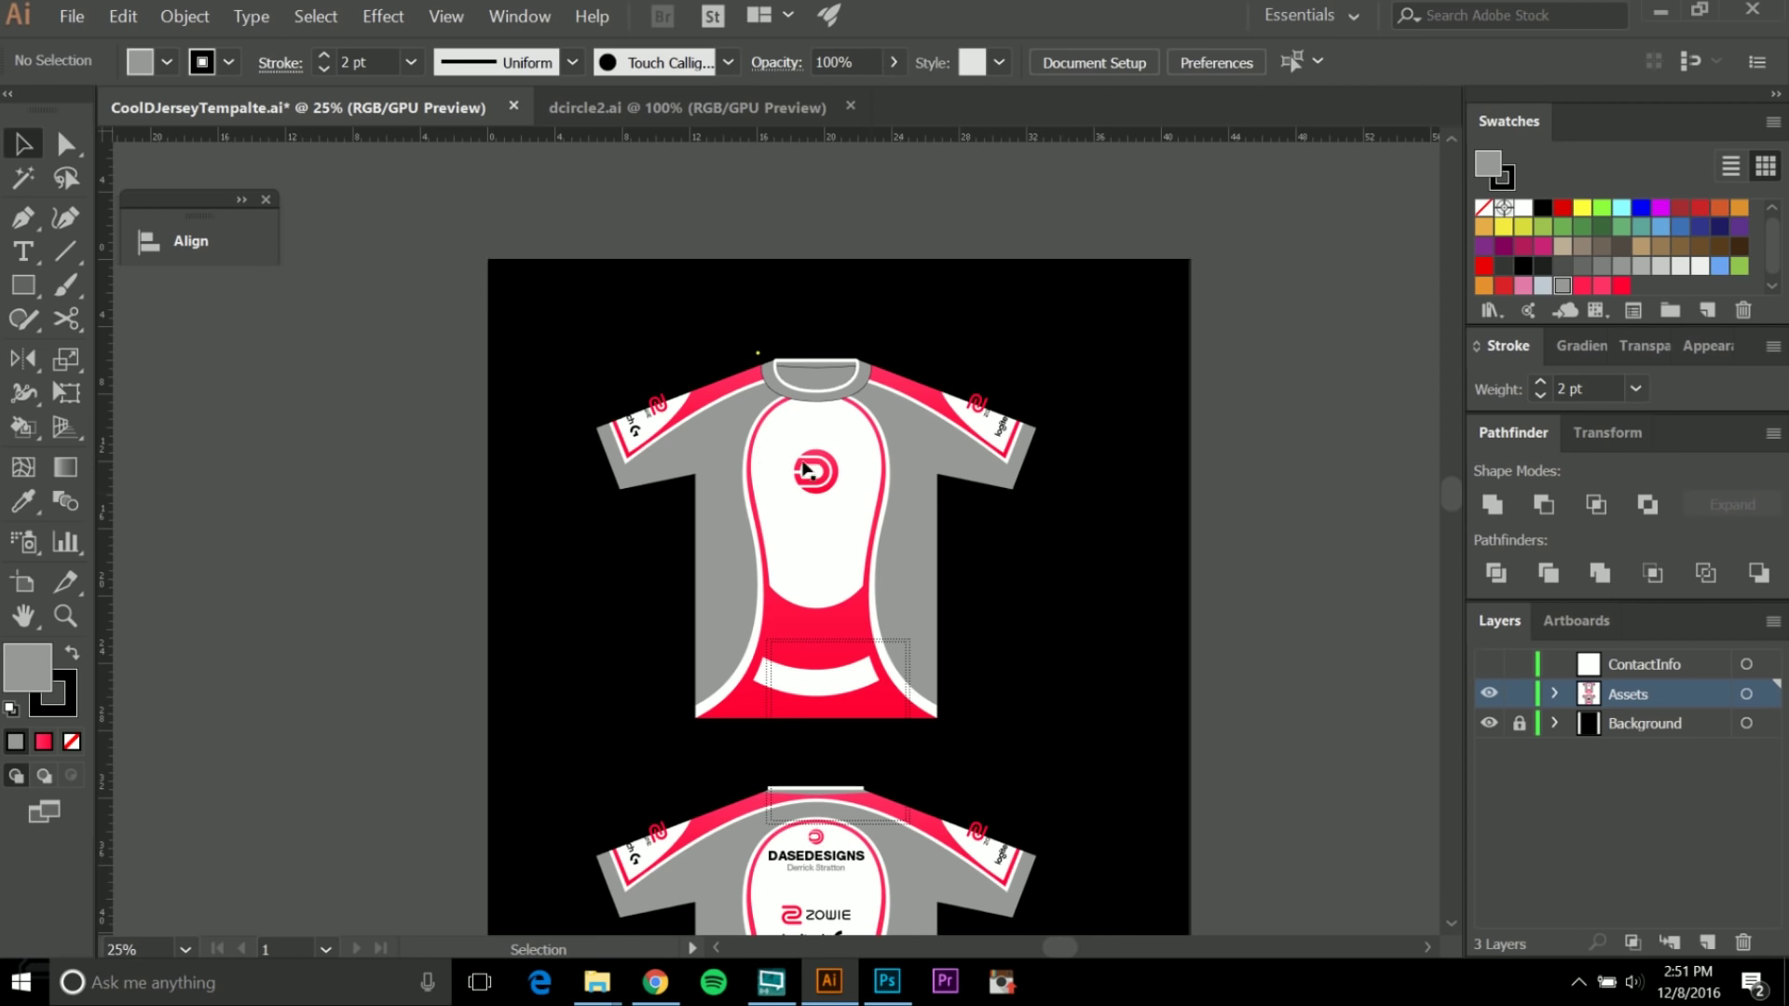
scroll(755, 448, up, 3)
click(511, 315)
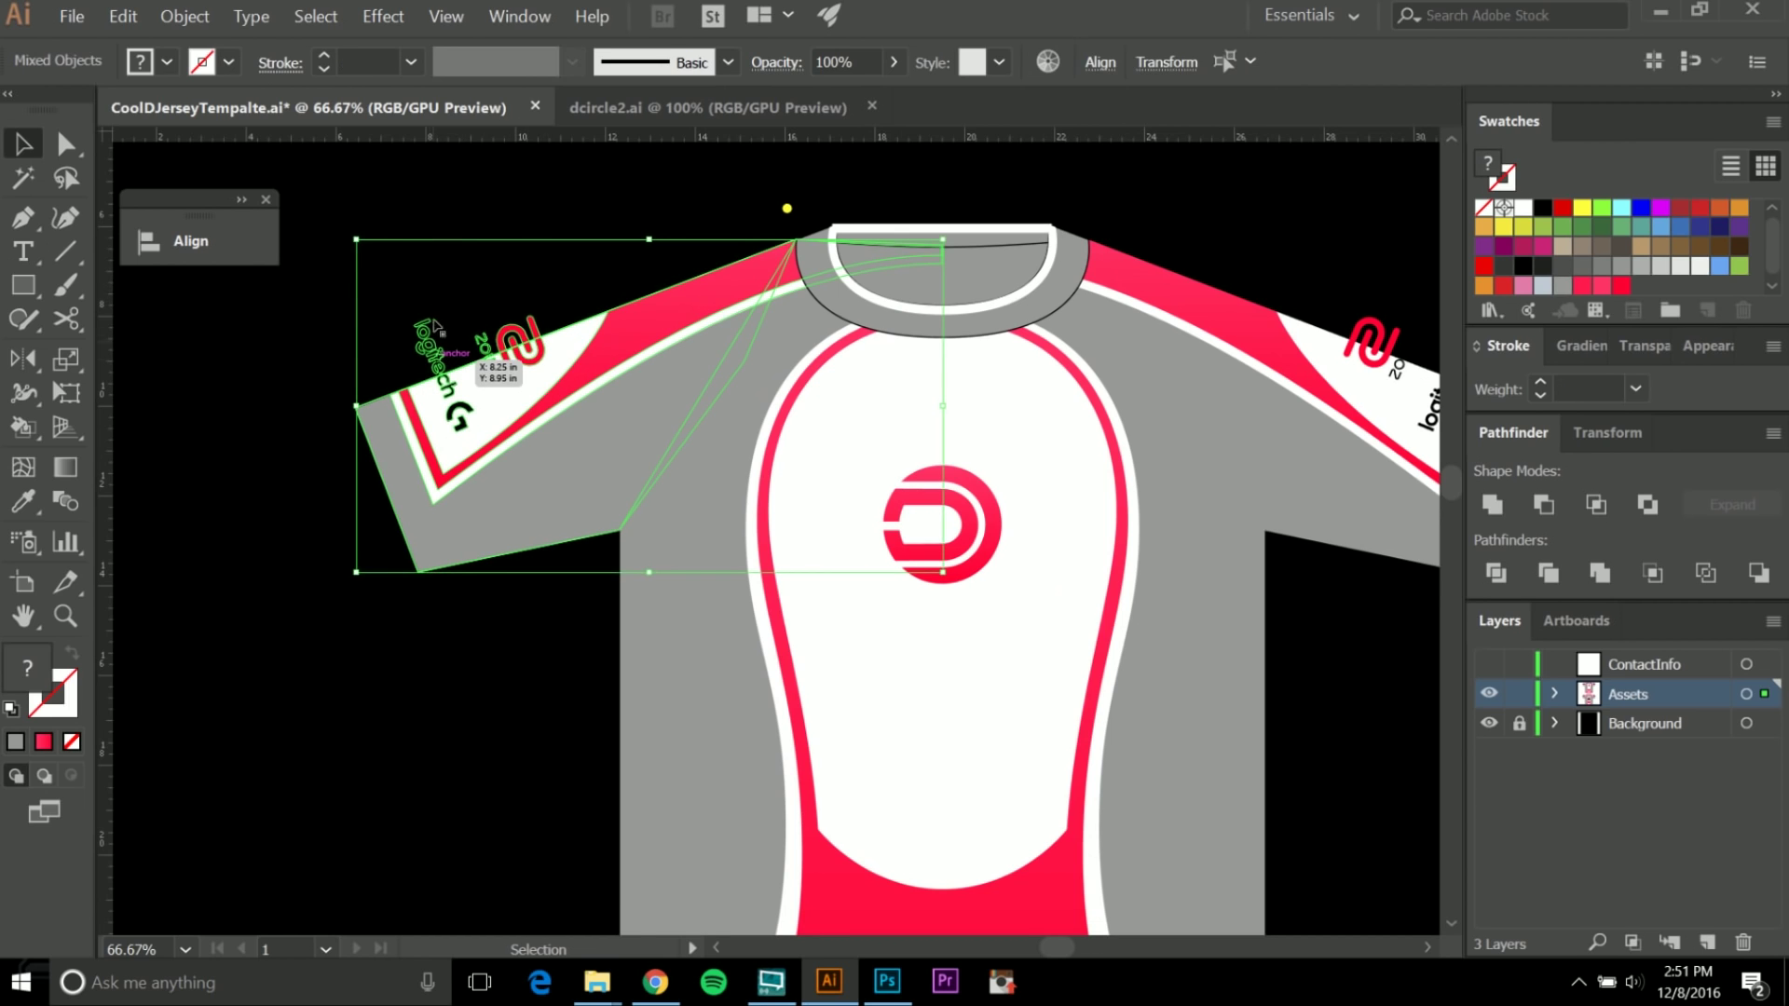
click(438, 328)
click(552, 351)
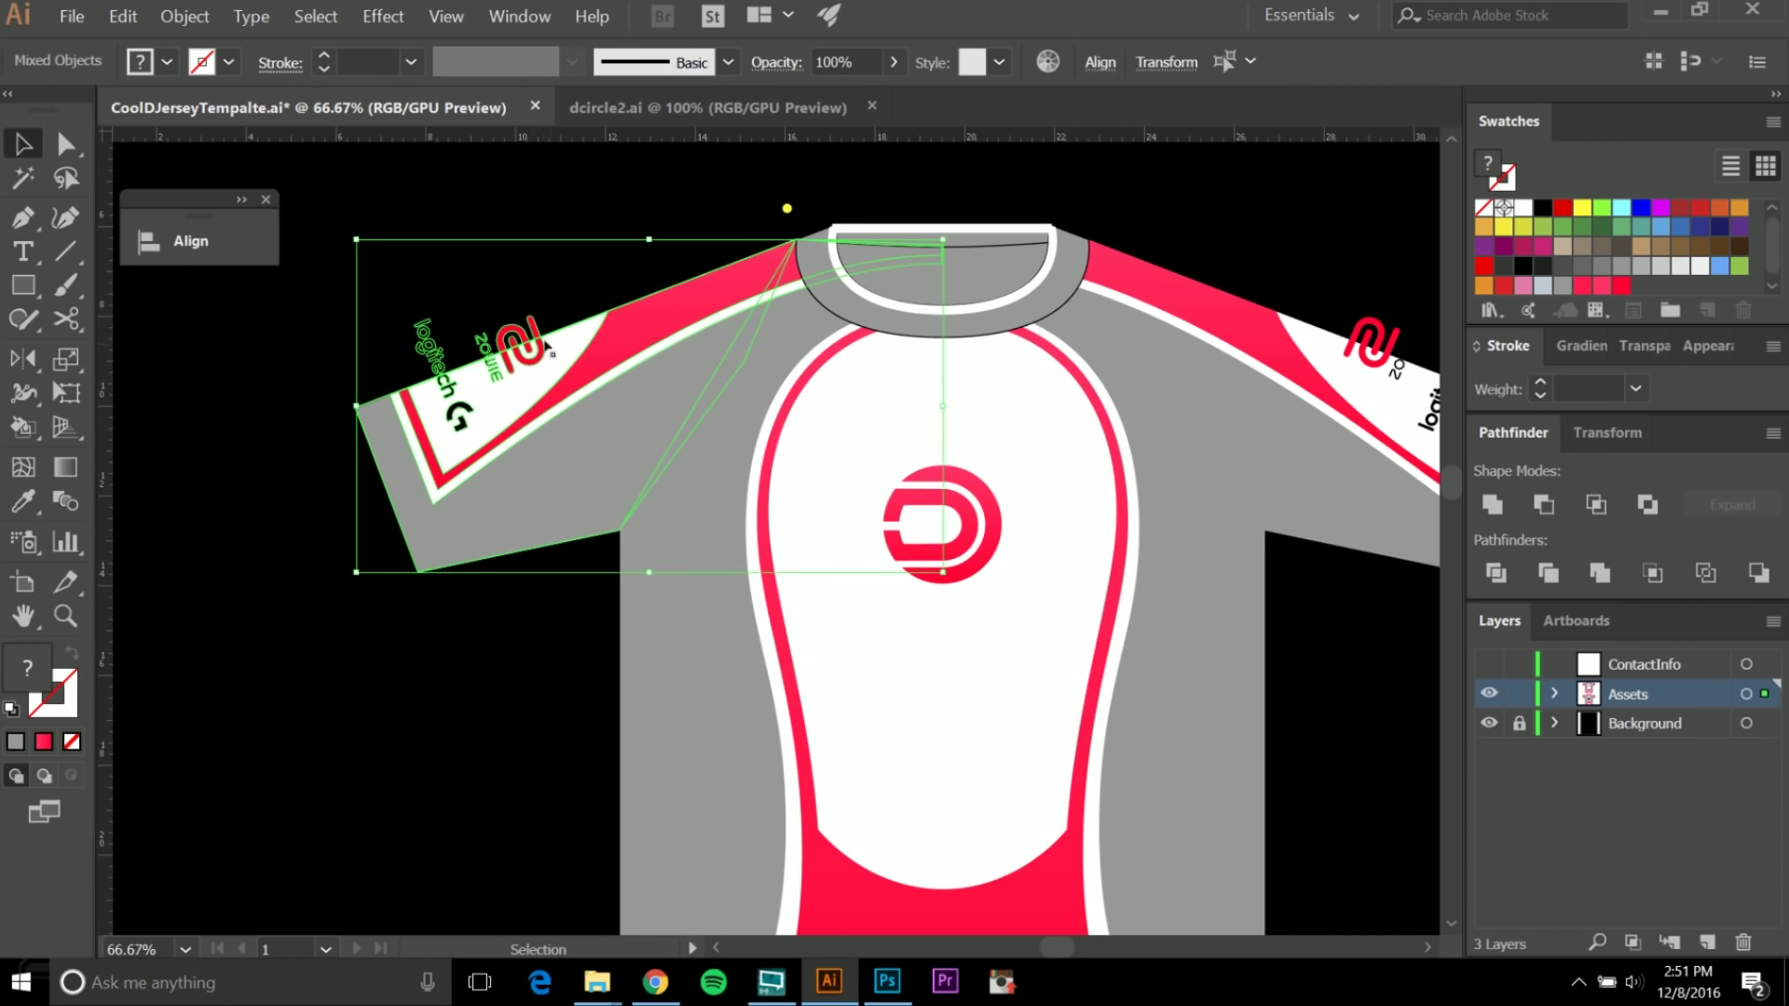
click(524, 277)
scroll(525, 276, down, 2)
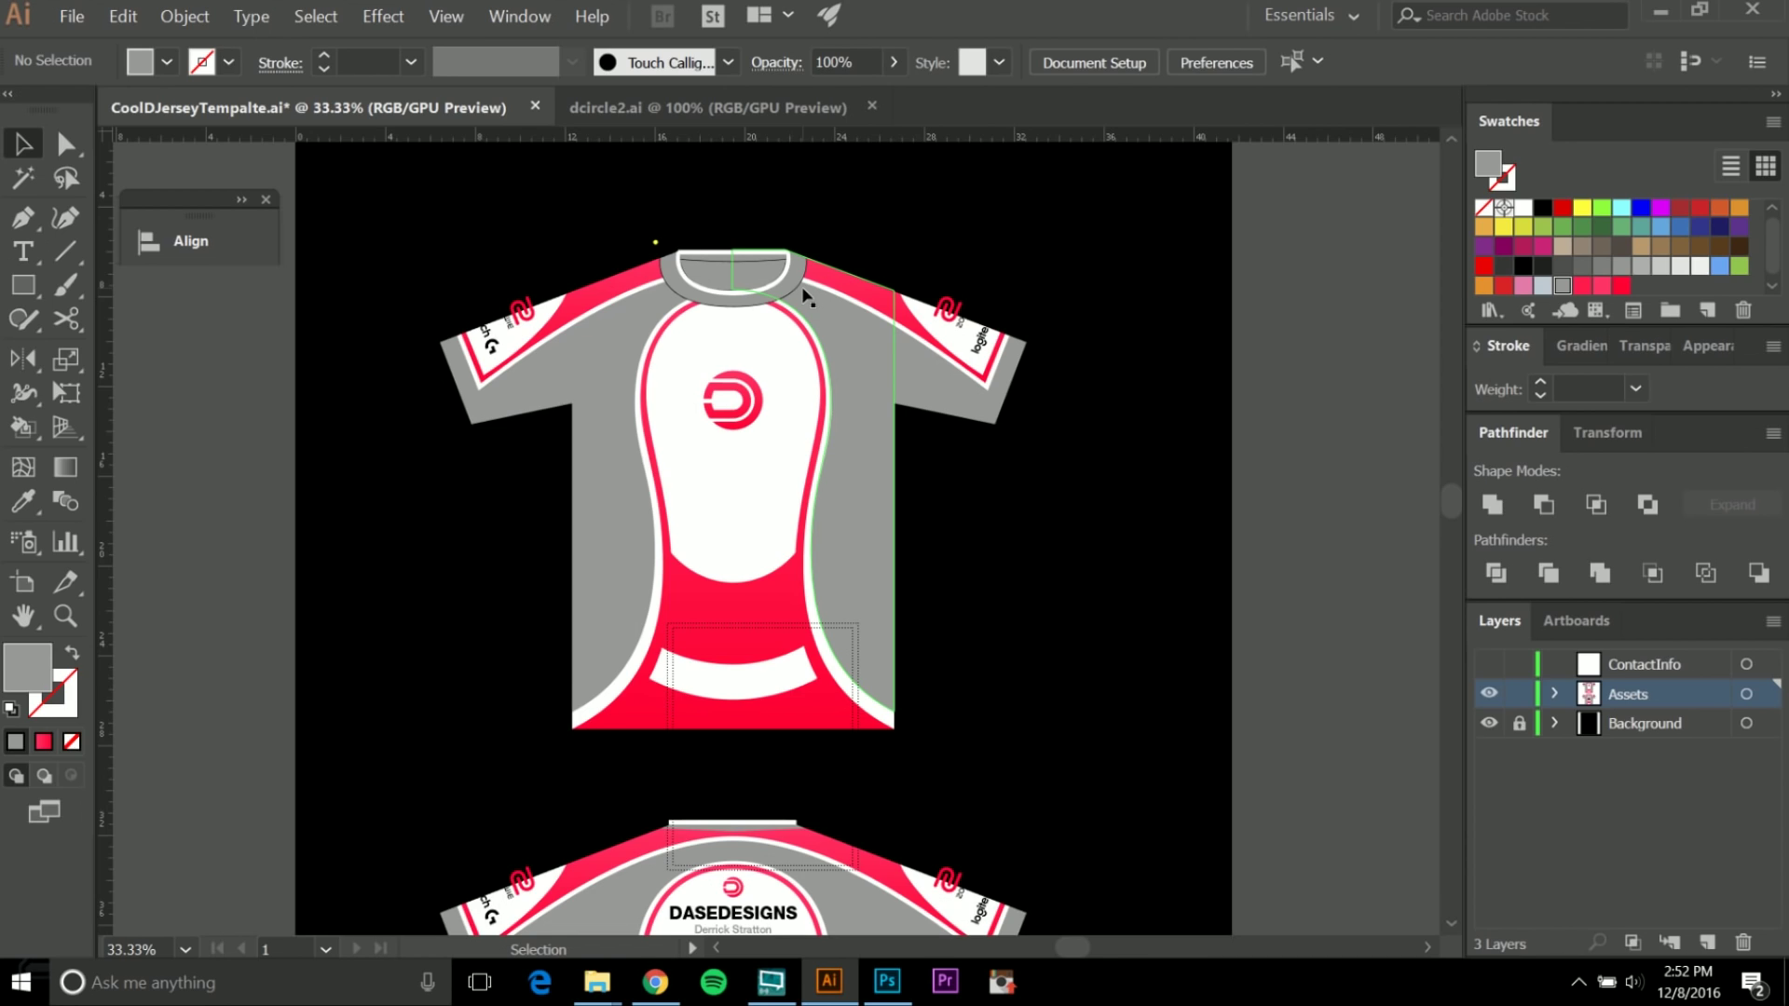
scroll(837, 312, down, 2)
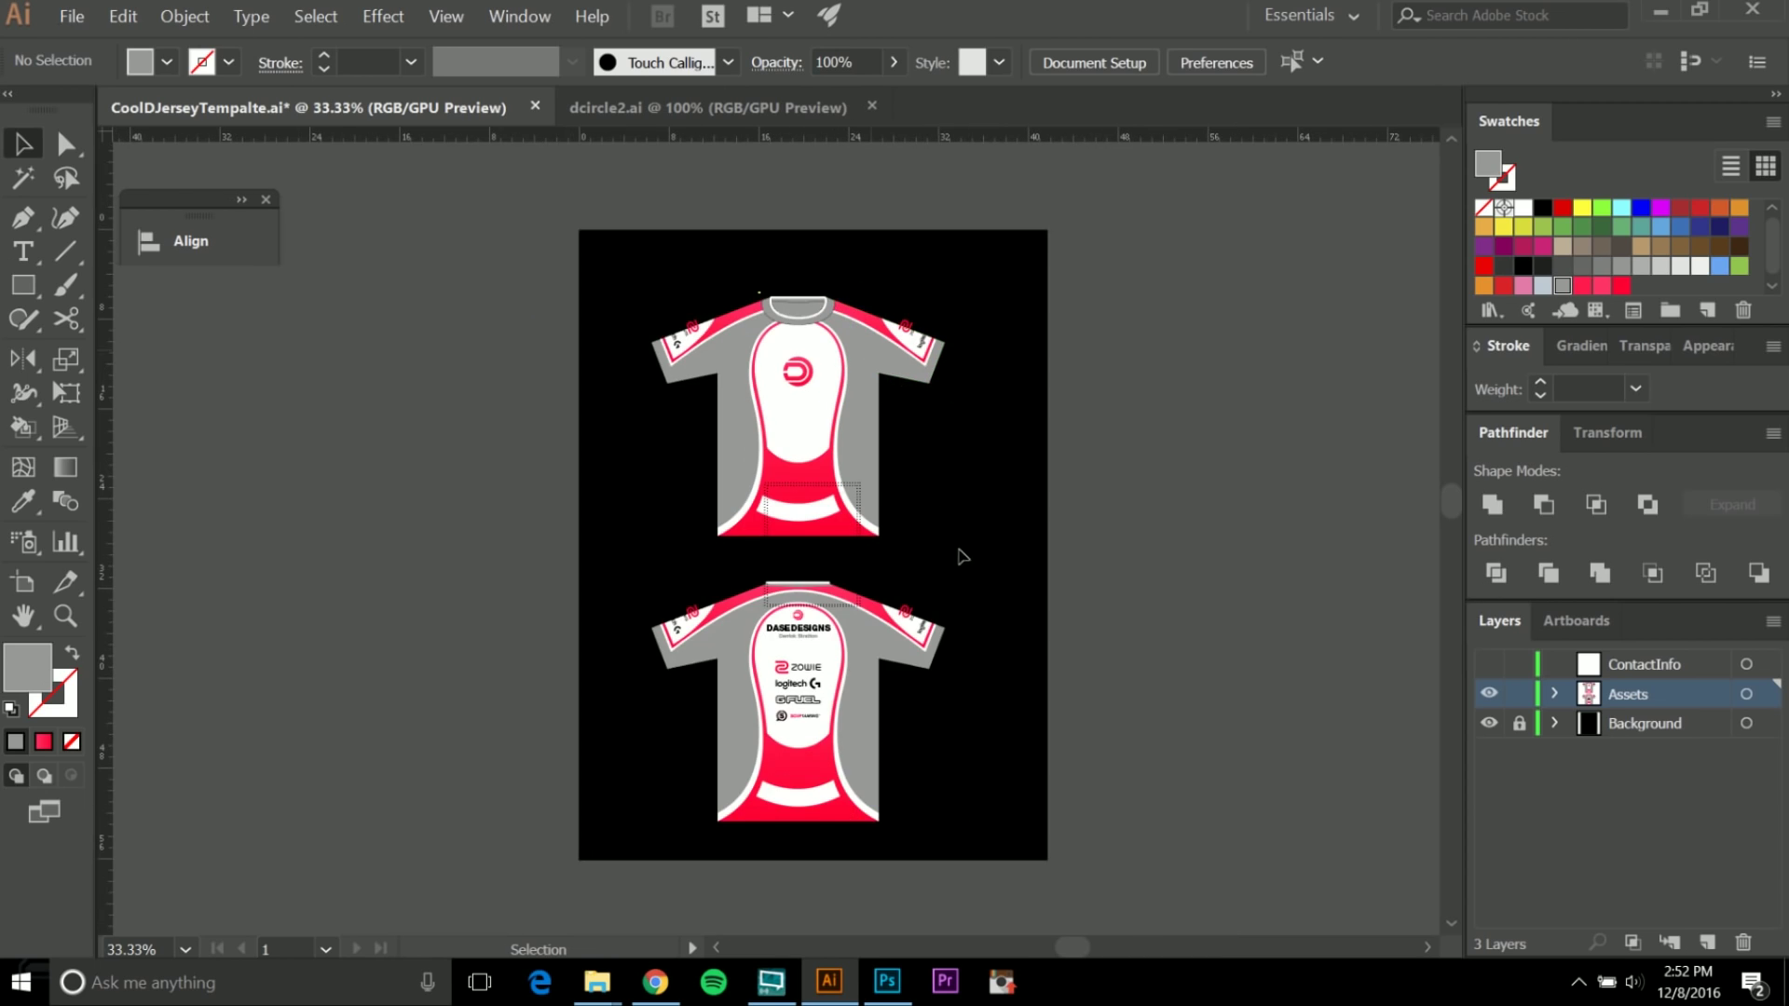